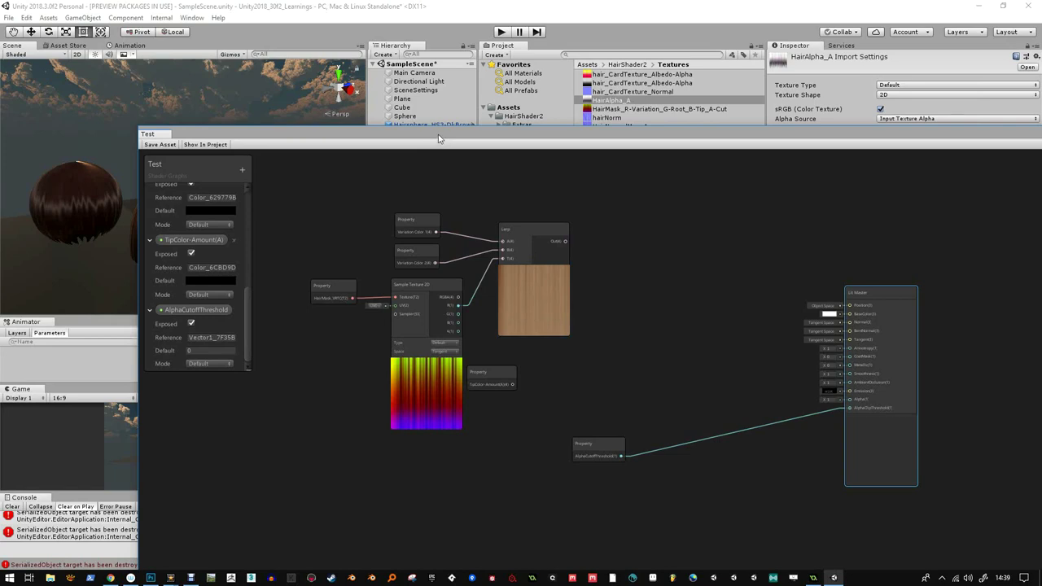
# - Move the AlphaCutoffThreshold property node beside the Lit Master, keeping its alpha clip connection
pyautogui.moveTo(438, 138); pyautogui.dragTo(427, 158)
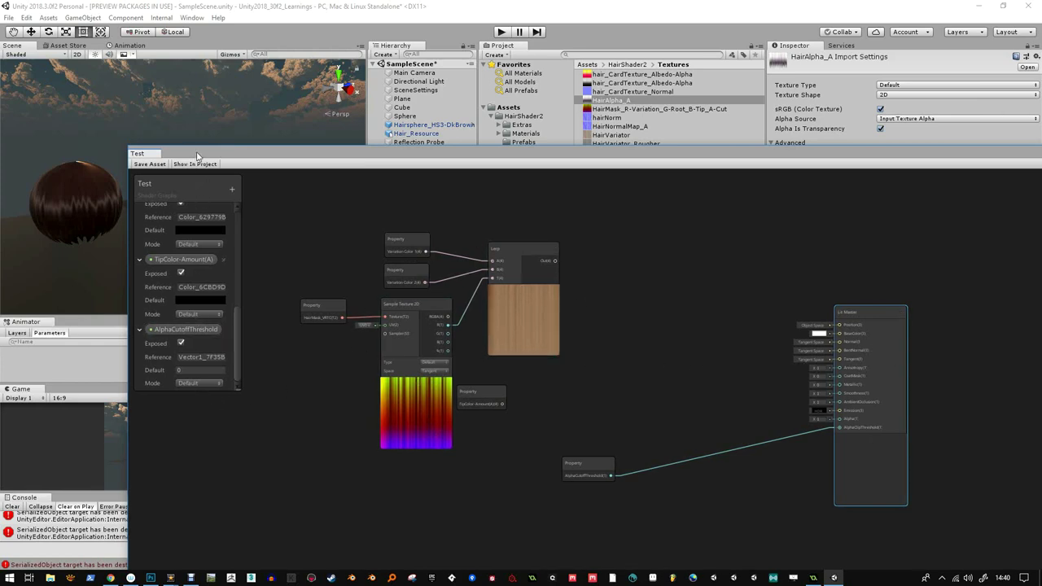
pyautogui.moveTo(192, 159); pyautogui.dragTo(162, 133)
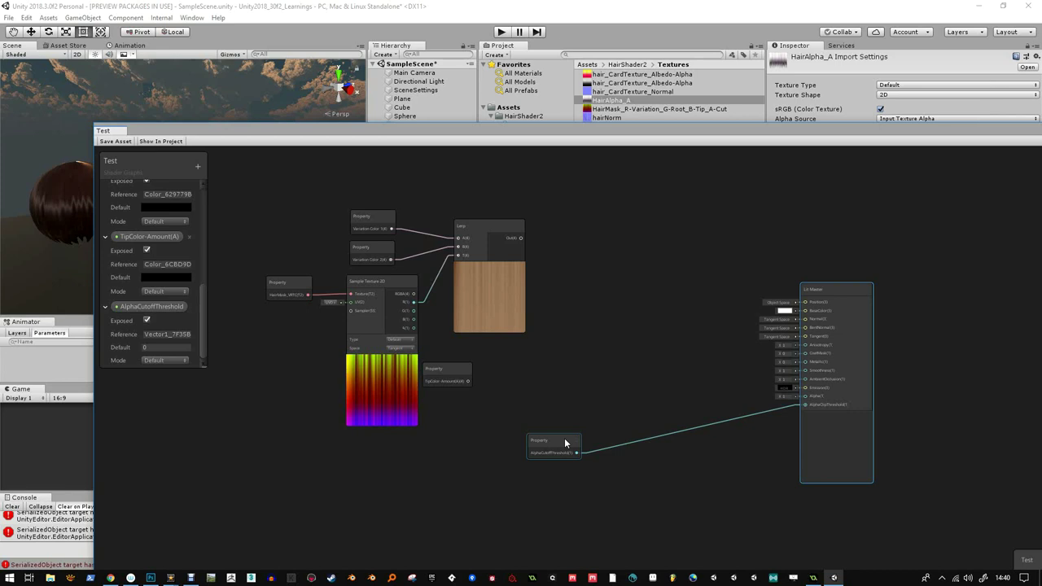
pyautogui.moveTo(564, 440); pyautogui.dragTo(579, 435)
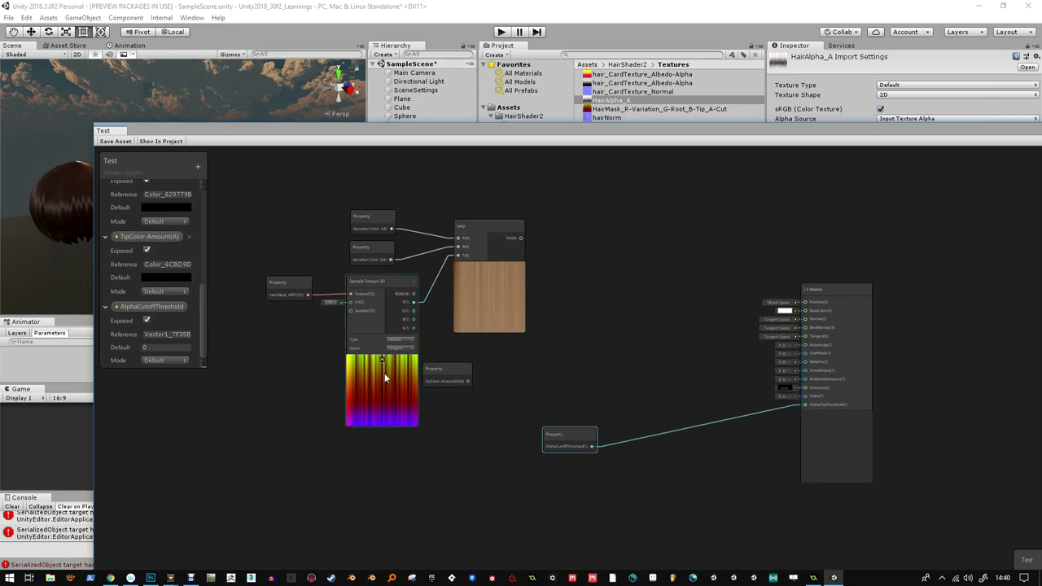
pyautogui.click(347, 427)
pyautogui.moveTo(240, 418); pyautogui.dragTo(300, 427, button='middle')
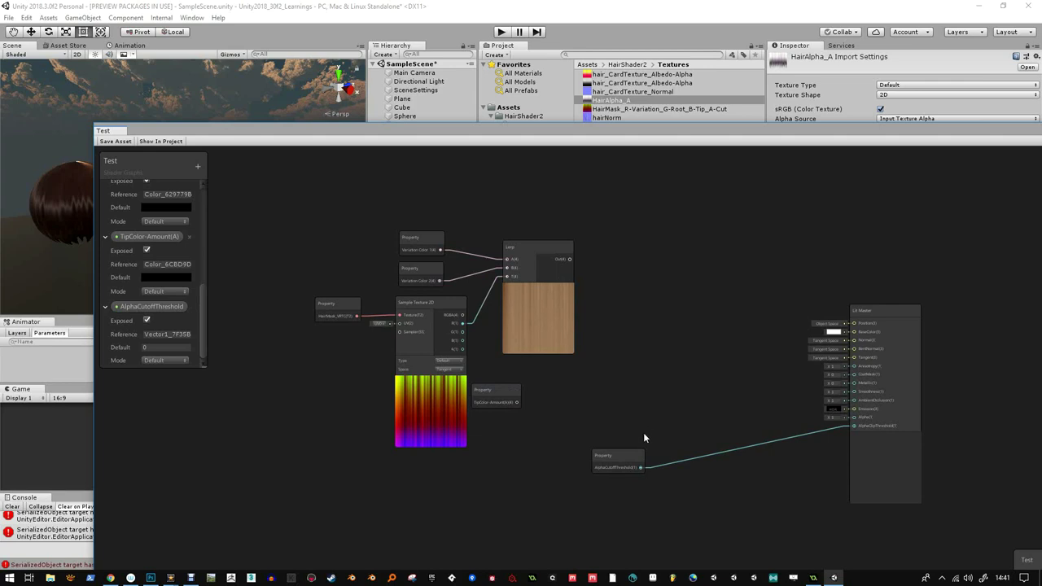
pyautogui.moveTo(639, 449); pyautogui.dragTo(740, 413)
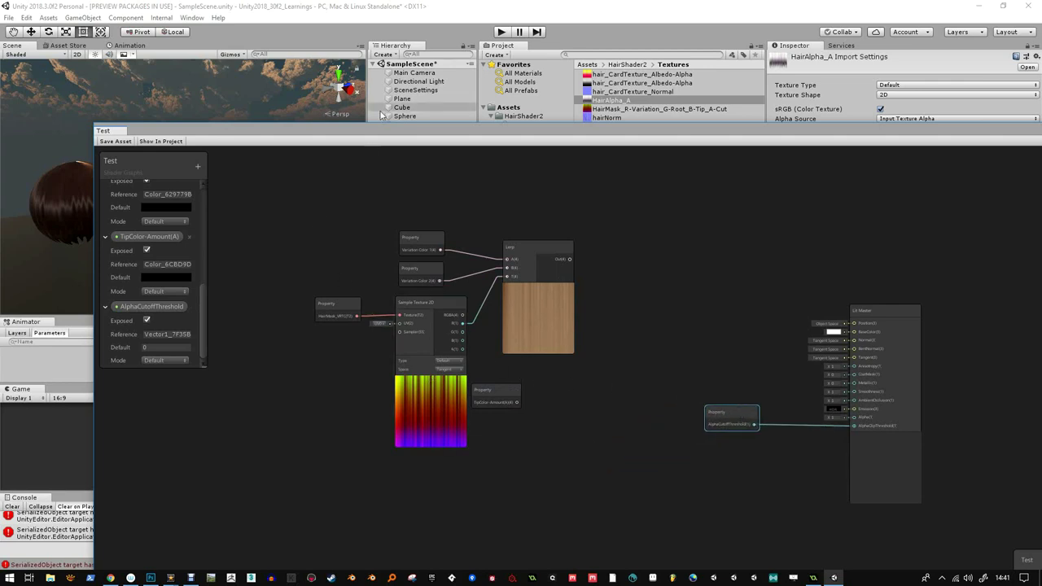
pyautogui.moveTo(389, 124); pyautogui.dragTo(404, 325)
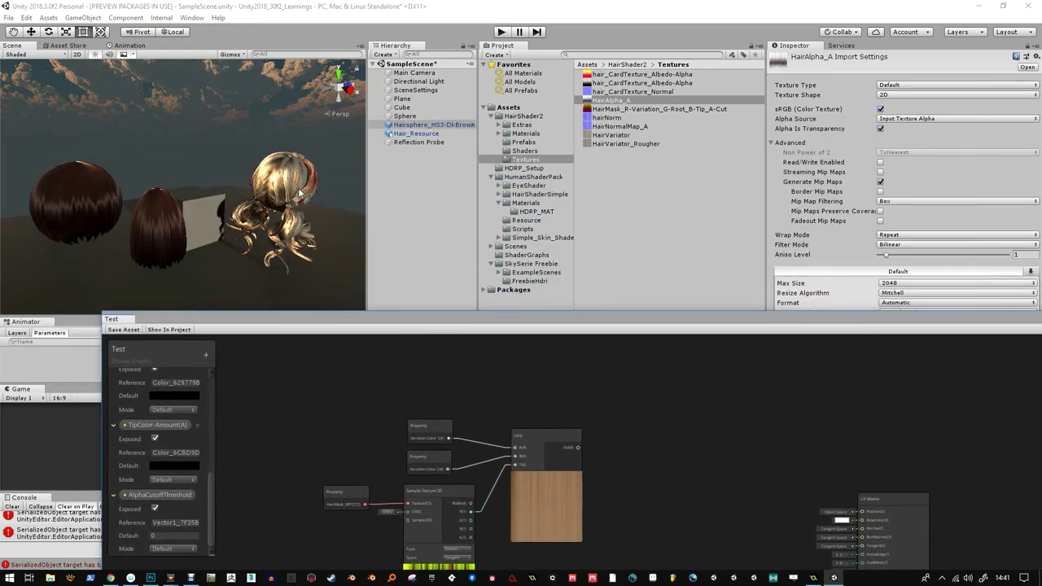
pyautogui.keyDown('alt'); pyautogui.moveTo(302, 187); pyautogui.dragTo(56, 167); pyautogui.keyUp('alt')
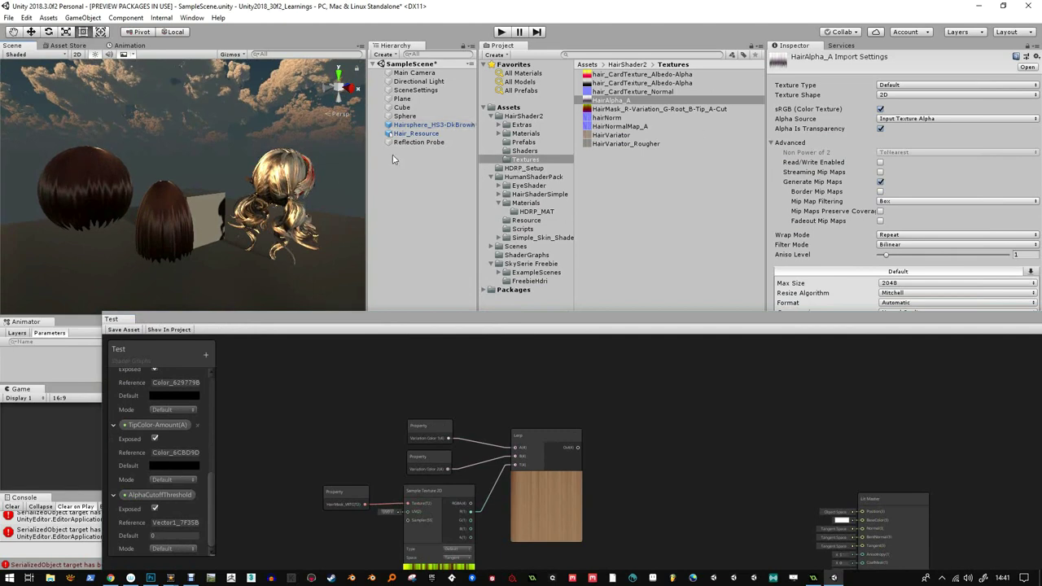
pyautogui.keyDown('alt'); pyautogui.moveTo(326, 175); pyautogui.dragTo(214, 216); pyautogui.keyUp('alt')
pyautogui.scroll(-3, 213, 216)
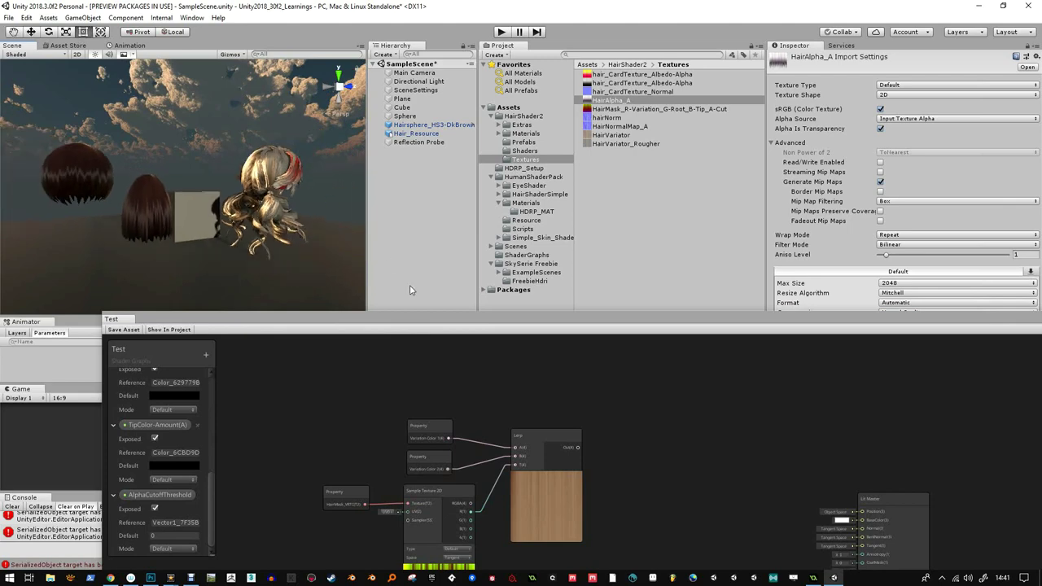
pyautogui.moveTo(423, 324); pyautogui.dragTo(441, 155)
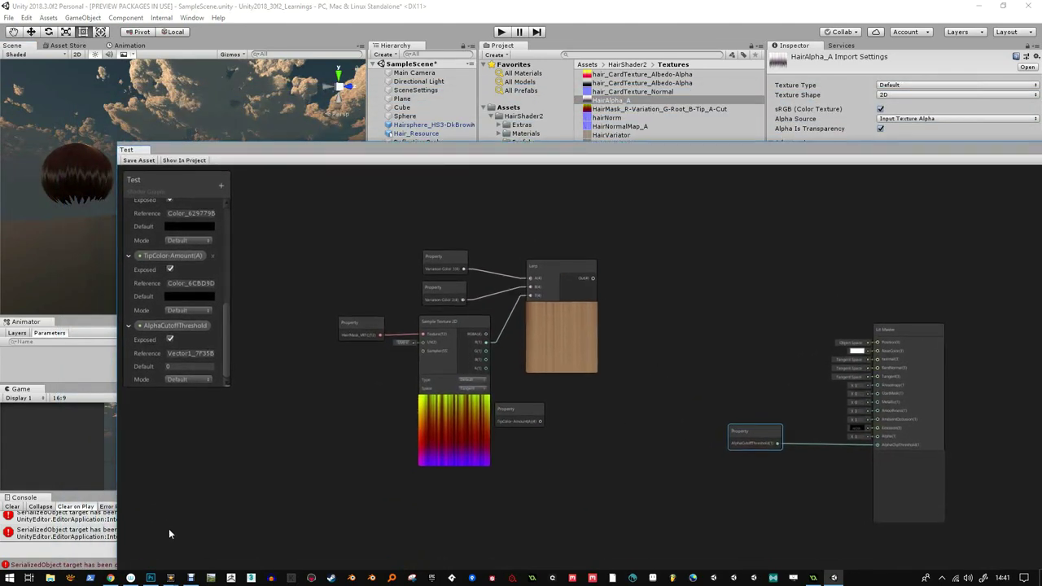
# - In Photoshop, view the hair mask's Red, Green, Blue and Alpha 1 channels, then the RGB composite
pyautogui.click(150, 577)
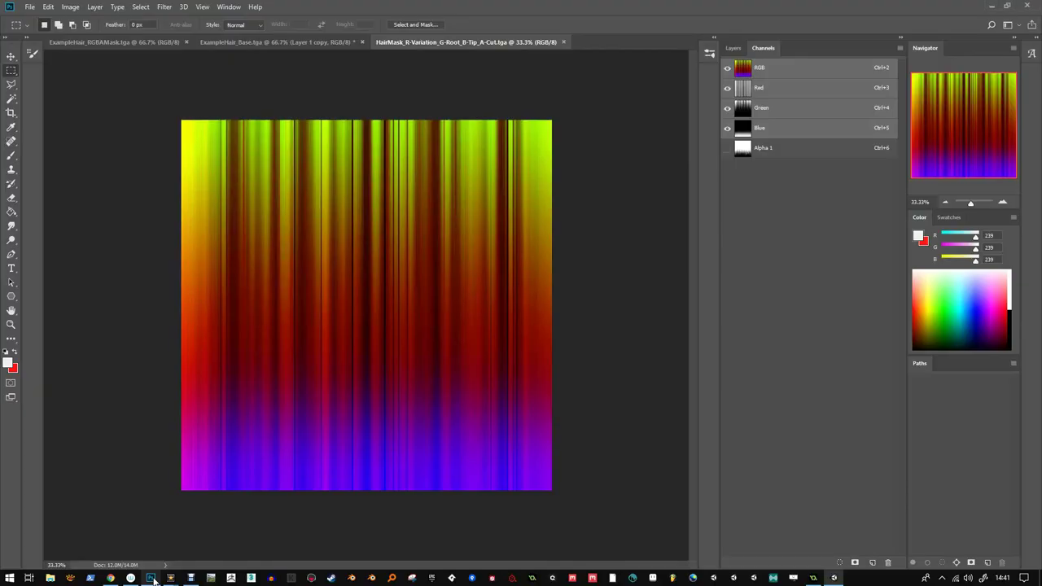
pyautogui.click(764, 88)
pyautogui.click(765, 108)
pyautogui.click(765, 128)
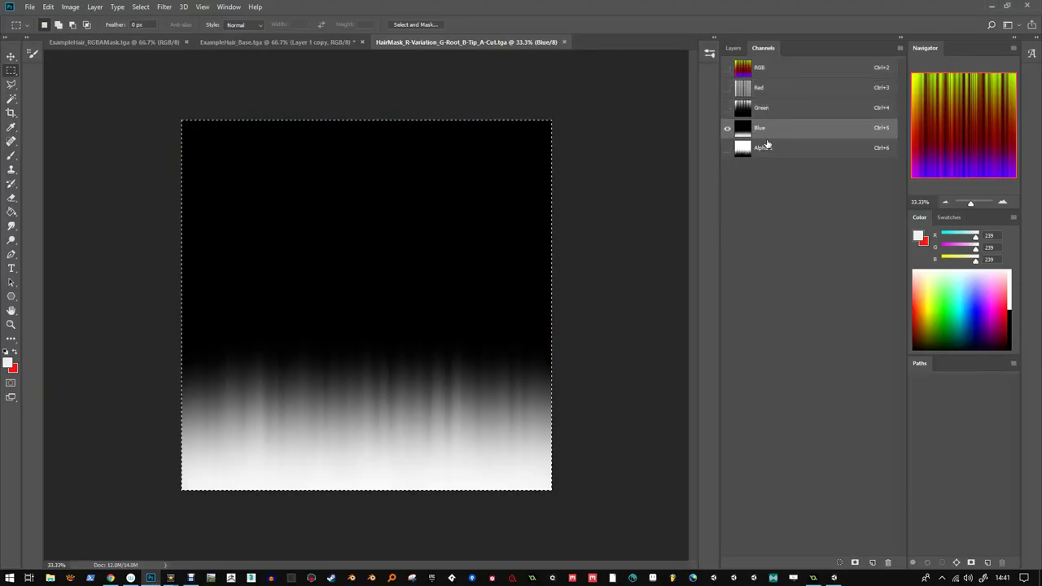
pyautogui.click(765, 147)
pyautogui.click(765, 88)
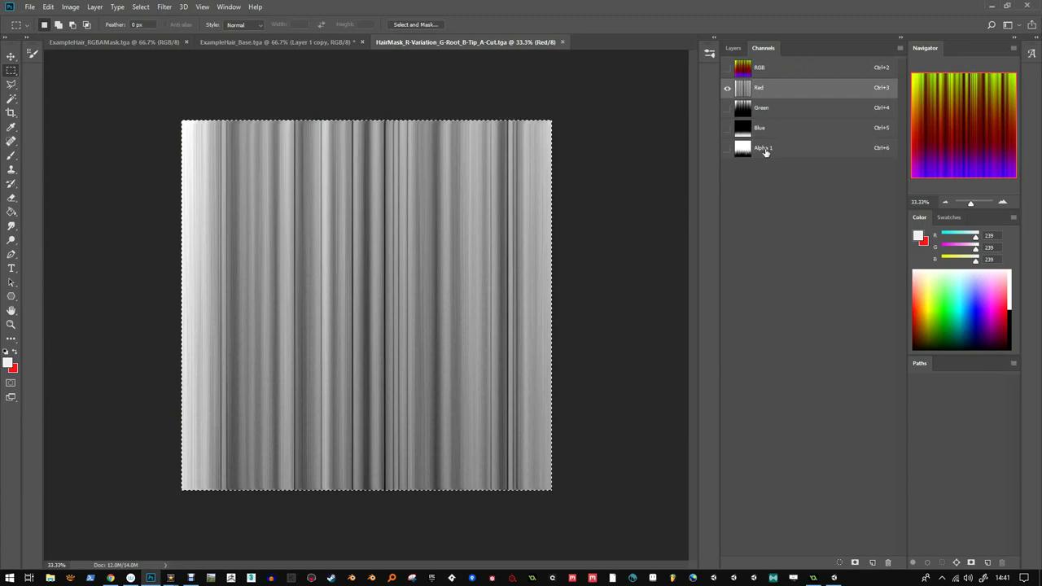
pyautogui.click(765, 149)
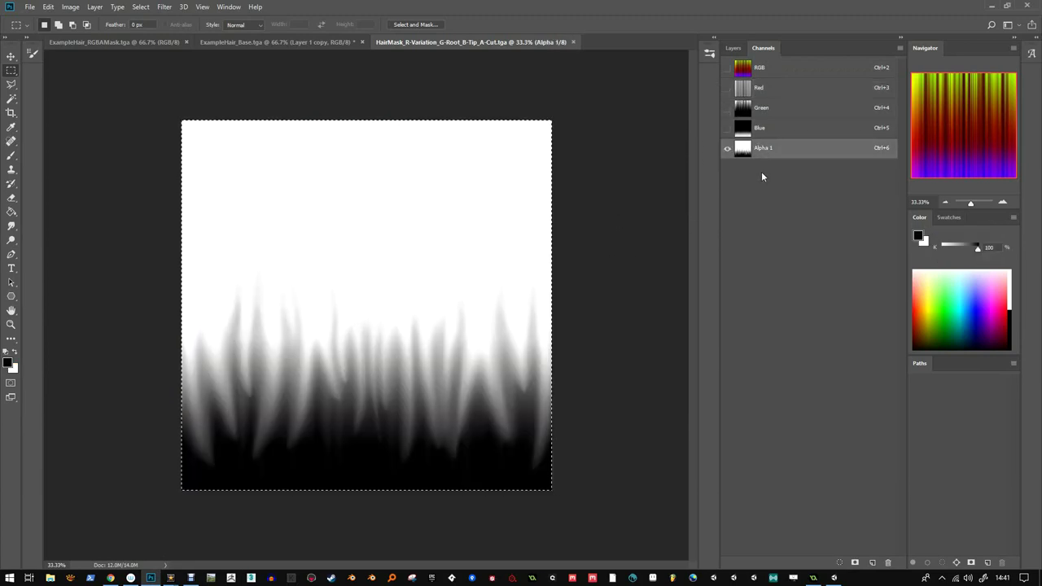
pyautogui.click(762, 95)
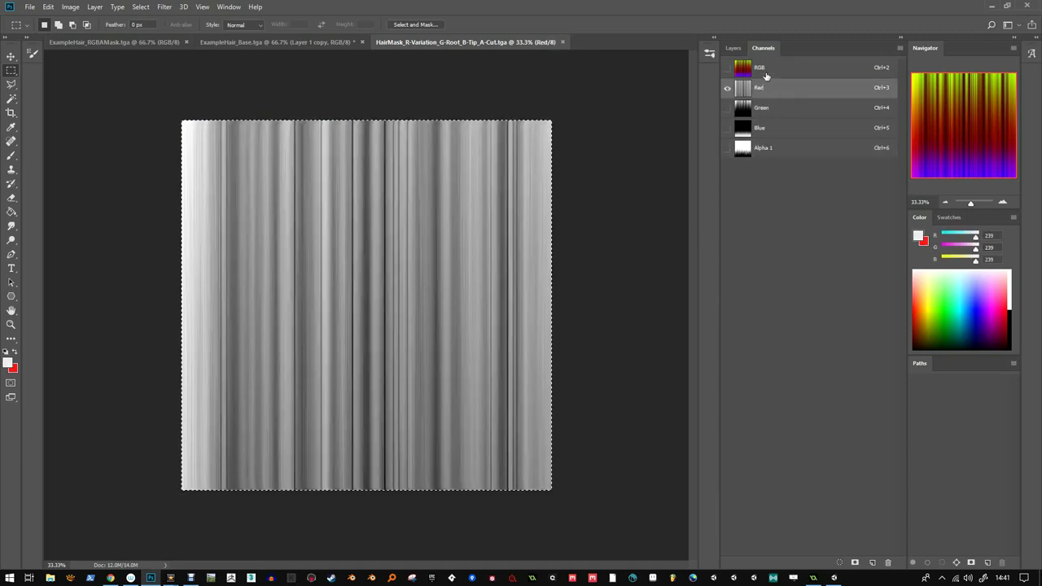
pyautogui.click(765, 71)
# - Re-examine the Red and Green channels, undoing an accidental delete and selection move
pyautogui.click(765, 89)
pyautogui.press('Delete')
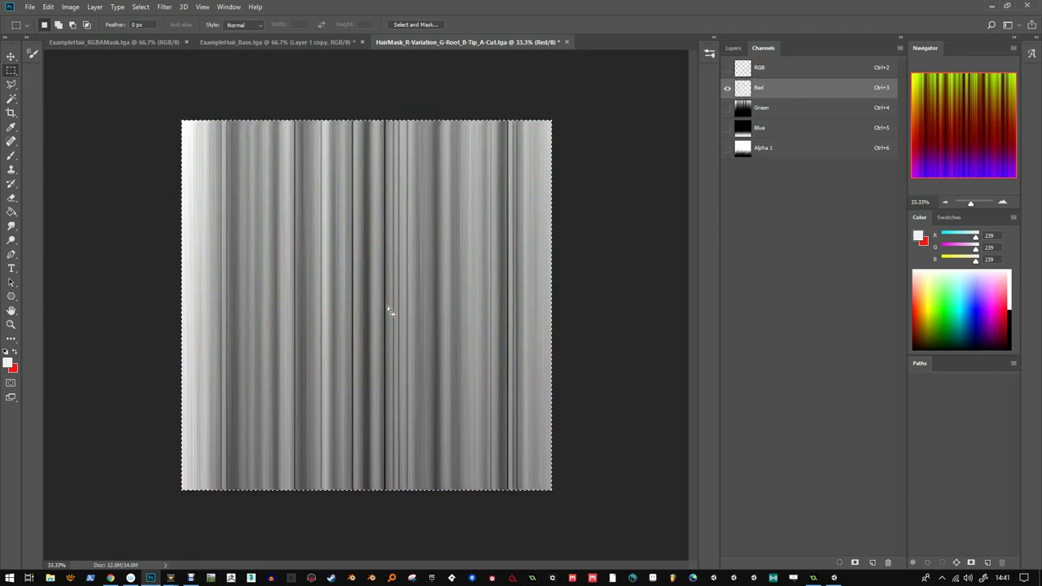
pyautogui.hotkey('ctrl', 'z')
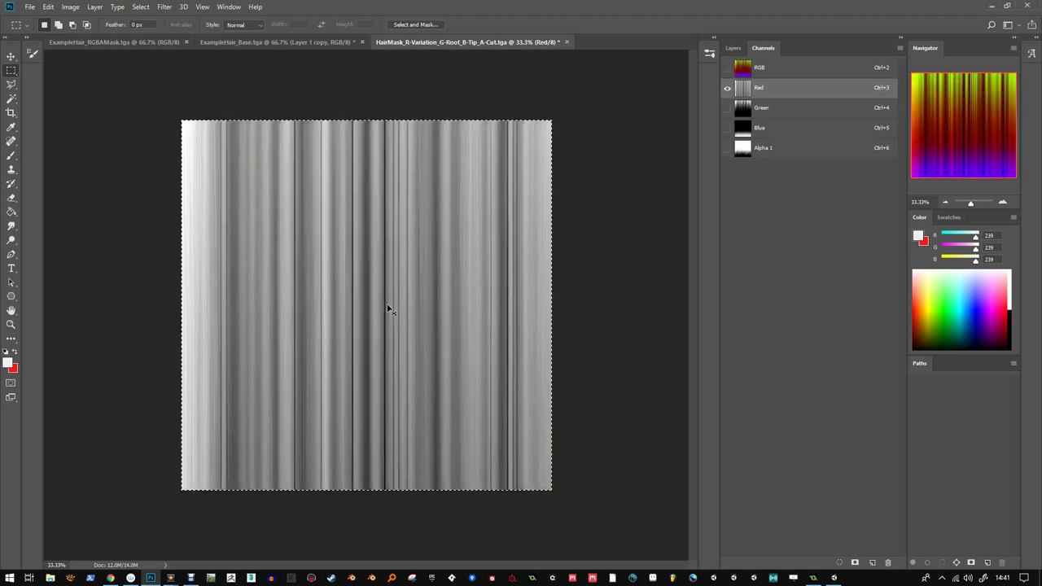
pyautogui.click(761, 108)
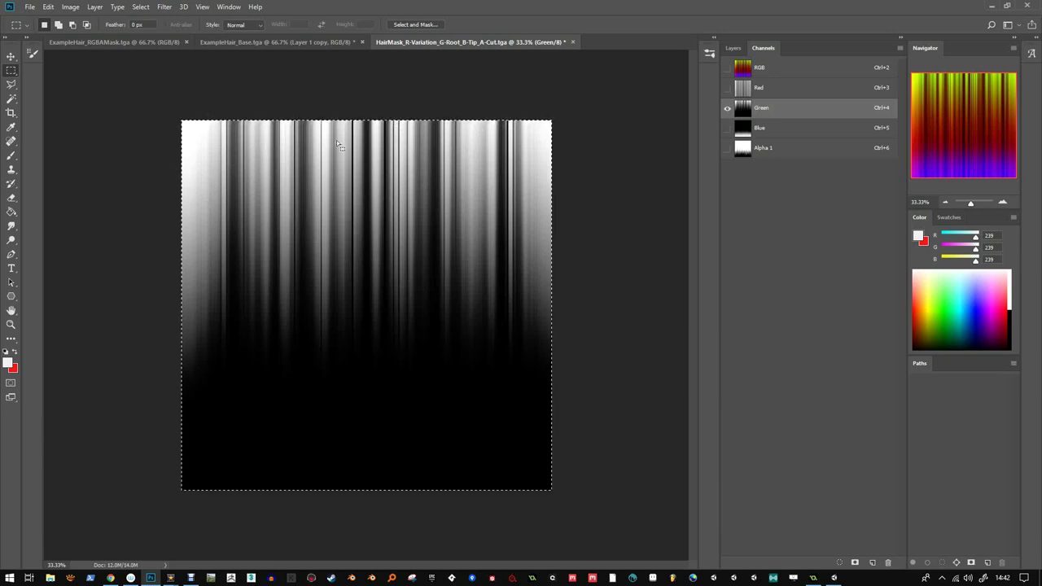
pyautogui.moveTo(314, 439); pyautogui.dragTo(319, 496)
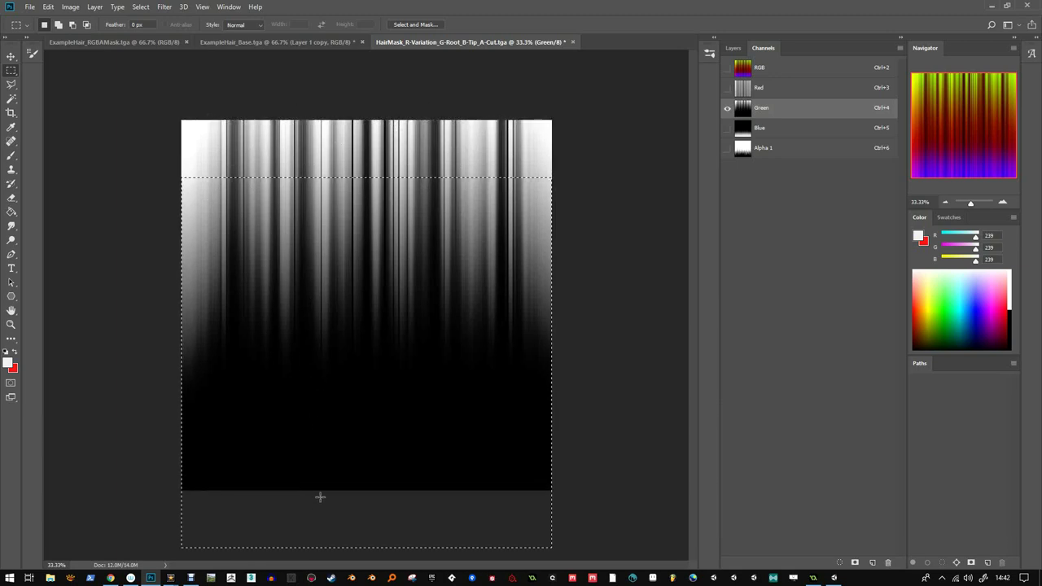
pyautogui.hotkey('ctrl', 'z')
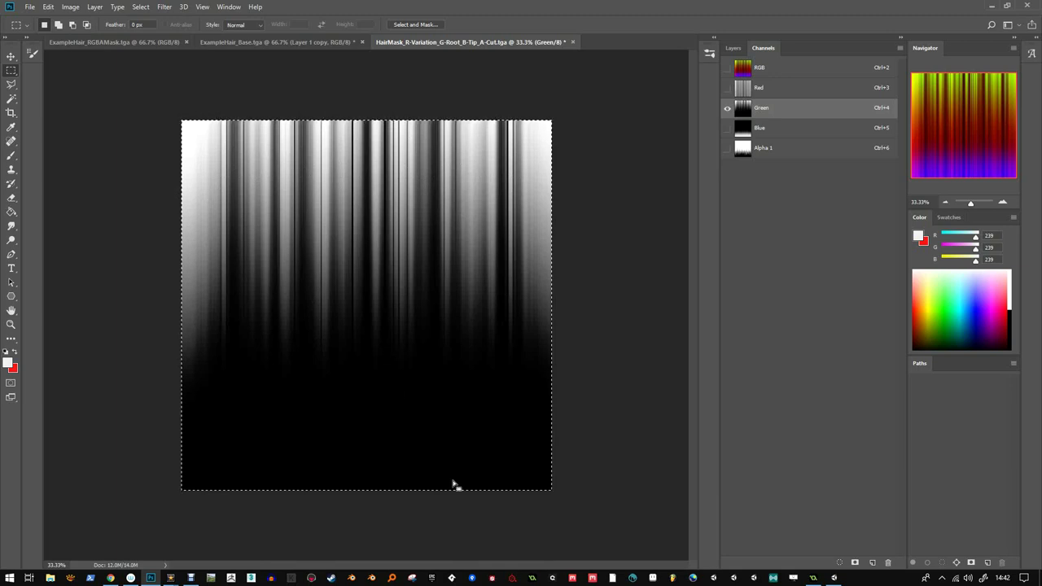
# - Check the Blue channel, return to the RGB composite, and minimize Photoshop
pyautogui.click(762, 127)
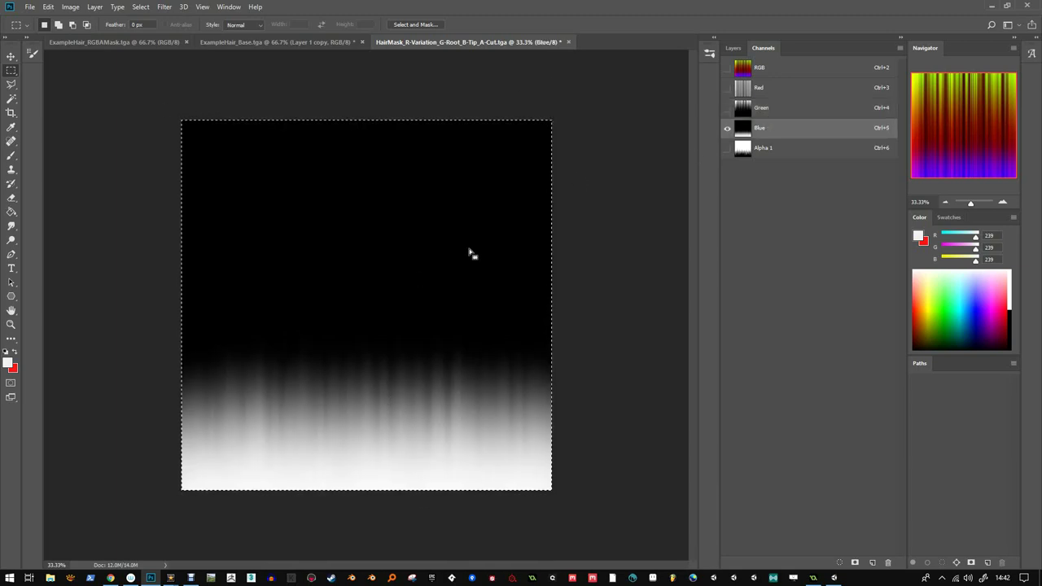
pyautogui.click(782, 72)
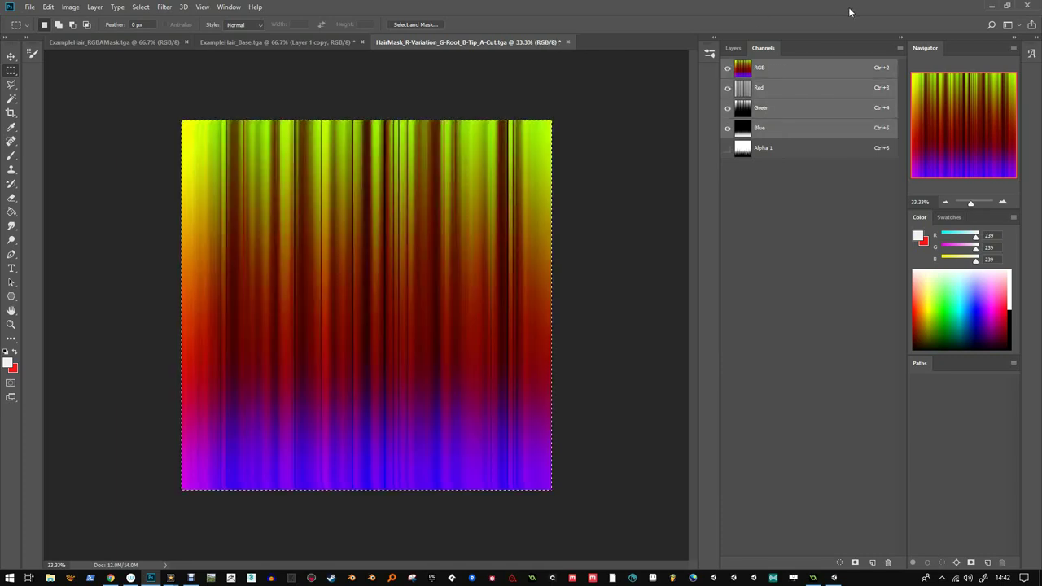
pyautogui.click(992, 6)
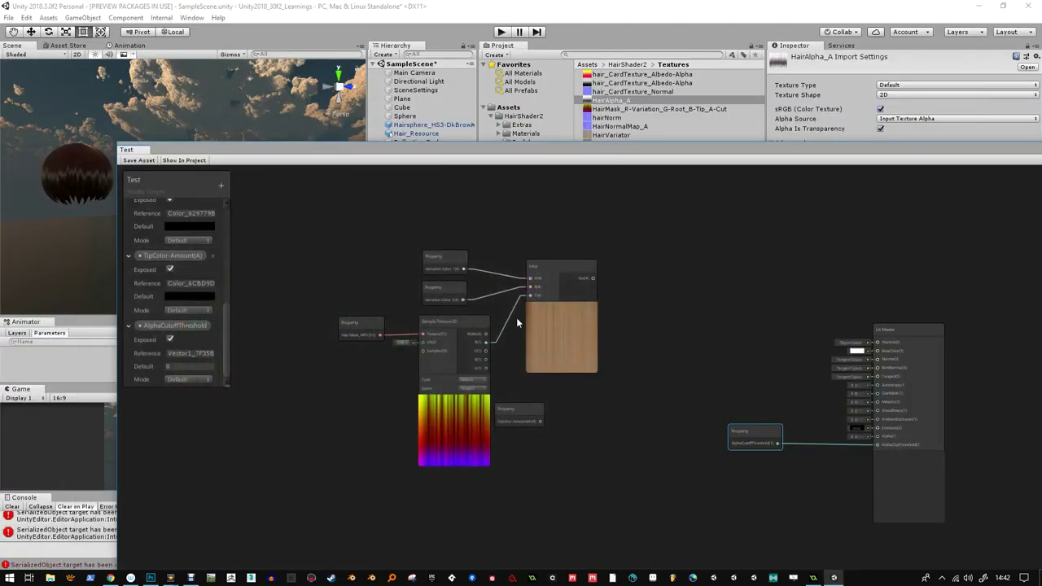
# - Frame the graph, nudge the Lit Master, and pan toward the HairMask_VRTC property node
pyautogui.press('a')
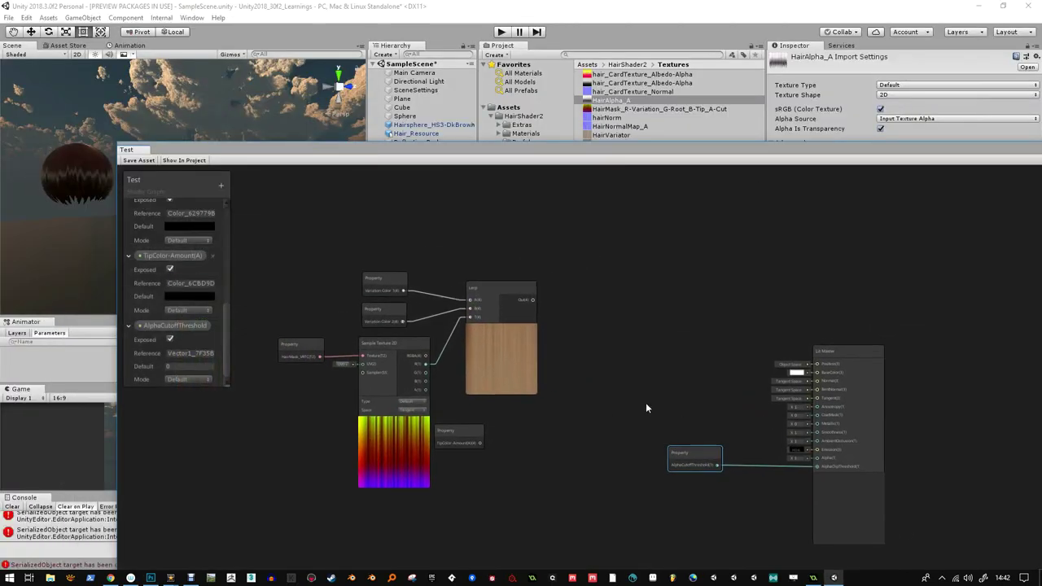
pyautogui.moveTo(852, 347)
pyautogui.mouseDown()
pyautogui.moveTo(876, 325)
pyautogui.moveTo(871, 345)
pyautogui.mouseUp()
pyautogui.scroll(3, 648, 468)
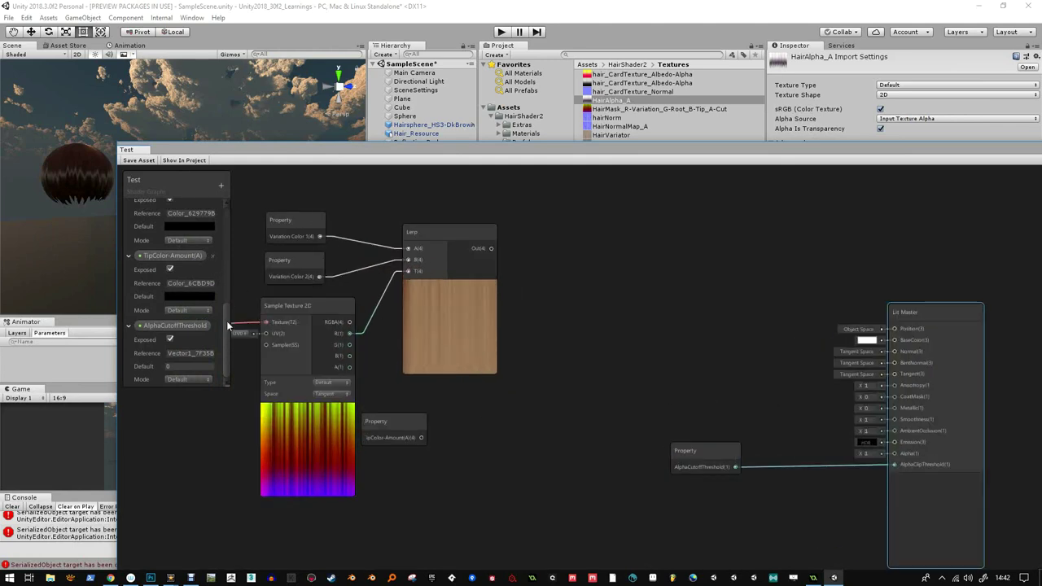
pyautogui.moveTo(227, 327); pyautogui.dragTo(230, 216)
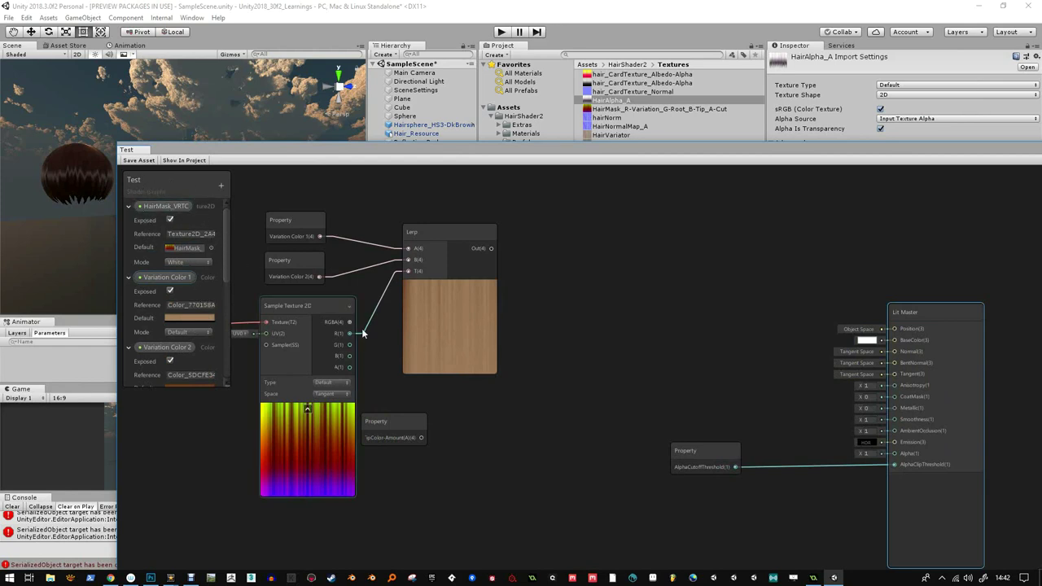
pyautogui.moveTo(313, 300); pyautogui.dragTo(386, 287, button='middle')
pyautogui.moveTo(412, 248); pyautogui.dragTo(438, 242, button='middle')
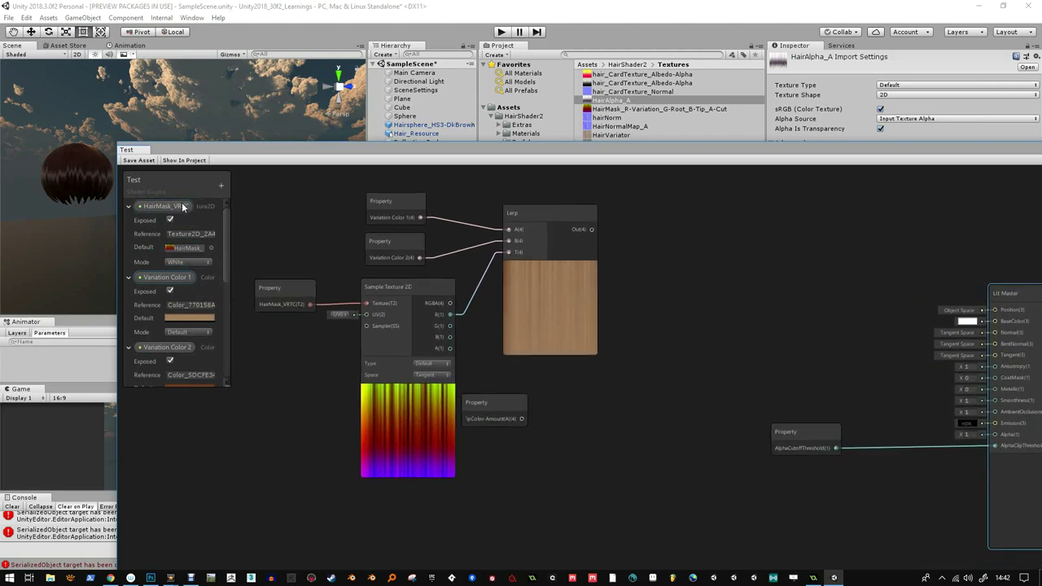
pyautogui.click(220, 186)
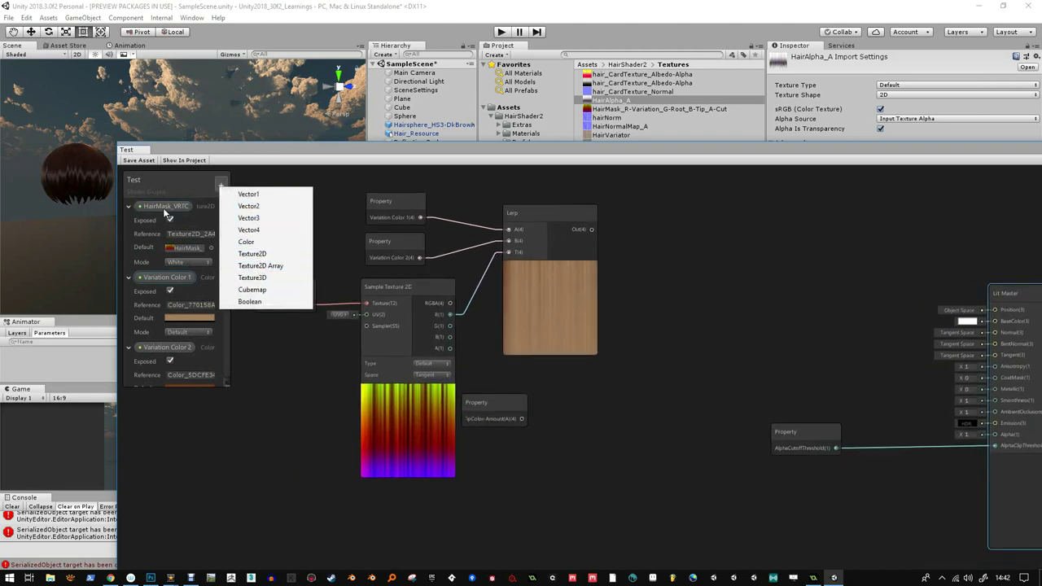
pyautogui.click(223, 336)
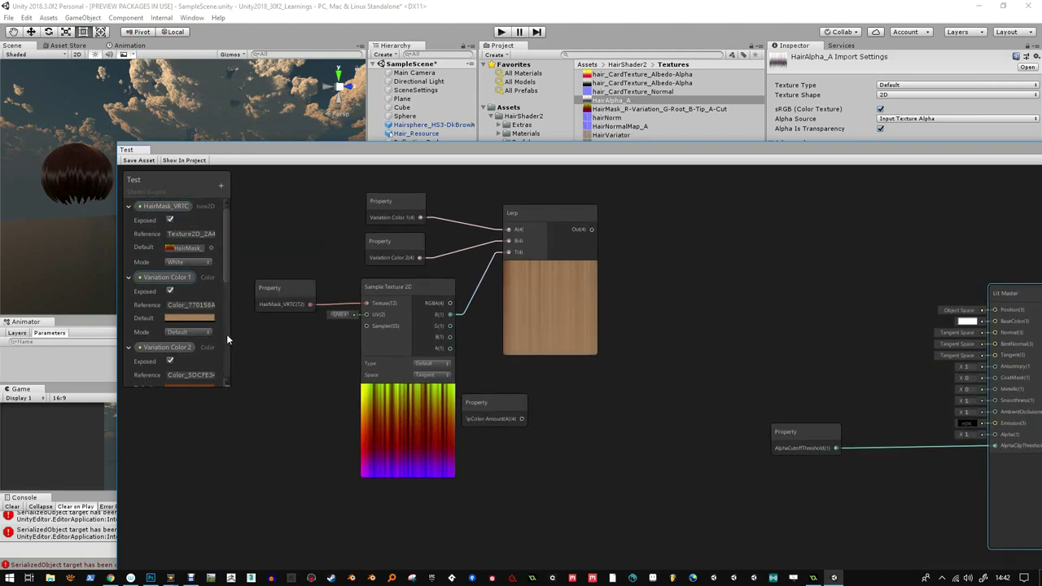
# - Move the HairMask_VRTC property node slightly left of the Sample Texture 2D node
pyautogui.moveTo(227, 255); pyautogui.dragTo(225, 342)
pyautogui.scroll(5, 226, 346)
pyautogui.moveTo(700, 322); pyautogui.dragTo(627, 342, button='middle')
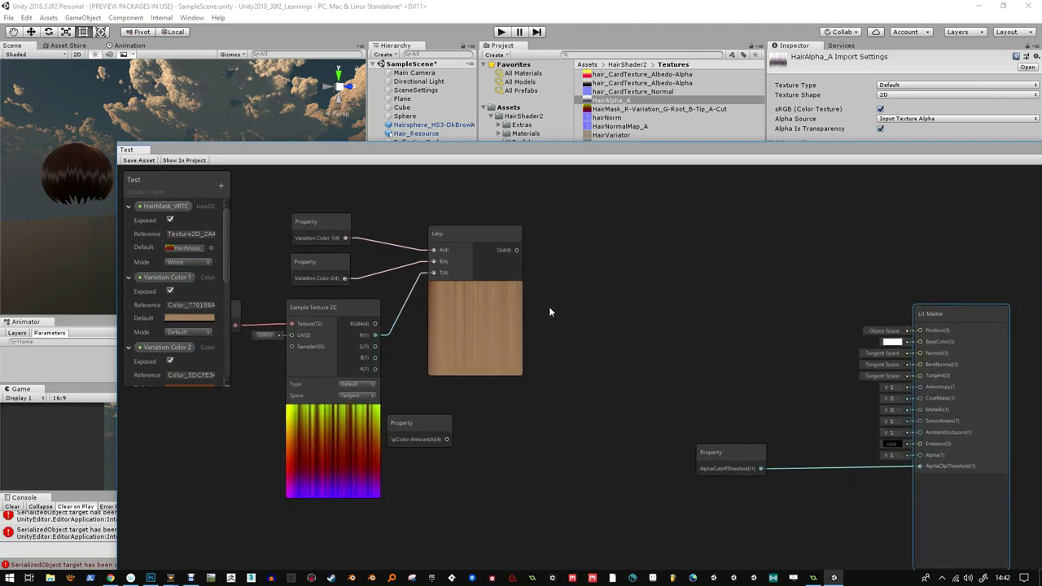
pyautogui.moveTo(548, 312); pyautogui.dragTo(643, 317, button='middle')
pyautogui.scroll(2, 607, 312)
pyautogui.click(357, 314)
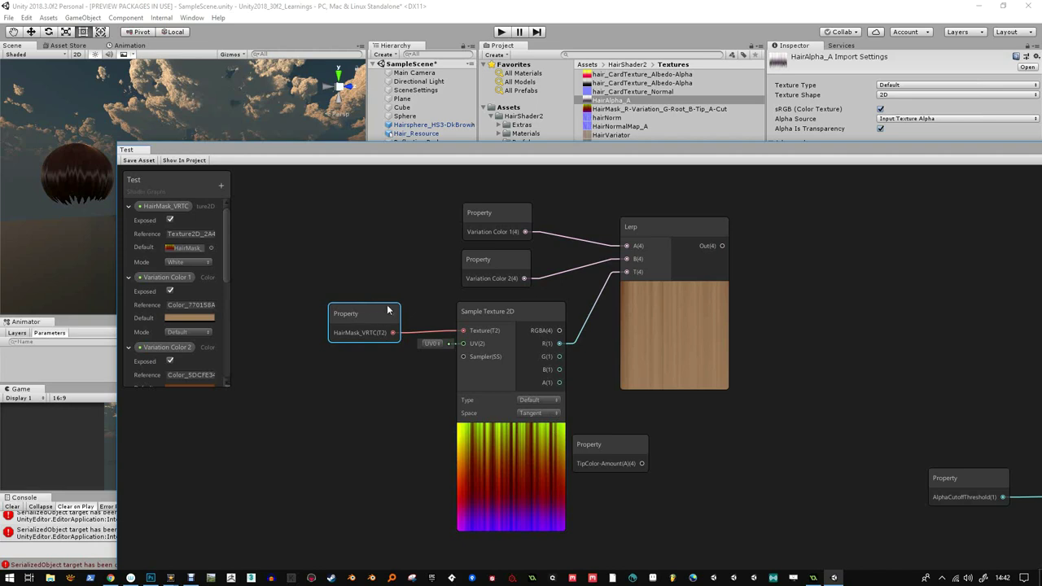
pyautogui.moveTo(374, 313); pyautogui.dragTo(332, 308)
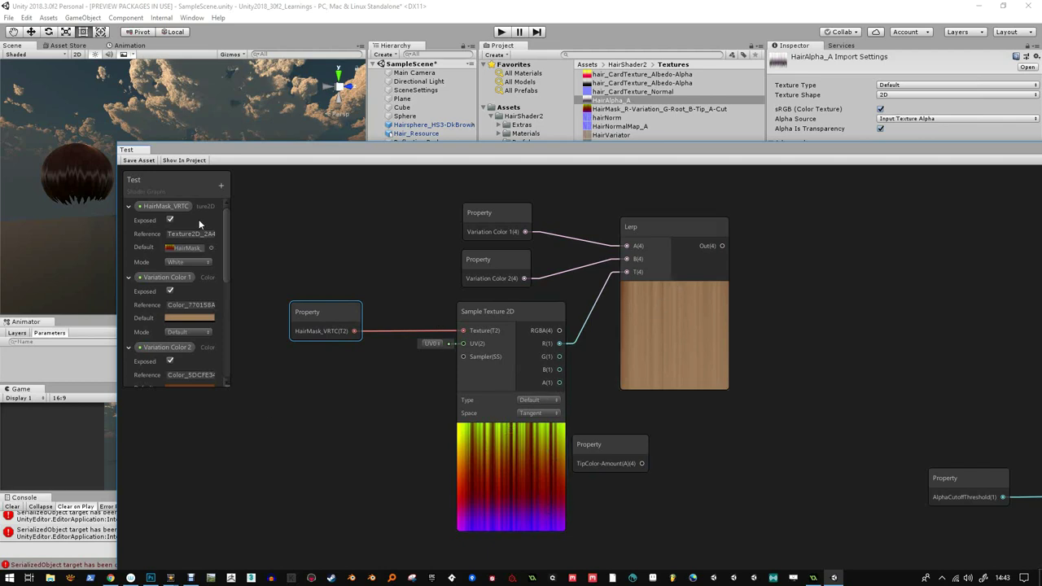
# - Bring the Lit Master node toward the centre of the view
pyautogui.scroll(-1, 757, 402)
pyautogui.moveTo(845, 432); pyautogui.dragTo(705, 424, button='middle')
pyautogui.moveTo(992, 331); pyautogui.dragTo(837, 320, button='middle')
# - Set the Lit Master's Double Sided option to Enabled in its settings
pyautogui.click(794, 309)
pyautogui.scroll(1, 787, 306)
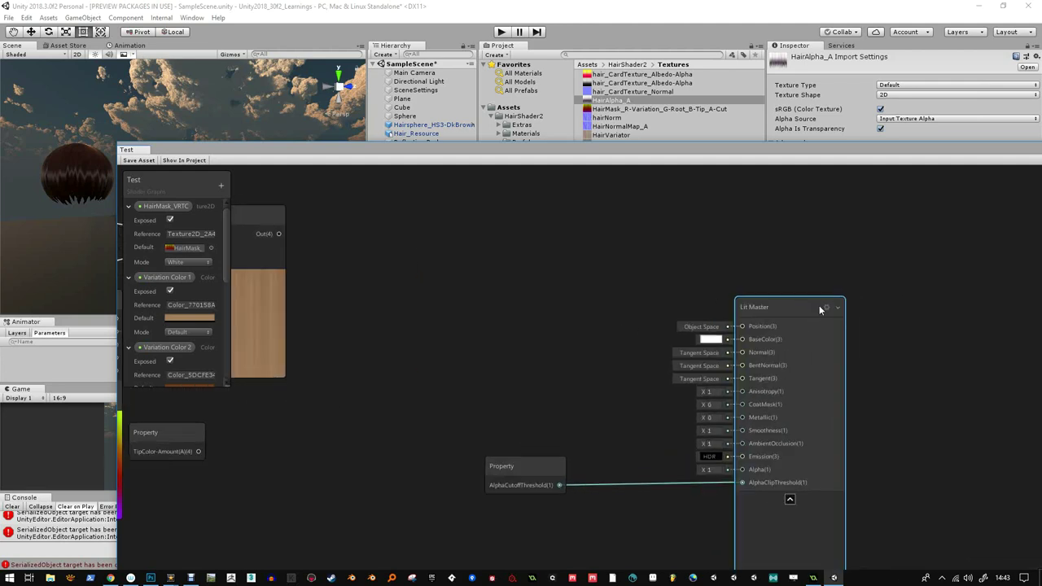
pyautogui.click(827, 308)
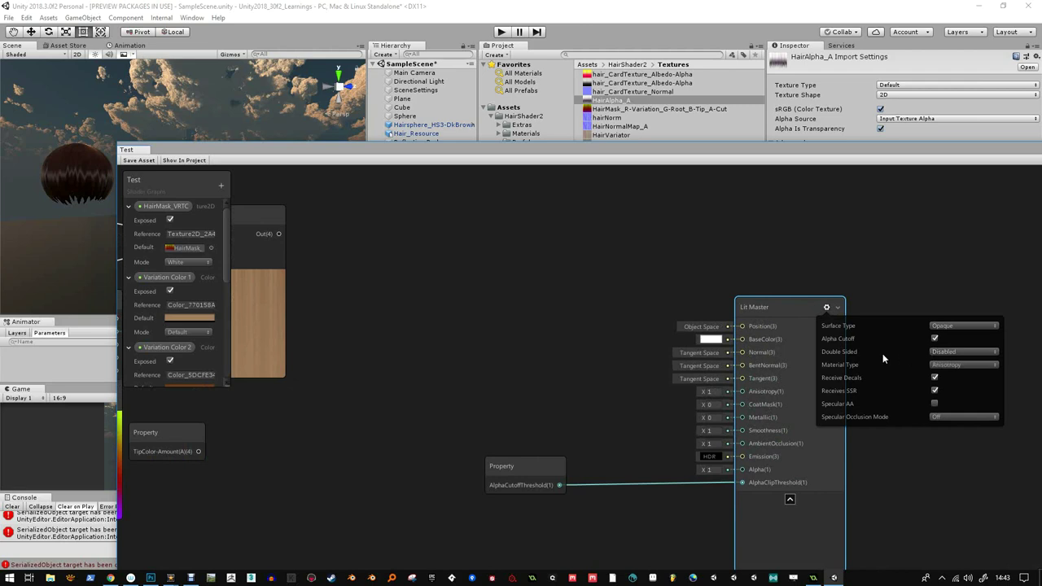
pyautogui.click(970, 358)
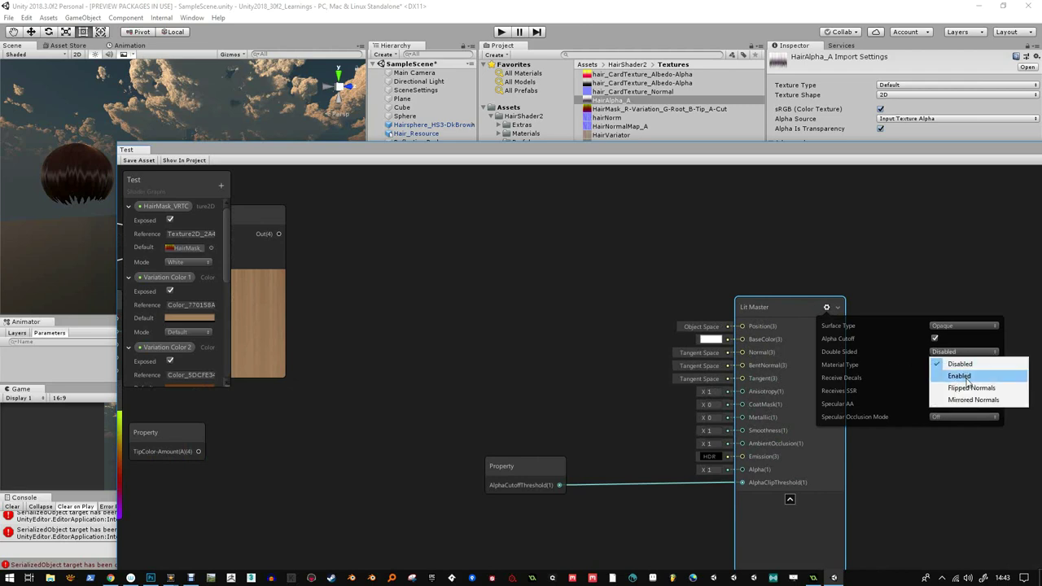
pyautogui.click(966, 375)
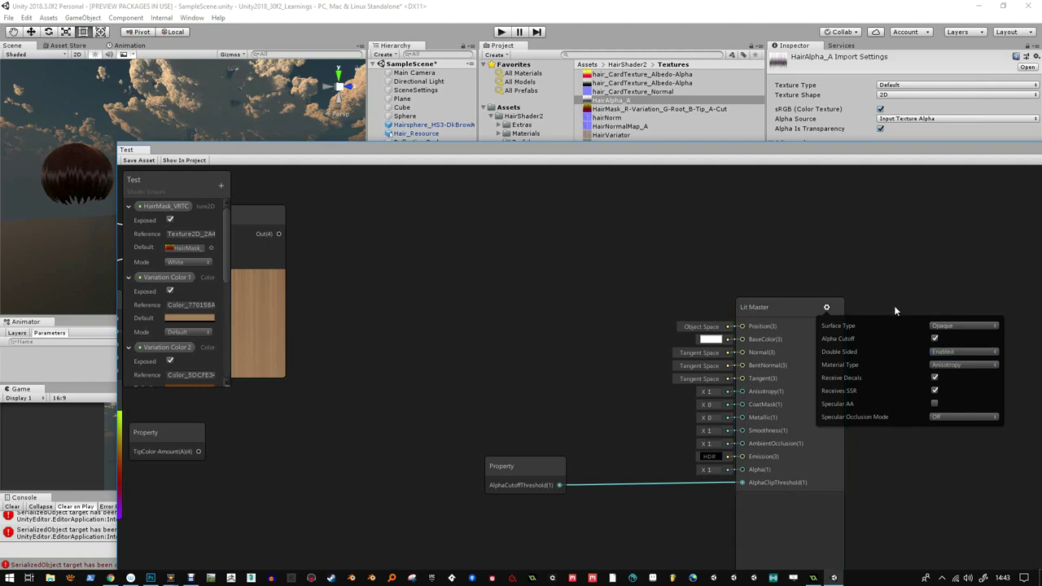
pyautogui.scroll(-2, 529, 336)
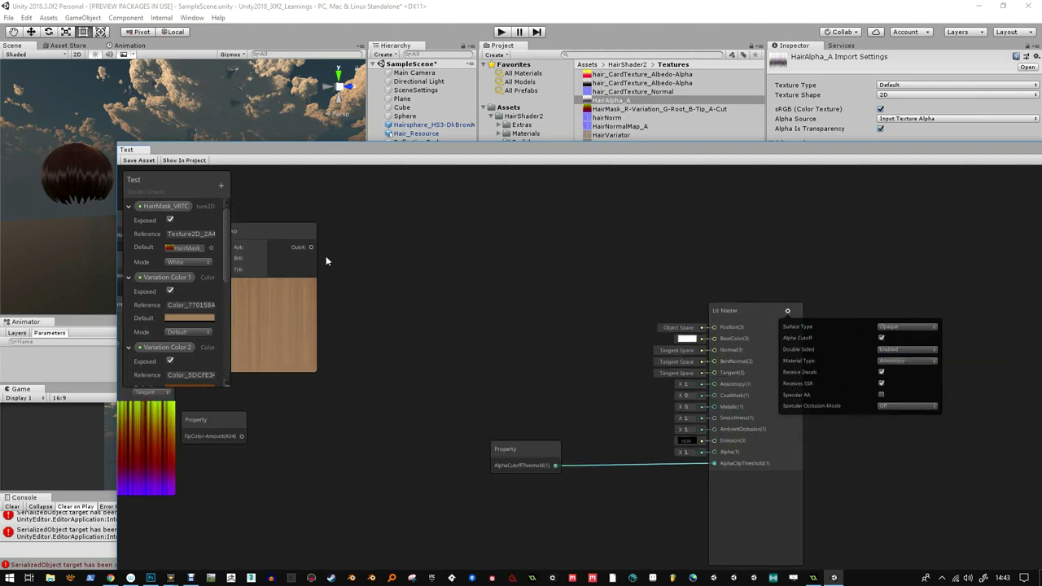
pyautogui.moveTo(326, 255); pyautogui.dragTo(657, 254, button='middle')
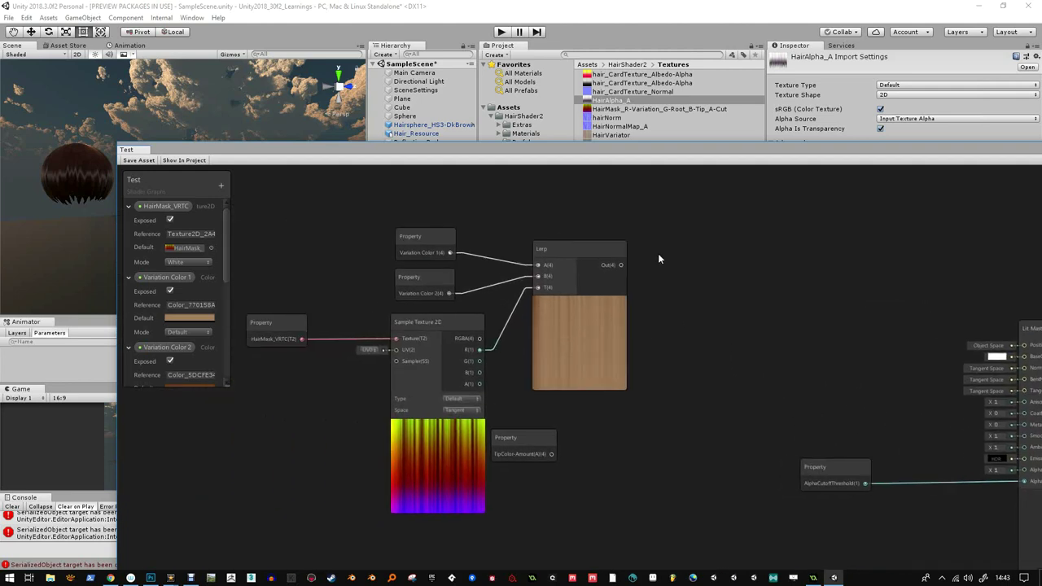
pyautogui.scroll(1, 353, 238)
pyautogui.scroll(-2, 227, 244)
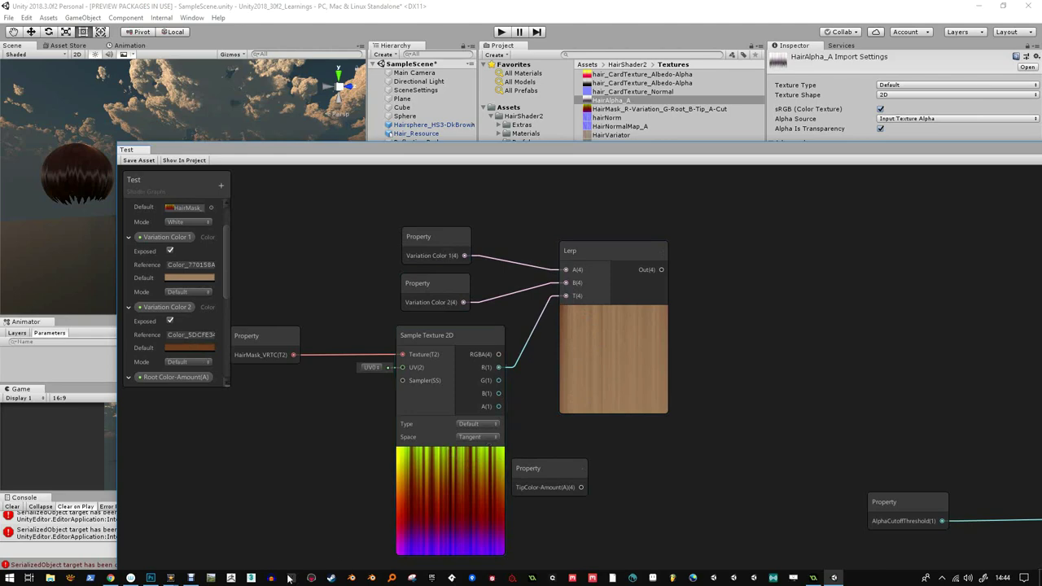
pyautogui.click(150, 578)
pyautogui.click(757, 88)
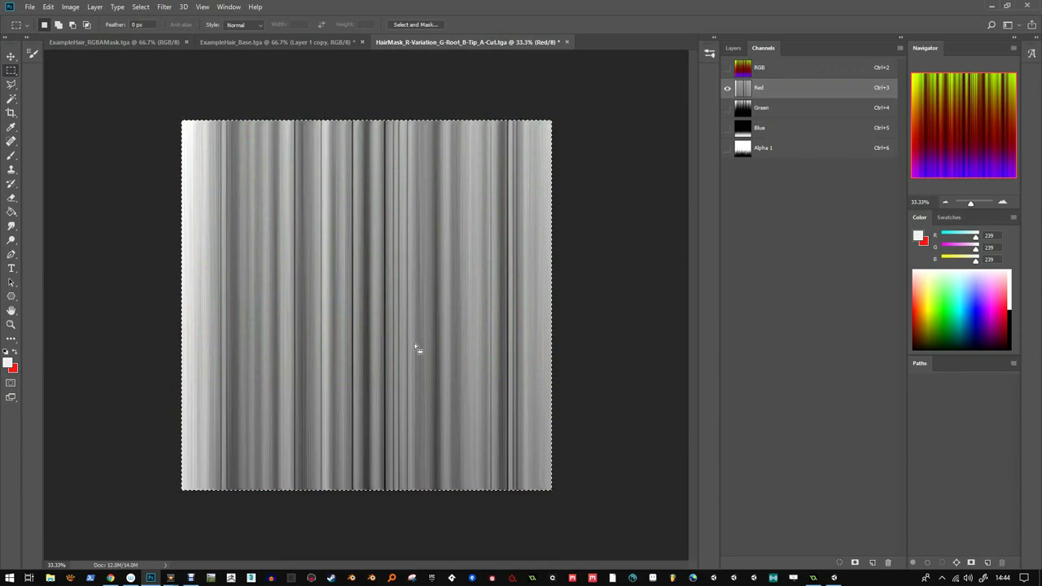
pyautogui.hotkey('alt', 'Tab')
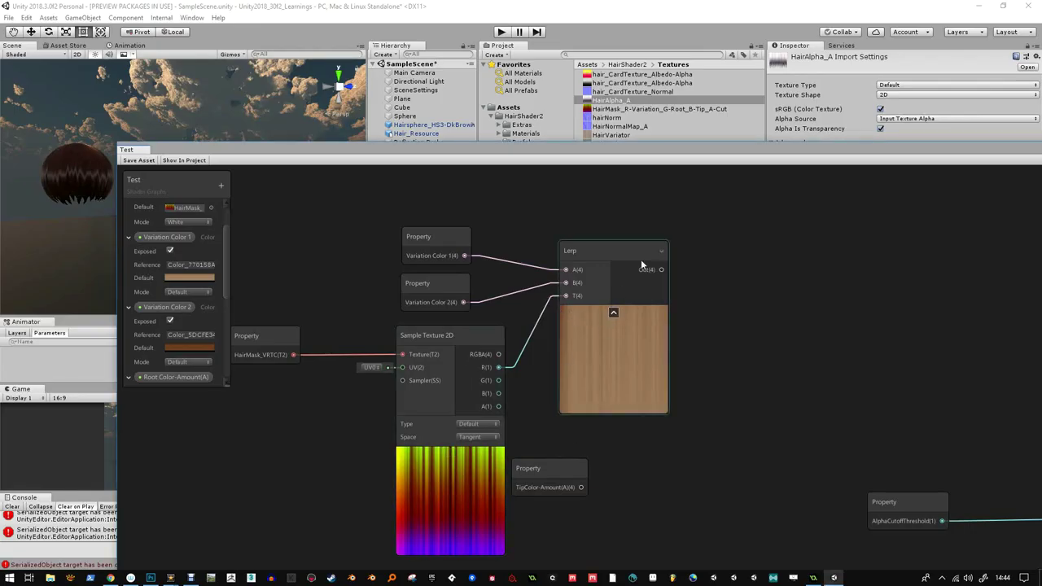
# - Reposition the first Lerp node and add a new Lerp node via the 'lerp' search
pyautogui.moveTo(628, 255); pyautogui.dragTo(673, 245)
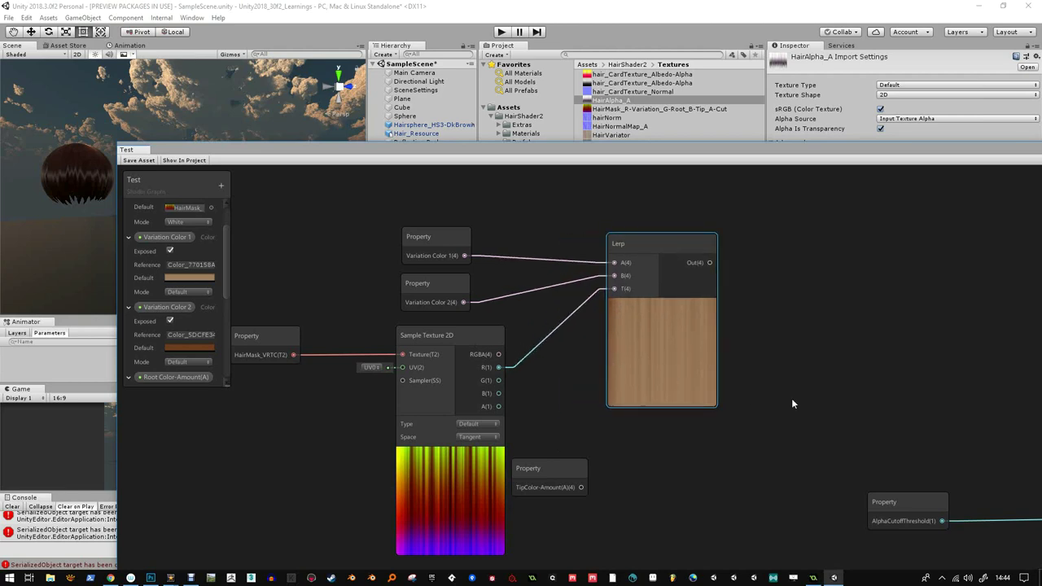
pyautogui.moveTo(791, 398); pyautogui.dragTo(647, 378, button='middle')
pyautogui.moveTo(512, 238); pyautogui.dragTo(496, 234)
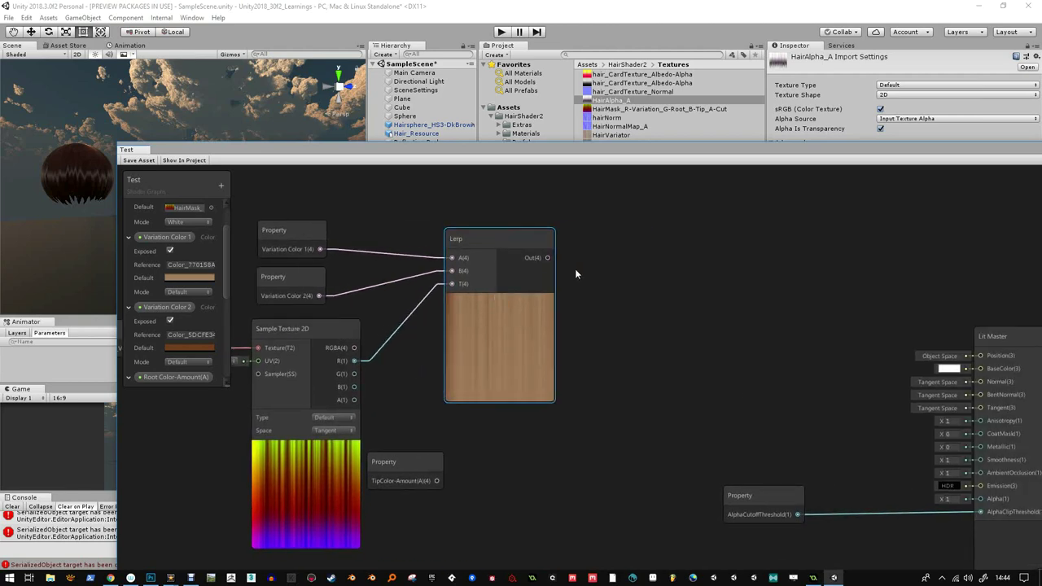
pyautogui.click(631, 273)
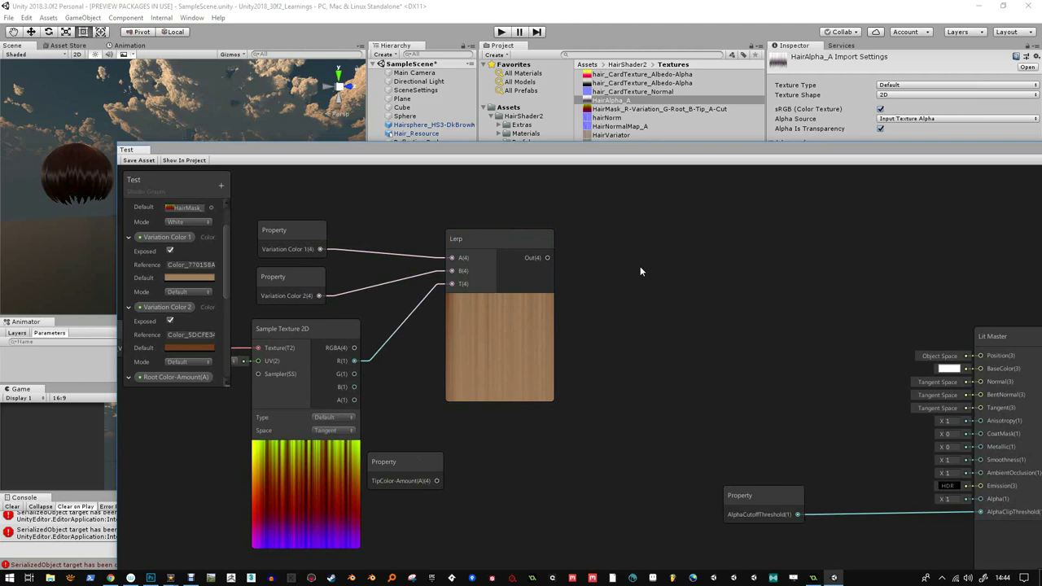
pyautogui.click(522, 241)
pyautogui.rightClick(629, 268)
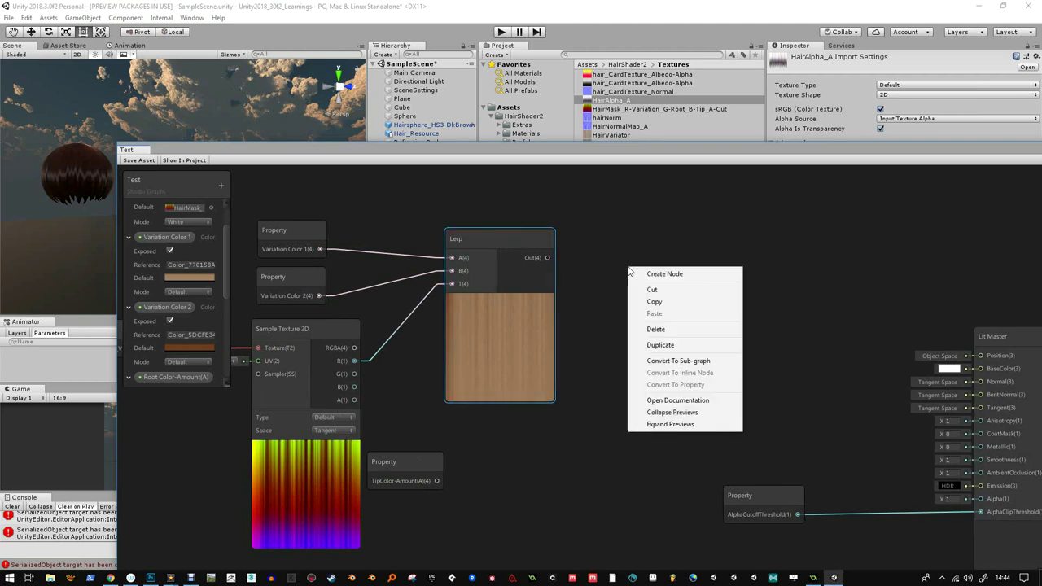
pyautogui.click(666, 274)
pyautogui.write('lerp')
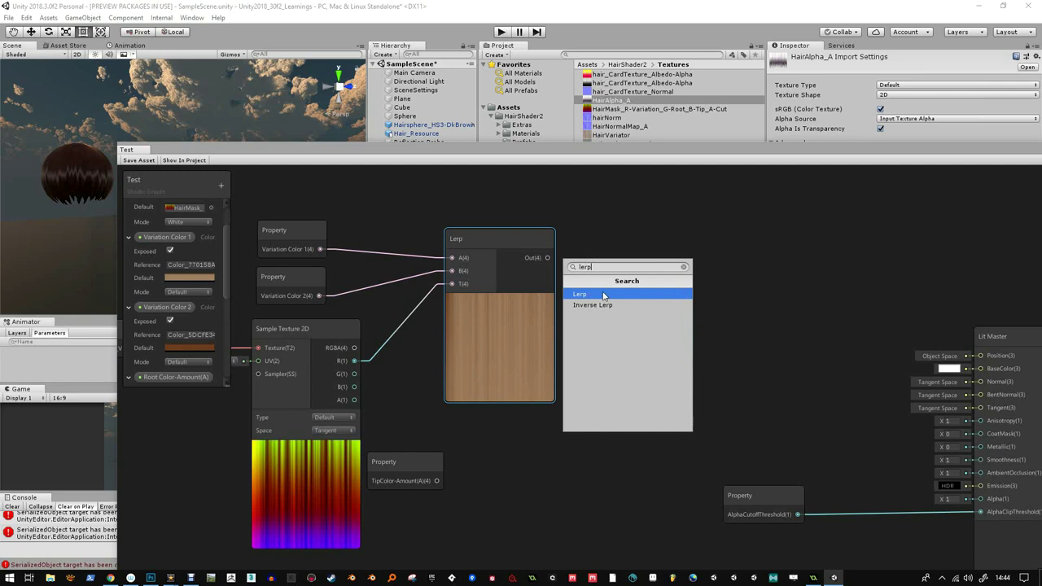
pyautogui.press('Return')
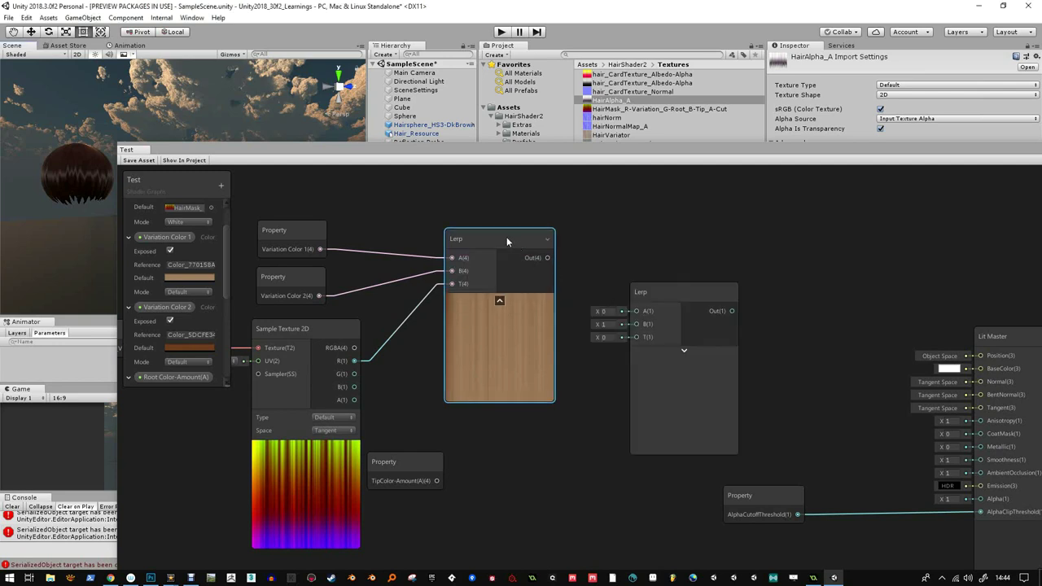
# - Place the second Lerp right of the first and wire the first Lerp's Out into its A
pyautogui.moveTo(507, 236); pyautogui.dragTo(497, 227)
pyautogui.click(575, 333)
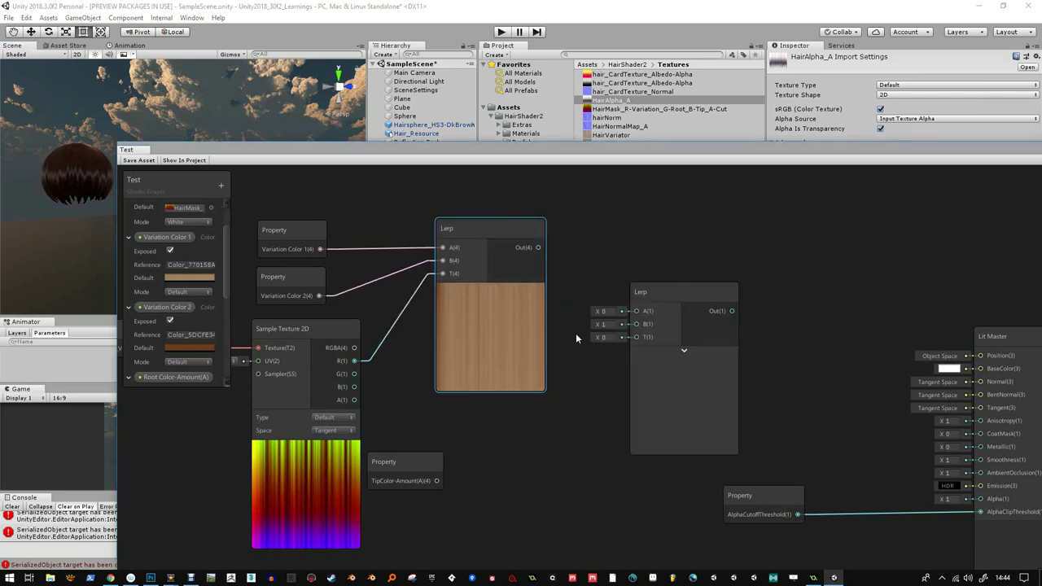
pyautogui.moveTo(658, 296); pyautogui.dragTo(543, 433)
pyautogui.moveTo(543, 433); pyautogui.dragTo(522, 372, button='middle')
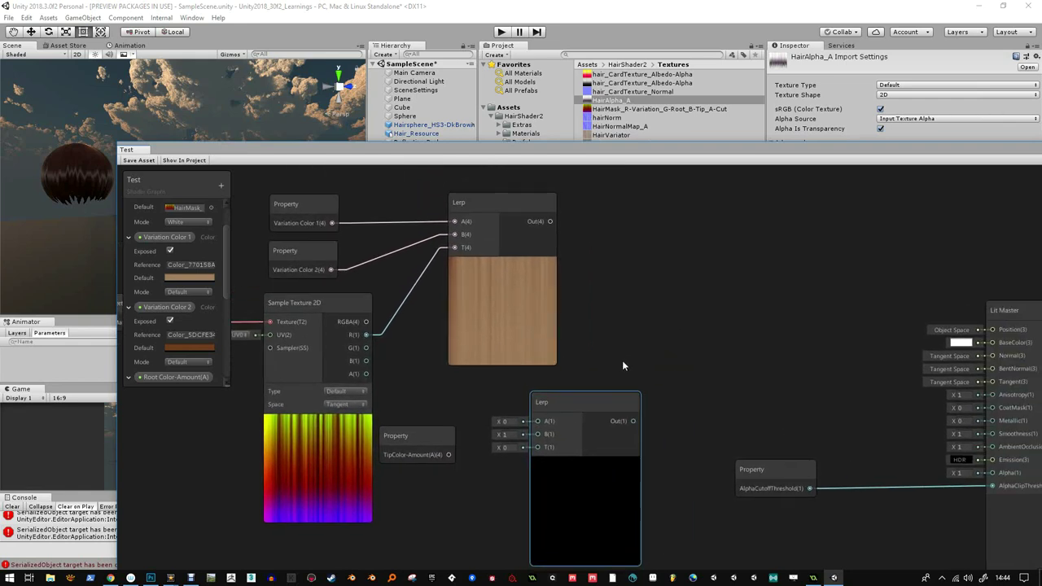
pyautogui.moveTo(583, 402); pyautogui.dragTo(721, 261)
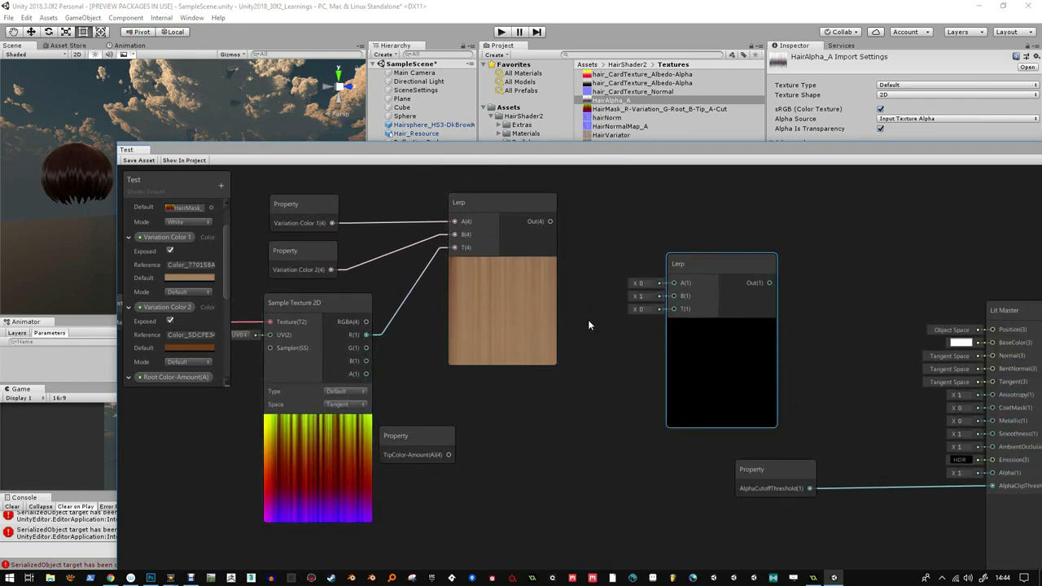
pyautogui.moveTo(588, 319); pyautogui.dragTo(566, 343, button='middle')
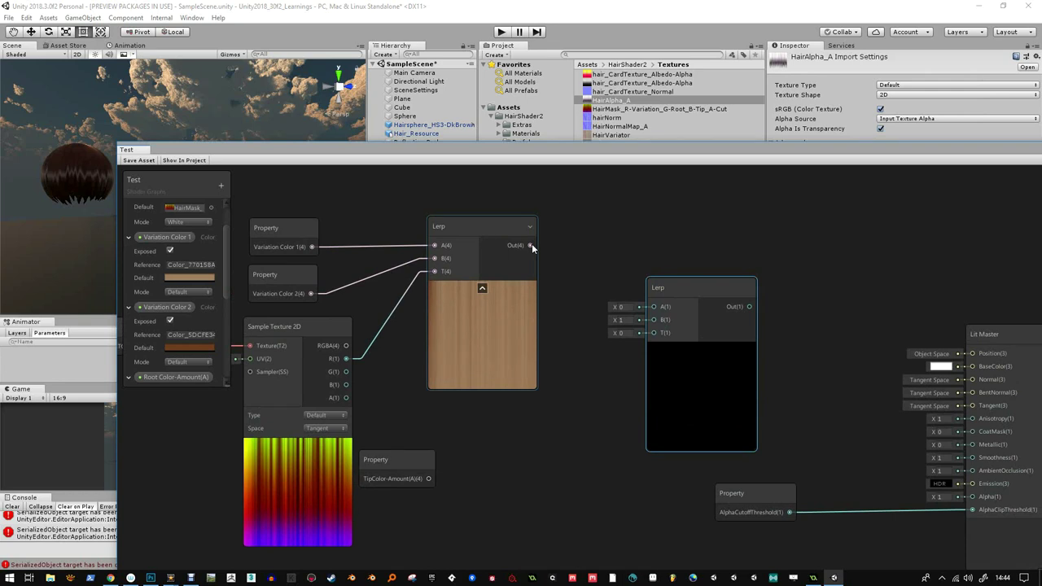
pyautogui.moveTo(530, 245); pyautogui.dragTo(752, 224)
pyautogui.scroll(-2, 651, 317)
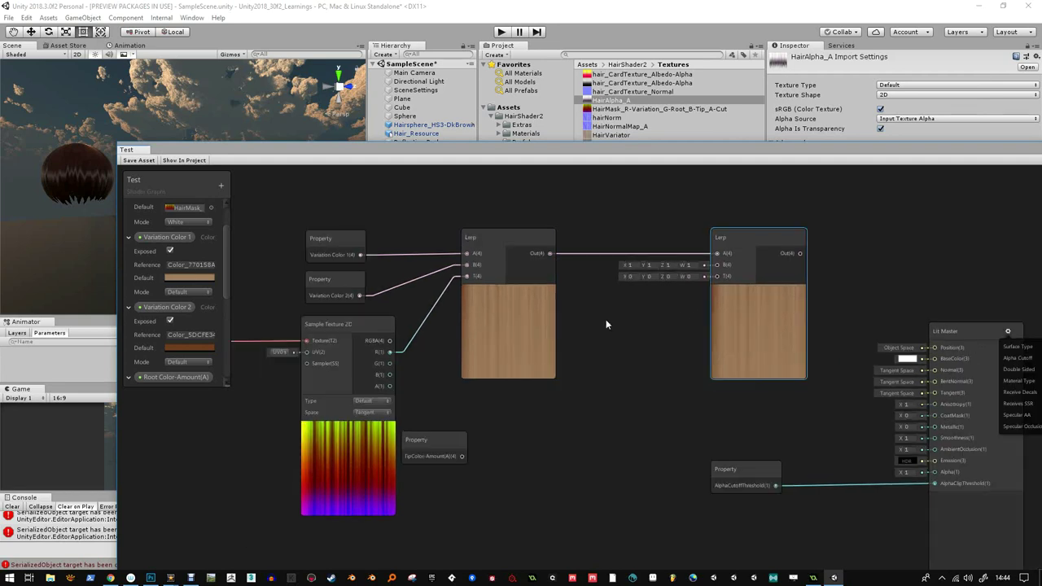
pyautogui.scroll(-3, 228, 292)
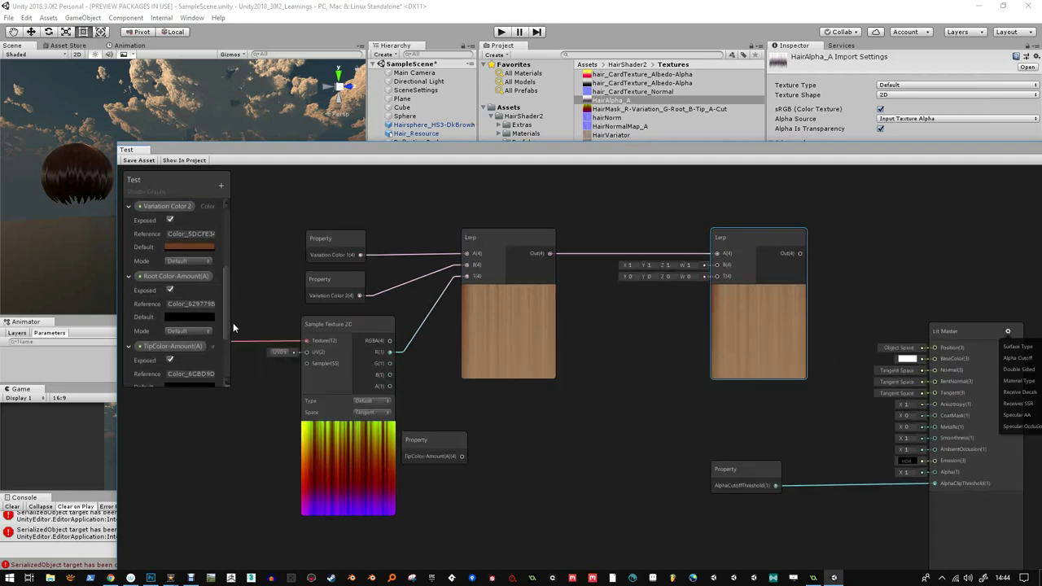
# - Set Root Color-Amount's default colour to a near-black with a slight orange hue
pyautogui.click(192, 316)
pyautogui.moveTo(770, 374); pyautogui.dragTo(742, 383)
pyautogui.moveTo(815, 359); pyautogui.dragTo(811, 345)
pyautogui.click(820, 269)
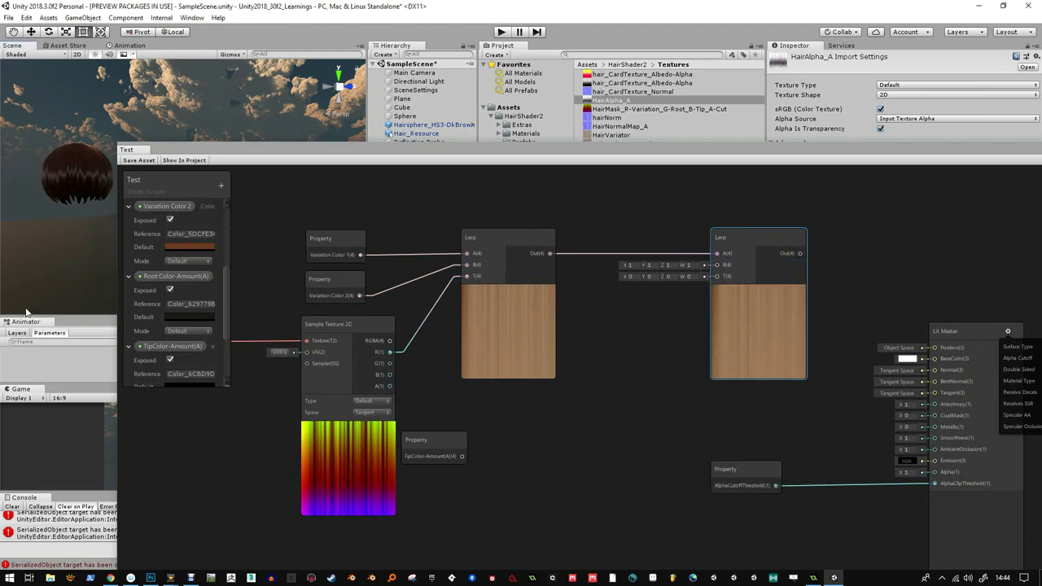
# - Place Root Color-Amount on the graph and wire it into the second Lerp's B input
pyautogui.moveTo(138, 275); pyautogui.dragTo(714, 265)
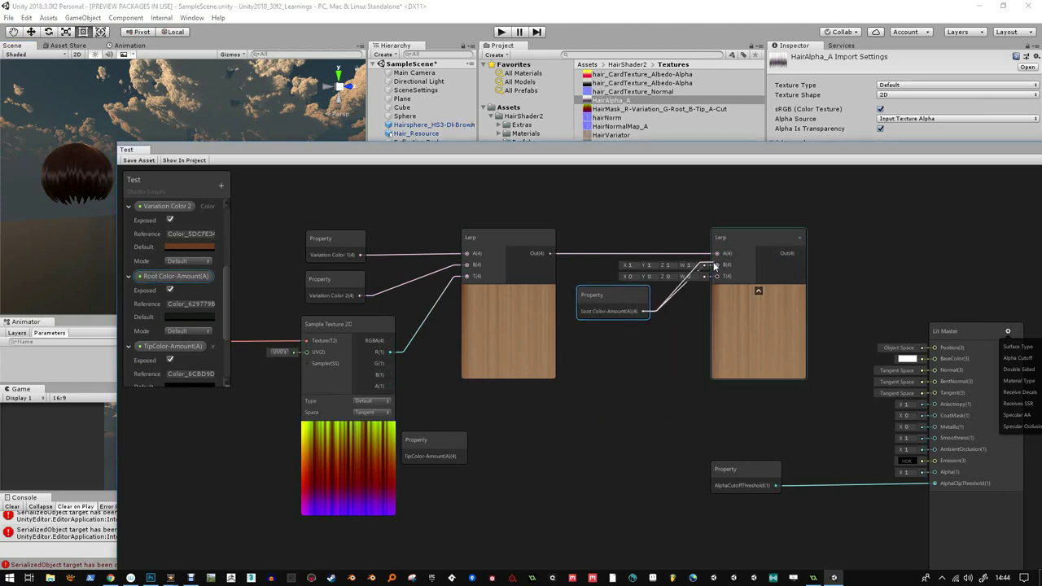
pyautogui.moveTo(629, 299); pyautogui.dragTo(615, 272)
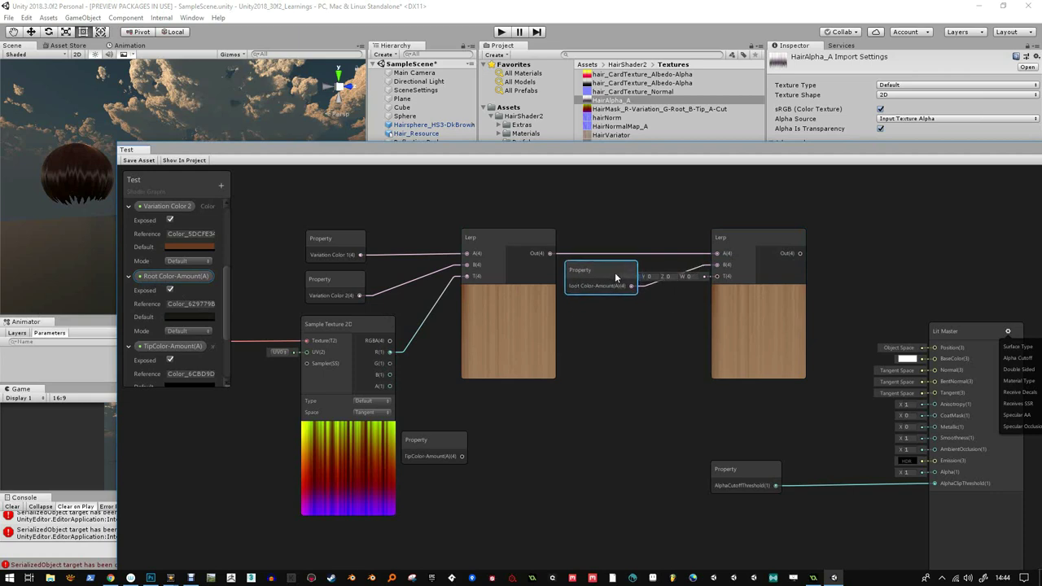
pyautogui.moveTo(753, 242); pyautogui.dragTo(819, 244)
pyautogui.click(613, 270)
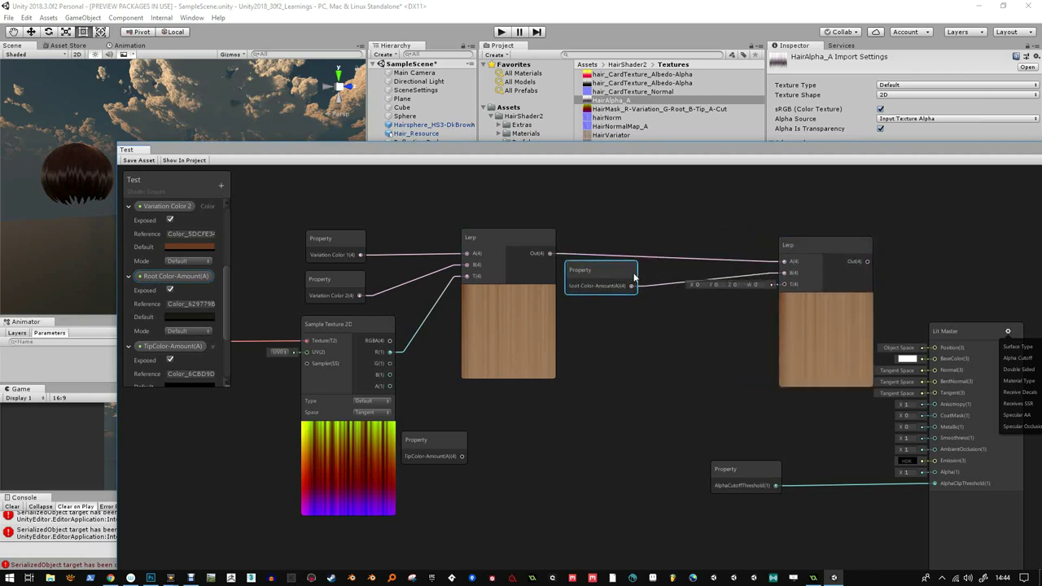
pyautogui.scroll(1, 626, 301)
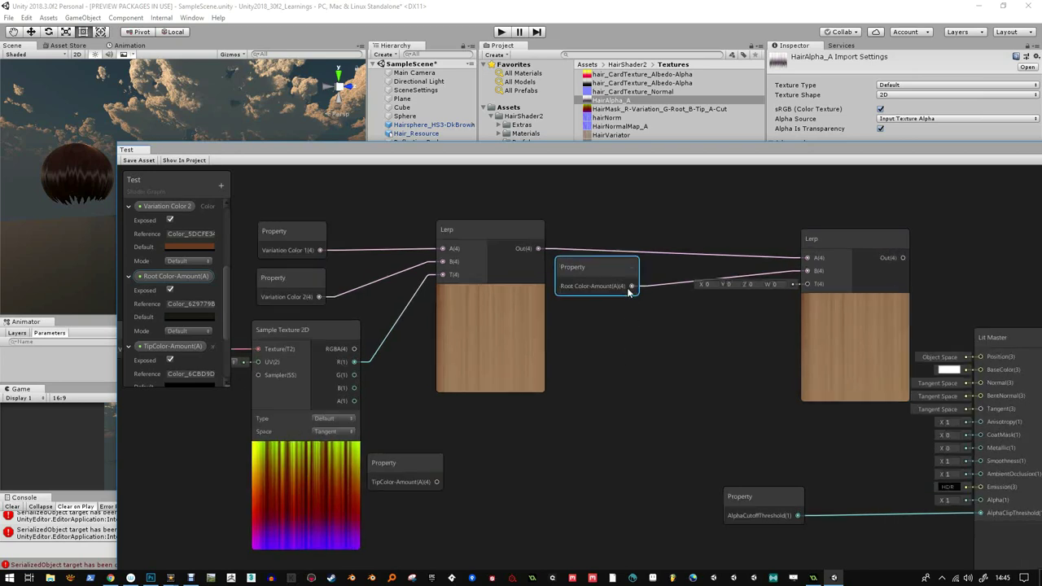
pyautogui.moveTo(609, 272); pyautogui.dragTo(614, 254)
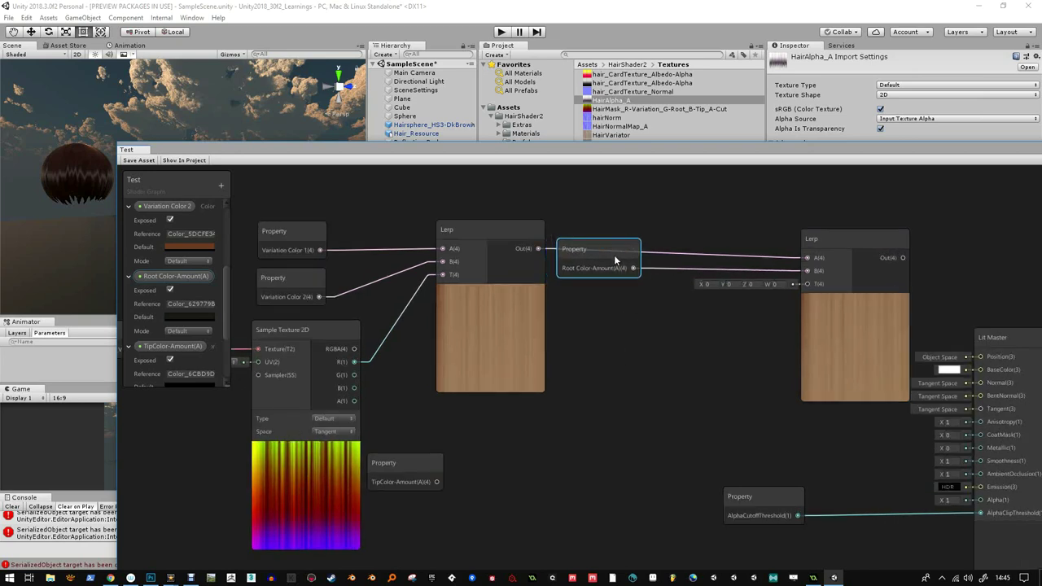
# - Add a Split node to the graph by searching 'spl'
pyautogui.rightClick(615, 309)
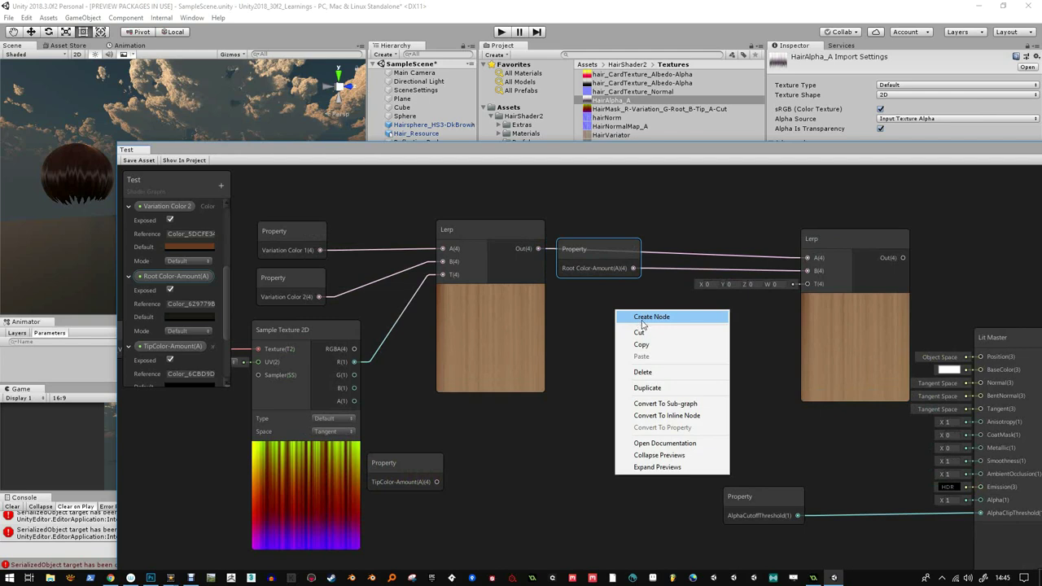
pyautogui.click(643, 318)
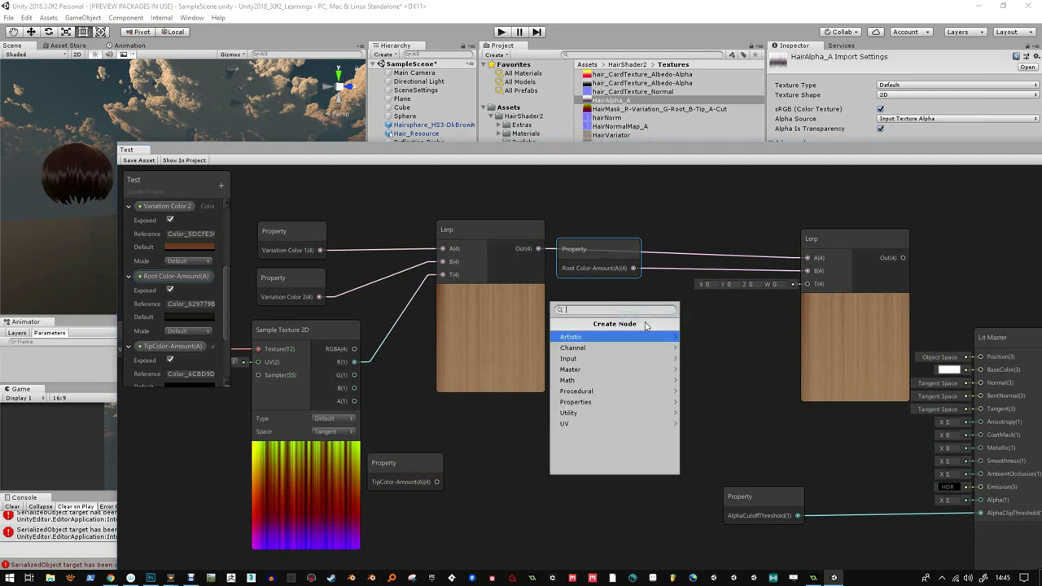
pyautogui.write('brea')
pyautogui.press('BackSpace')
pyautogui.press('BackSpace')
pyautogui.press('BackSpace')
pyautogui.press('BackSpace')
pyautogui.write('blend')
pyautogui.press('BackSpace')
pyautogui.press('BackSpace')
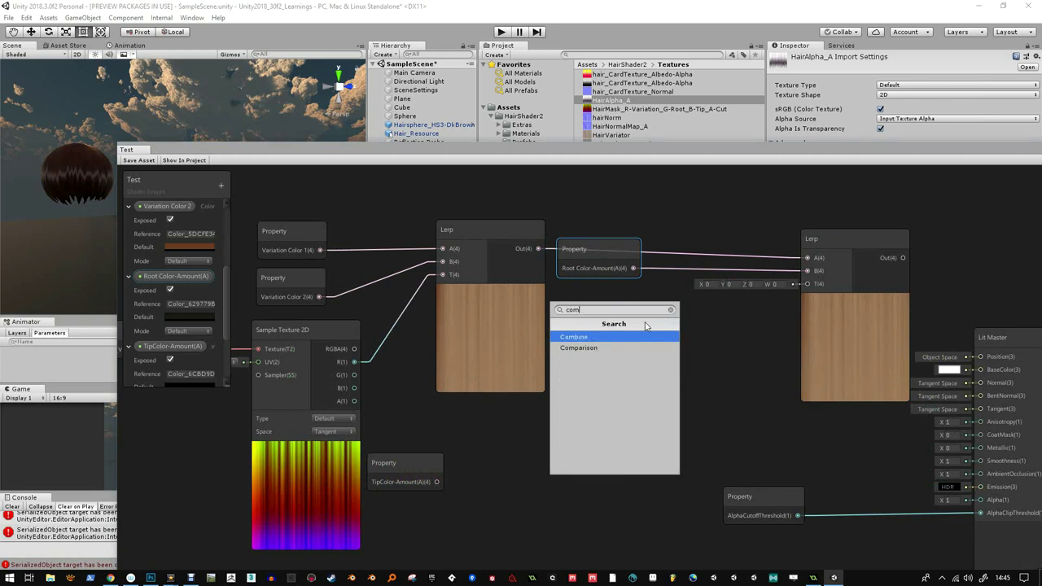
pyautogui.press('BackSpace')
pyautogui.press('BackSpace')
pyautogui.press('BackSpace')
pyautogui.write('spl')
pyautogui.click(592, 336)
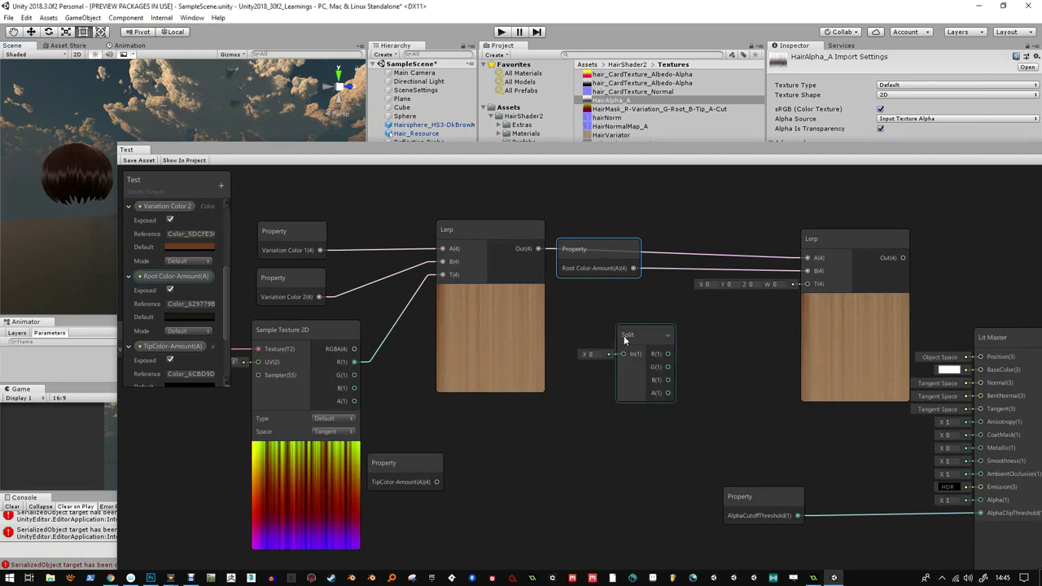
# - Wire Root Color-Amount into the Split's In port and tidy the node positions
pyautogui.moveTo(633, 268); pyautogui.dragTo(656, 302)
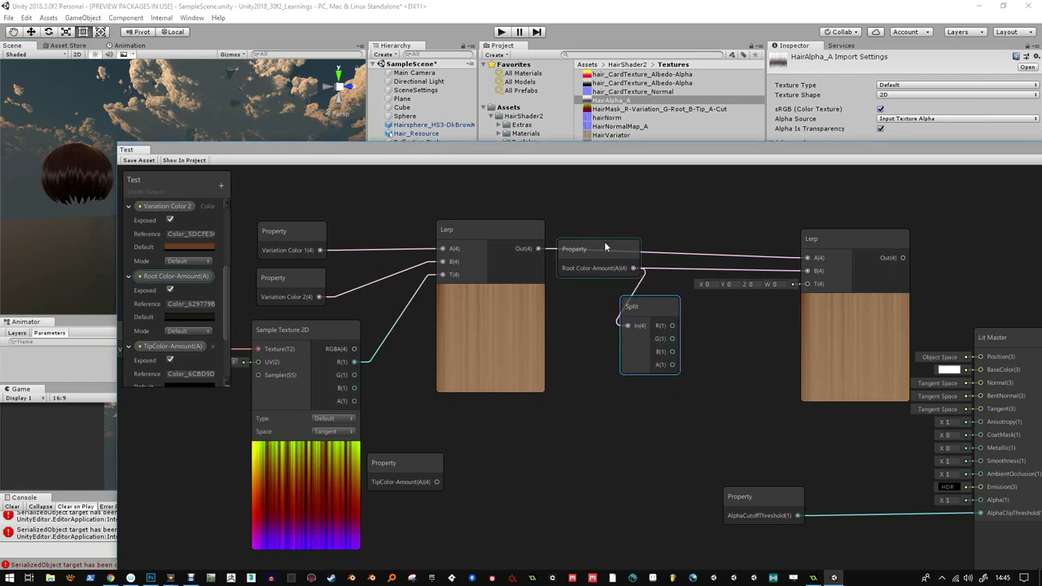
pyautogui.moveTo(591, 225); pyautogui.dragTo(608, 255, button='middle')
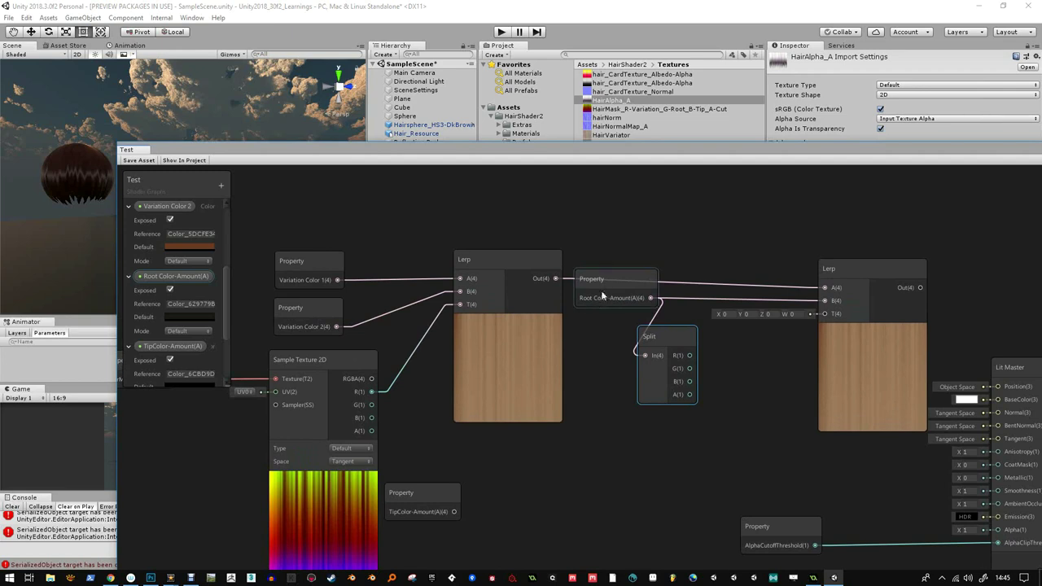
pyautogui.click(605, 297)
pyautogui.moveTo(606, 298); pyautogui.dragTo(603, 300)
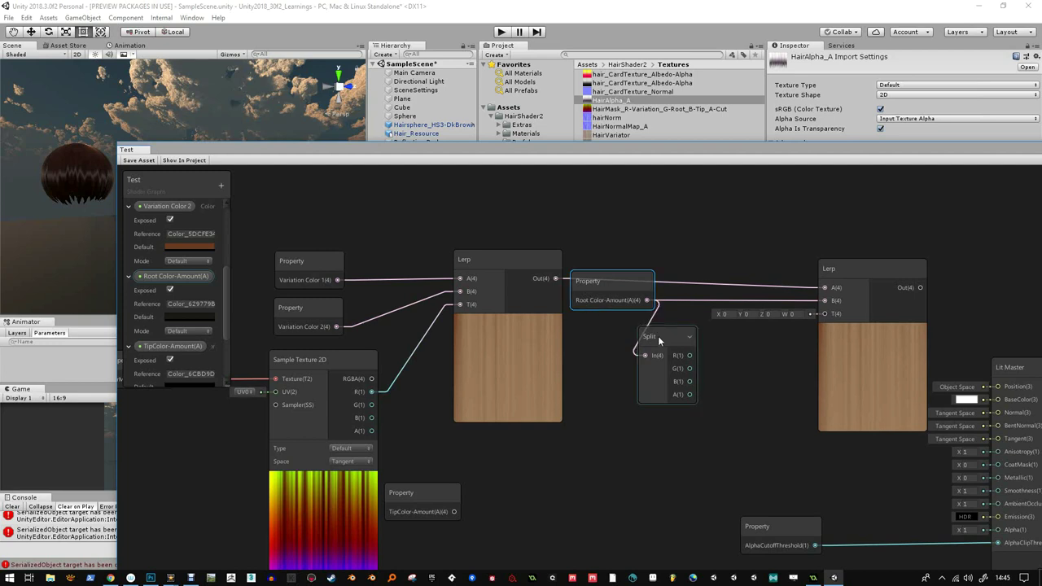
pyautogui.moveTo(670, 333); pyautogui.dragTo(611, 327)
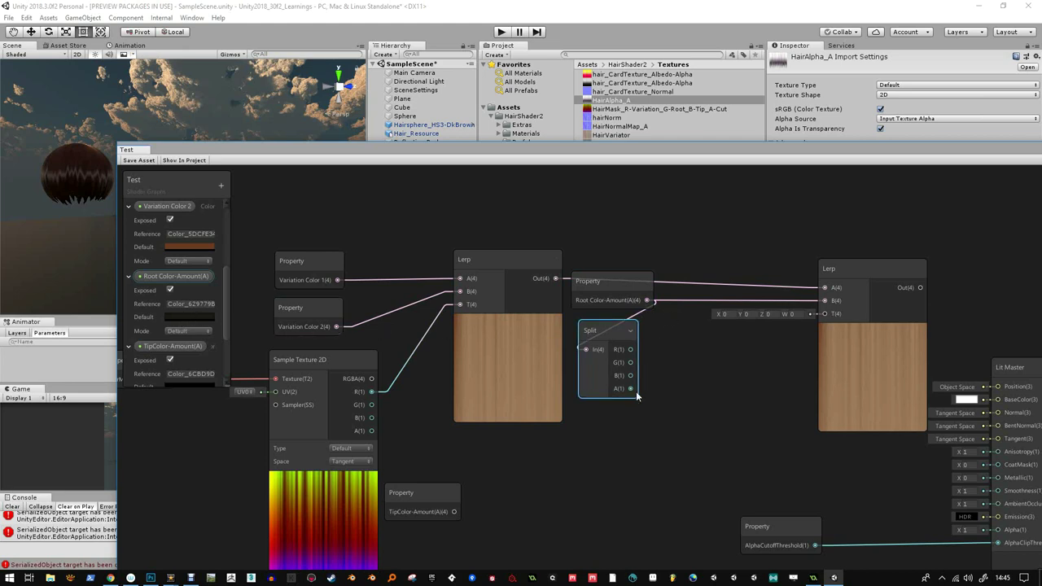
pyautogui.moveTo(662, 371); pyautogui.dragTo(631, 381, button='middle')
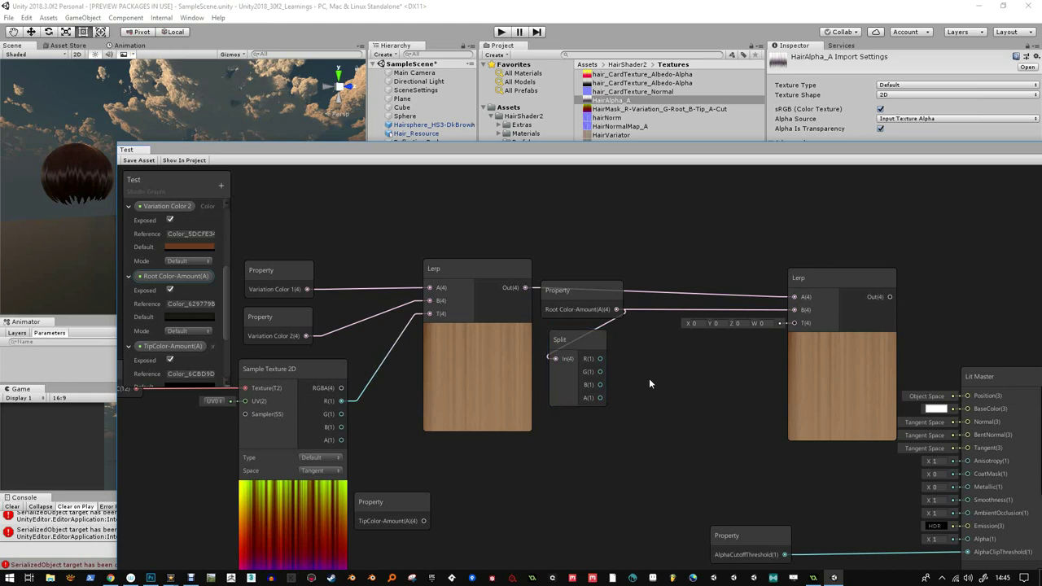
# - Add a Multiply node to the graph via the 'mult' search
pyautogui.rightClick(653, 375)
pyautogui.click(682, 386)
pyautogui.write('mult')
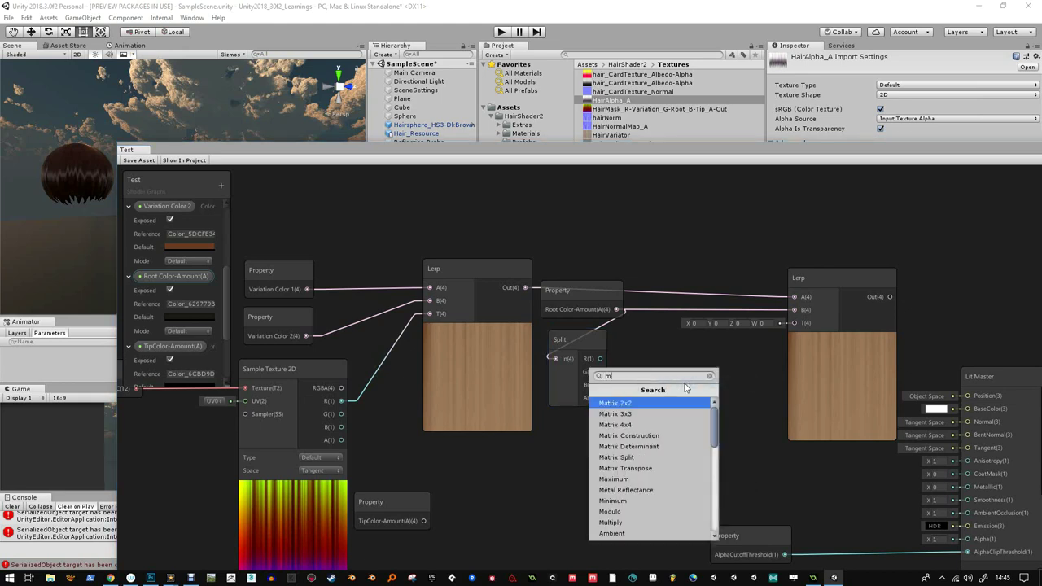
pyautogui.click(621, 402)
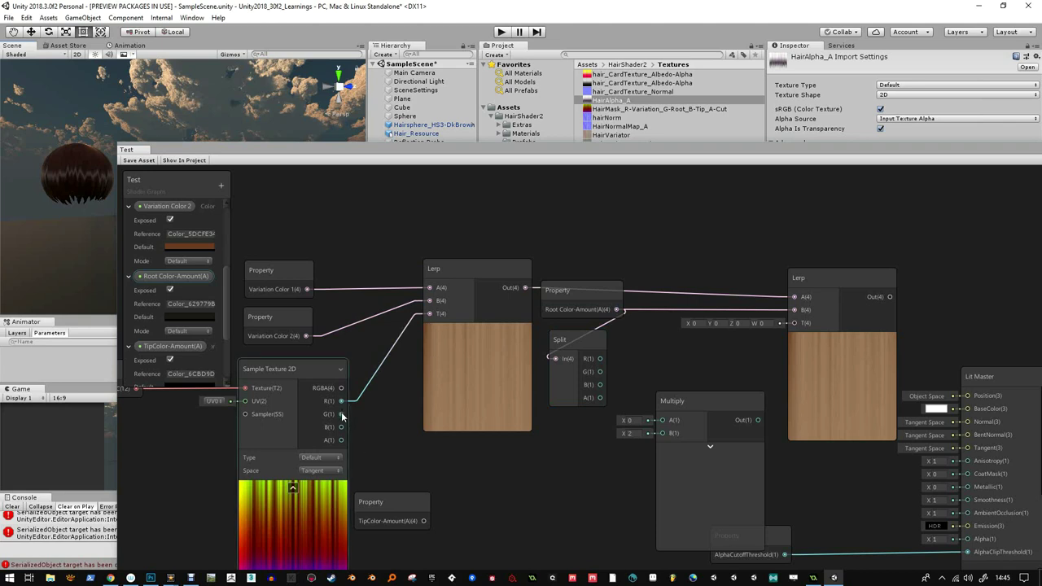
# - Multiply Split's A by the texture's G, hide the preview, and feed the result into the second Lerp's T
pyautogui.moveTo(343, 411); pyautogui.dragTo(662, 433)
pyautogui.moveTo(604, 397); pyautogui.dragTo(662, 420)
pyautogui.moveTo(727, 400); pyautogui.dragTo(694, 376)
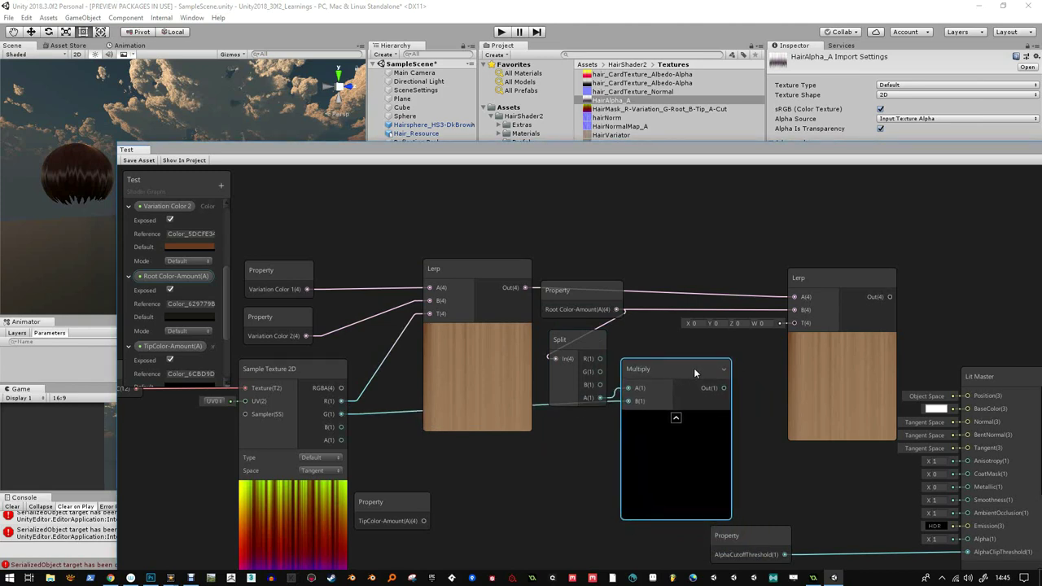
pyautogui.click(723, 378)
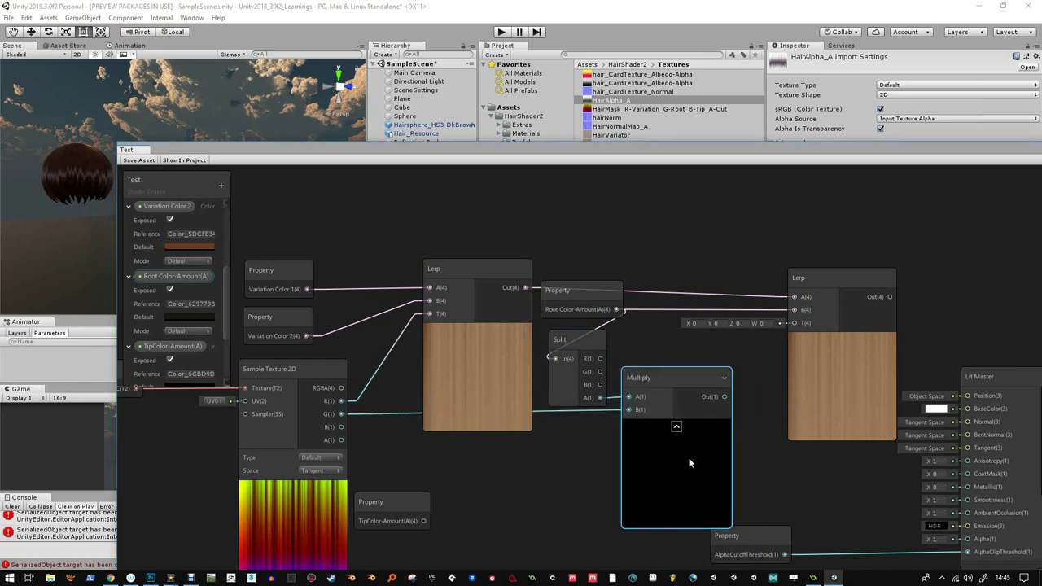
pyautogui.click(677, 426)
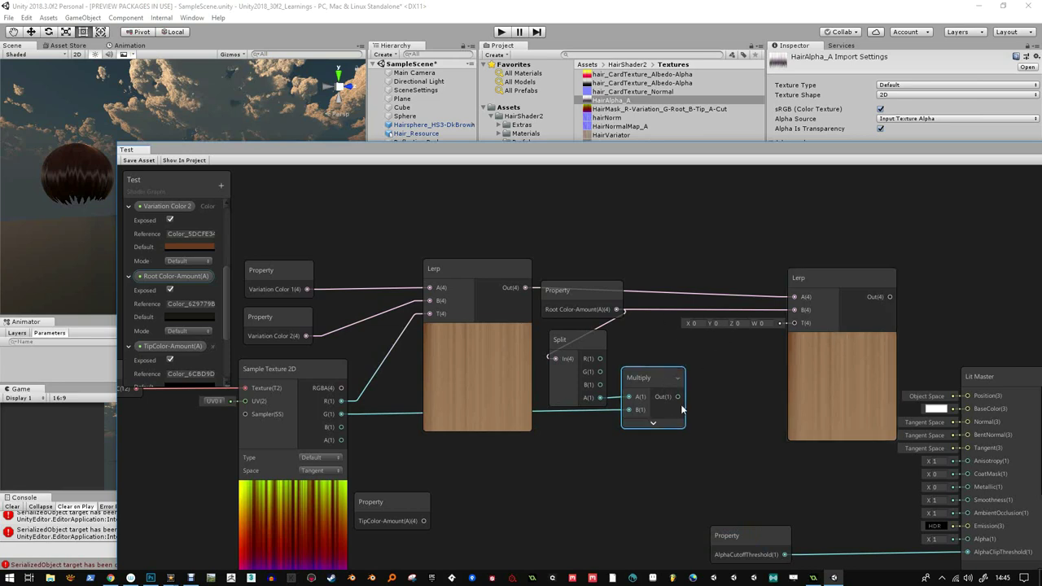
pyautogui.moveTo(677, 396); pyautogui.dragTo(797, 326)
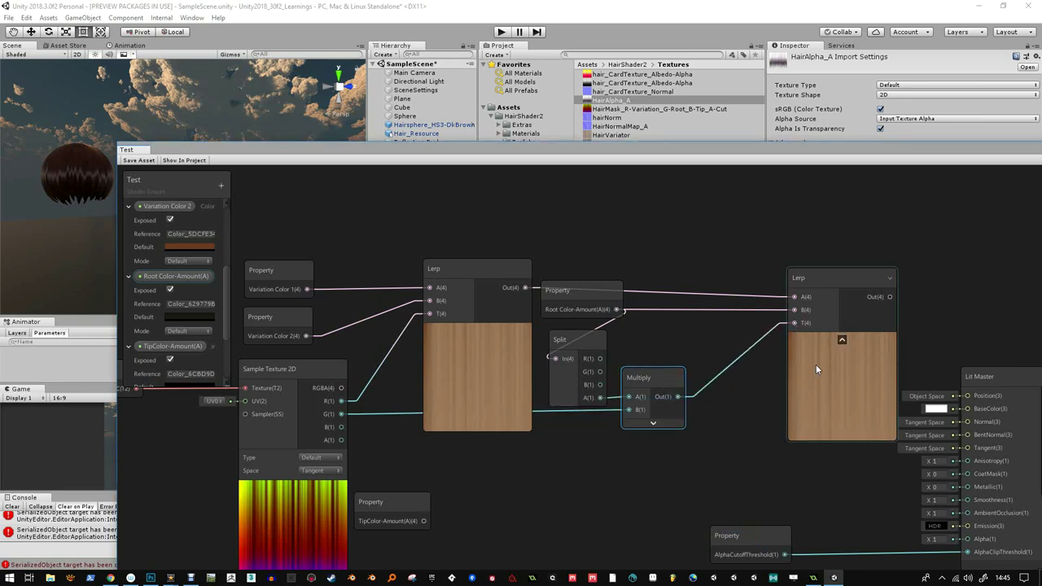
pyautogui.moveTo(661, 378); pyautogui.dragTo(664, 378)
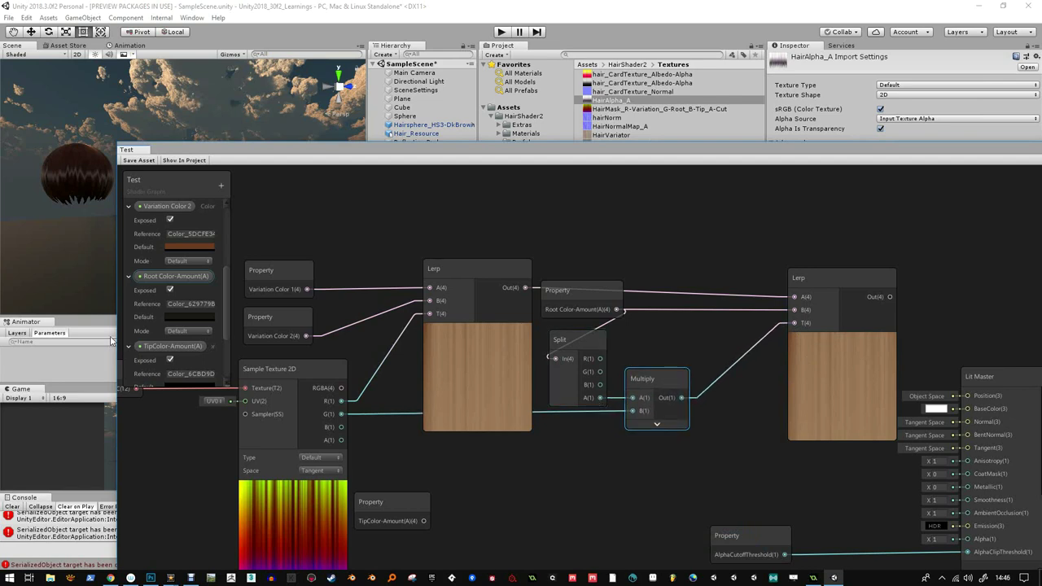
# - Raise Root Color-Amount's default alpha, first to 128, then to about 189
pyautogui.click(207, 317)
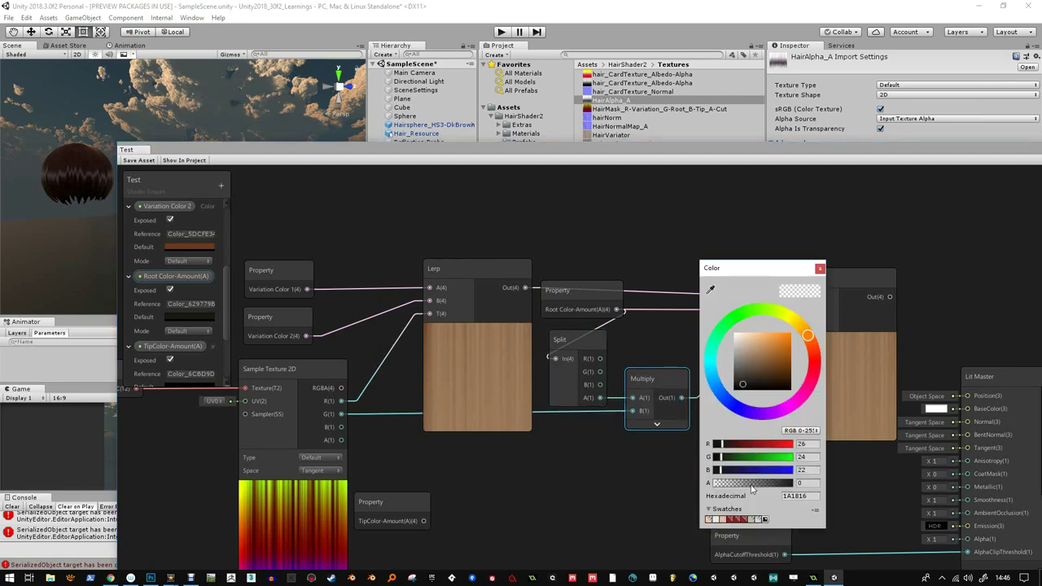
pyautogui.moveTo(752, 489); pyautogui.dragTo(756, 487)
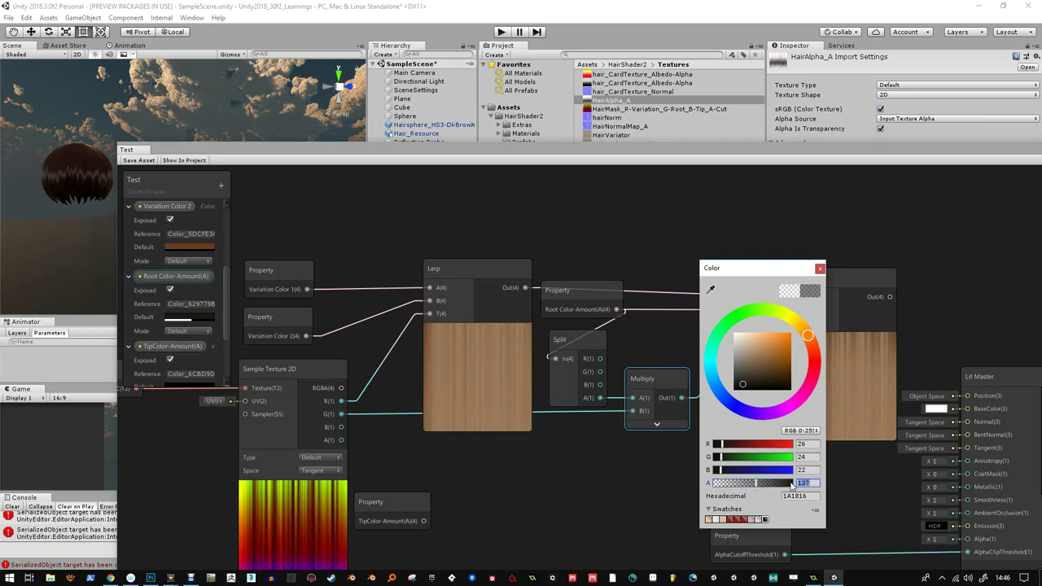
pyautogui.write('128')
pyautogui.click(819, 268)
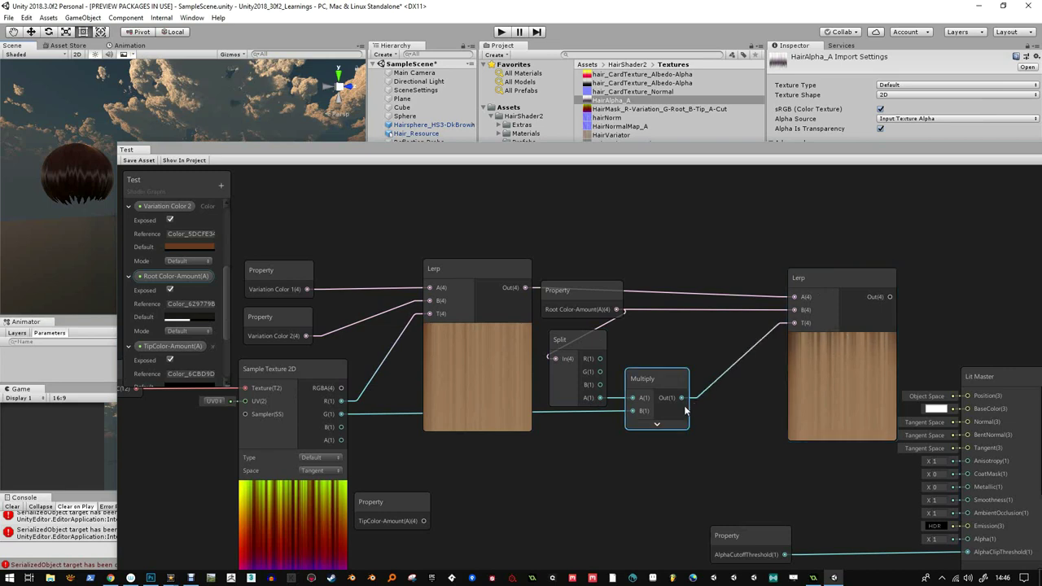
pyautogui.click(179, 318)
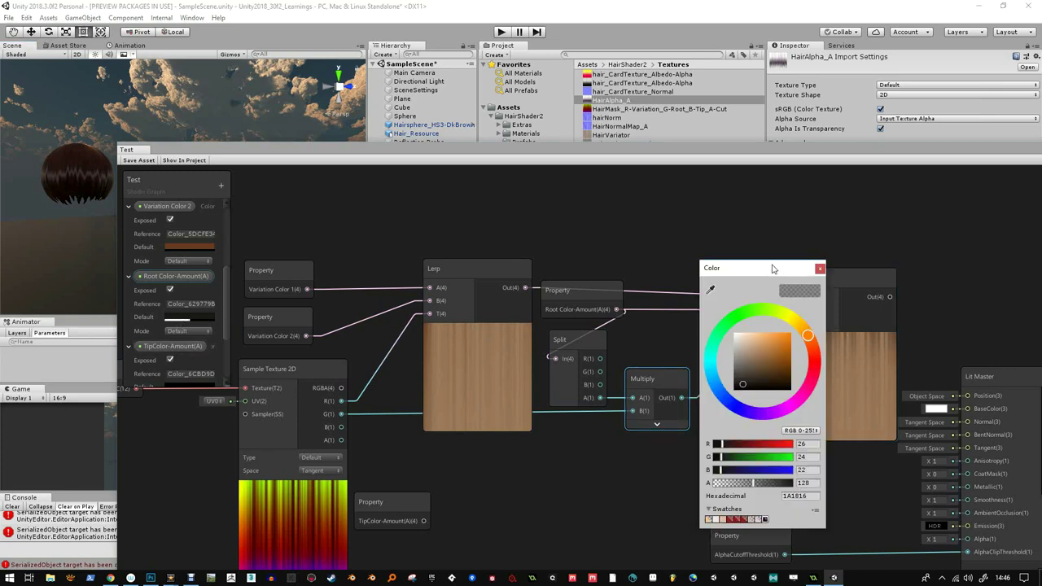
pyautogui.moveTo(733, 271); pyautogui.dragTo(488, 271)
pyautogui.click(521, 488)
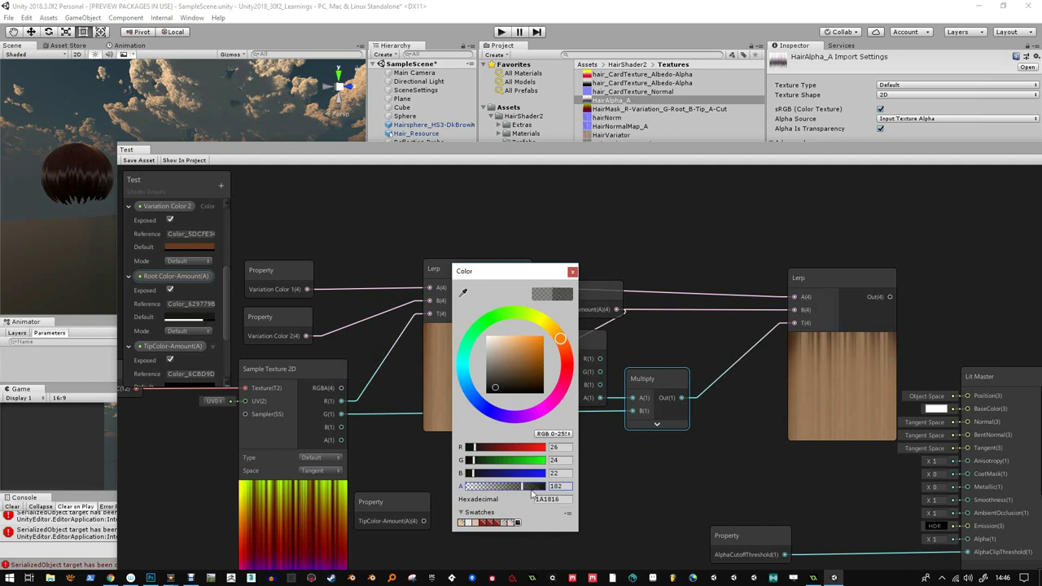
pyautogui.moveTo(523, 493)
pyautogui.mouseDown()
pyautogui.moveTo(539, 493)
pyautogui.moveTo(526, 493)
pyautogui.mouseUp()
pyautogui.click(572, 272)
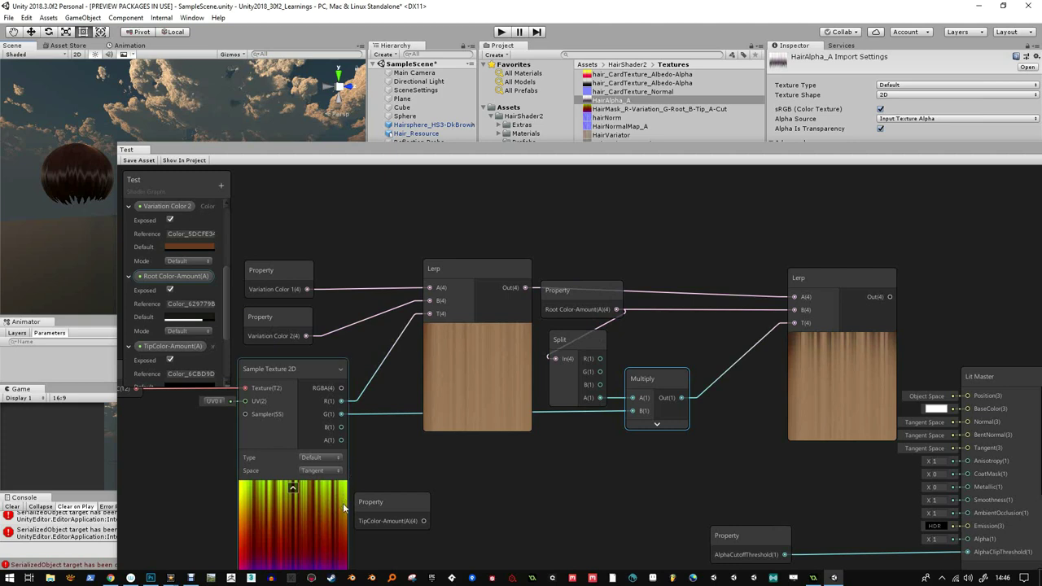
# - In Photoshop's Green channel, stretch the upper gradient band downward and reapply Motion Blur
pyautogui.click(152, 579)
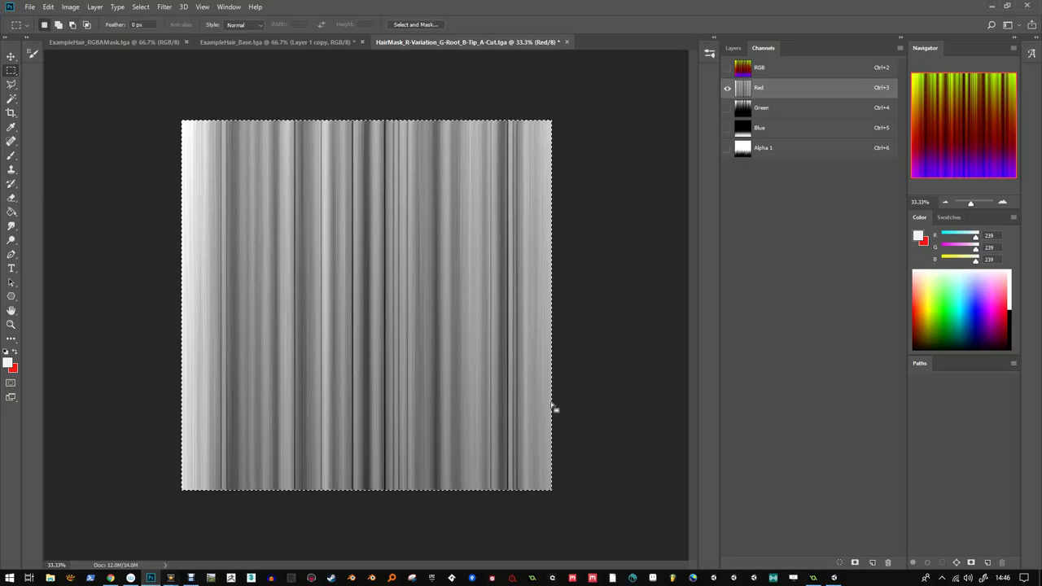
pyautogui.click(751, 110)
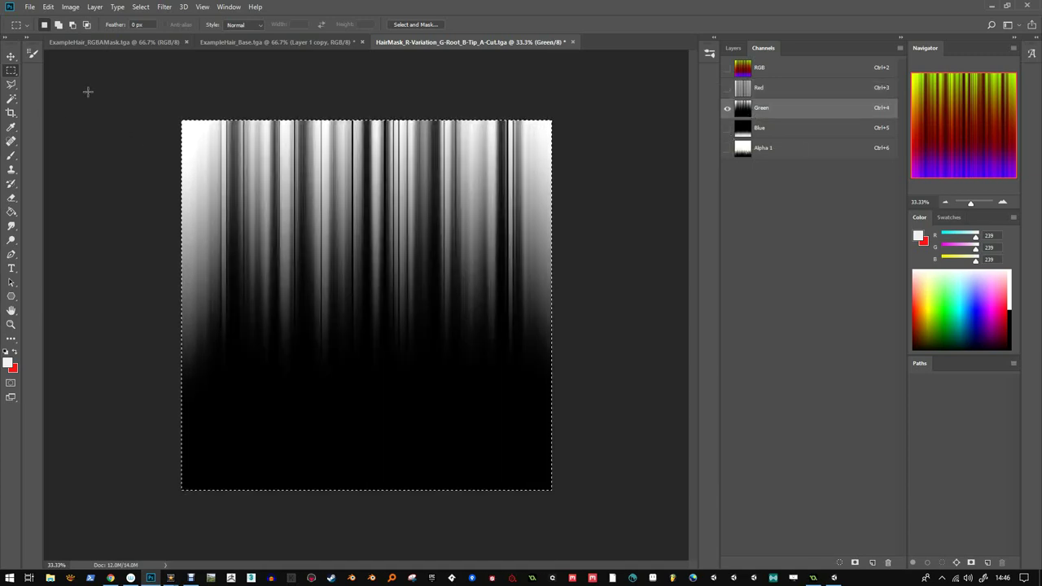
pyautogui.moveTo(86, 93); pyautogui.dragTo(619, 292)
pyautogui.hotkey('ctrl', 't')
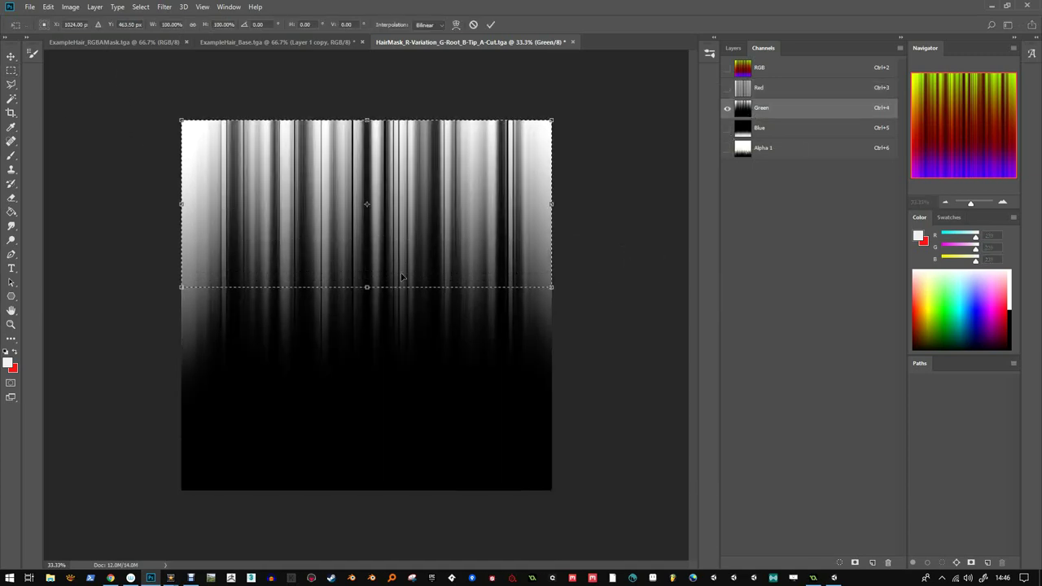
pyautogui.moveTo(367, 286); pyautogui.dragTo(368, 456)
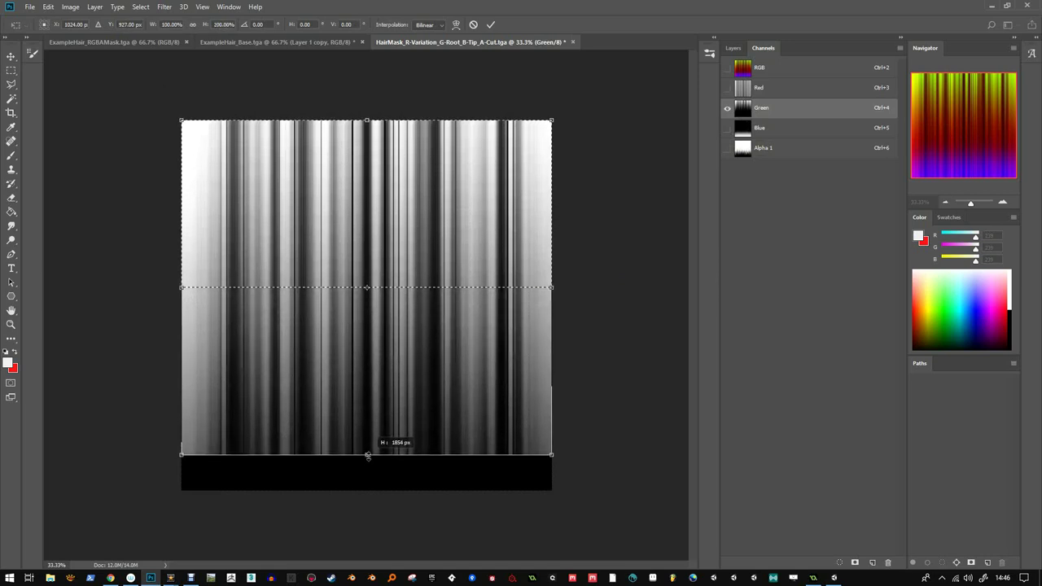
pyautogui.press('Return')
pyautogui.hotkey('ctrl', 'd')
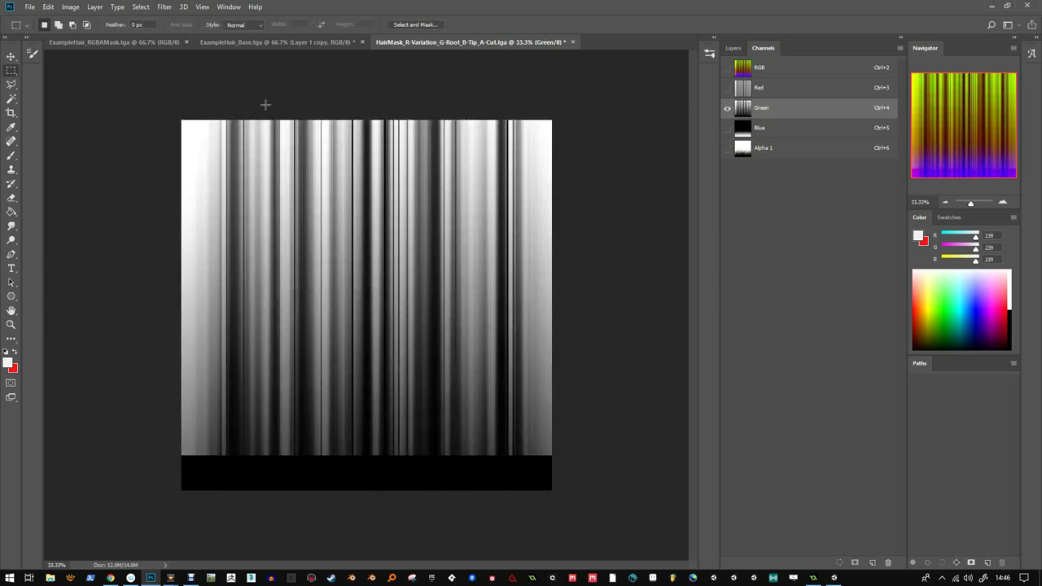
pyautogui.click(164, 7)
pyautogui.click(173, 18)
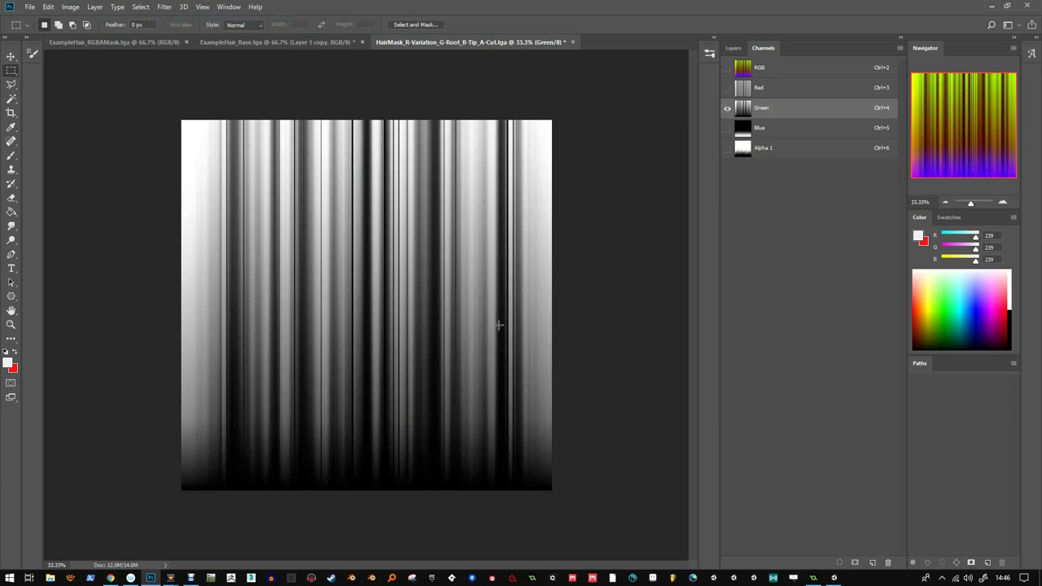
# - Apply Levels with midtone gamma 0.72 to the Green channel, save, and return to Unity
pyautogui.hotkey('ctrl', 'l')
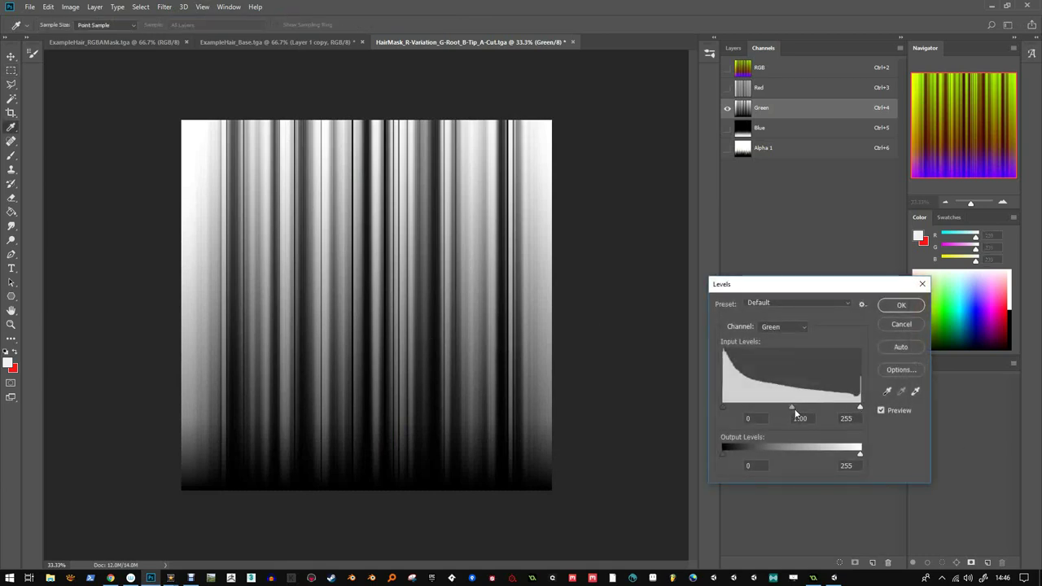
pyautogui.moveTo(791, 407); pyautogui.dragTo(805, 406)
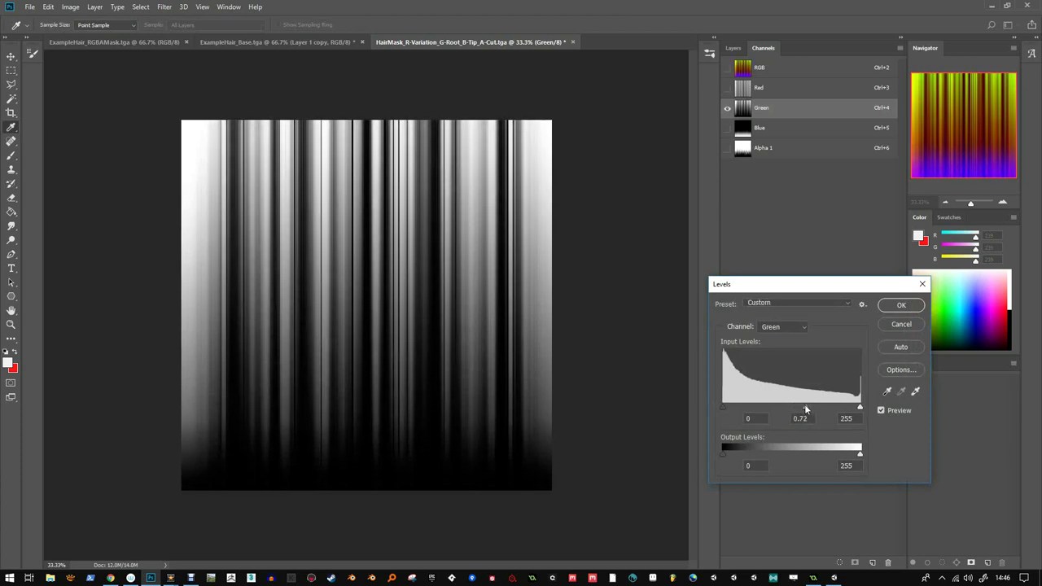
pyautogui.click(900, 303)
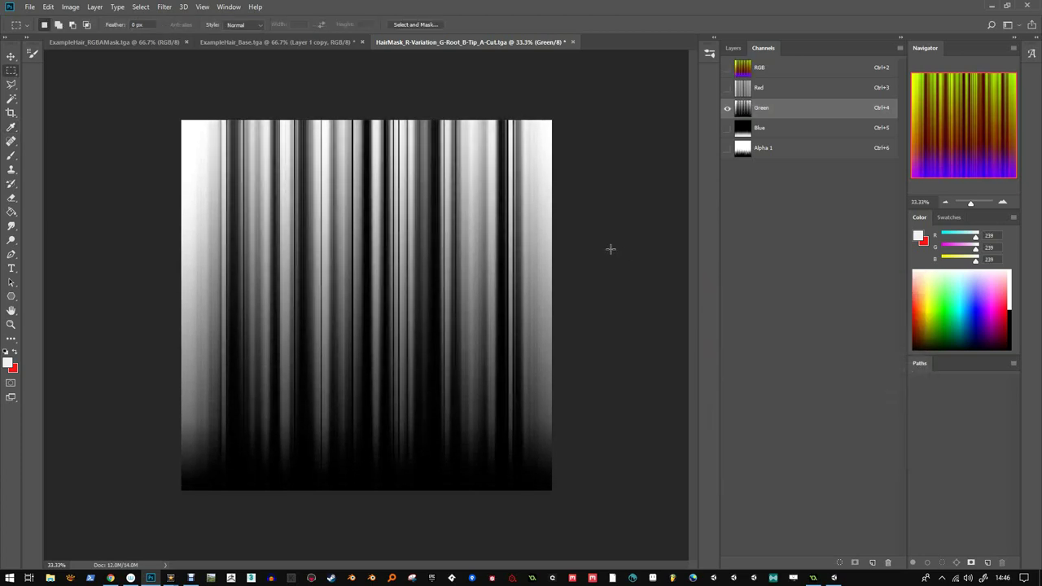
pyautogui.hotkey('ctrl', 's')
pyautogui.hotkey('alt', 'Tab')
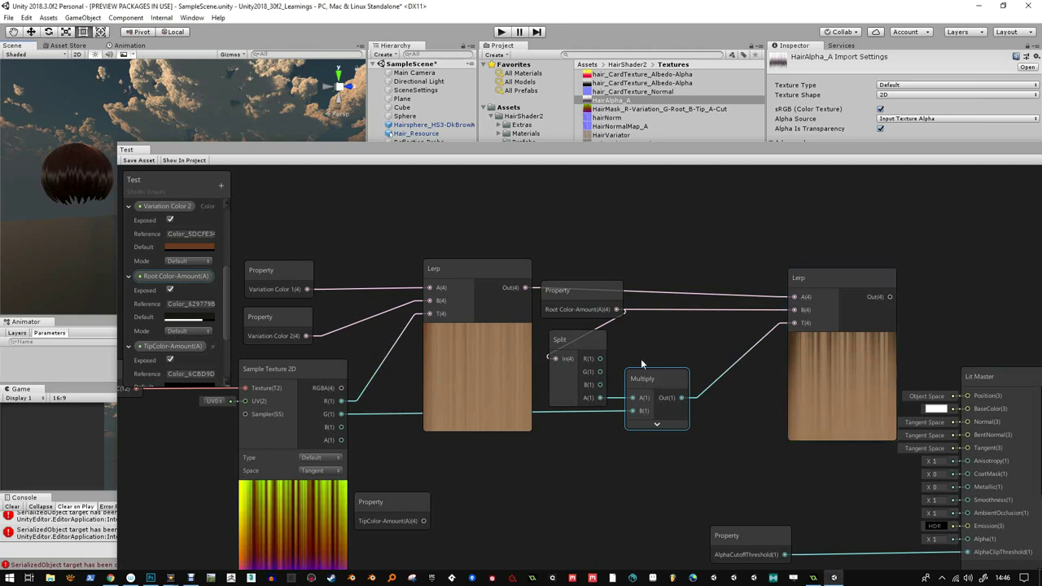
# - Set Root Color-Amount's default colour to pure black (000000) with alpha 207
pyautogui.click(193, 320)
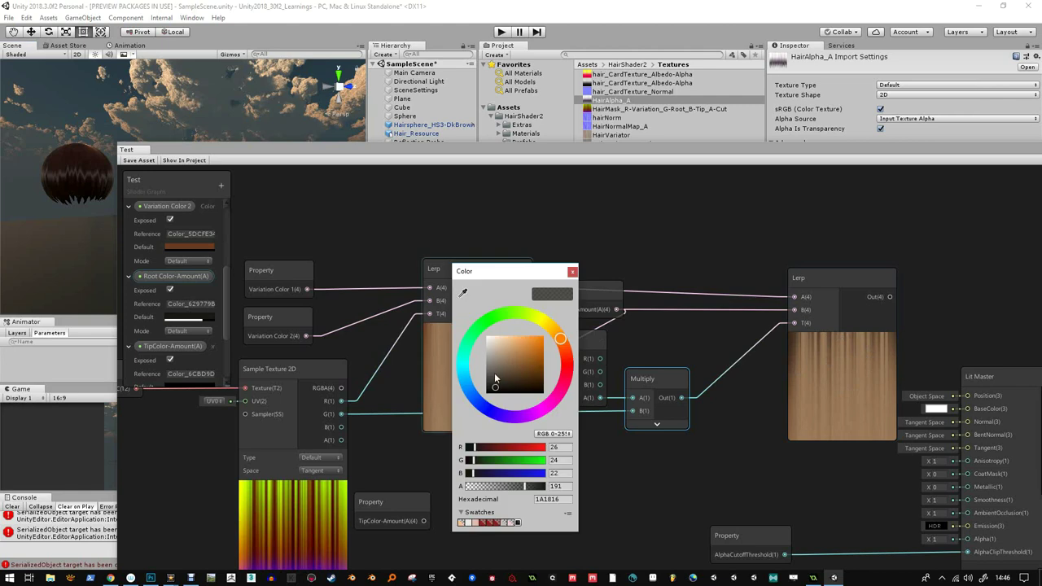
pyautogui.moveTo(494, 373); pyautogui.dragTo(492, 398)
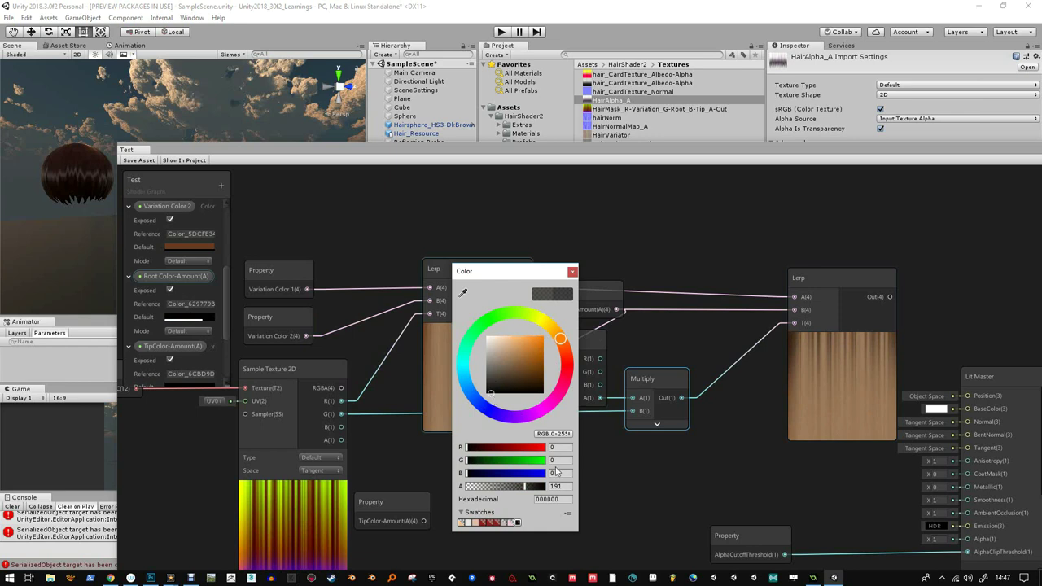
pyautogui.moveTo(528, 490); pyautogui.dragTo(531, 494)
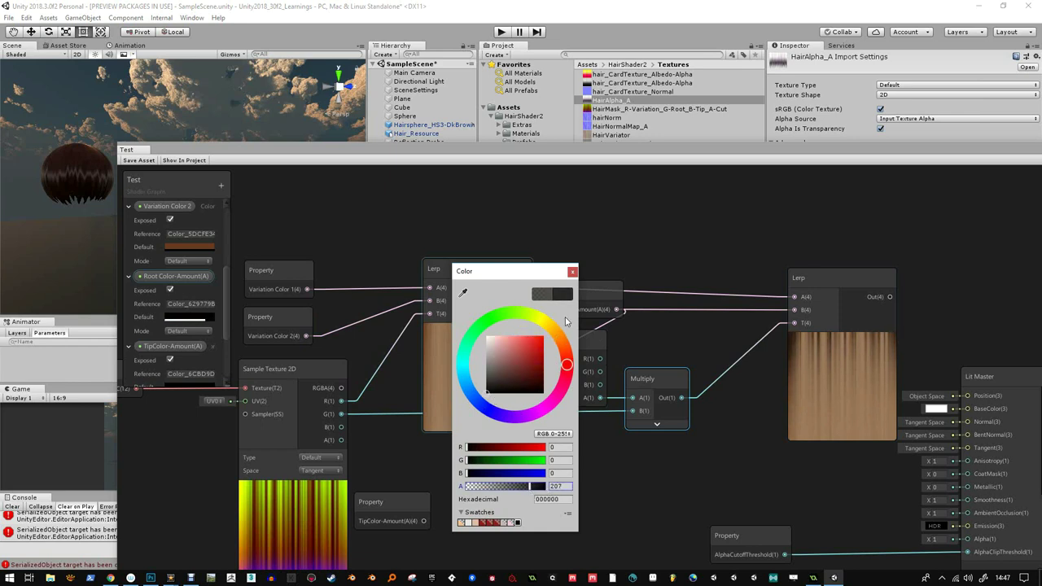
pyautogui.click(572, 271)
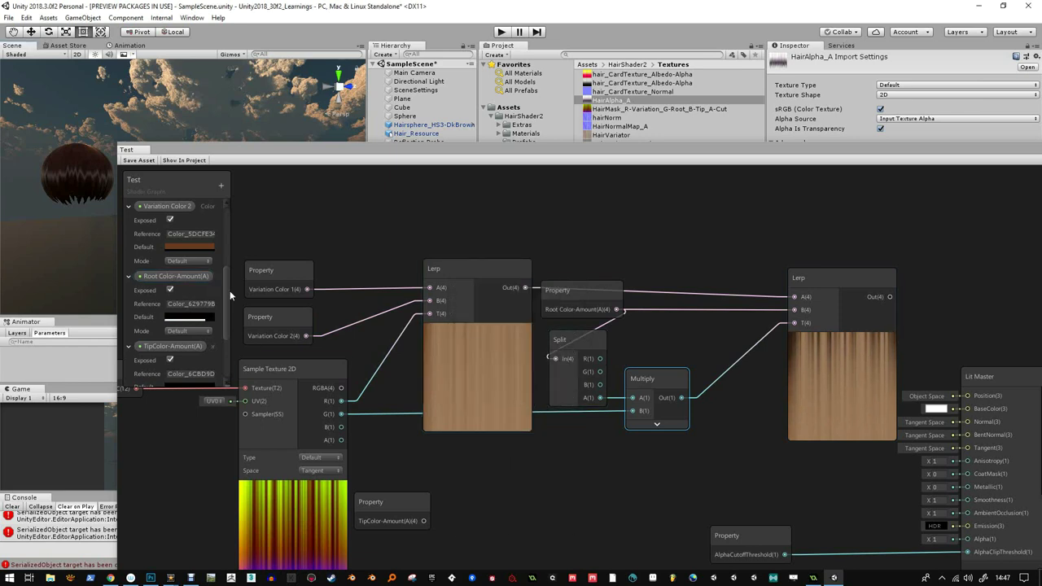
# - Move the Lit Master node far right and place AlphaCutoffThreshold beside it
pyautogui.moveTo(230, 296); pyautogui.dragTo(288, 327)
pyautogui.moveTo(608, 386); pyautogui.dragTo(579, 339, button='middle')
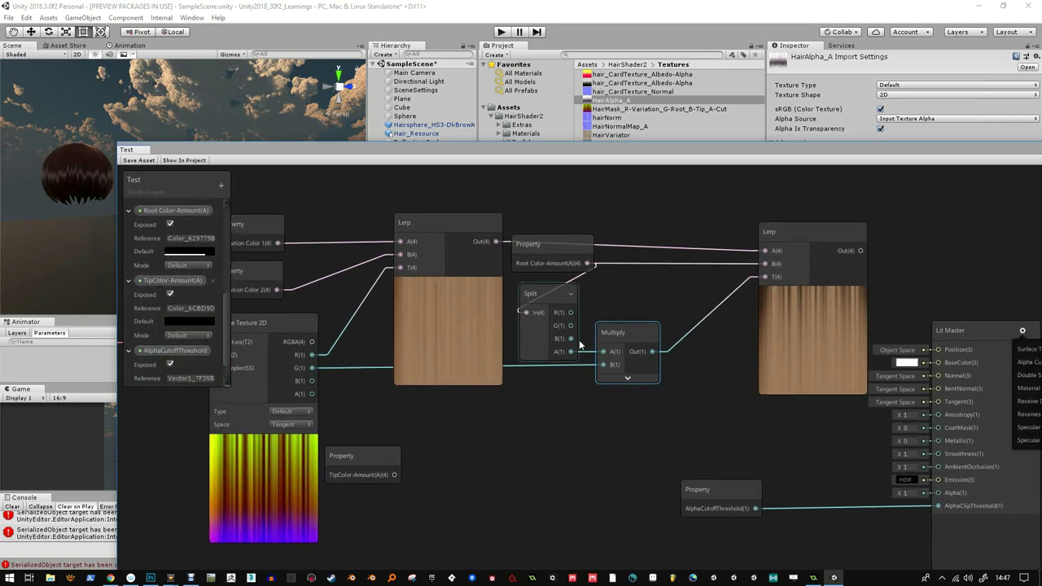
pyautogui.scroll(-5, 578, 301)
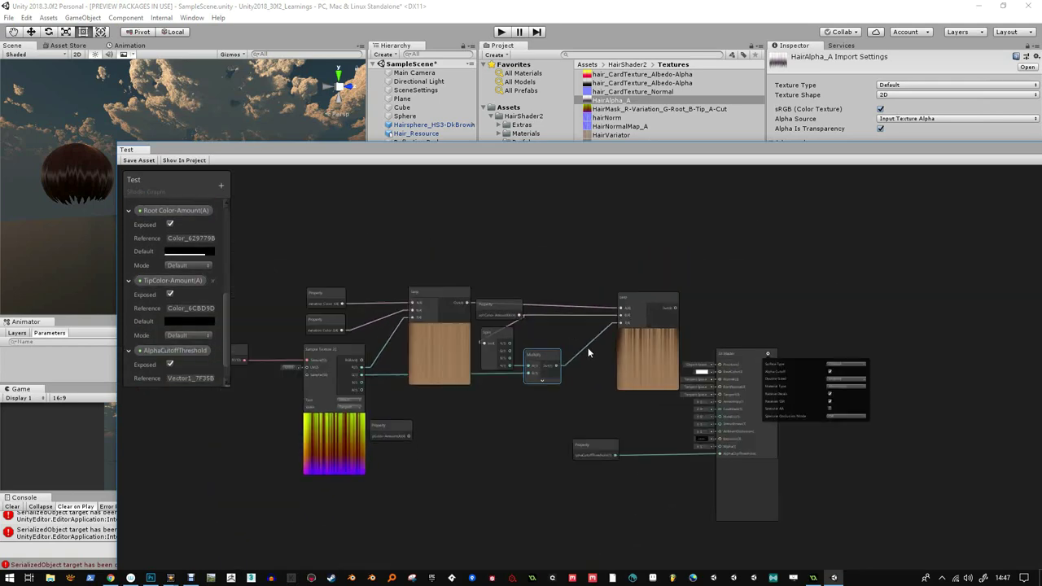
pyautogui.click(742, 355)
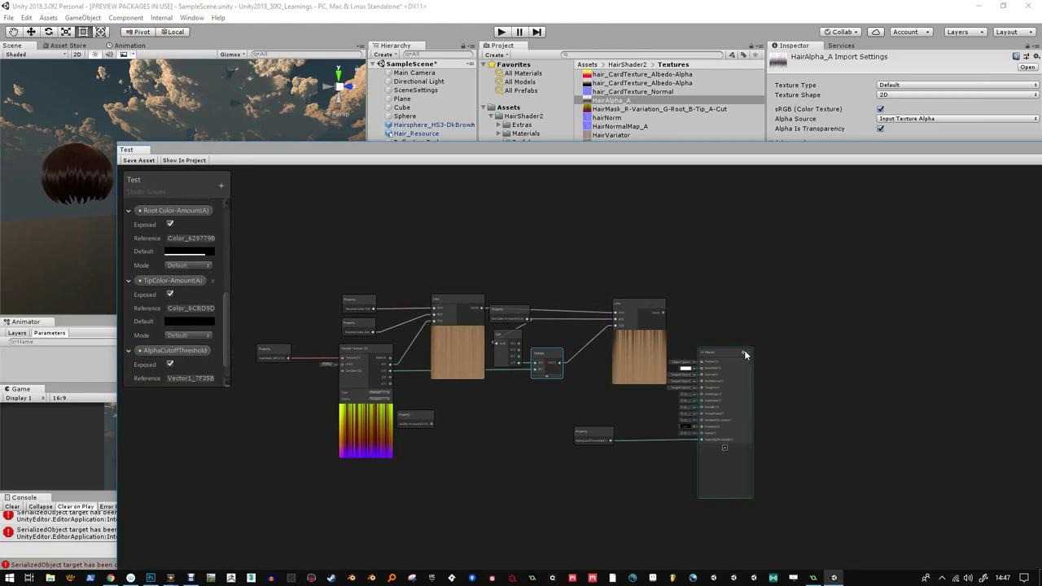
pyautogui.scroll(1, 742, 356)
pyautogui.moveTo(743, 356); pyautogui.dragTo(924, 350)
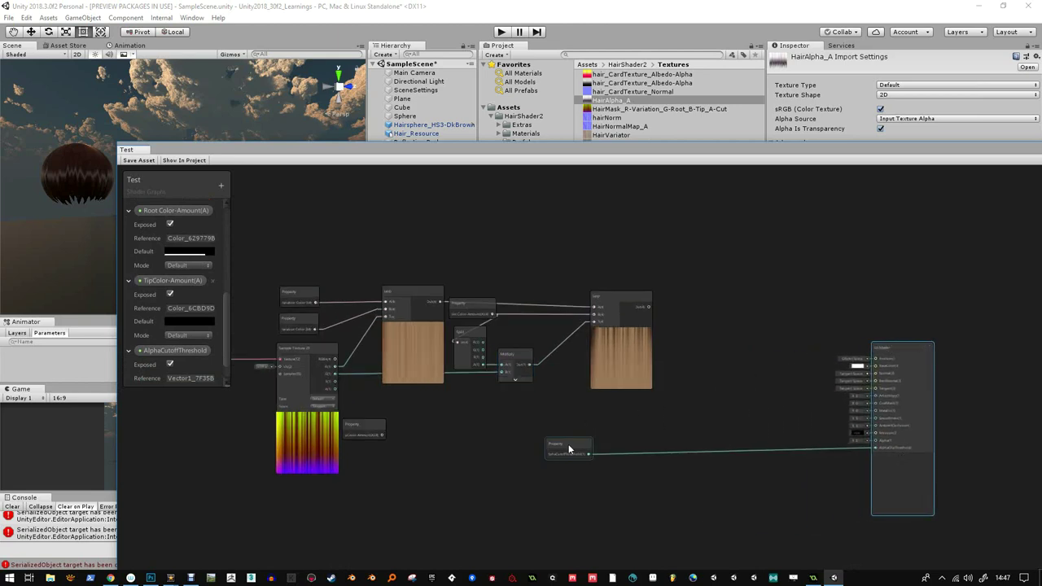
pyautogui.moveTo(569, 448); pyautogui.dragTo(796, 441)
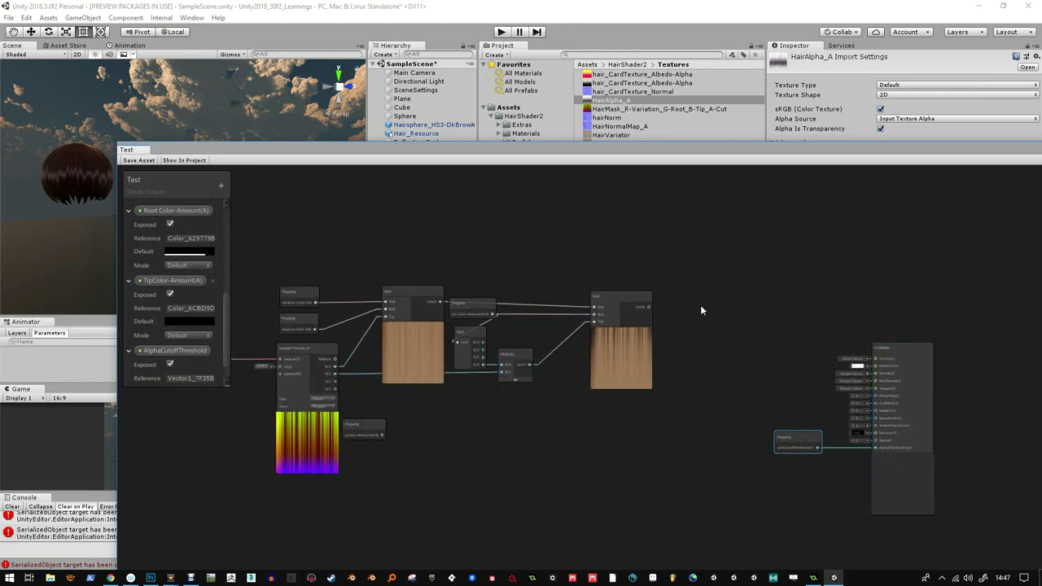
# - Shift the right Lerp further right and collapse both Lerp node previews
pyautogui.moveTo(619, 299); pyautogui.dragTo(682, 301)
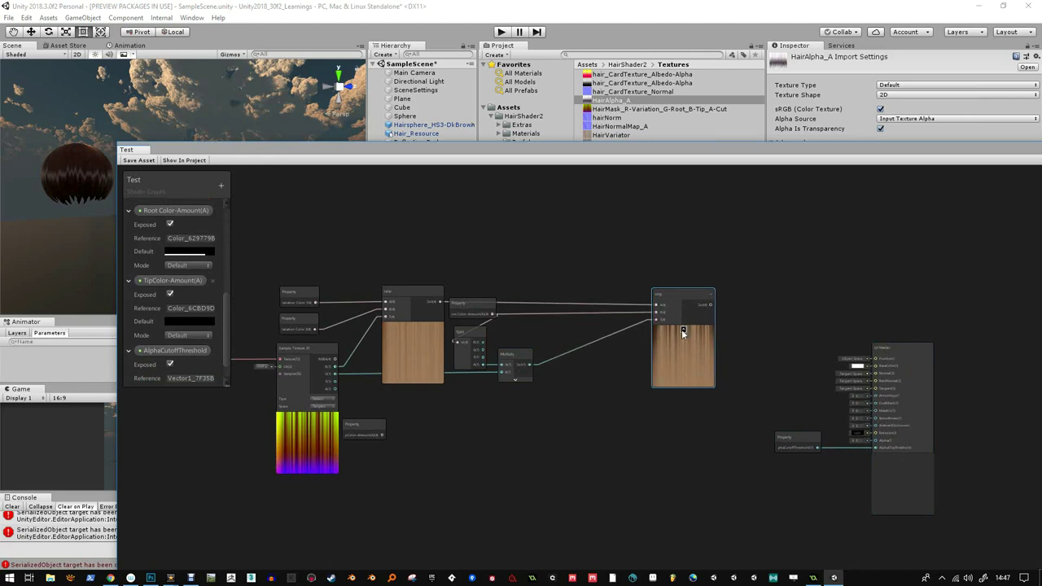
pyautogui.click(682, 330)
pyautogui.scroll(1, 393, 332)
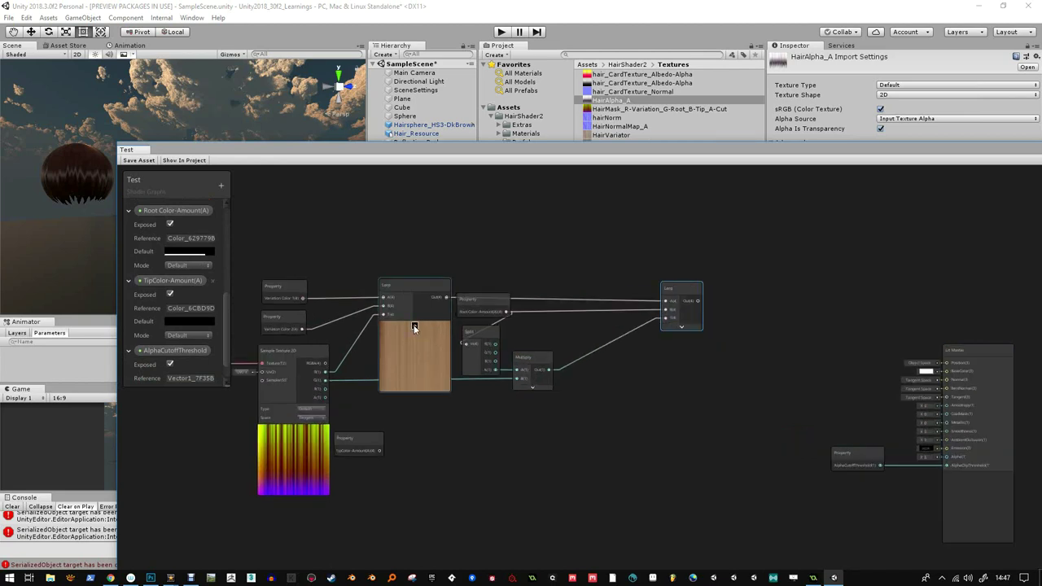
pyautogui.click(413, 327)
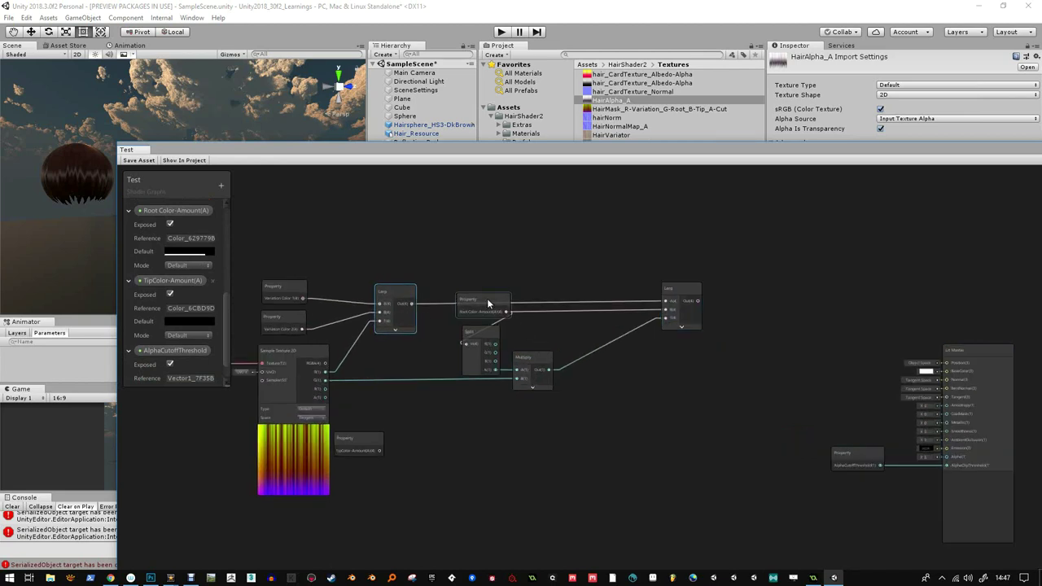
# - Rearrange the Root Color-Amount, Split, Multiply, Sample Texture 2D and TipColor-Amount nodes
pyautogui.moveTo(488, 303); pyautogui.dragTo(468, 299)
pyautogui.moveTo(490, 339); pyautogui.dragTo(538, 319)
pyautogui.moveTo(543, 364); pyautogui.dragTo(591, 364)
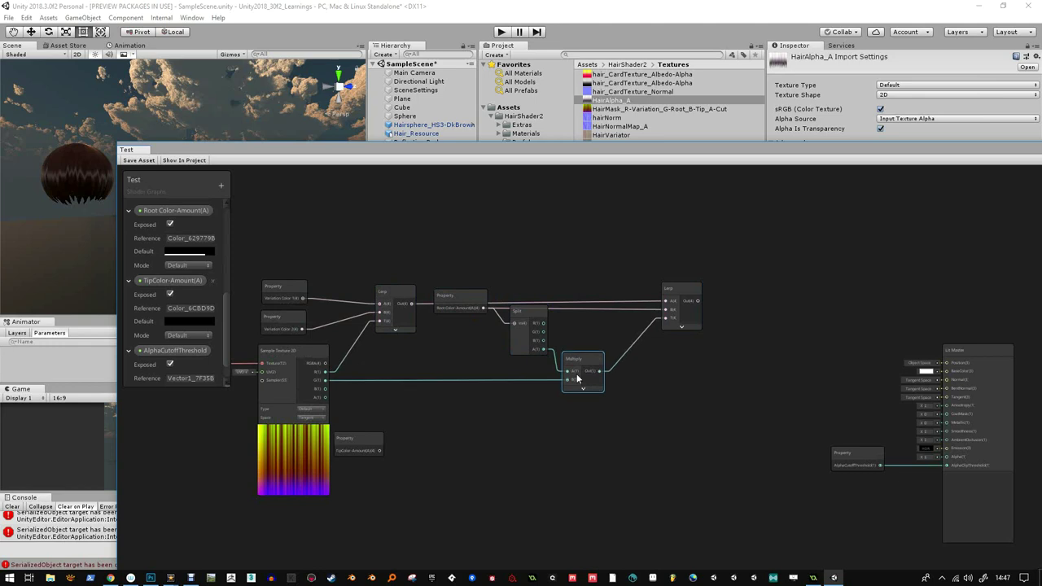
pyautogui.scroll(3, 441, 421)
pyautogui.click(393, 414)
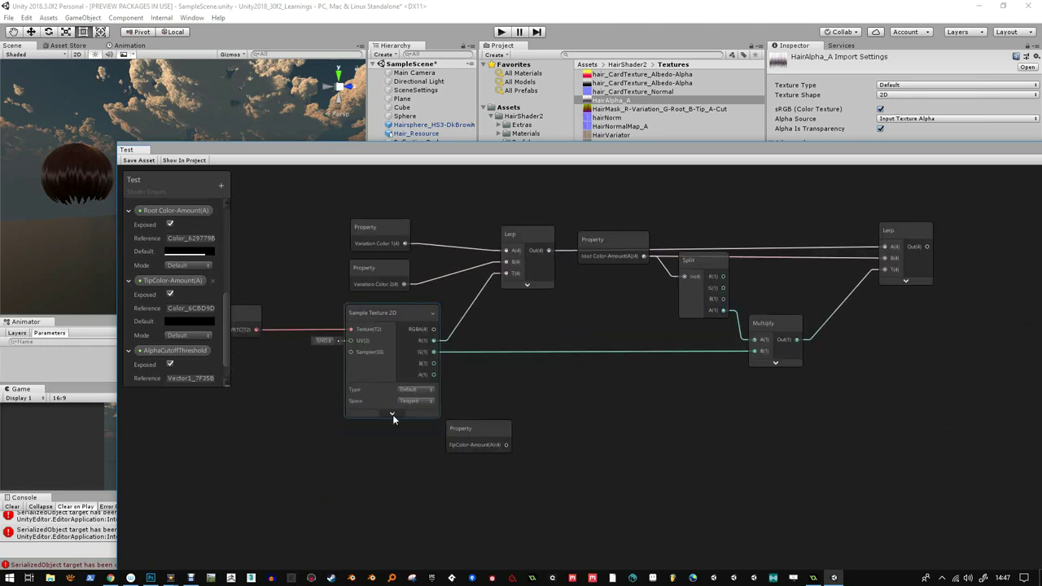
pyautogui.moveTo(396, 329); pyautogui.dragTo(392, 334)
pyautogui.click(388, 417)
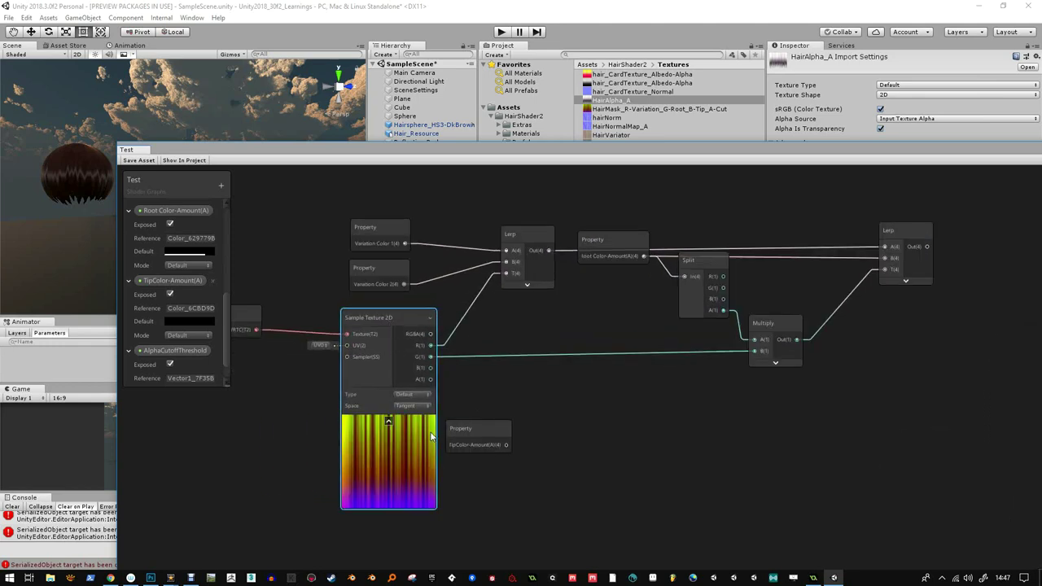
pyautogui.moveTo(471, 427); pyautogui.dragTo(484, 477)
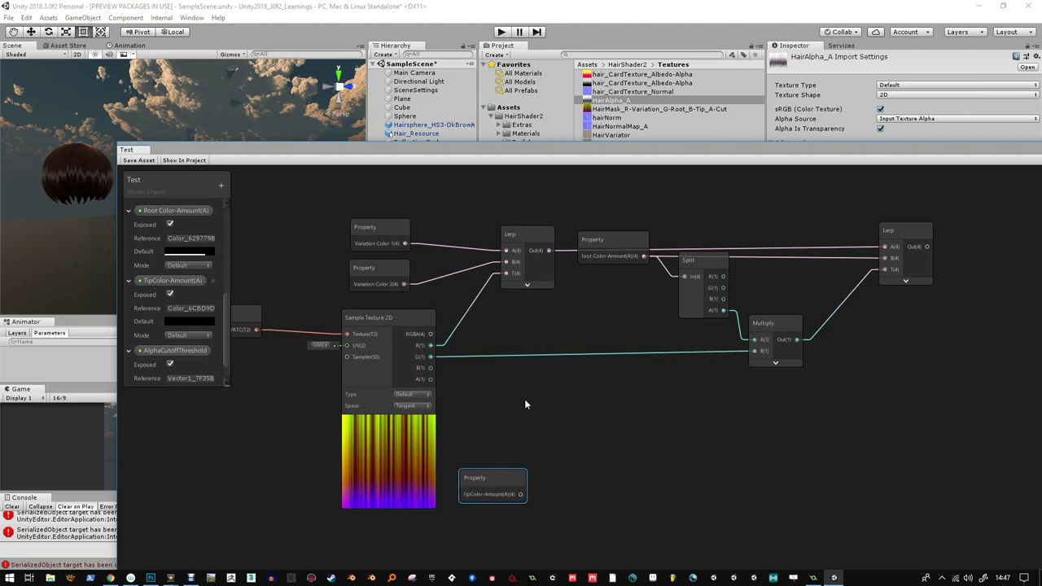
# - Duplicate the Multiply node, feed it the mask's B channel, and add a TipColor-Amount node
pyautogui.click(752, 334)
pyautogui.hotkey('ctrl', 'd')
pyautogui.moveTo(768, 350); pyautogui.dragTo(596, 397)
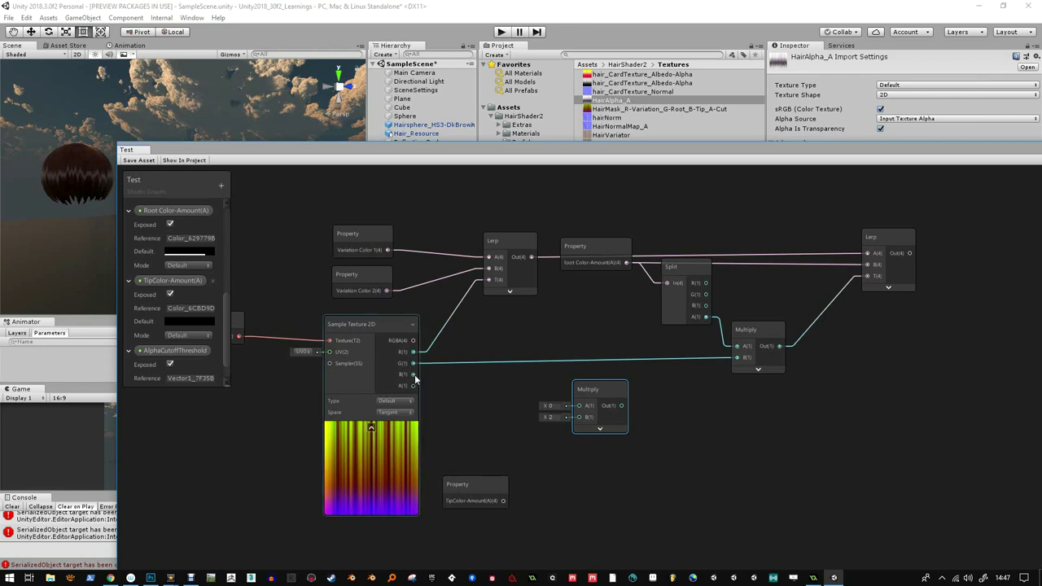
pyautogui.moveTo(414, 375); pyautogui.dragTo(578, 416)
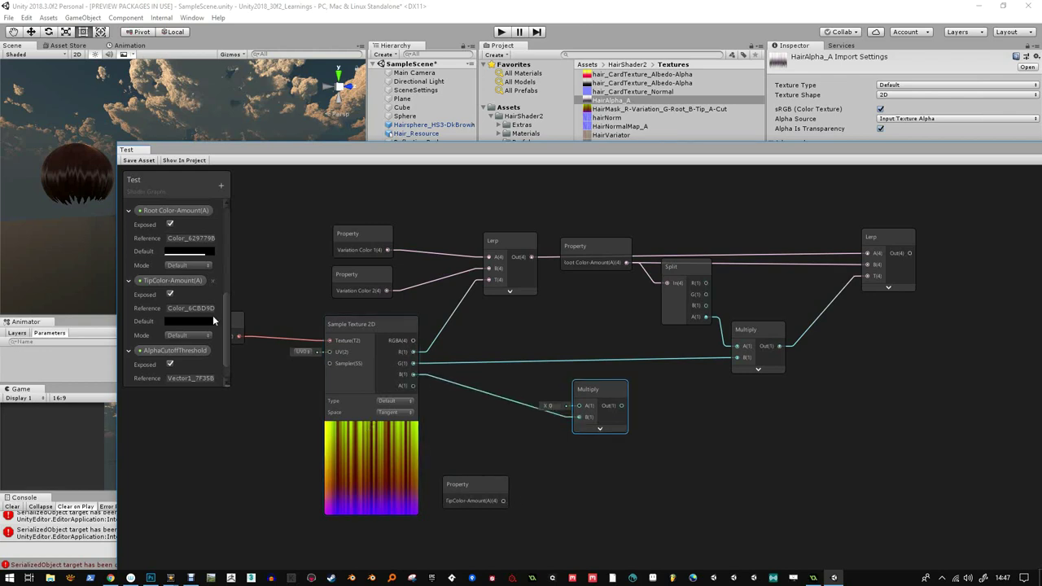
pyautogui.click(169, 280)
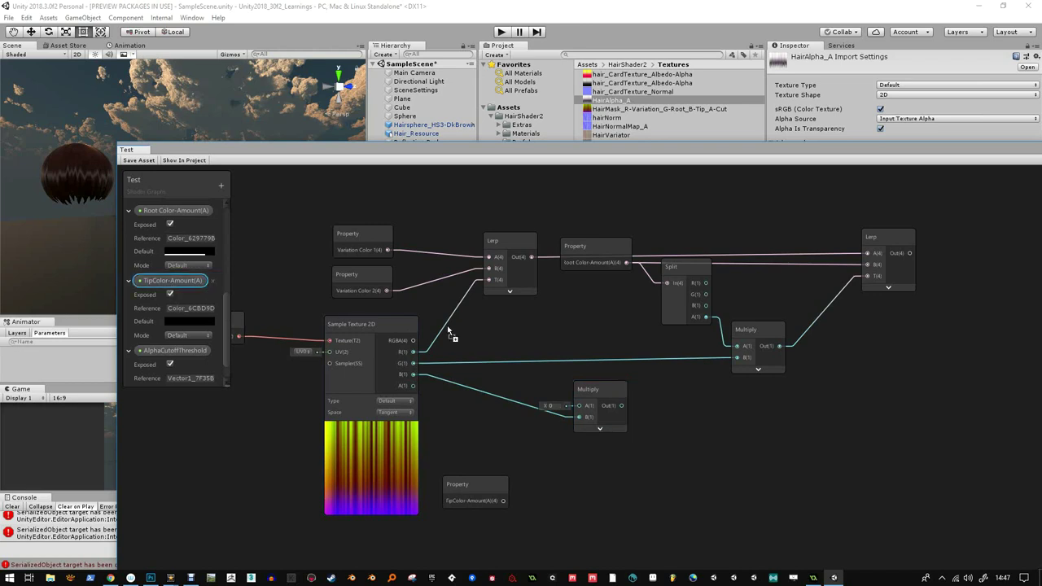
pyautogui.moveTo(480, 334); pyautogui.dragTo(480, 332)
pyautogui.click(499, 335)
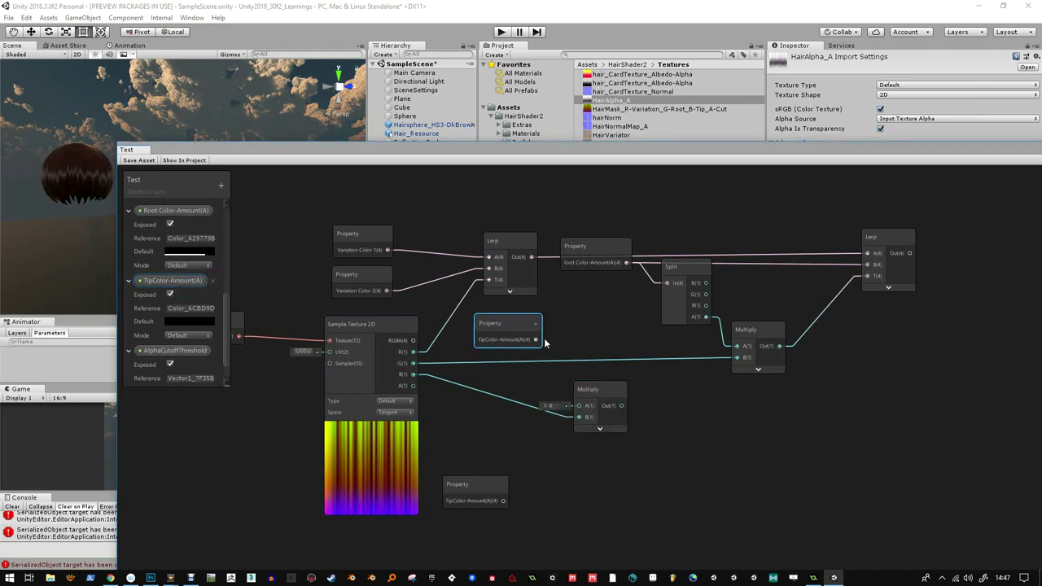
# - Duplicate the Split node and connect TipColor-Amount into the copy
pyautogui.click(677, 268)
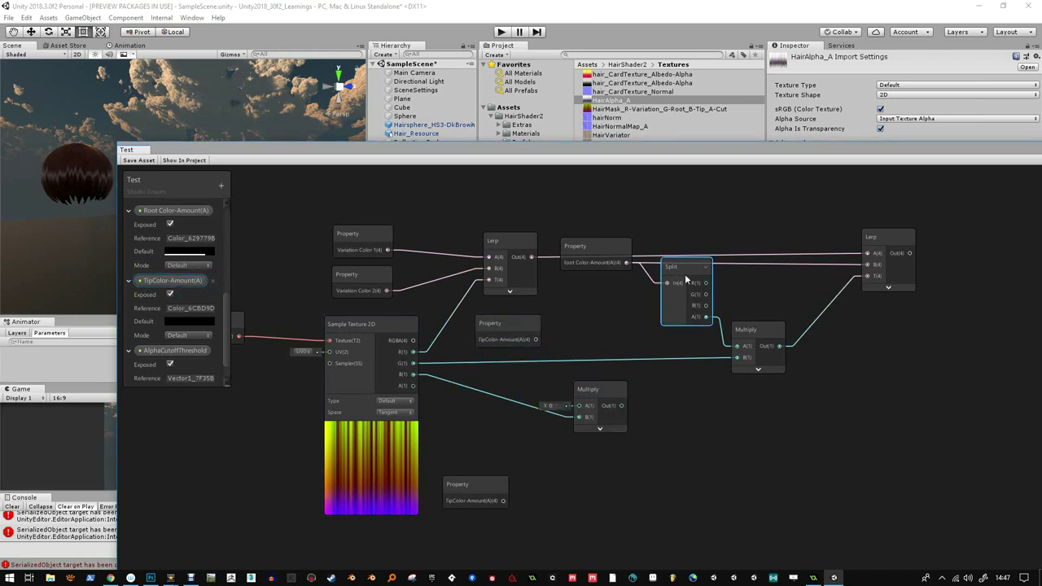
pyautogui.hotkey('ctrl', 'd')
pyautogui.moveTo(598, 389); pyautogui.dragTo(673, 432)
pyautogui.moveTo(685, 281); pyautogui.dragTo(598, 326)
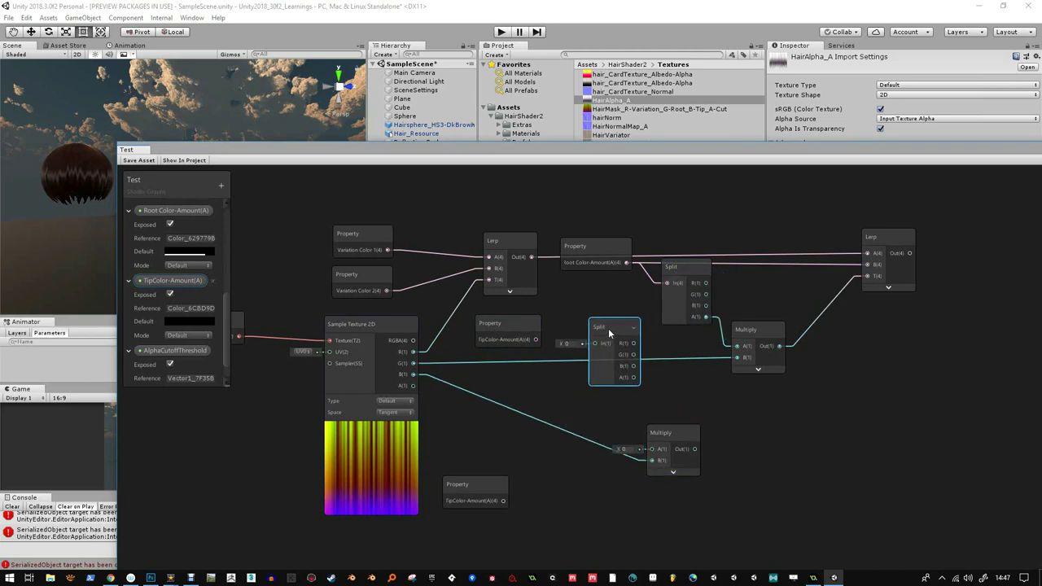
pyautogui.moveTo(531, 342); pyautogui.dragTo(595, 343)
pyautogui.moveTo(527, 325); pyautogui.dragTo(513, 325)
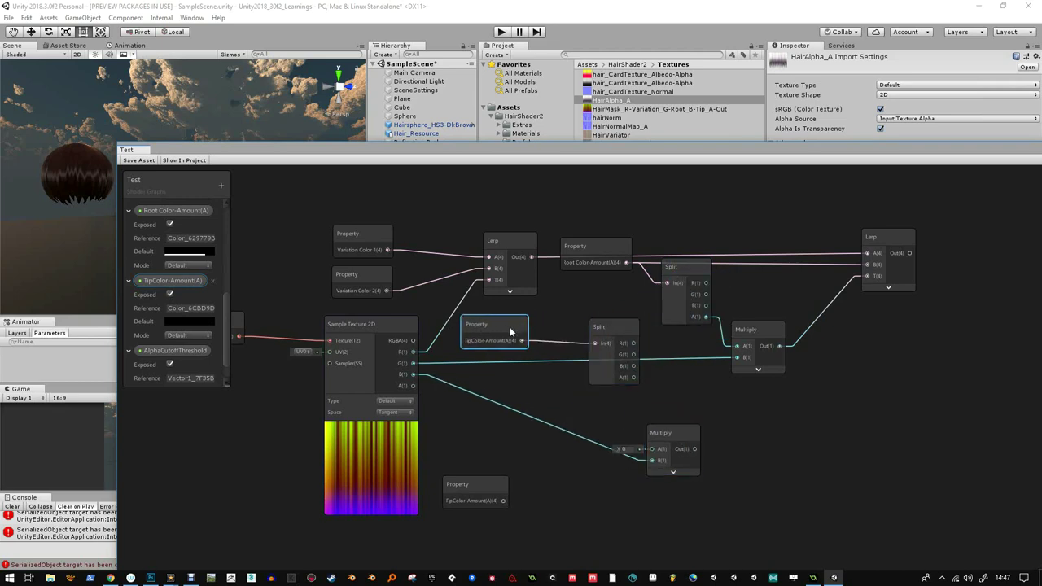
pyautogui.moveTo(603, 332); pyautogui.dragTo(559, 330)
# - Wire the new Split's A output into the lower Multiply and tidy its position
pyautogui.moveTo(591, 374); pyautogui.dragTo(652, 448)
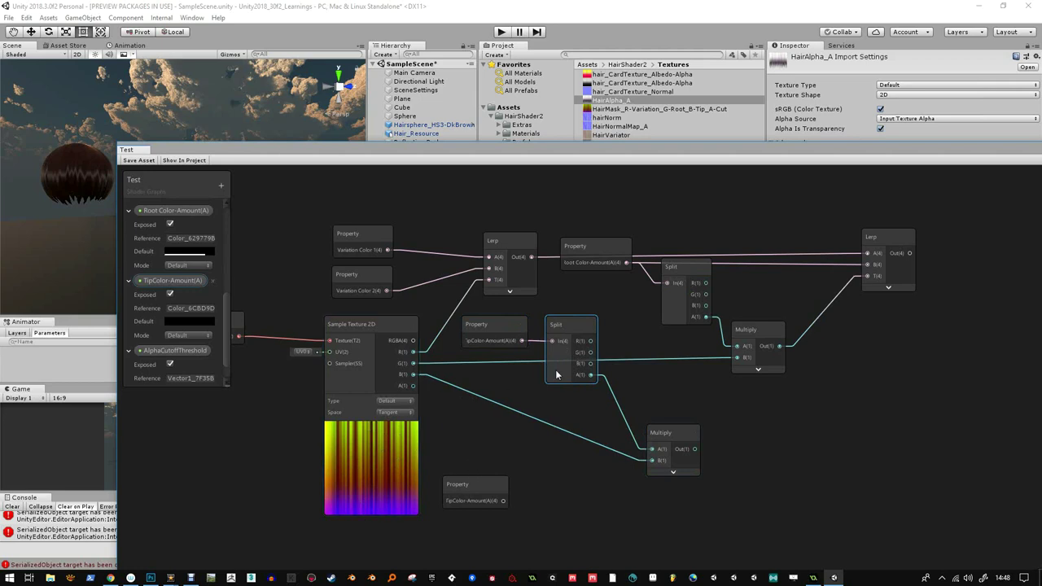
pyautogui.moveTo(661, 435); pyautogui.dragTo(638, 434)
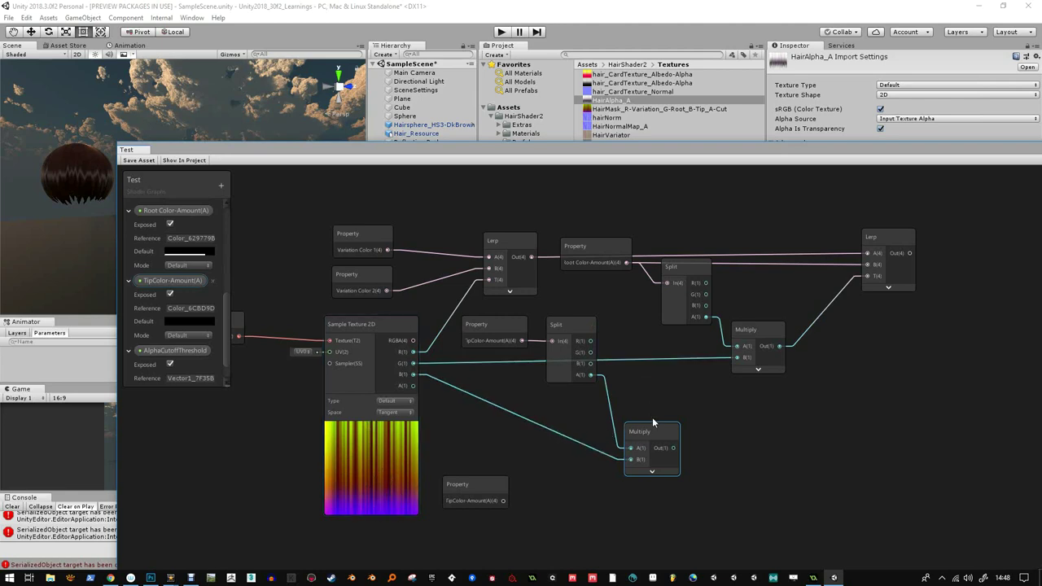
pyautogui.moveTo(652, 433); pyautogui.dragTo(643, 397)
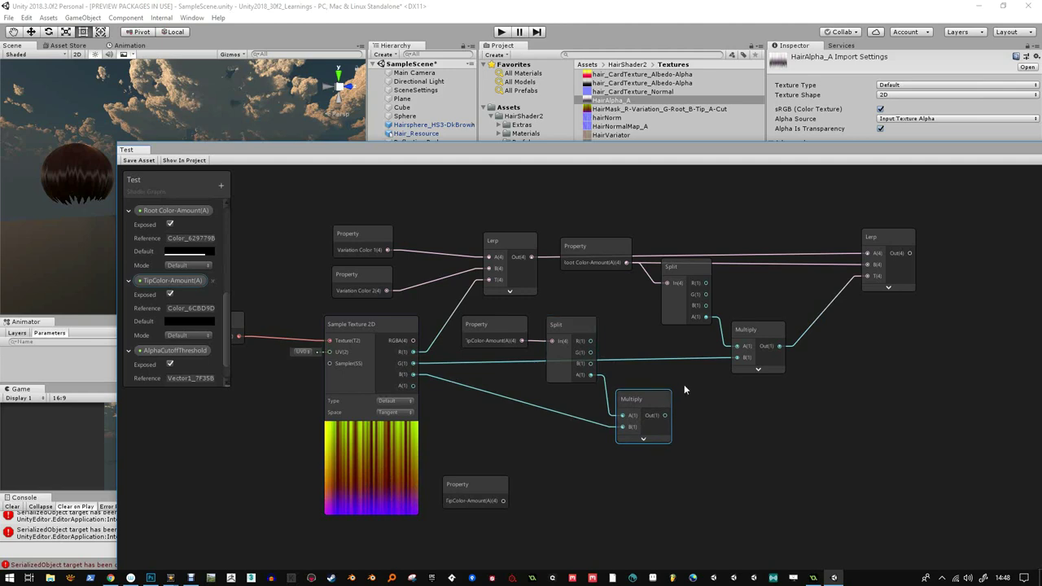
pyautogui.moveTo(683, 384); pyautogui.dragTo(606, 410, button='middle')
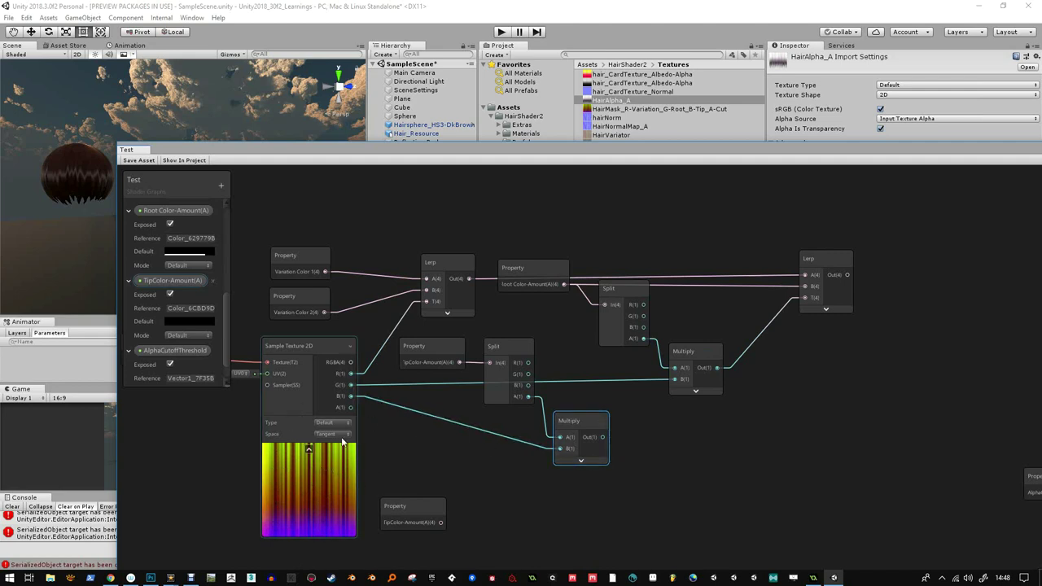
pyautogui.moveTo(582, 421); pyautogui.dragTo(577, 394)
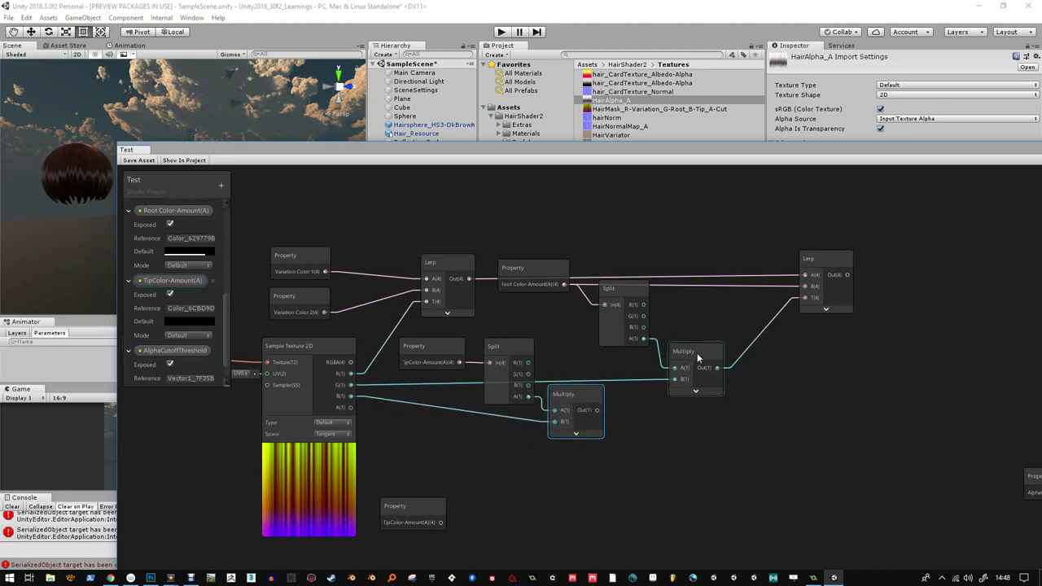
# - Duplicate the right Lerp and wire the lower Multiply's output into the copy's T input
pyautogui.moveTo(696, 356); pyautogui.dragTo(705, 355)
pyautogui.click(838, 272)
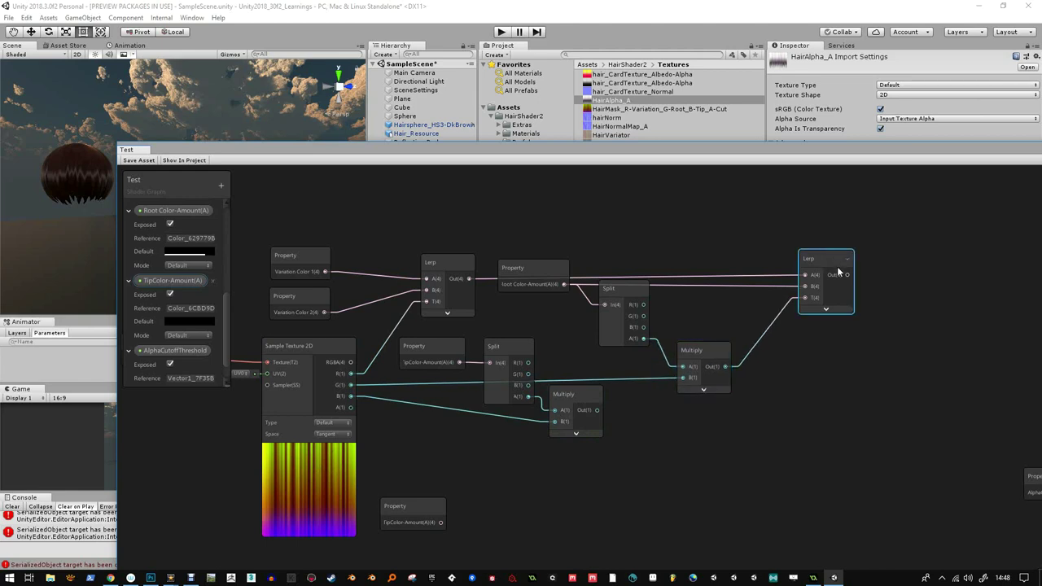
pyautogui.hotkey('ctrl', 'd')
pyautogui.moveTo(750, 416); pyautogui.dragTo(731, 426)
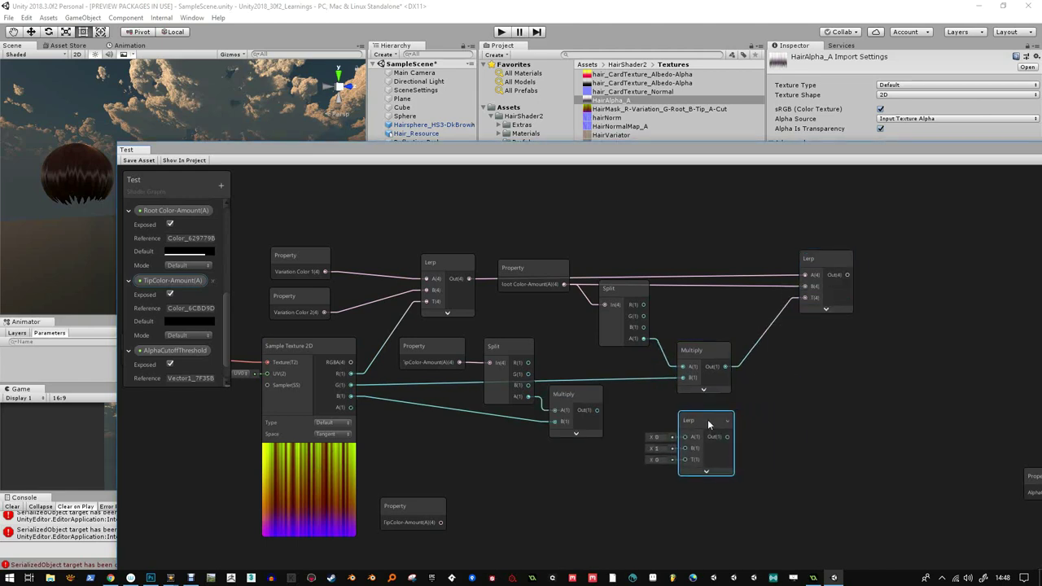
pyautogui.moveTo(597, 410); pyautogui.dragTo(685, 459)
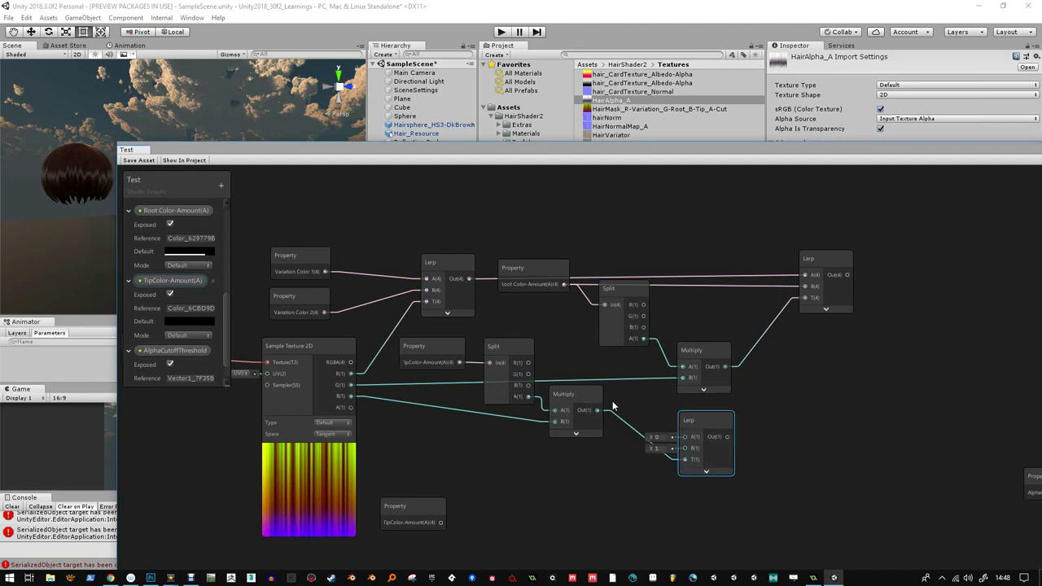
pyautogui.moveTo(586, 396); pyautogui.dragTo(585, 399)
pyautogui.moveTo(689, 421); pyautogui.dragTo(712, 424)
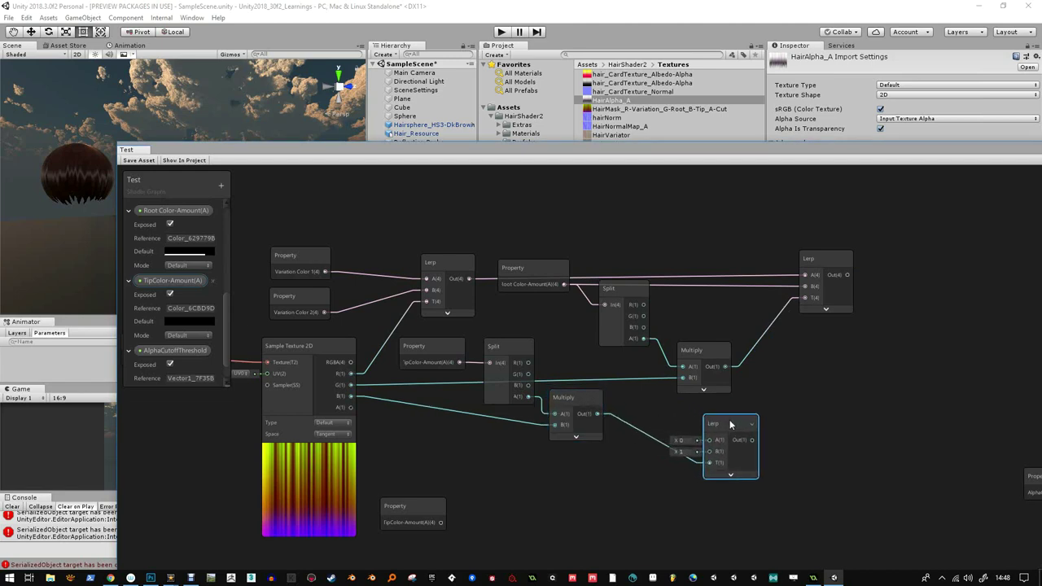
pyautogui.moveTo(712, 350); pyautogui.dragTo(701, 355)
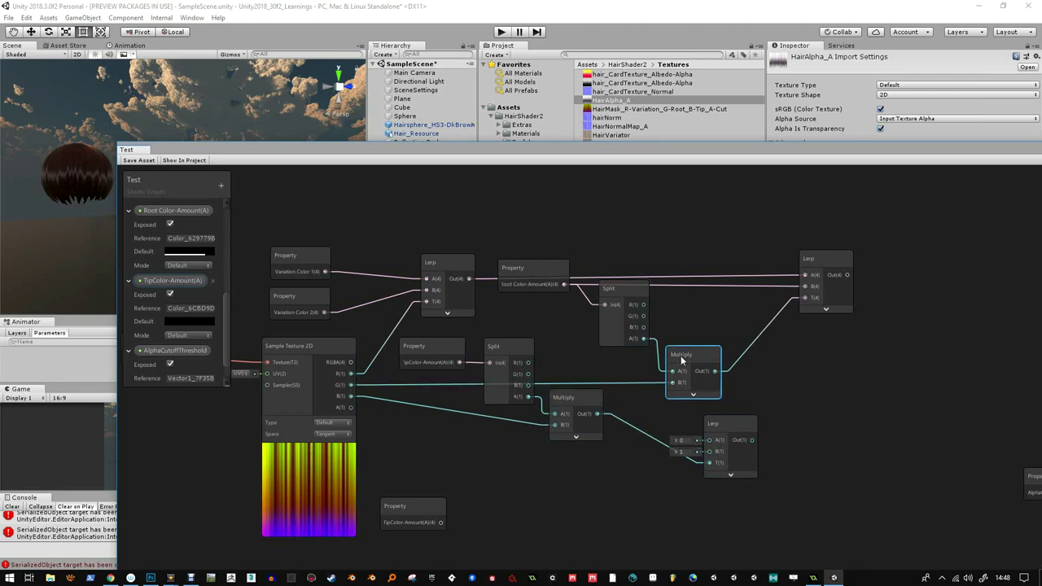
pyautogui.moveTo(727, 425); pyautogui.dragTo(925, 375)
pyautogui.moveTo(850, 262); pyautogui.dragTo(786, 260)
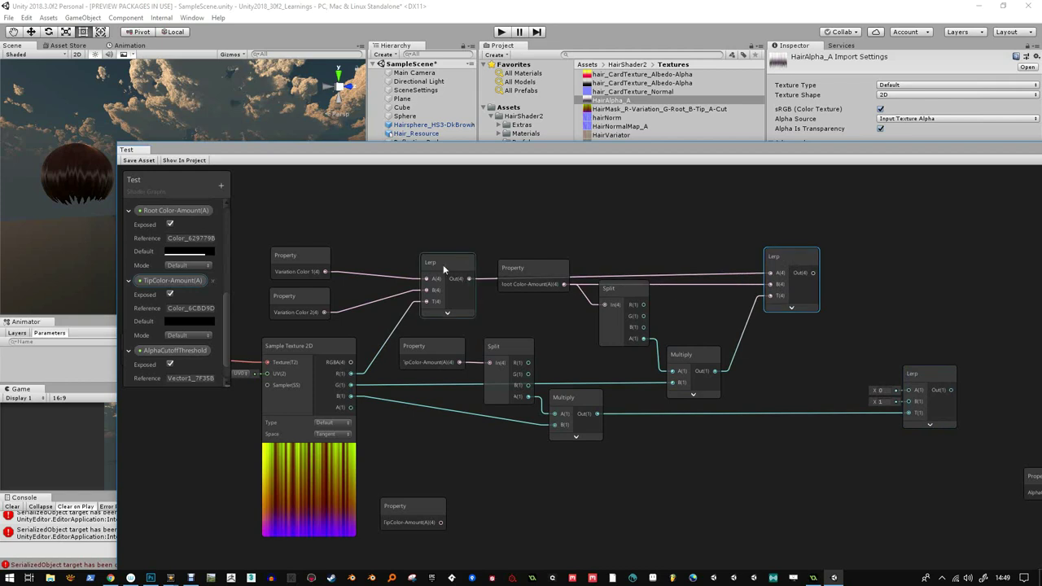
# - Raise the variation-colour Lerp and Variation Color nodes and nudge Root Color-Amount left
pyautogui.moveTo(442, 264); pyautogui.dragTo(443, 234)
pyautogui.moveTo(303, 257); pyautogui.dragTo(305, 214)
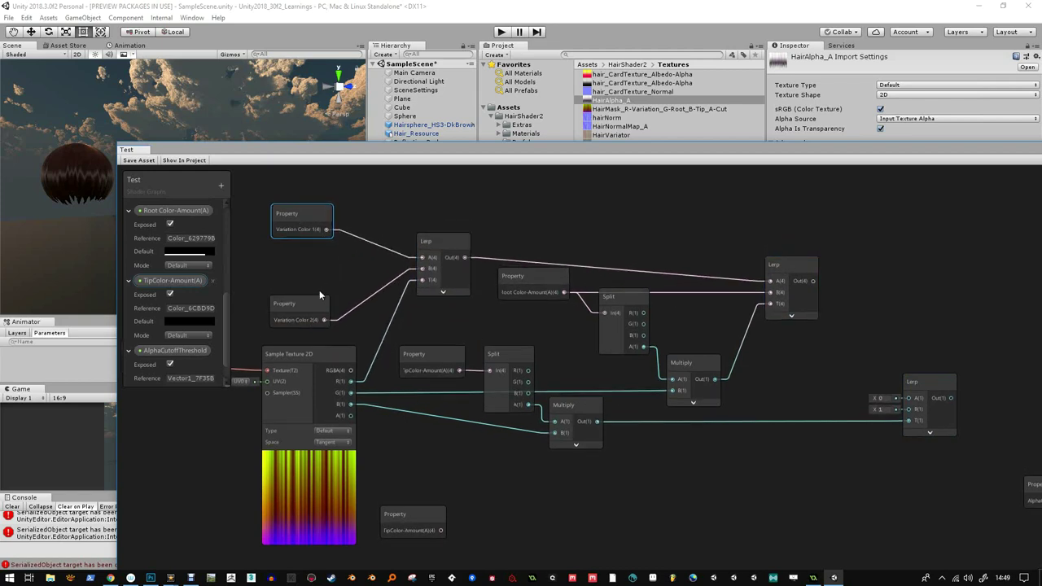
pyautogui.moveTo(320, 290); pyautogui.dragTo(308, 260)
pyautogui.click(774, 267)
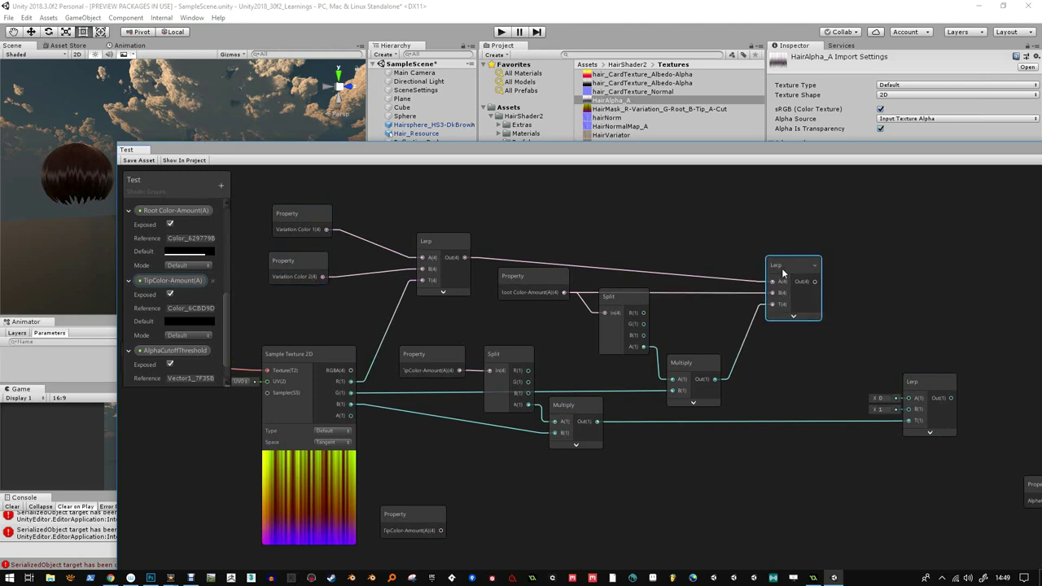
pyautogui.moveTo(521, 275); pyautogui.dragTo(514, 272)
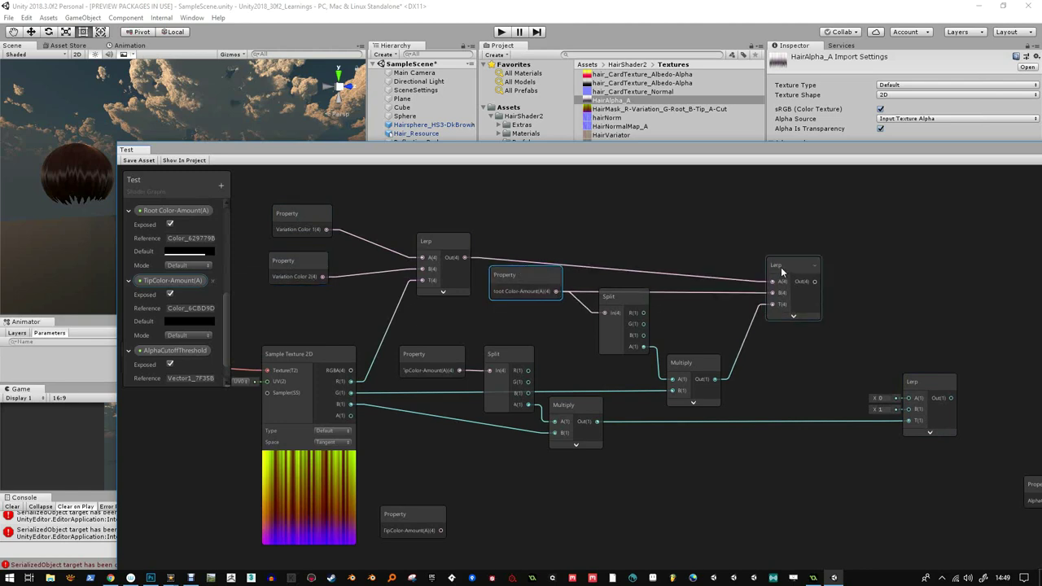
# - Wire the root-colour Lerp's Out into the third Lerp's A input
pyautogui.moveTo(808, 281); pyautogui.dragTo(658, 284, button='middle')
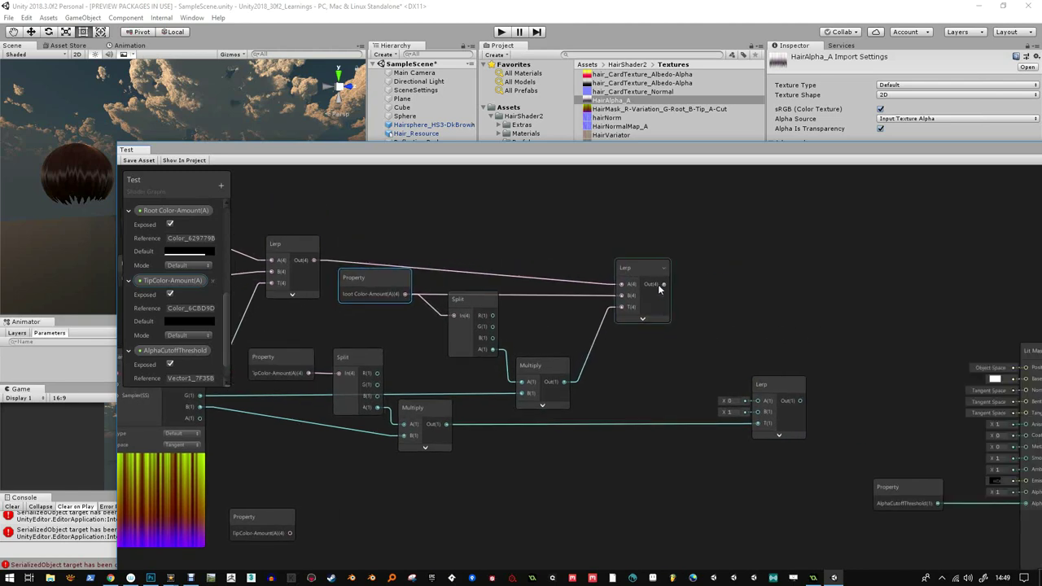
pyautogui.moveTo(661, 284); pyautogui.dragTo(757, 401)
pyautogui.scroll(-1, 725, 441)
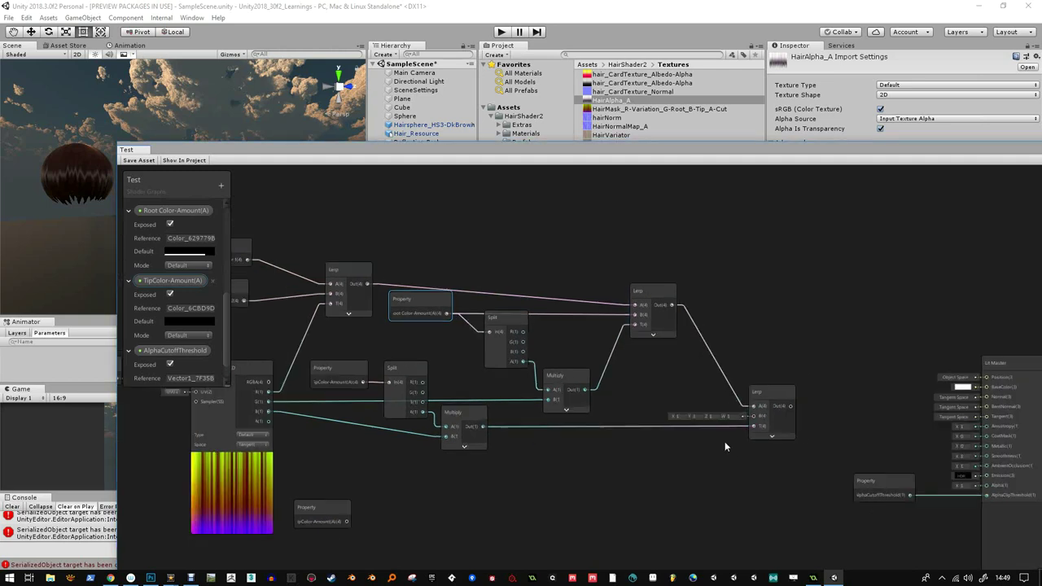
pyautogui.moveTo(691, 451); pyautogui.dragTo(669, 440, button='middle')
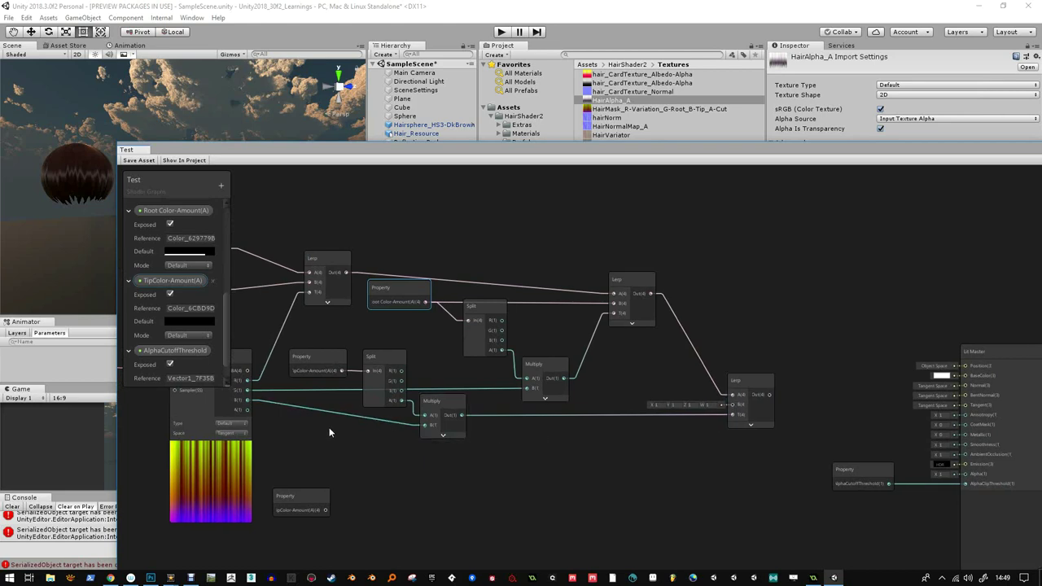
pyautogui.moveTo(331, 431); pyautogui.dragTo(356, 418, button='middle')
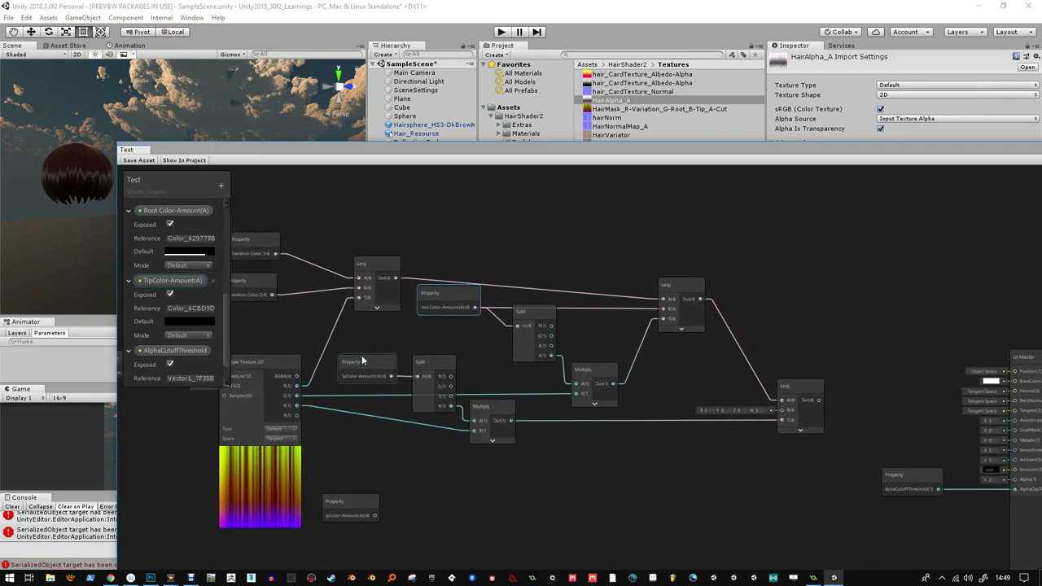
pyautogui.click(386, 374)
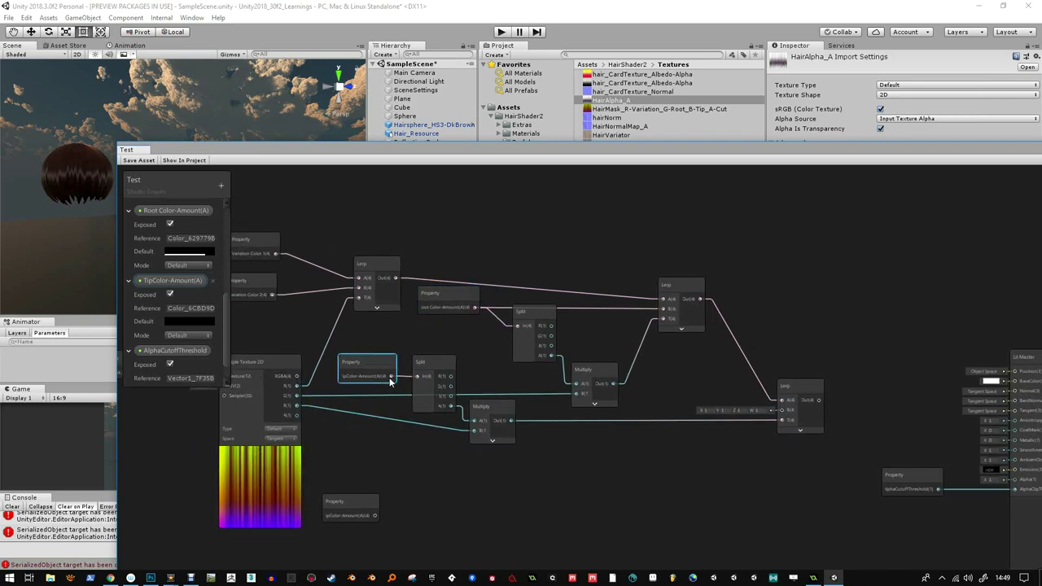
# - Connect TipColor-Amount to the final Lerp's B input and stack it above its Split node
pyautogui.moveTo(392, 376); pyautogui.dragTo(781, 409)
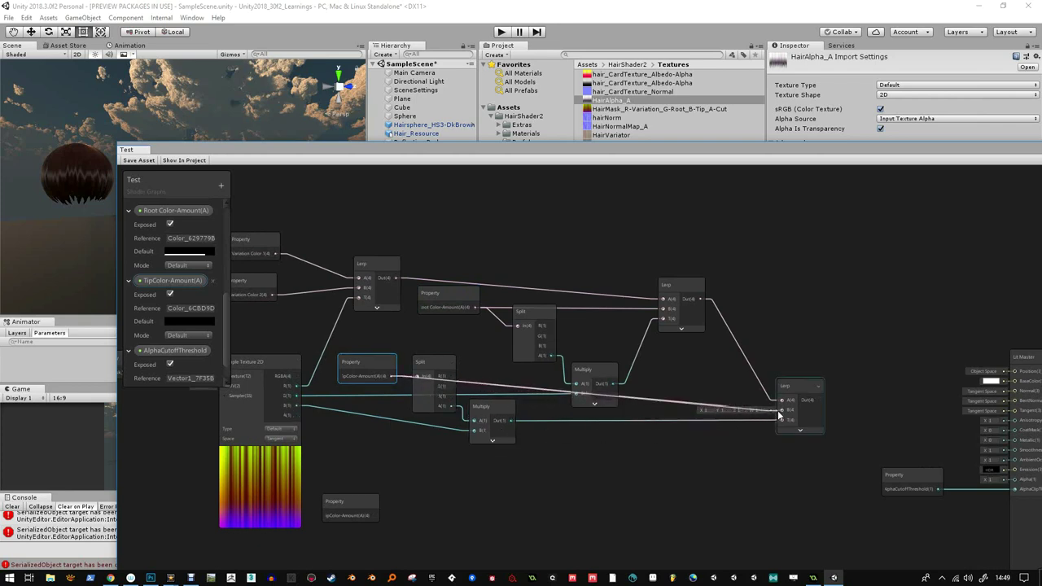
pyautogui.moveTo(350, 366); pyautogui.dragTo(355, 344)
pyautogui.moveTo(423, 368); pyautogui.dragTo(428, 381)
pyautogui.moveTo(482, 404); pyautogui.dragTo(501, 410)
pyautogui.click(381, 336)
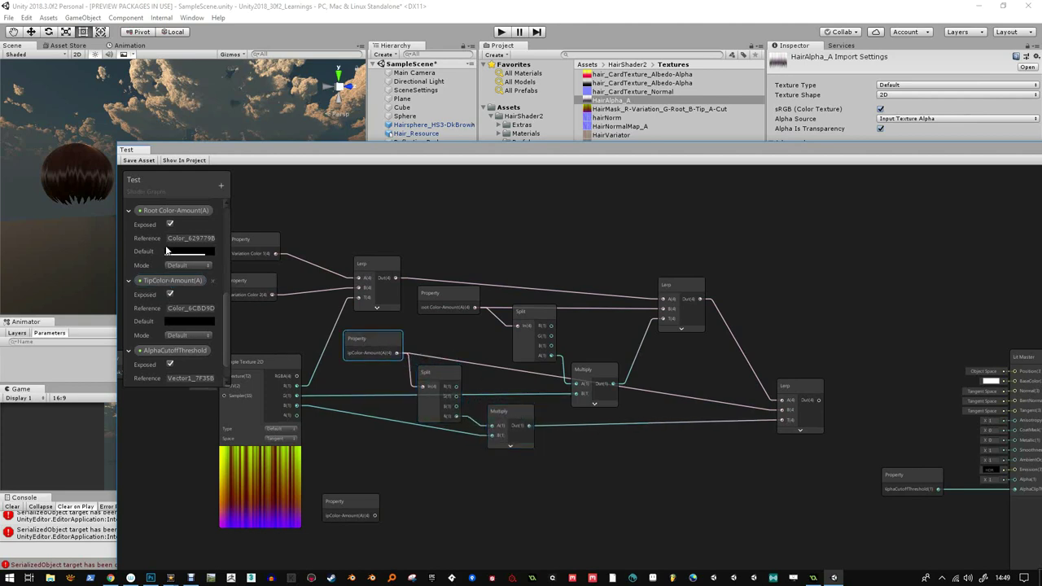
# - Set the tip colour default to red and show the final Lerp's preview
pyautogui.click(192, 325)
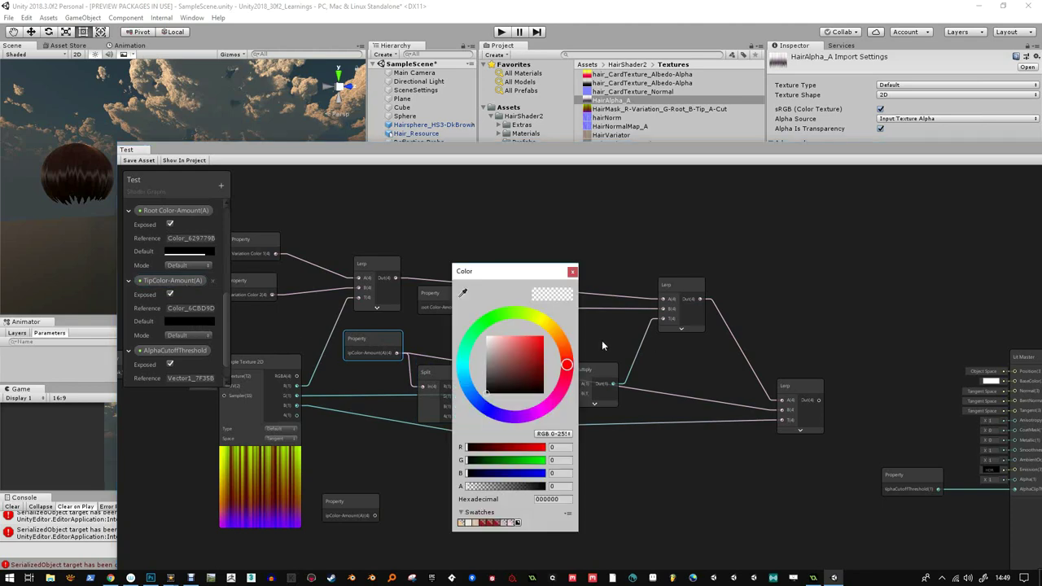
pyautogui.moveTo(539, 350); pyautogui.dragTo(544, 336)
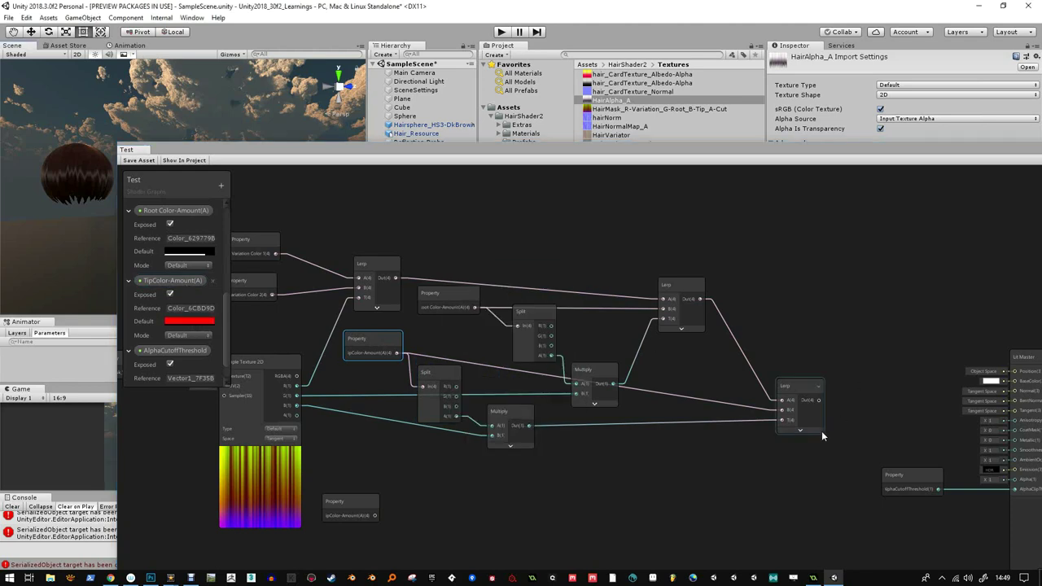
pyautogui.click(800, 429)
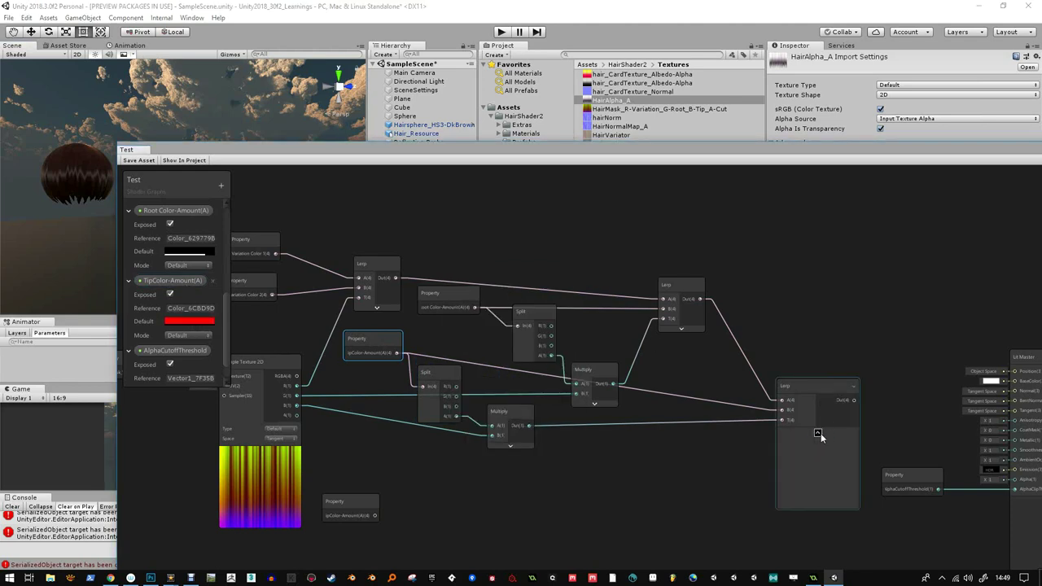
pyautogui.click(818, 432)
pyautogui.moveTo(850, 421); pyautogui.dragTo(758, 375, button='middle')
pyautogui.scroll(3, 753, 374)
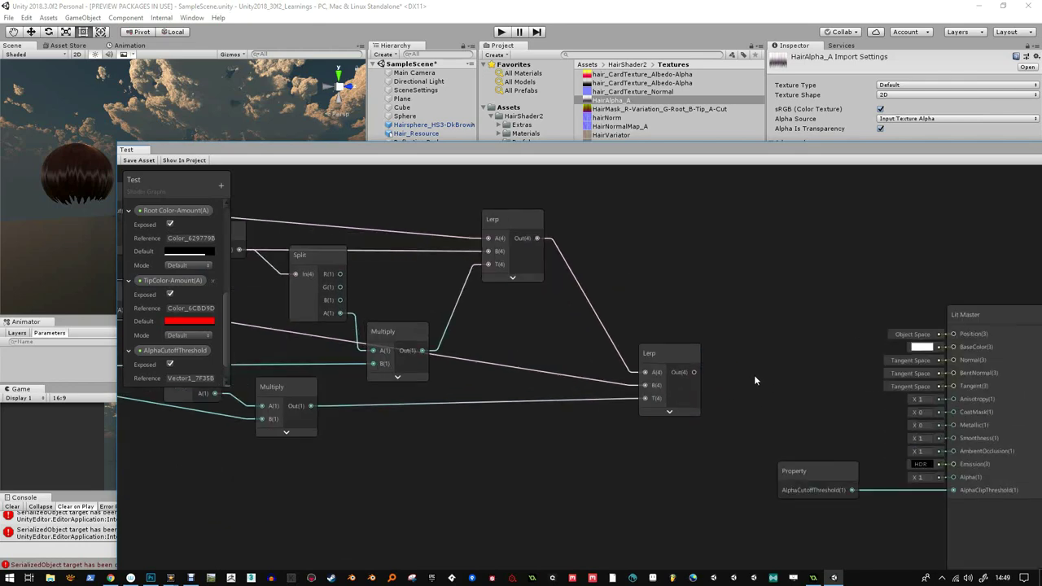
pyautogui.click(668, 413)
pyautogui.moveTo(684, 356); pyautogui.dragTo(713, 363)
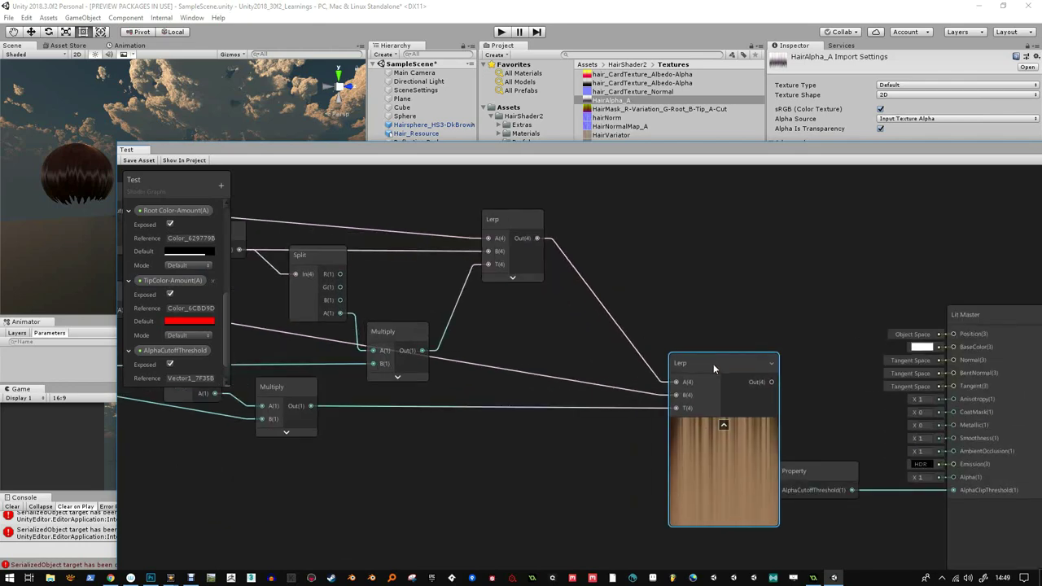
pyautogui.moveTo(424, 404); pyautogui.dragTo(598, 404, button='middle')
# - Make the tip colour a fully opaque deep red
pyautogui.click(203, 326)
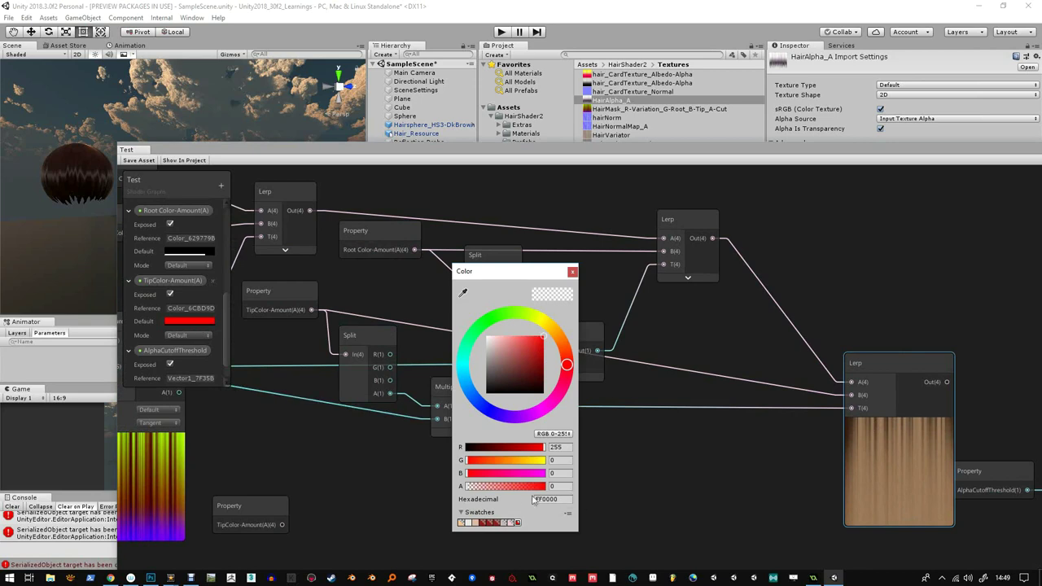
pyautogui.moveTo(497, 487); pyautogui.dragTo(574, 487)
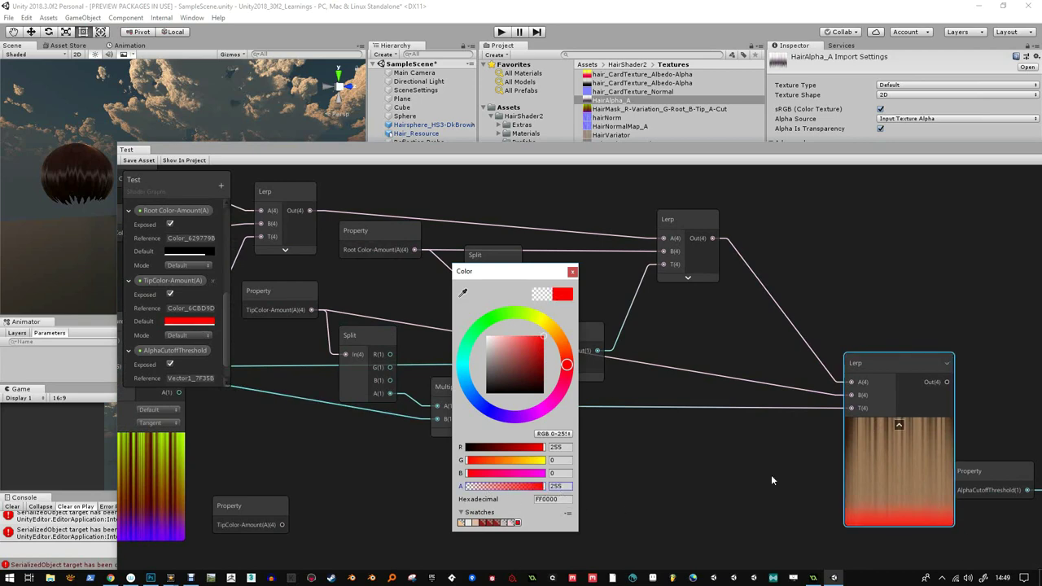
pyautogui.moveTo(537, 364)
pyautogui.mouseDown()
pyautogui.moveTo(550, 382)
pyautogui.moveTo(543, 362)
pyautogui.mouseUp()
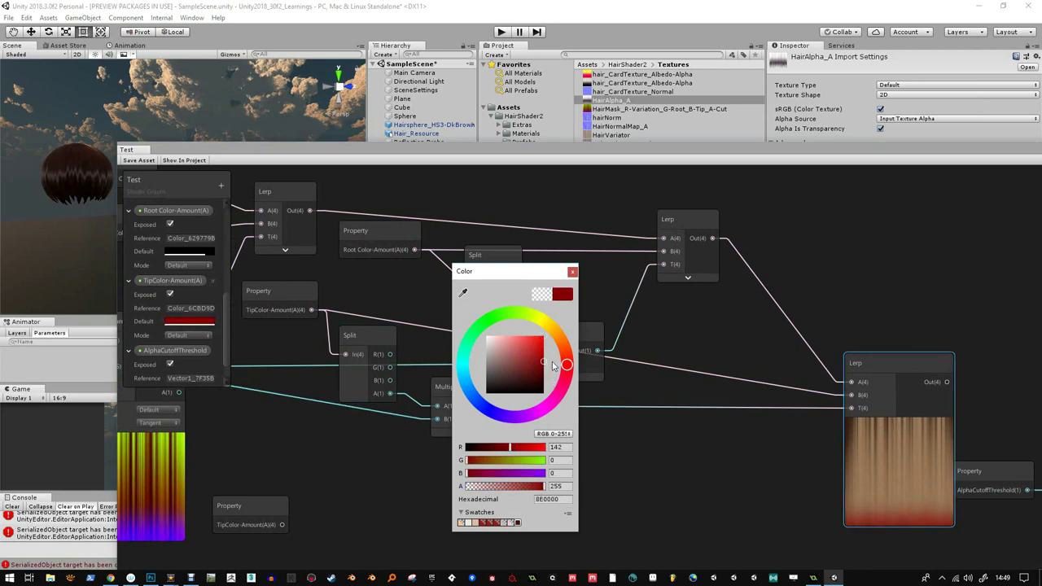
pyautogui.click(572, 272)
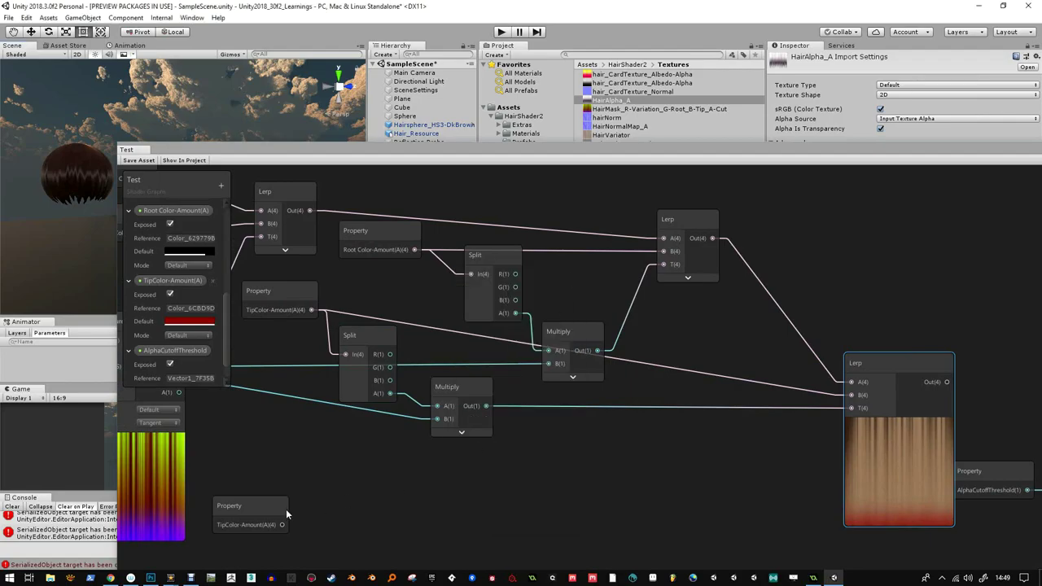
pyautogui.click(151, 577)
# - Stretch the blue channel's lower gradient band upward with a free transform
pyautogui.click(750, 151)
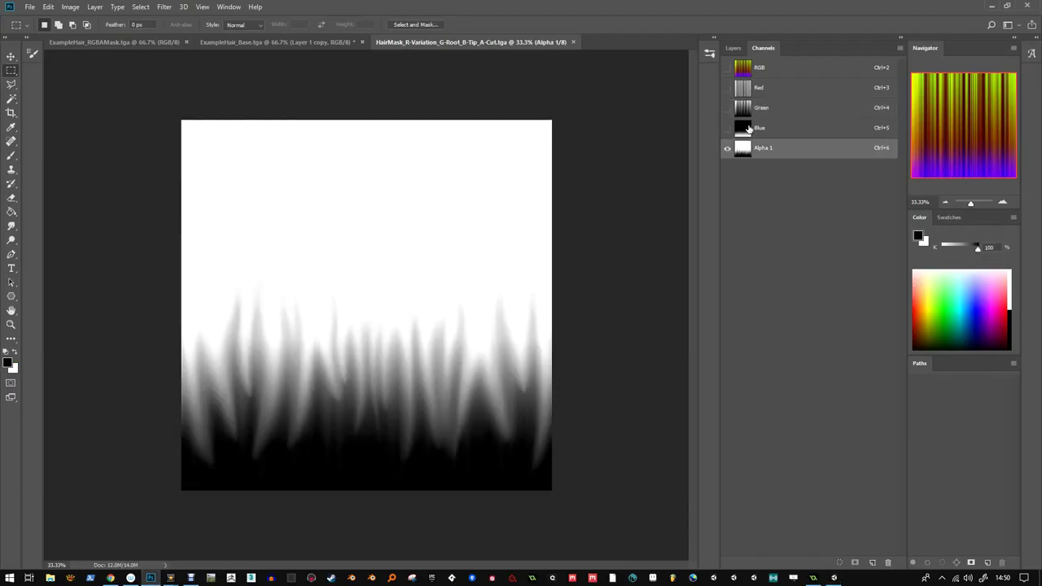
pyautogui.click(748, 129)
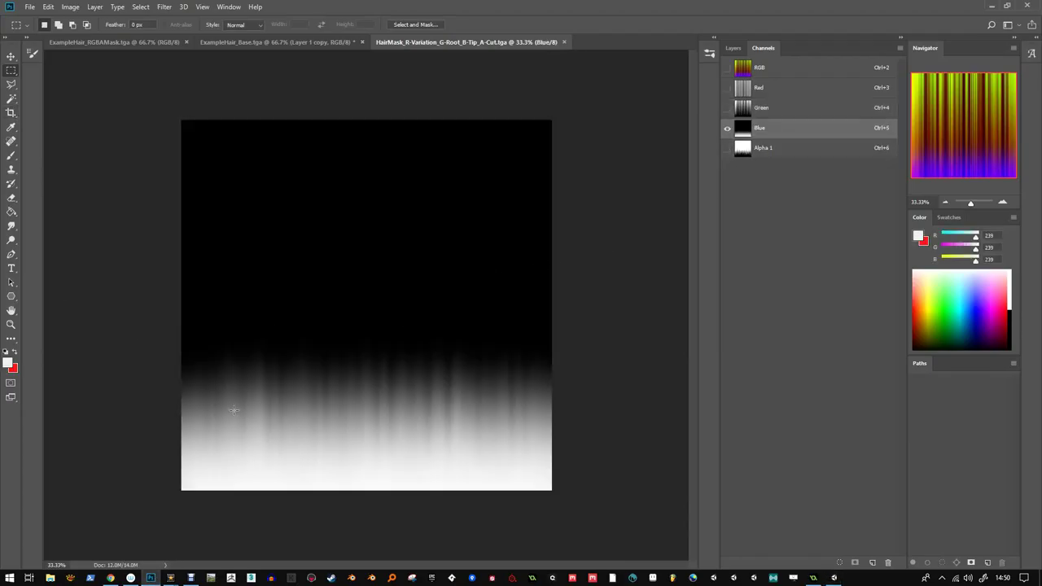
pyautogui.moveTo(175, 393); pyautogui.dragTo(607, 437)
pyautogui.hotkey('ctrl', 't')
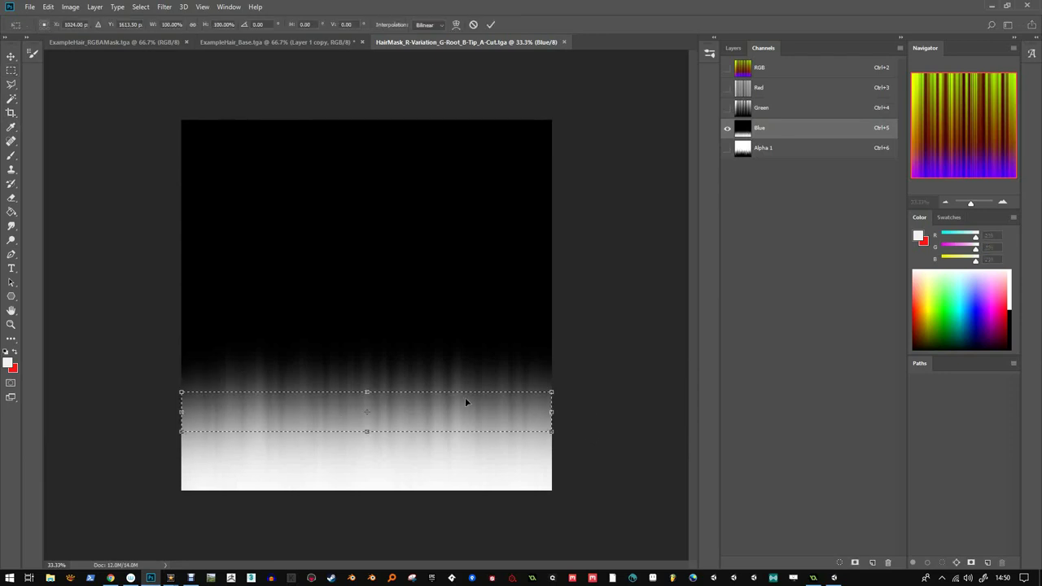
pyautogui.moveTo(370, 392); pyautogui.dragTo(395, 273)
pyautogui.press('Return')
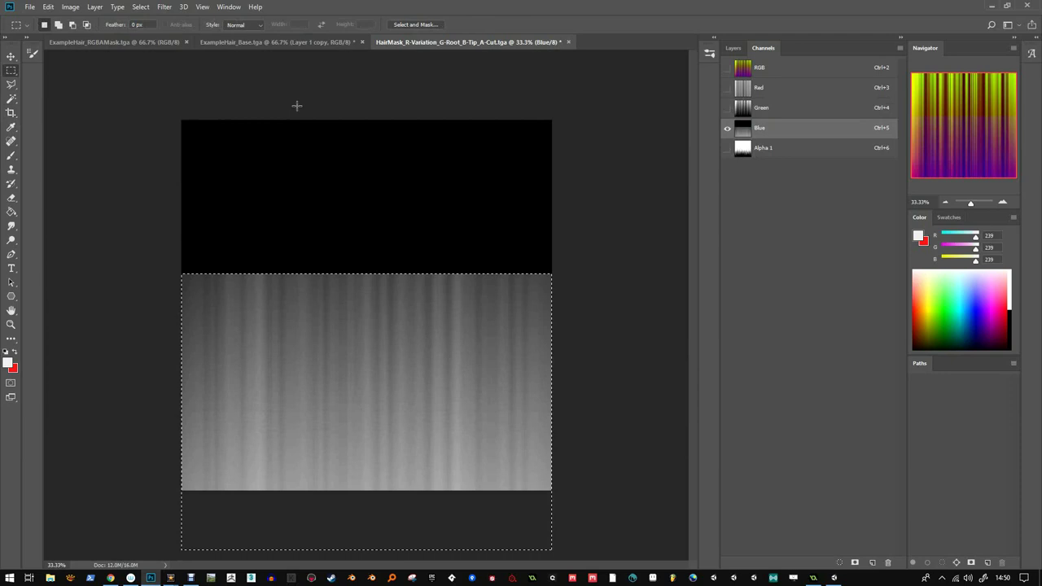
pyautogui.hotkey('ctrl', 'd')
# - Reapply Motion Blur, then apply Levels twice to reach gamma 0.22 and white point 212
pyautogui.click(167, 7)
pyautogui.click(175, 18)
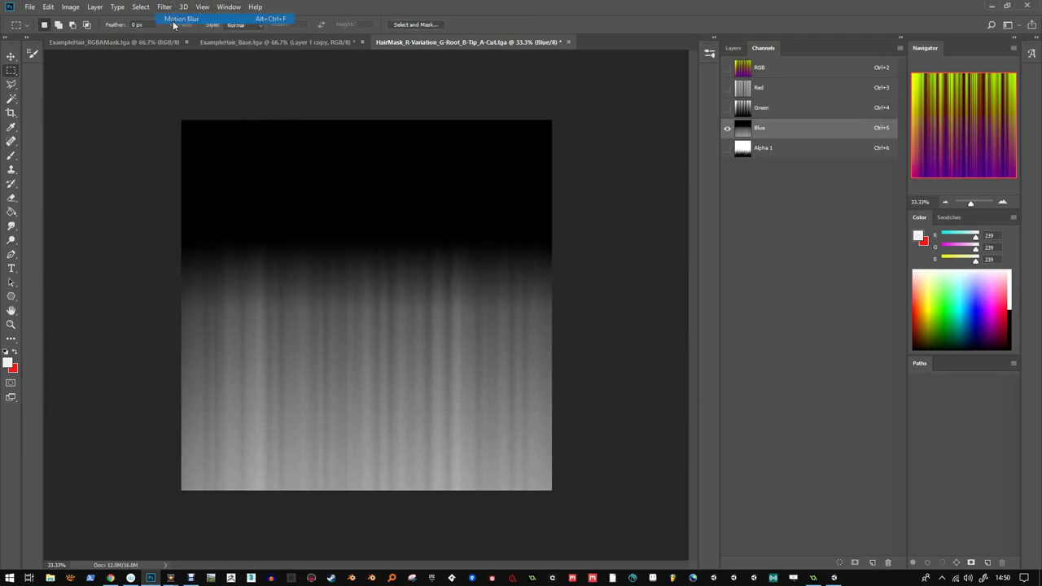
pyautogui.hotkey('ctrl', 'l')
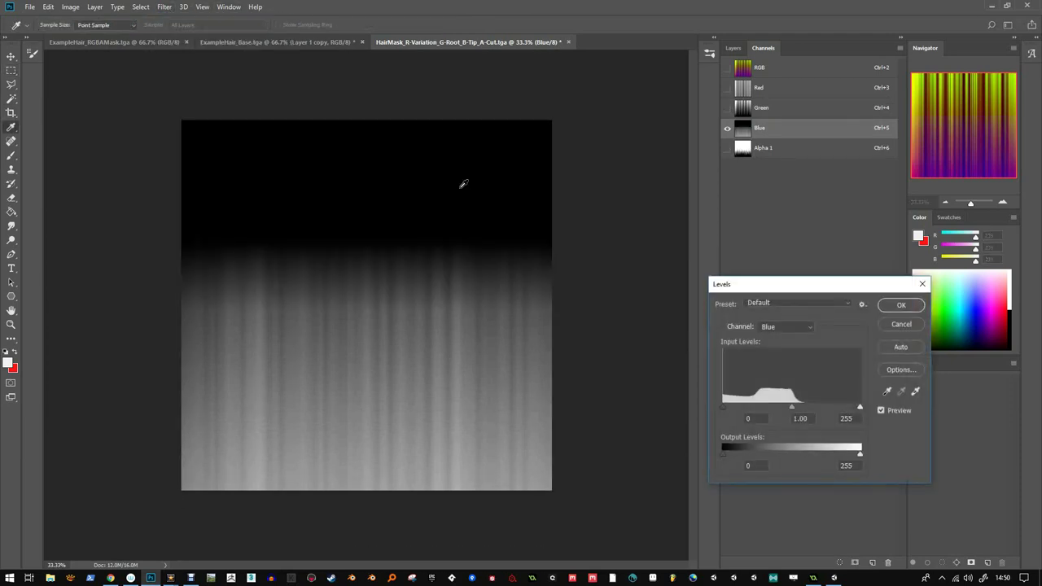
pyautogui.moveTo(860, 406); pyautogui.dragTo(796, 403)
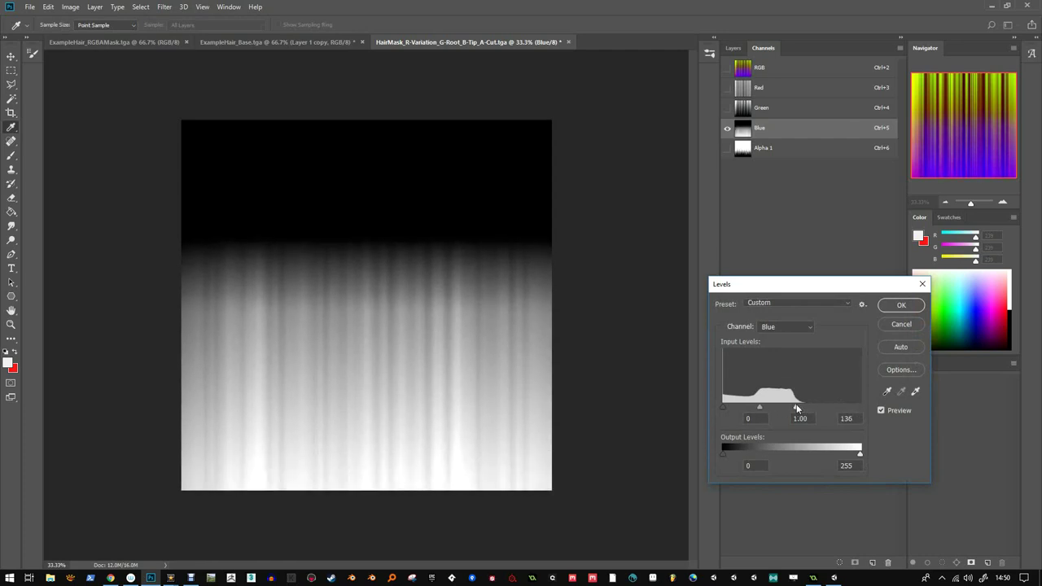
pyautogui.click(900, 307)
pyautogui.press('m')
pyautogui.hotkey('ctrl', 'l')
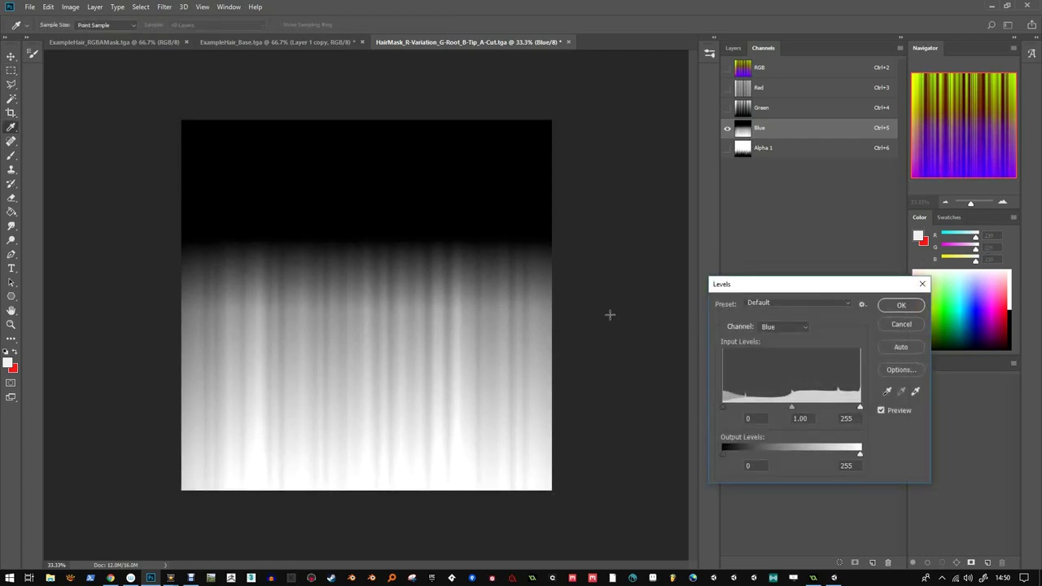
pyautogui.moveTo(860, 407); pyautogui.dragTo(837, 409)
pyautogui.click(901, 306)
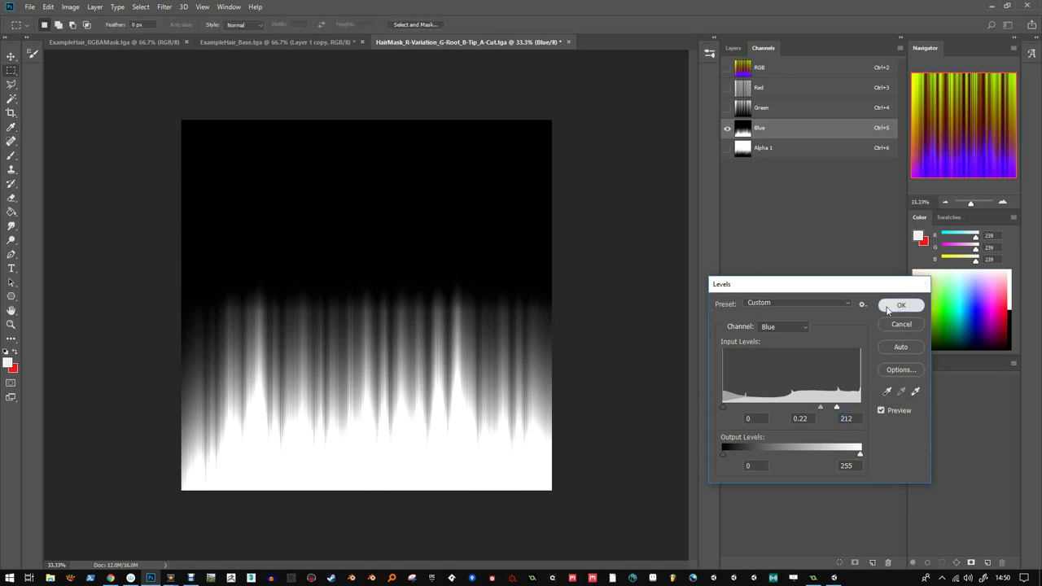
pyautogui.press('m')
# - Apply Motion Blur twice more and save the hair mask
pyautogui.click(164, 7)
pyautogui.click(171, 19)
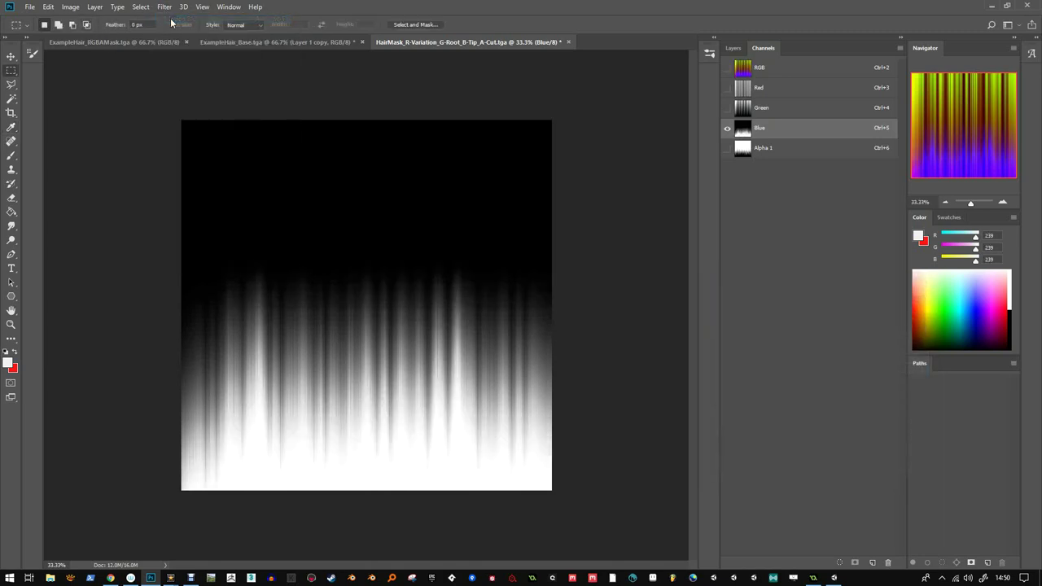
pyautogui.click(164, 7)
pyautogui.click(170, 20)
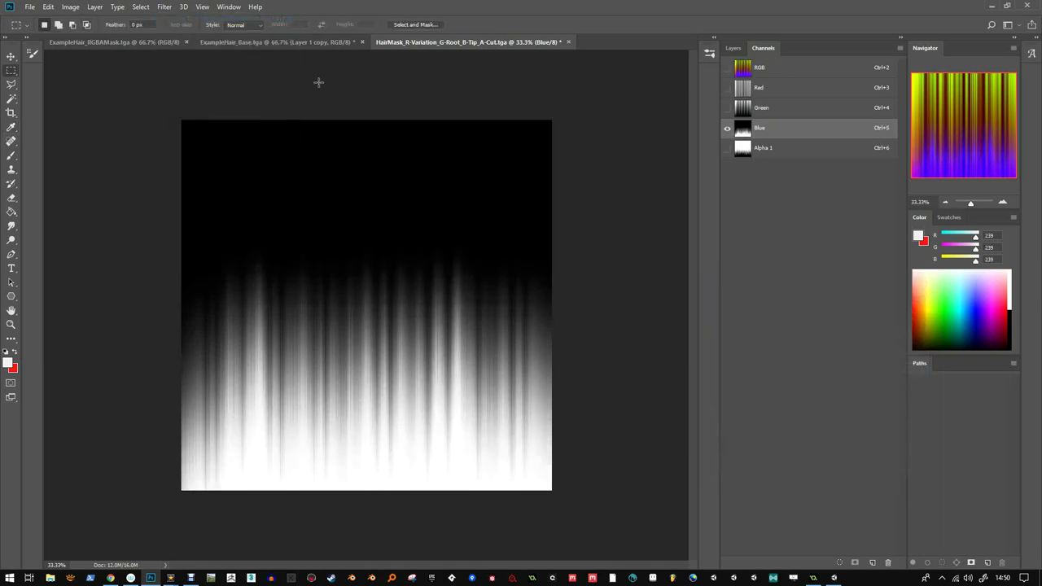
pyautogui.hotkey('ctrl', 's')
# - Change the TipColor default from dark red to orange
pyautogui.click(990, 7)
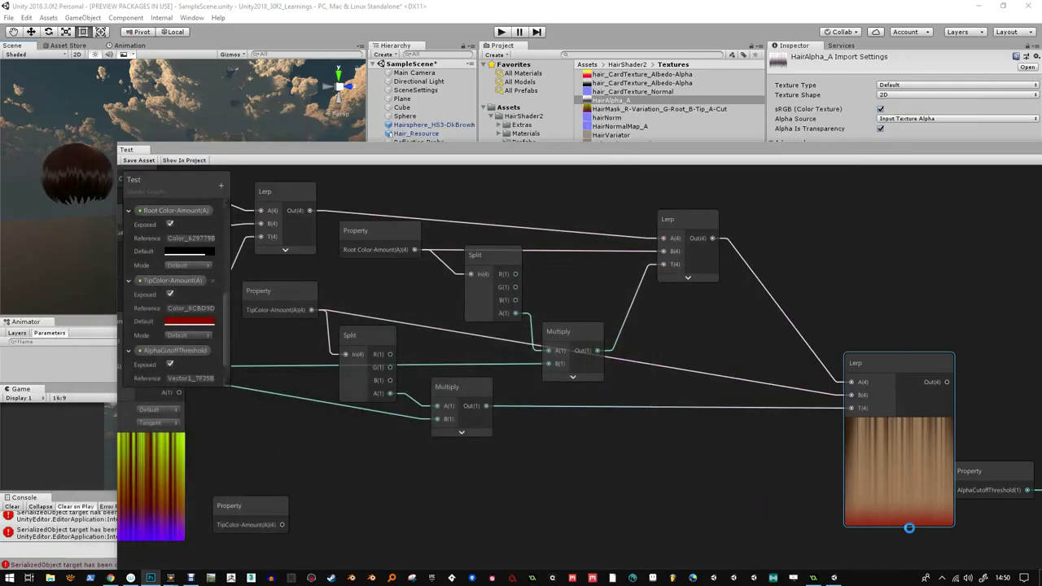
pyautogui.click(922, 513)
pyautogui.scroll(-2, 694, 356)
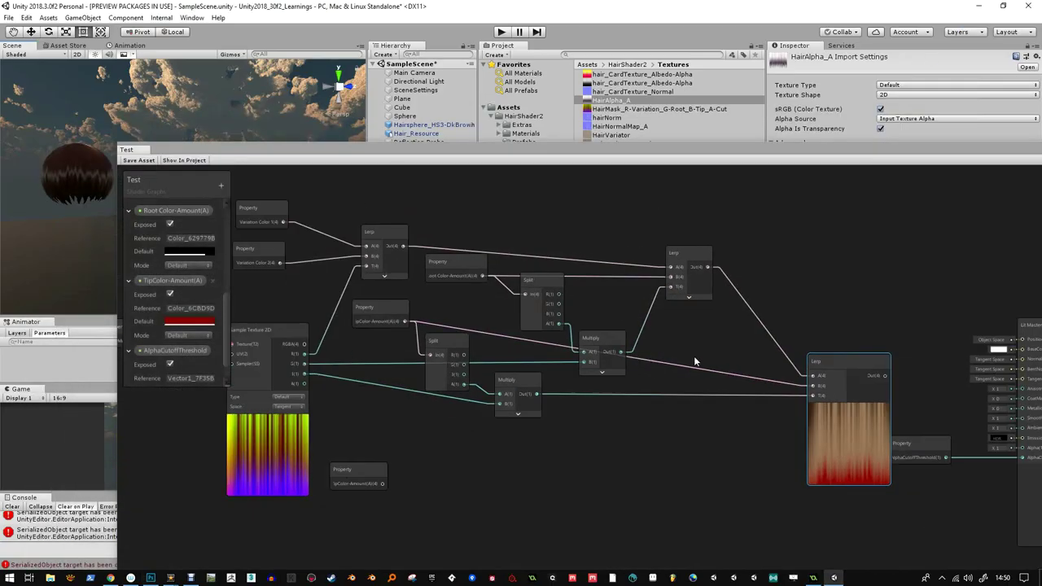
pyautogui.click(190, 321)
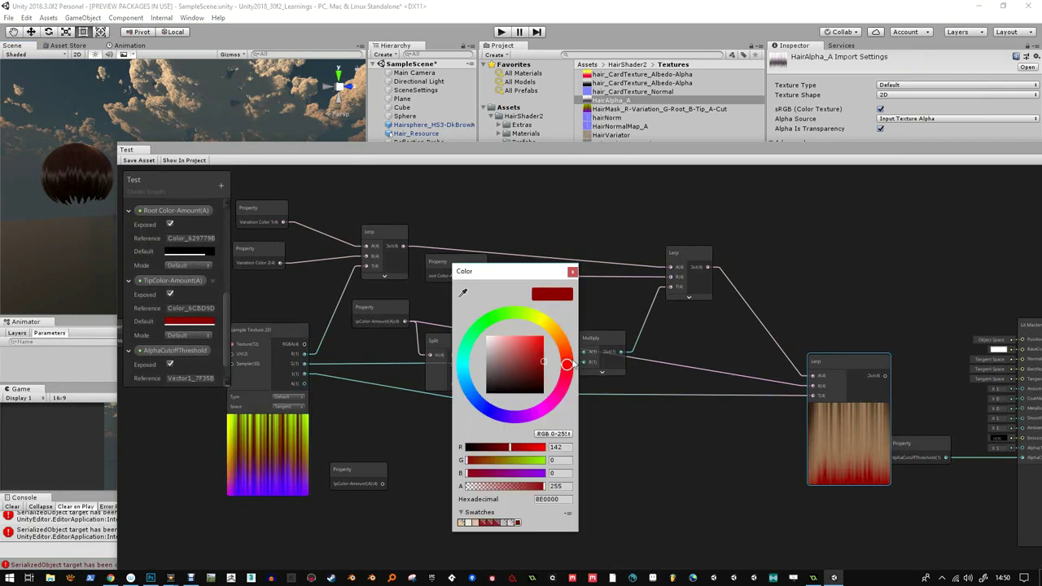
pyautogui.moveTo(573, 363); pyautogui.dragTo(556, 332)
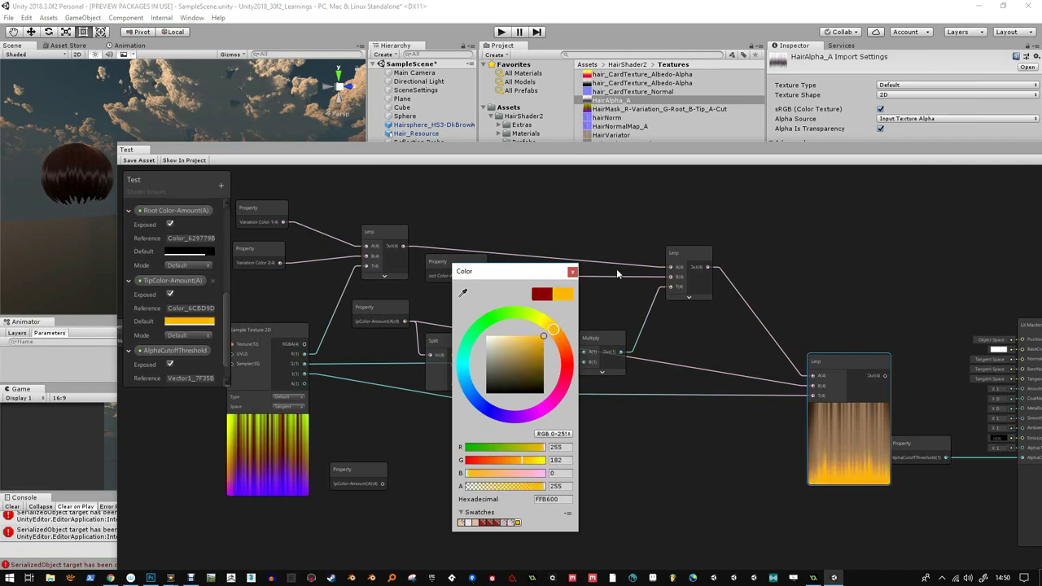
pyautogui.click(573, 271)
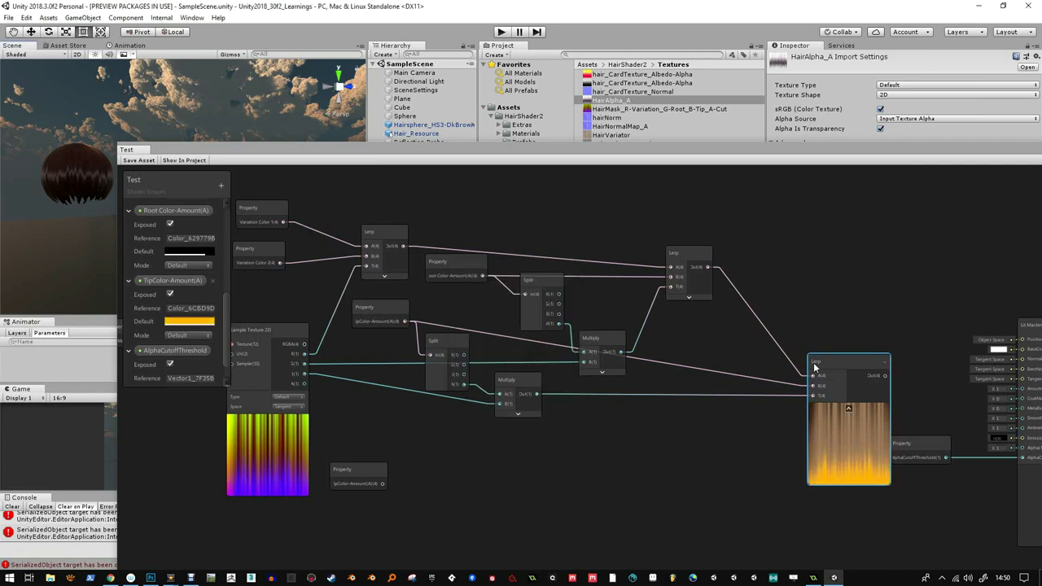
# - Connect the final Lerp's Out to the Lit Master's BaseColor and tidy the Lerp nodes
pyautogui.scroll(-1, 770, 334)
pyautogui.moveTo(770, 334); pyautogui.dragTo(562, 362, button='middle')
pyautogui.scroll(3, 560, 368)
pyautogui.moveTo(561, 367); pyautogui.dragTo(524, 284)
pyautogui.moveTo(630, 323); pyautogui.dragTo(609, 323, button='middle')
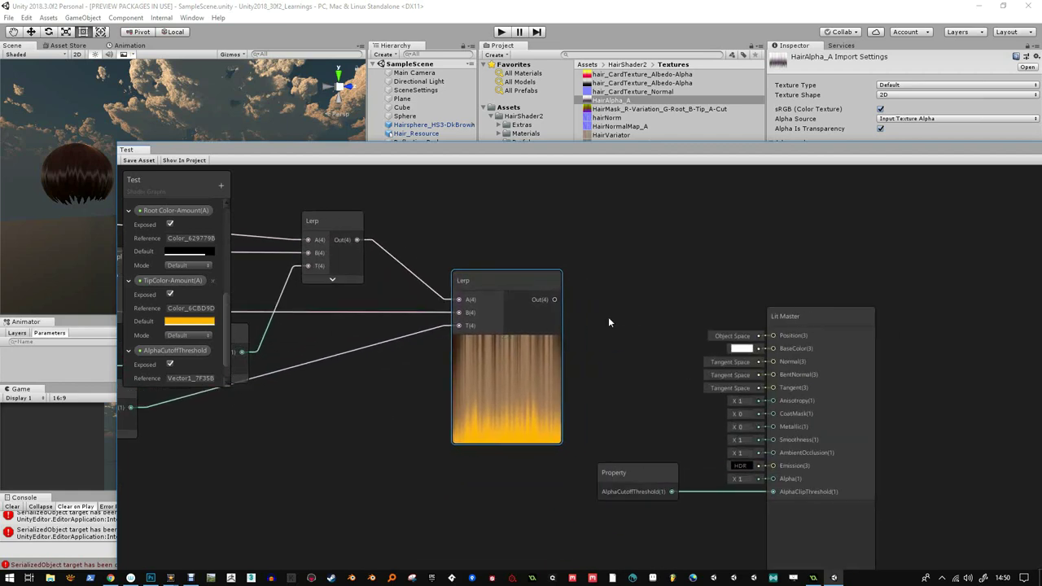
pyautogui.moveTo(555, 300); pyautogui.dragTo(772, 349)
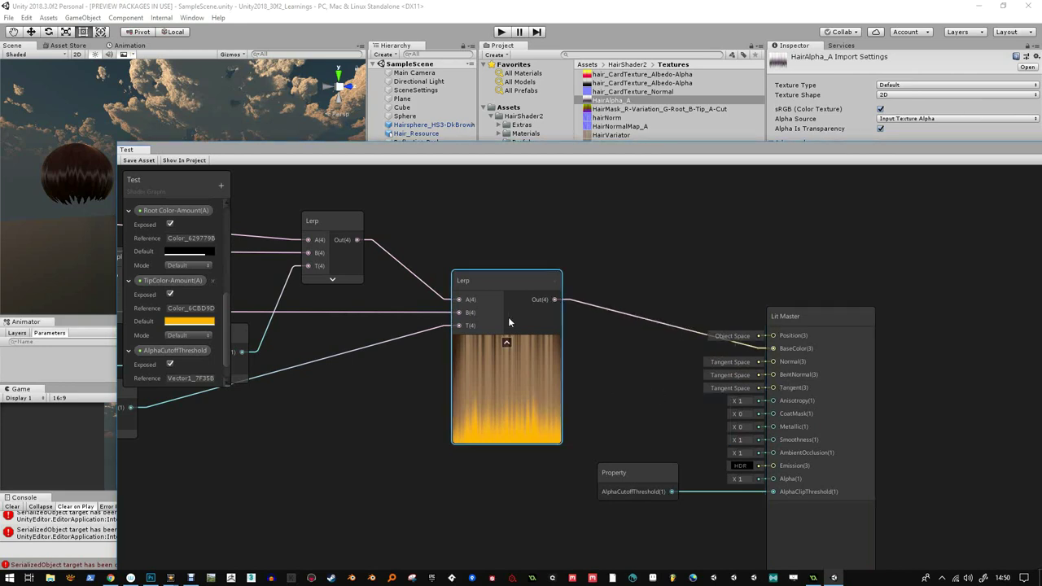
pyautogui.moveTo(503, 281); pyautogui.dragTo(512, 241)
pyautogui.moveTo(215, 210); pyautogui.dragTo(257, 205, button='middle')
pyautogui.moveTo(226, 300); pyautogui.dragTo(223, 207)
pyautogui.click(222, 186)
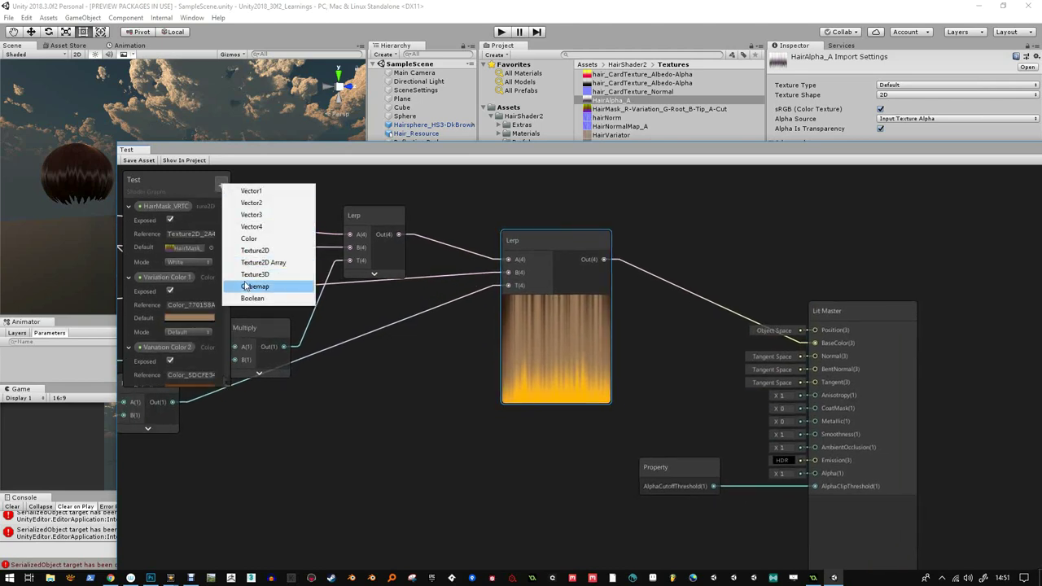
# - Add an Anisotropy Vector1 slider (0–1) and connect its node to the Lit Master's Anisotropy
pyautogui.click(252, 191)
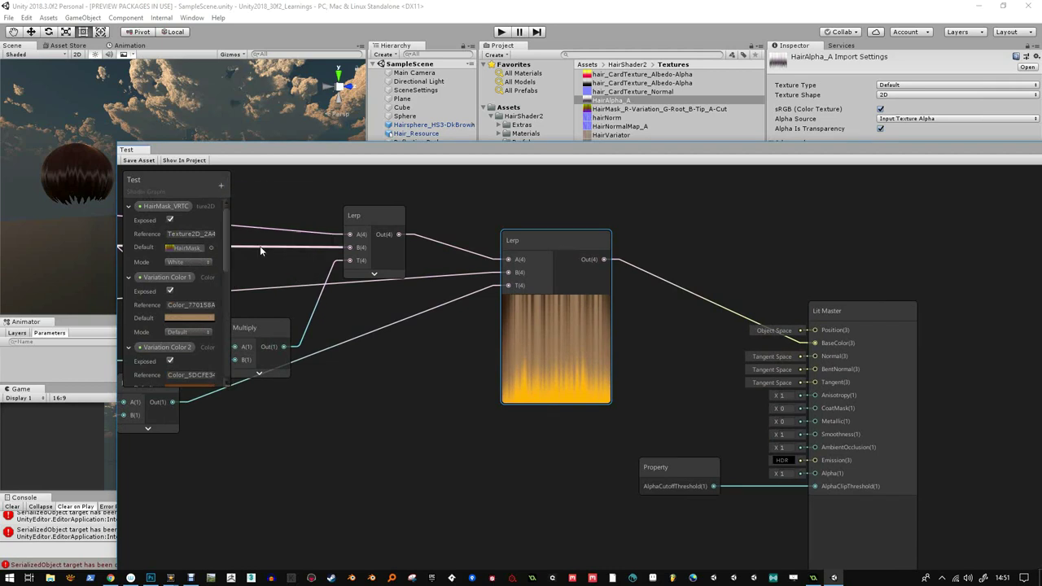
pyautogui.scroll(-5, 188, 328)
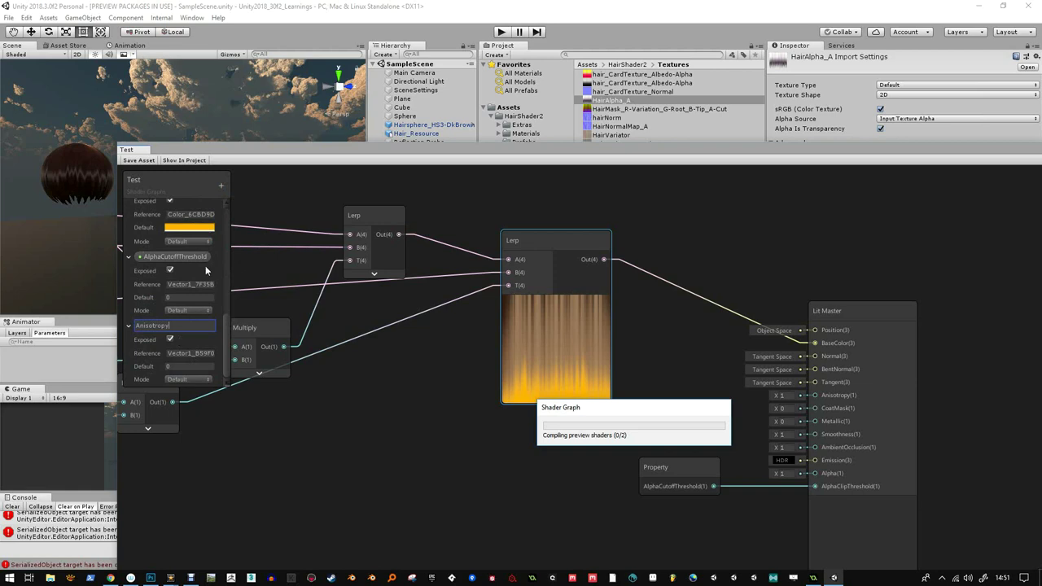
pyautogui.click(201, 379)
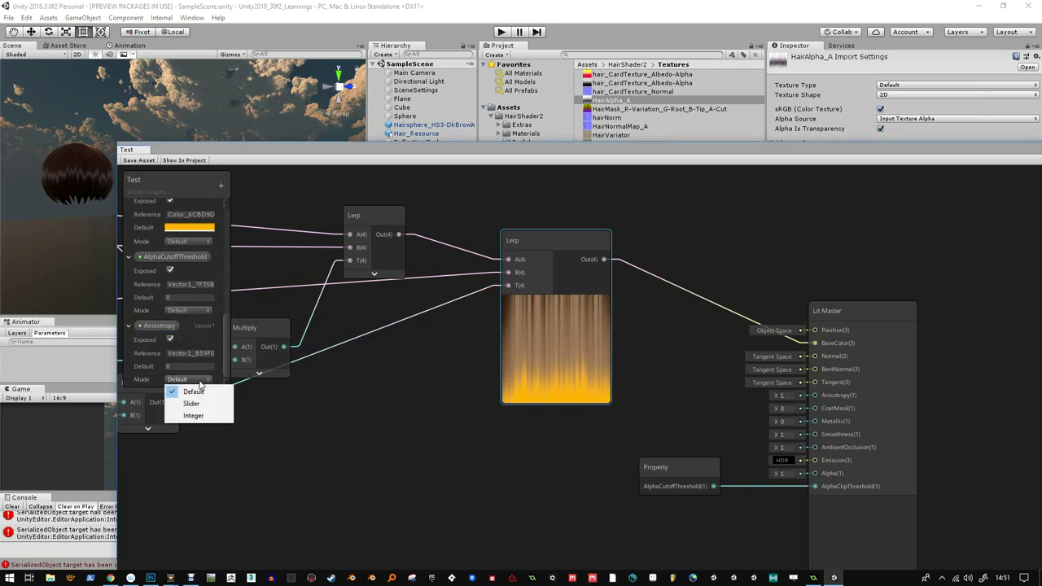
pyautogui.click(186, 406)
pyautogui.scroll(-1, 225, 366)
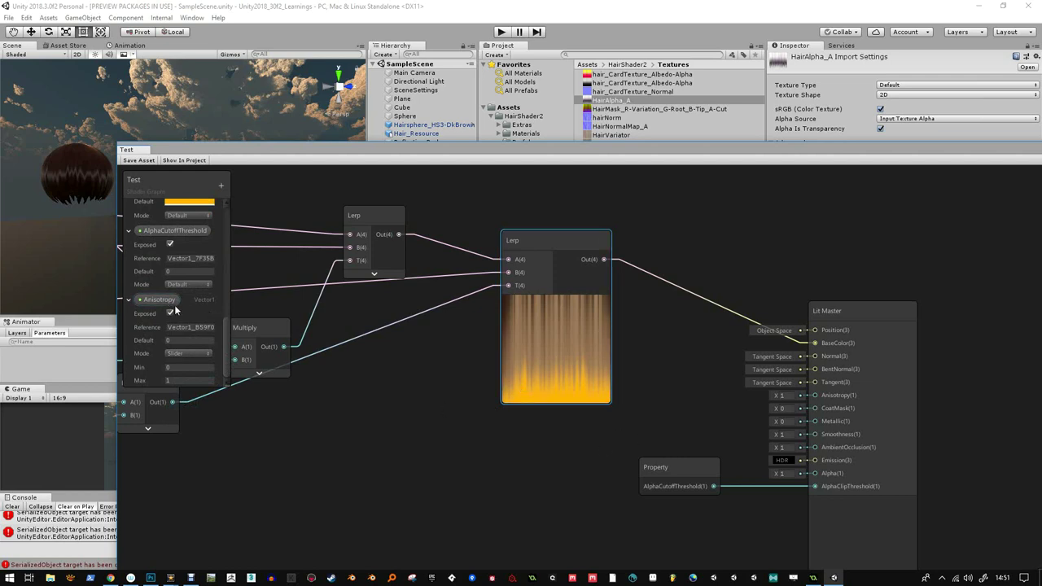
pyautogui.moveTo(158, 302); pyautogui.dragTo(522, 461)
pyautogui.moveTo(673, 397); pyautogui.dragTo(810, 396)
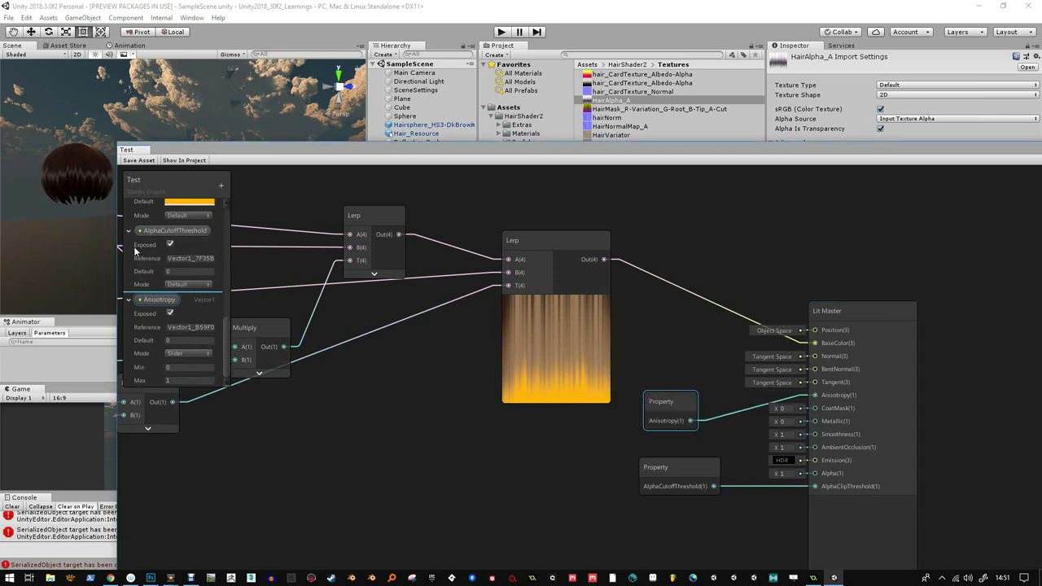
pyautogui.moveTo(225, 344); pyautogui.dragTo(228, 219)
# - Add a new Texture2D property named NormalMap
pyautogui.click(219, 187)
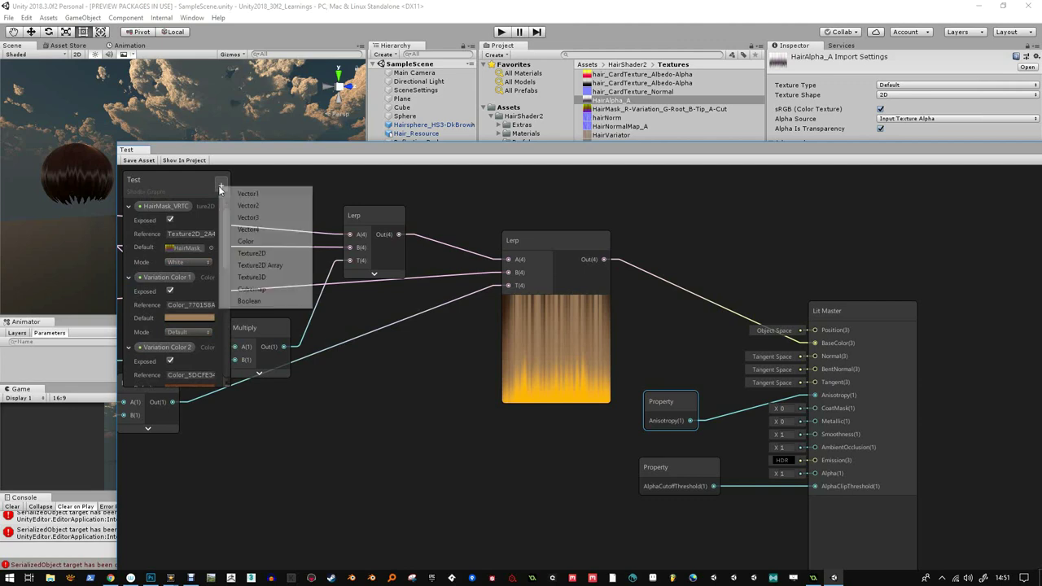
pyautogui.click(262, 254)
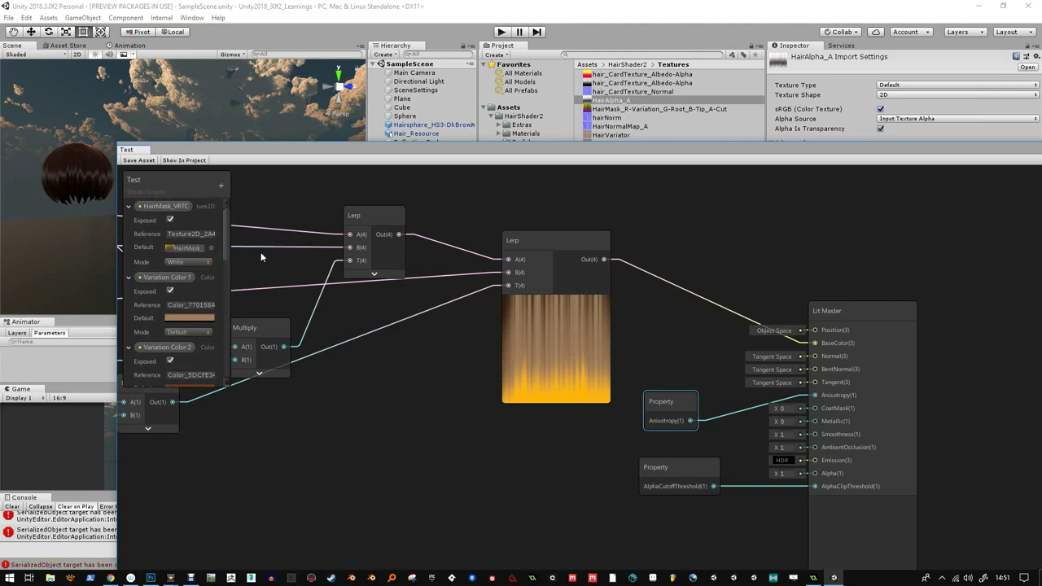
pyautogui.scroll(-5, 176, 326)
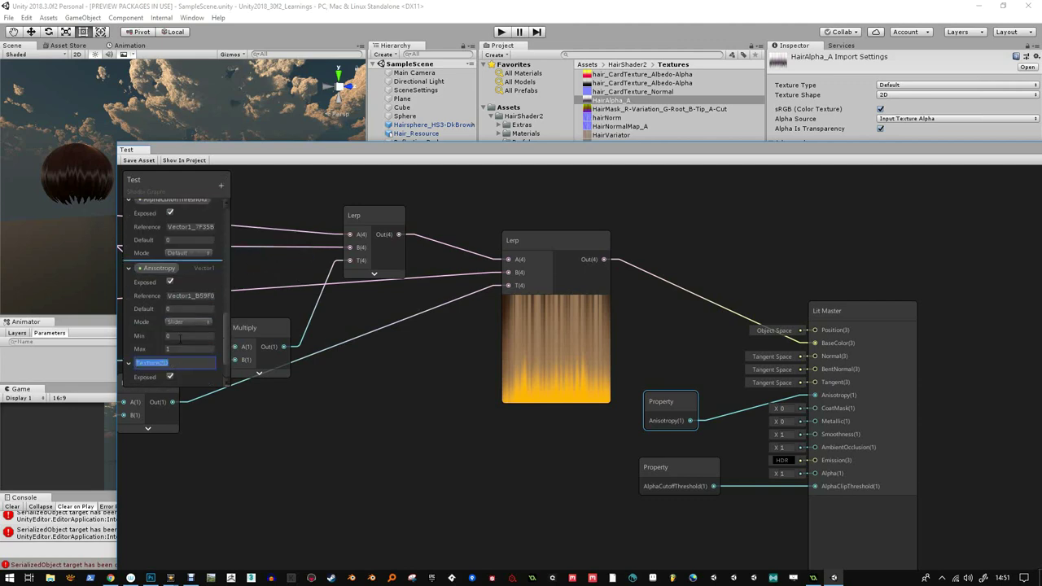
pyautogui.scroll(-1, 175, 325)
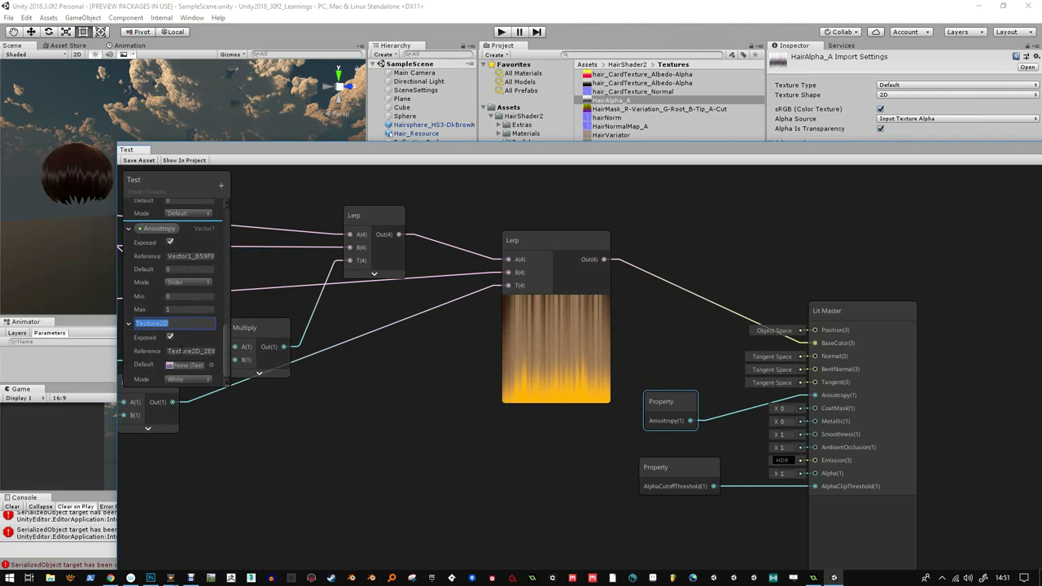
pyautogui.write('NormalMap')
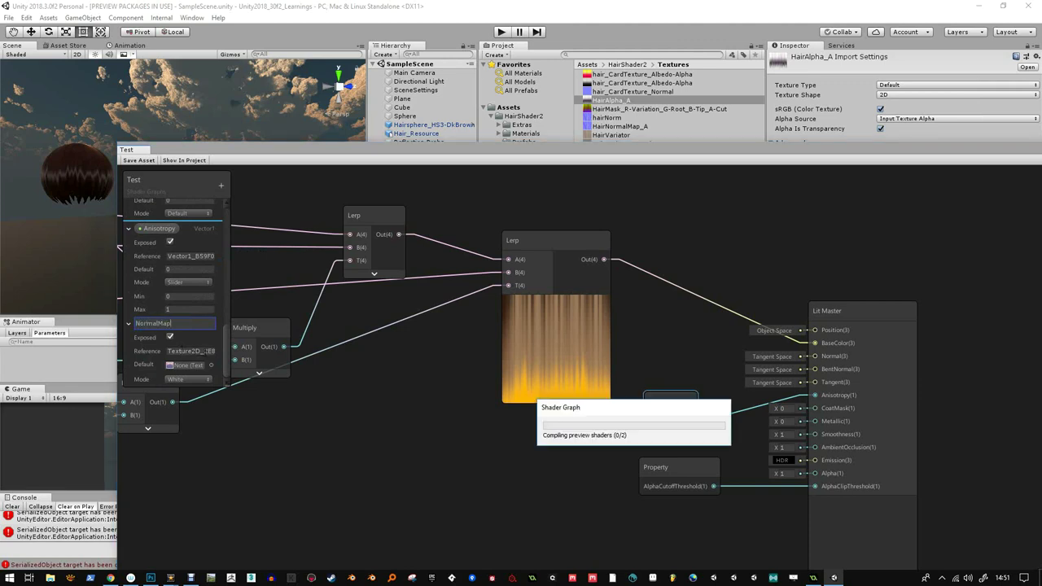
pyautogui.press('Return')
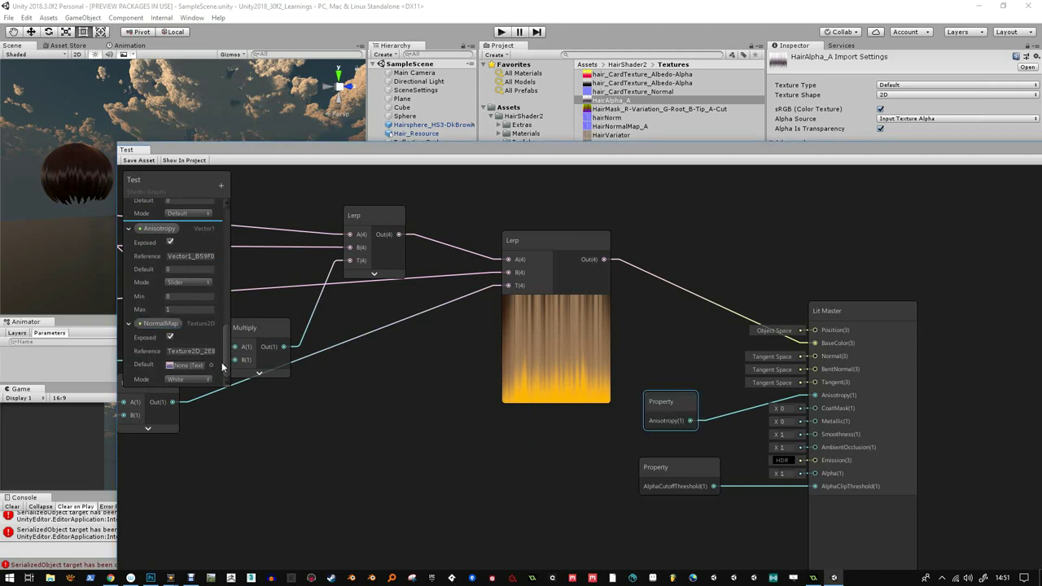
# - Set NormalMap's mode to Bump and place a NormalMap node on the graph
pyautogui.click(213, 377)
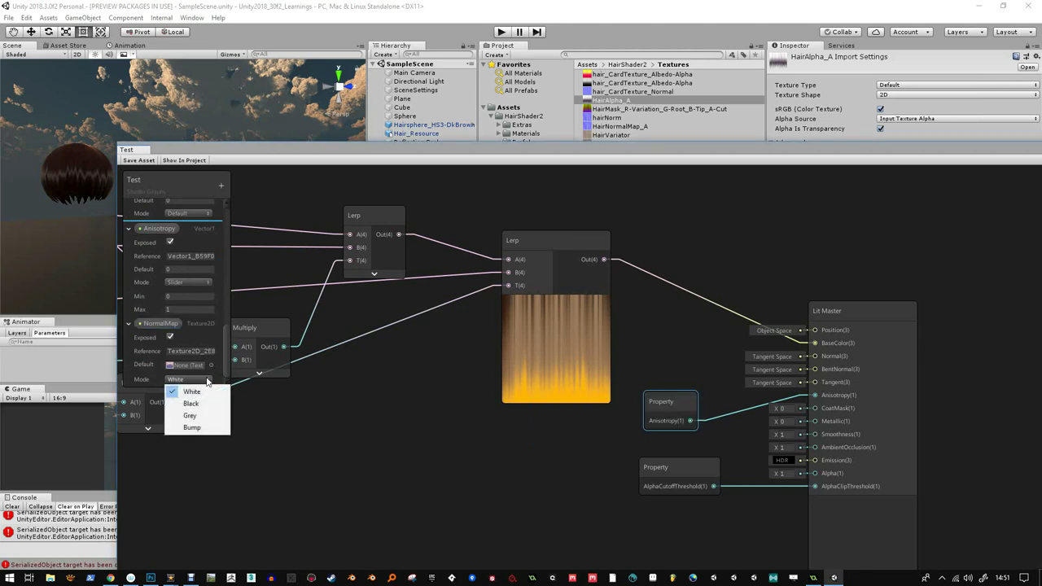
pyautogui.click(194, 426)
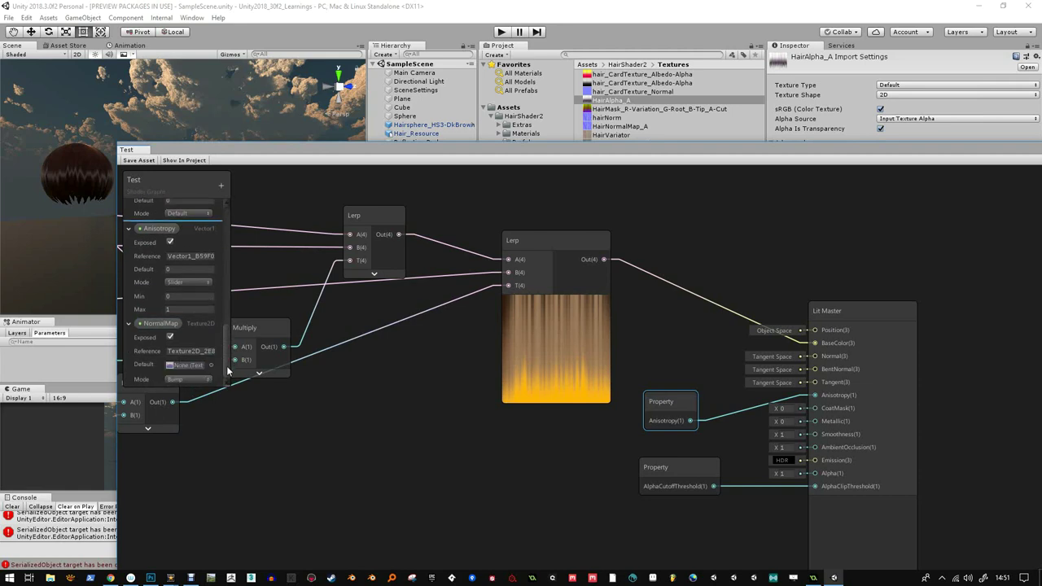
pyautogui.moveTo(161, 324); pyautogui.dragTo(321, 449)
pyautogui.click(675, 348)
# - Add a Sample Texture 2D node fed by the NormalMap property, with Type set to Normal
pyautogui.rightClick(417, 447)
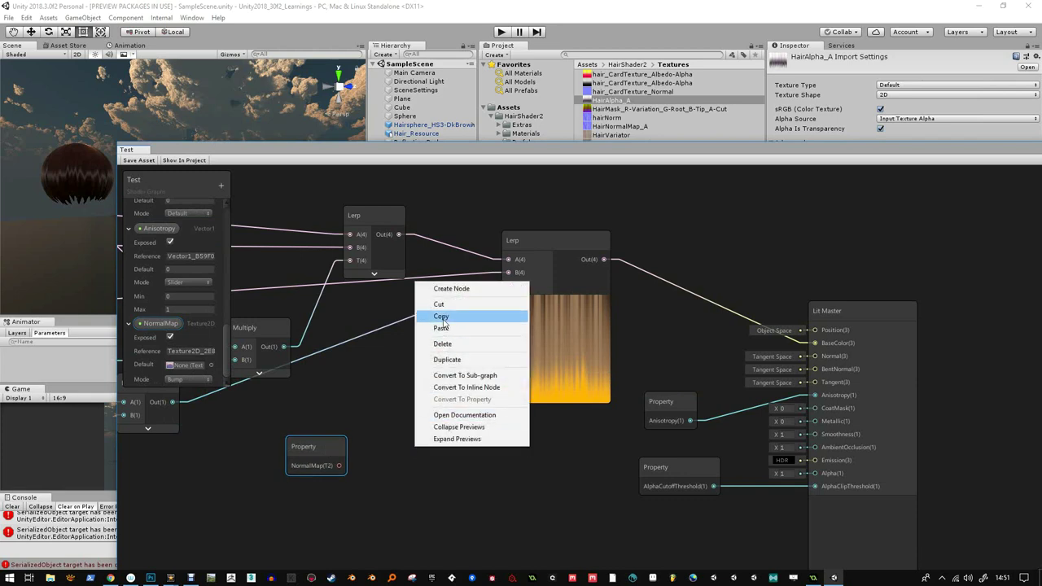
pyautogui.click(451, 288)
pyautogui.write('text')
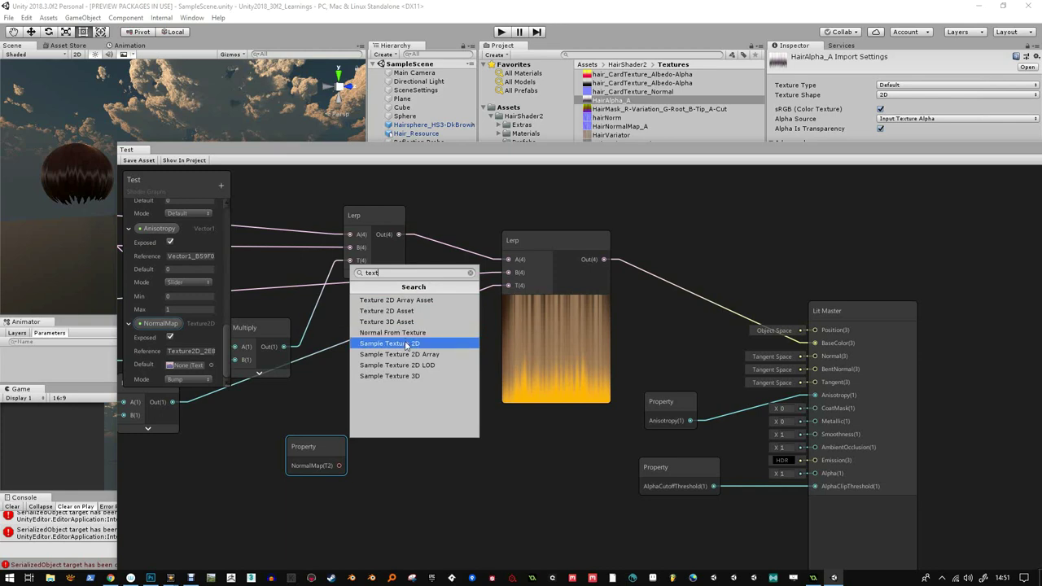
pyautogui.click(405, 343)
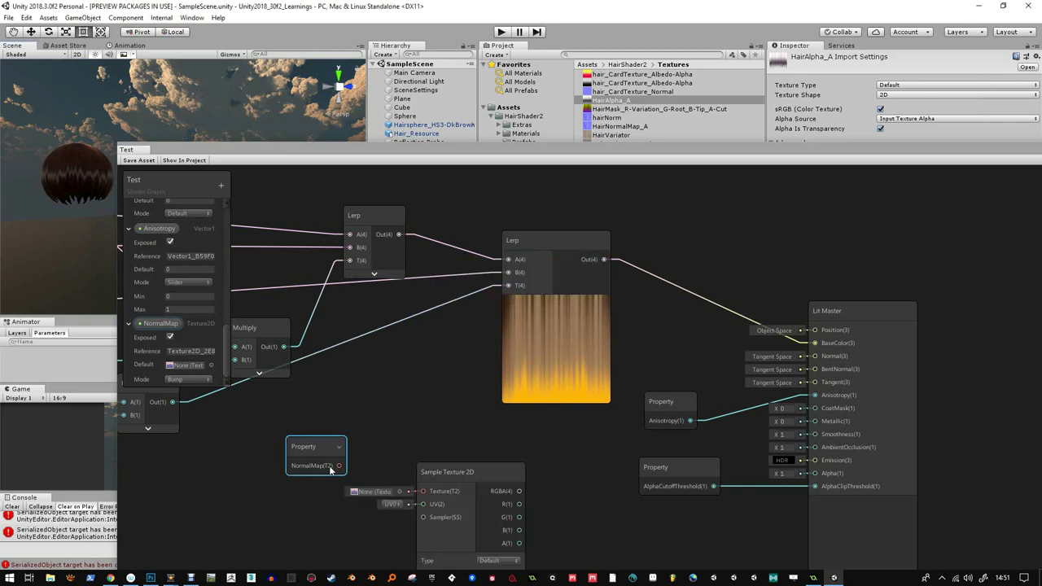
pyautogui.moveTo(339, 465); pyautogui.dragTo(423, 492)
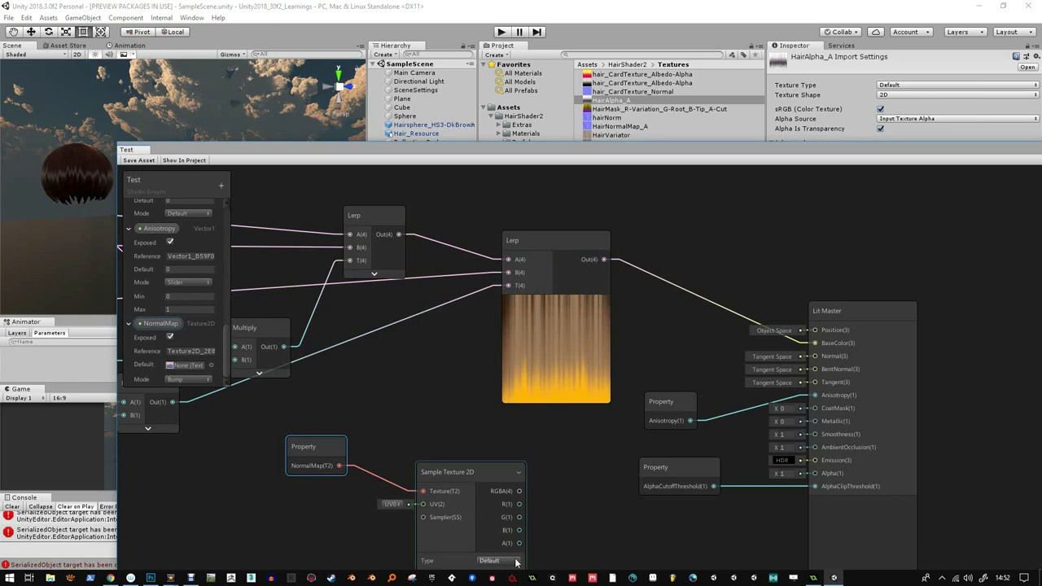
pyautogui.scroll(-3, 537, 539)
pyautogui.moveTo(549, 537); pyautogui.dragTo(535, 424, button='middle')
pyautogui.scroll(3, 505, 439)
pyautogui.click(478, 459)
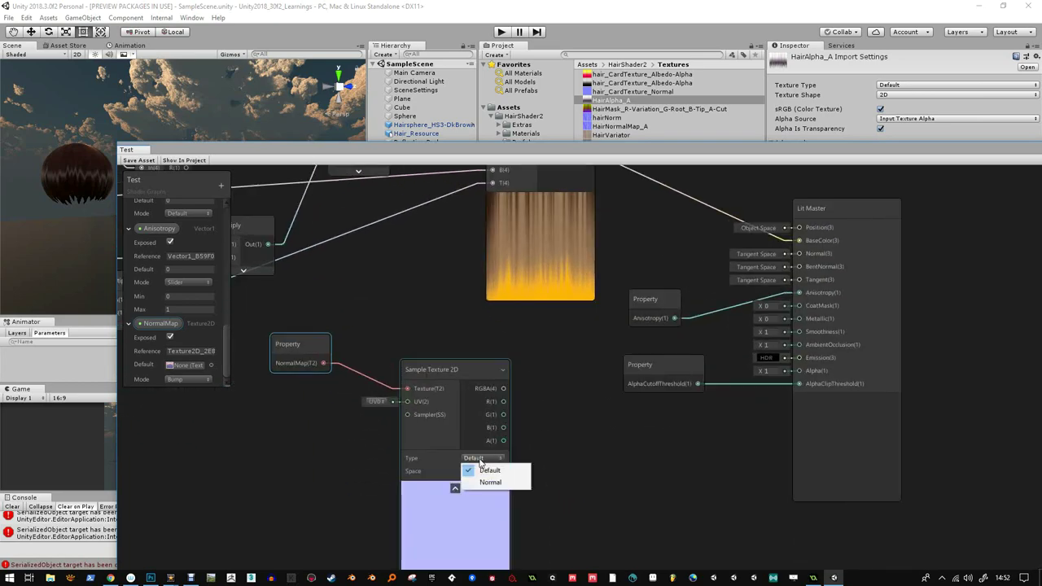
pyautogui.click(480, 483)
# - Connect the sampled normal to the Lit Master's Normal input, tidy the nodes and collapse the preview
pyautogui.moveTo(419, 370); pyautogui.dragTo(381, 348)
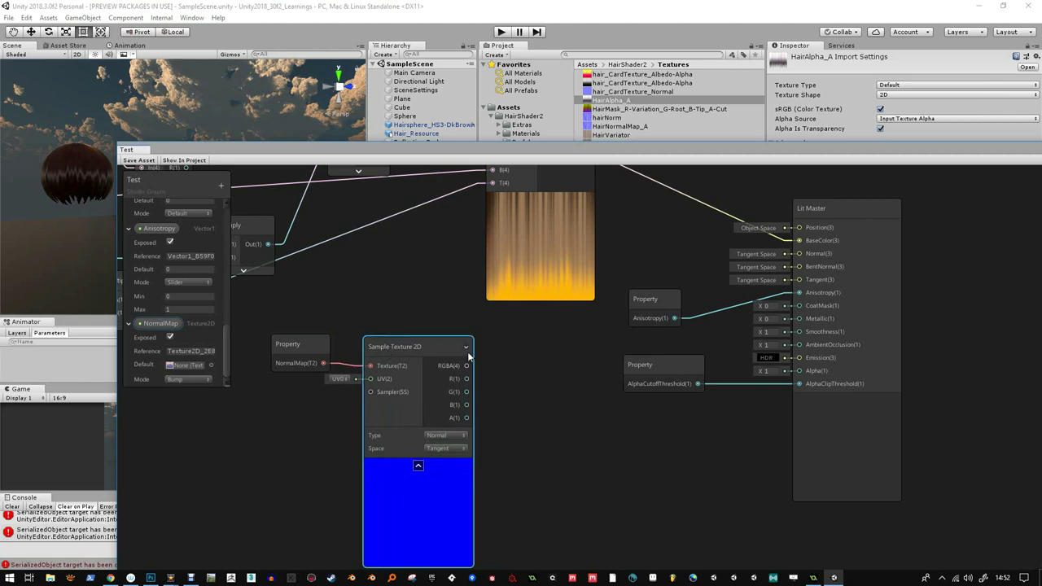
pyautogui.moveTo(466, 366); pyautogui.dragTo(798, 254)
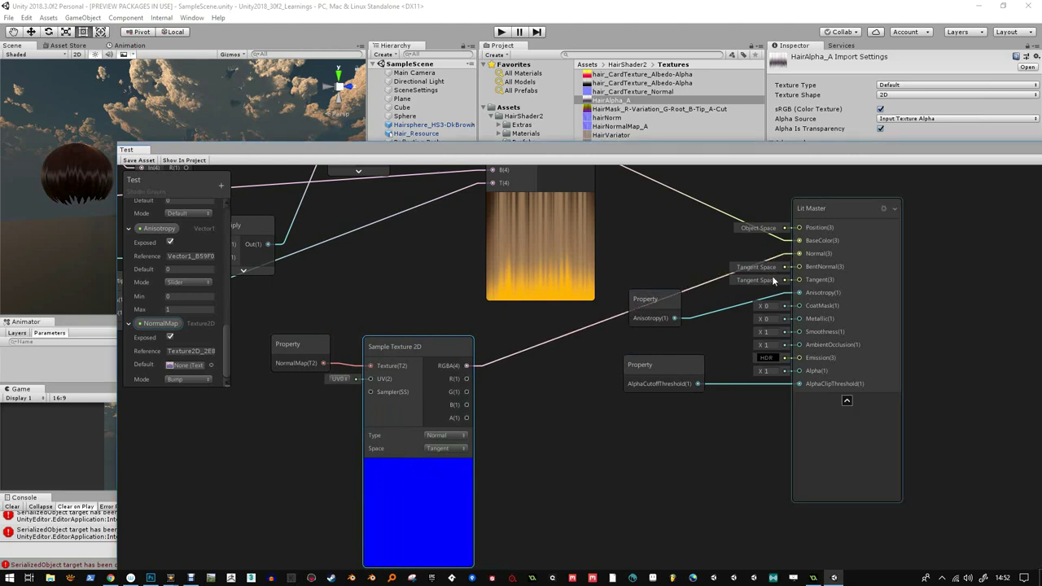
pyautogui.moveTo(403, 351); pyautogui.dragTo(410, 348)
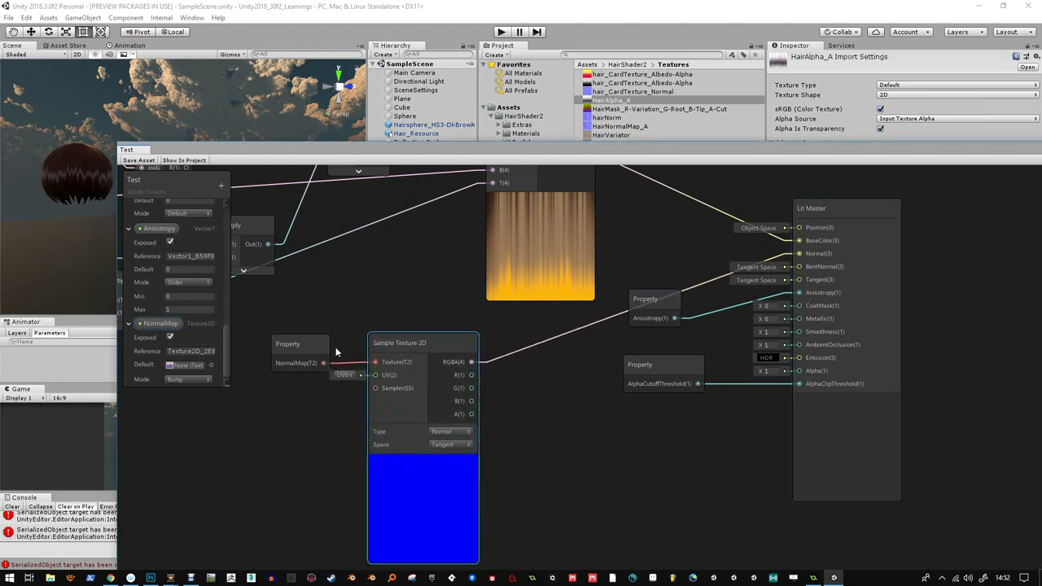
pyautogui.moveTo(318, 344); pyautogui.dragTo(325, 337)
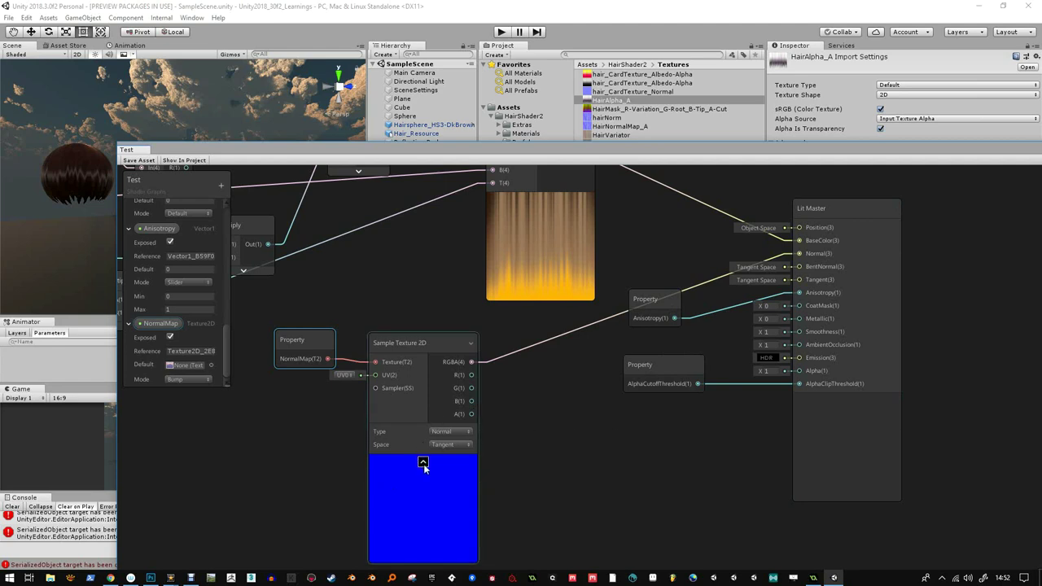
pyautogui.click(422, 463)
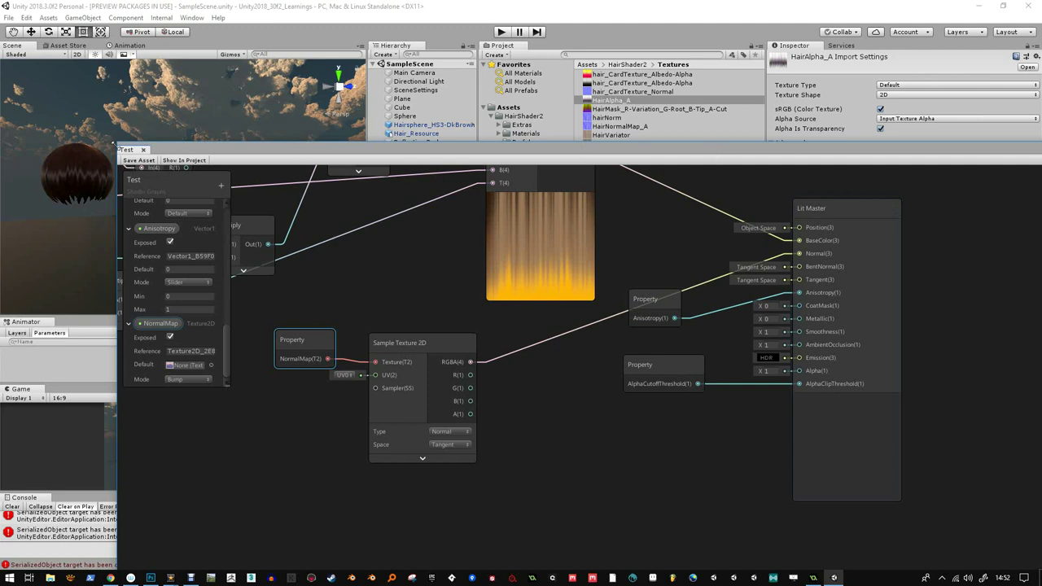
# - Save the shader graph and lower its window to reveal the scene
pyautogui.click(138, 160)
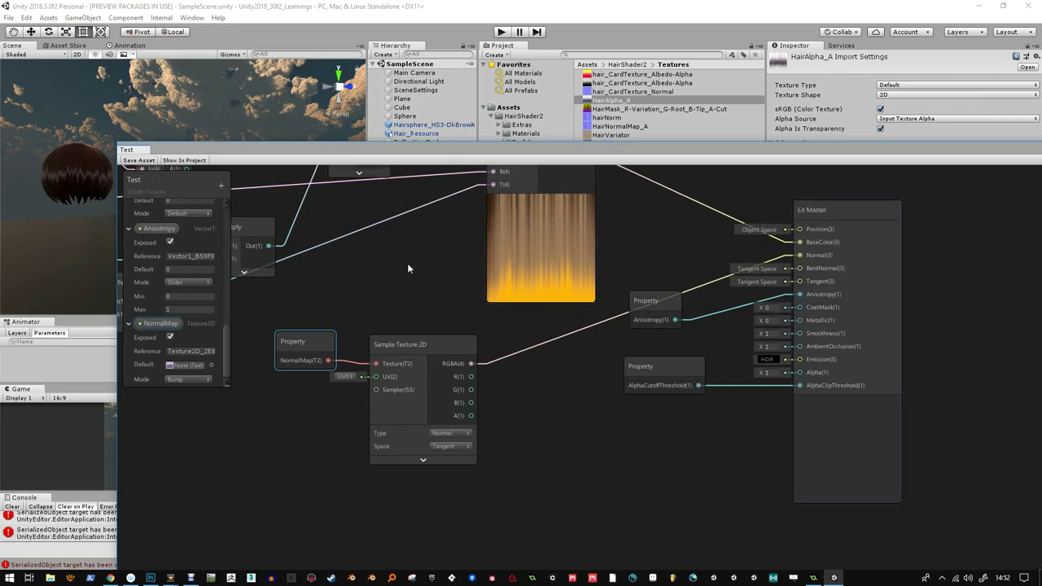
pyautogui.moveTo(407, 263); pyautogui.dragTo(419, 289, button='middle')
pyautogui.moveTo(354, 151); pyautogui.dragTo(345, 324)
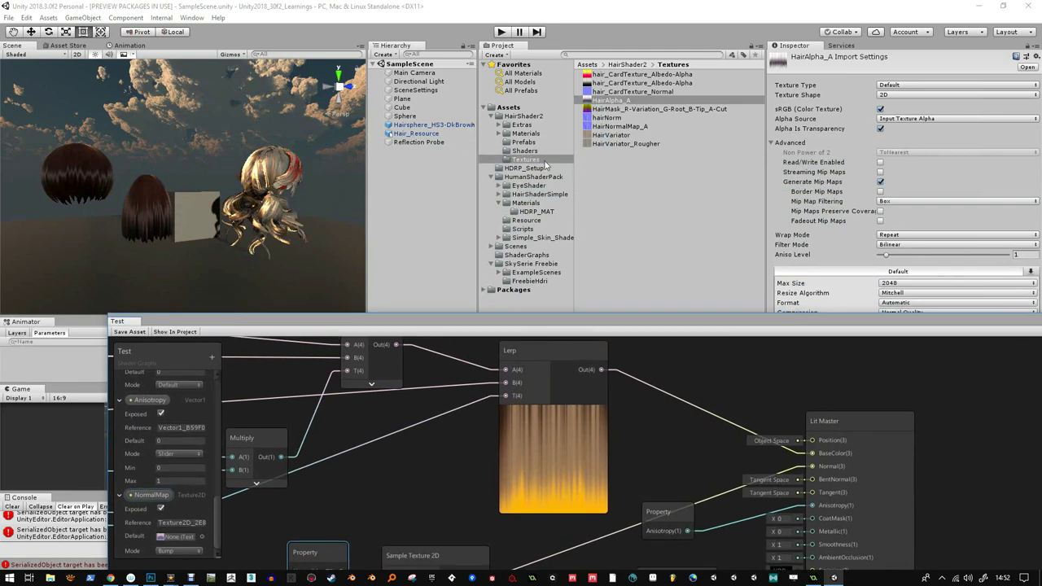
# - Create a new material named Aniso_Test_SG in the HDRP_MAT folder
pyautogui.click(543, 212)
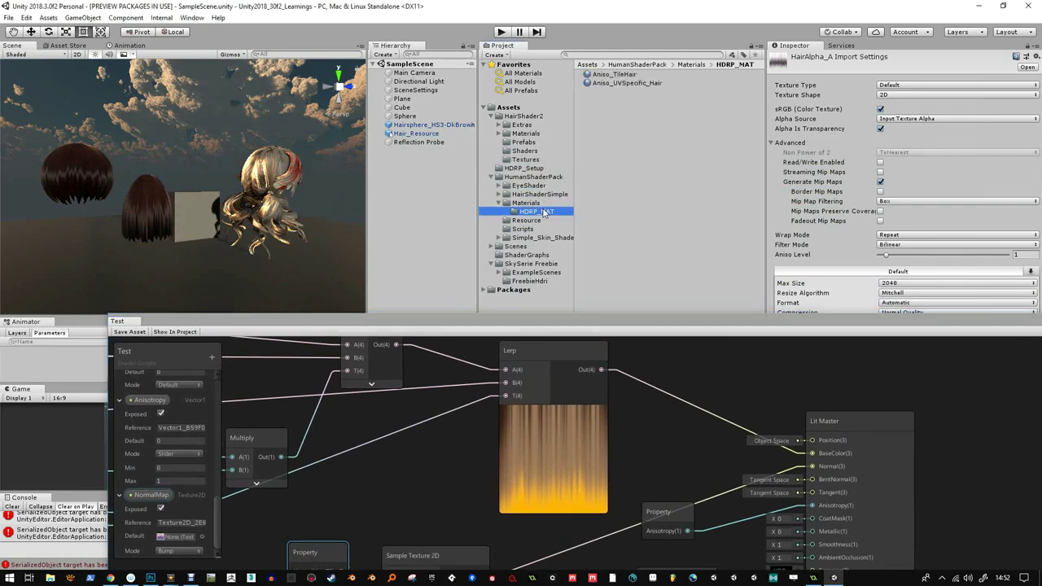
pyautogui.rightClick(620, 126)
pyautogui.moveTo(648, 131)
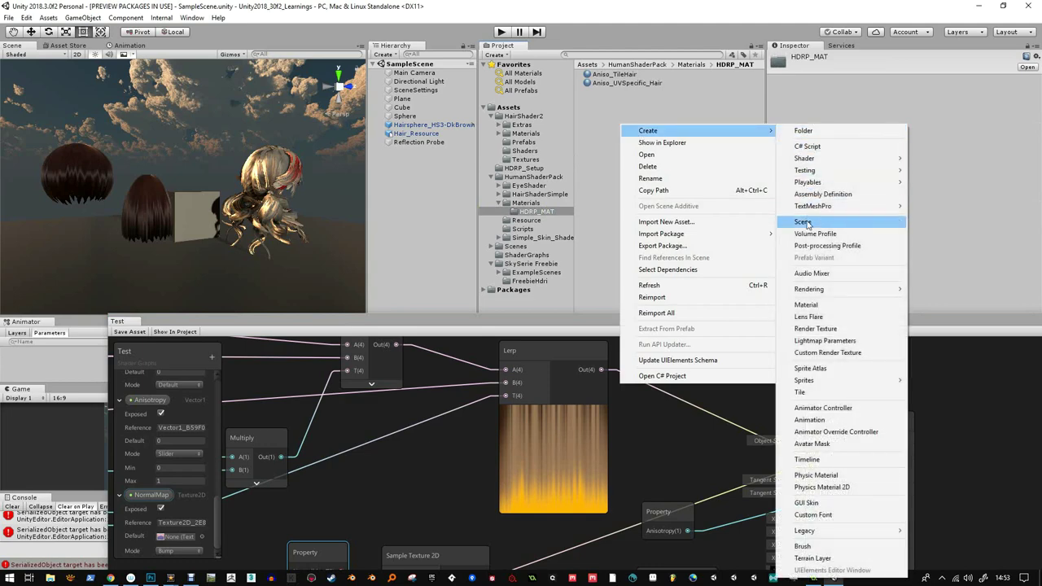
pyautogui.click(808, 305)
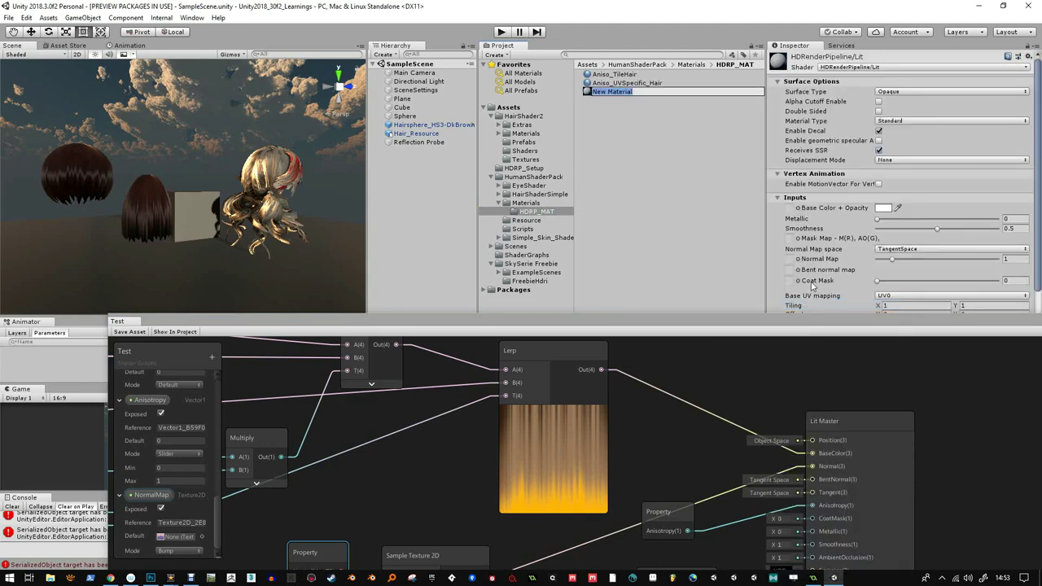
pyautogui.write('Ani')
pyautogui.write('so_Test_SG')
pyautogui.press('Return')
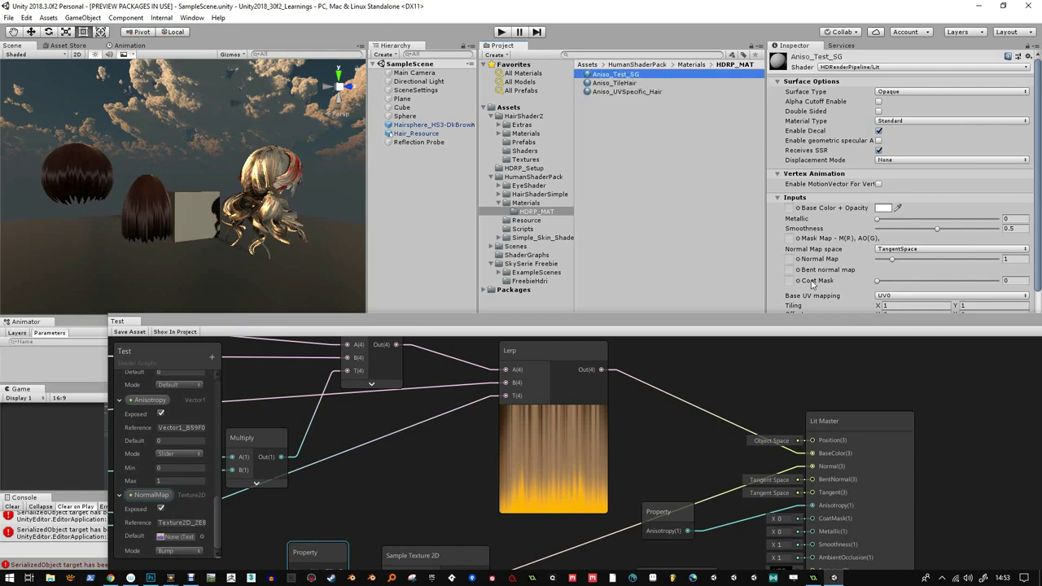
# - Set the Aniso_Test_SG material's shader to Shader Graphs/Test
pyautogui.click(851, 67)
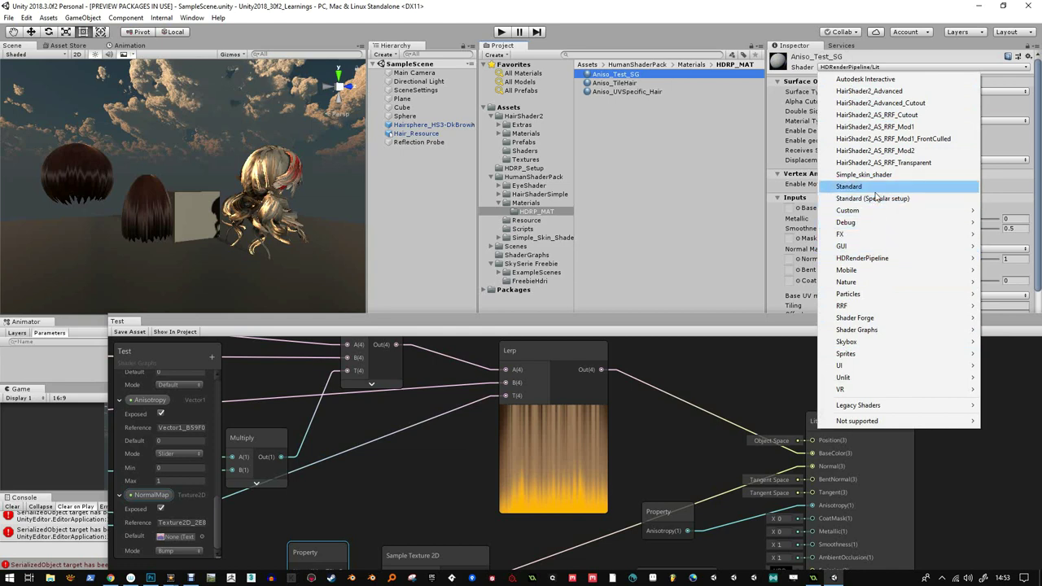
pyautogui.moveTo(869, 222)
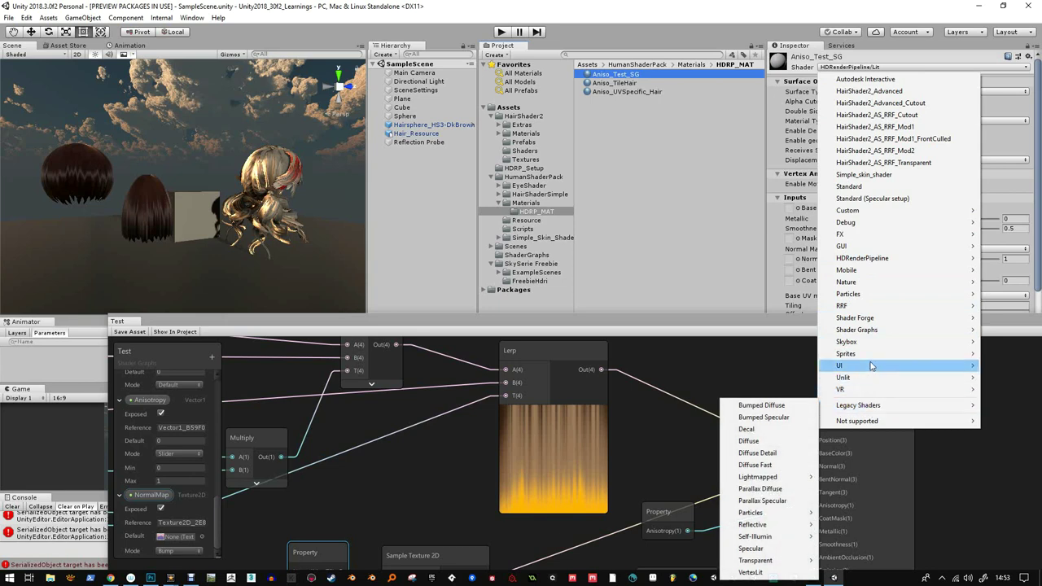
pyautogui.moveTo(873, 333)
pyautogui.click(791, 342)
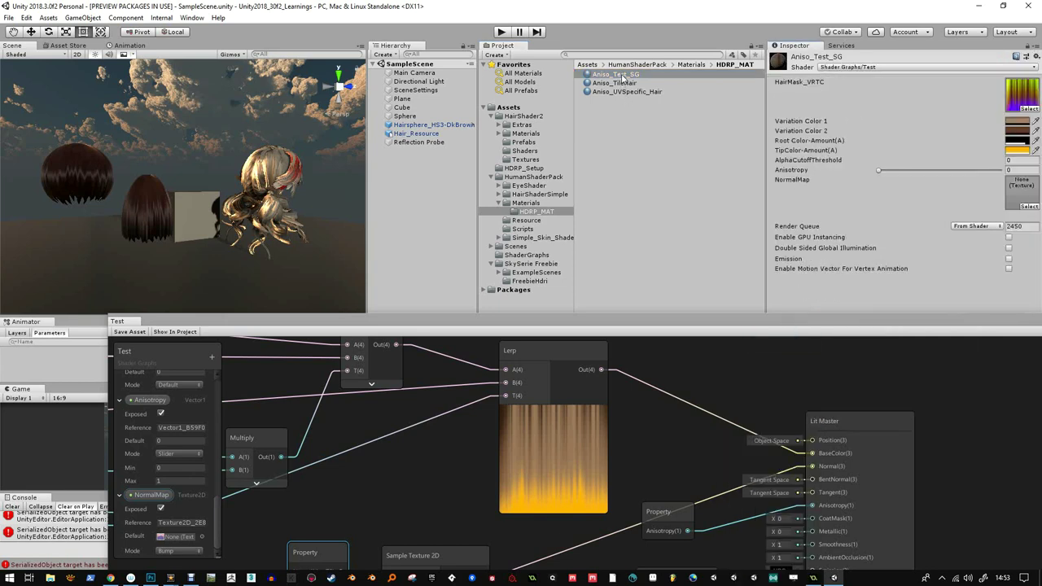
# - Apply Aniso_Test_SG to the middle hair mesh and assign hairNorm as its NormalMap
pyautogui.moveTo(623, 77); pyautogui.dragTo(146, 200)
pyautogui.moveTo(146, 200); pyautogui.dragTo(280, 210, button='right')
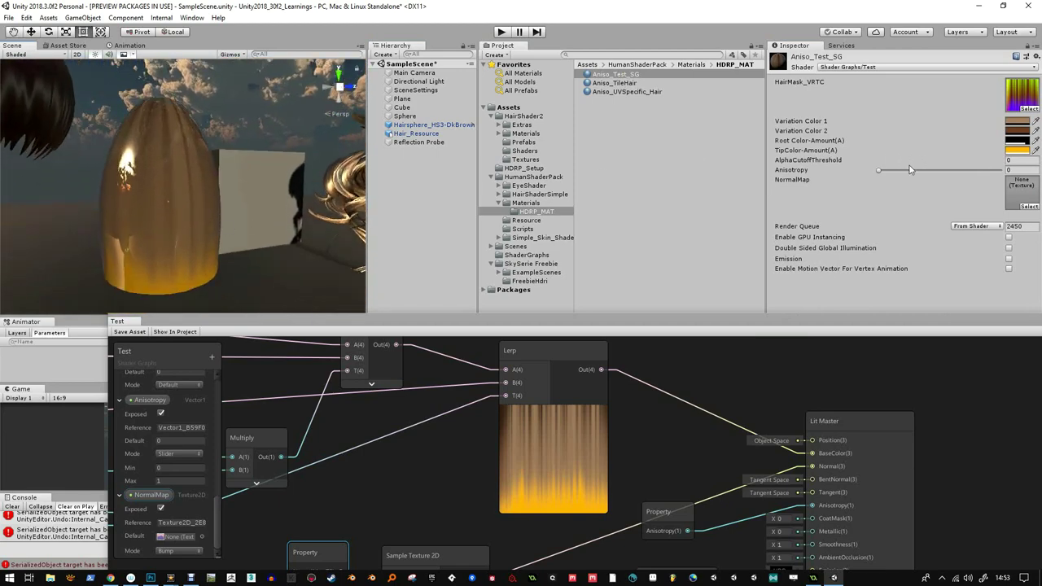
pyautogui.moveTo(910, 170)
pyautogui.mouseDown()
pyautogui.moveTo(918, 175)
pyautogui.moveTo(894, 176)
pyautogui.moveTo(953, 178)
pyautogui.moveTo(855, 176)
pyautogui.mouseUp()
pyautogui.click(1028, 206)
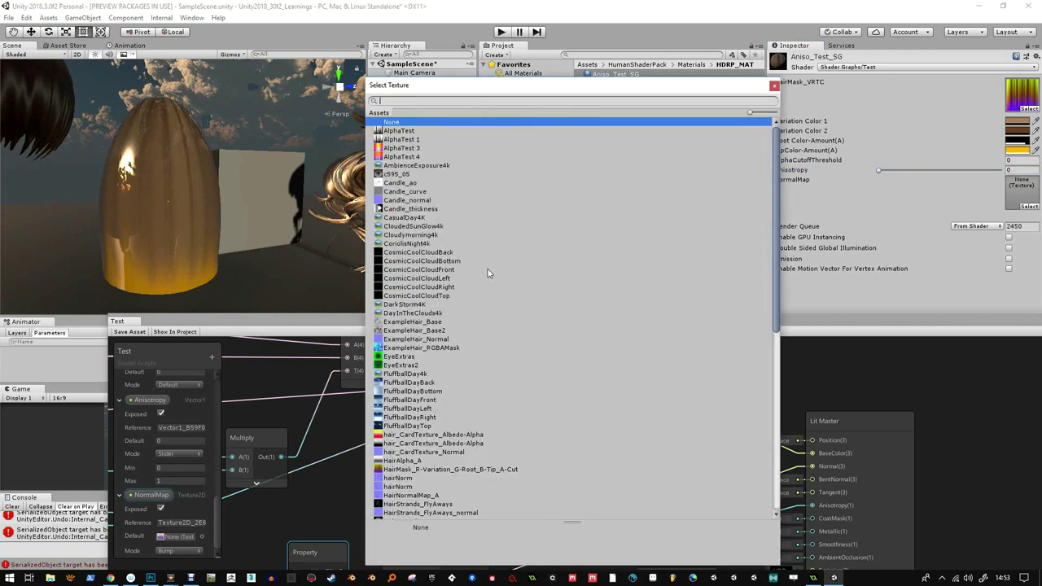
pyautogui.click(397, 480)
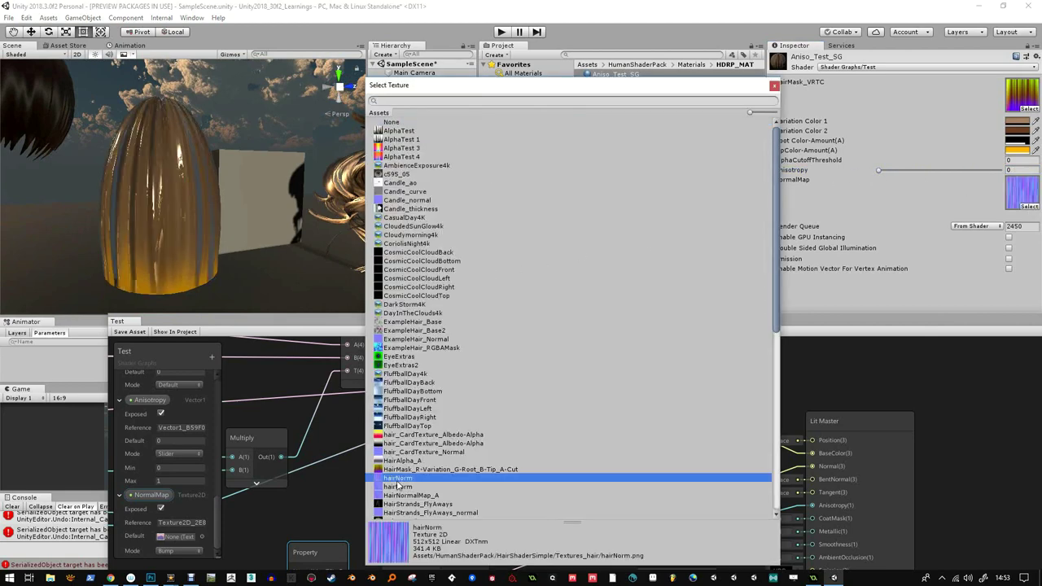
pyautogui.doubleClick(398, 481)
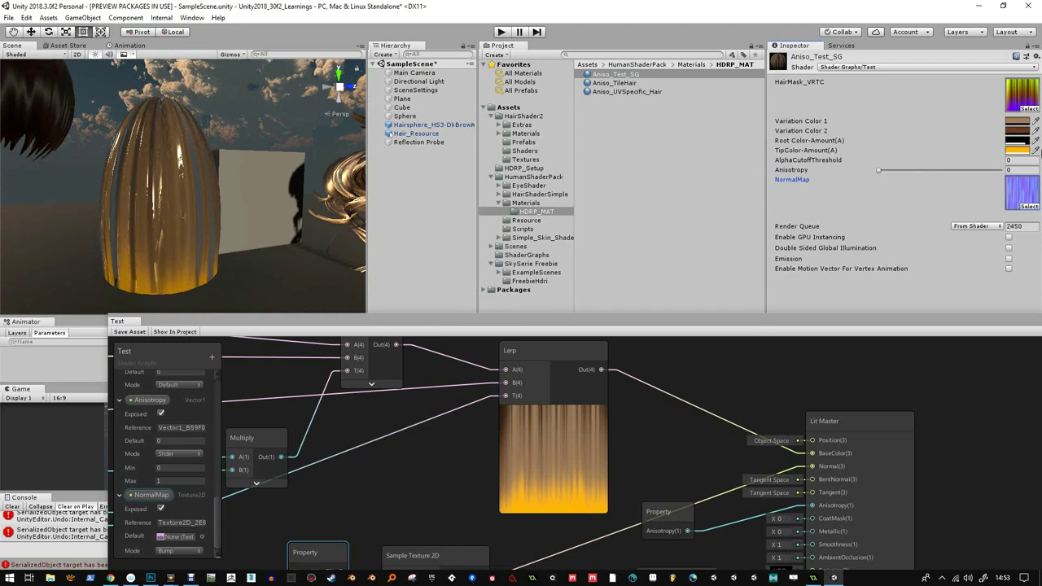
# - Set the material's Root Color to fully opaque black, alpha 255
pyautogui.click(1016, 140)
pyautogui.moveTo(507, 350); pyautogui.dragTo(535, 336)
pyautogui.click(487, 393)
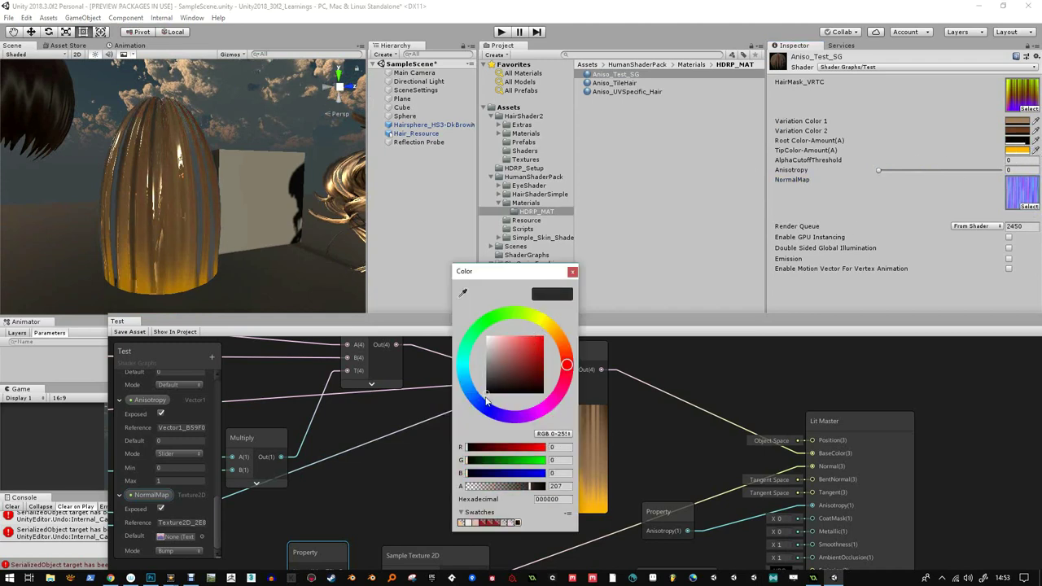
pyautogui.moveTo(529, 486); pyautogui.dragTo(555, 487)
pyautogui.click(572, 271)
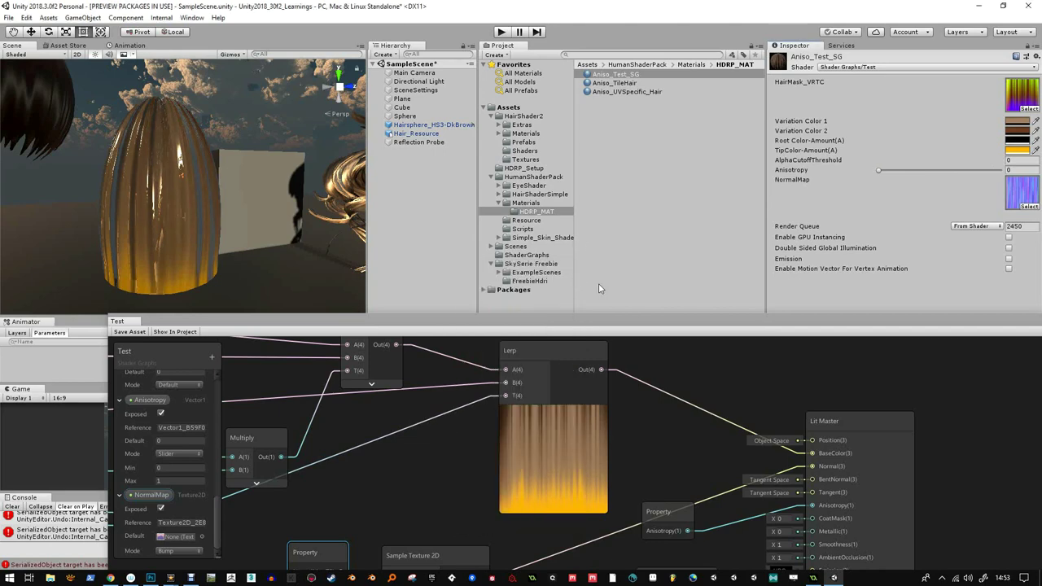
pyautogui.moveTo(570, 322); pyautogui.dragTo(518, 169)
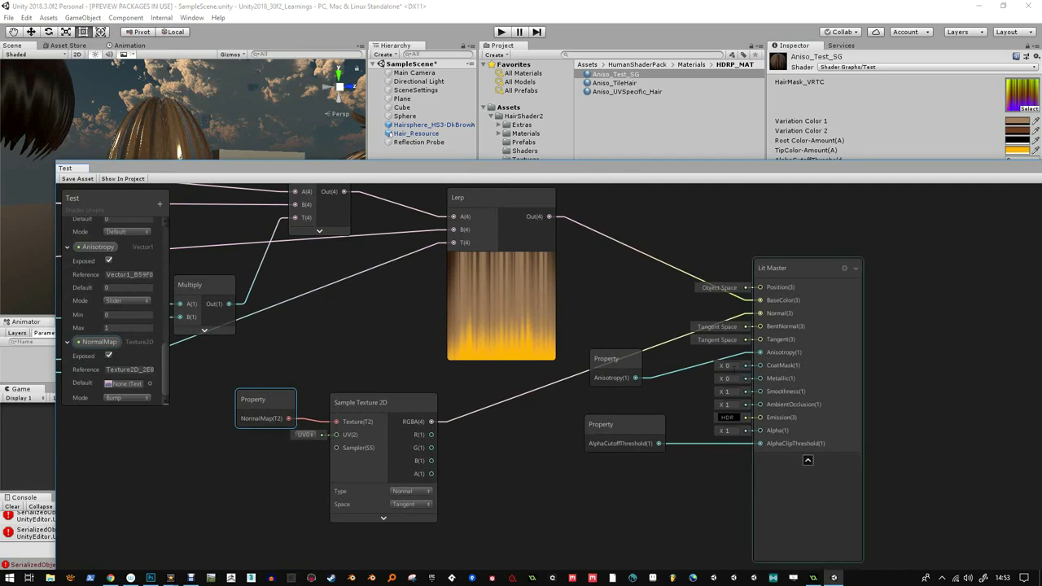
# - Add a Vector1 property named Smoothness in Slider mode and place it on the graph
pyautogui.click(160, 206)
pyautogui.click(195, 211)
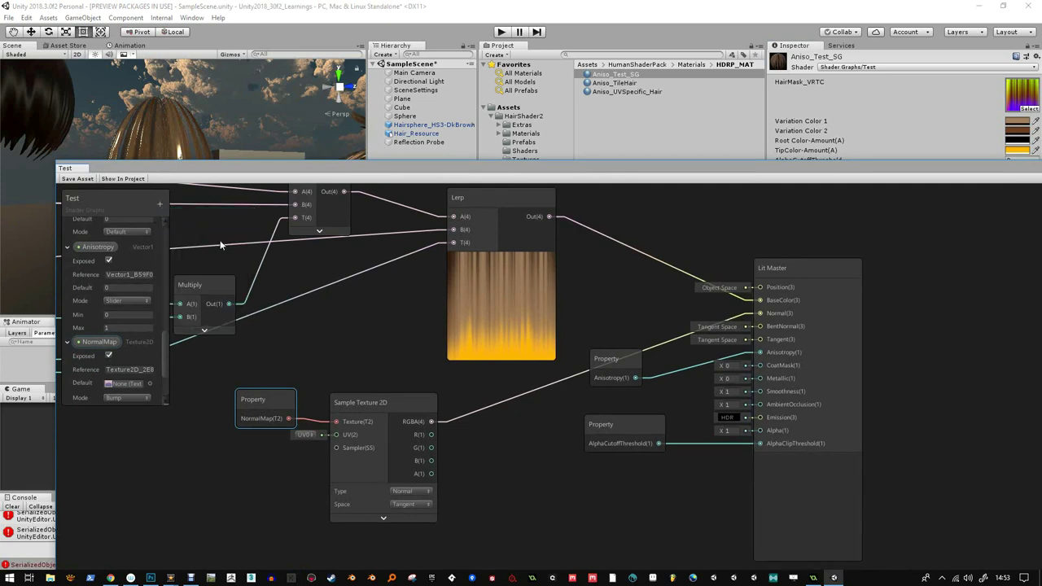
pyautogui.scroll(-2, 145, 336)
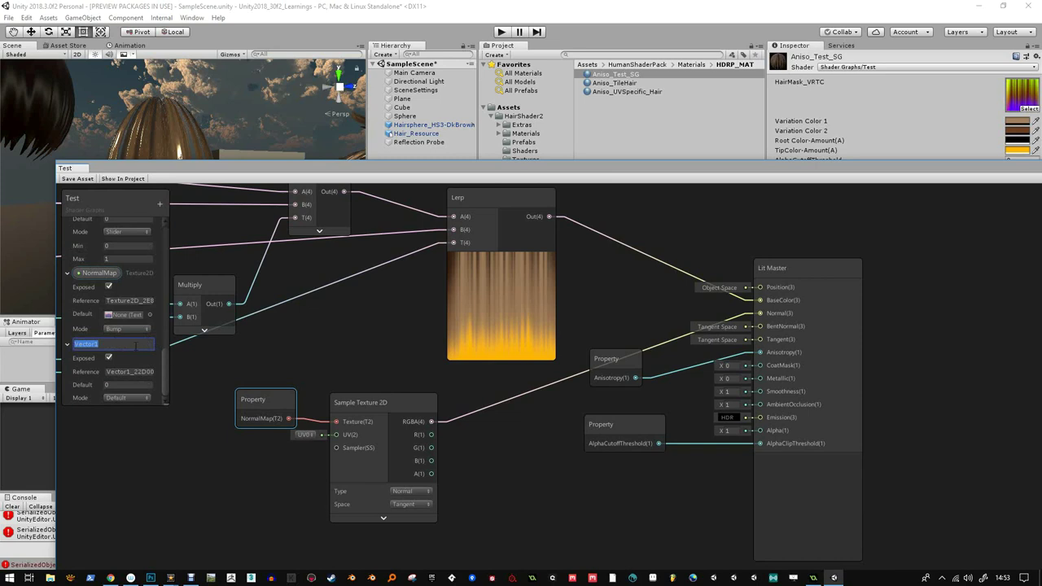
pyautogui.write('Smoothness')
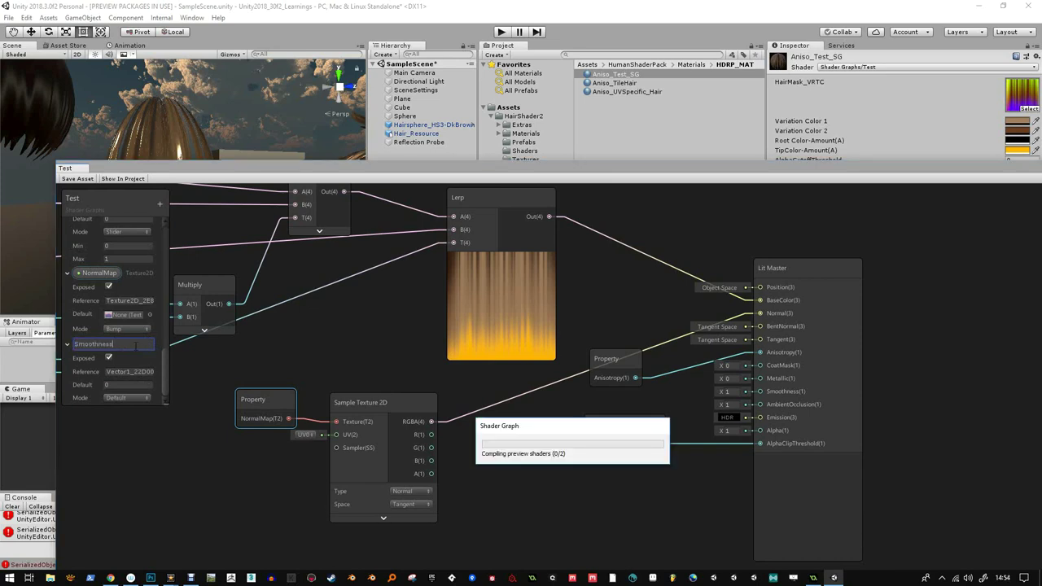
pyautogui.press('Return')
pyautogui.click(127, 397)
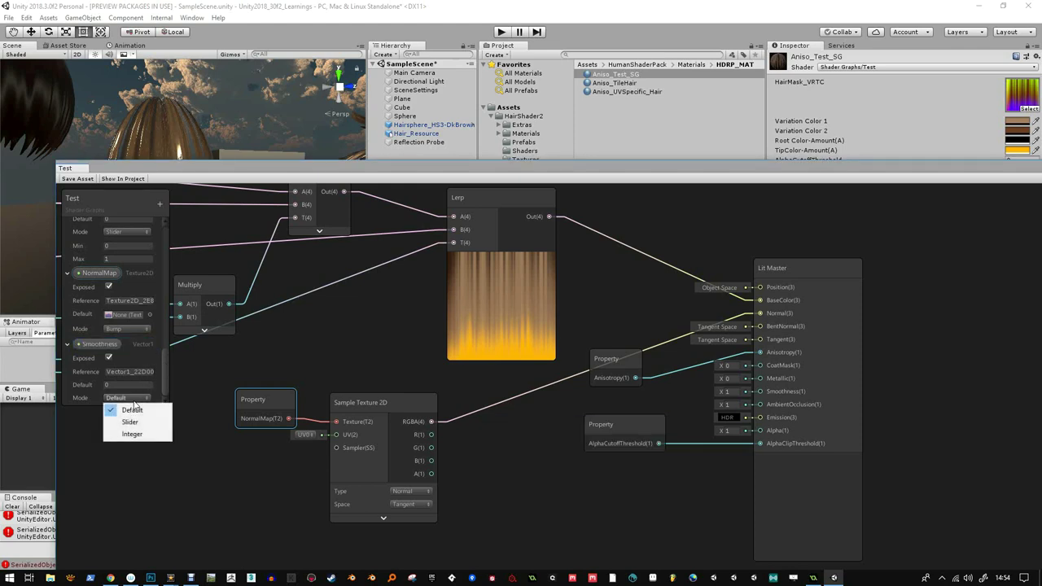
pyautogui.click(132, 423)
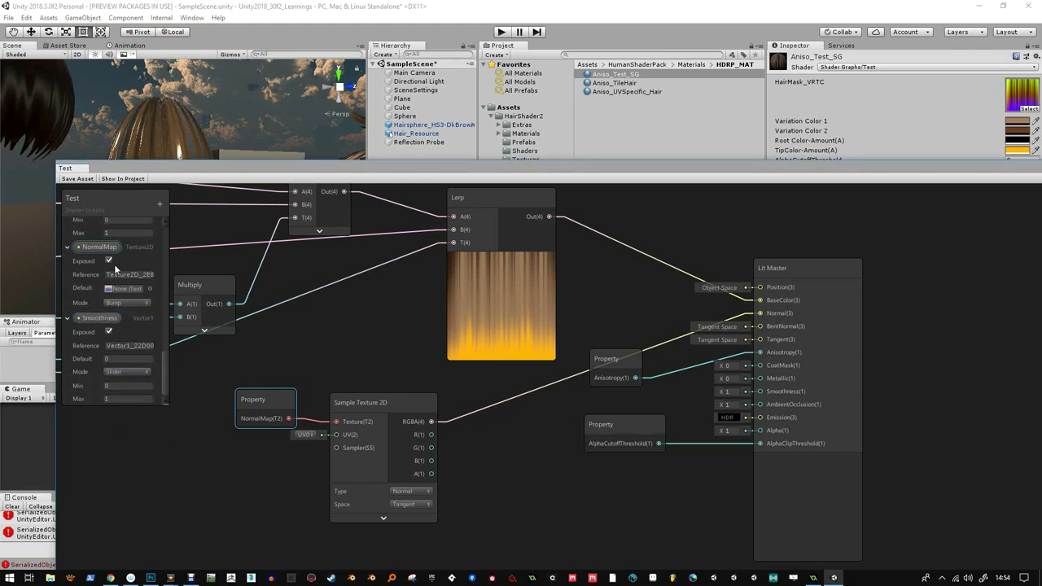
pyautogui.click(103, 318)
pyautogui.moveTo(638, 487); pyautogui.dragTo(761, 392)
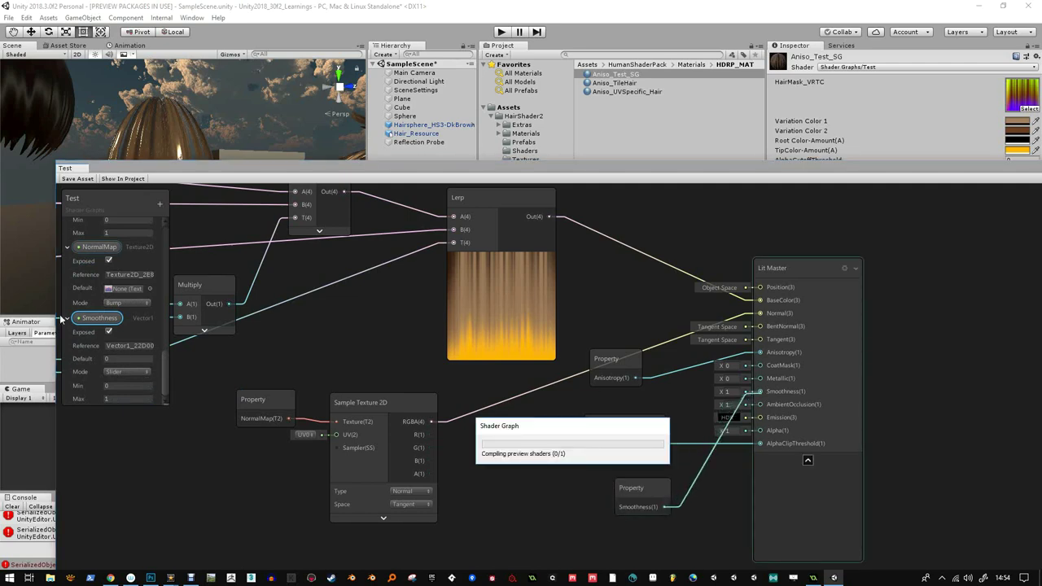
# - Collapse all blackboard property foldouts and move NormalMap up under HairMask_VRTC
pyautogui.click(67, 318)
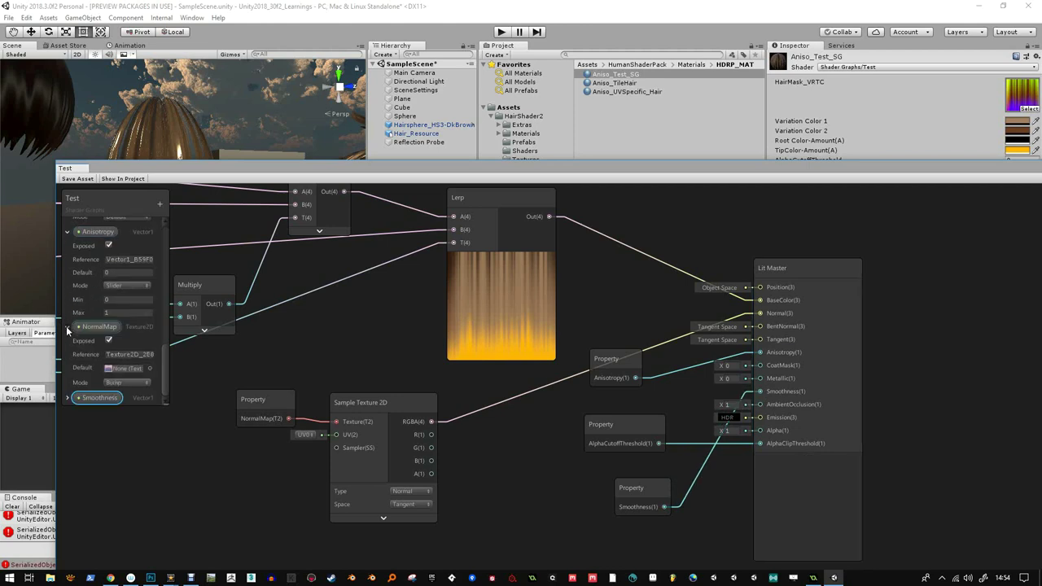
pyautogui.click(67, 326)
pyautogui.click(67, 286)
pyautogui.click(65, 227)
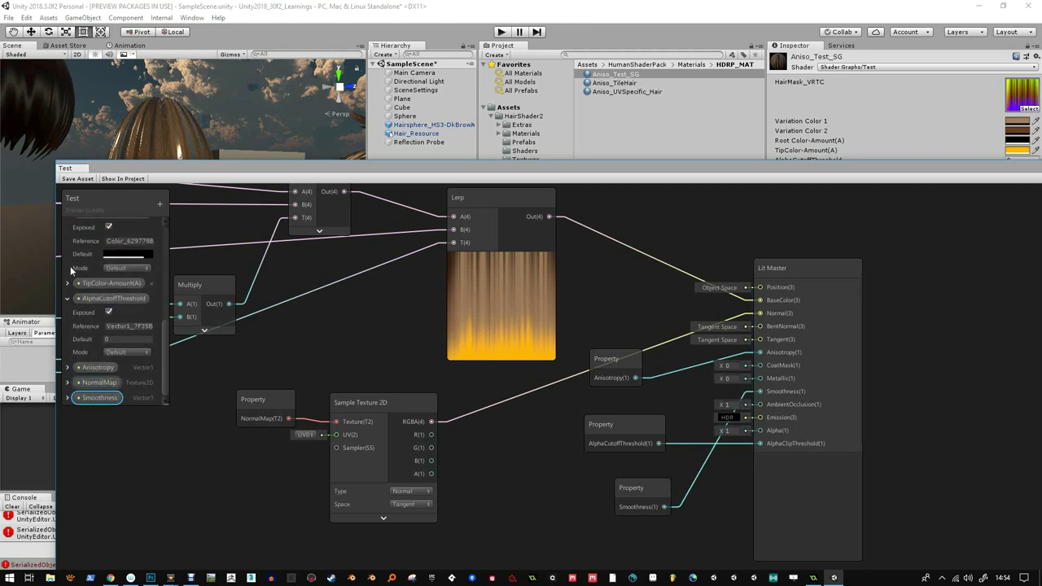
pyautogui.click(68, 297)
pyautogui.click(68, 267)
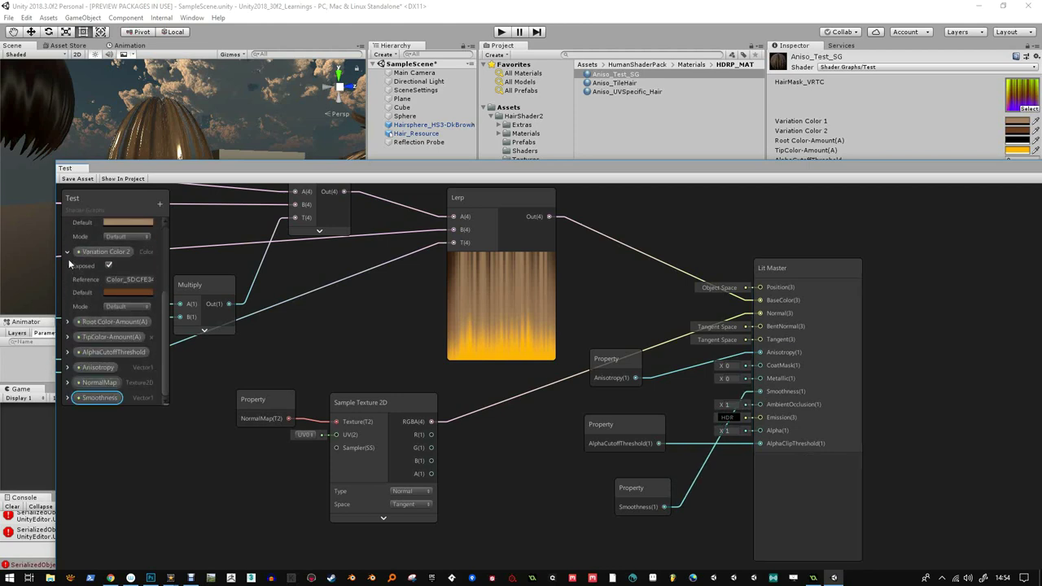
pyautogui.click(66, 251)
pyautogui.click(67, 237)
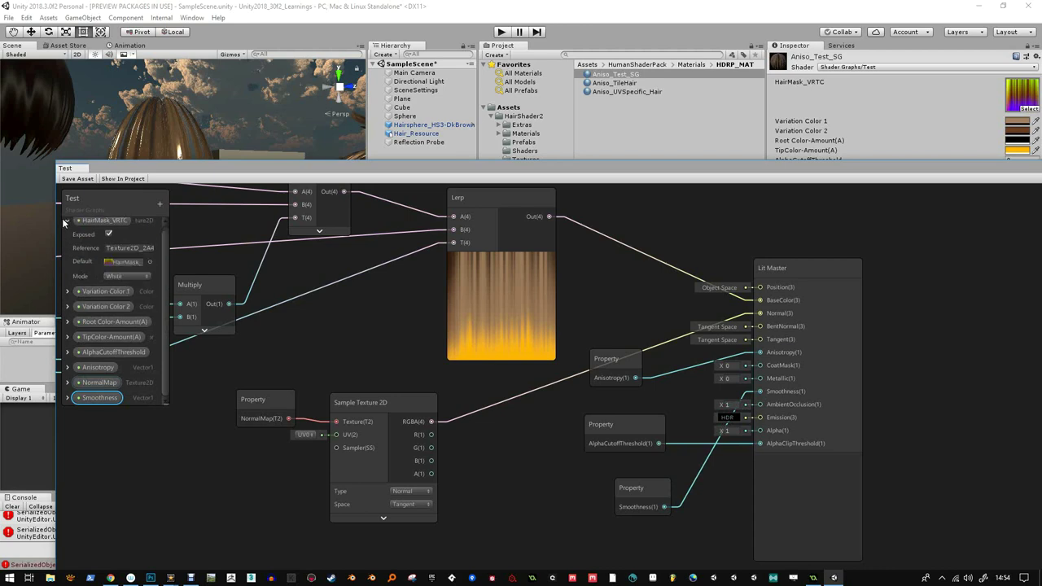
pyautogui.click(65, 219)
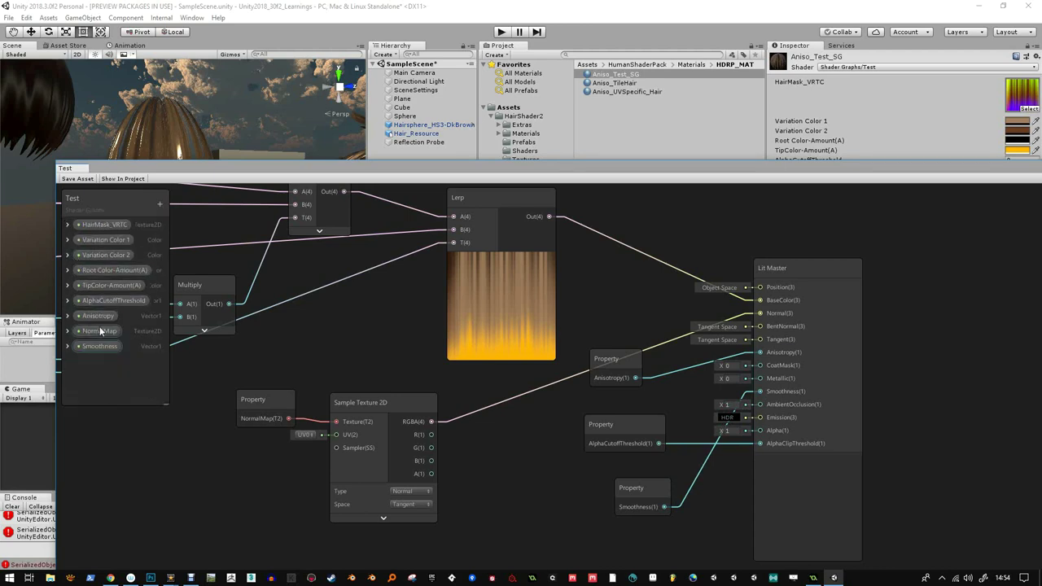
pyautogui.moveTo(95, 346); pyautogui.dragTo(97, 233)
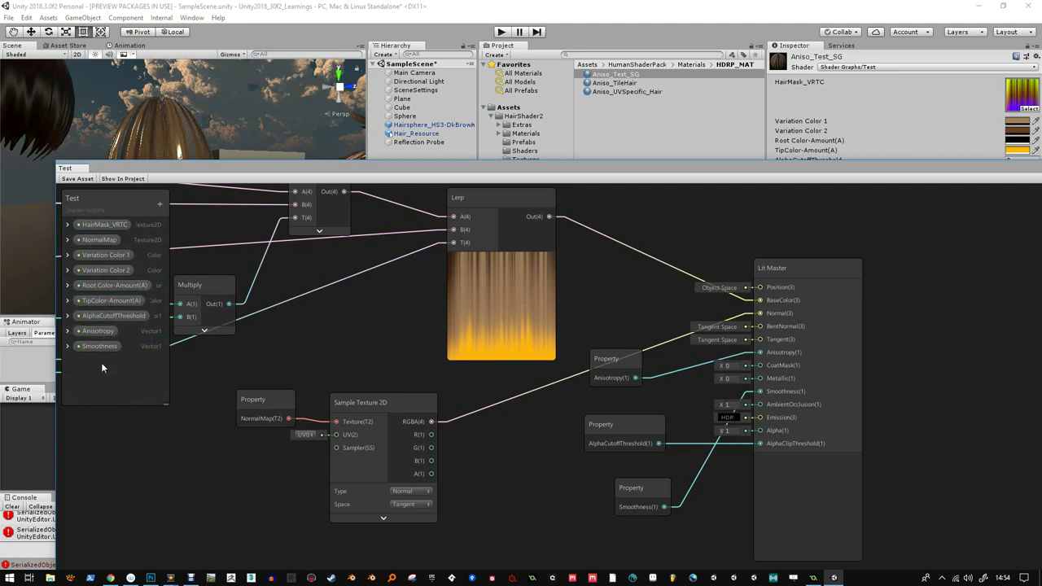
# - Save the graph and raise the material's Smoothness slider to about 0.512
pyautogui.click(77, 179)
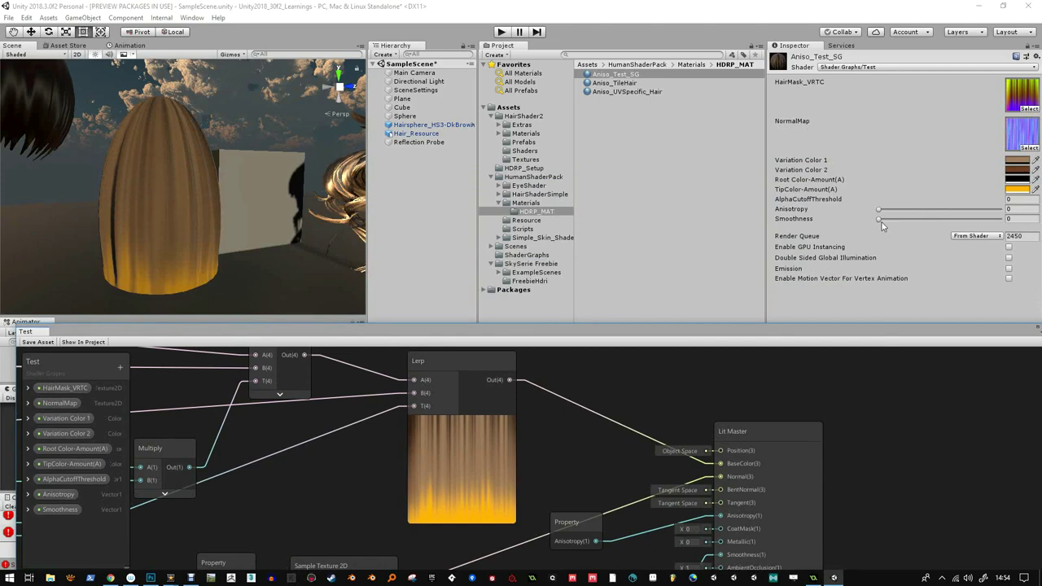
pyautogui.moveTo(881, 222); pyautogui.dragTo(940, 221)
pyautogui.moveTo(609, 337); pyautogui.dragTo(732, 272)
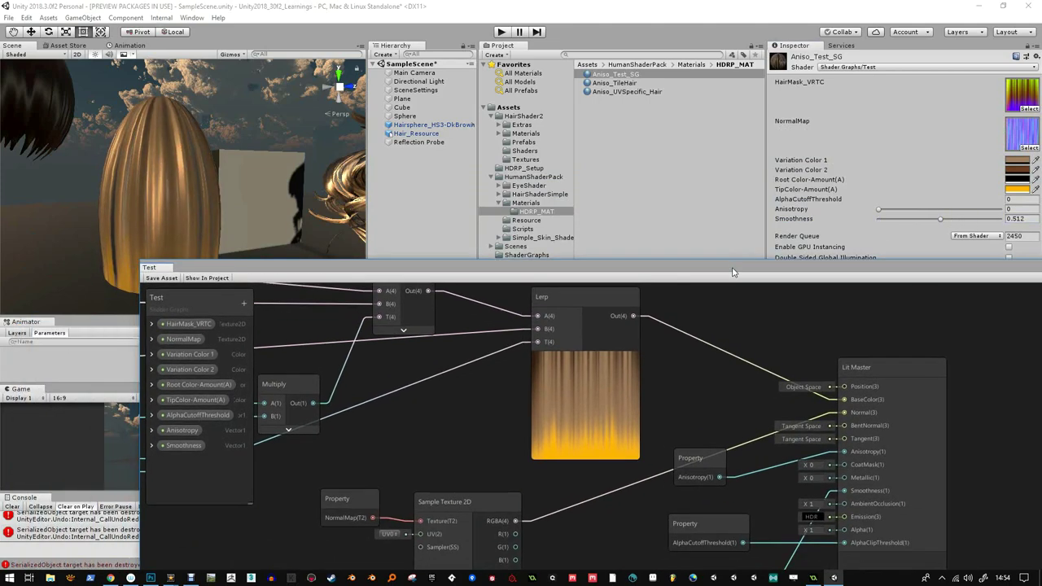
pyautogui.scroll(-5, 431, 401)
pyautogui.moveTo(431, 401); pyautogui.dragTo(426, 337, button='middle')
pyautogui.scroll(5, 445, 391)
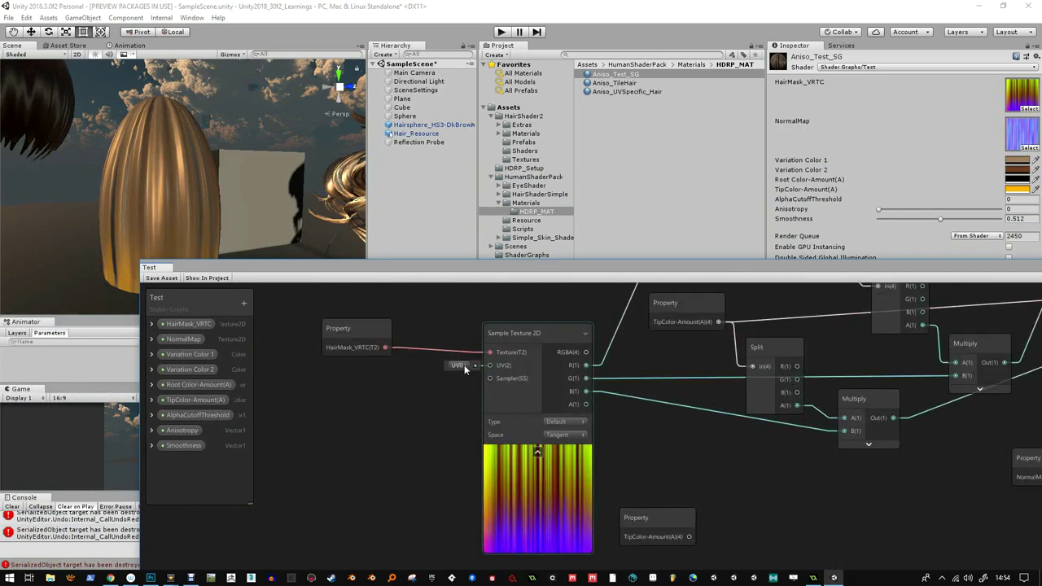
# - Add a Tiling And Offset node, found by searching 'tile', beside the hair mask sampler
pyautogui.click(460, 365)
pyautogui.click(376, 385)
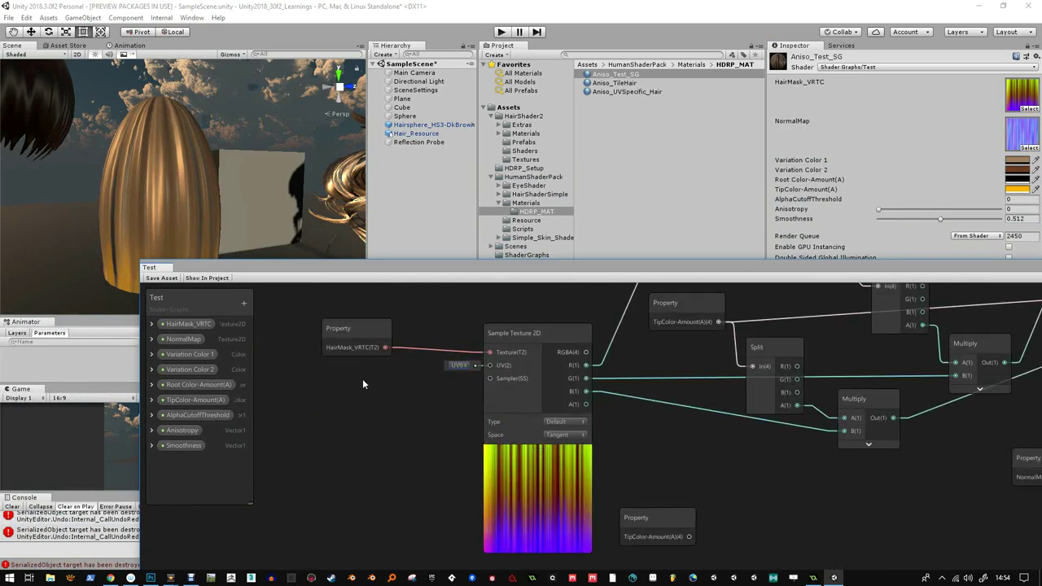
pyautogui.rightClick(363, 384)
pyautogui.click(382, 387)
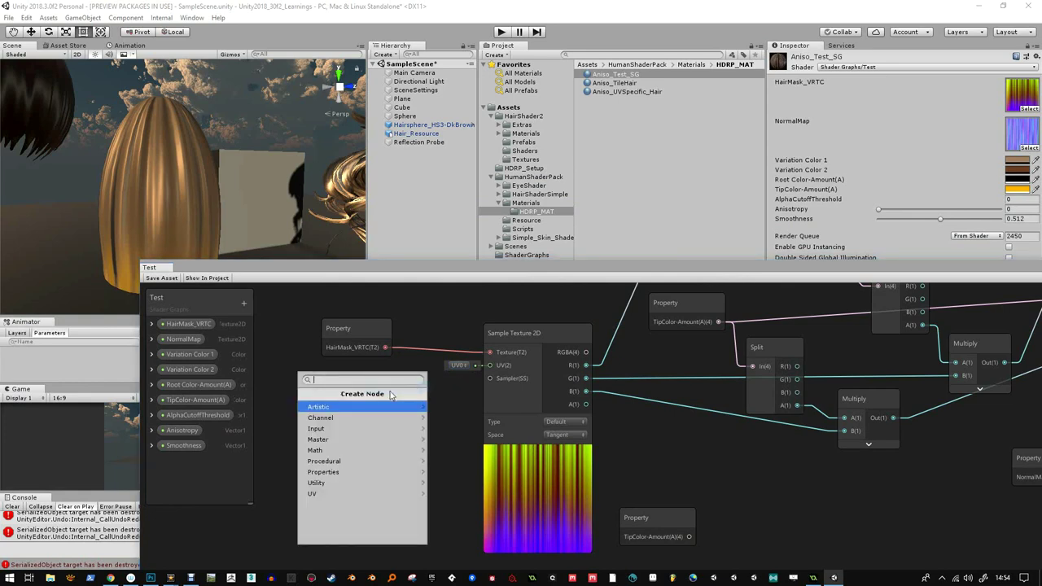
pyautogui.write('tile')
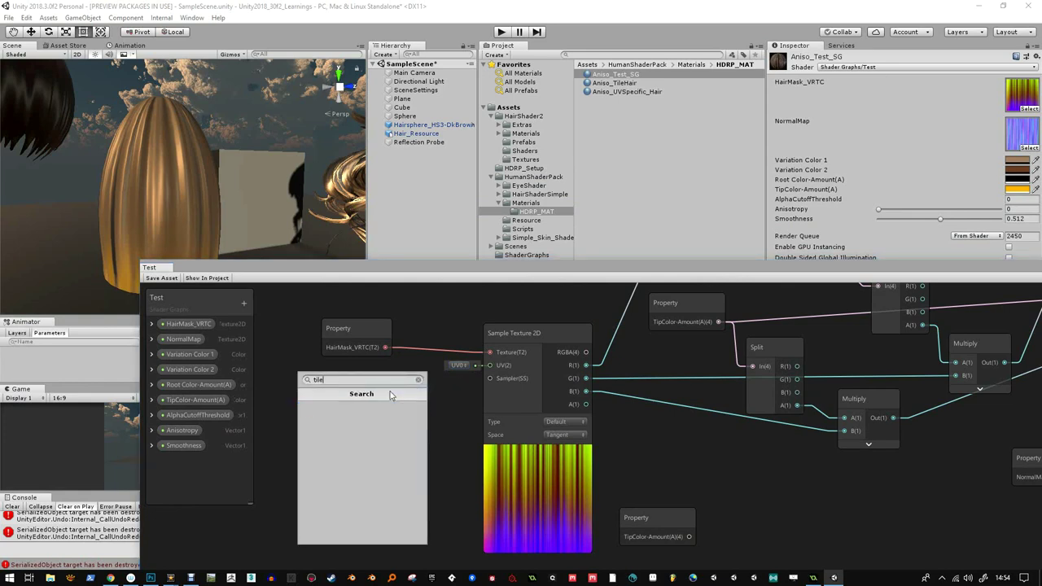
pyautogui.click(362, 402)
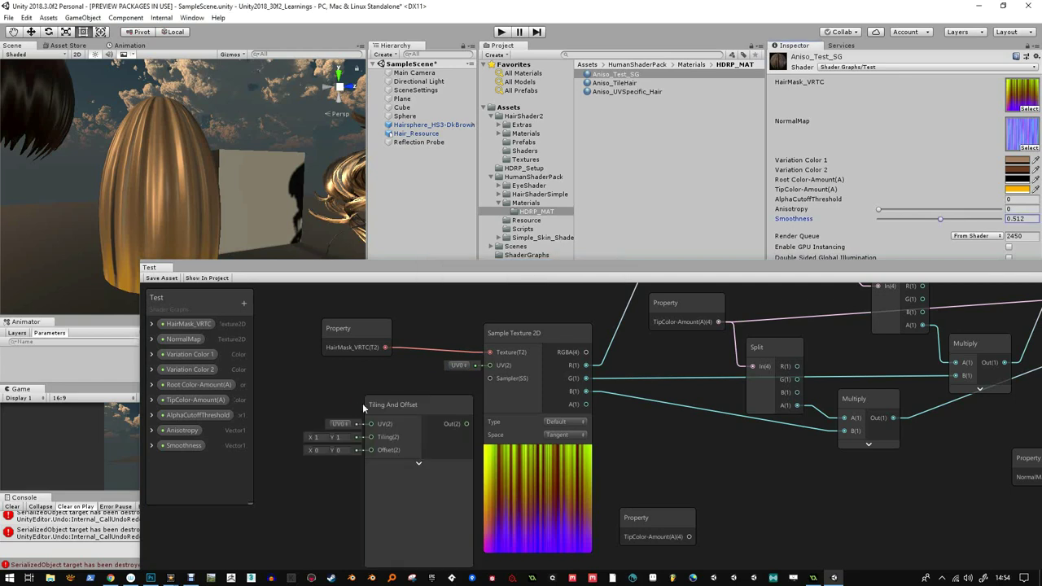
pyautogui.moveTo(385, 385); pyautogui.dragTo(544, 362, button='middle')
# - Add a Vector2 property named Tiling X/Y with default values X 1, Y 1
pyautogui.moveTo(558, 379); pyautogui.dragTo(424, 377)
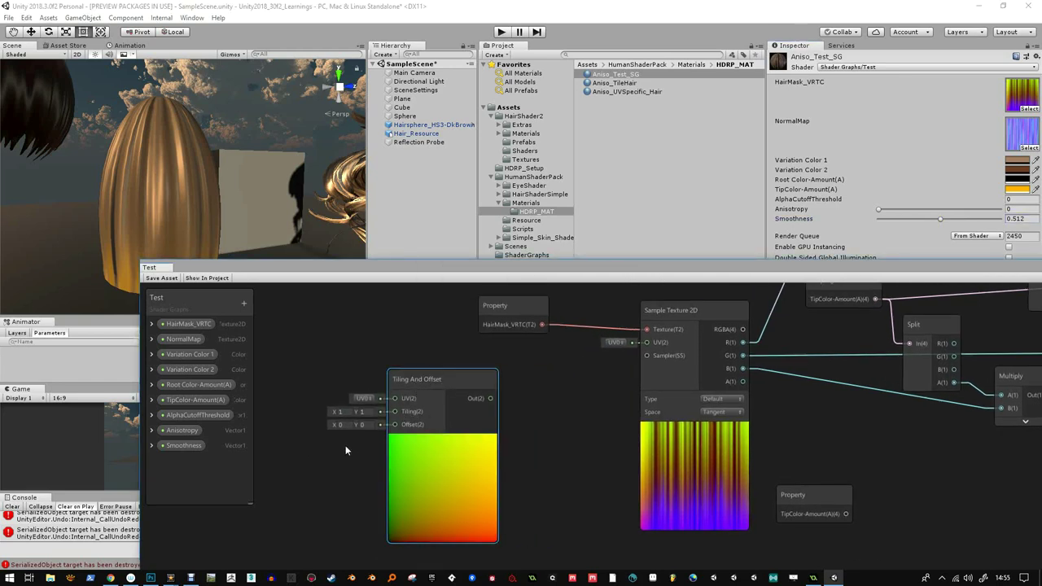
pyautogui.moveTo(345, 445); pyautogui.dragTo(438, 445, button='middle')
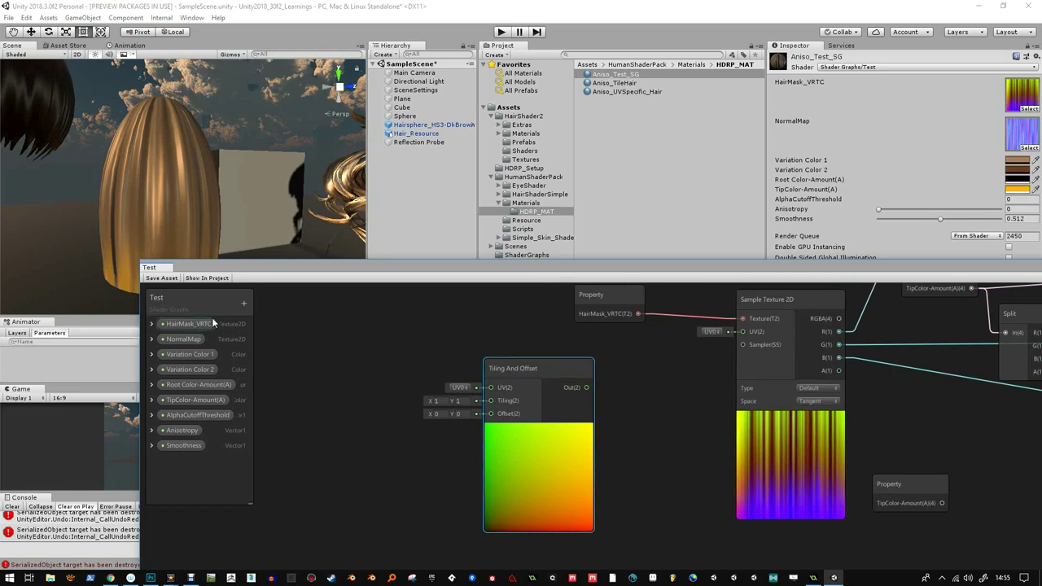
pyautogui.click(243, 304)
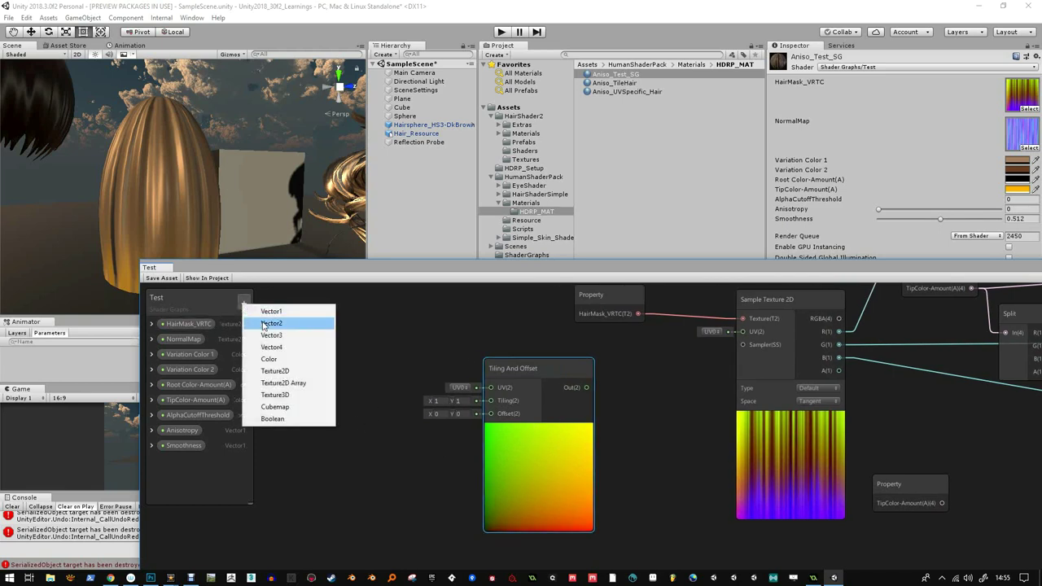
pyautogui.click(263, 324)
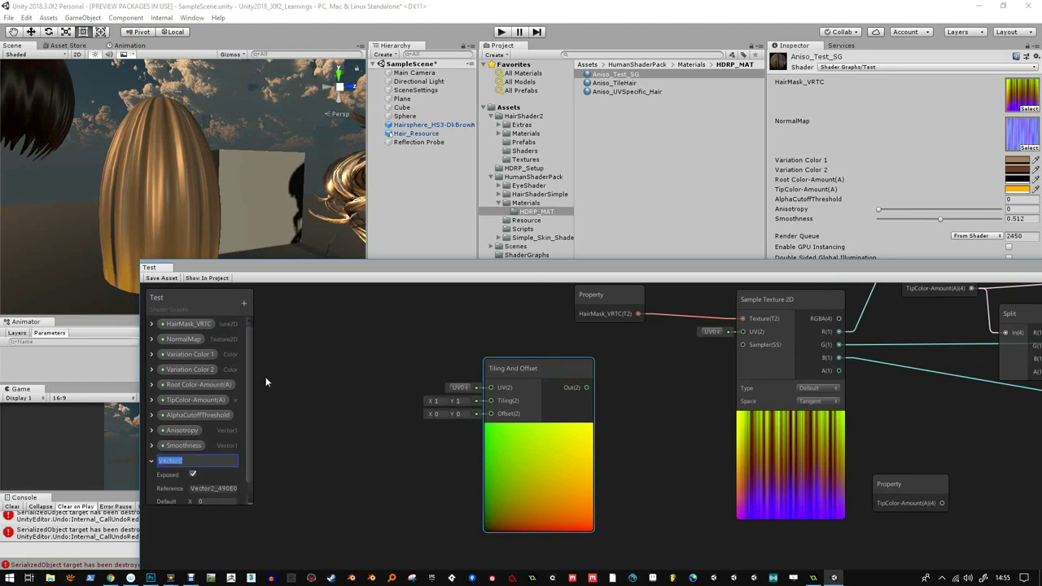
pyautogui.write('Tiling X/Y')
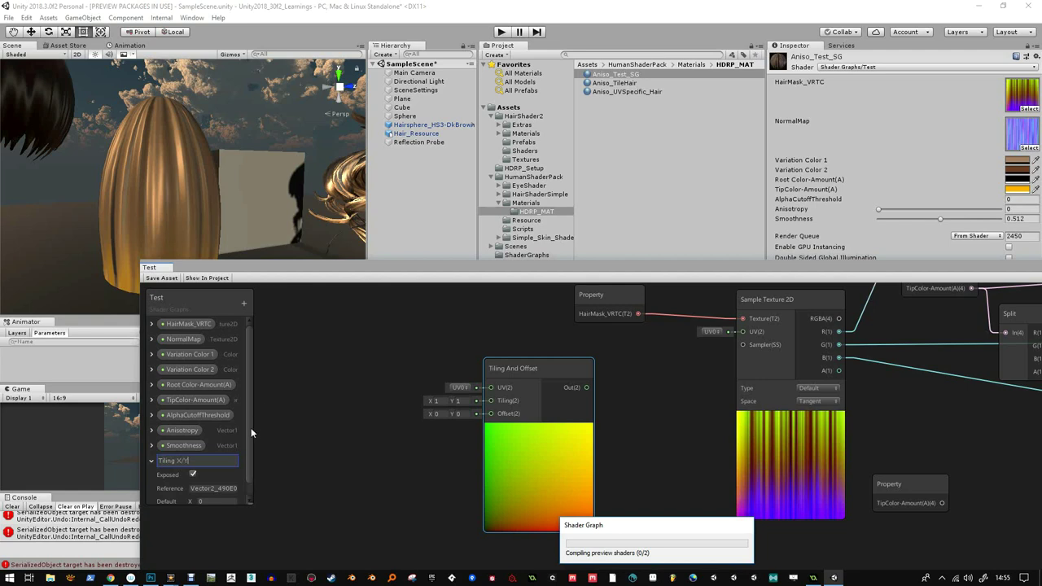
pyautogui.moveTo(247, 452); pyautogui.dragTo(244, 480)
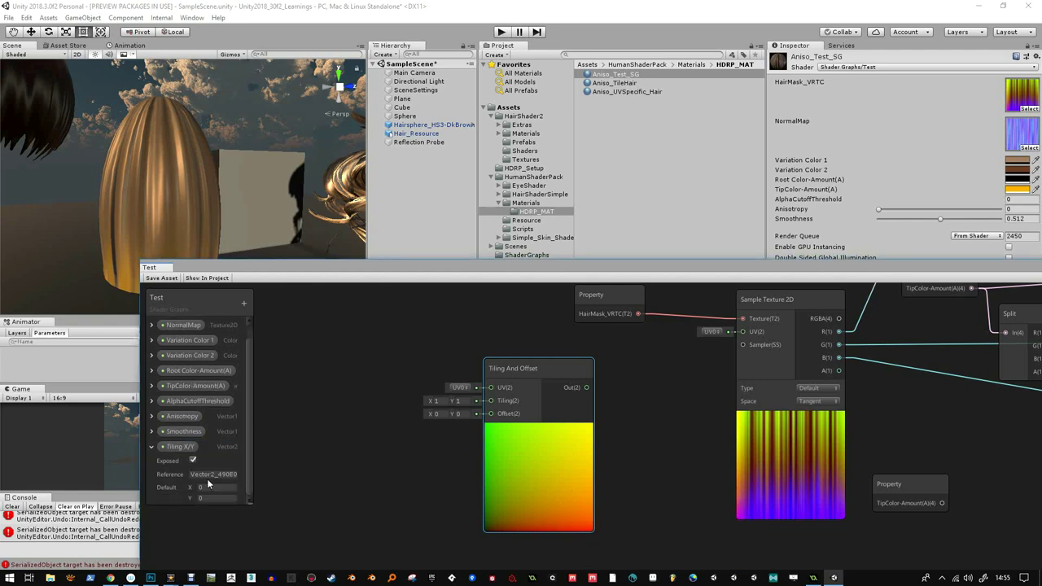
pyautogui.click(208, 486)
pyautogui.write('1')
pyautogui.click(200, 496)
pyautogui.write('1')
pyautogui.press('Tab')
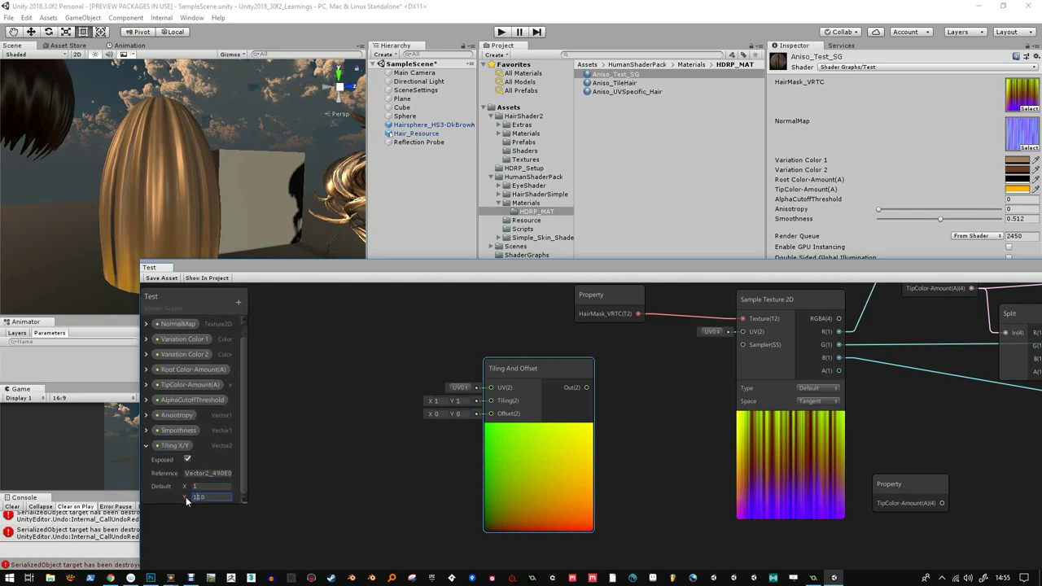
pyautogui.write('1')
# - Wire Tiling X/Y into Tiling And Offset's Tiling, and its output into the mask sampler's UV
pyautogui.moveTo(174, 445); pyautogui.dragTo(490, 401)
pyautogui.moveTo(353, 425); pyautogui.dragTo(385, 377)
pyautogui.moveTo(414, 468); pyautogui.dragTo(349, 472, button='middle')
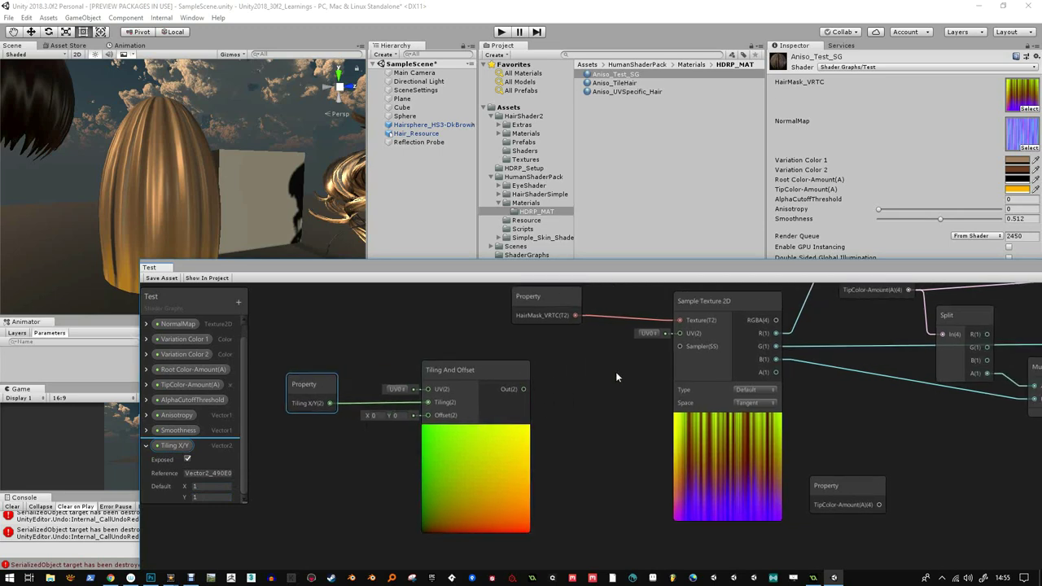
pyautogui.moveTo(569, 379); pyautogui.dragTo(563, 391, button='middle')
pyautogui.moveTo(518, 402); pyautogui.dragTo(671, 346)
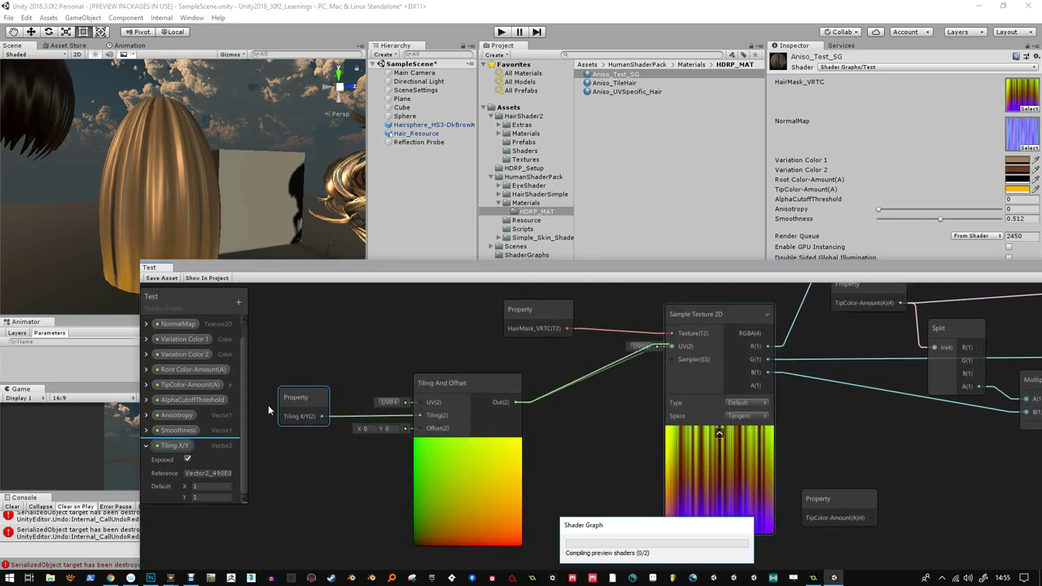
pyautogui.scroll(-6, 551, 437)
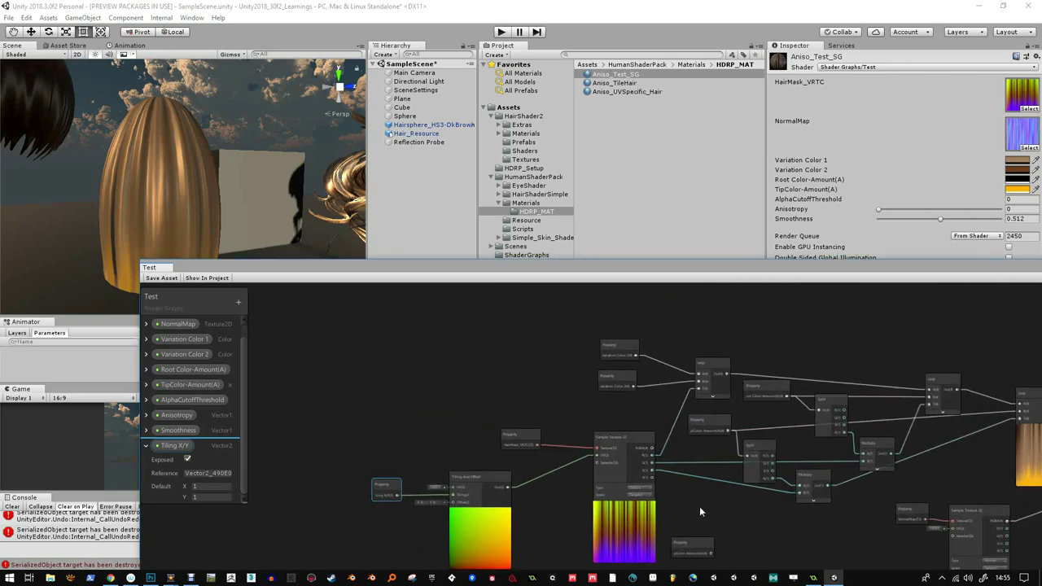
# - Rename Tiling X/Y to Mask Tiling X/Y and expose it on the material
pyautogui.moveTo(699, 506); pyautogui.dragTo(687, 406, button='middle')
pyautogui.scroll(2, 952, 430)
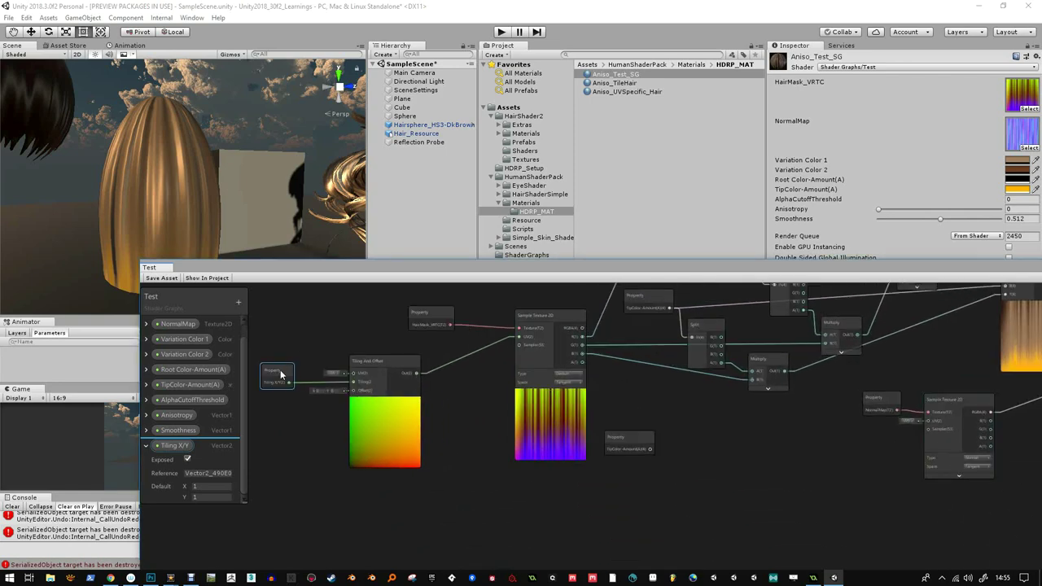
pyautogui.click(171, 444)
pyautogui.doubleClick(173, 446)
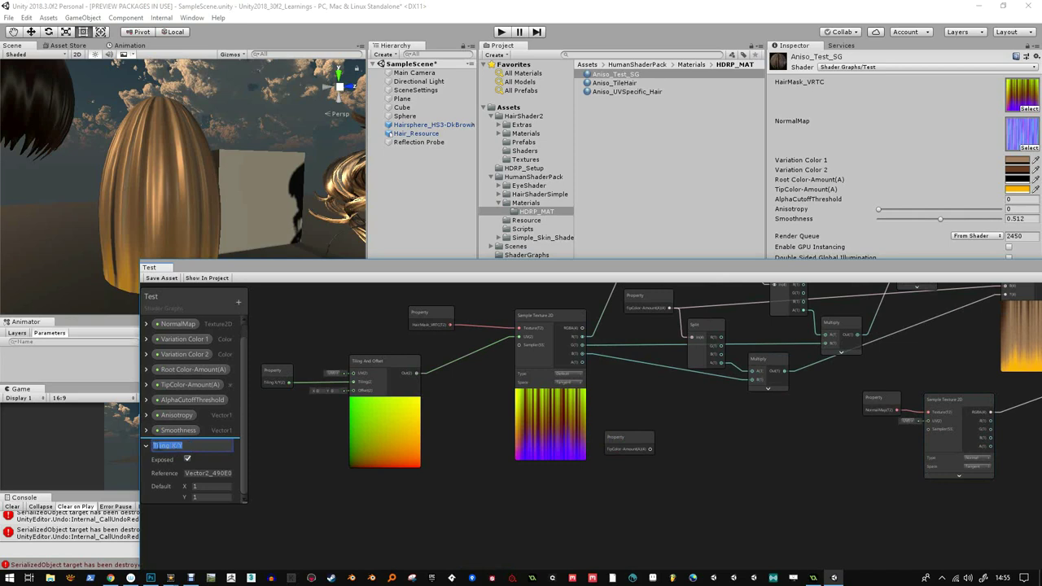
pyautogui.press('Home')
pyautogui.write('Mask')
pyautogui.press('Return')
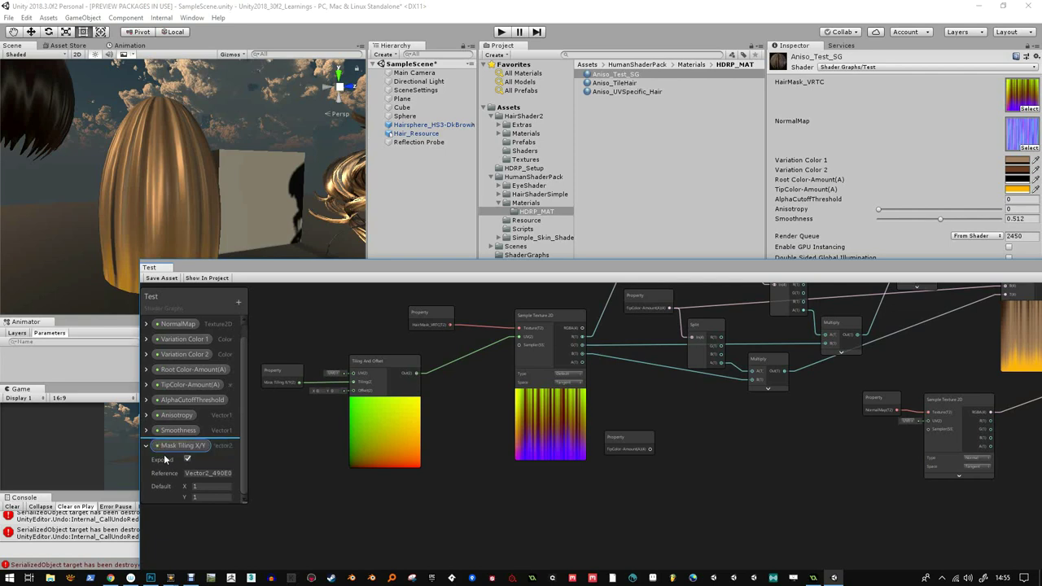
pyautogui.click(188, 459)
# - Add a Vector2 property Normal Tiling X/Y with default 1, 1 and place it on the graph
pyautogui.click(238, 302)
pyautogui.click(252, 321)
pyautogui.write('No')
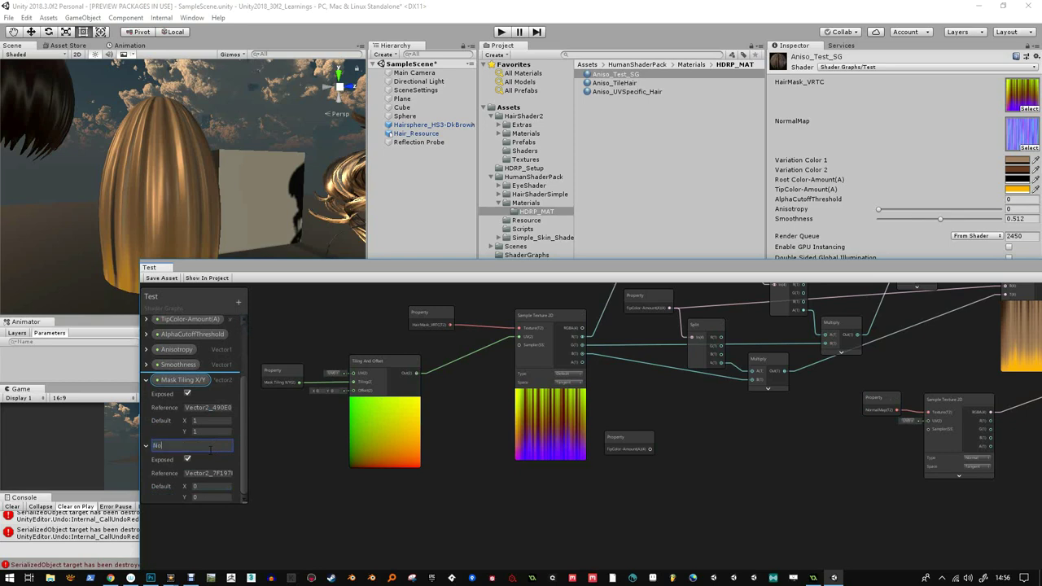
pyautogui.write('rmal Tiling X/Y')
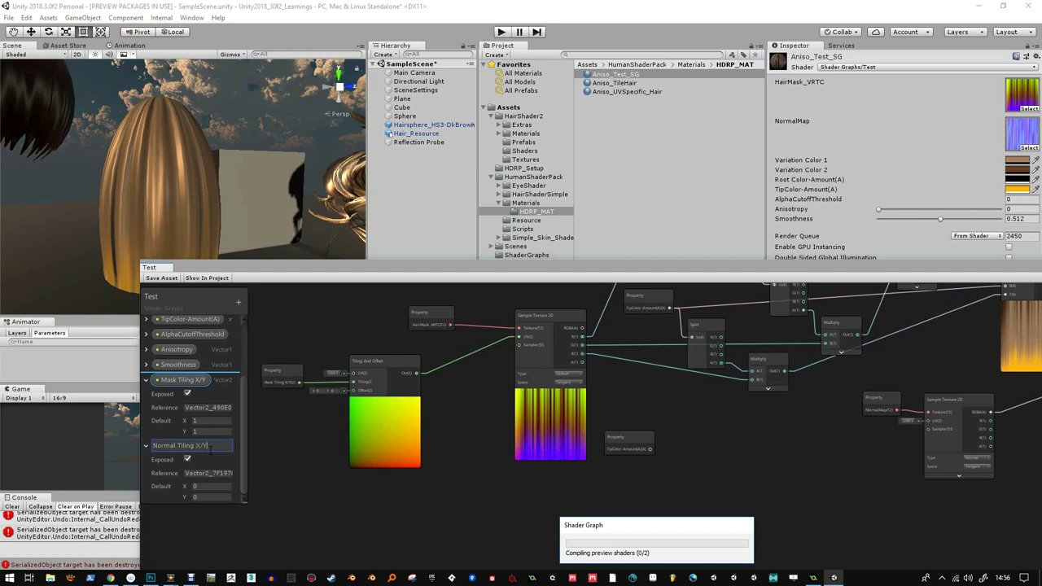
pyautogui.press('Return')
pyautogui.moveTo(192, 445); pyautogui.dragTo(844, 446)
pyautogui.scroll(2, 878, 472)
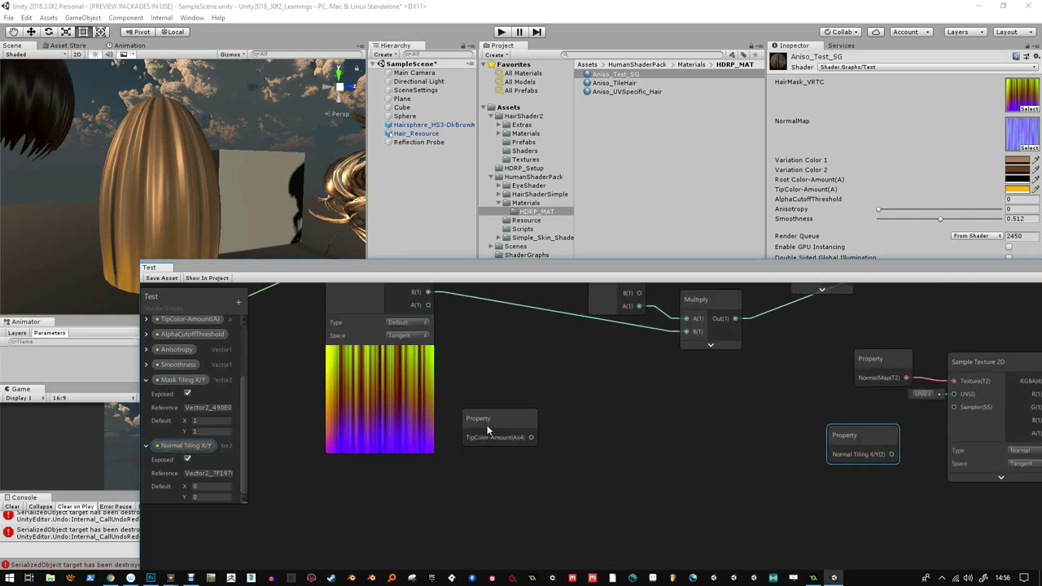
pyautogui.click(205, 486)
pyautogui.write('1')
pyautogui.click(205, 496)
pyautogui.moveTo(863, 443); pyautogui.dragTo(929, 399)
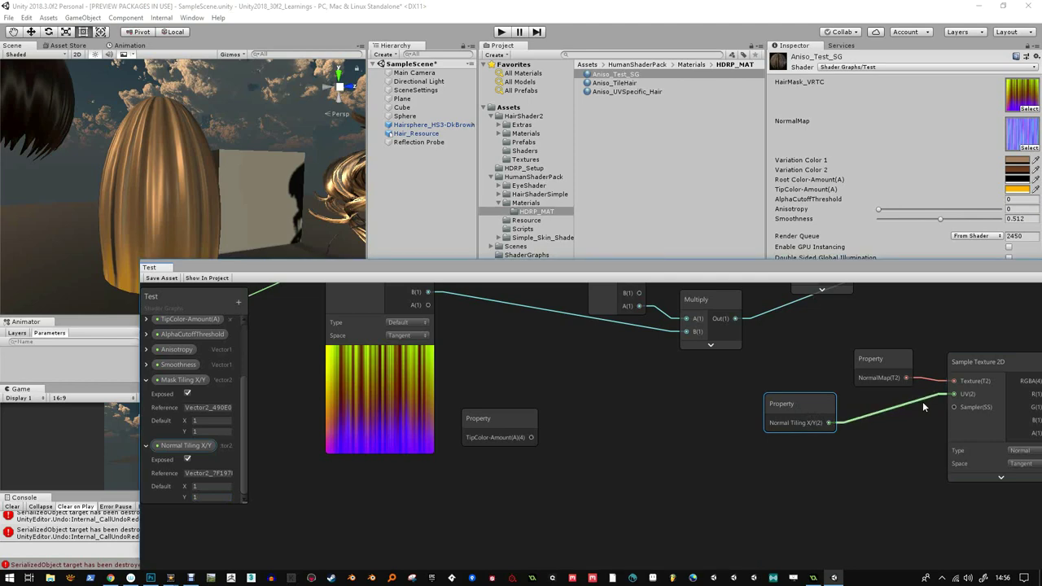
pyautogui.scroll(-3, 431, 450)
pyautogui.moveTo(371, 422); pyautogui.dragTo(397, 423, button='middle')
pyautogui.moveTo(743, 432); pyautogui.dragTo(691, 433)
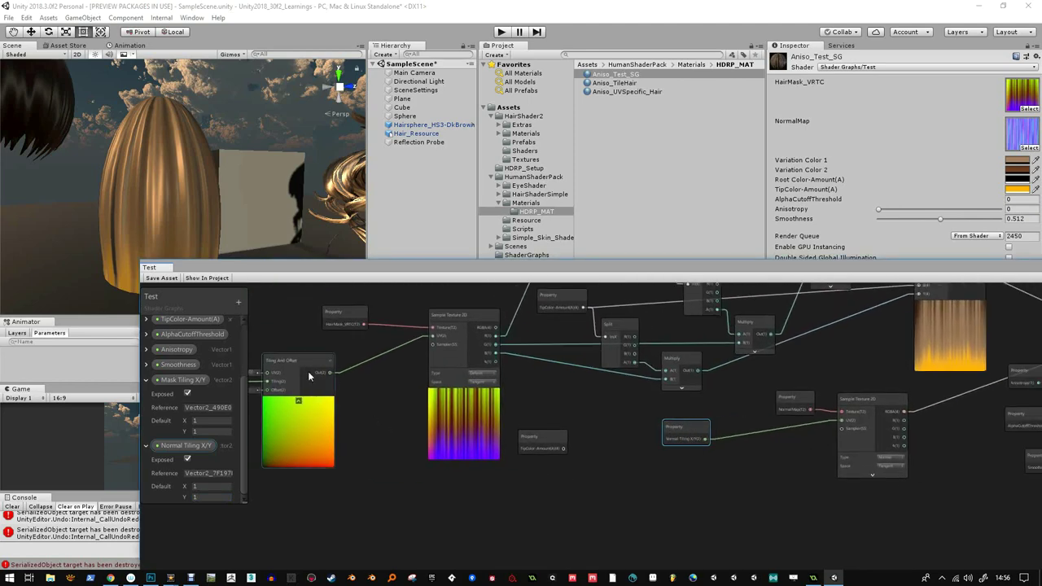
# - Duplicate Tiling And Offset, drive it with Normal Tiling X/Y, and feed the normal sampler's UV
pyautogui.click(313, 364)
pyautogui.hotkey('ctrl', 'd')
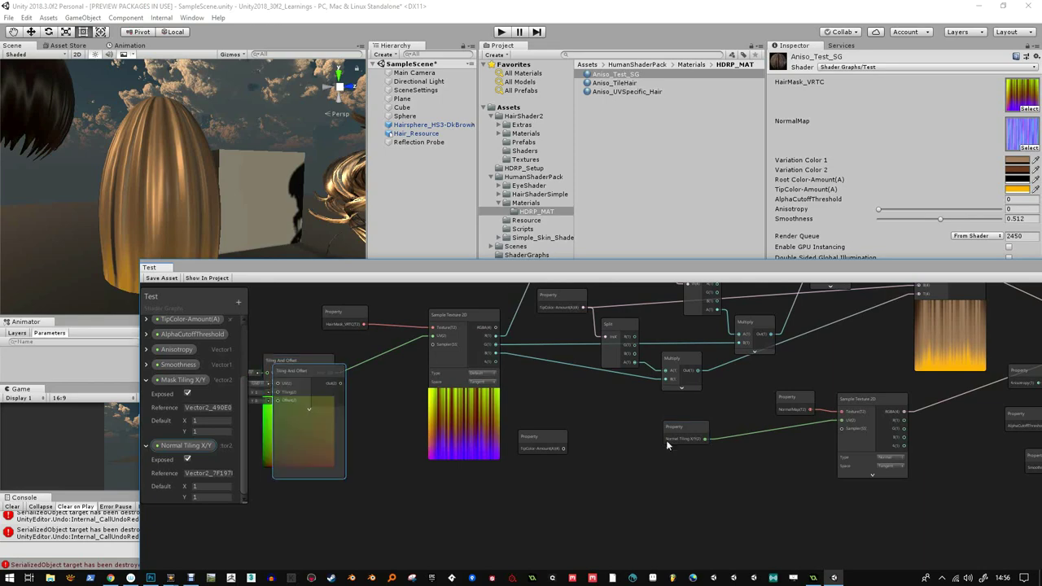
pyautogui.moveTo(311, 386); pyautogui.dragTo(788, 446)
pyautogui.scroll(2, 788, 446)
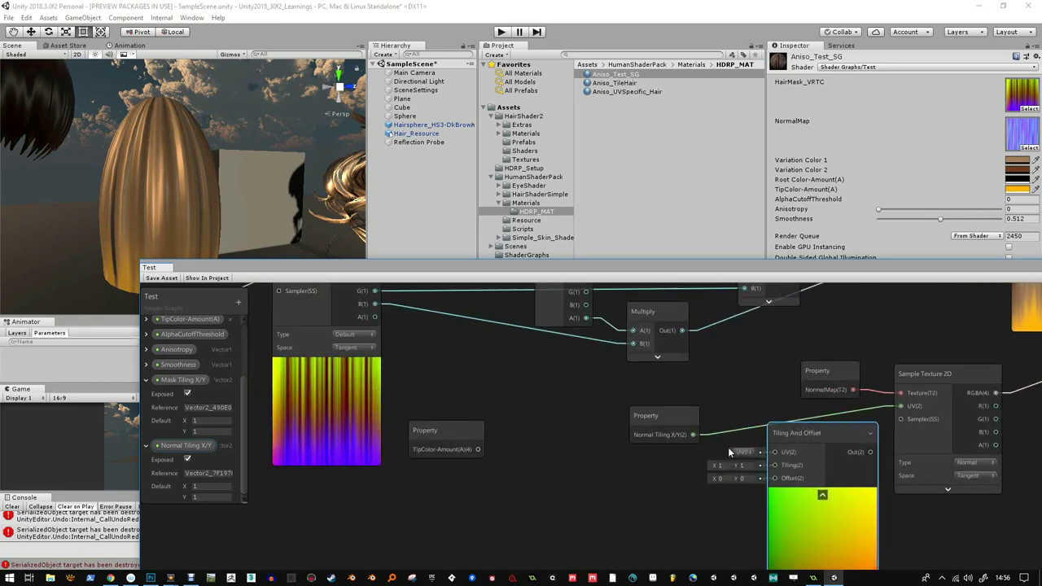
pyautogui.moveTo(692, 435); pyautogui.dragTo(775, 465)
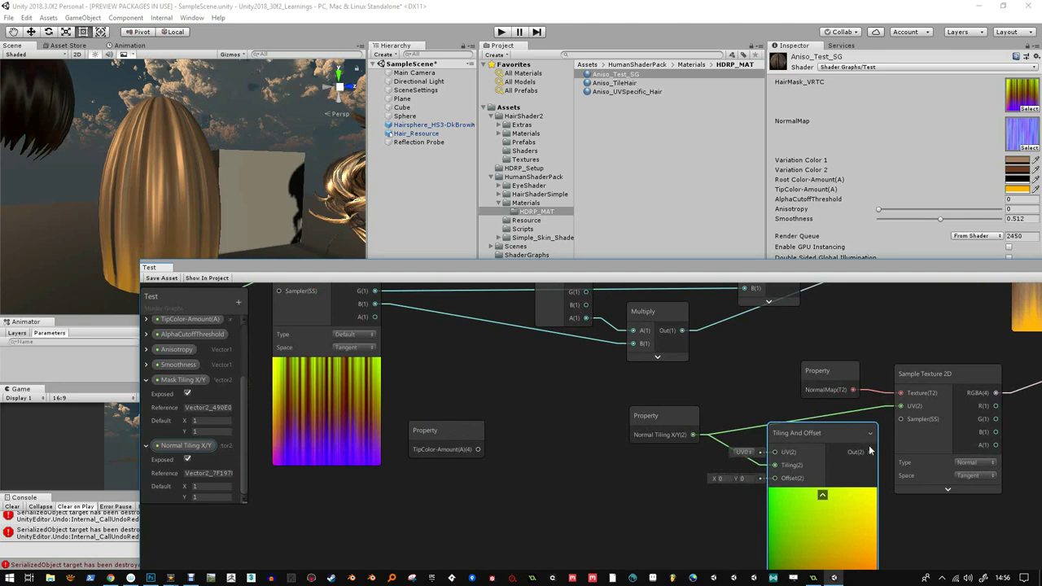
pyautogui.moveTo(869, 450); pyautogui.dragTo(903, 407)
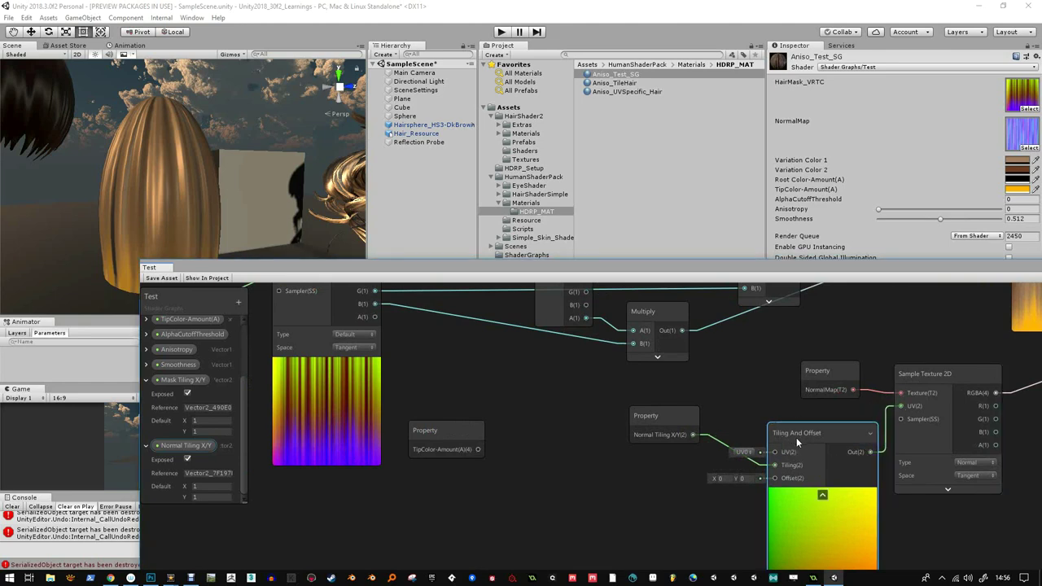
pyautogui.moveTo(809, 432); pyautogui.dragTo(789, 419)
pyautogui.scroll(-2, 790, 418)
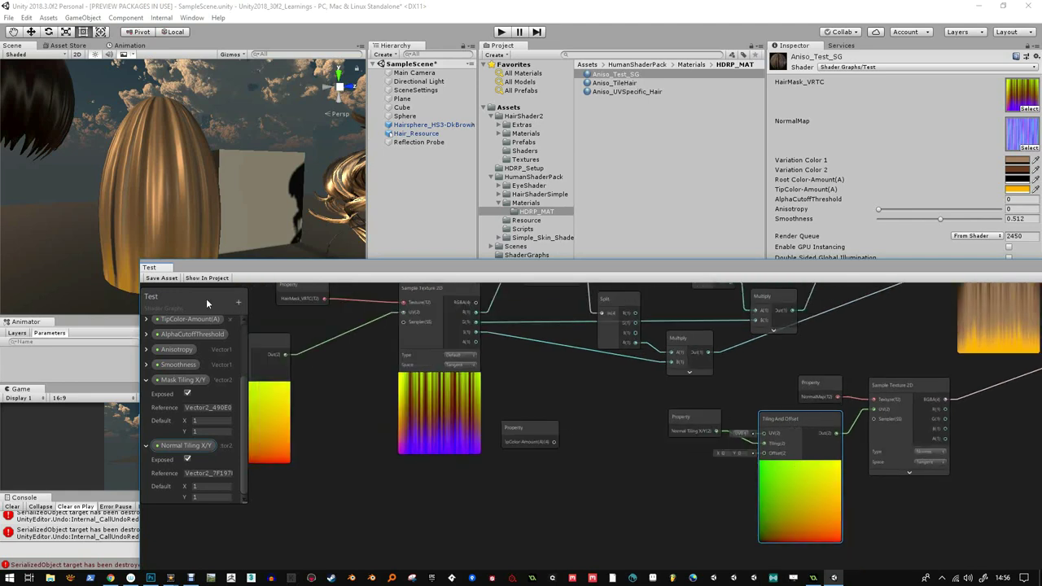
# - Save the shader graph with the new tiling properties
pyautogui.click(162, 278)
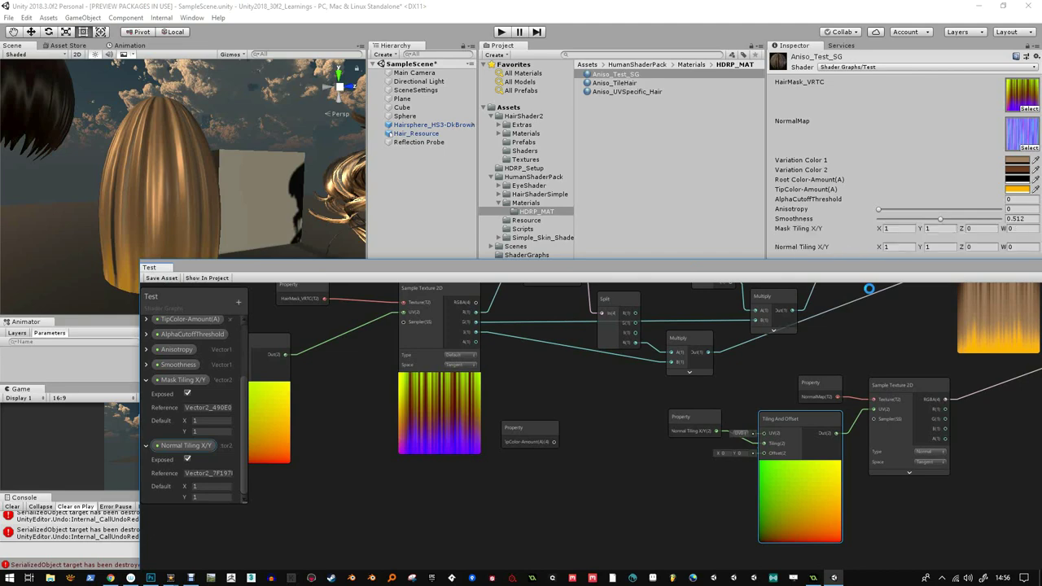
pyautogui.scroll(-2, 812, 344)
pyautogui.scroll(3, 526, 437)
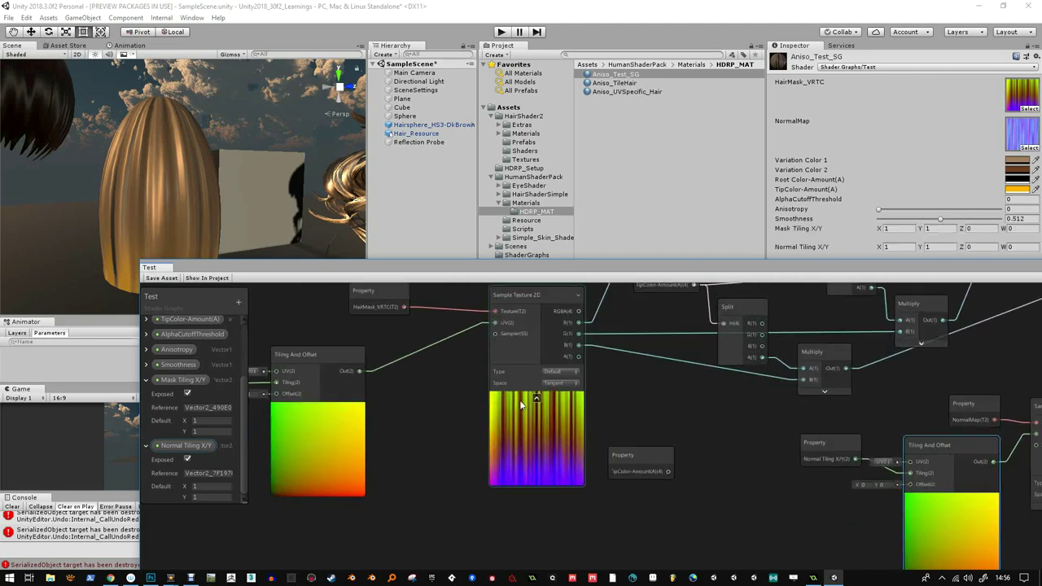
# - Check the mask sampler's Type and Space settings, keeping Tangent, and collapse Normal Tiling X/Y
pyautogui.click(521, 347)
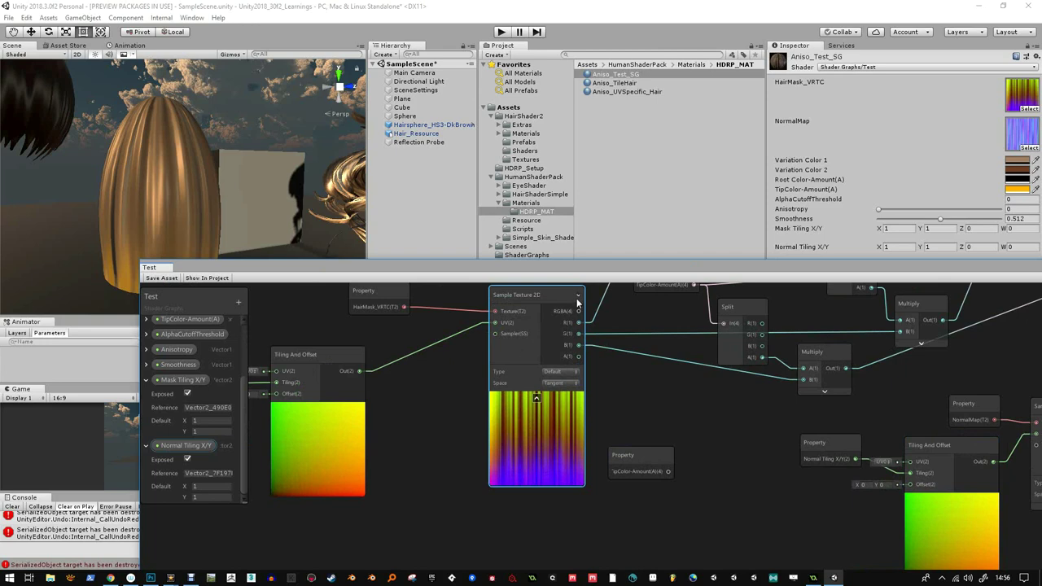
pyautogui.click(547, 372)
pyautogui.click(523, 365)
pyautogui.click(560, 383)
pyautogui.click(531, 358)
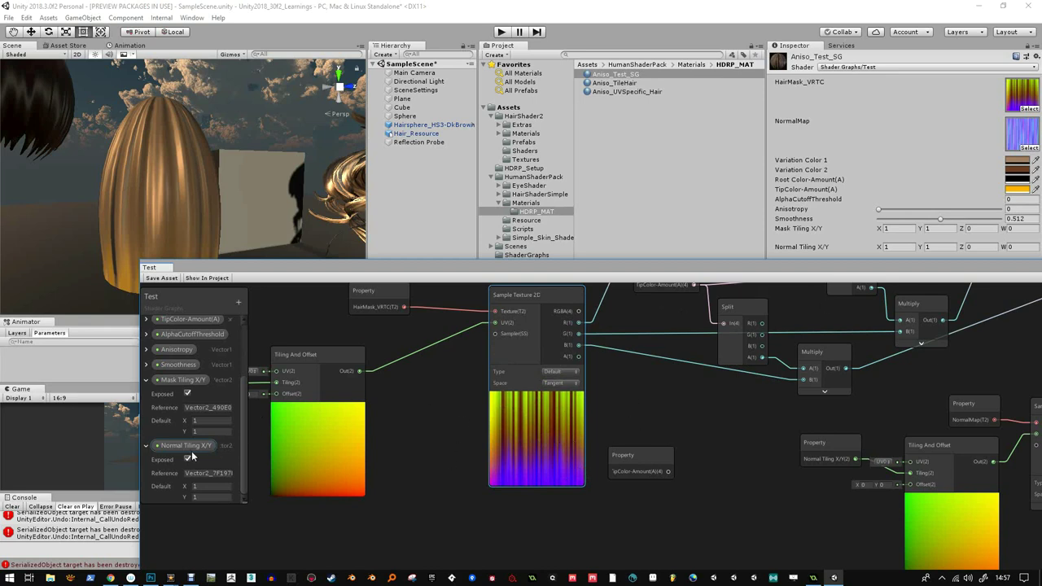
pyautogui.click(147, 445)
# - Collapse Mask Tiling X/Y, move it right after HairMask_VRTC, and save the graph
pyautogui.click(146, 430)
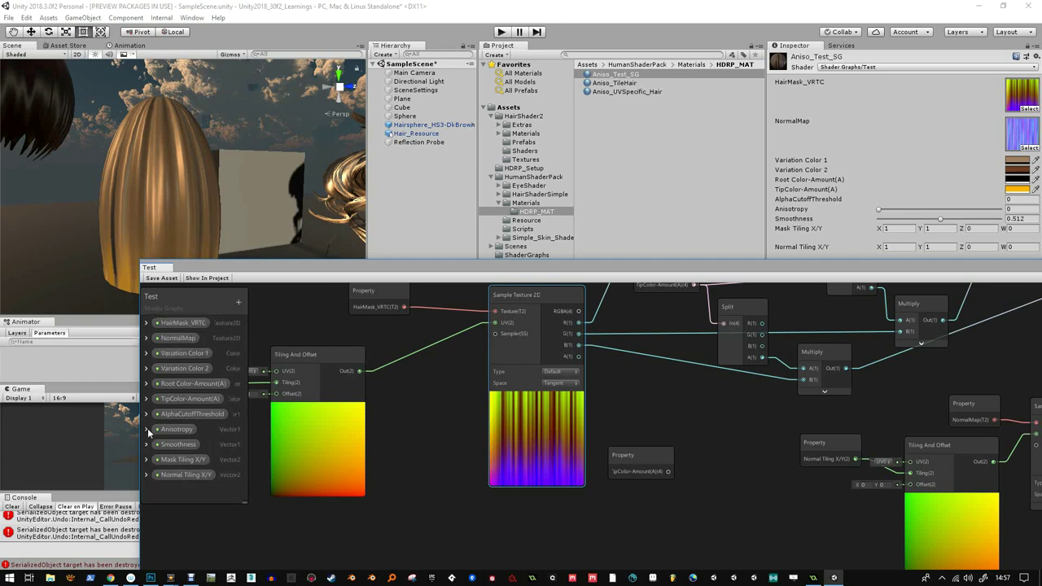
pyautogui.moveTo(183, 460); pyautogui.dragTo(193, 368)
pyautogui.click(160, 279)
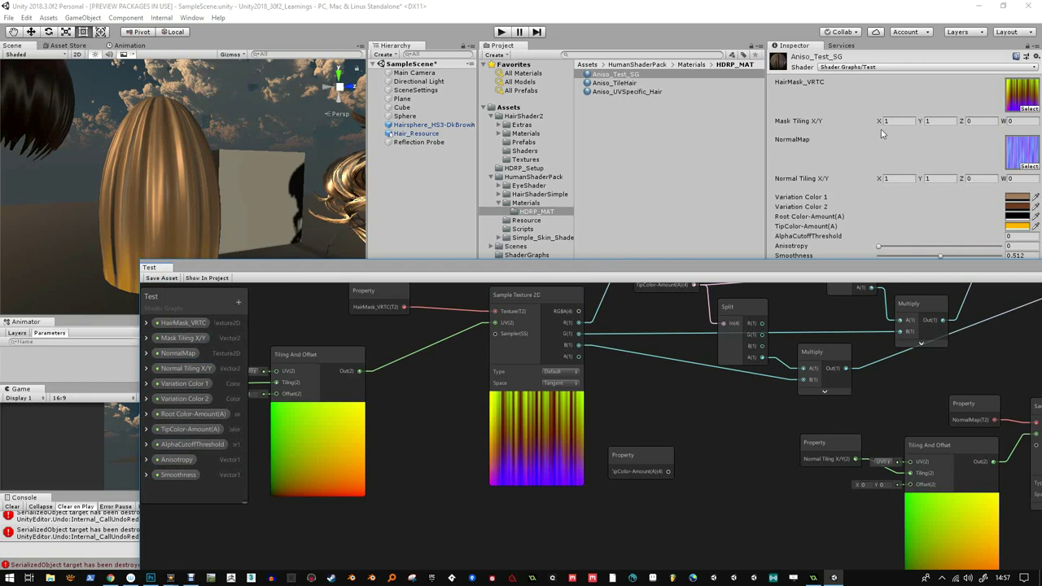
# - Set the material's Mask Tiling X to 7.53 and Normal Tiling X to 2.34
pyautogui.click(877, 122)
pyautogui.write('5')
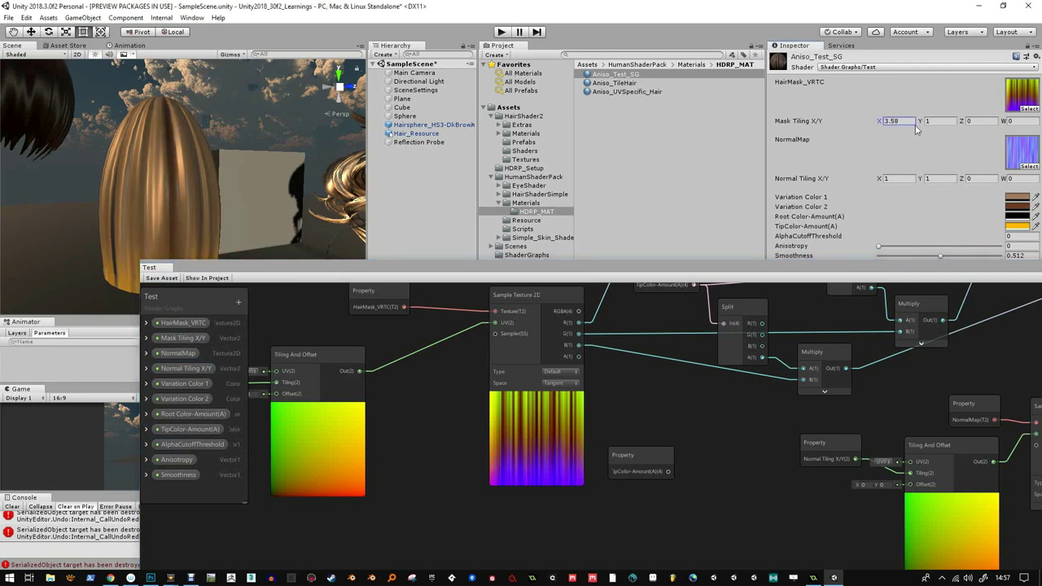
pyautogui.click(884, 178)
pyautogui.write('2.34')
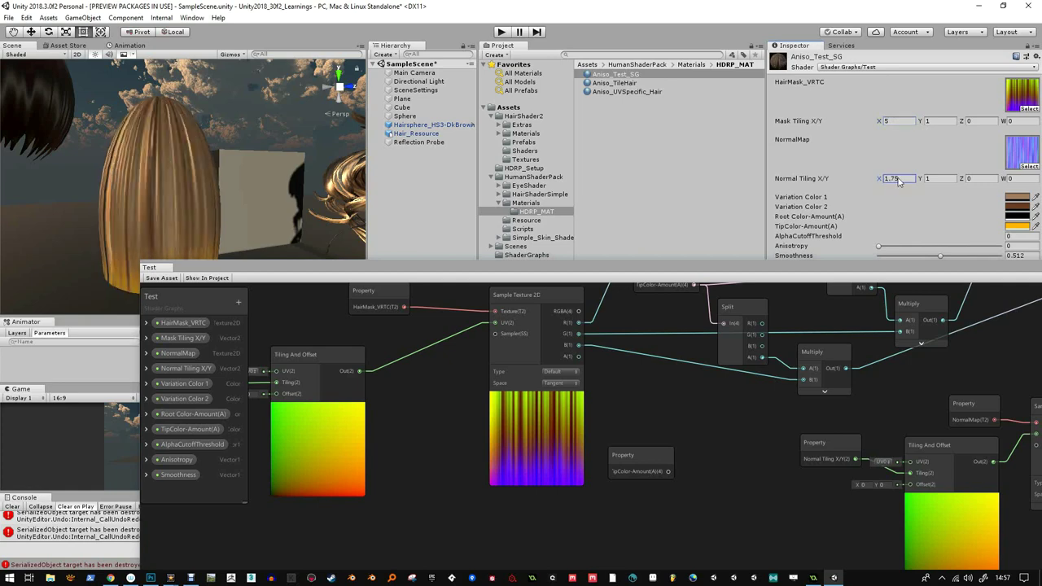
pyautogui.moveTo(880, 122); pyautogui.dragTo(921, 128)
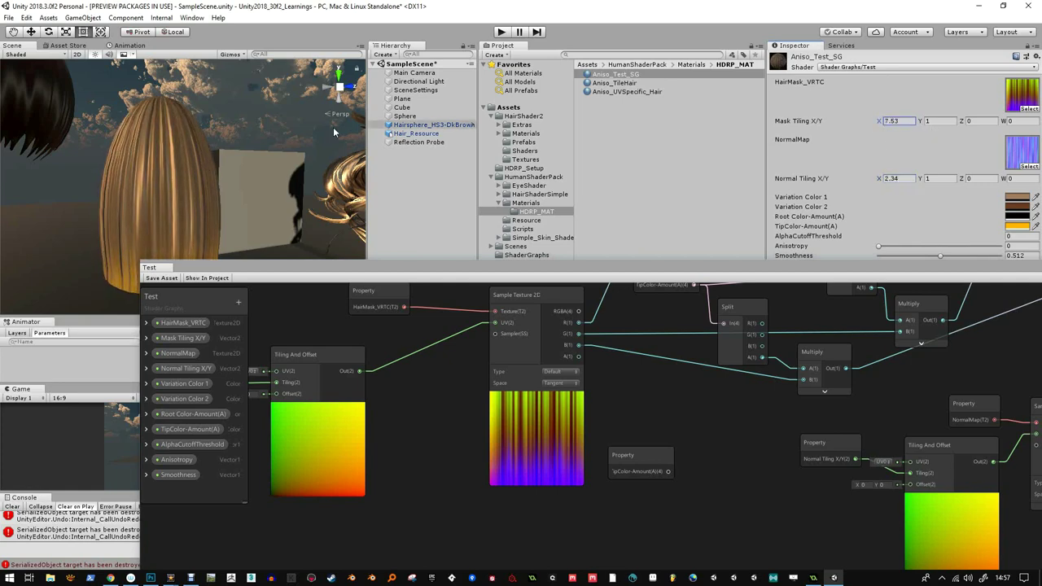
pyautogui.keyDown('alt'); pyautogui.moveTo(333, 127); pyautogui.dragTo(175, 121); pyautogui.keyUp('alt')
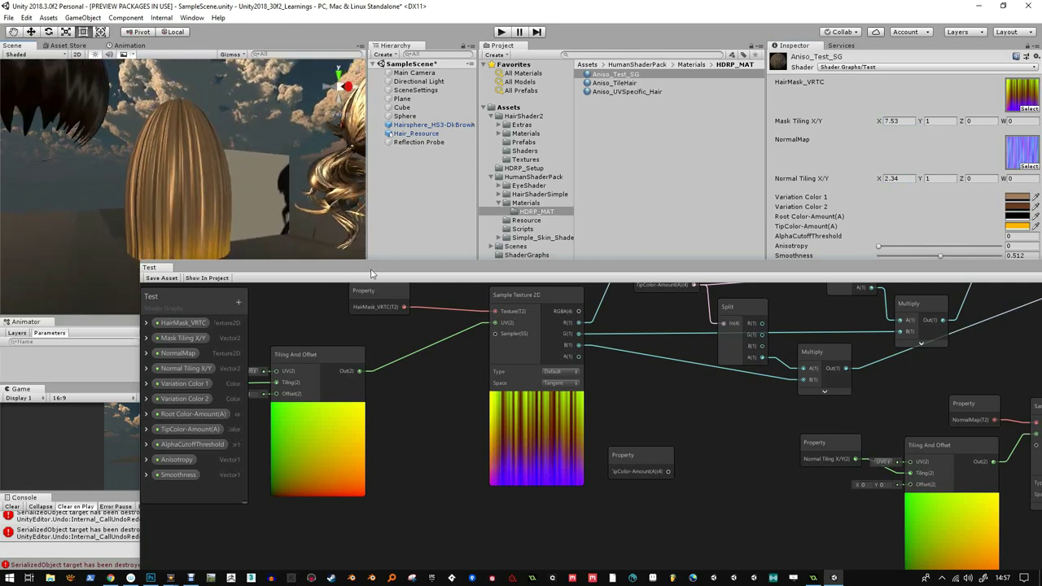
pyautogui.moveTo(370, 267); pyautogui.dragTo(359, 305)
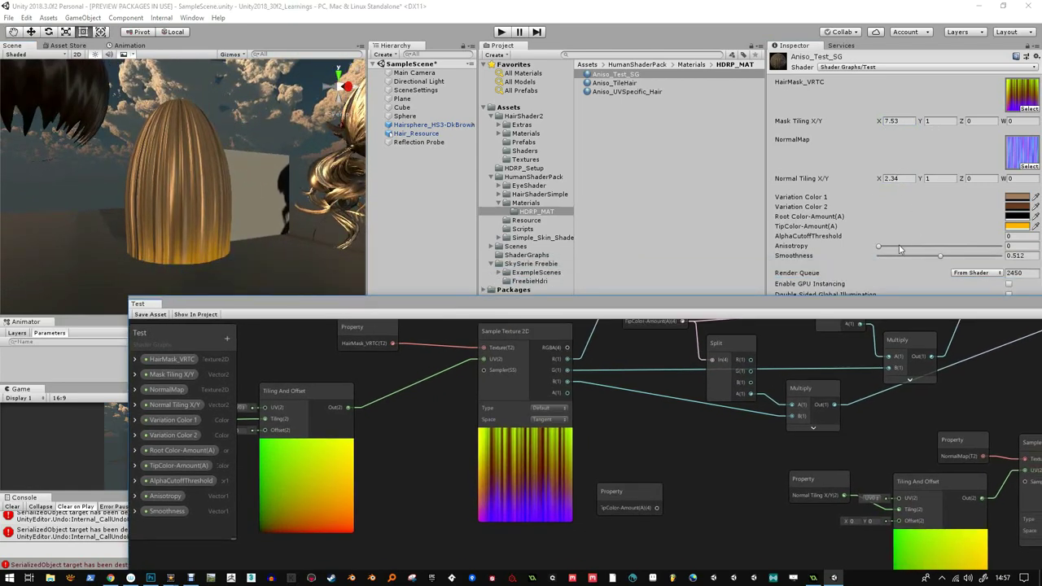
# - Set the material's AlphaCutoffThreshold value to 0.5
pyautogui.moveTo(941, 244)
pyautogui.mouseDown()
pyautogui.moveTo(962, 243)
pyautogui.moveTo(945, 242)
pyautogui.mouseUp()
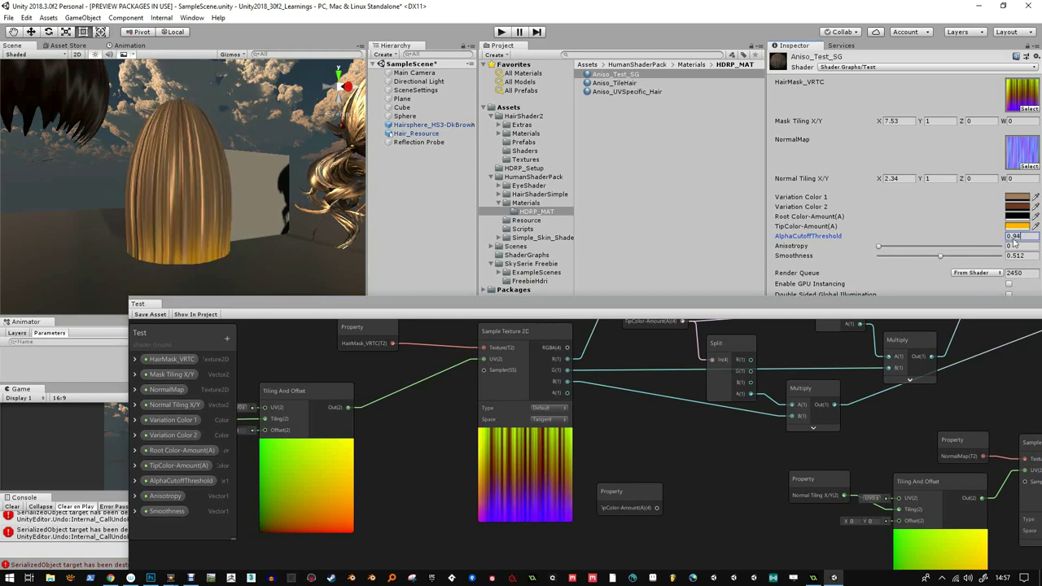
pyautogui.click(1014, 237)
pyautogui.write('0.5')
pyautogui.press('Return')
# - Duplicate the Multiply node and wire AlphaCutoffThreshold and the hair mask sample into it
pyautogui.scroll(-3, 767, 472)
pyautogui.moveTo(766, 472); pyautogui.dragTo(551, 455, button='middle')
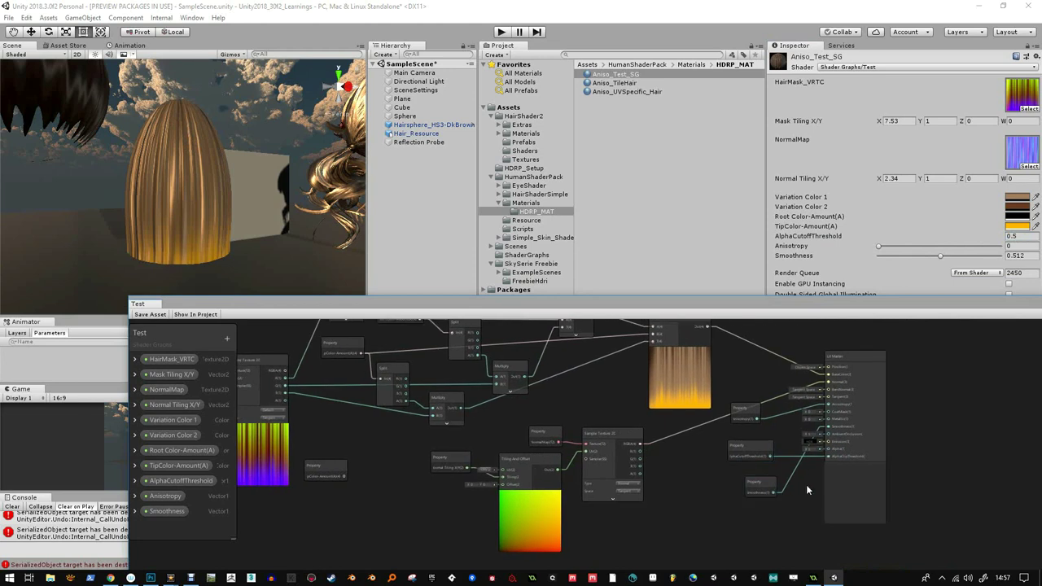
pyautogui.moveTo(768, 487); pyautogui.dragTo(625, 526)
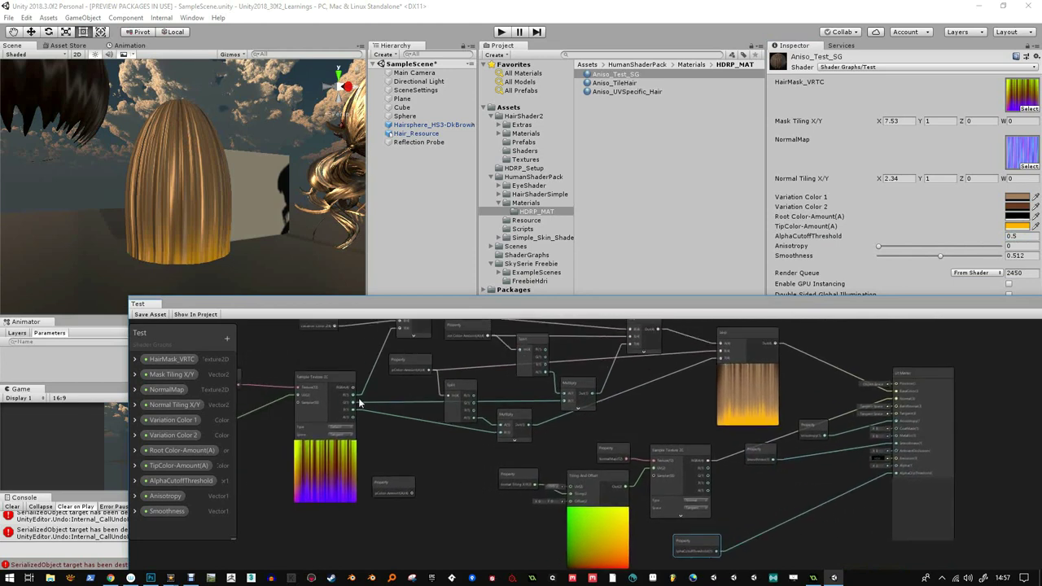
pyautogui.moveTo(333, 405); pyautogui.dragTo(366, 393, button='middle')
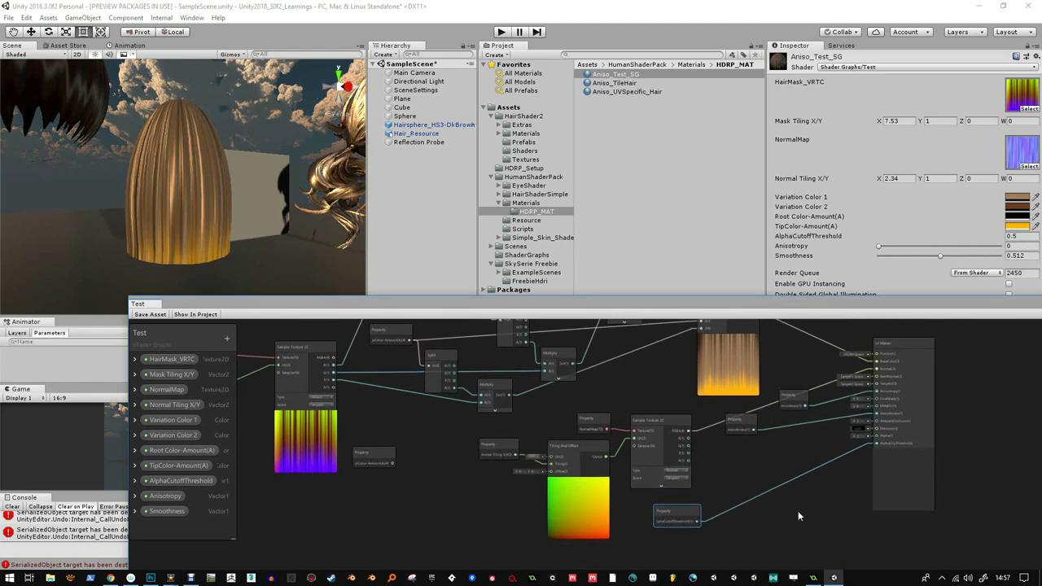
pyautogui.click(741, 465)
pyautogui.hotkey('ctrl', 'd')
pyautogui.moveTo(582, 372); pyautogui.dragTo(788, 498)
pyautogui.moveTo(694, 522); pyautogui.dragTo(762, 506)
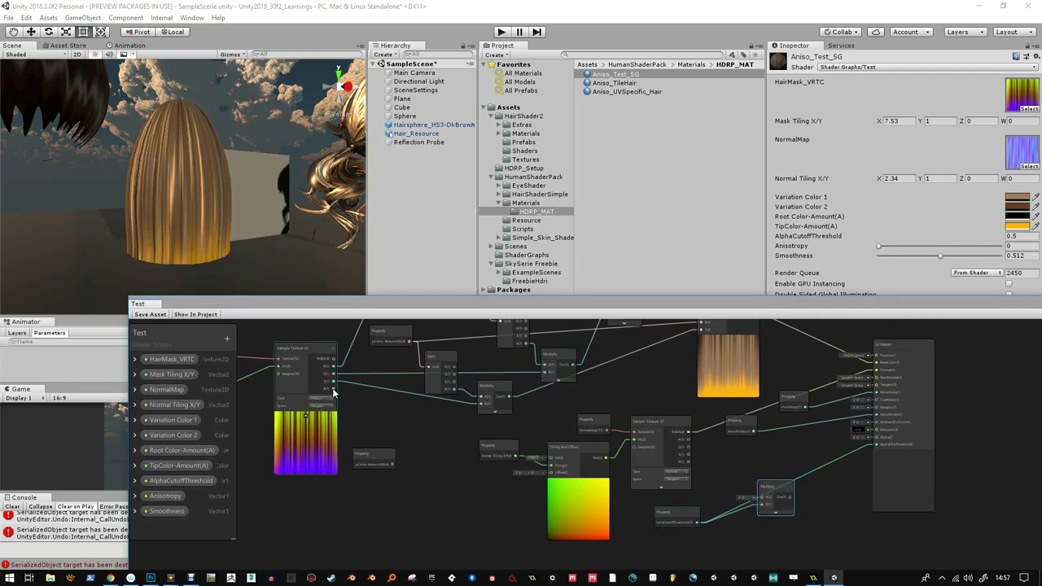
pyautogui.moveTo(333, 389); pyautogui.dragTo(876, 445)
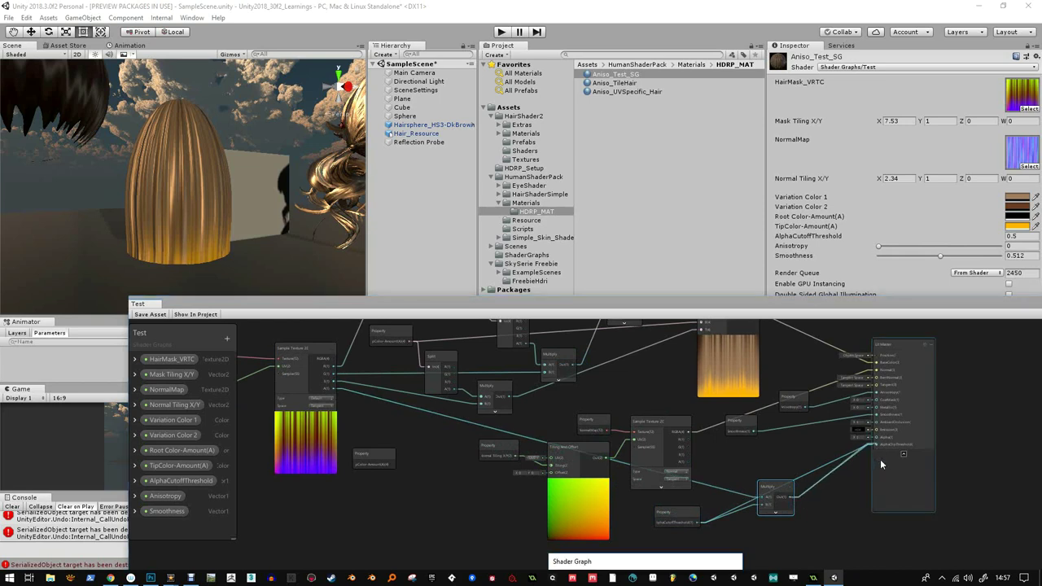
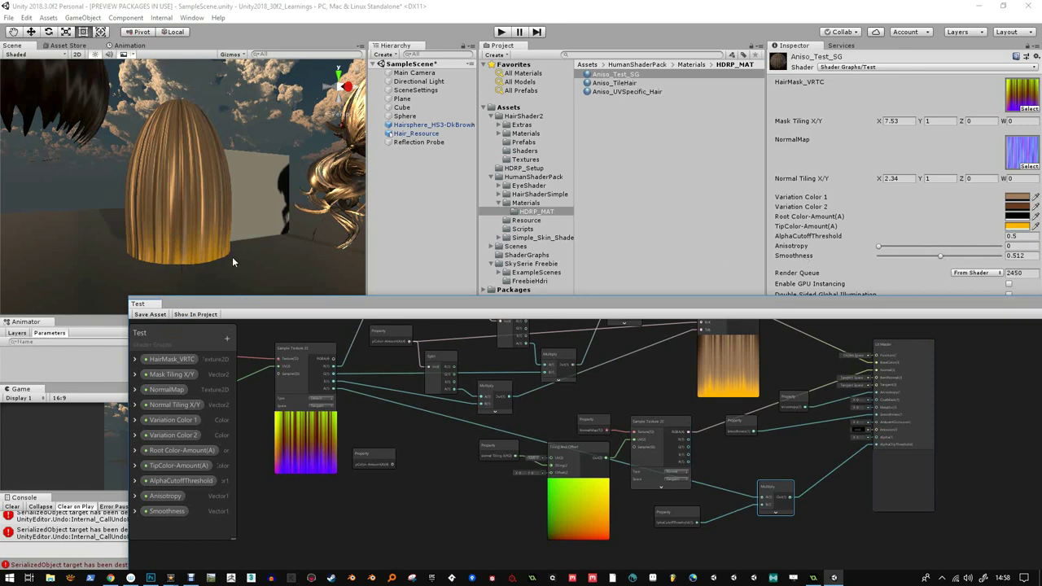
# - Set the hair smoothness to 0.476 and enable Alpha Is Transparency on the HairMask texture
pyautogui.moveTo(940, 256)
pyautogui.mouseDown()
pyautogui.moveTo(977, 259)
pyautogui.moveTo(936, 258)
pyautogui.mouseUp()
pyautogui.click(333, 346)
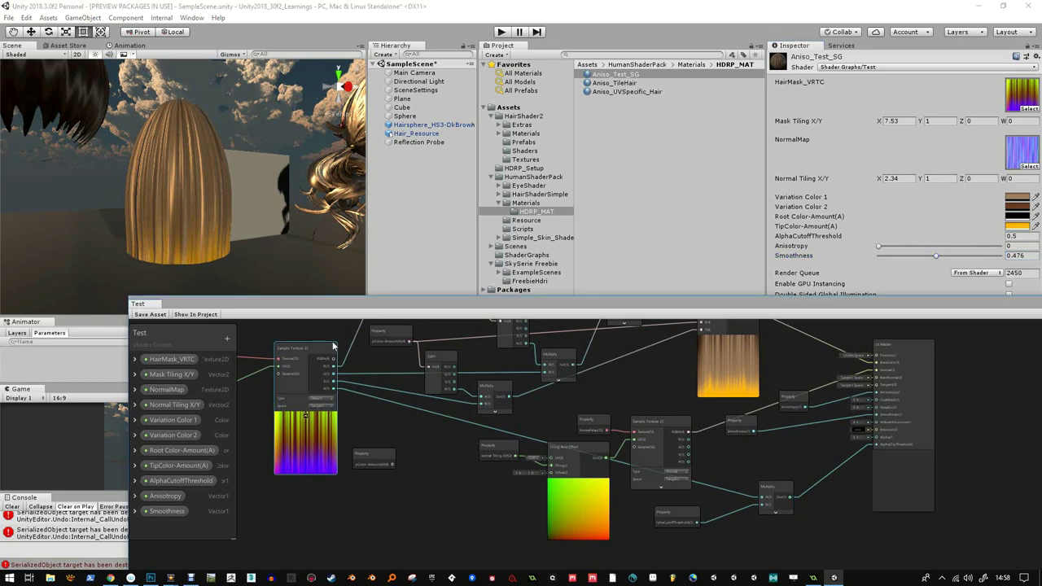
pyautogui.click(1025, 102)
pyautogui.click(643, 110)
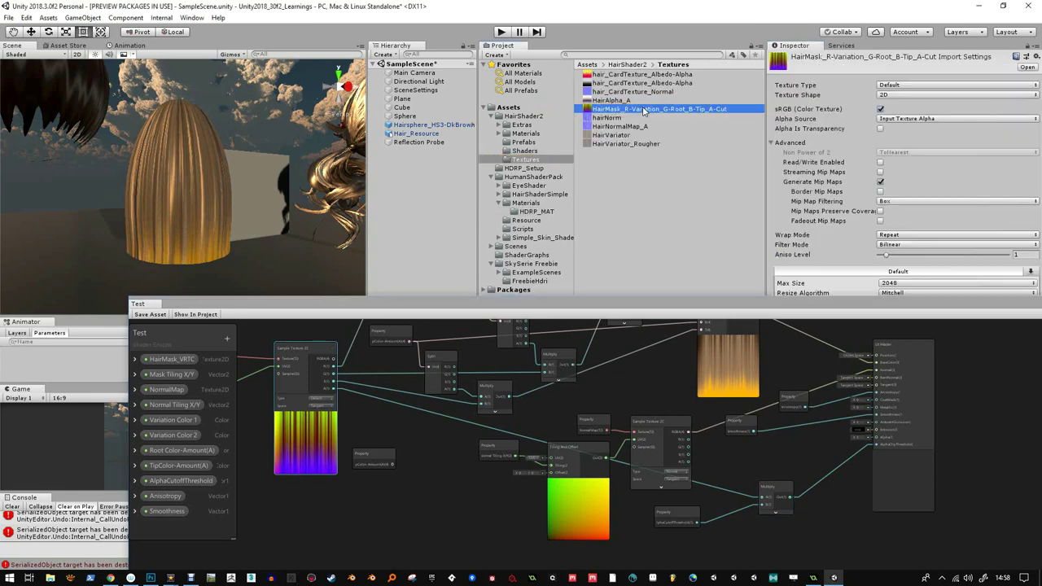
pyautogui.click(880, 129)
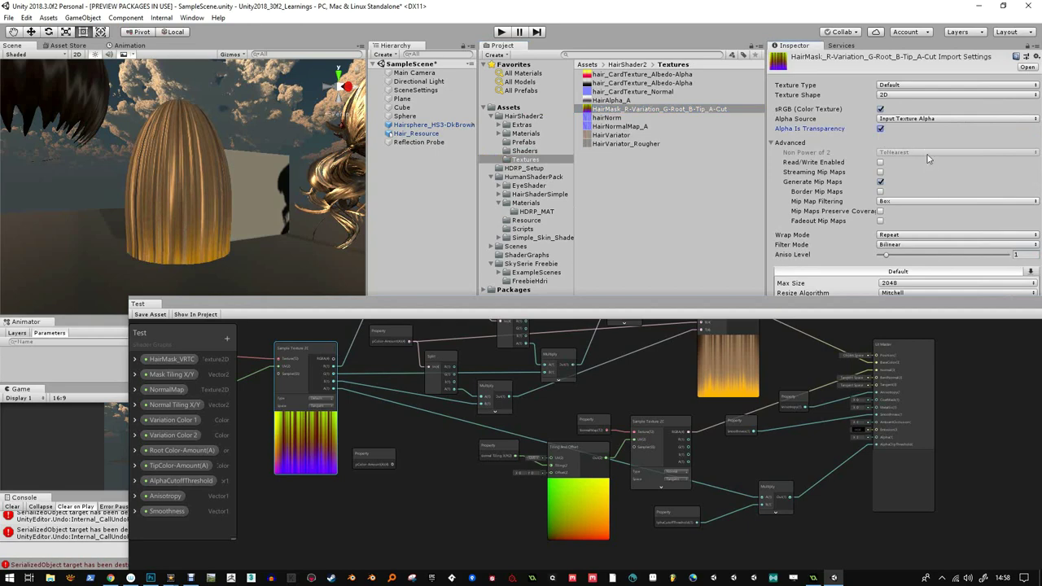
# - Check the HairMask alpha channel preview, then select the hair sphere and expand its material
pyautogui.moveTo(952, 305); pyautogui.dragTo(704, 389)
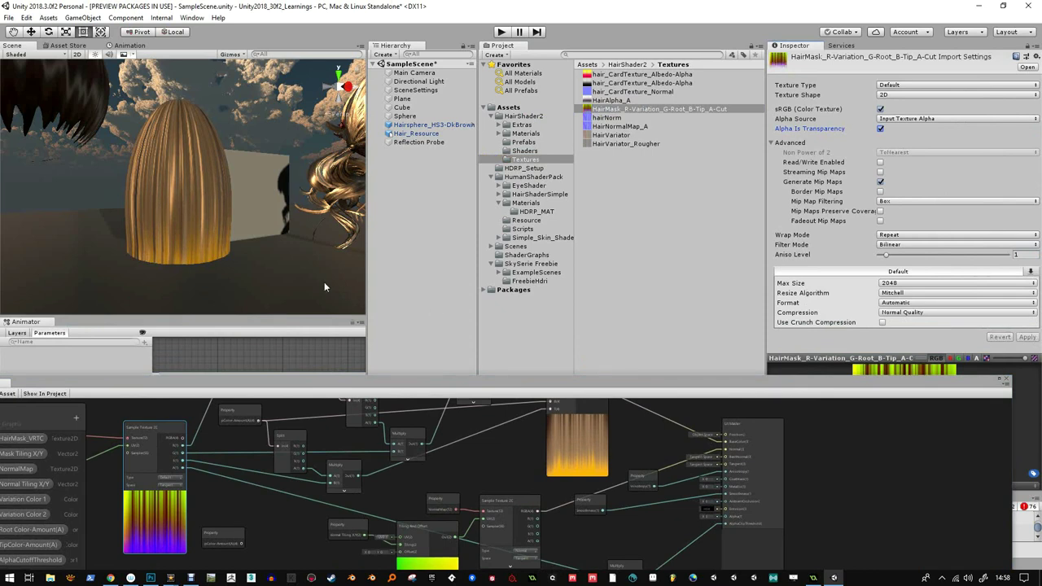
pyautogui.moveTo(719, 384); pyautogui.dragTo(552, 450)
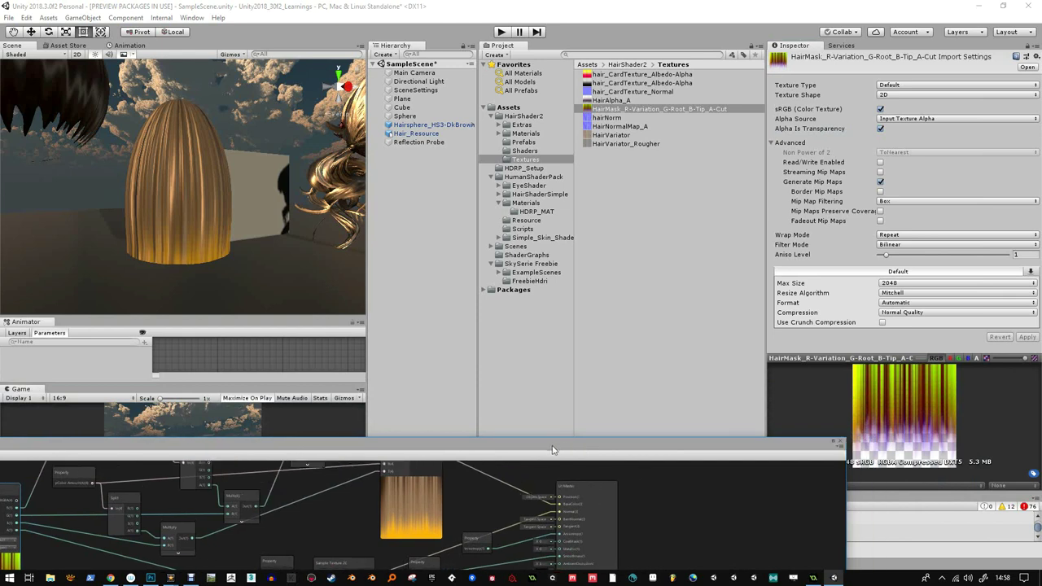
pyautogui.click(977, 358)
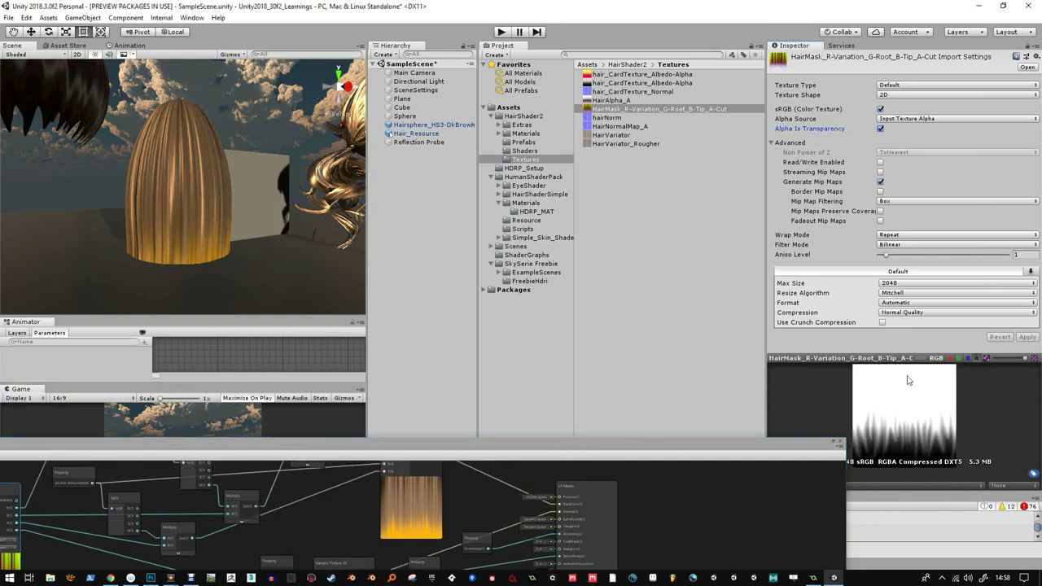
pyautogui.click(210, 228)
pyautogui.click(822, 310)
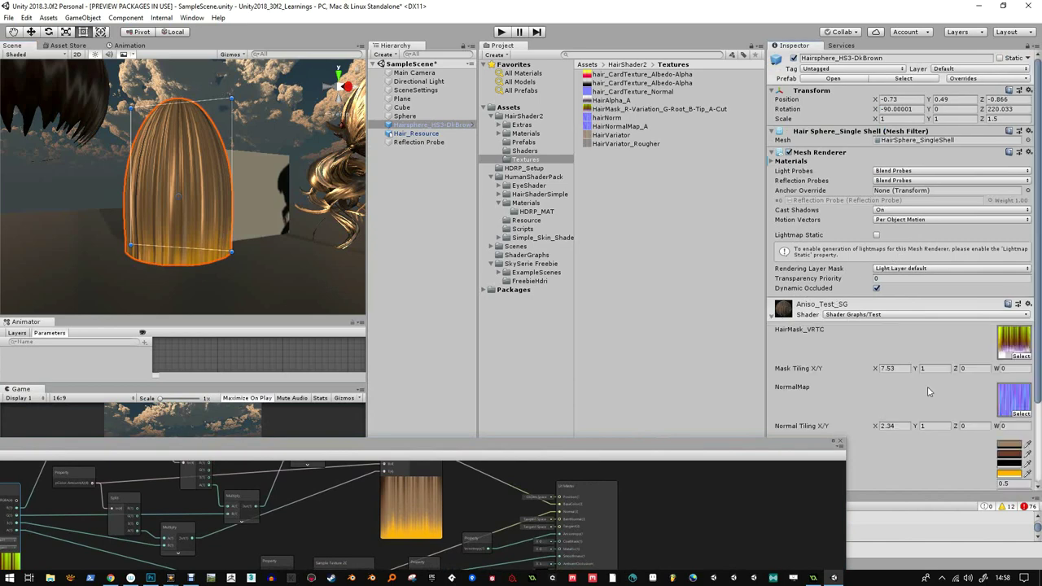
# - Raise the material's AlphaCutoffThreshold to 1.21 and bring the Shader Graph back over the scene
pyautogui.scroll(-3, 930, 391)
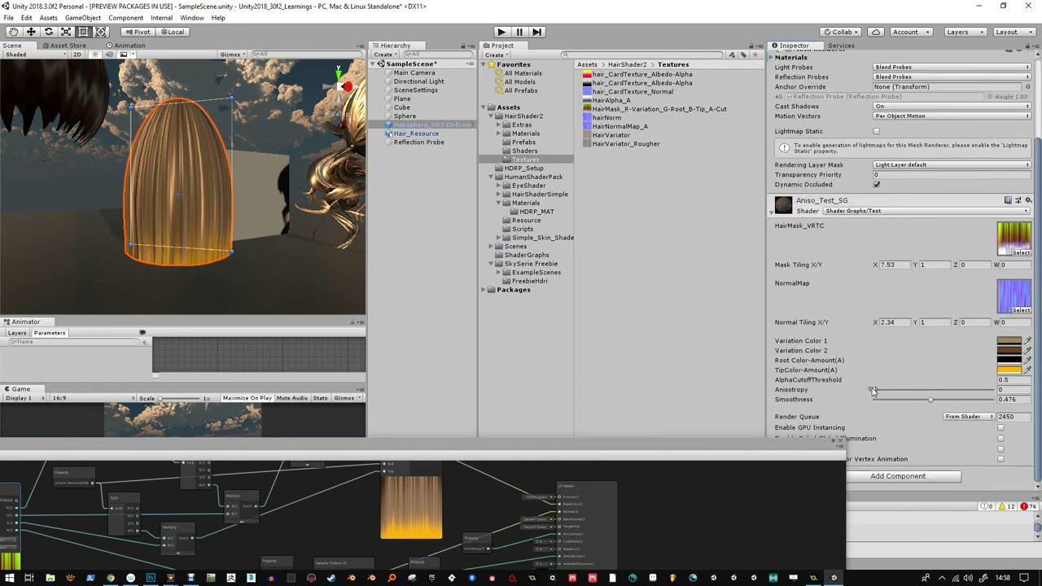
pyautogui.click(898, 385)
pyautogui.moveTo(897, 384)
pyautogui.mouseDown()
pyautogui.moveTo(907, 386)
pyautogui.moveTo(886, 387)
pyautogui.moveTo(902, 387)
pyautogui.mouseUp()
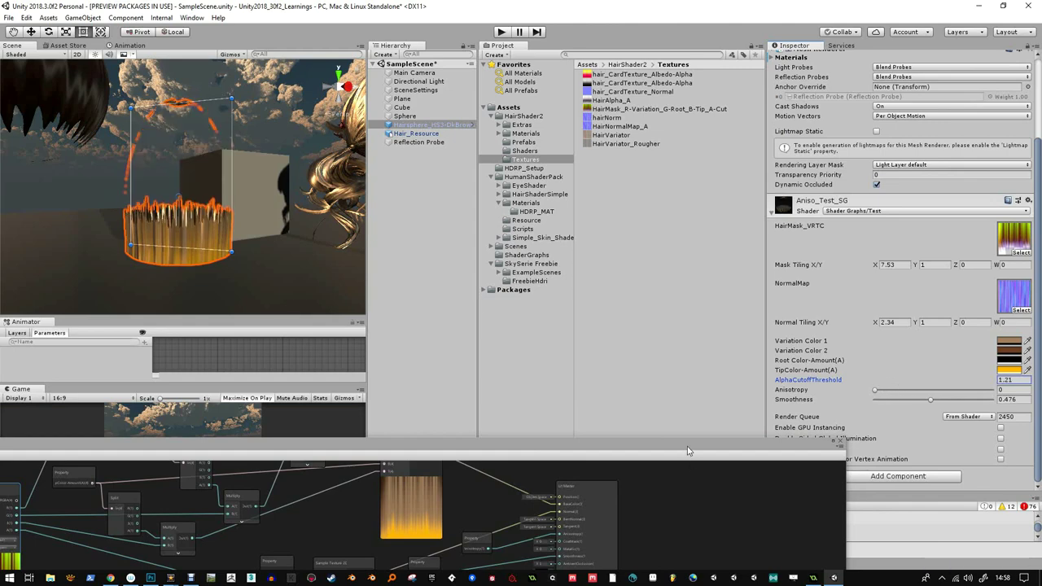
pyautogui.moveTo(688, 450); pyautogui.dragTo(846, 179)
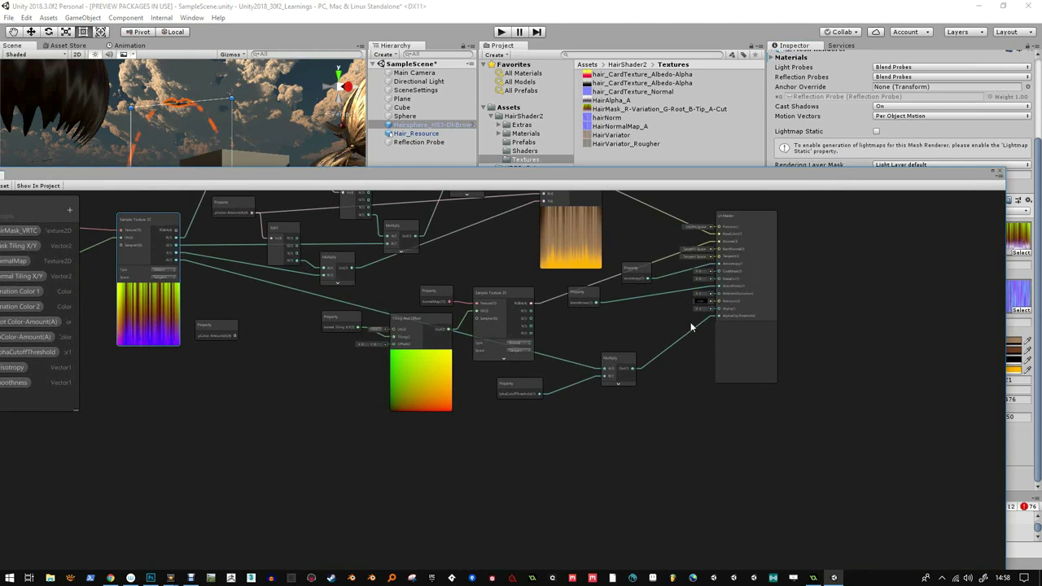
pyautogui.scroll(2, 691, 327)
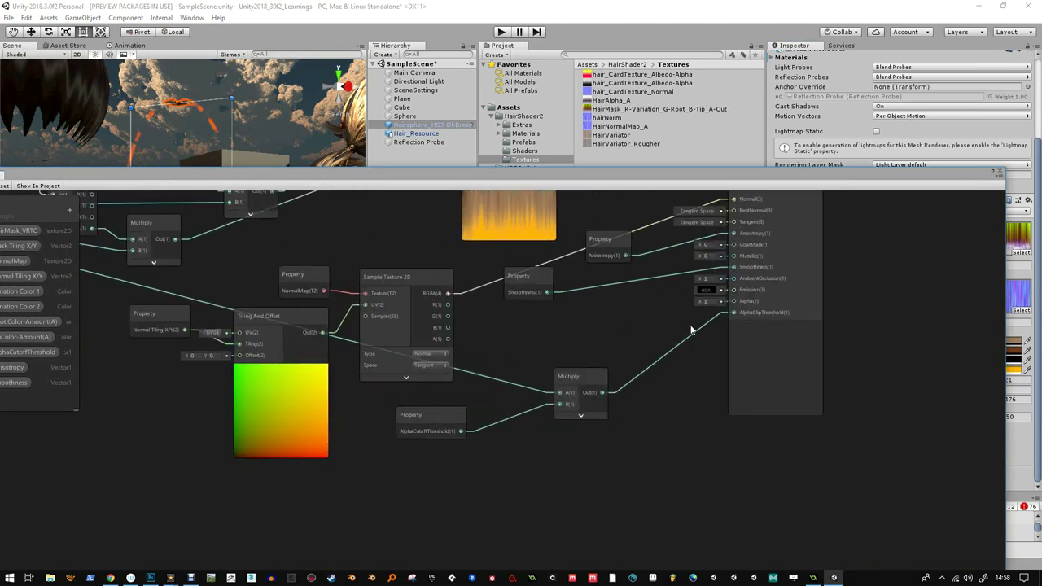
pyautogui.scroll(-2, 692, 328)
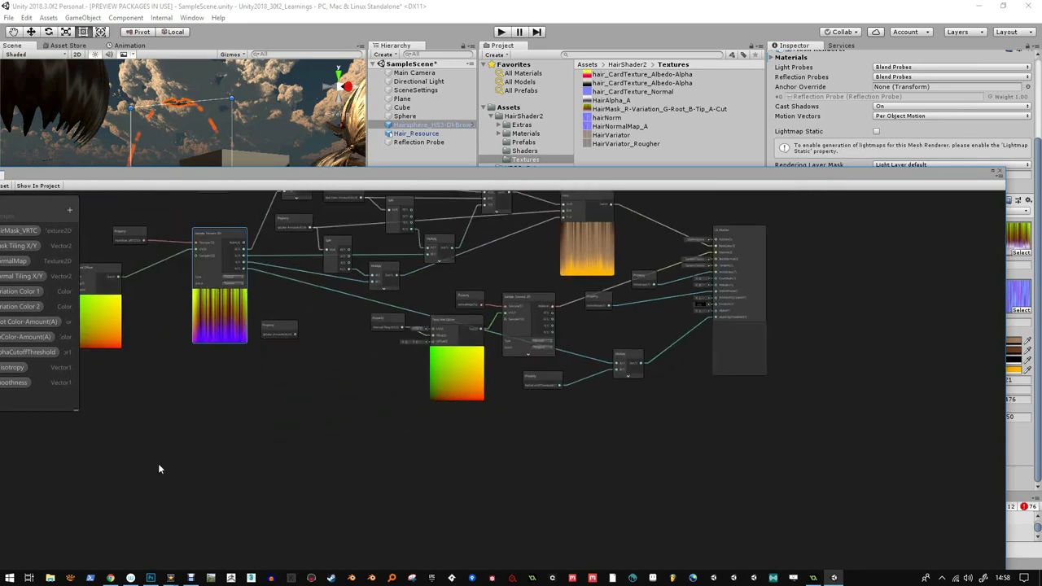
# - Inspect the hair mask's Alpha 1 channel in Photoshop, then minimize Photoshop
pyautogui.moveTo(150, 578)
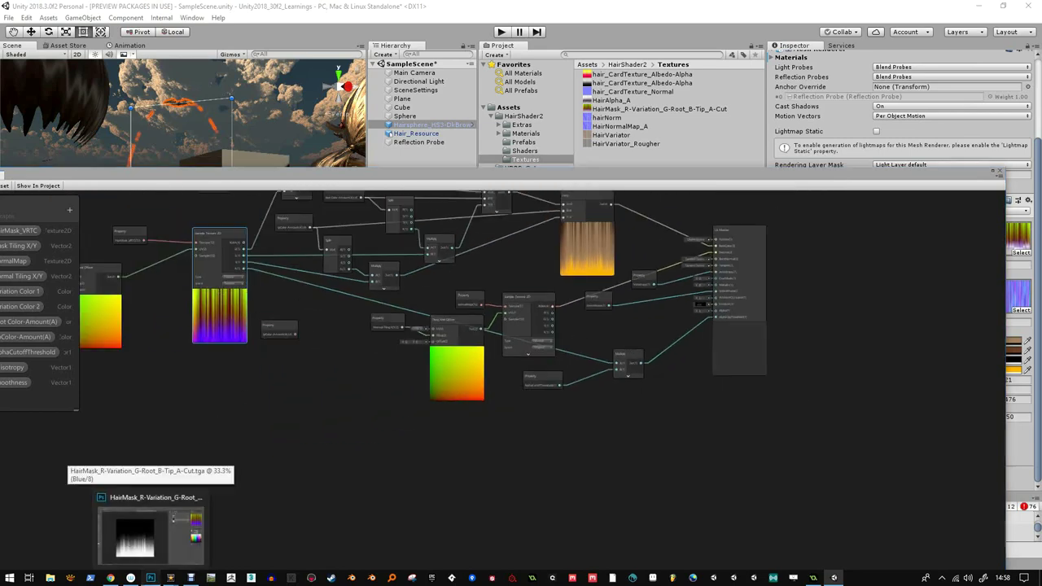
pyautogui.click(150, 530)
pyautogui.click(762, 148)
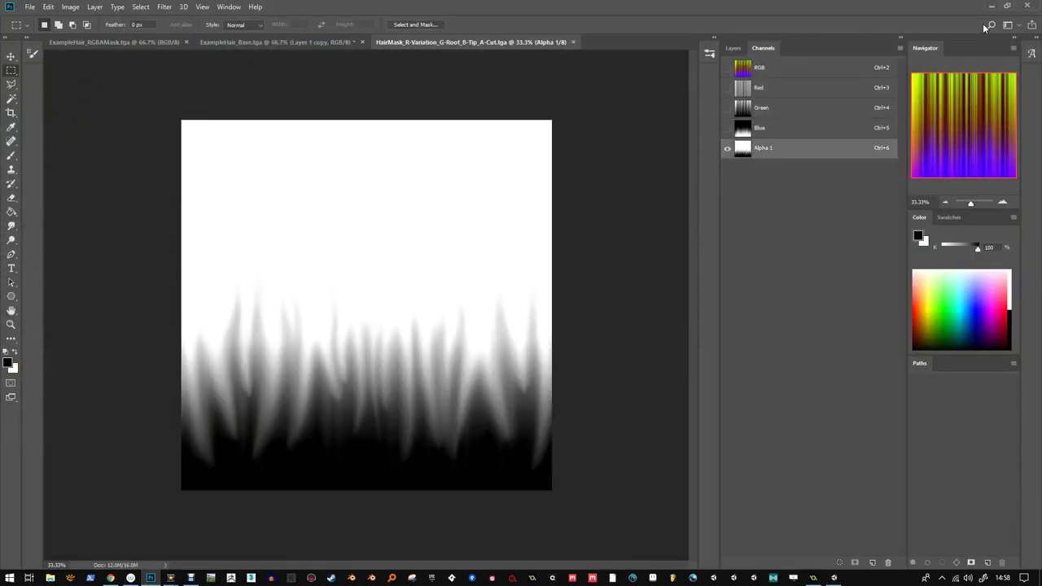
pyautogui.click(991, 7)
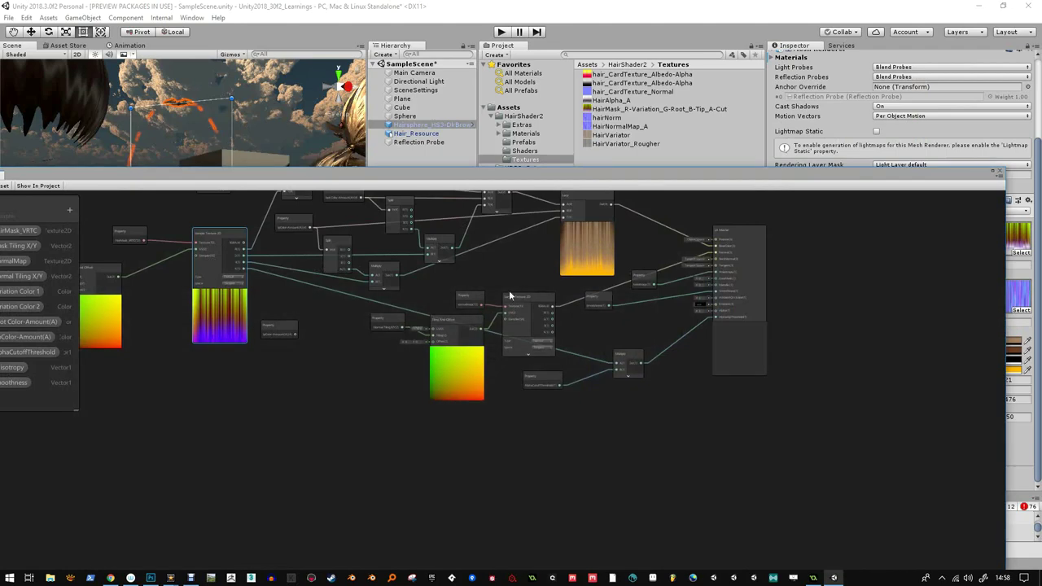
# - Select the Multiply and AlphaCutoffThreshold nodes and set the material's cutoff to 2.68
pyautogui.moveTo(217, 395); pyautogui.dragTo(299, 413, button='middle')
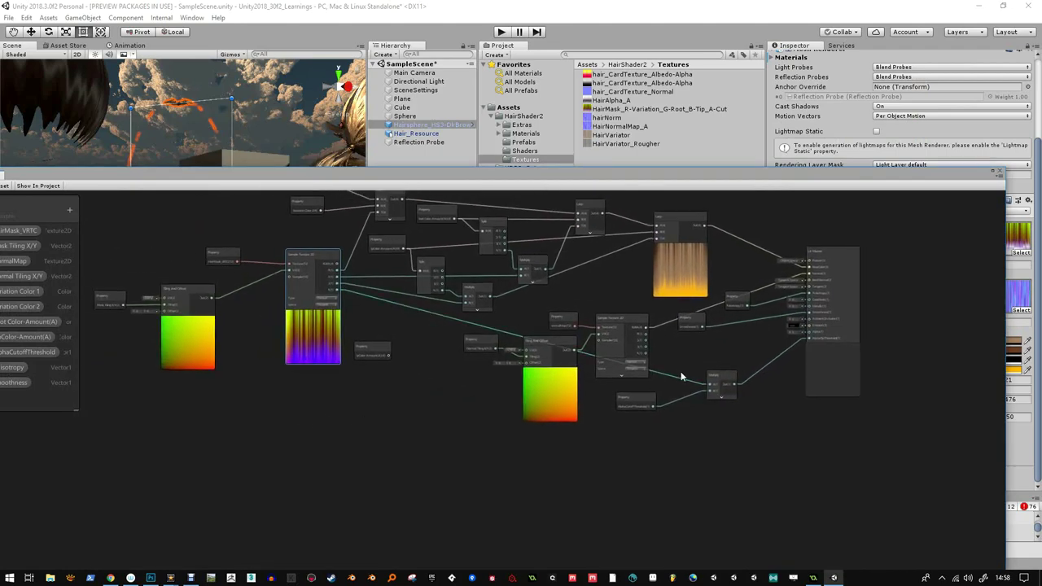
pyautogui.click(721, 381)
pyautogui.scroll(5, 723, 382)
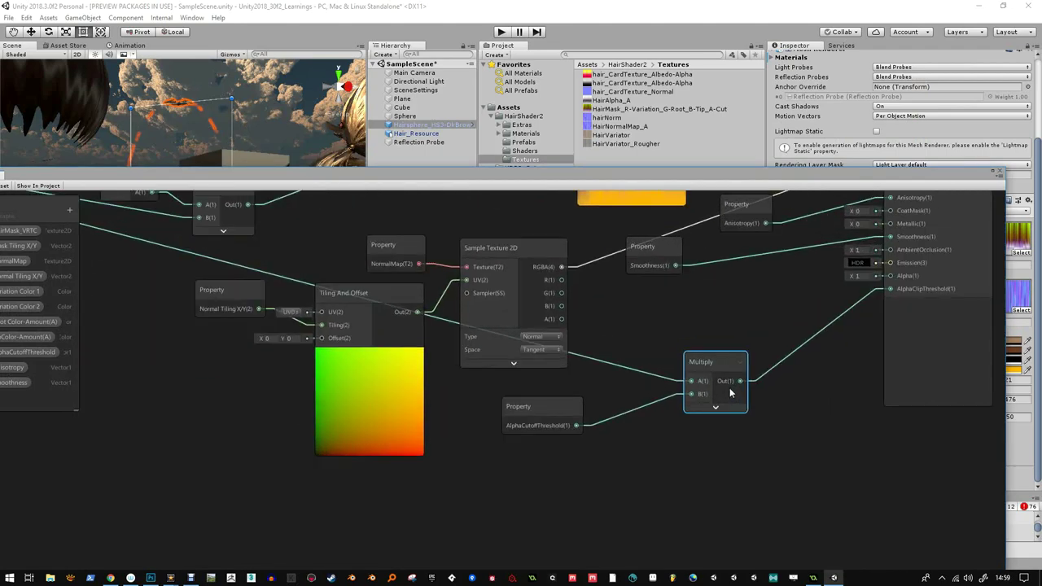
pyautogui.scroll(-5, 729, 387)
pyautogui.click(634, 401)
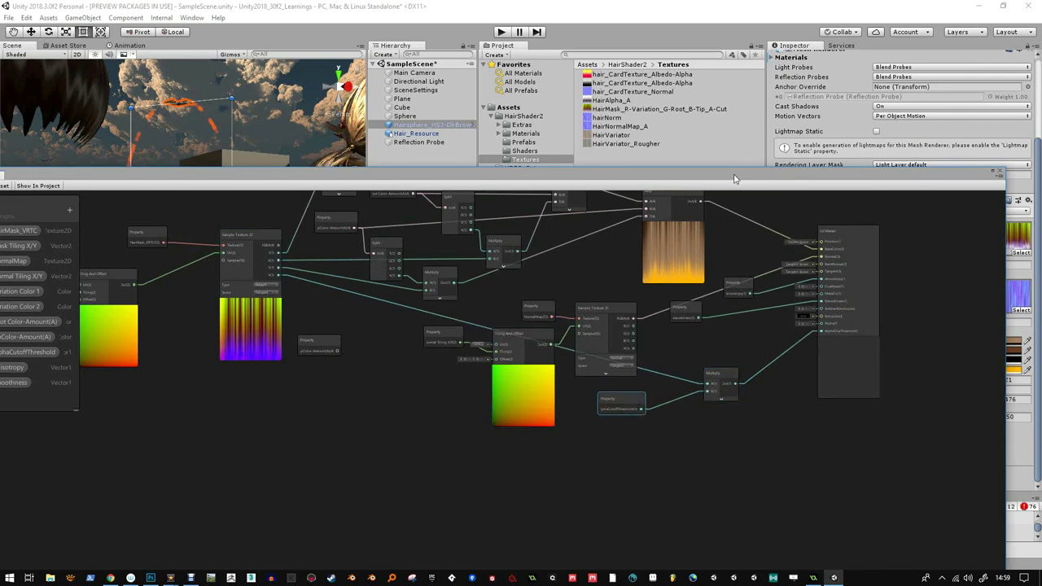
pyautogui.moveTo(734, 178); pyautogui.dragTo(398, 341)
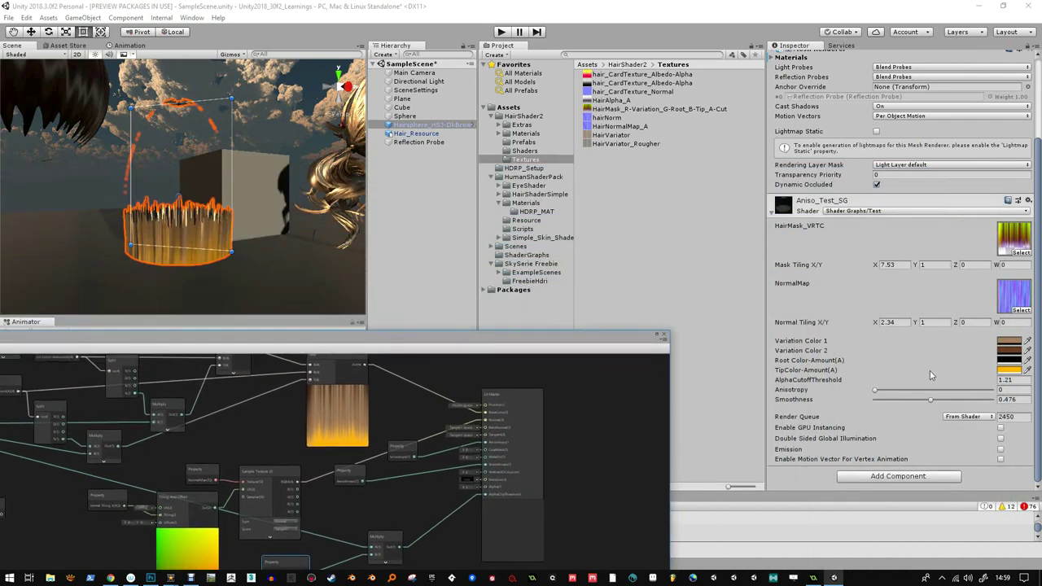
pyautogui.moveTo(936, 381); pyautogui.dragTo(965, 380)
# - Resize and reposition the Shader Graph window to cover the editor
pyautogui.moveTo(668, 332); pyautogui.dragTo(900, 137)
pyautogui.scroll(1, 678, 341)
pyautogui.scroll(-2, 692, 342)
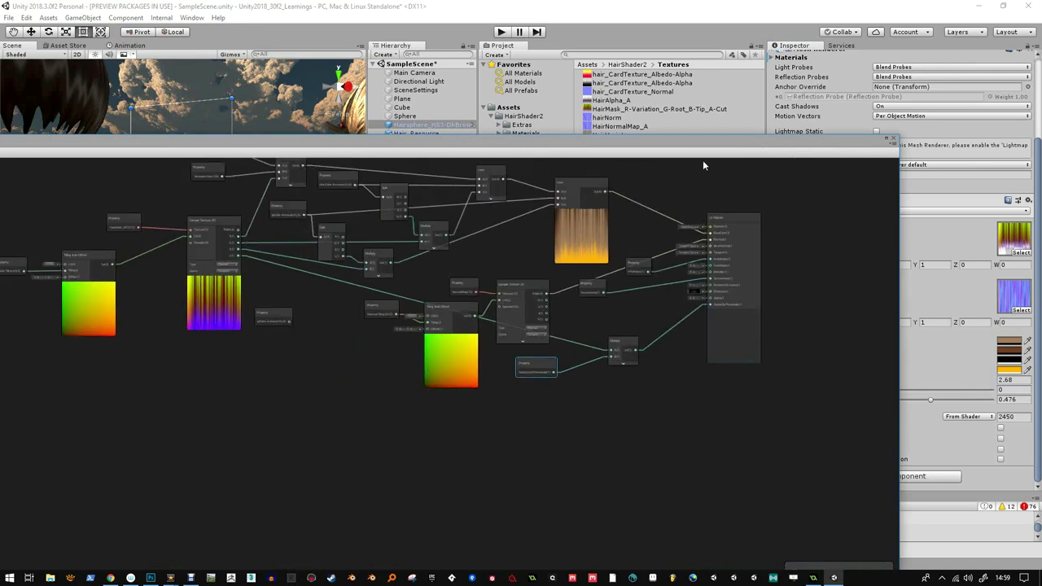
pyautogui.moveTo(705, 150); pyautogui.dragTo(617, 202)
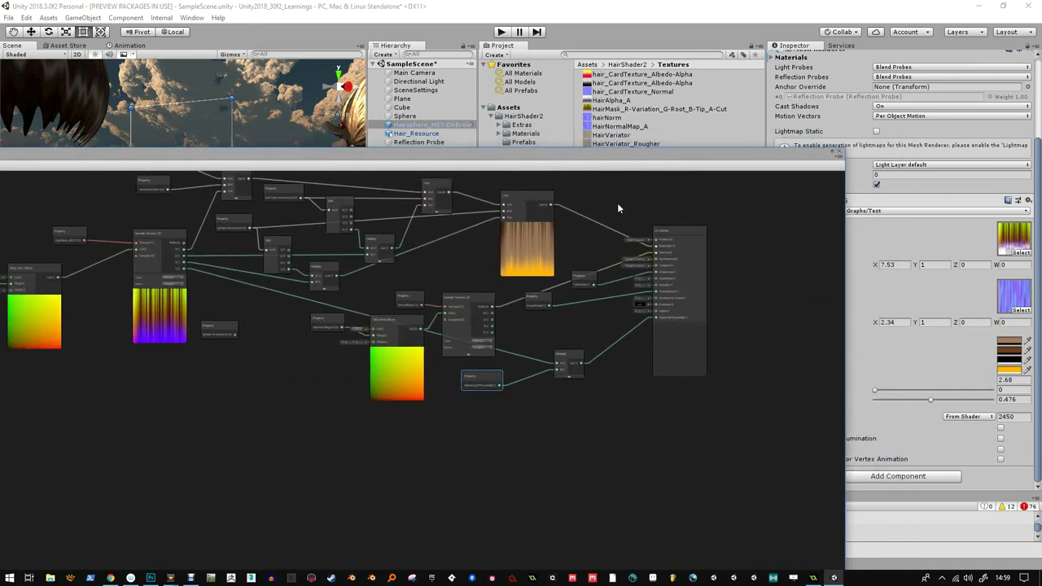
pyautogui.scroll(2, 503, 374)
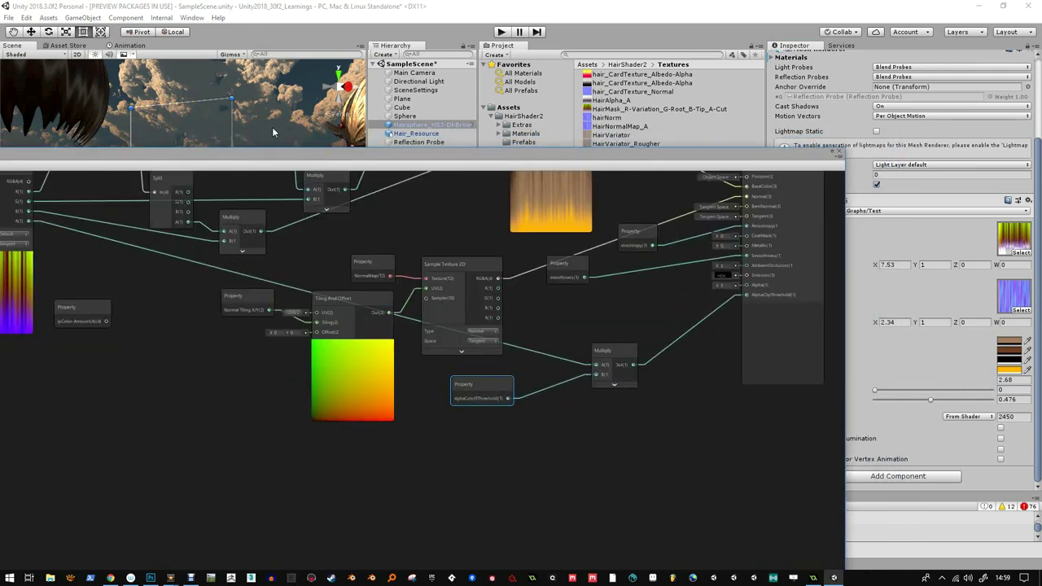
pyautogui.moveTo(311, 159); pyautogui.dragTo(137, 369)
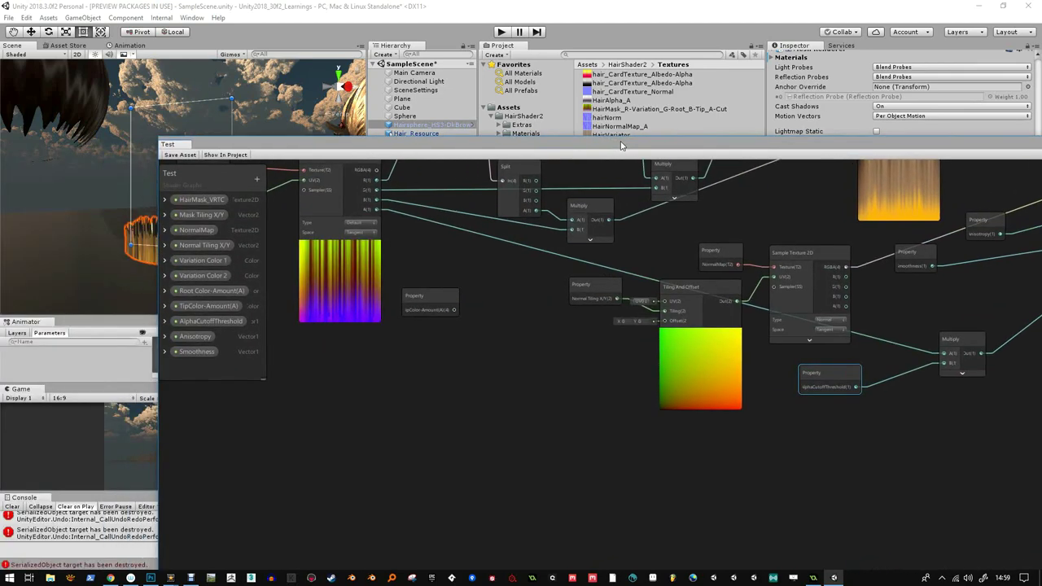
# - In the Blackboard, switch AlphaCutoffThreshold's Mode to Slider with Min 0 and Max 1
pyautogui.click(217, 323)
pyautogui.click(164, 321)
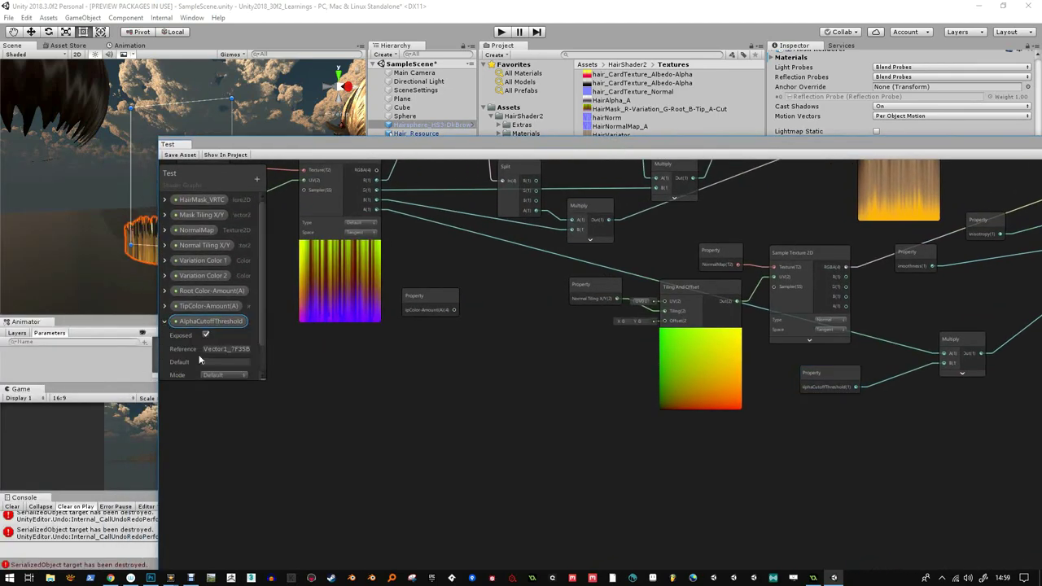
pyautogui.scroll(-1, 224, 372)
pyautogui.click(226, 342)
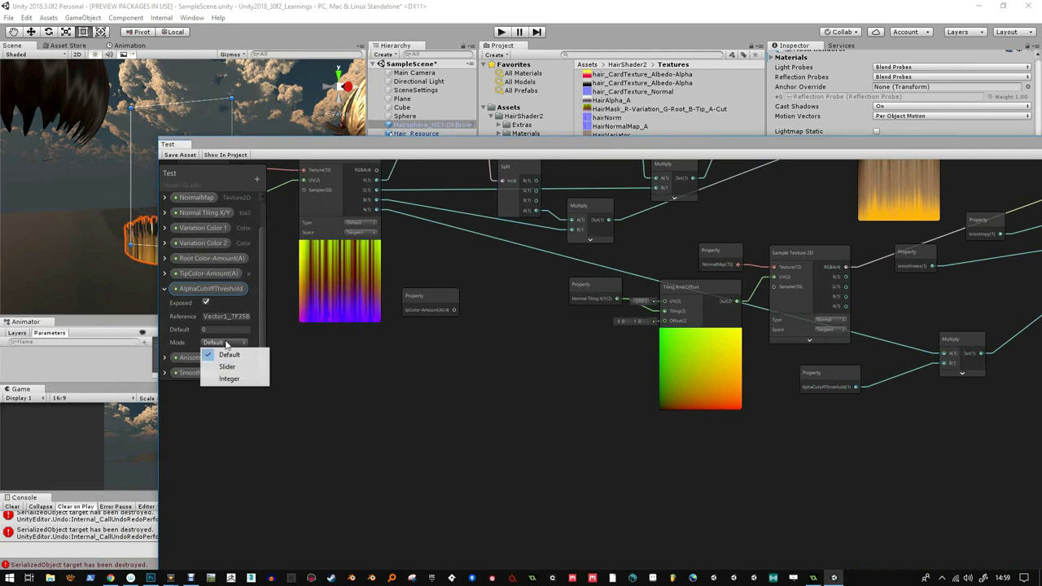
pyautogui.click(222, 365)
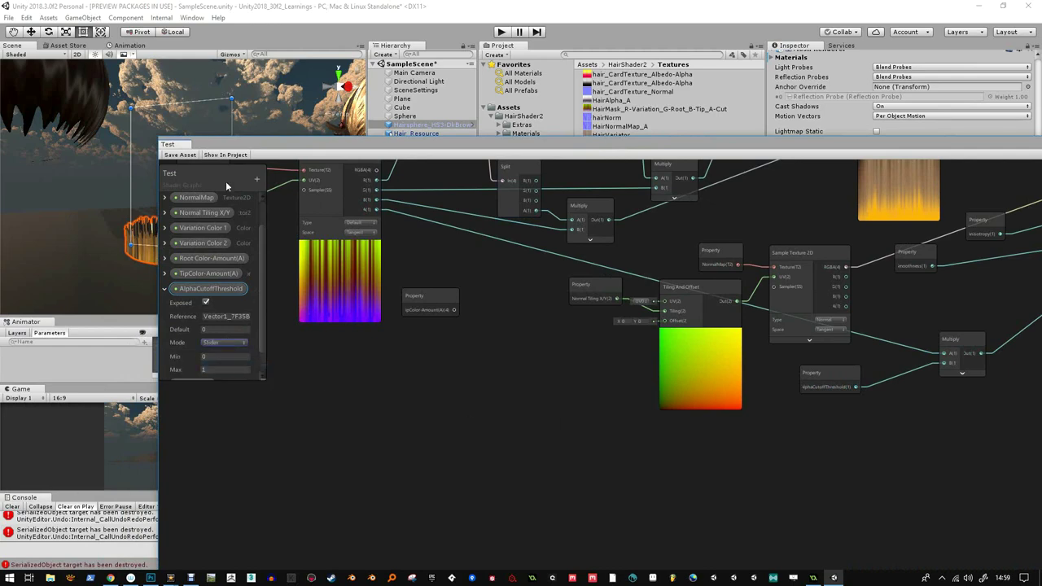
pyautogui.scroll(2, 273, 206)
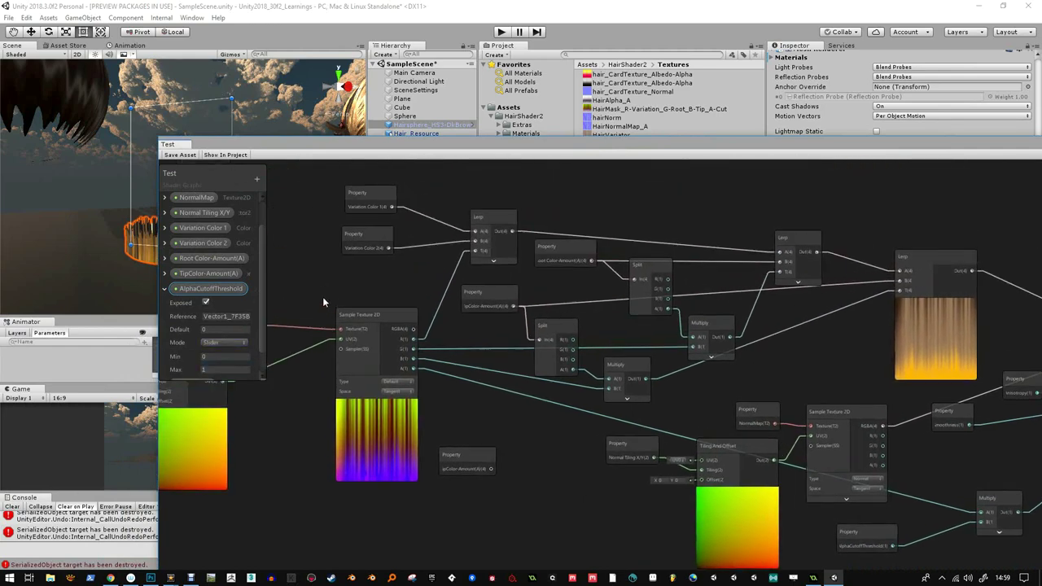
pyautogui.scroll(-2, 322, 297)
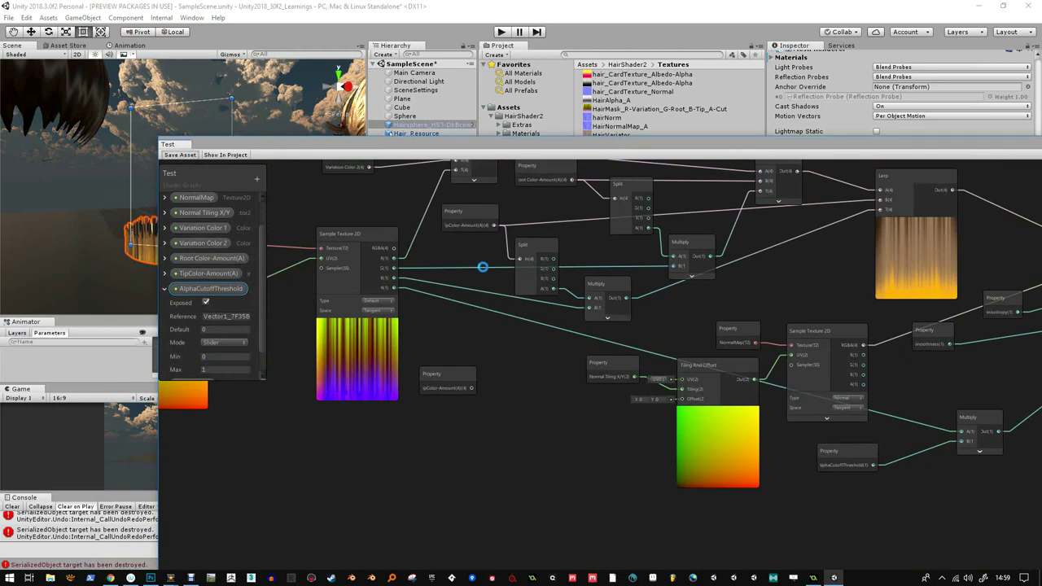
pyautogui.press('f')
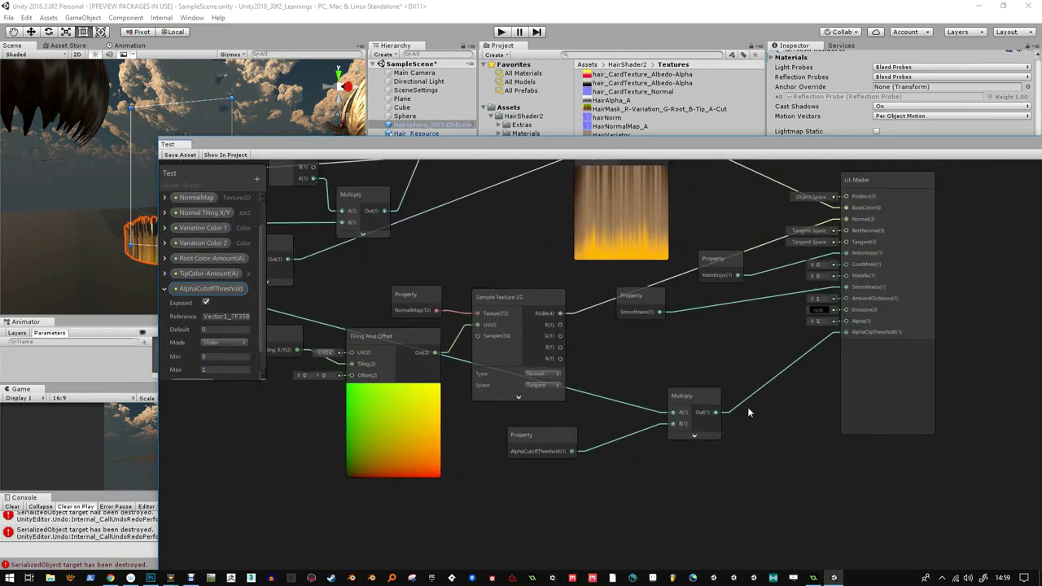
pyautogui.moveTo(702, 403); pyautogui.dragTo(680, 403)
# - Insert a One Minus node between Multiply Out and the Lit Master's AlphaClipThreshold
pyautogui.rightClick(729, 381)
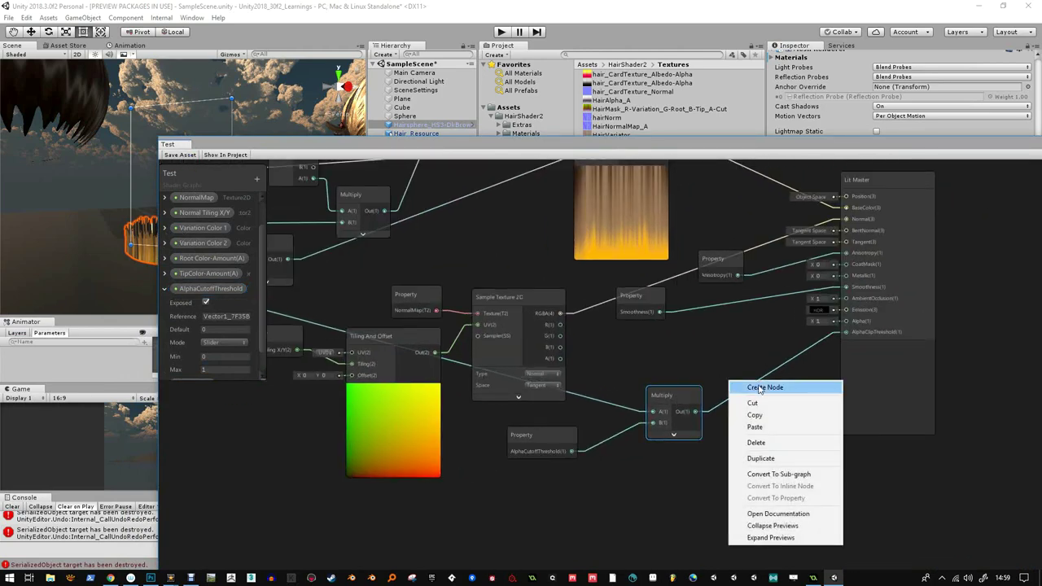
pyautogui.click(761, 388)
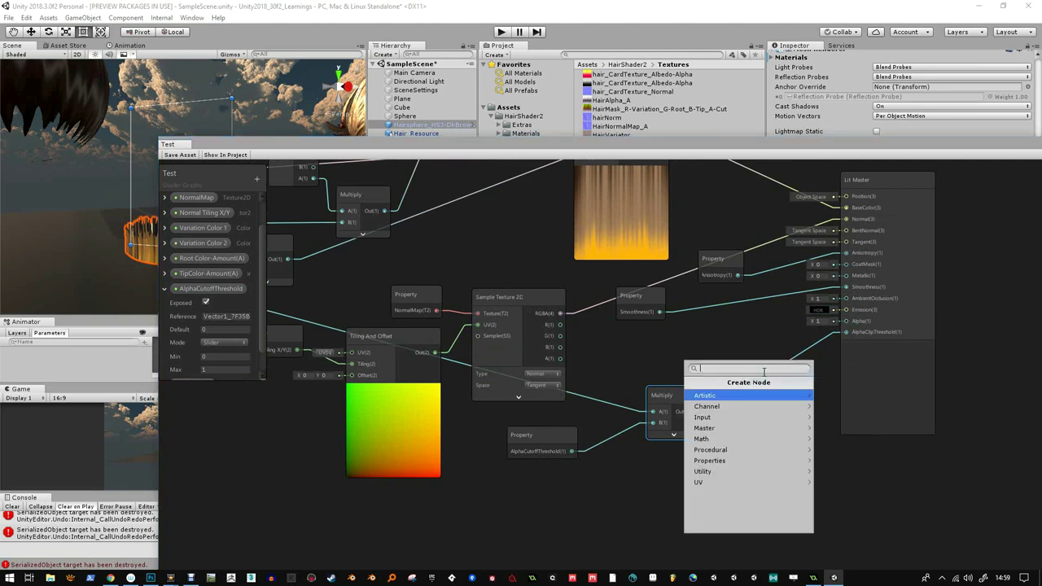
pyautogui.write('one')
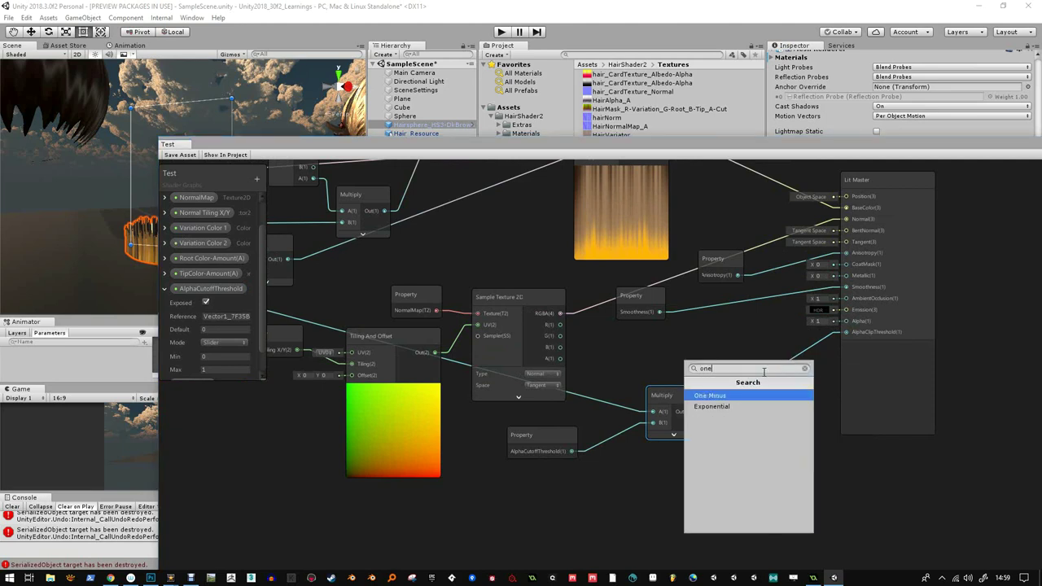
pyautogui.click(739, 396)
pyautogui.moveTo(696, 411); pyautogui.dragTo(757, 408)
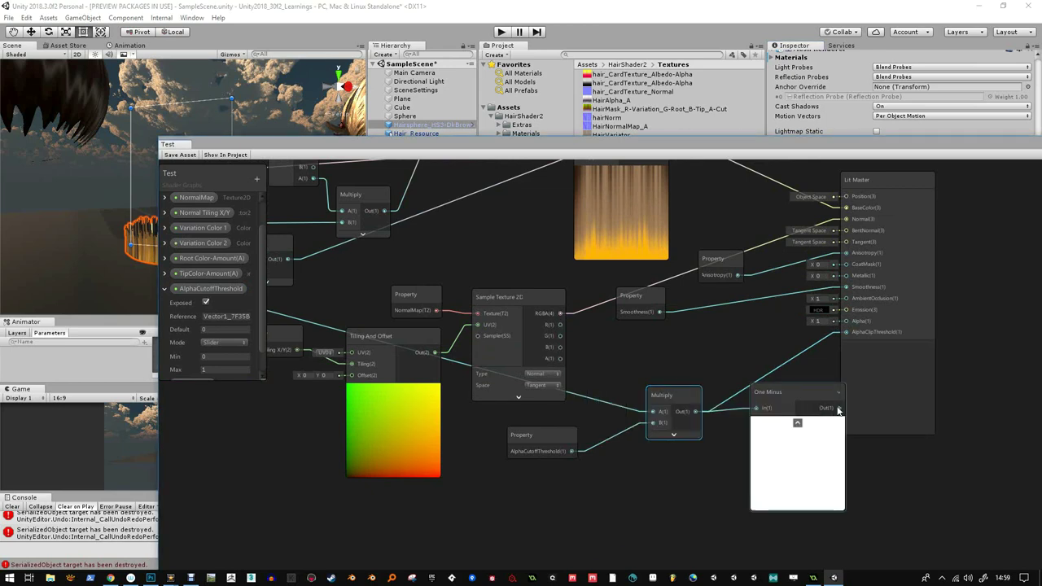
pyautogui.moveTo(838, 409); pyautogui.dragTo(846, 333)
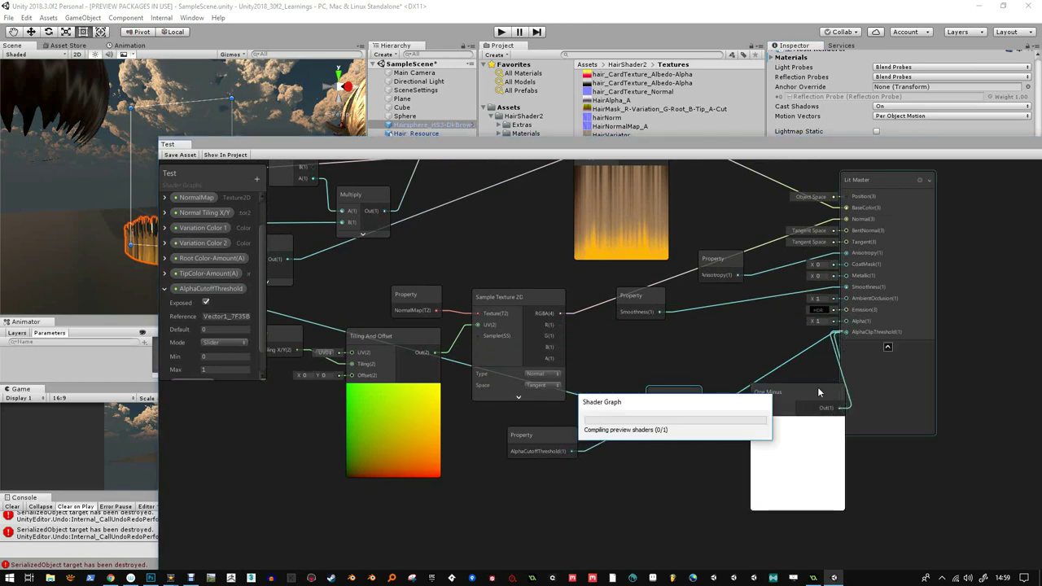
pyautogui.moveTo(811, 391); pyautogui.dragTo(788, 392)
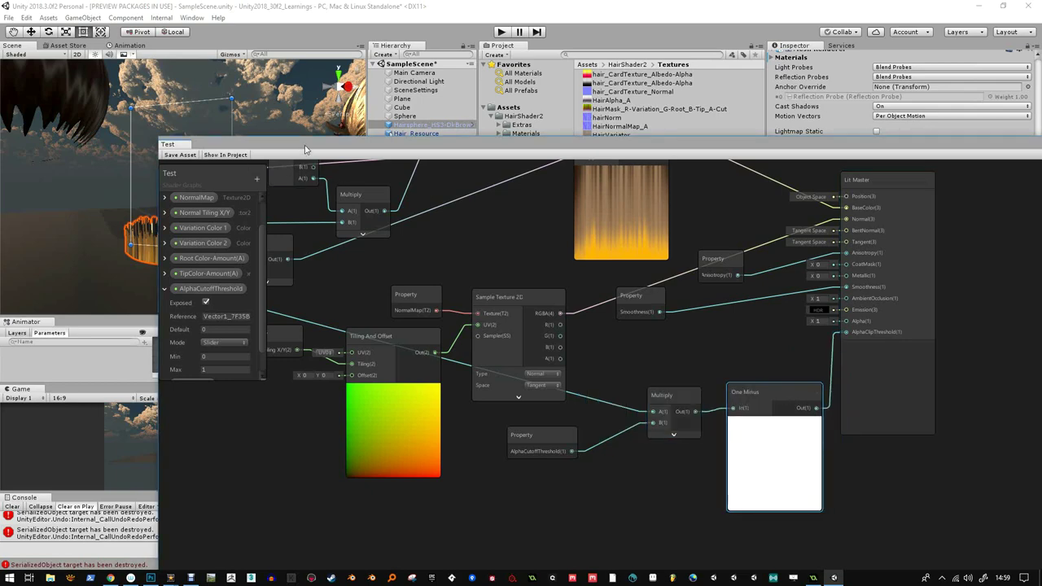
pyautogui.moveTo(325, 250); pyautogui.dragTo(391, 324, button='middle')
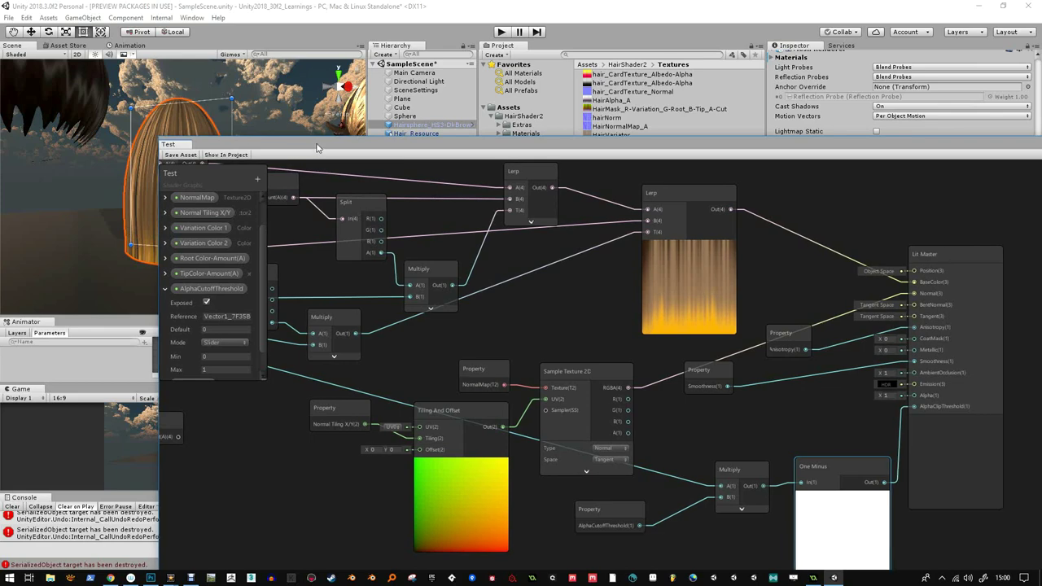
# - Lower the AlphaCutoffThreshold slider from 2.68 and select its property node in the graph
pyautogui.moveTo(297, 150); pyautogui.dragTo(147, 455)
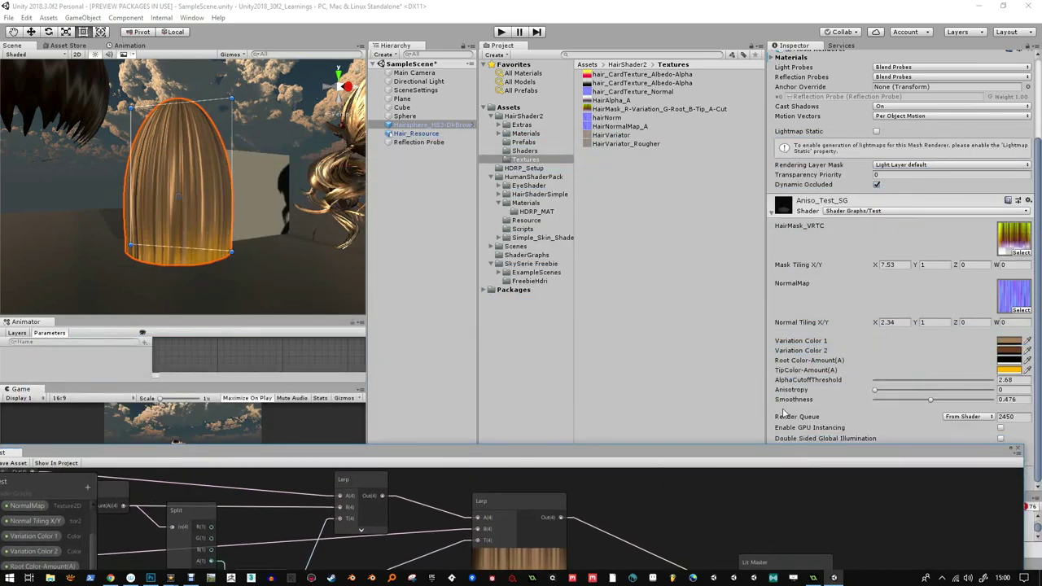
pyautogui.moveTo(976, 384)
pyautogui.mouseDown()
pyautogui.moveTo(870, 382)
pyautogui.moveTo(992, 383)
pyautogui.moveTo(958, 381)
pyautogui.mouseUp()
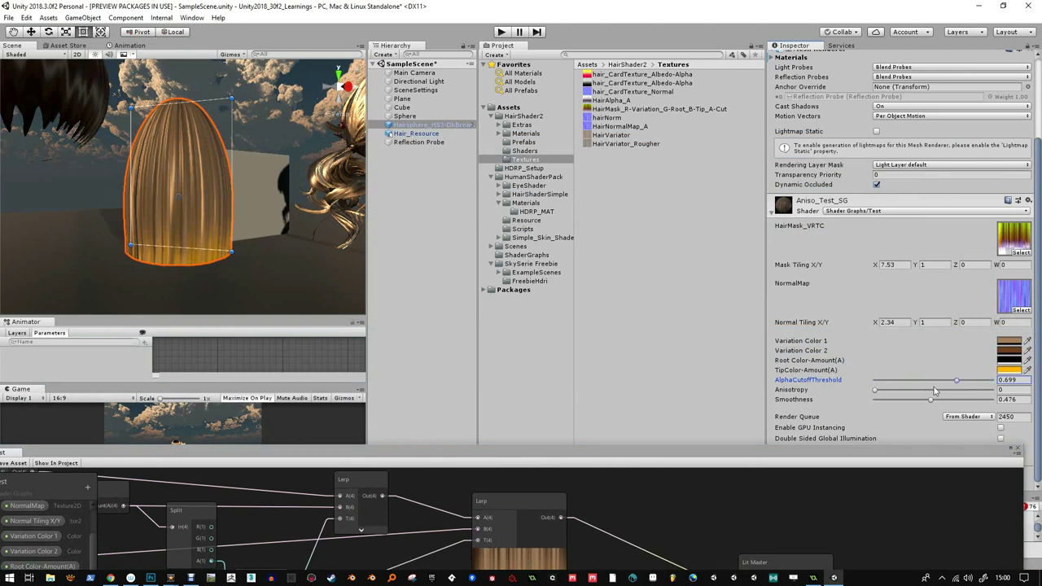
pyautogui.click(777, 458)
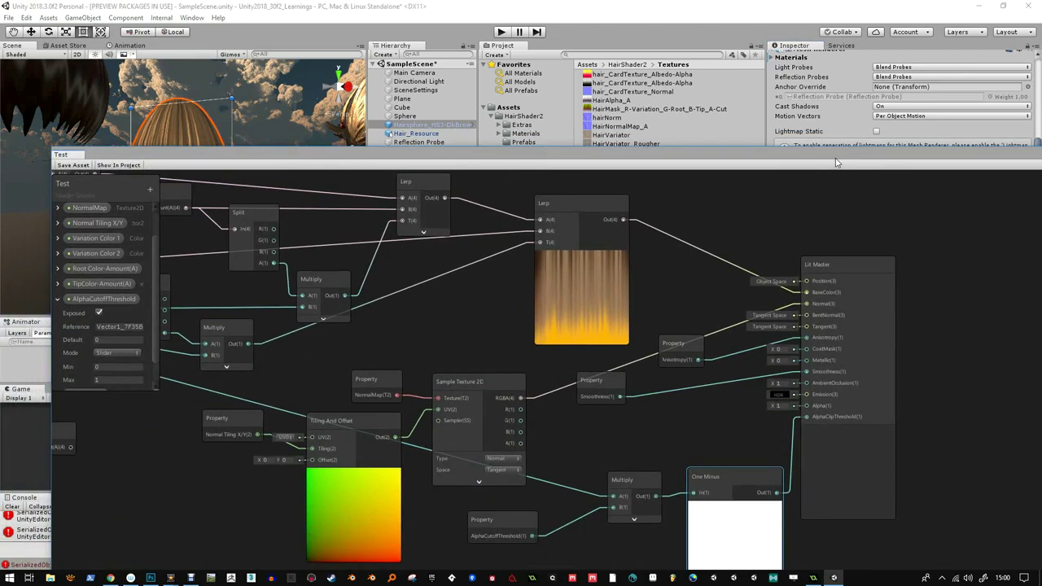
pyautogui.scroll(-2, 619, 497)
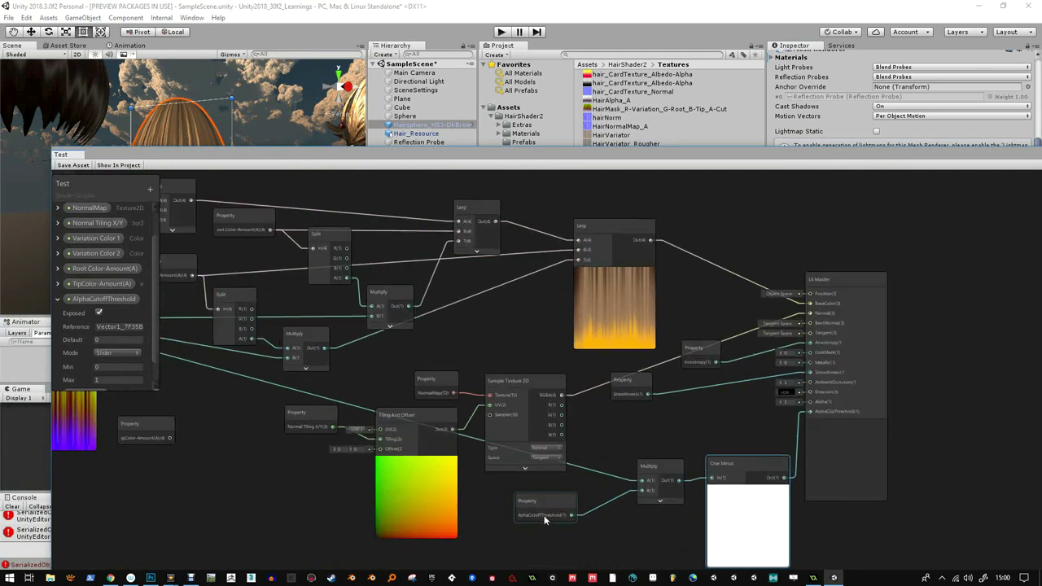
pyautogui.click(545, 506)
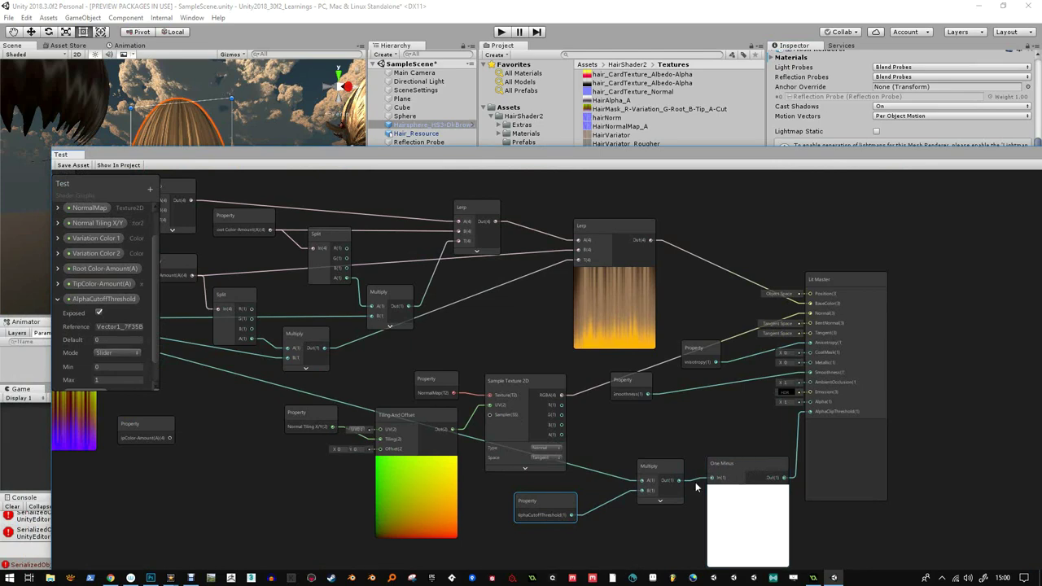
# - Lower AlphaCutoffThreshold further to 0.537 and enlarge the graph window again
pyautogui.moveTo(697, 164); pyautogui.dragTo(665, 462)
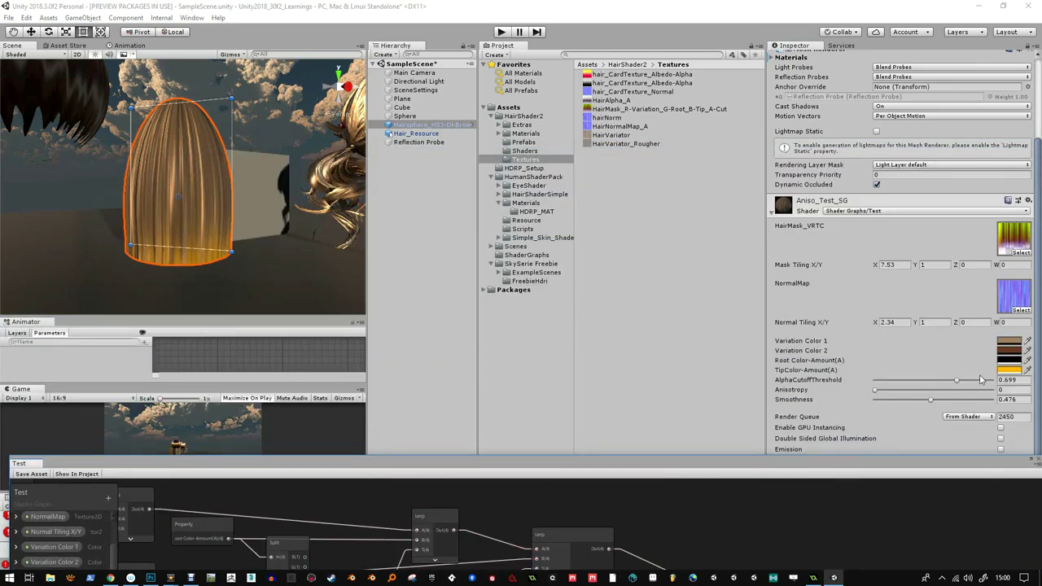
pyautogui.moveTo(959, 381); pyautogui.dragTo(925, 384)
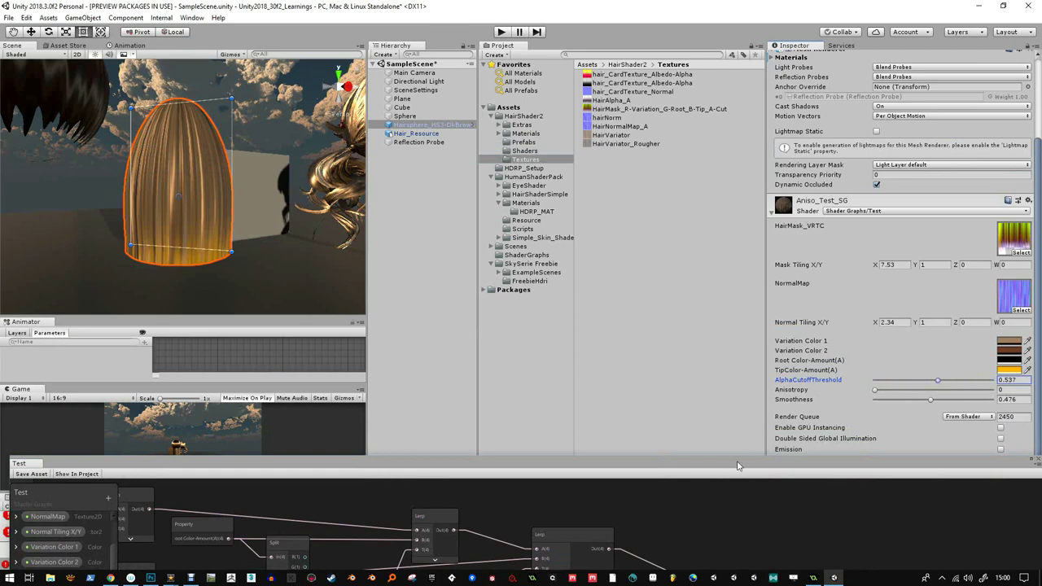
pyautogui.moveTo(737, 464); pyautogui.dragTo(868, 144)
pyautogui.moveTo(763, 448); pyautogui.dragTo(738, 438)
pyautogui.scroll(-3, 738, 437)
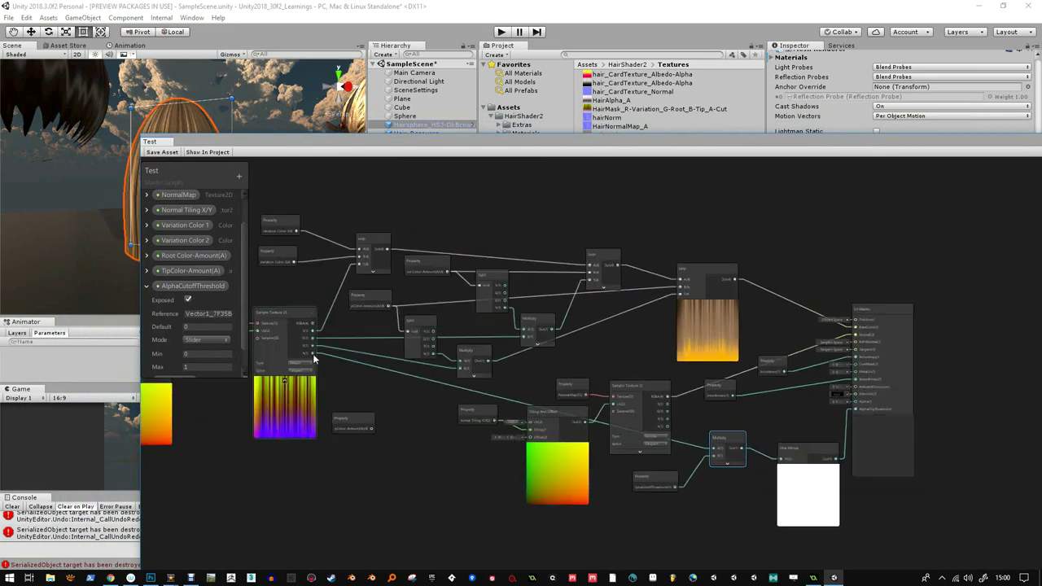
# - Wire Multiply Out and the alphaCutoffThreshold property directly to the Lit Master's alpha ports, moving One Minus aside
pyautogui.scroll(2, 837, 402)
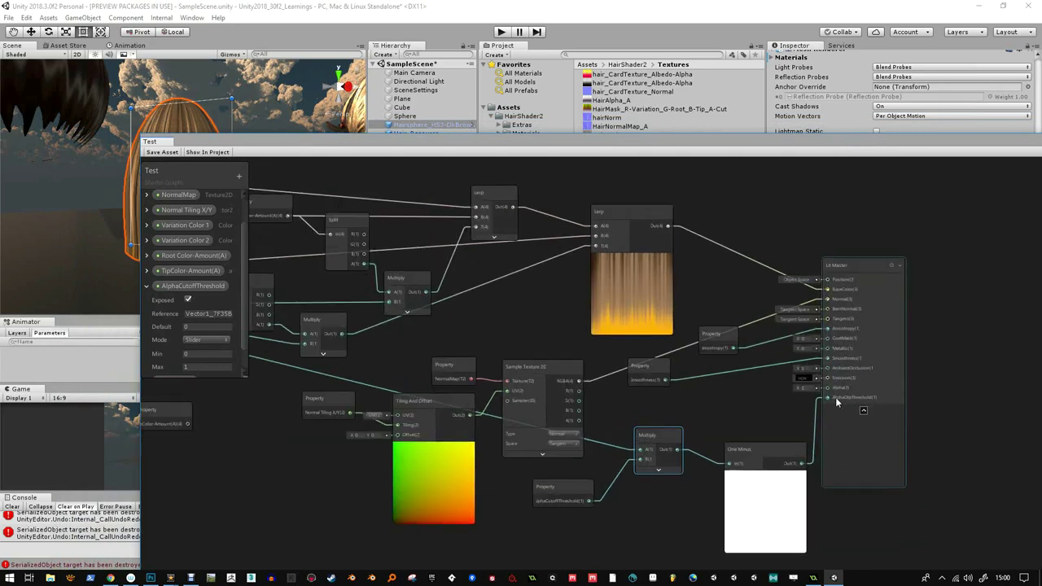
pyautogui.scroll(-3, 690, 395)
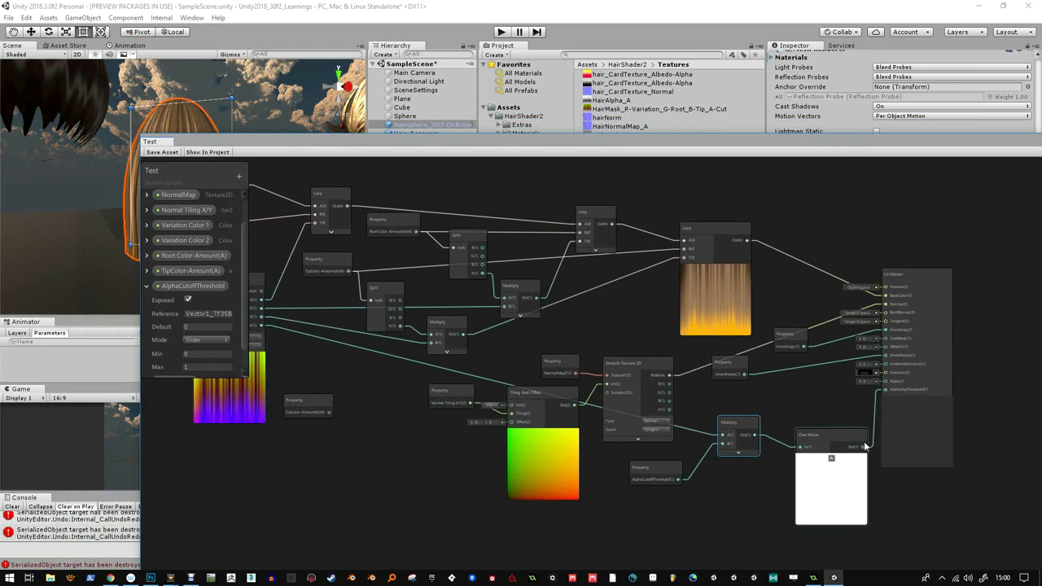
pyautogui.scroll(1, 841, 426)
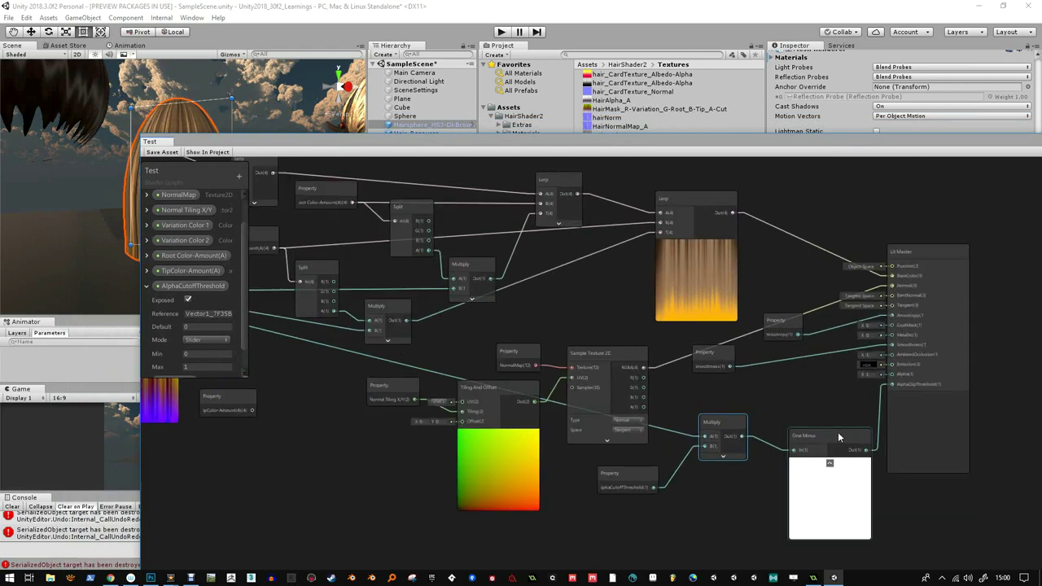
pyautogui.moveTo(838, 431); pyautogui.dragTo(818, 429)
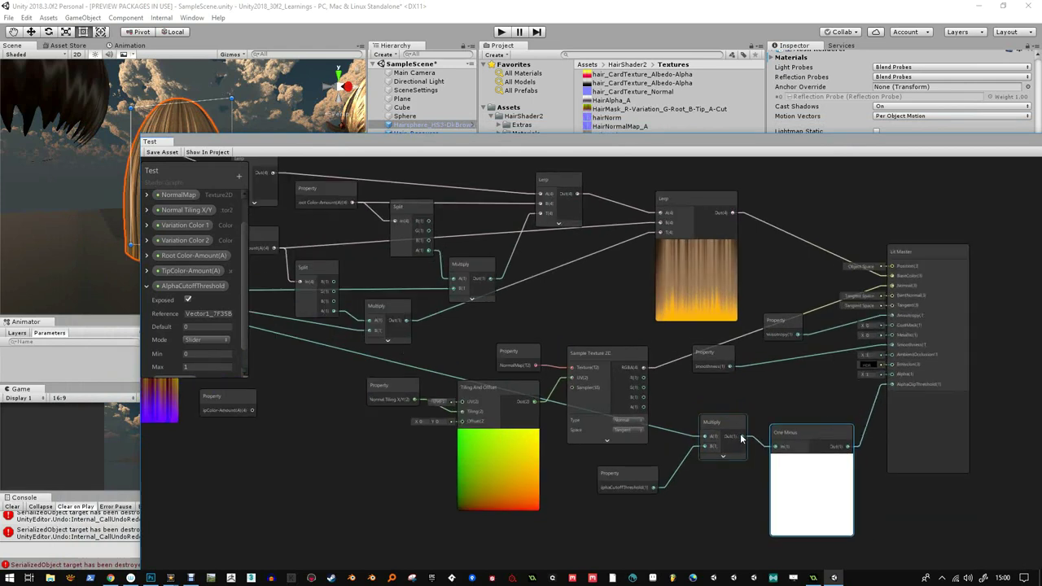
pyautogui.moveTo(744, 437); pyautogui.dragTo(891, 383)
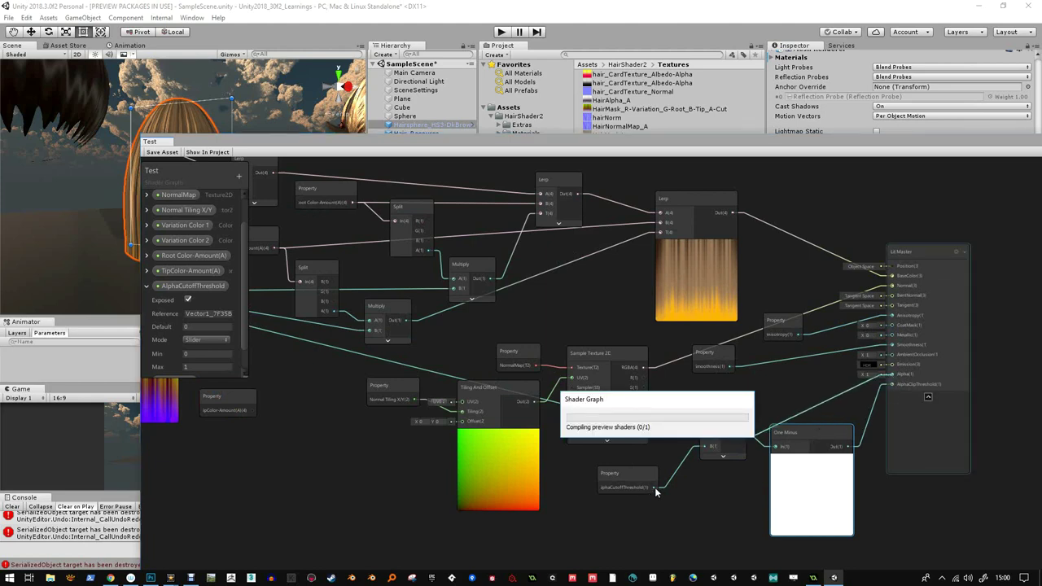
pyautogui.moveTo(656, 488); pyautogui.dragTo(892, 385)
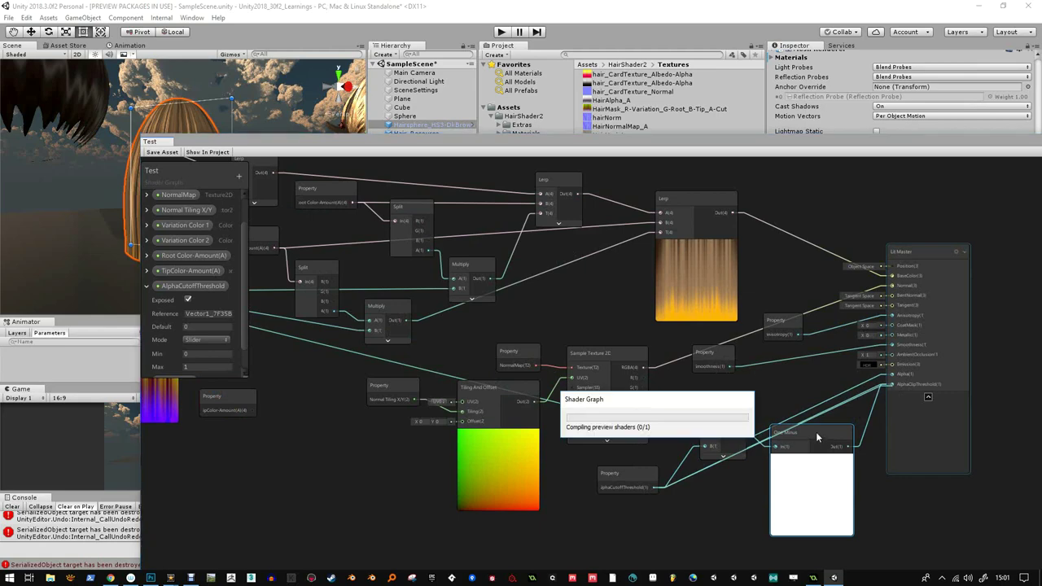
pyautogui.moveTo(817, 428); pyautogui.dragTo(846, 469)
pyautogui.moveTo(234, 149); pyautogui.dragTo(297, 285)
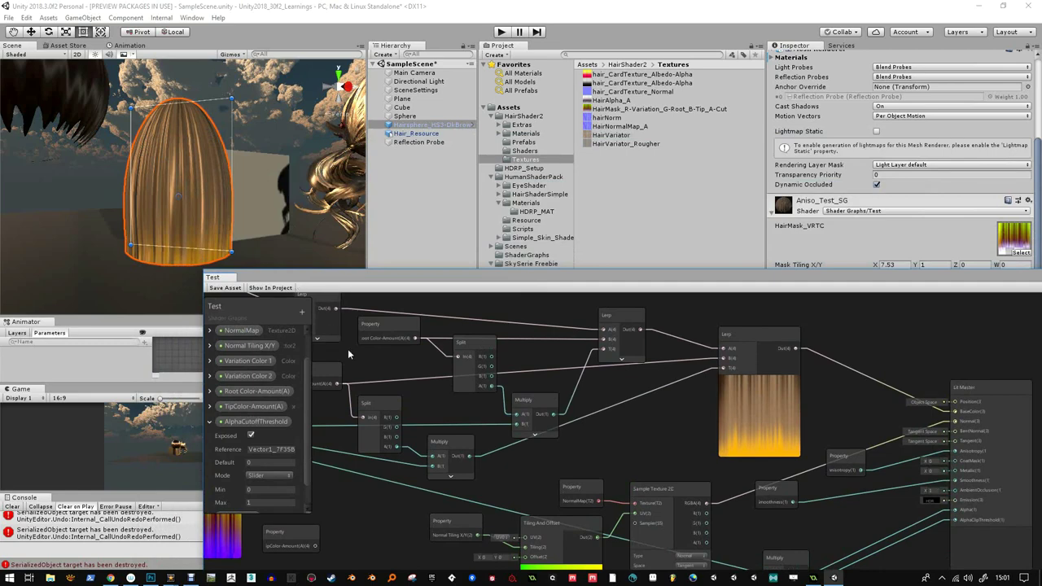
pyautogui.moveTo(348, 349); pyautogui.dragTo(433, 404, button='middle')
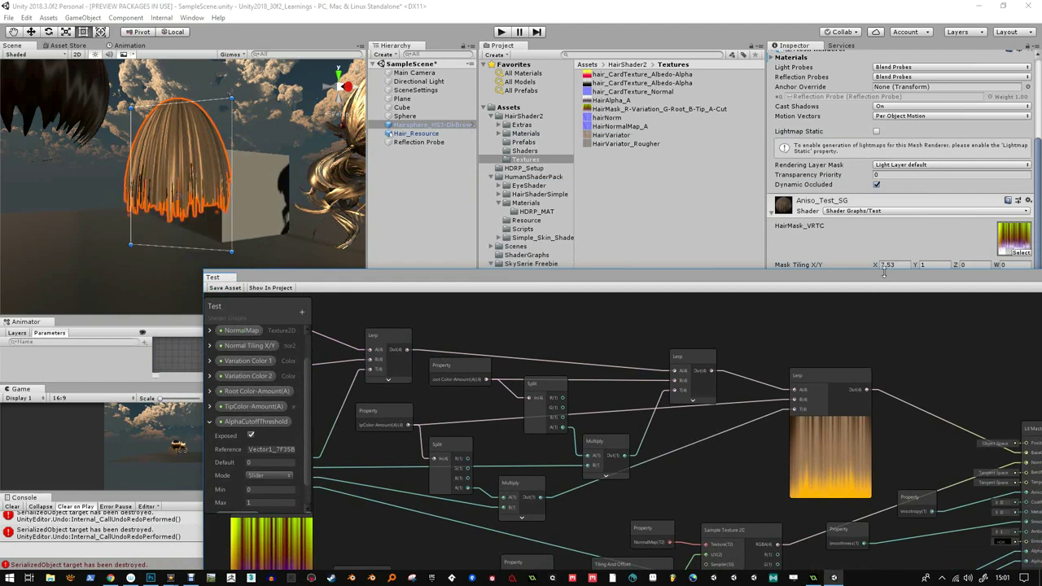
# - Lower AlphaCutoffThreshold to 0.315 and return the Shader Graph window to full size
pyautogui.moveTo(884, 273); pyautogui.dragTo(690, 439)
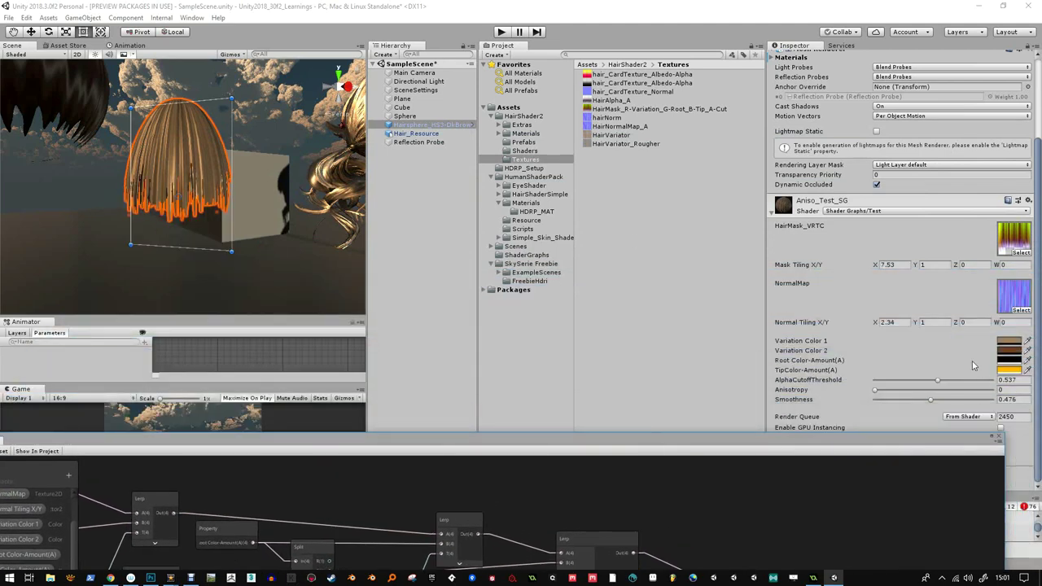
pyautogui.moveTo(938, 380); pyautogui.dragTo(914, 383)
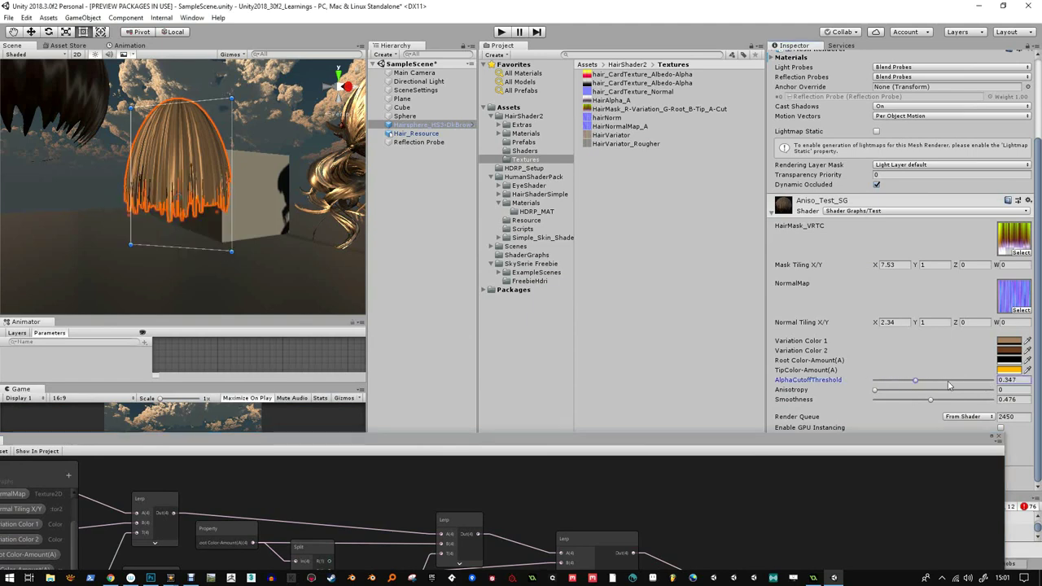
pyautogui.click(911, 381)
pyautogui.doubleClick(647, 446)
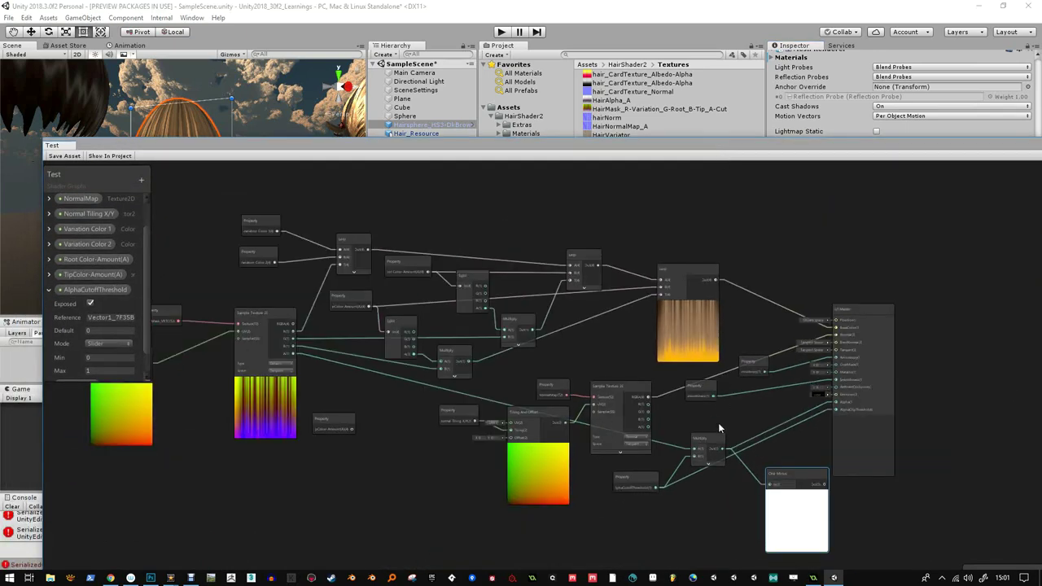
# - Rearrange the Multiply and One Minus nodes and save the shader graph
pyautogui.click(720, 434)
pyautogui.moveTo(721, 434); pyautogui.dragTo(836, 409)
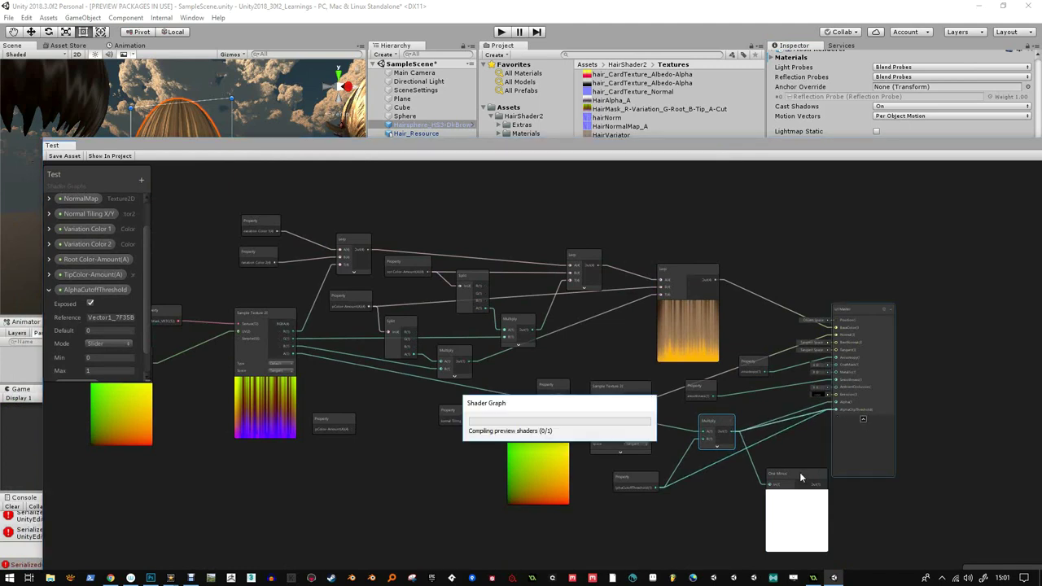
pyautogui.moveTo(801, 478); pyautogui.dragTo(773, 490)
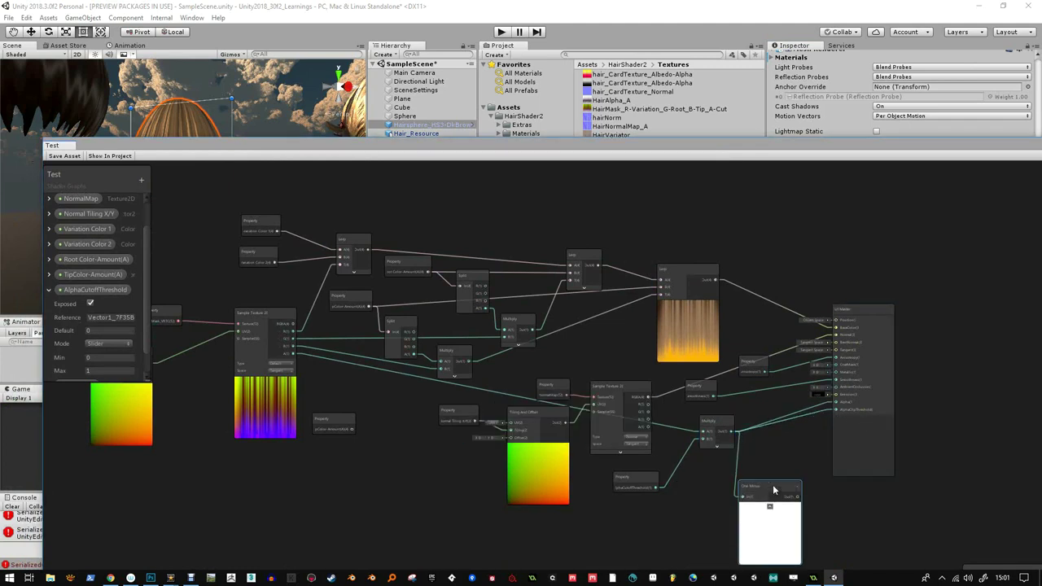
pyautogui.click(69, 156)
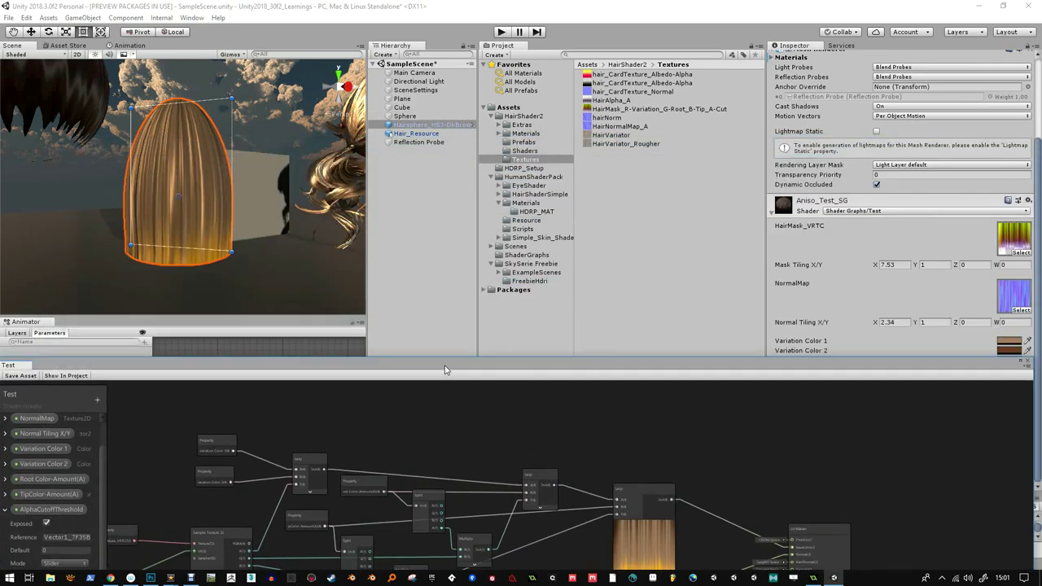
# - Test AlphaCutoffThreshold at 0.995, then raise the graph window and reposition the property node
pyautogui.moveTo(924, 367); pyautogui.dragTo(890, 458)
pyautogui.moveTo(911, 380)
pyautogui.mouseDown()
pyautogui.moveTo(991, 383)
pyautogui.moveTo(912, 380)
pyautogui.mouseUp()
pyautogui.moveTo(763, 458); pyautogui.dragTo(840, 169)
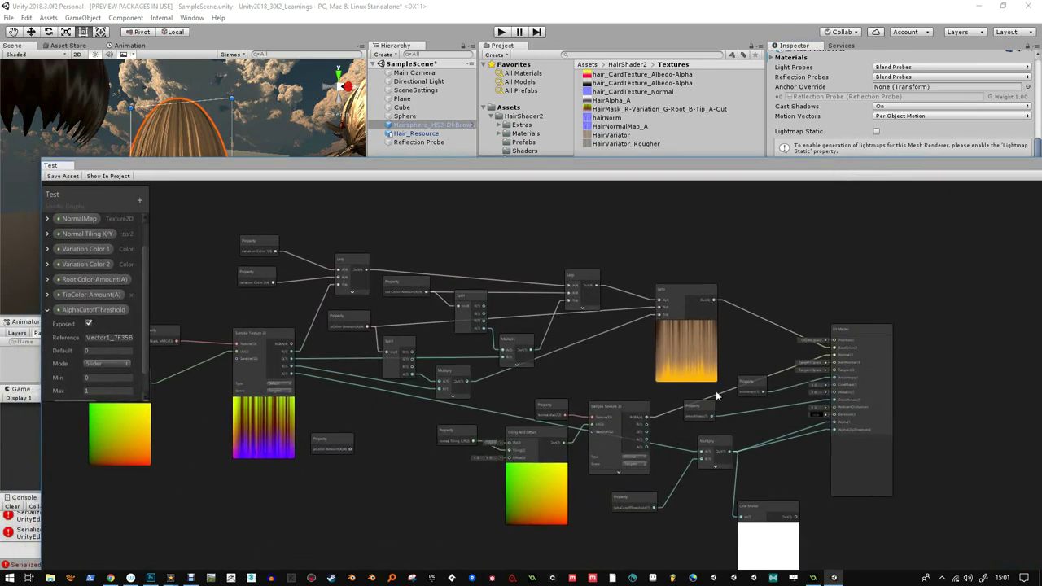
pyautogui.scroll(-3, 676, 452)
pyautogui.scroll(3, 677, 435)
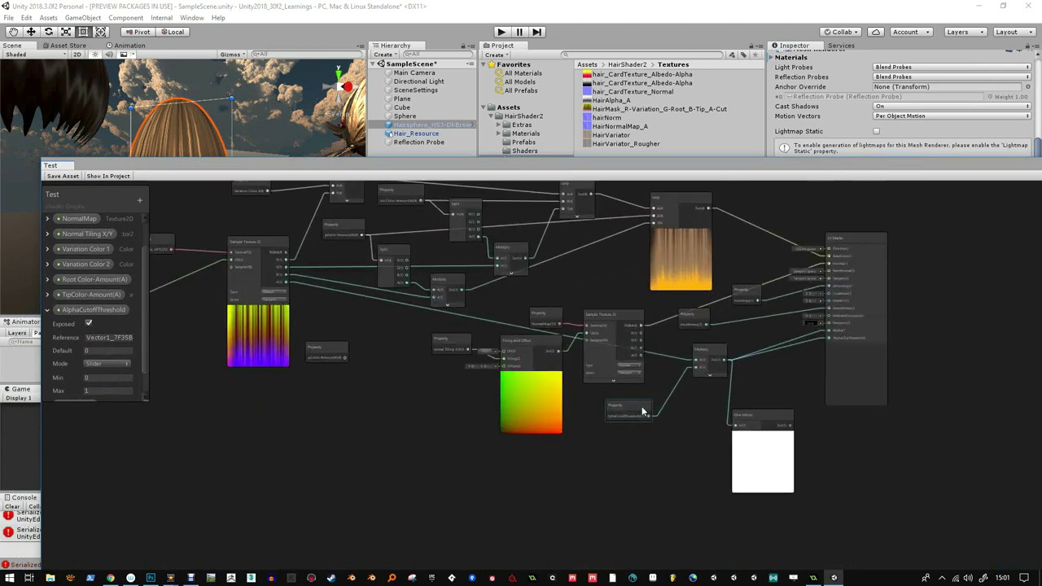
pyautogui.moveTo(641, 406); pyautogui.dragTo(630, 420)
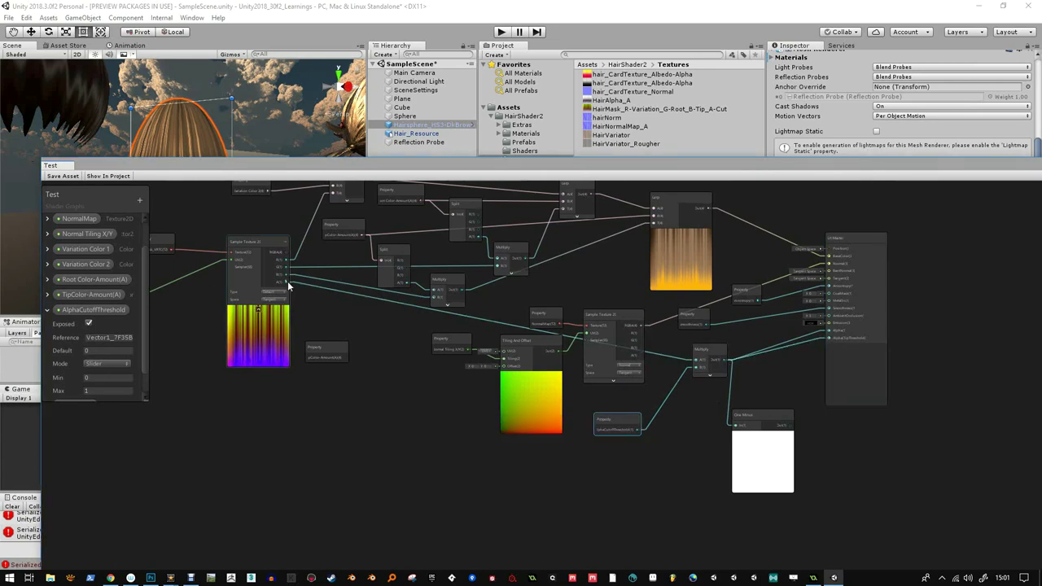
# - Connect a mask texture channel to the master node, save, and set AlphaCutoffThreshold to 0.297
pyautogui.moveTo(286, 281); pyautogui.dragTo(827, 332)
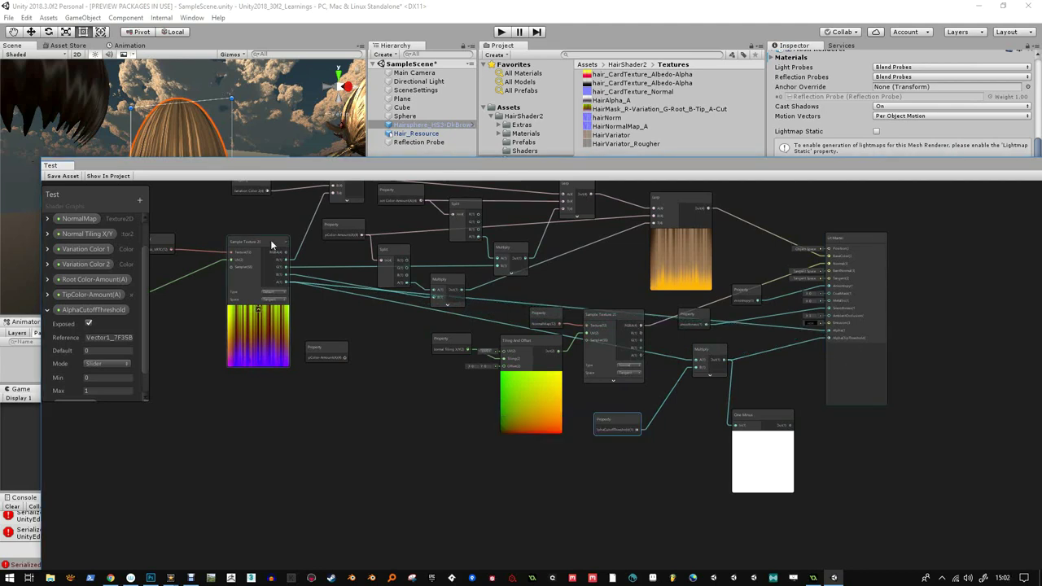
pyautogui.click(60, 176)
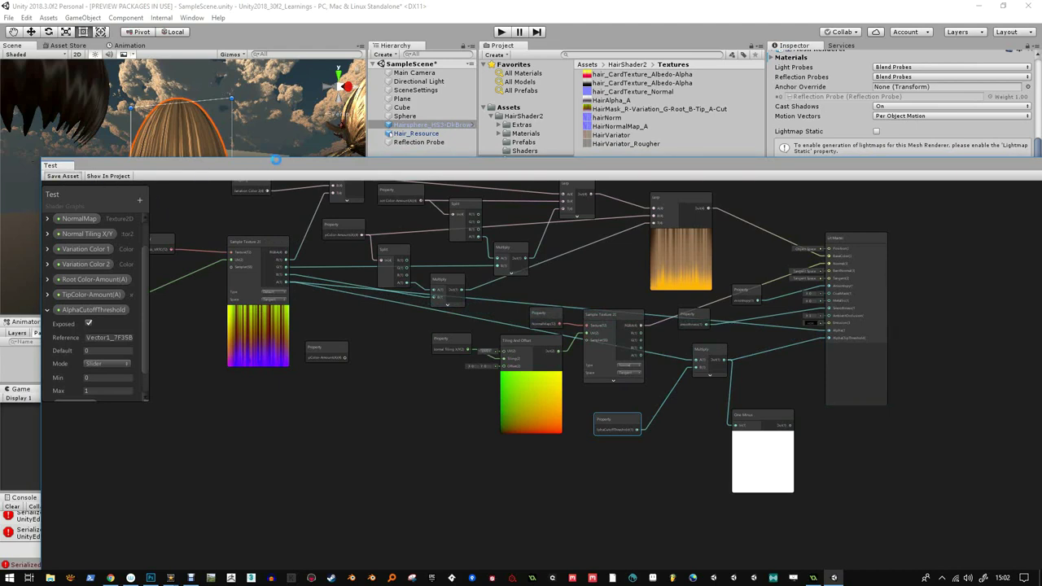
pyautogui.moveTo(282, 165); pyautogui.dragTo(312, 375)
pyautogui.moveTo(904, 378); pyautogui.dragTo(861, 438)
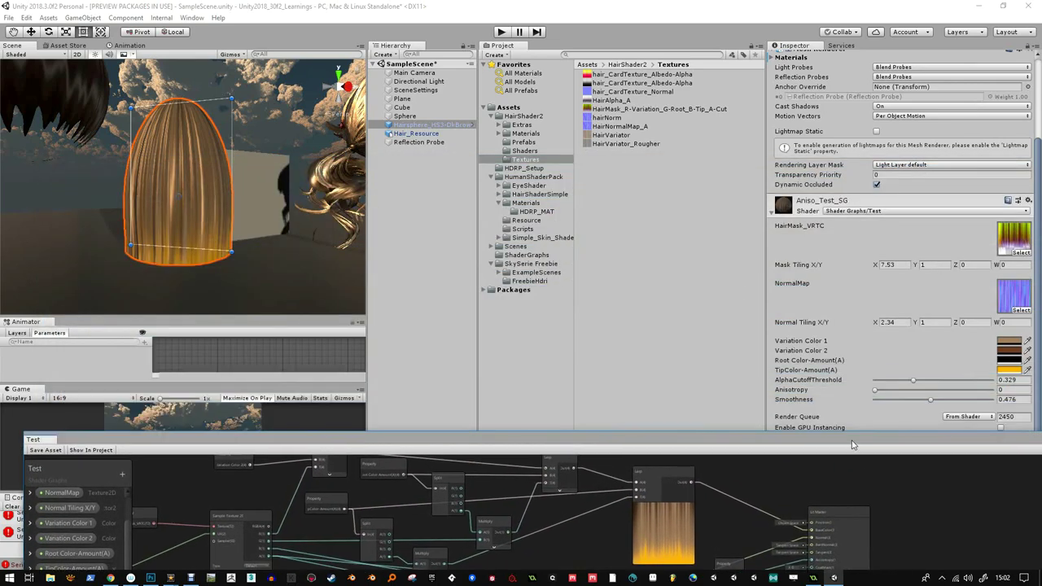
pyautogui.moveTo(982, 381); pyautogui.dragTo(913, 382)
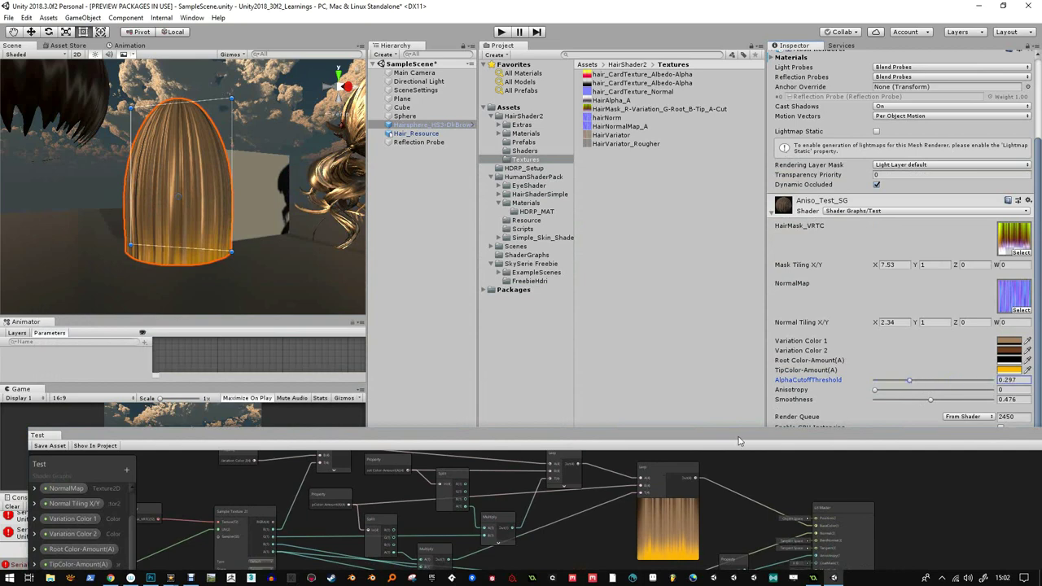
pyautogui.moveTo(745, 427); pyautogui.dragTo(736, 162)
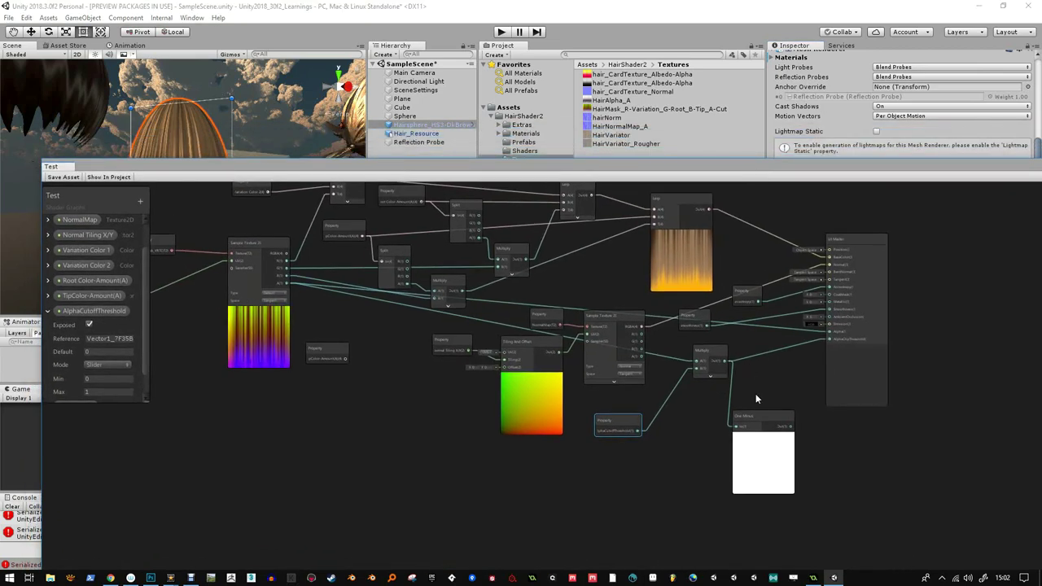
# - Delete the One Minus node, wire AlphaCutoffThreshold to AlphaClipThreshold, and save the asset
pyautogui.click(761, 418)
pyautogui.press('Delete')
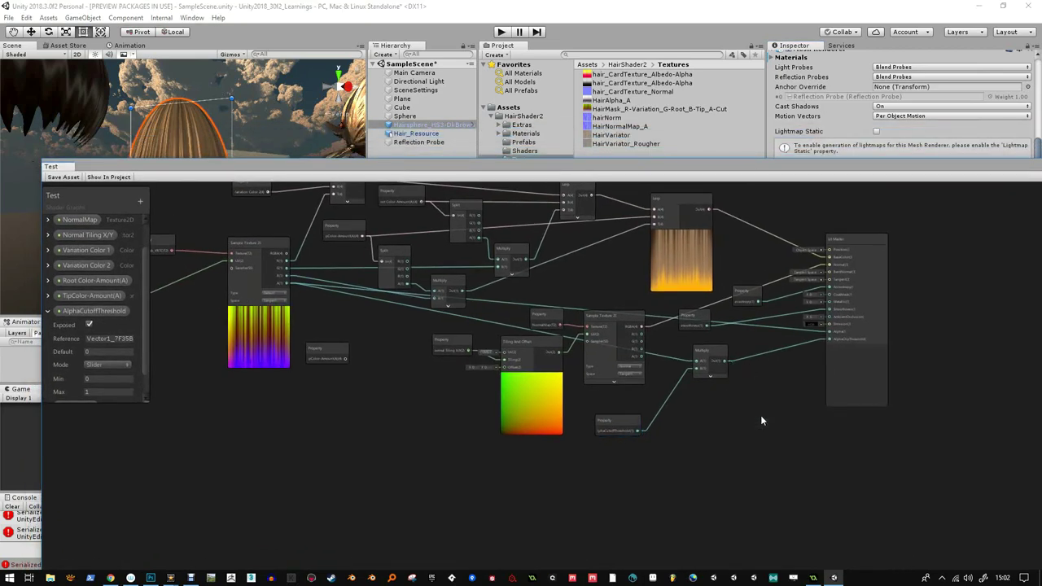
pyautogui.moveTo(638, 429); pyautogui.dragTo(830, 340)
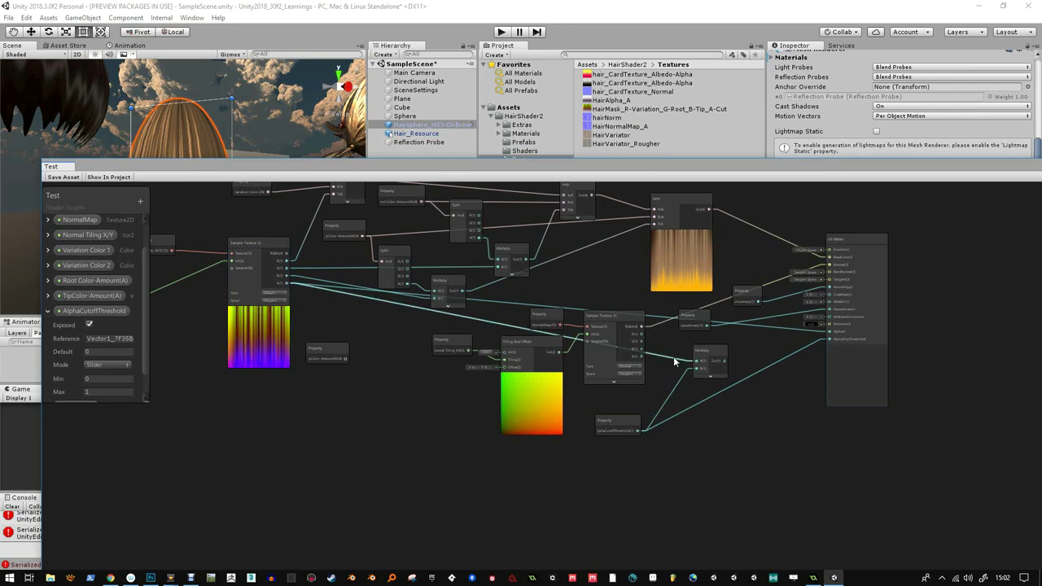
pyautogui.moveTo(211, 175); pyautogui.dragTo(213, 436)
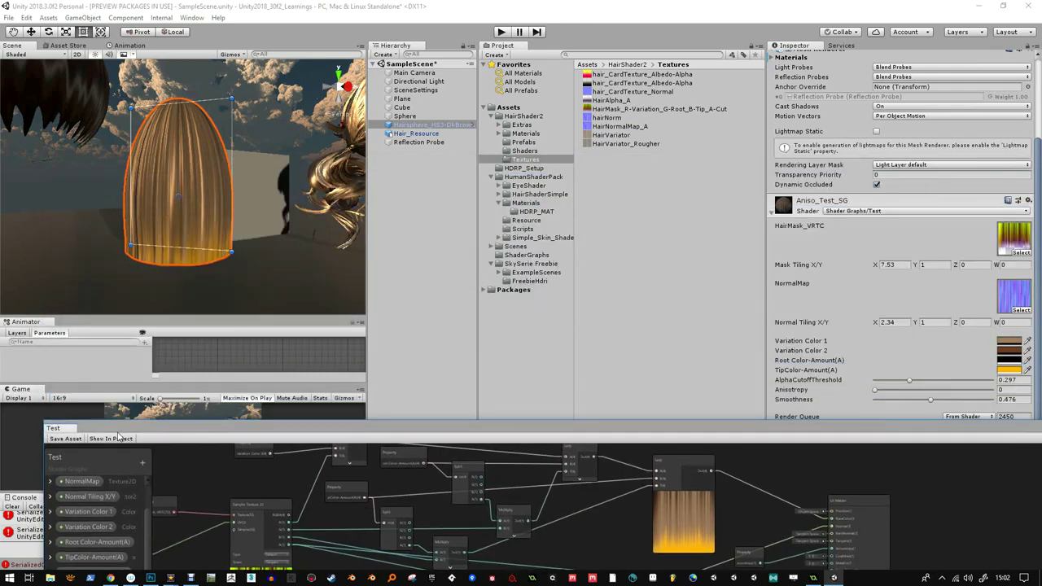
pyautogui.click(74, 440)
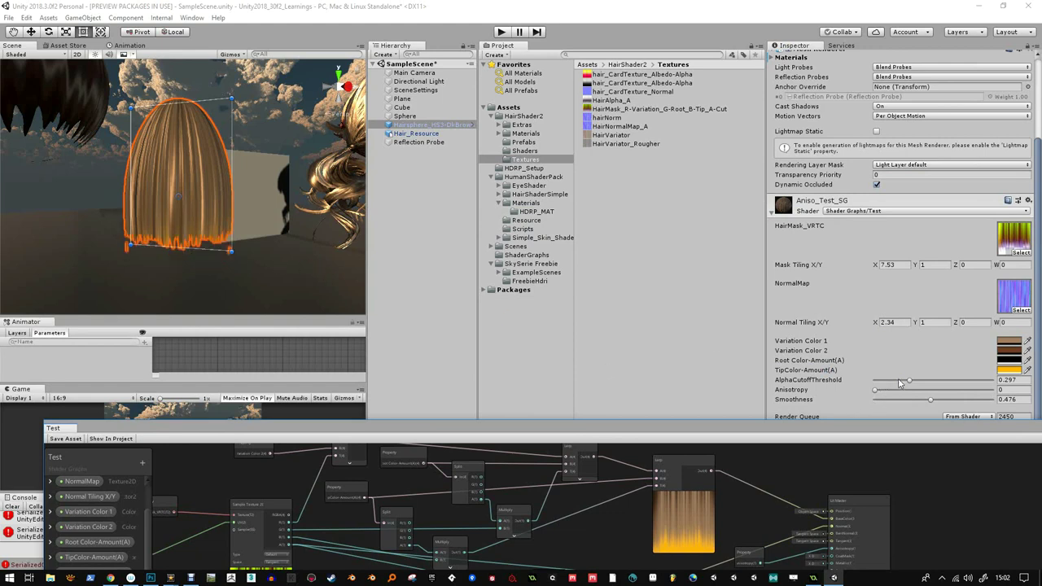
# - Test the cutoff at 0.829, delete the Multiply node, and place the property node beside Lit Master
pyautogui.moveTo(910, 381); pyautogui.dragTo(971, 381)
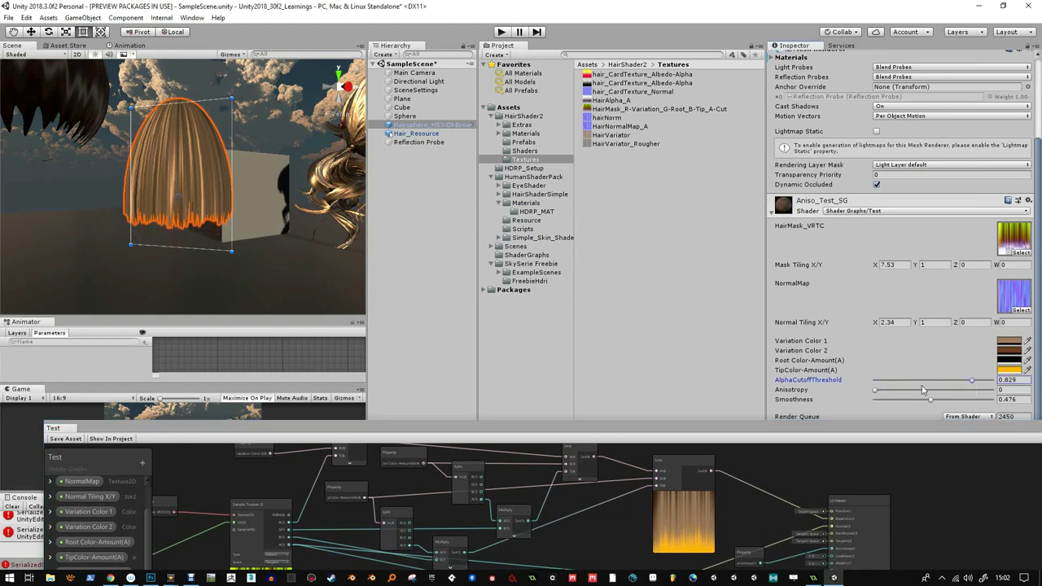
pyautogui.moveTo(757, 429); pyautogui.dragTo(802, 167)
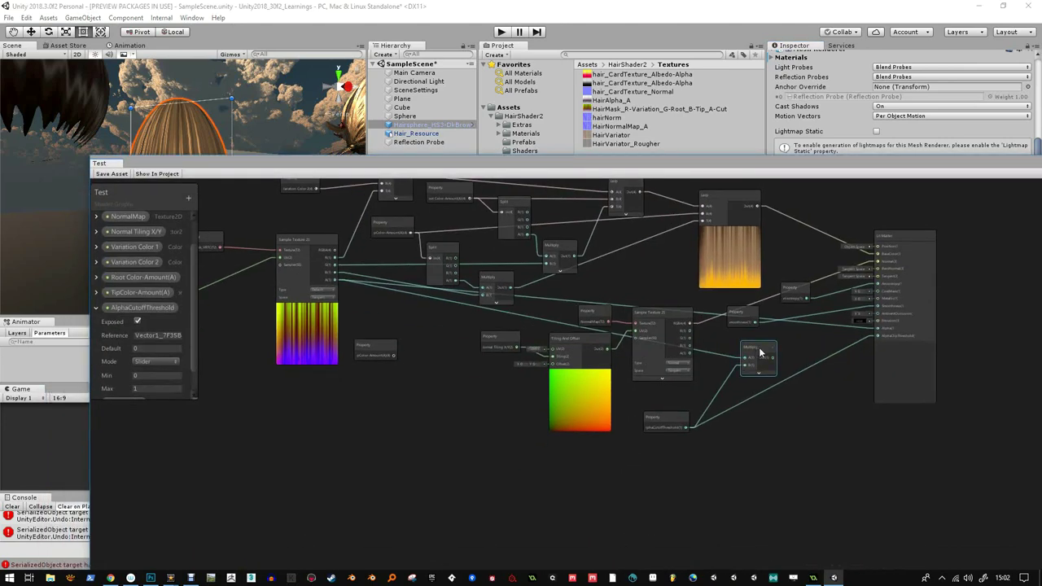
pyautogui.press('Delete')
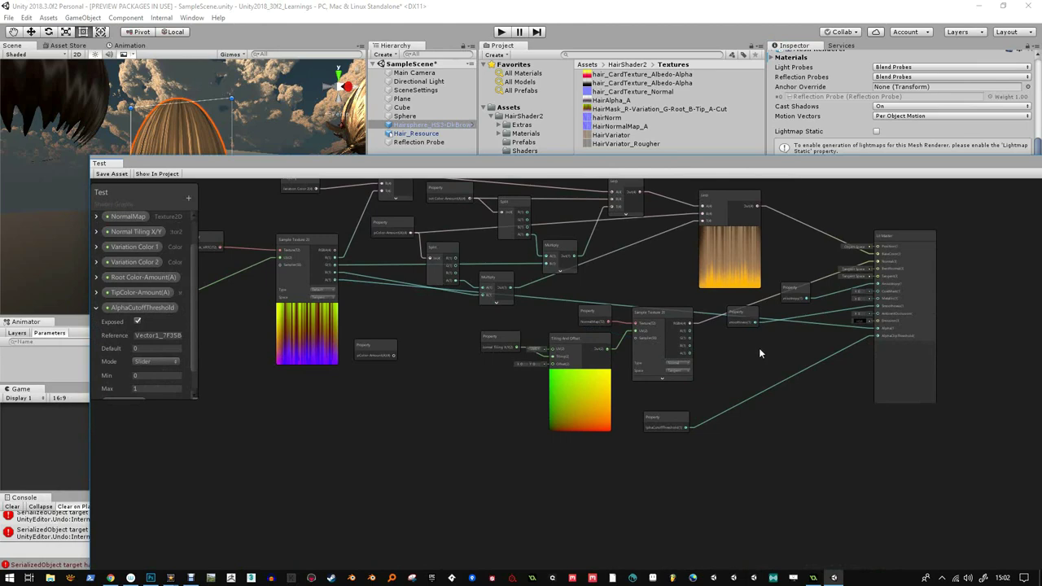
pyautogui.moveTo(670, 417); pyautogui.dragTo(823, 339)
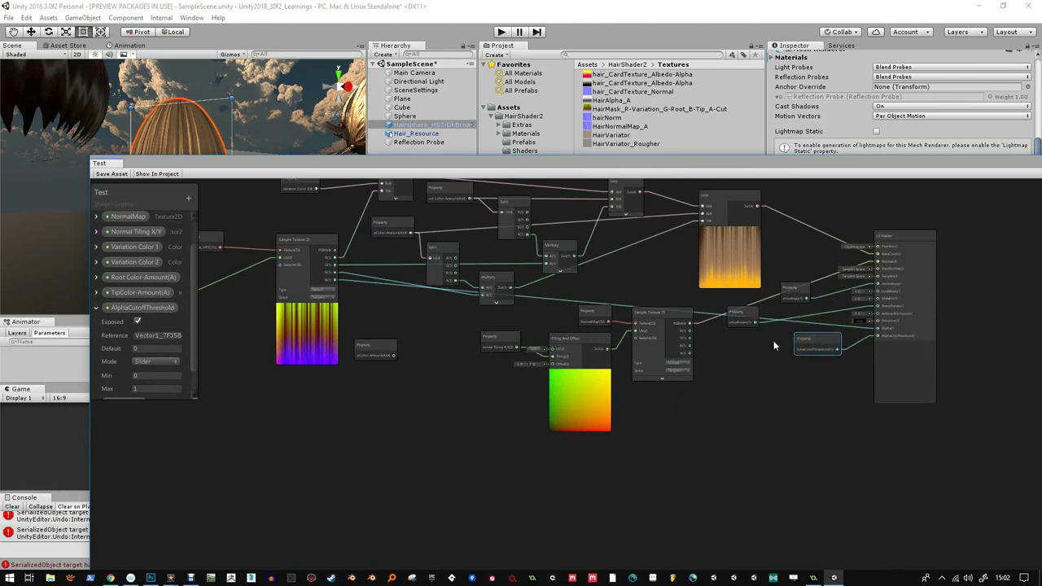
pyautogui.scroll(3, 882, 333)
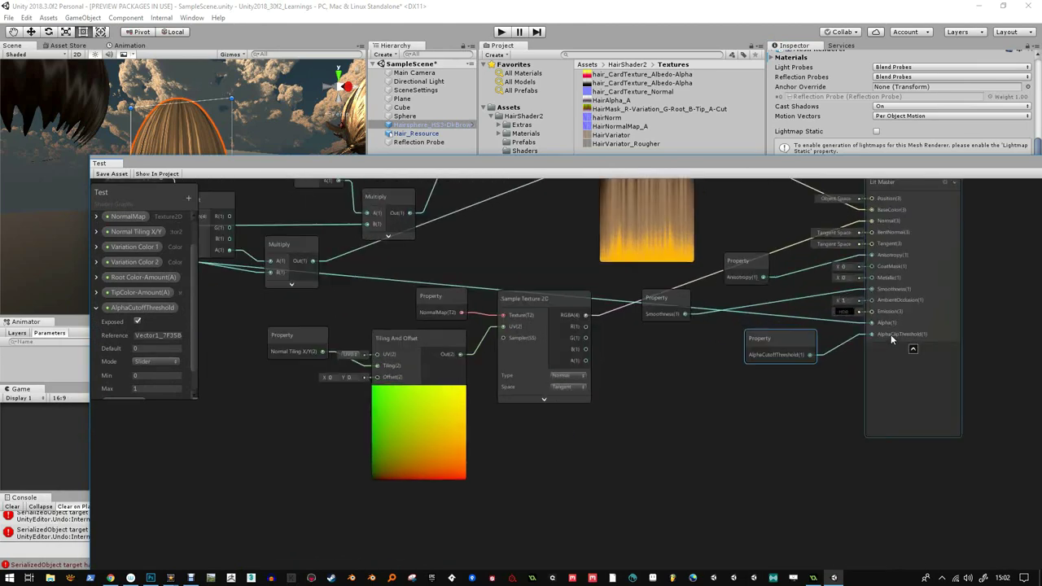
pyautogui.moveTo(790, 340); pyautogui.dragTo(774, 341)
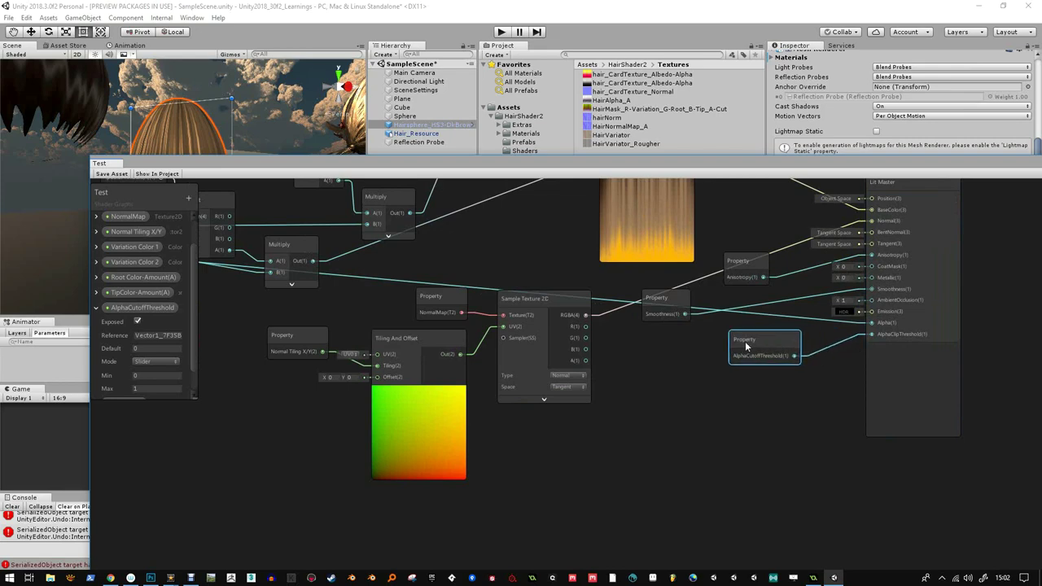
pyautogui.moveTo(245, 176); pyautogui.dragTo(248, 334)
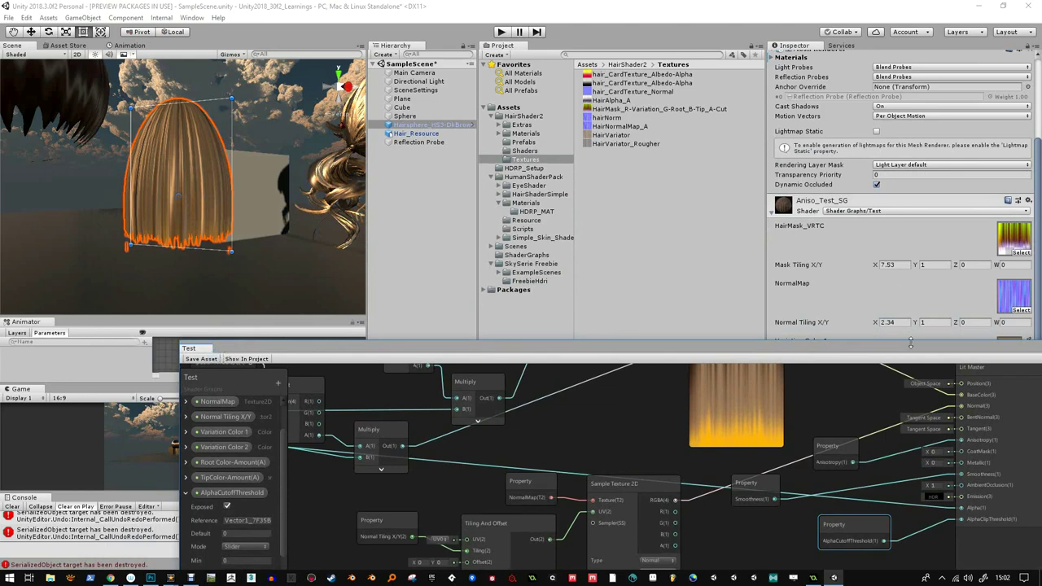
# - Change the hair's TipColor-Amount from orange to bright yellow (FFF800), keeping alpha at 255
pyautogui.moveTo(910, 346); pyautogui.dragTo(777, 461)
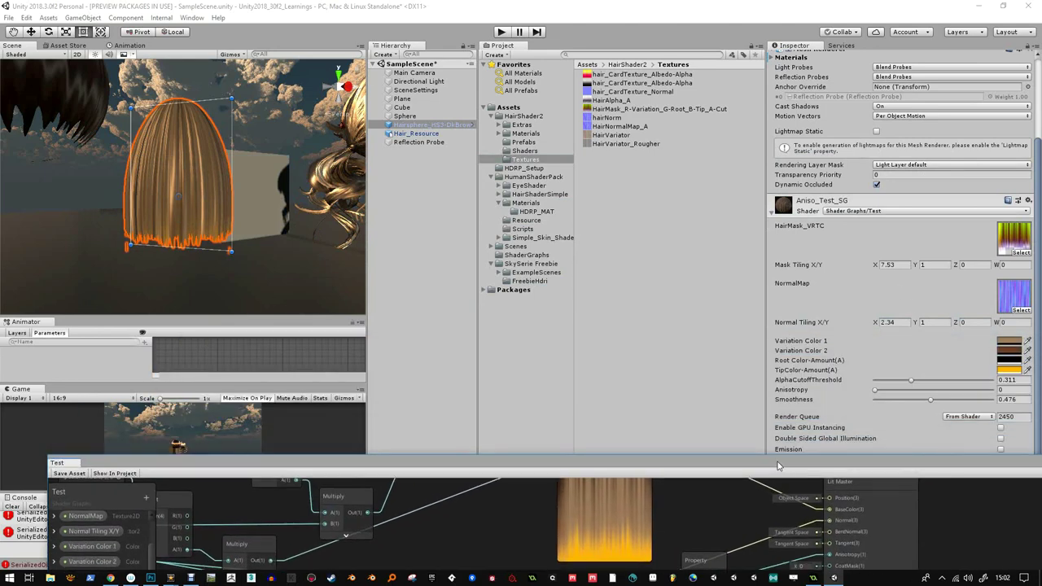
pyautogui.click(1009, 370)
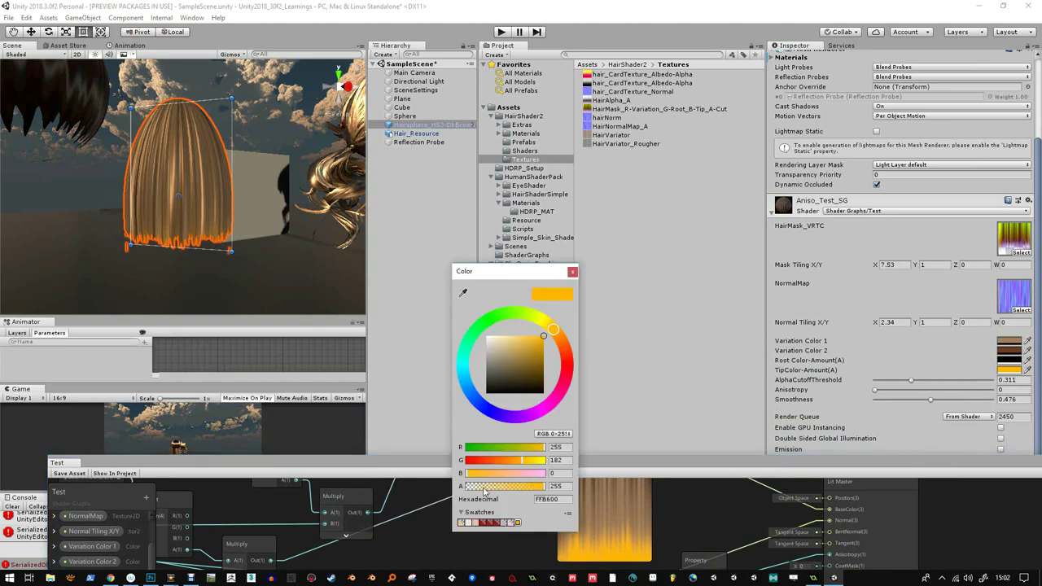
pyautogui.moveTo(484, 490); pyautogui.dragTo(598, 494)
pyautogui.moveTo(549, 341); pyautogui.dragTo(547, 323)
pyautogui.click(571, 272)
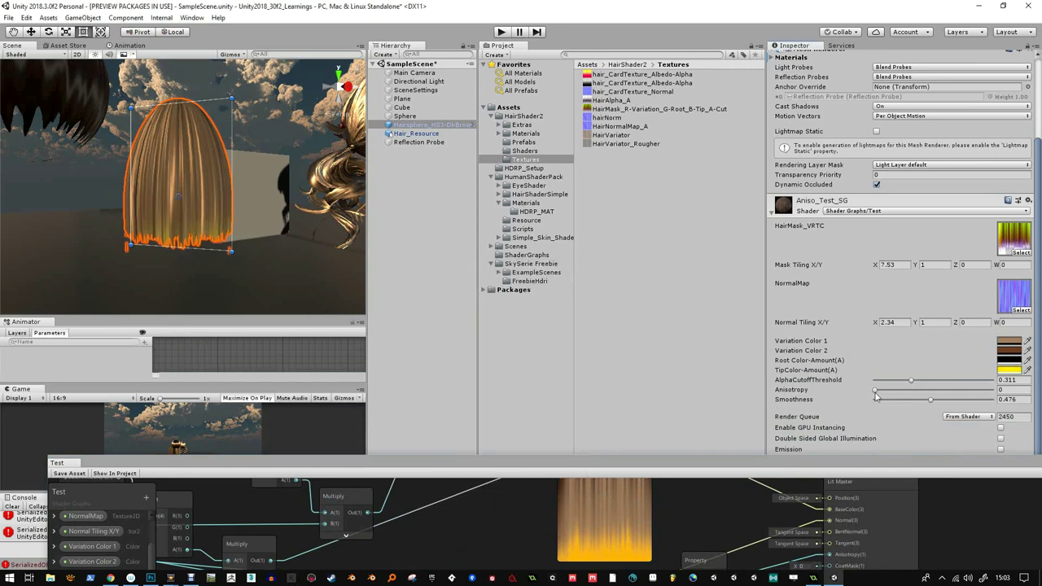
# - In Photoshop, stretch the hair mask's Blue channel upward to 132% height
pyautogui.click(151, 577)
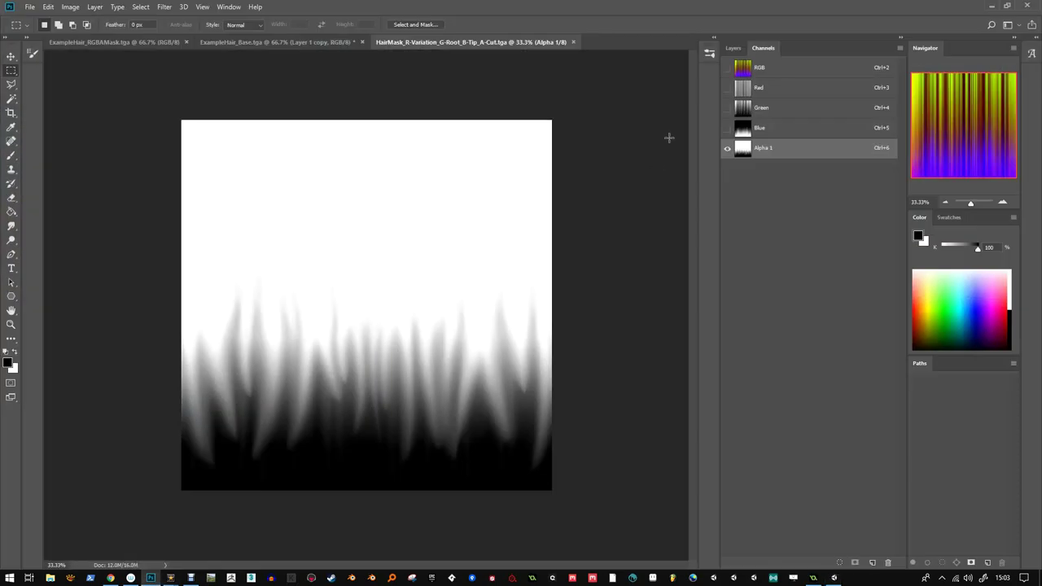
pyautogui.click(744, 134)
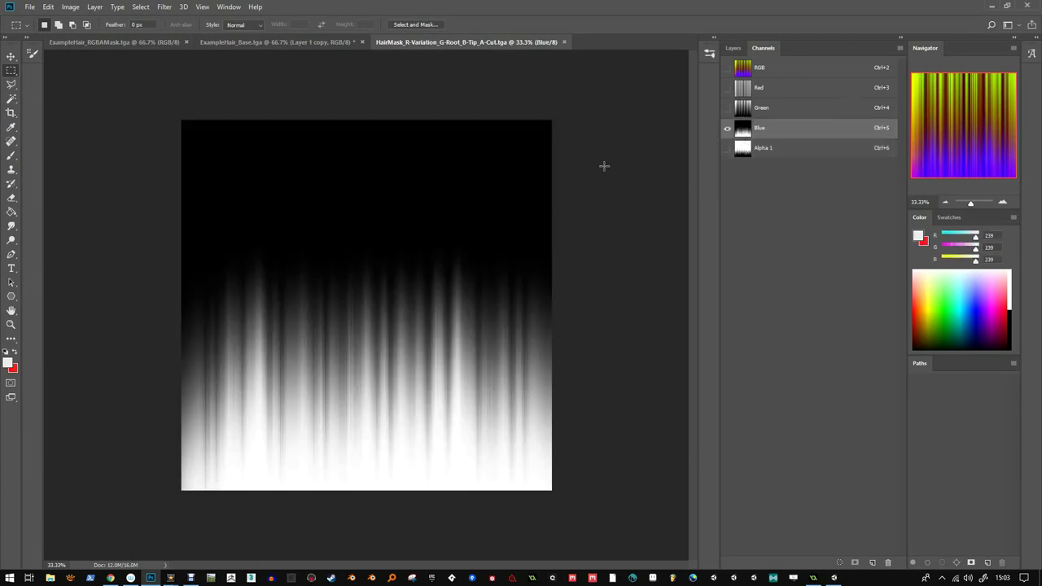
pyautogui.hotkey('ctrl', 'a')
pyautogui.hotkey('ctrl', 't')
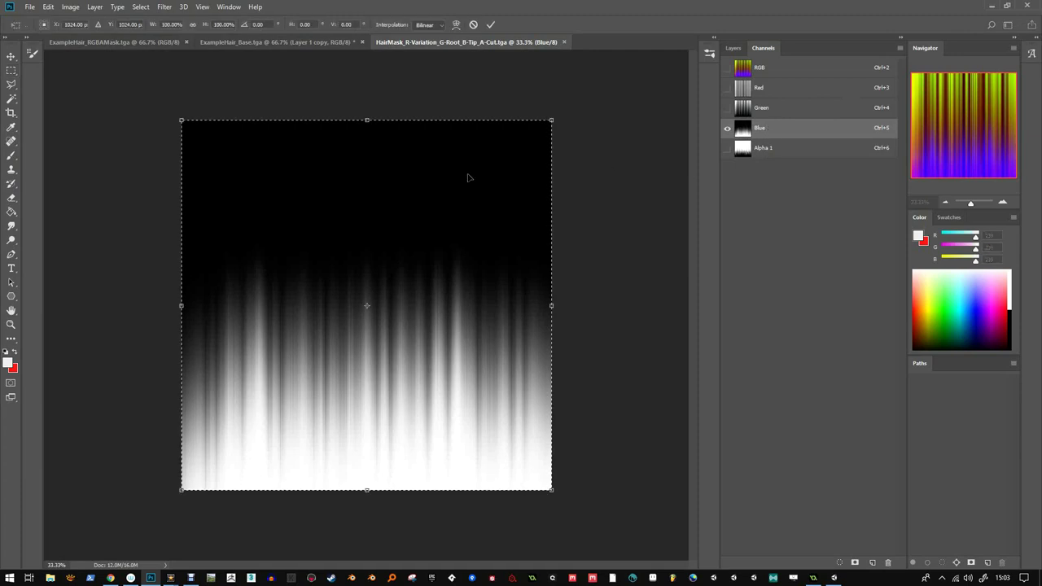
pyautogui.moveTo(366, 120); pyautogui.dragTo(379, 3)
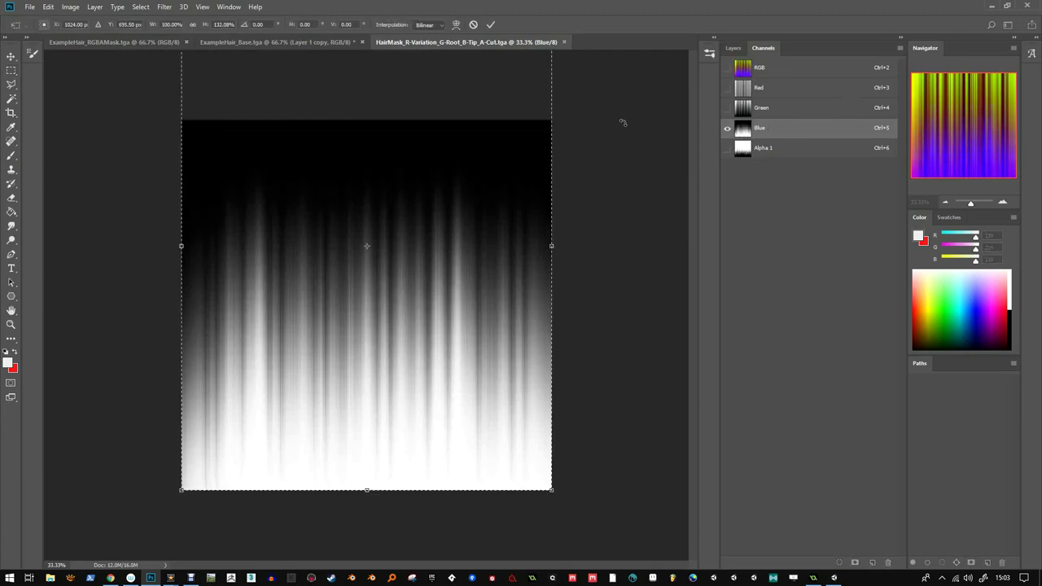
pyautogui.press('Return')
# - Stretch the Blue channel taller toward the top once more, deselect, and save the mask texture
pyautogui.moveTo(970, 202); pyautogui.dragTo(966, 203)
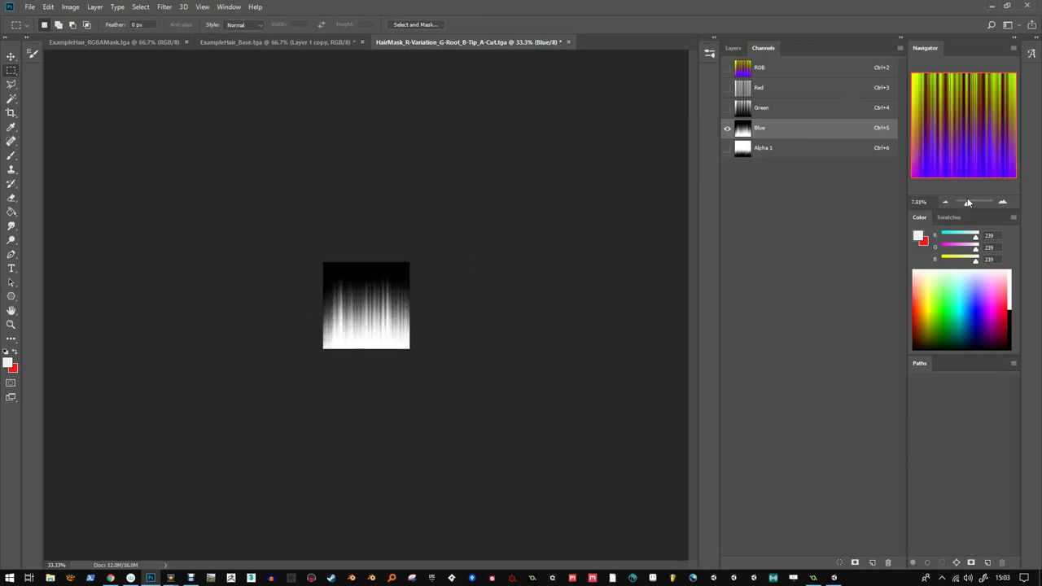
pyautogui.hotkey('ctrl', 't')
pyautogui.moveTo(366, 235); pyautogui.dragTo(367, 214)
pyautogui.press('Return')
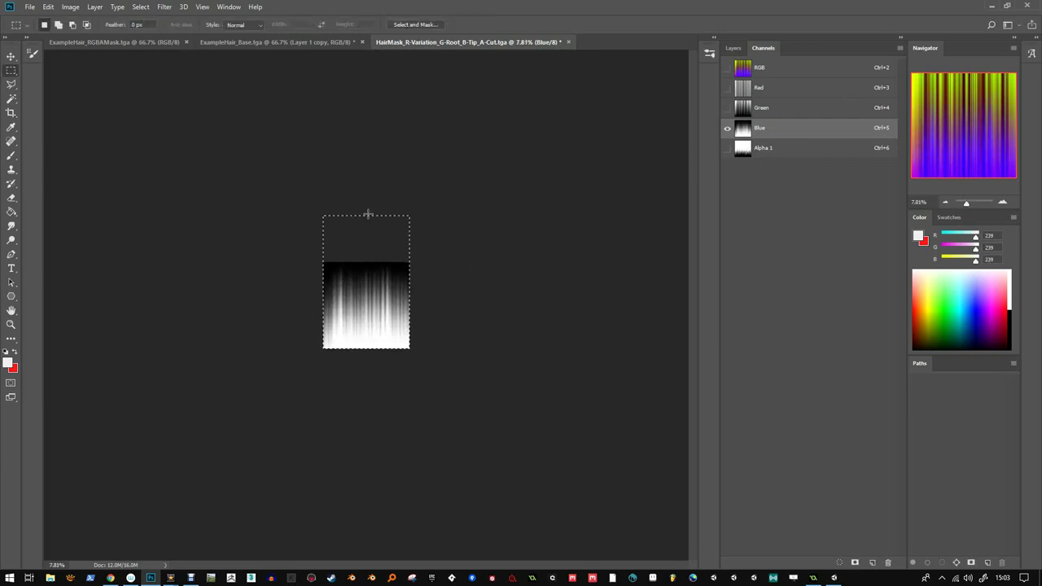
pyautogui.click(425, 233)
pyautogui.hotkey('ctrl', 's')
pyautogui.hotkey('alt', 'Tab')
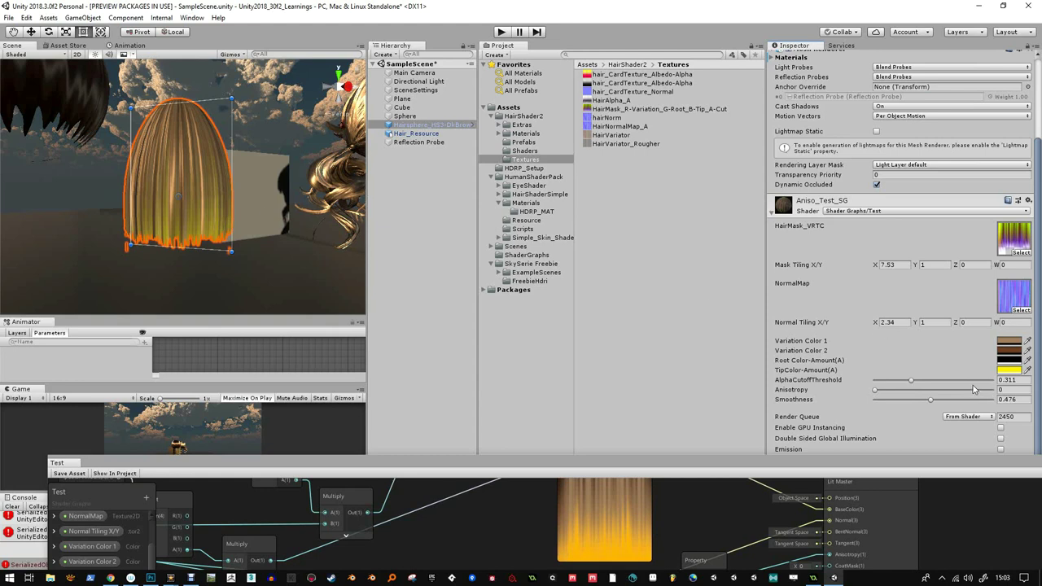
# - Recolour the hair with a red tip colour and a near-black dark brown root colour
pyautogui.click(1005, 370)
pyautogui.moveTo(558, 351); pyautogui.dragTo(566, 365)
pyautogui.click(572, 272)
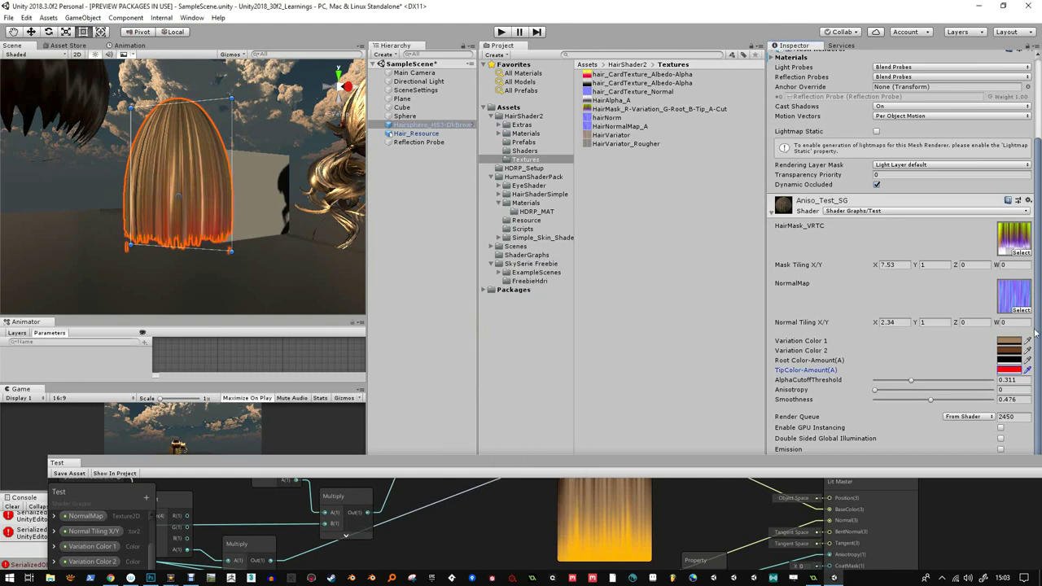
pyautogui.click(1013, 359)
pyautogui.moveTo(534, 377); pyautogui.dragTo(558, 390)
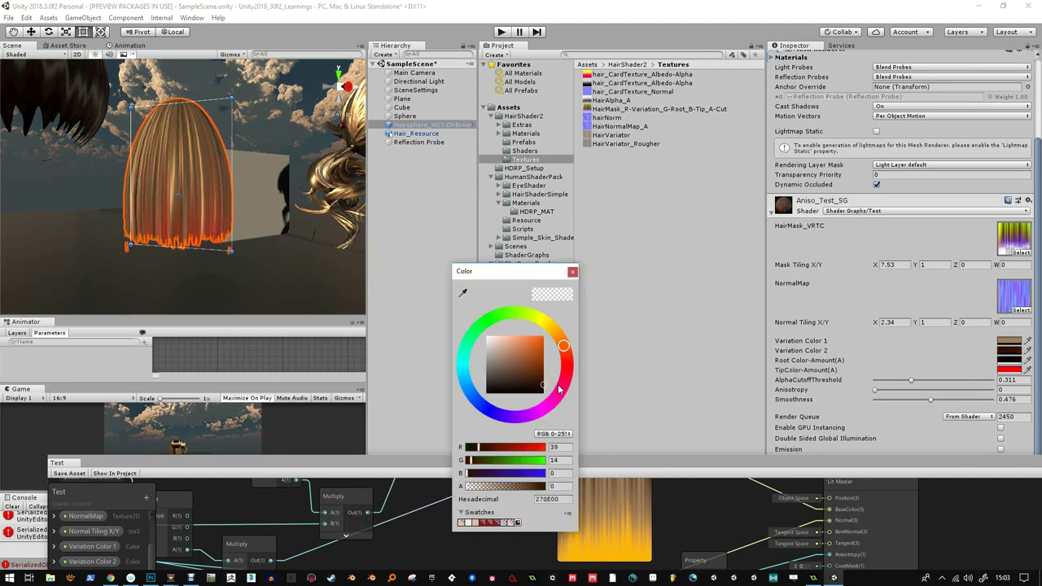
pyautogui.click(573, 272)
pyautogui.click(1010, 360)
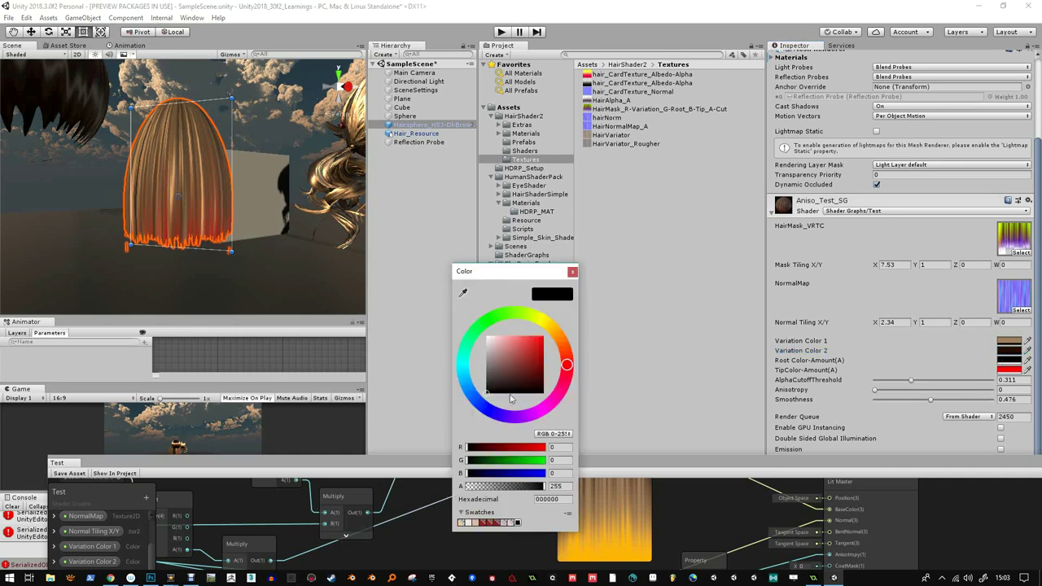
pyautogui.moveTo(509, 399); pyautogui.dragTo(536, 396)
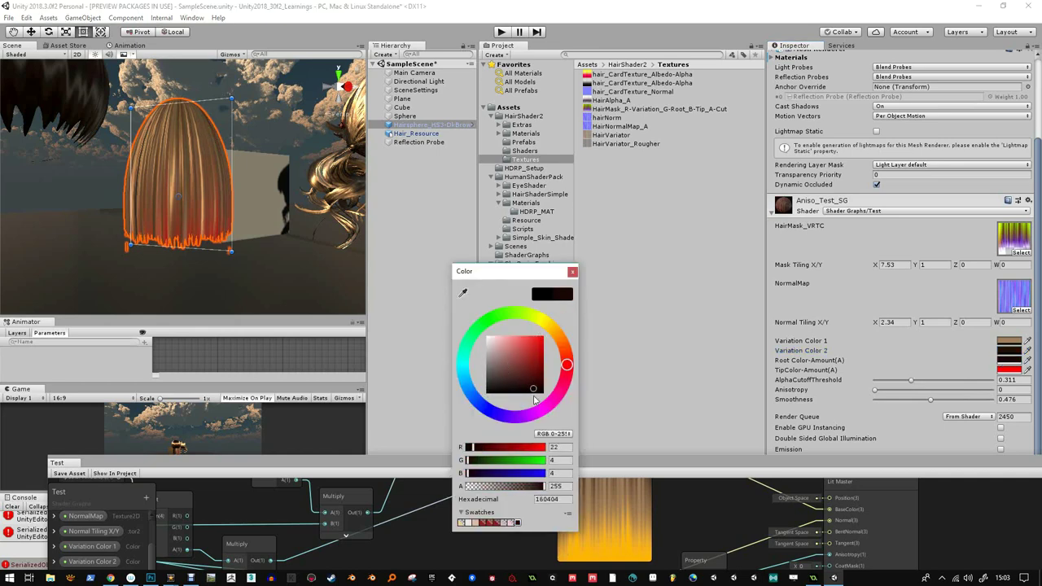
pyautogui.click(573, 272)
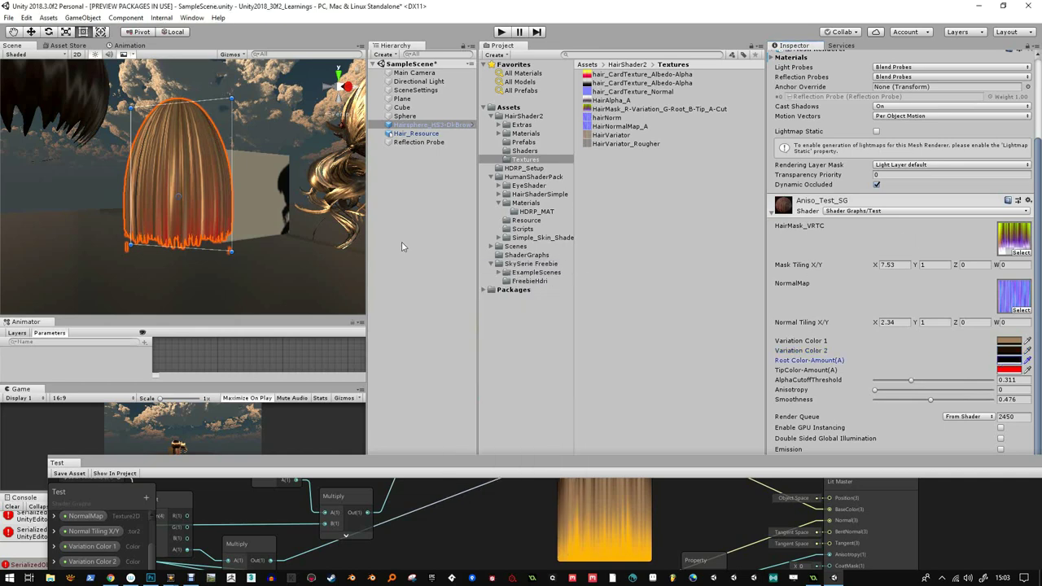
# - Raise Normal Tiling X to 4.46 and Mask Tiling X to 12.35
pyautogui.scroll(-6, 198, 166)
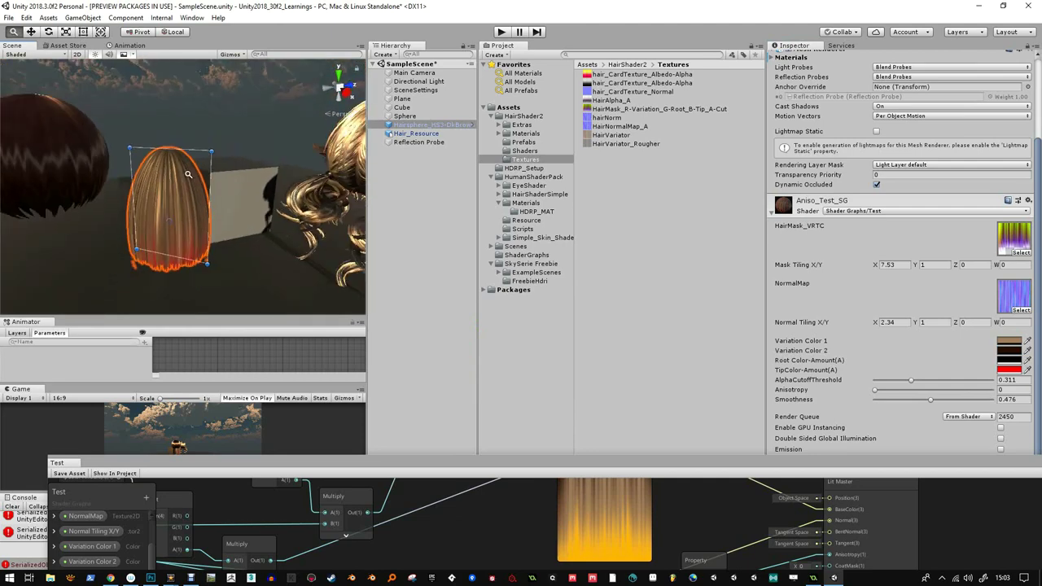
pyautogui.keyDown('alt'); pyautogui.moveTo(195, 148); pyautogui.dragTo(175, 150); pyautogui.keyUp('alt')
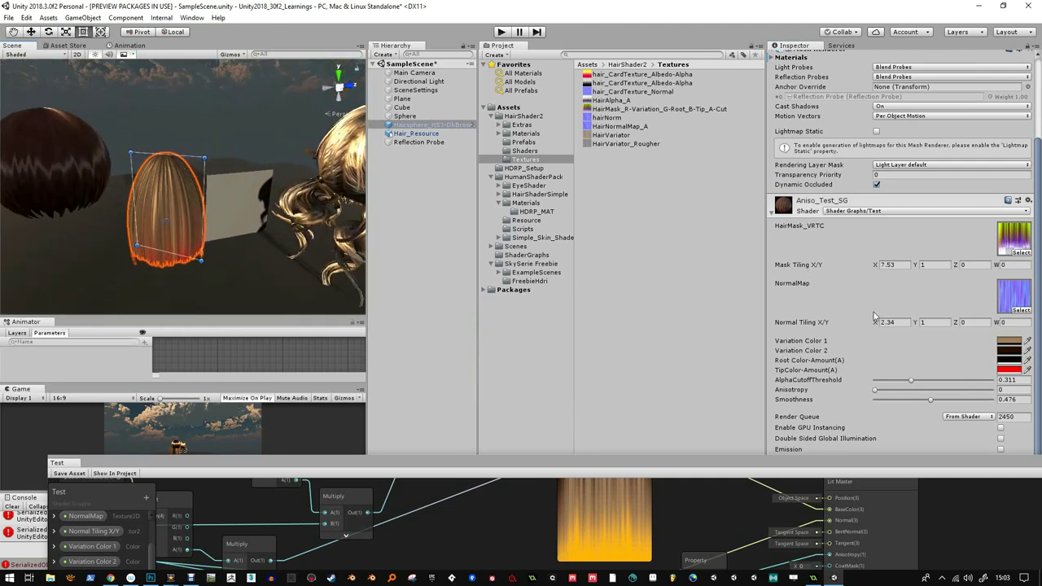
pyautogui.moveTo(877, 324); pyautogui.dragTo(891, 323)
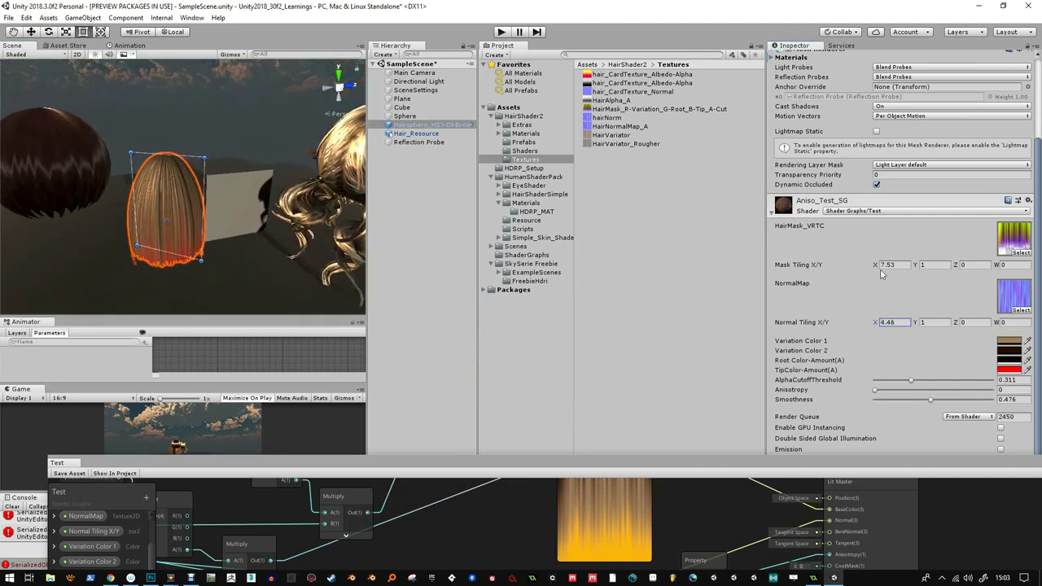
pyautogui.moveTo(877, 269); pyautogui.dragTo(935, 274)
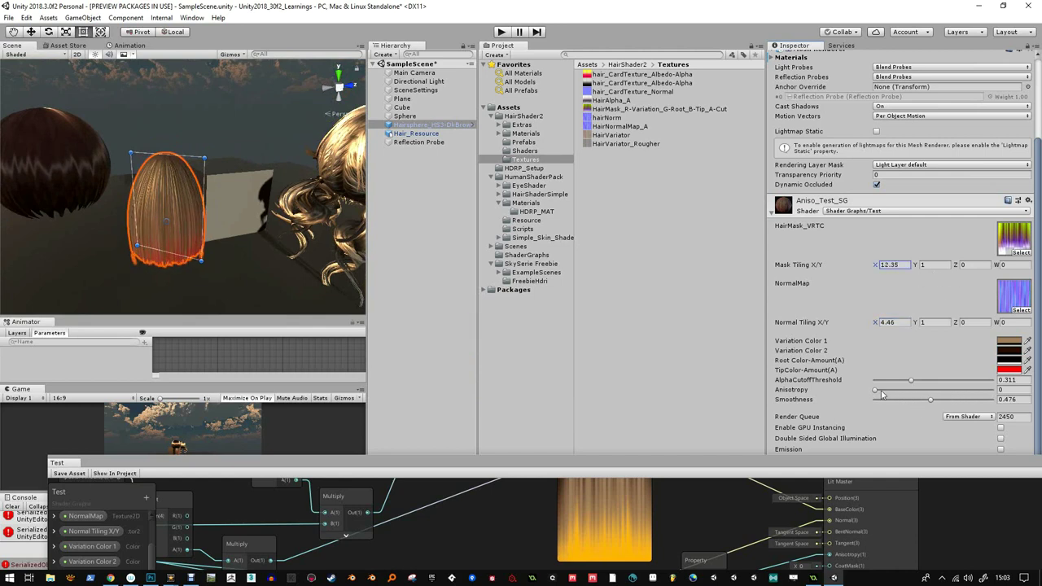
# - Raise Anisotropy to about 0.774 while checking highlights, then enlarge the Shader Graph window
pyautogui.moveTo(882, 394)
pyautogui.mouseDown()
pyautogui.moveTo(985, 390)
pyautogui.moveTo(956, 389)
pyautogui.mouseUp()
pyautogui.keyDown('alt'); pyautogui.moveTo(269, 212); pyautogui.dragTo(322, 219); pyautogui.keyUp('alt')
pyautogui.scroll(-5, 323, 219)
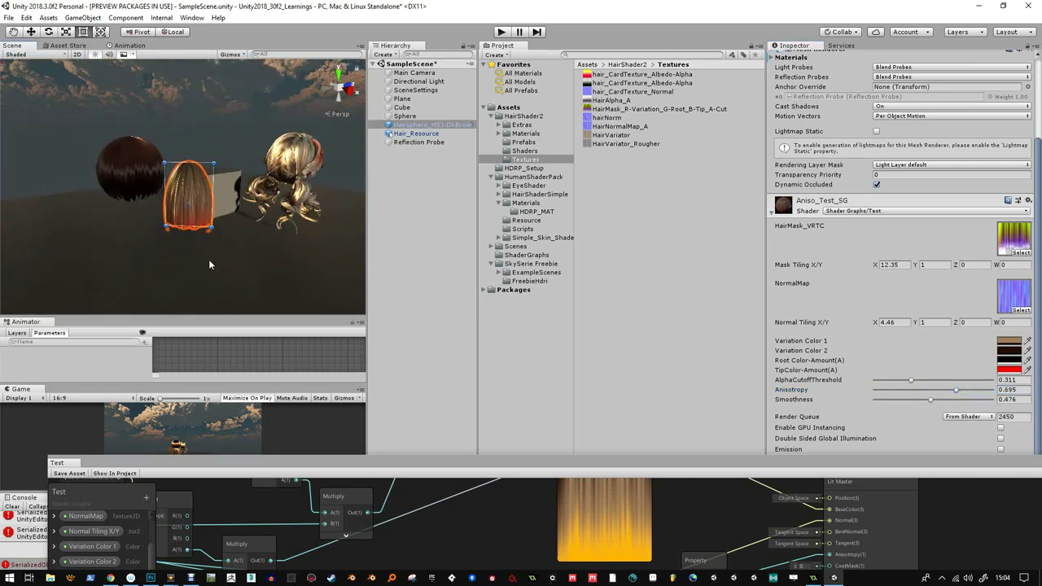
pyautogui.keyDown('alt'); pyautogui.moveTo(210, 265); pyautogui.dragTo(288, 140); pyautogui.keyUp('alt')
pyautogui.scroll(2, 289, 139)
pyautogui.press('f')
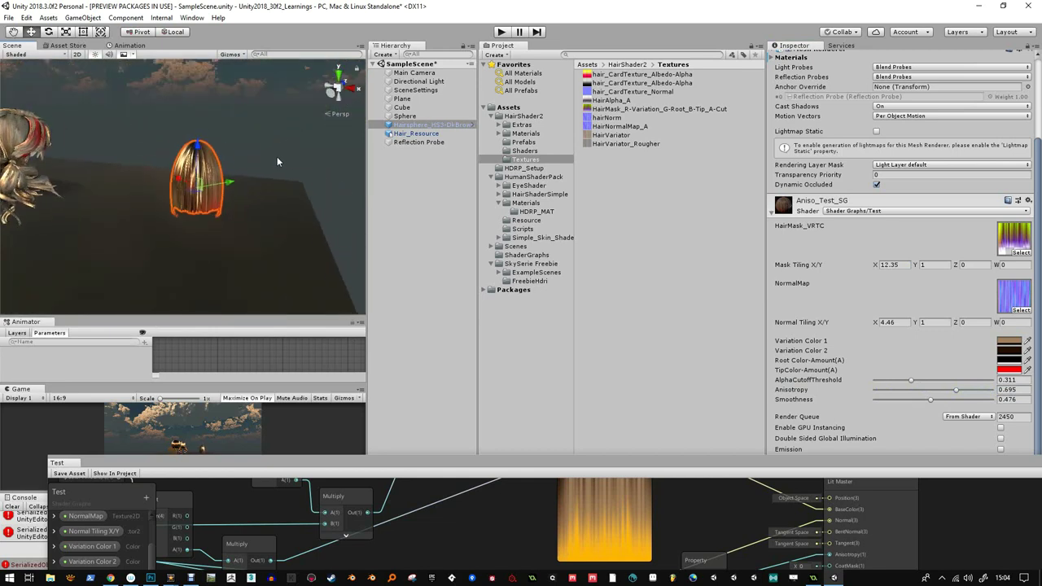
pyautogui.keyDown('alt'); pyautogui.moveTo(174, 210); pyautogui.dragTo(220, 207); pyautogui.keyUp('alt')
pyautogui.keyDown('alt'); pyautogui.moveTo(220, 207); pyautogui.dragTo(285, 213, button='right'); pyautogui.keyUp('alt')
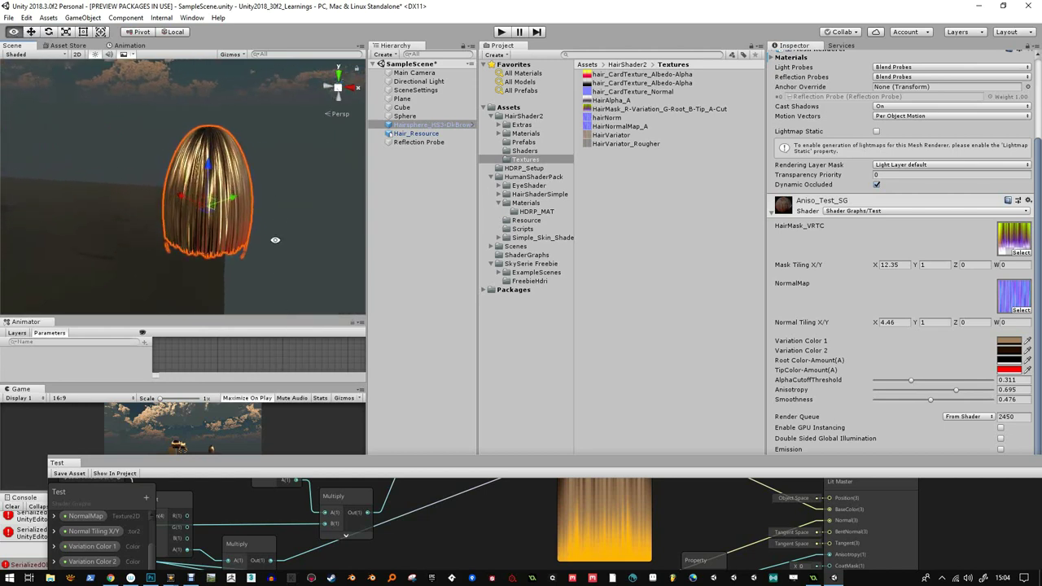
pyautogui.keyDown('alt'); pyautogui.moveTo(285, 213); pyautogui.dragTo(292, 220); pyautogui.keyUp('alt')
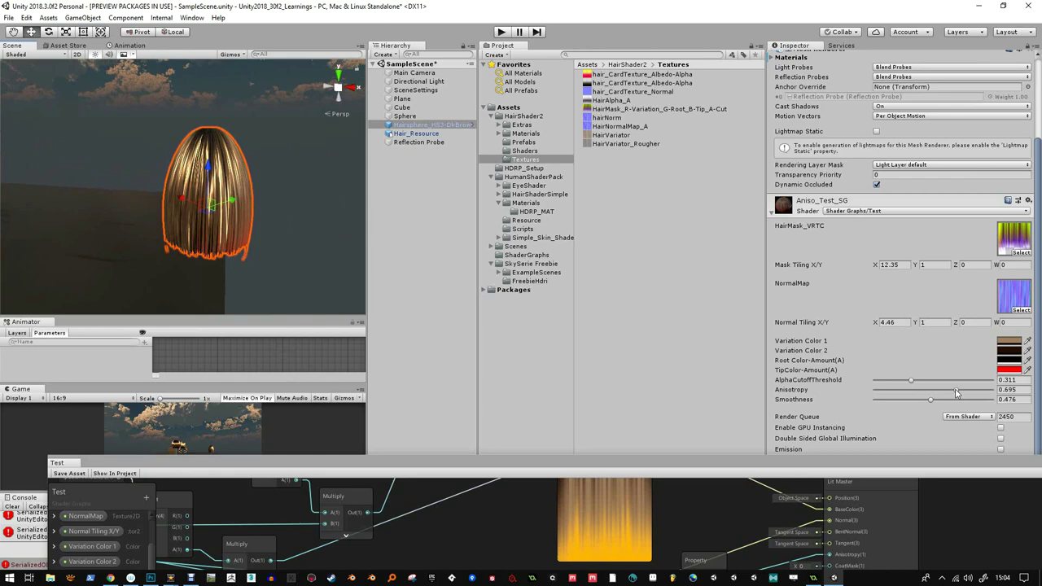
pyautogui.moveTo(957, 390)
pyautogui.mouseDown()
pyautogui.moveTo(985, 390)
pyautogui.moveTo(966, 397)
pyautogui.mouseUp()
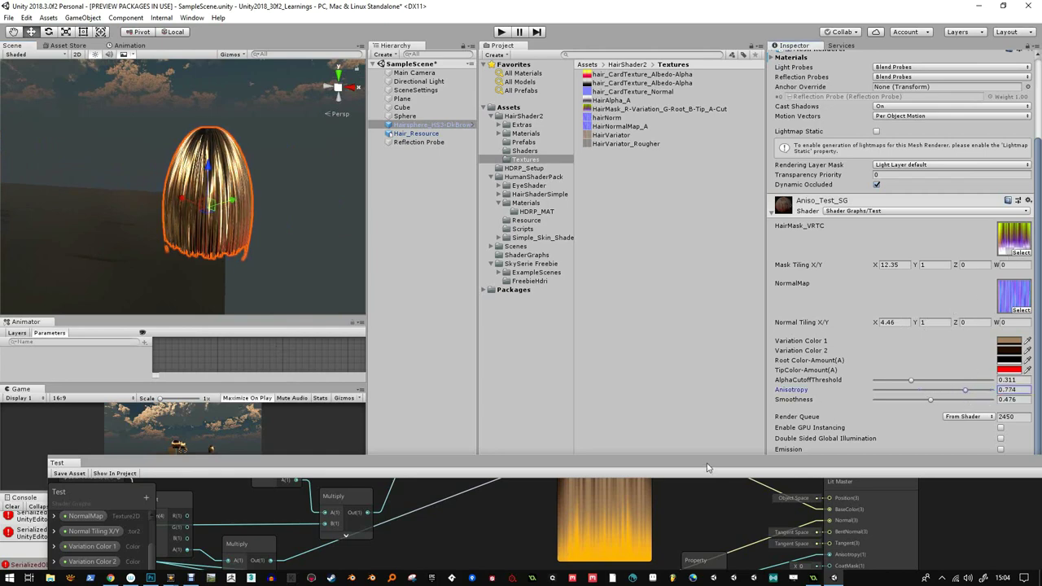
pyautogui.moveTo(707, 468); pyautogui.dragTo(717, 172)
pyautogui.scroll(-2, 721, 232)
# - Move Lit Master right and gather the Smoothness, Anisotropy and AlphaCutoffThreshold nodes beside it
pyautogui.scroll(2, 712, 393)
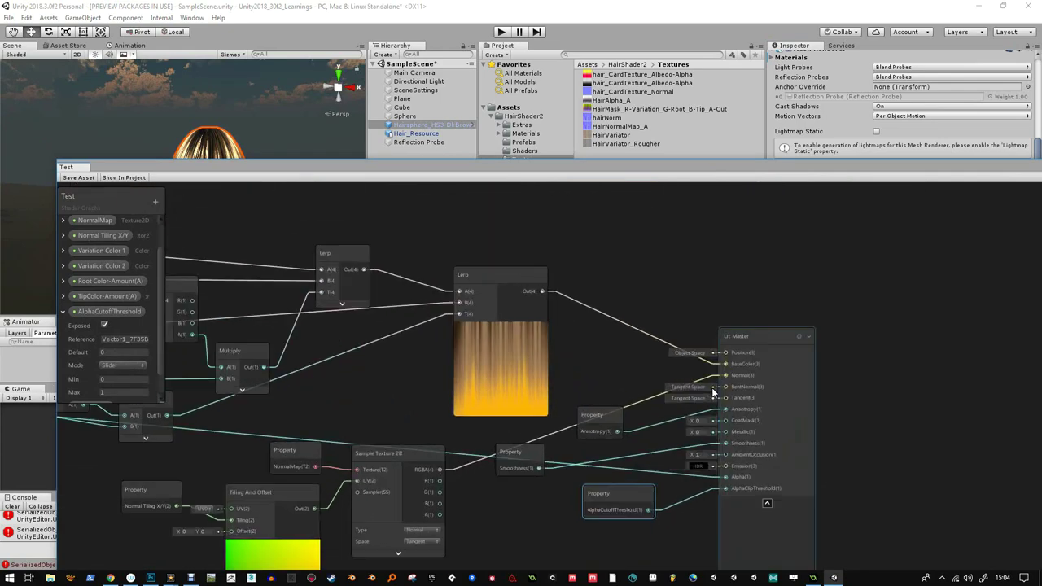
pyautogui.moveTo(792, 385); pyautogui.dragTo(915, 388)
pyautogui.scroll(1, 712, 358)
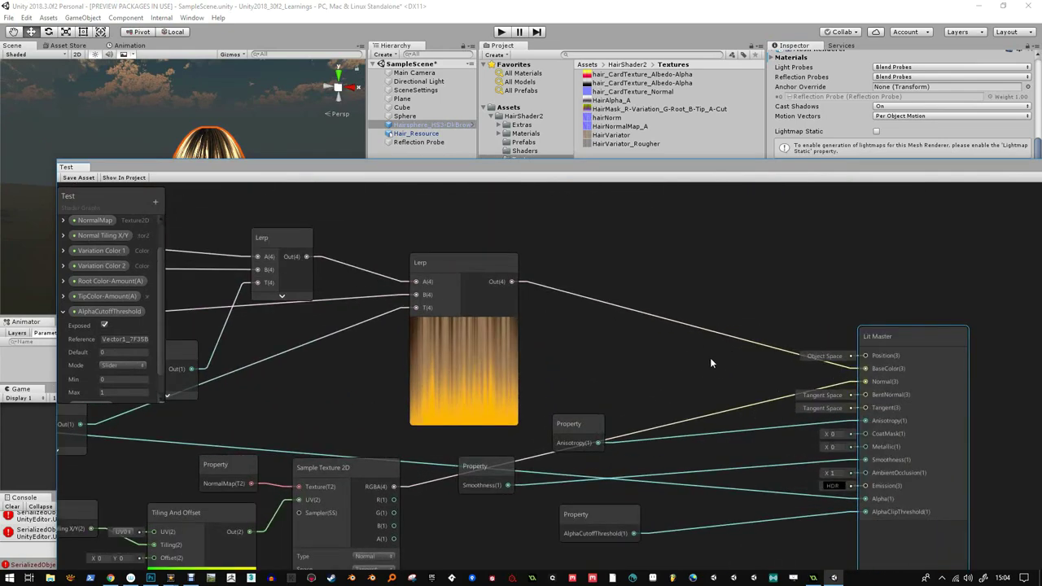
pyautogui.scroll(-2, 486, 476)
pyautogui.click(475, 422)
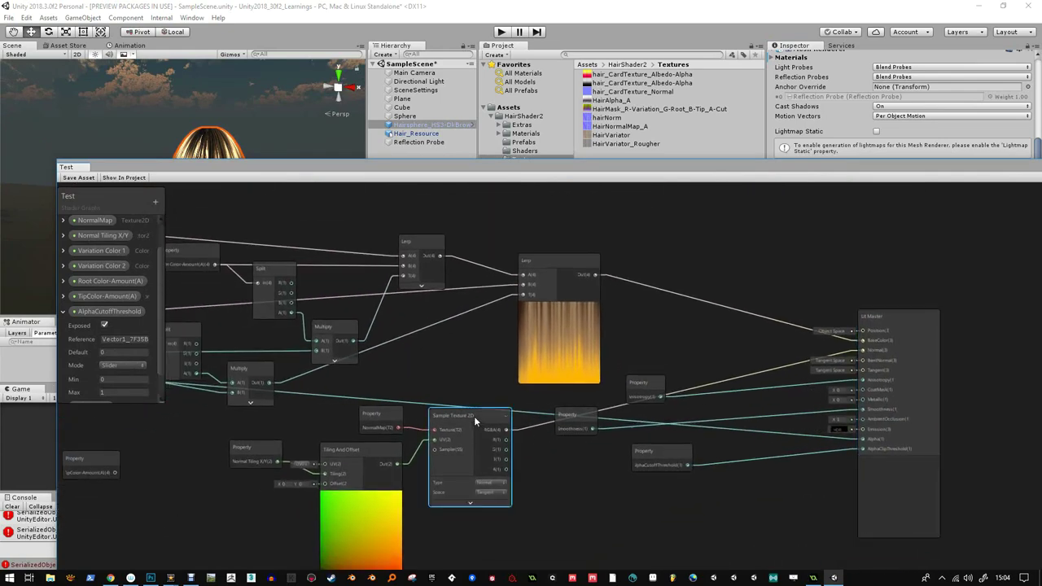
pyautogui.scroll(2, 497, 456)
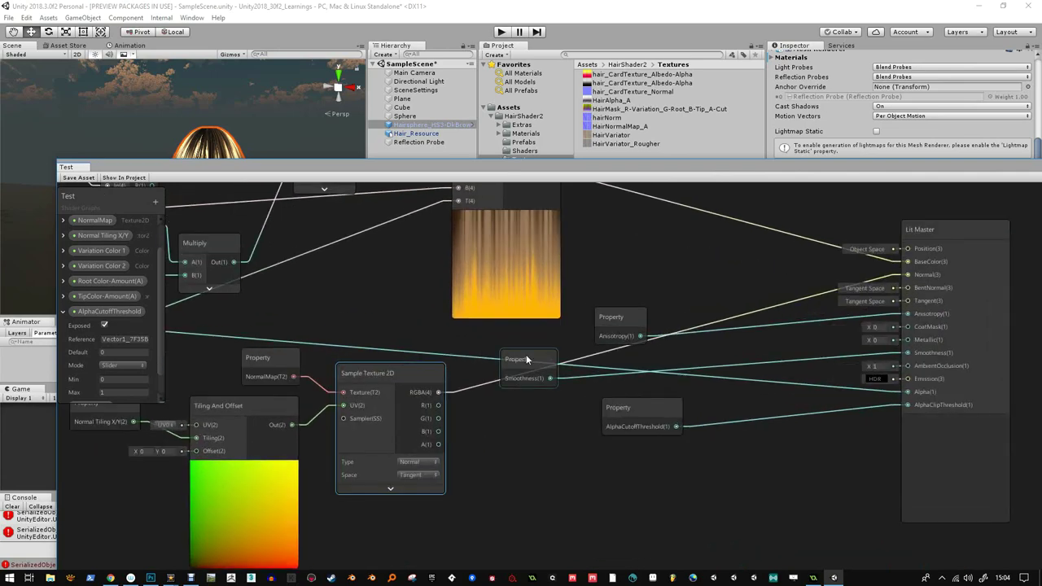
pyautogui.moveTo(526, 354); pyautogui.dragTo(801, 338)
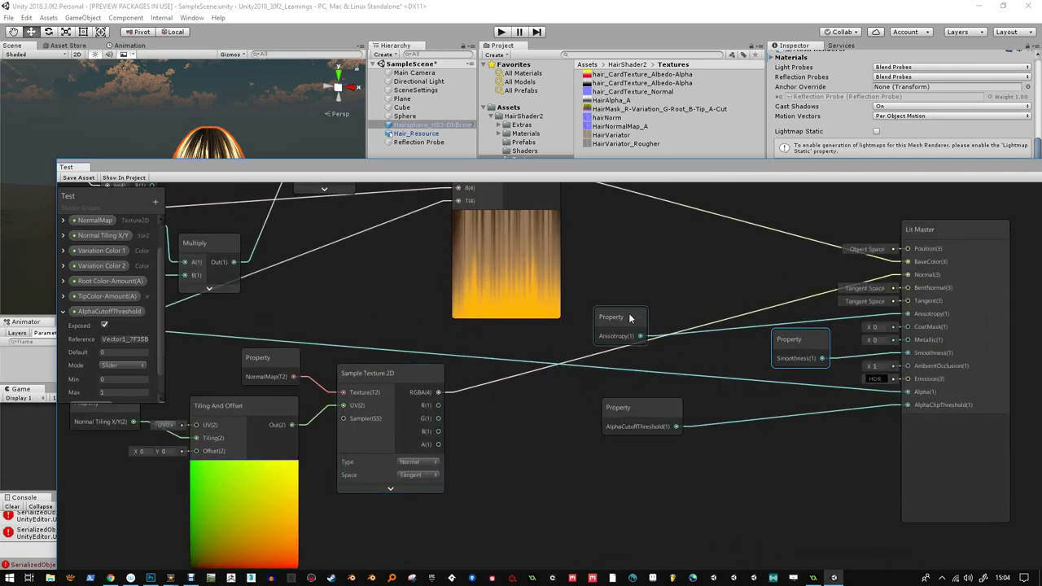
pyautogui.moveTo(629, 318); pyautogui.dragTo(792, 293)
pyautogui.moveTo(647, 402); pyautogui.dragTo(802, 392)
# - Add a Lerp node to the graph by searching 'lerp'
pyautogui.rightClick(583, 402)
pyautogui.click(554, 405)
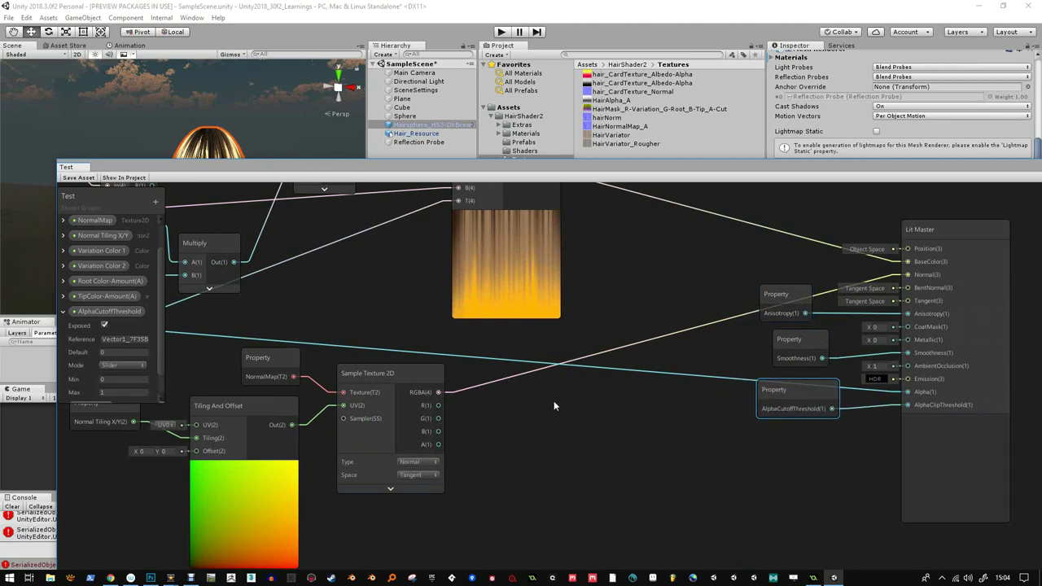
pyautogui.rightClick(553, 401)
pyautogui.click(586, 404)
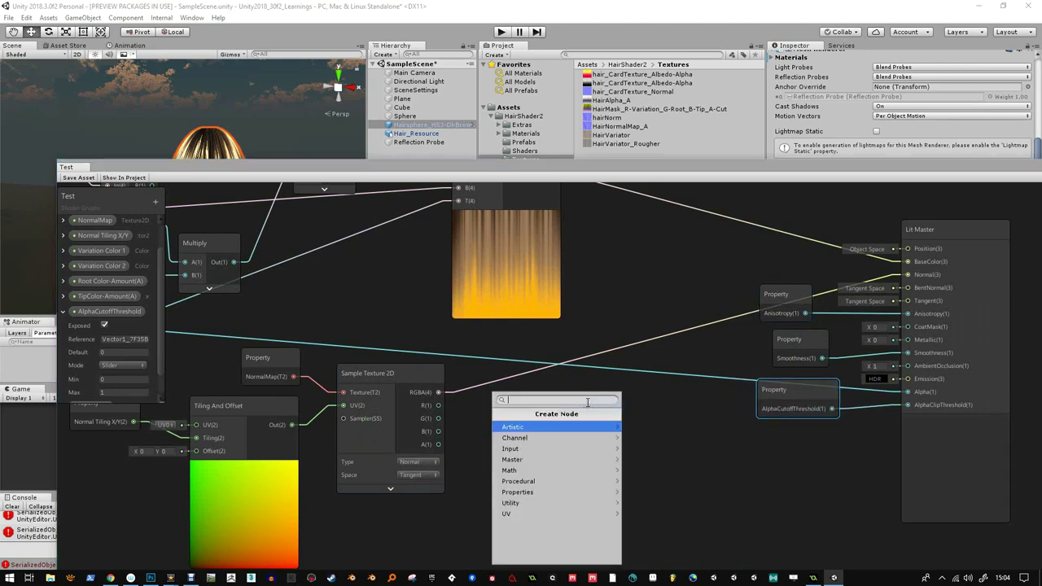
pyautogui.write('lerp')
pyautogui.click(514, 427)
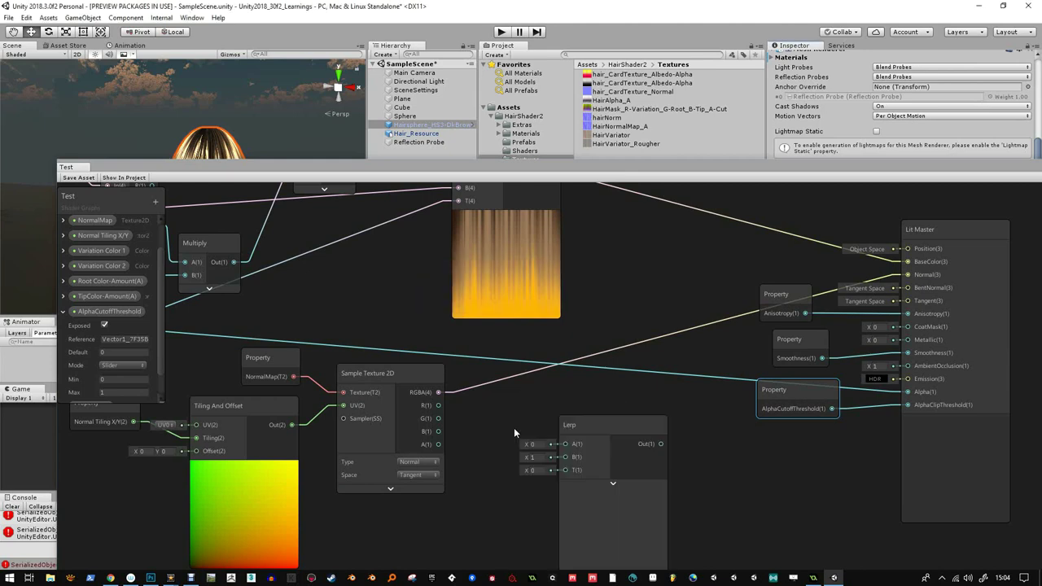
# - Add a Normal Blend node, then delete it as unwanted
pyautogui.rightClick(492, 493)
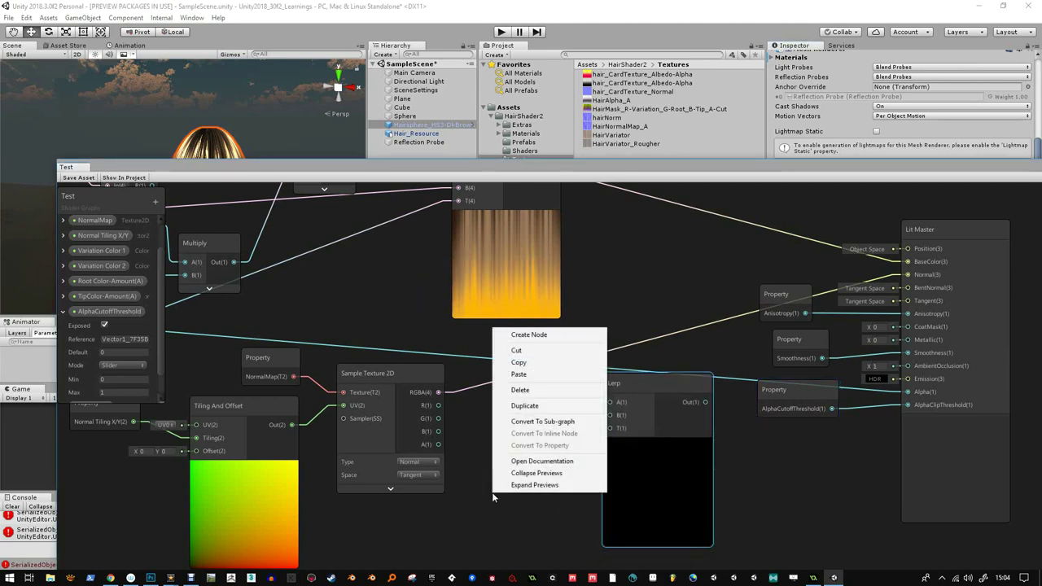
pyautogui.click(504, 336)
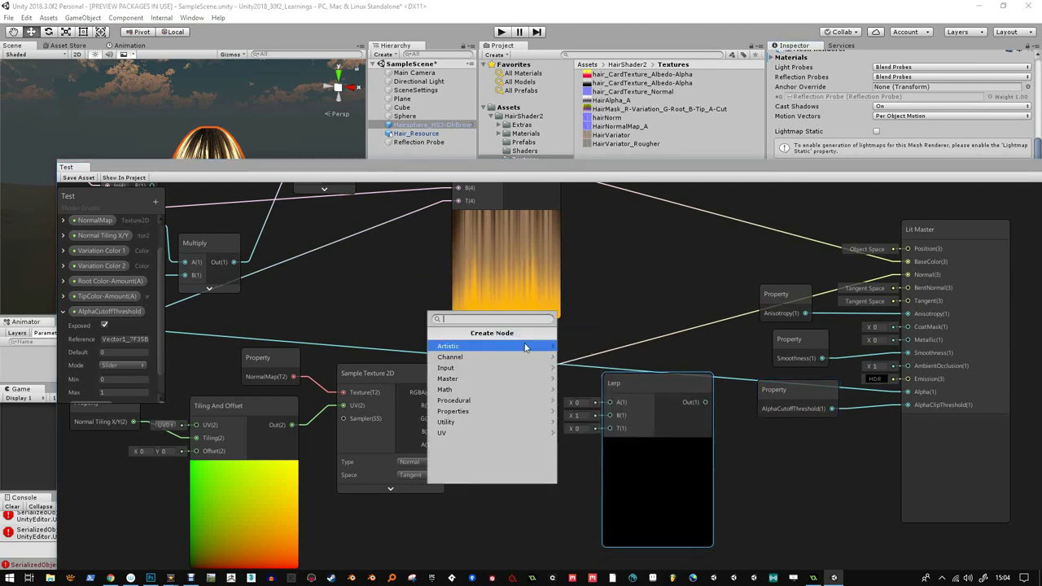
pyautogui.write('norm')
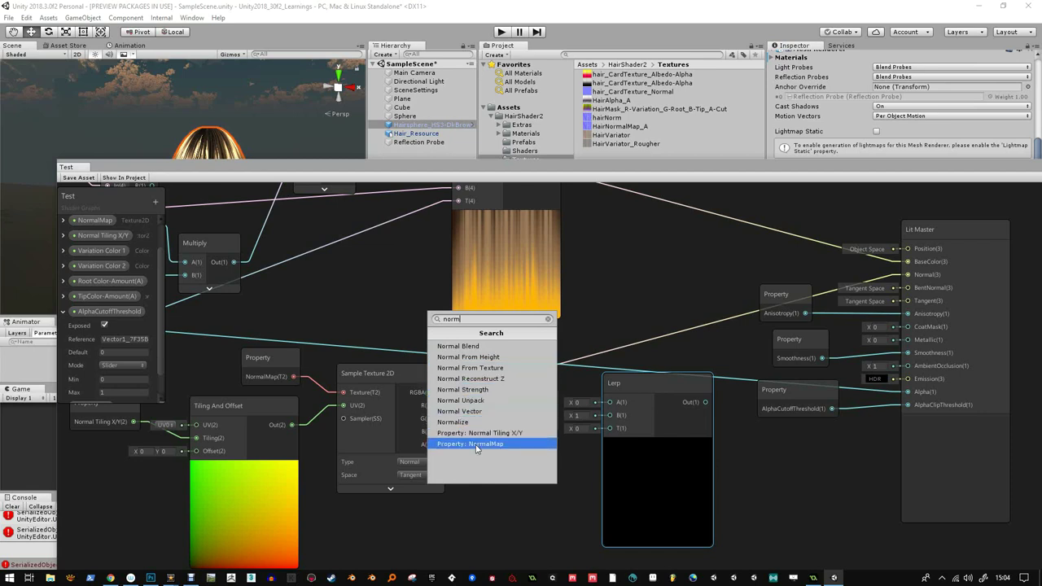
pyautogui.click(474, 347)
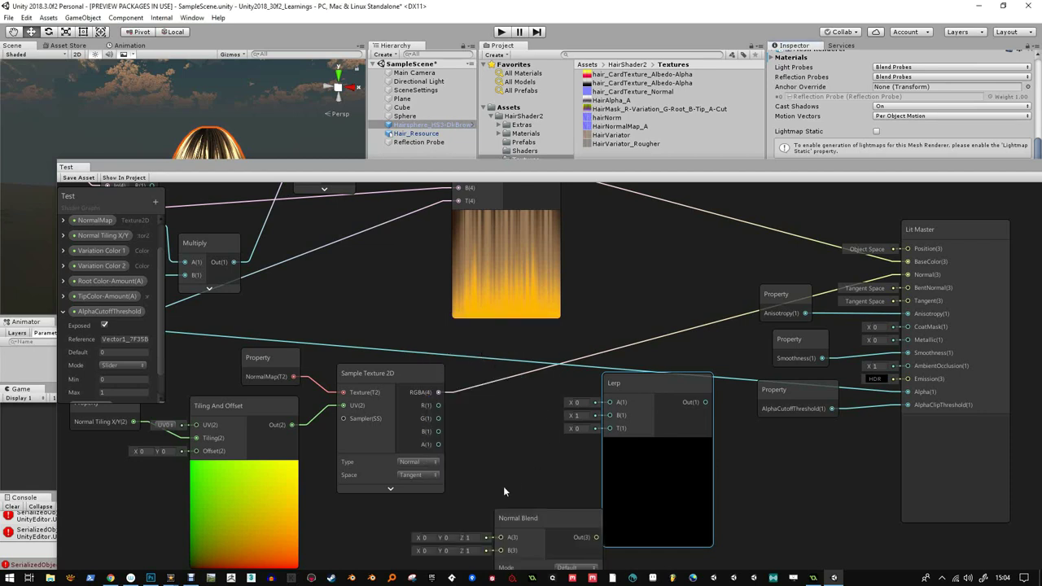
pyautogui.moveTo(503, 486); pyautogui.dragTo(500, 396, button='middle')
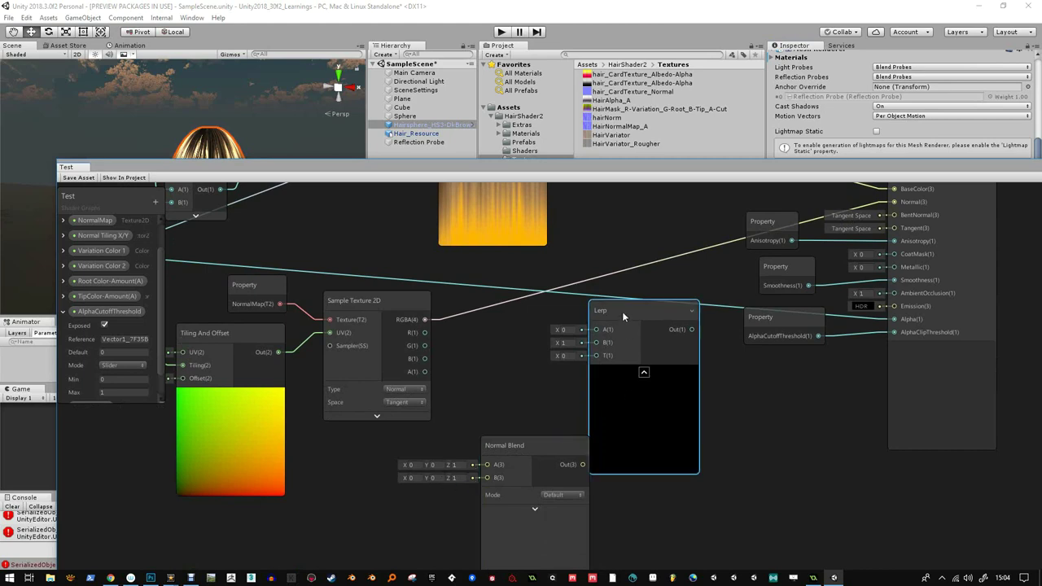
pyautogui.click(518, 447)
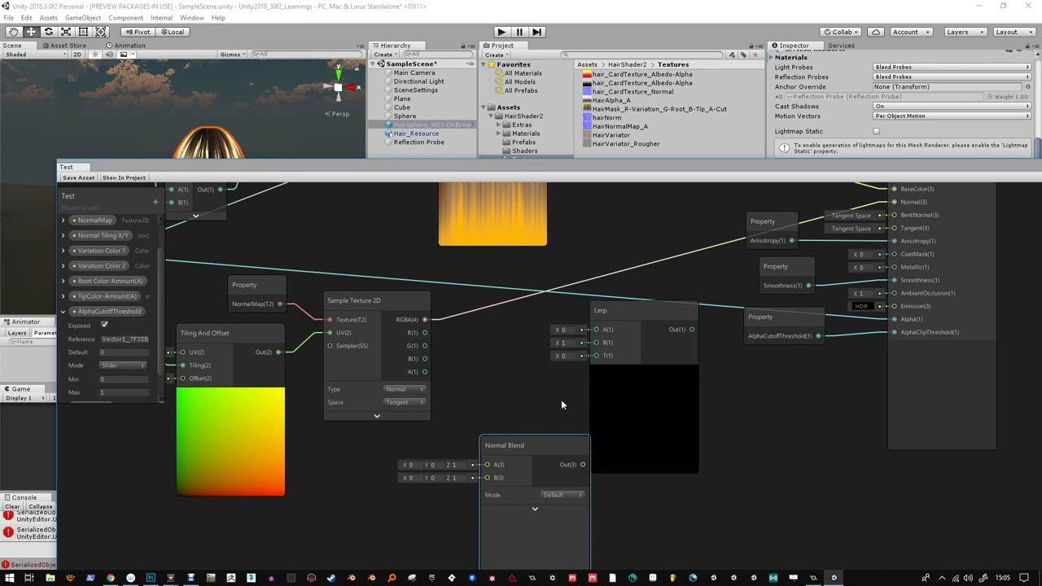
pyautogui.press('Delete')
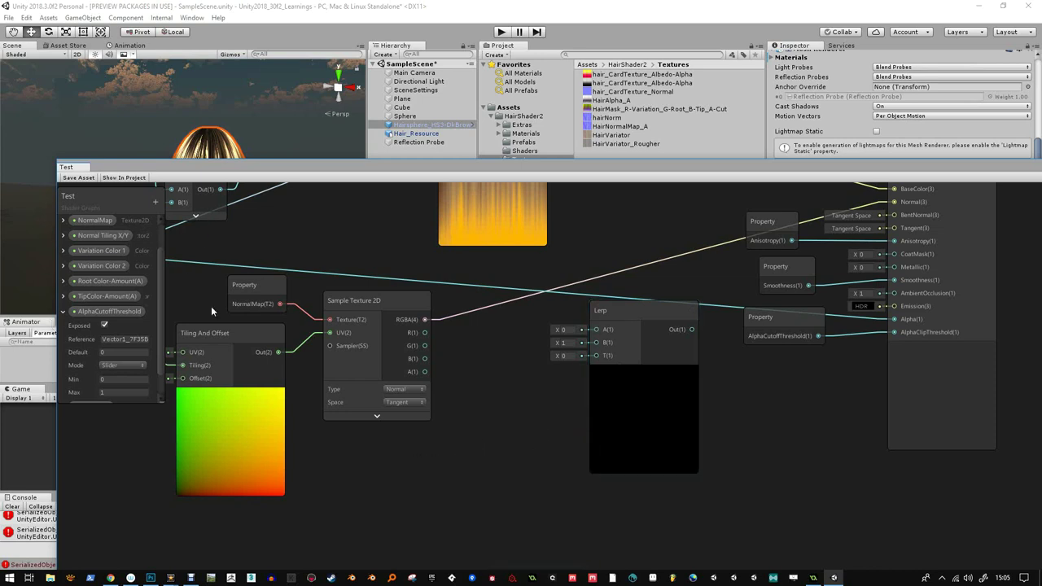
# - Add a Vector 3 node with the value (0, 0, 1)
pyautogui.rightClick(497, 419)
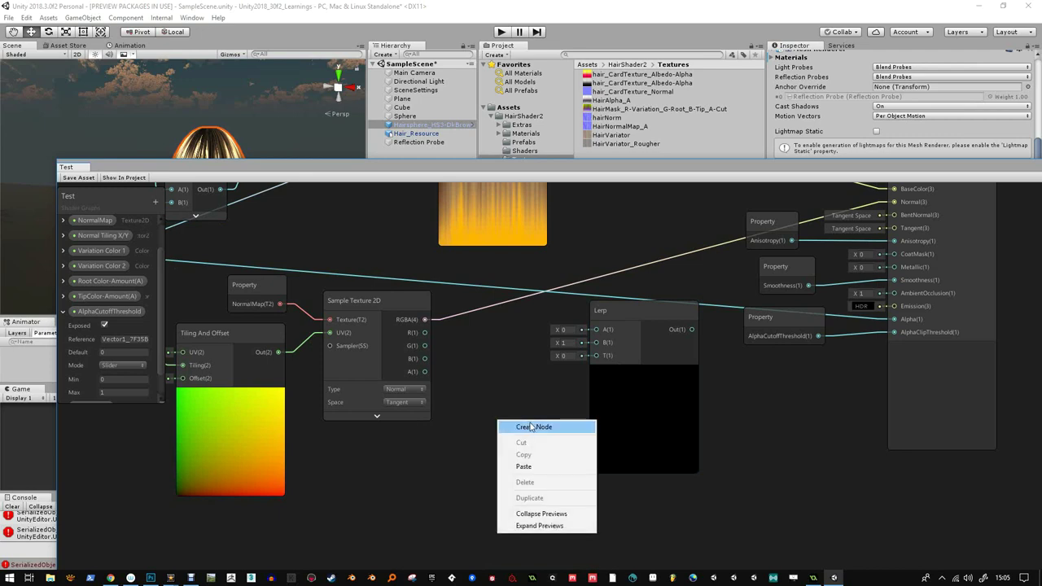
pyautogui.click(525, 424)
pyautogui.write('vector')
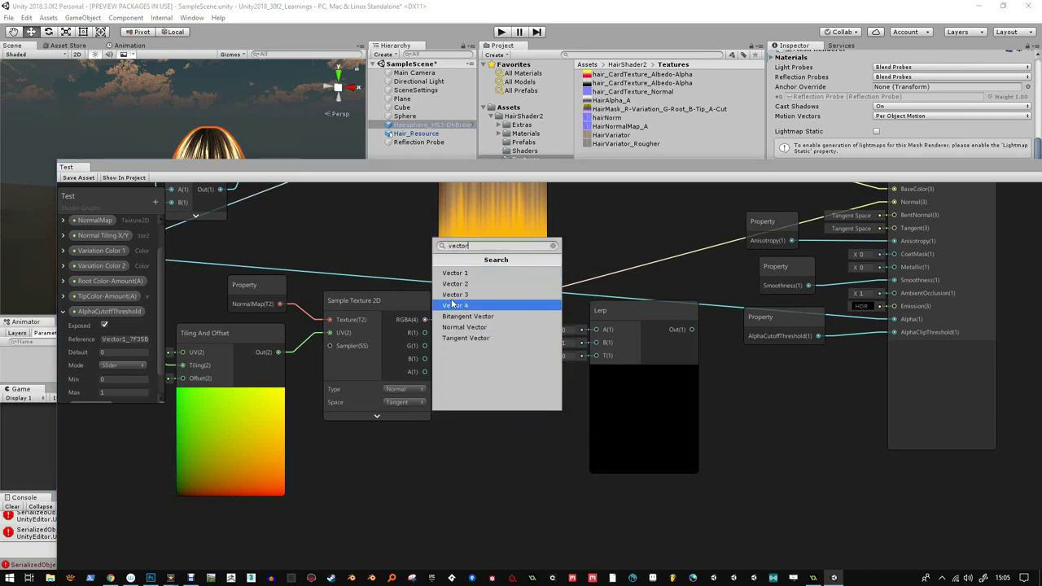
pyautogui.click(455, 294)
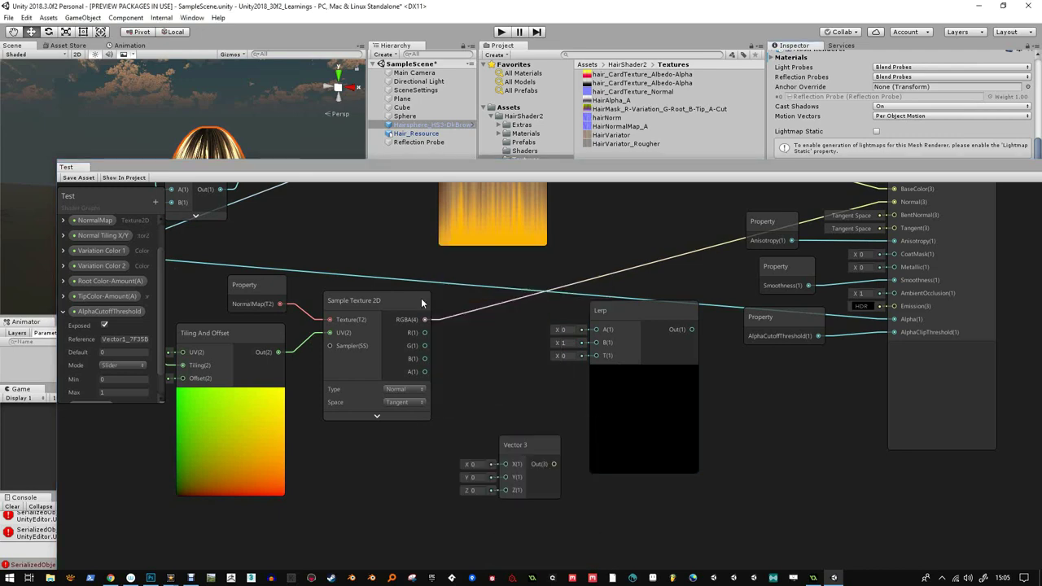
pyautogui.moveTo(518, 439)
pyautogui.mouseDown()
pyautogui.moveTo(453, 437)
pyautogui.moveTo(503, 448)
pyautogui.mouseUp()
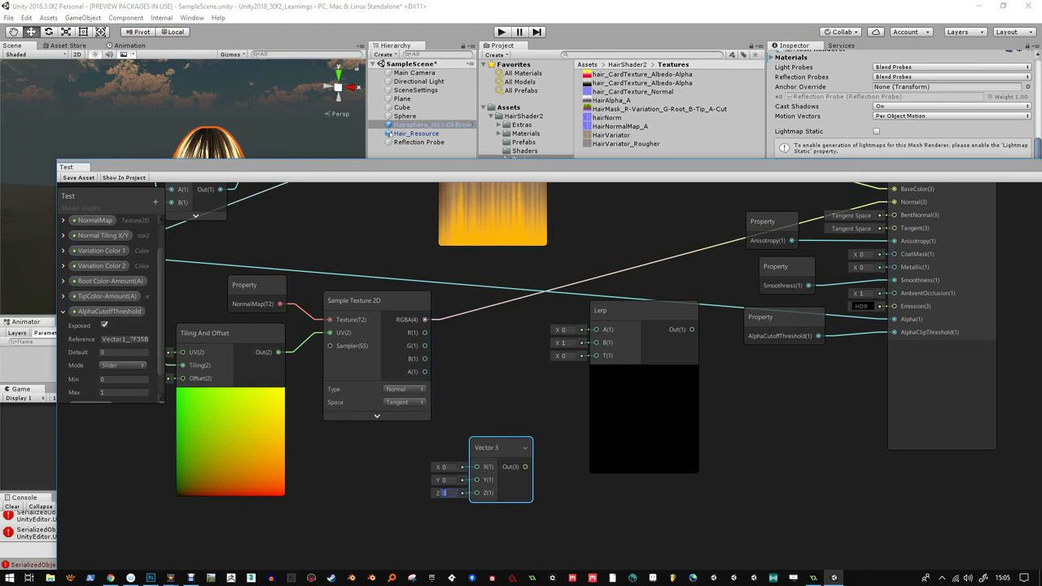
pyautogui.write('0')
# - Wire the Vector 3 into Lerp A and the sampled normal map RGBA into Lerp B
pyautogui.moveTo(500, 448); pyautogui.dragTo(676, 438)
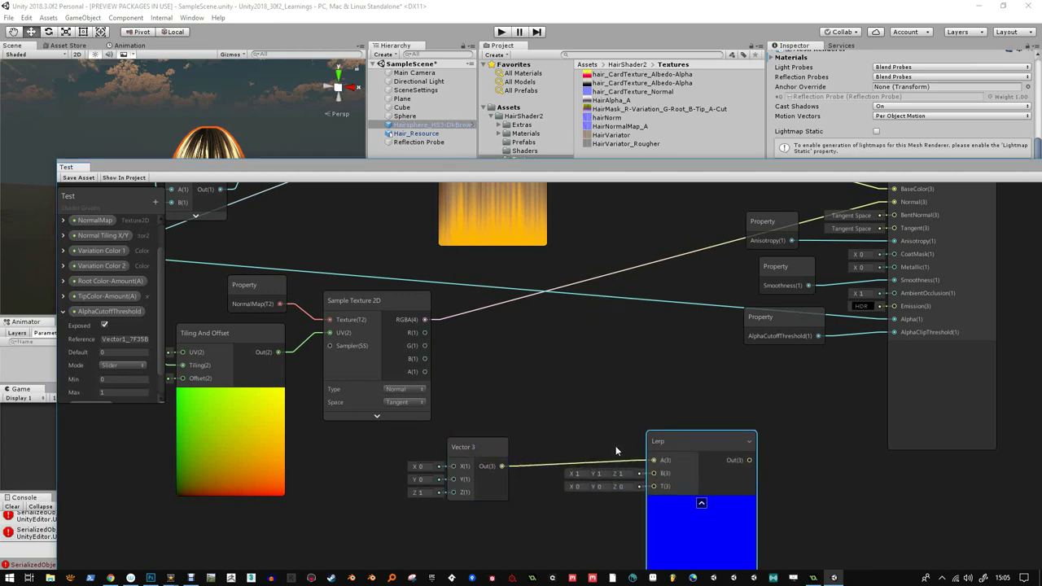
pyautogui.moveTo(468, 448); pyautogui.dragTo(526, 364)
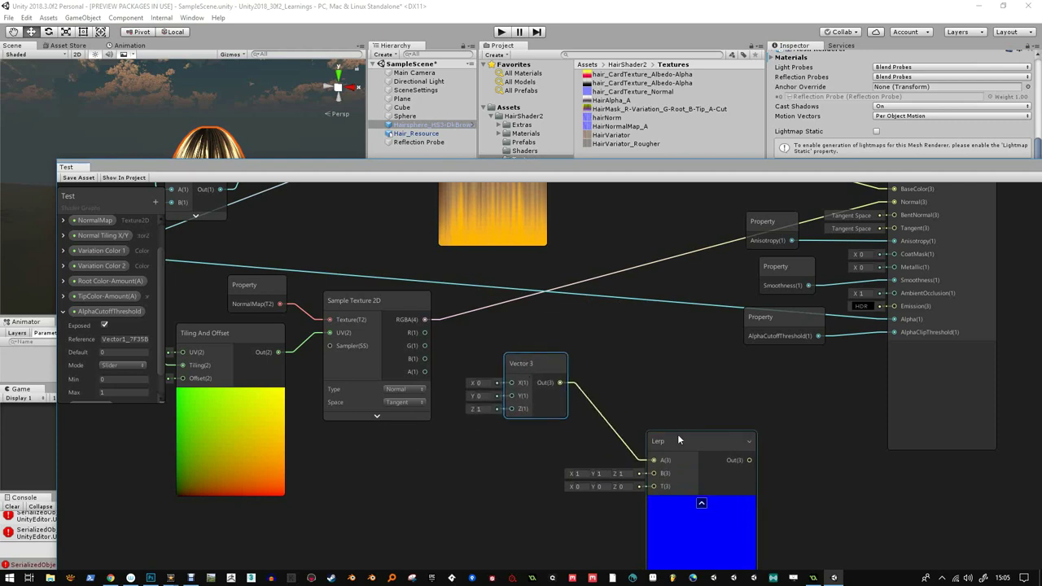
pyautogui.moveTo(679, 440); pyautogui.dragTo(718, 388)
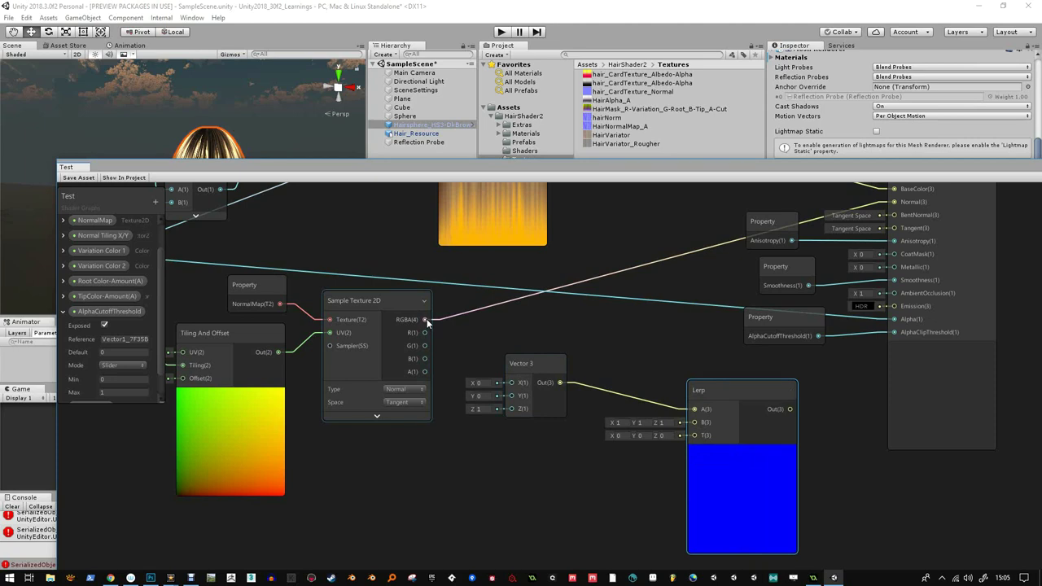
pyautogui.moveTo(427, 318); pyautogui.dragTo(694, 422)
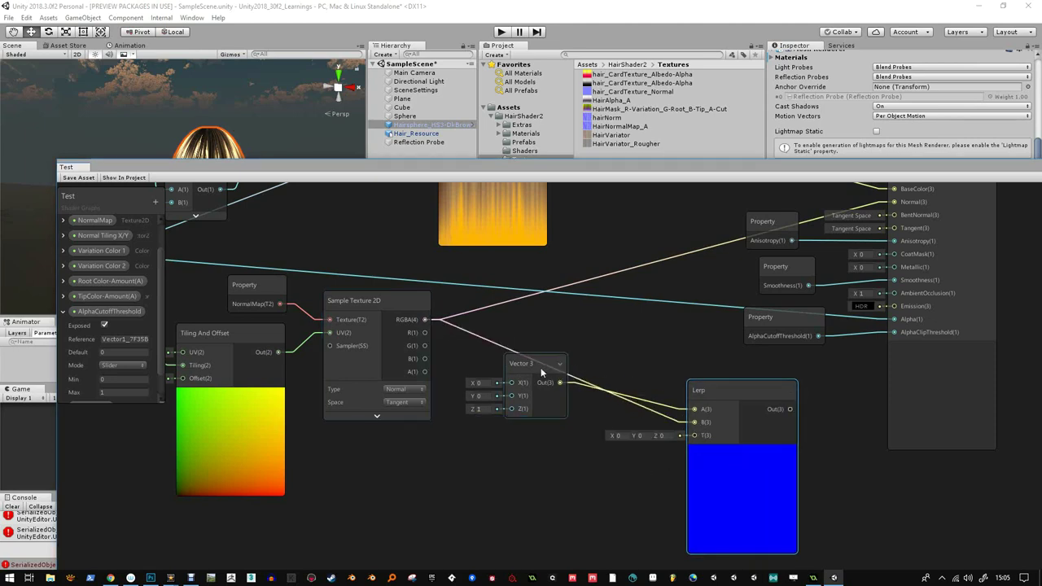
pyautogui.moveTo(541, 367); pyautogui.dragTo(589, 341)
pyautogui.scroll(2, 162, 228)
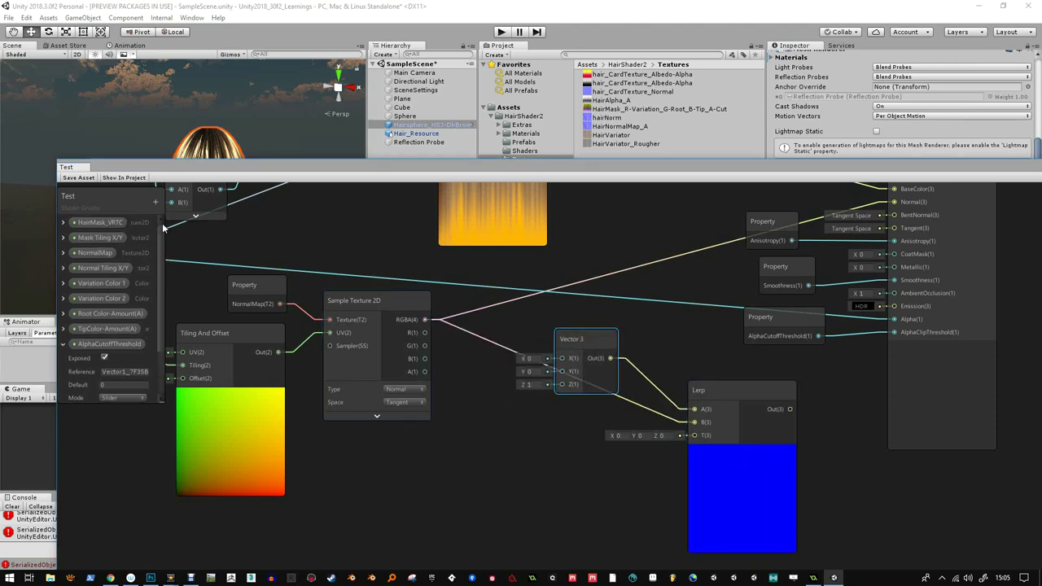
# - Add a Vector1 property named BumpAmount and set its mode to Slider
pyautogui.click(154, 202)
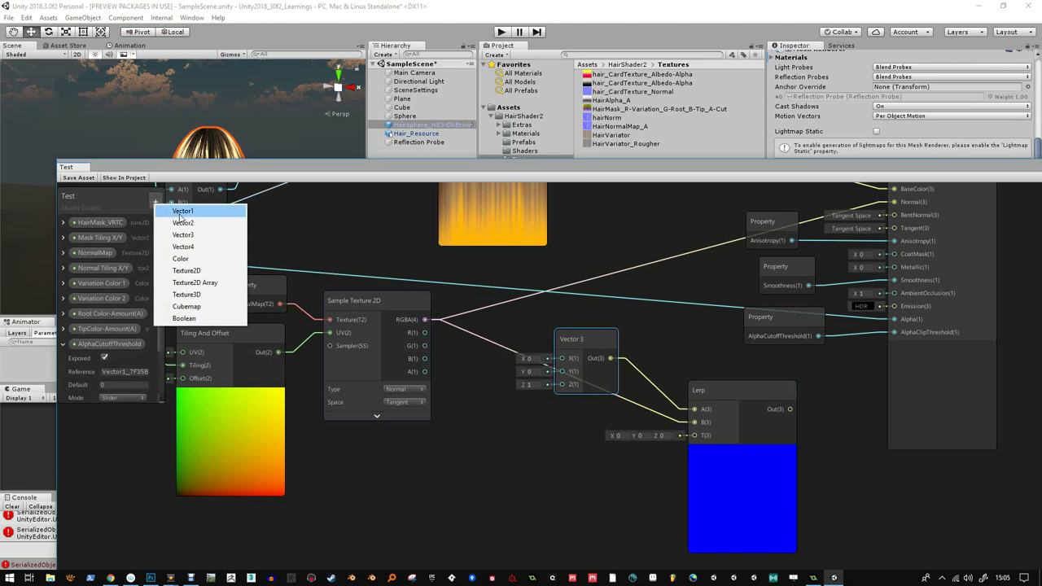
pyautogui.click(180, 214)
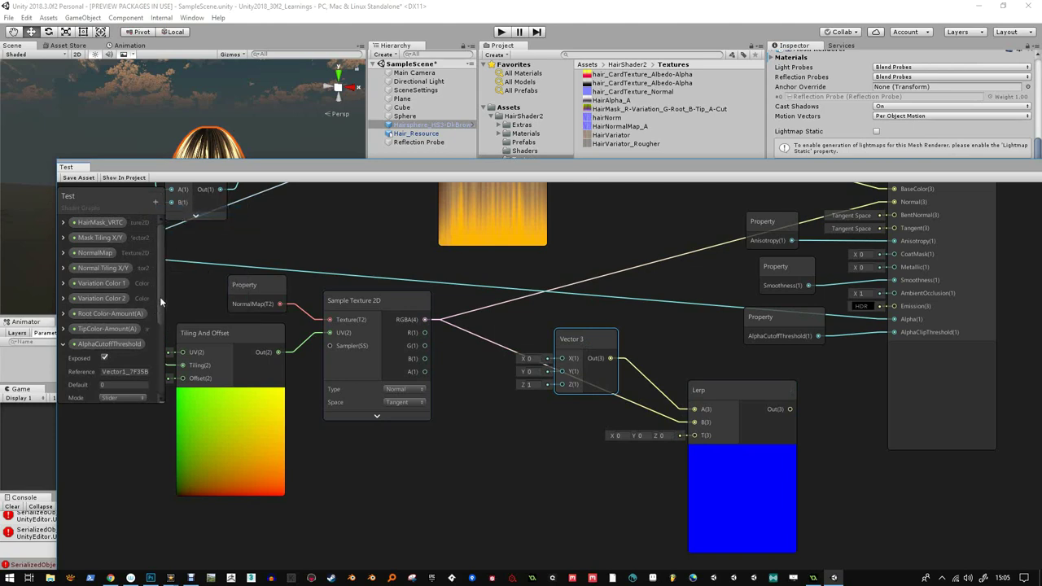
pyautogui.scroll(-3, 159, 296)
pyautogui.doubleClick(88, 342)
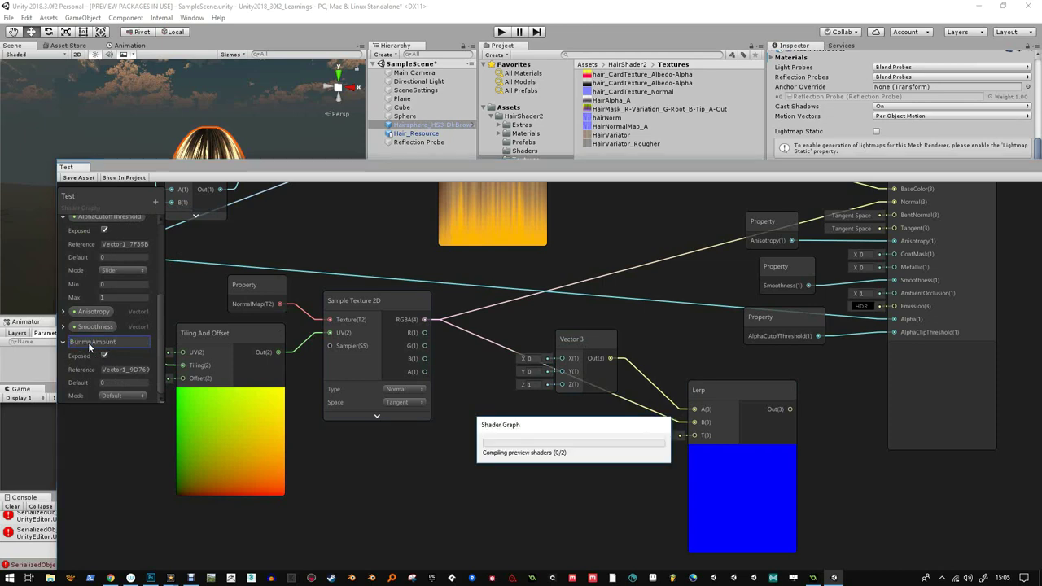
pyautogui.write('p')
pyautogui.press('Return')
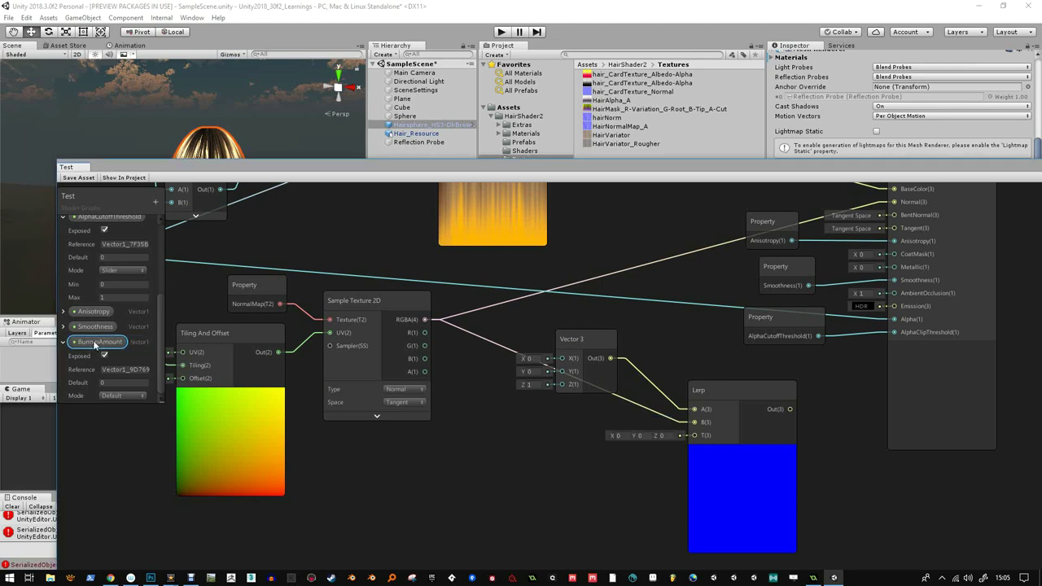
pyautogui.doubleClick(95, 342)
pyautogui.press('Return')
pyautogui.click(130, 396)
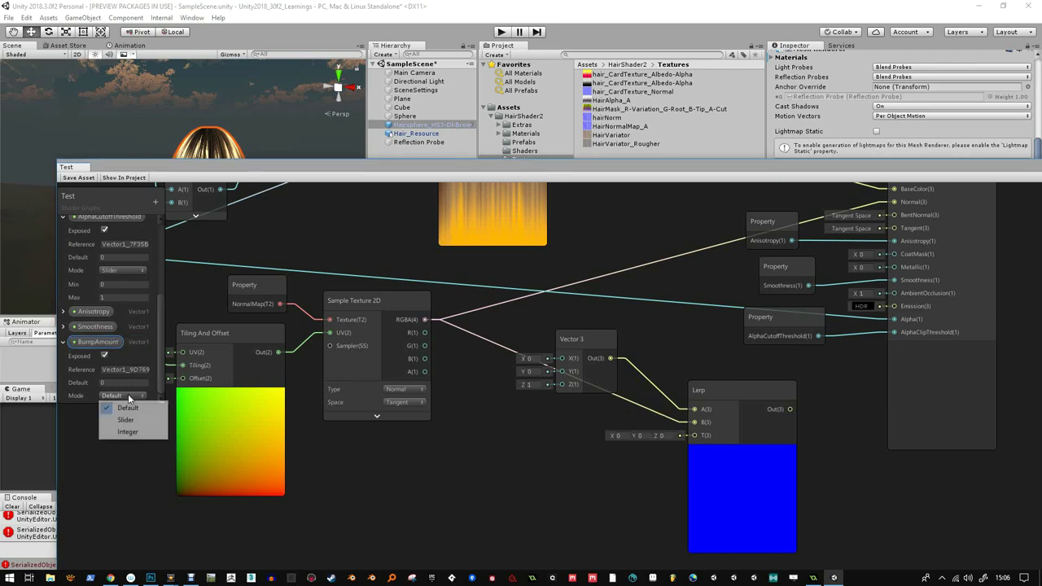
pyautogui.click(149, 409)
# - Place BumpAmount into Lerp T and connect the Lerp output to Lit Master Normal
pyautogui.moveTo(110, 347); pyautogui.dragTo(372, 464)
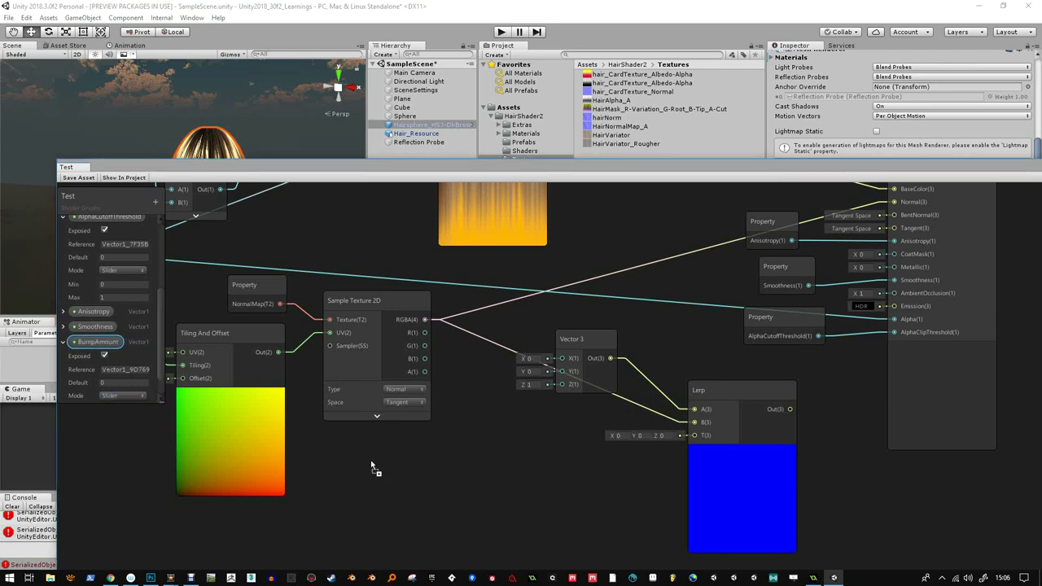
pyautogui.moveTo(542, 472); pyautogui.dragTo(541, 472)
pyautogui.moveTo(595, 496); pyautogui.dragTo(693, 437)
pyautogui.moveTo(577, 474); pyautogui.dragTo(566, 464)
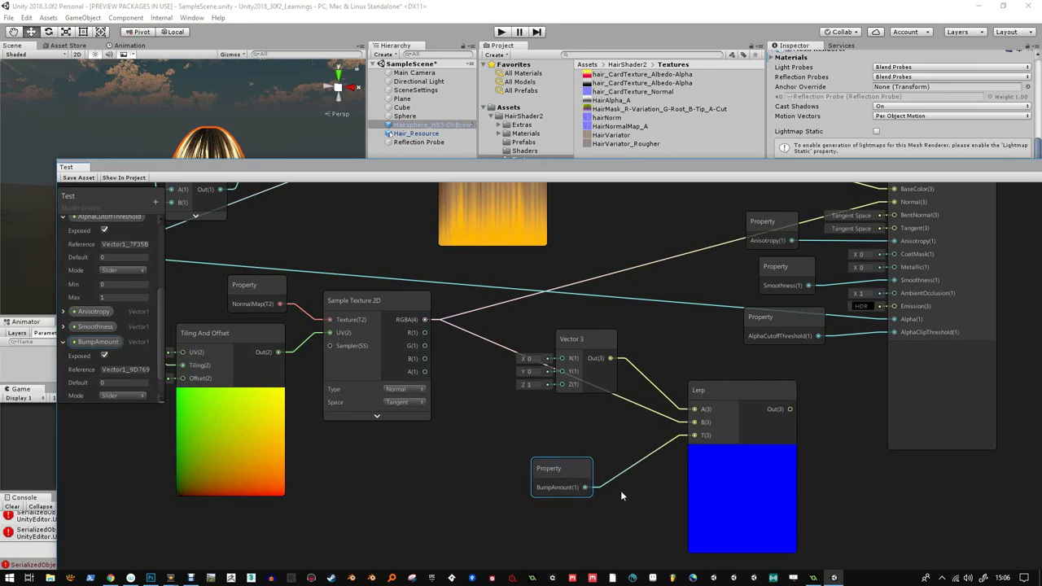
pyautogui.press('a')
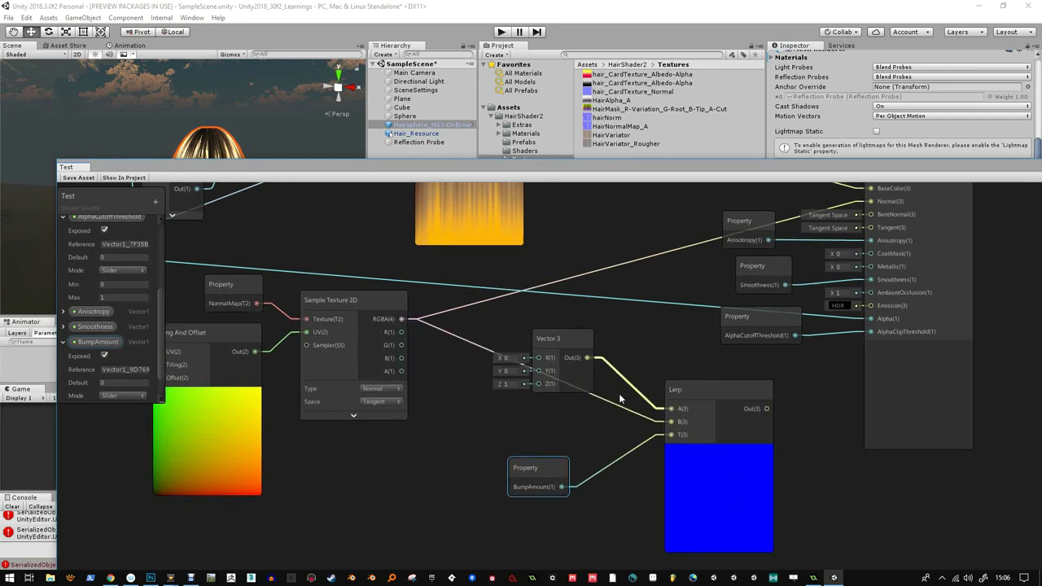
pyautogui.moveTo(650, 427); pyautogui.dragTo(740, 246)
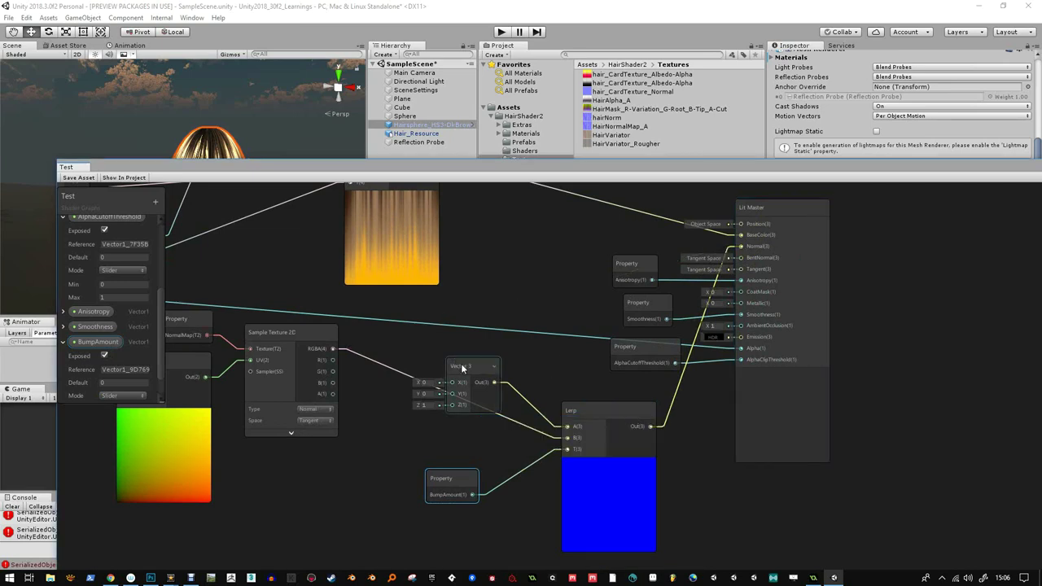
# - Tidy the Vector 3, BumpAmount and Lerp nodes into a neat group
pyautogui.moveTo(464, 366); pyautogui.dragTo(423, 318)
pyautogui.moveTo(438, 481); pyautogui.dragTo(411, 392)
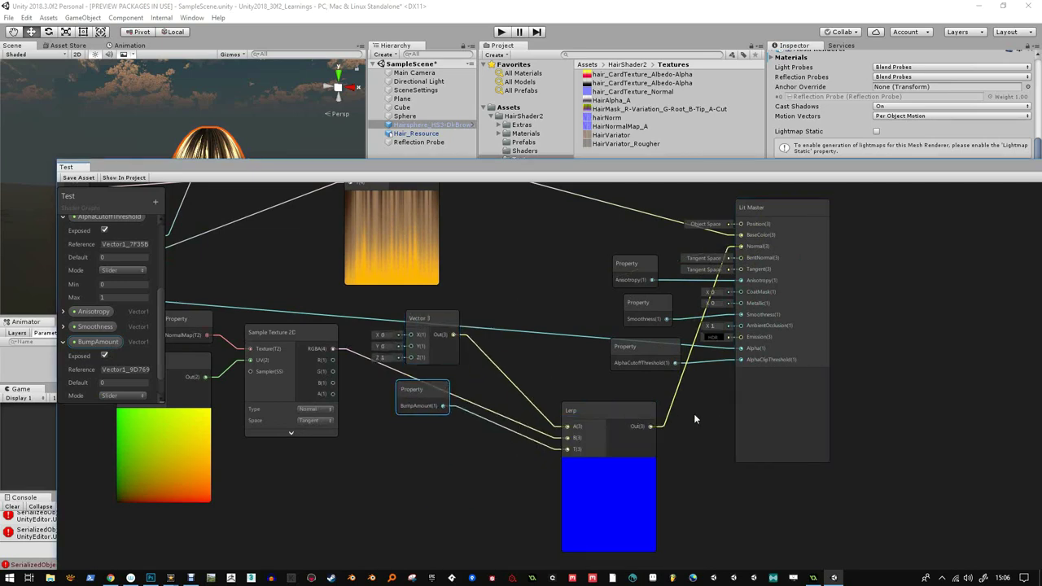
pyautogui.moveTo(625, 411); pyautogui.dragTo(597, 347)
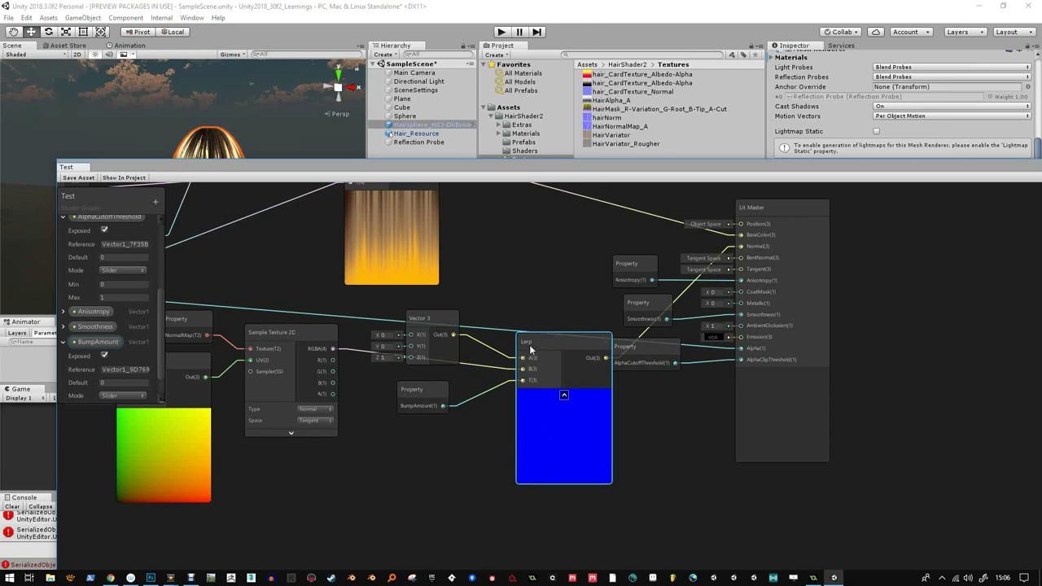
pyautogui.moveTo(530, 347); pyautogui.dragTo(509, 320)
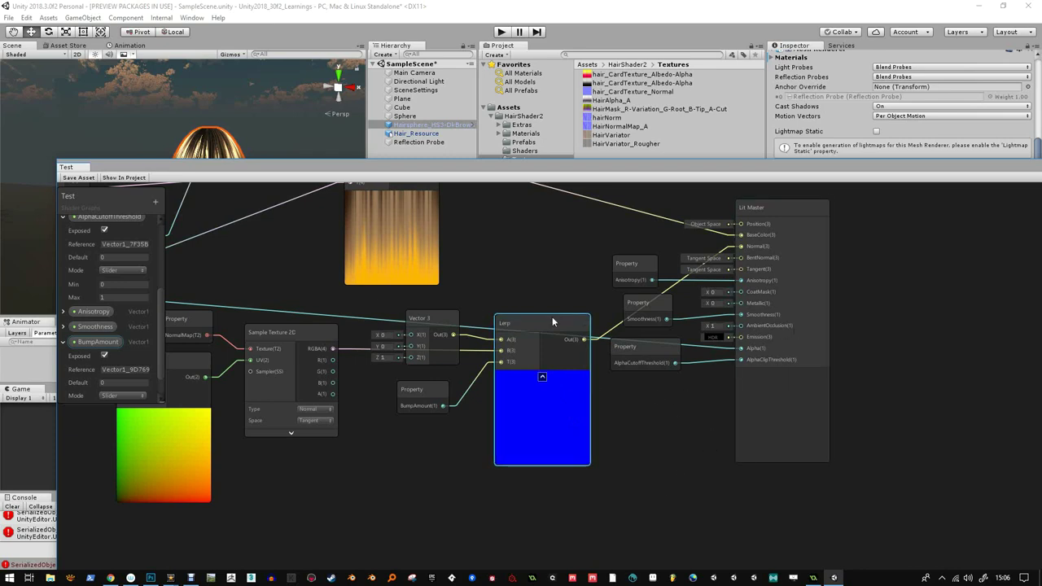
pyautogui.moveTo(552, 316)
pyautogui.mouseDown()
pyautogui.moveTo(539, 319)
pyautogui.moveTo(547, 325)
pyautogui.mouseUp()
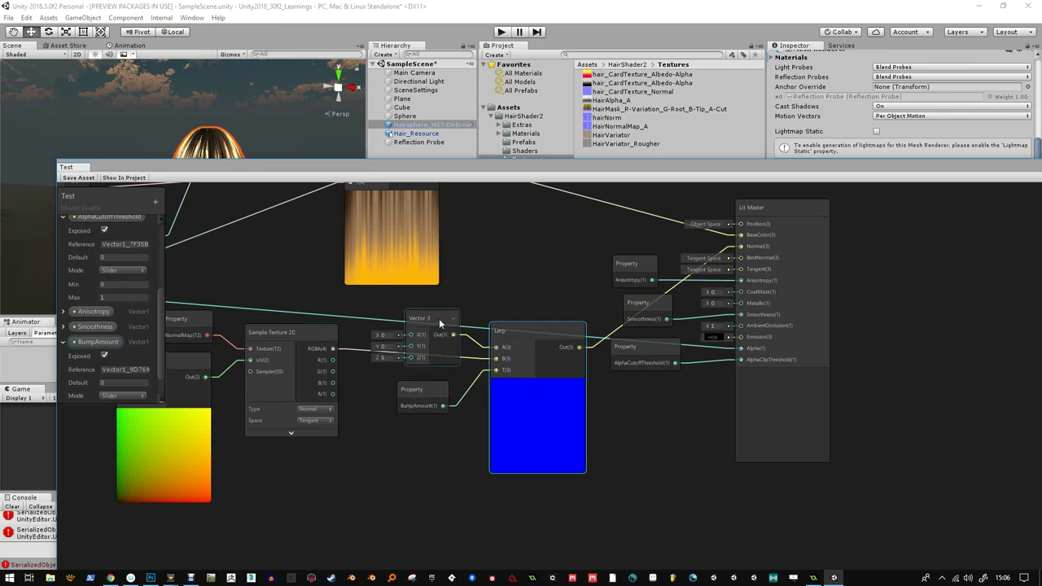
pyautogui.moveTo(439, 319); pyautogui.dragTo(428, 312)
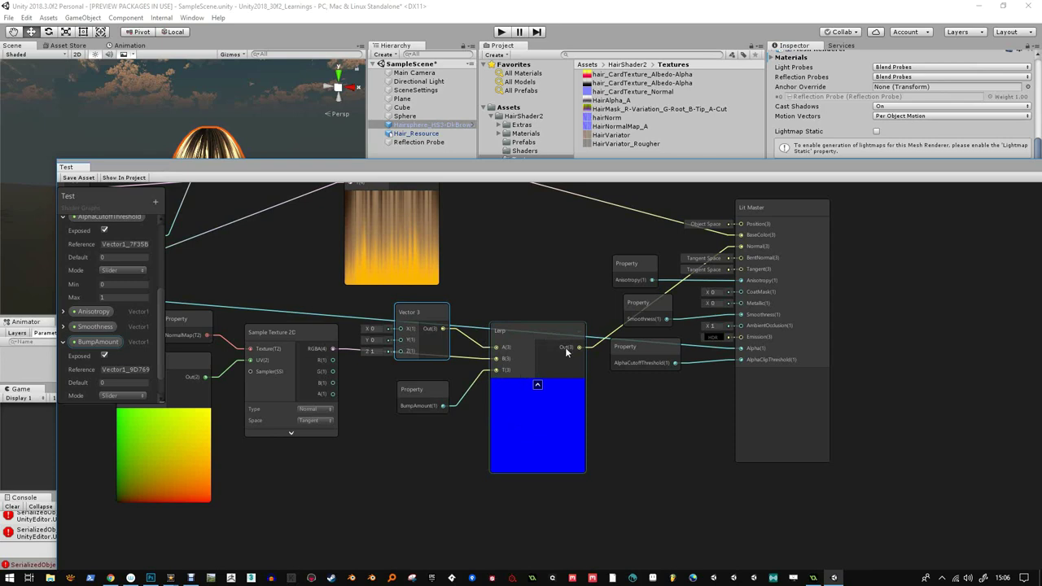
pyautogui.moveTo(538, 332); pyautogui.dragTo(536, 320)
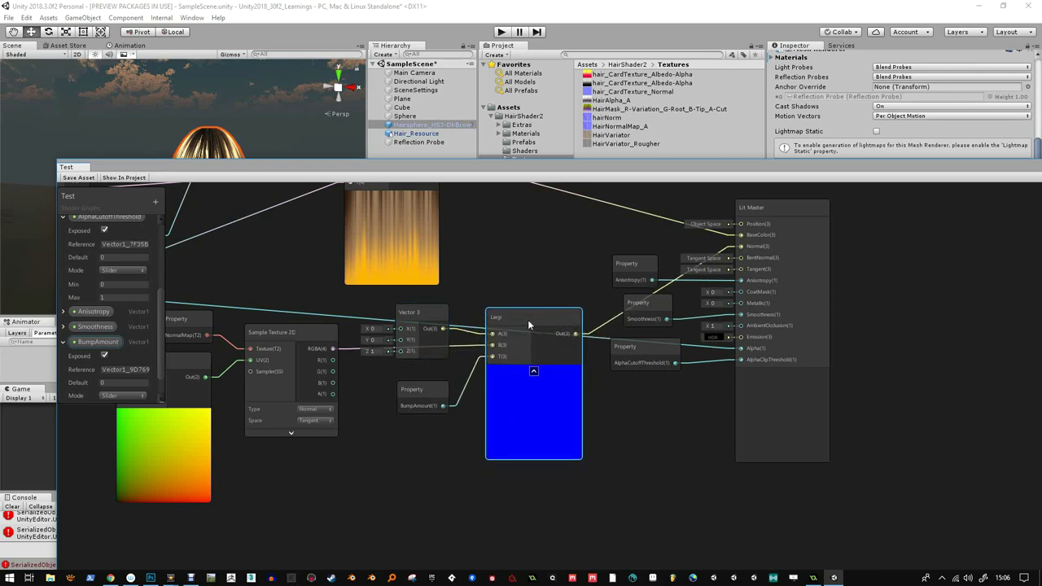
pyautogui.moveTo(436, 315); pyautogui.dragTo(438, 323)
pyautogui.click(437, 393)
pyautogui.moveTo(437, 393); pyautogui.dragTo(437, 382)
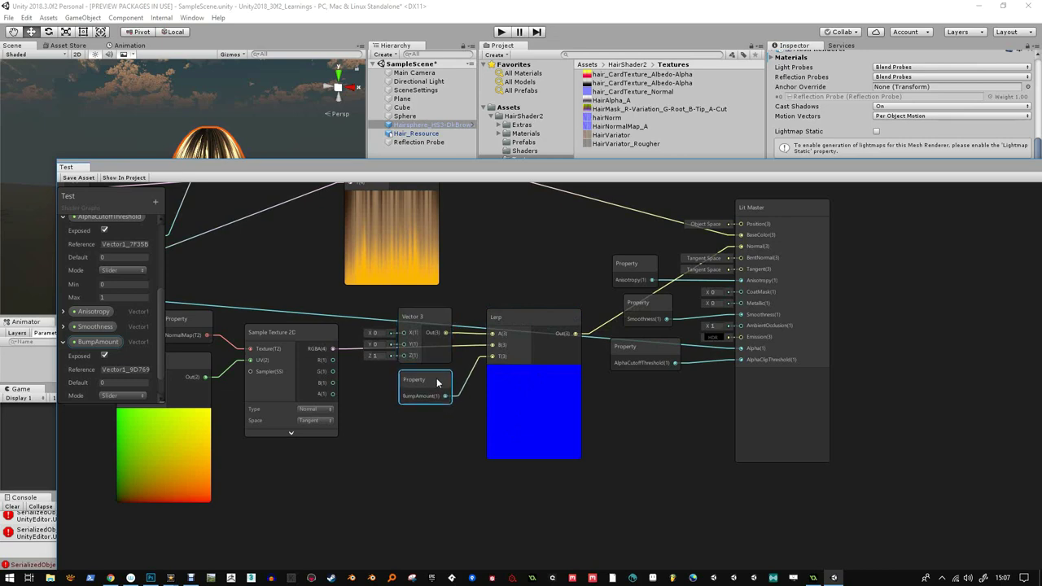
pyautogui.scroll(-3, 461, 265)
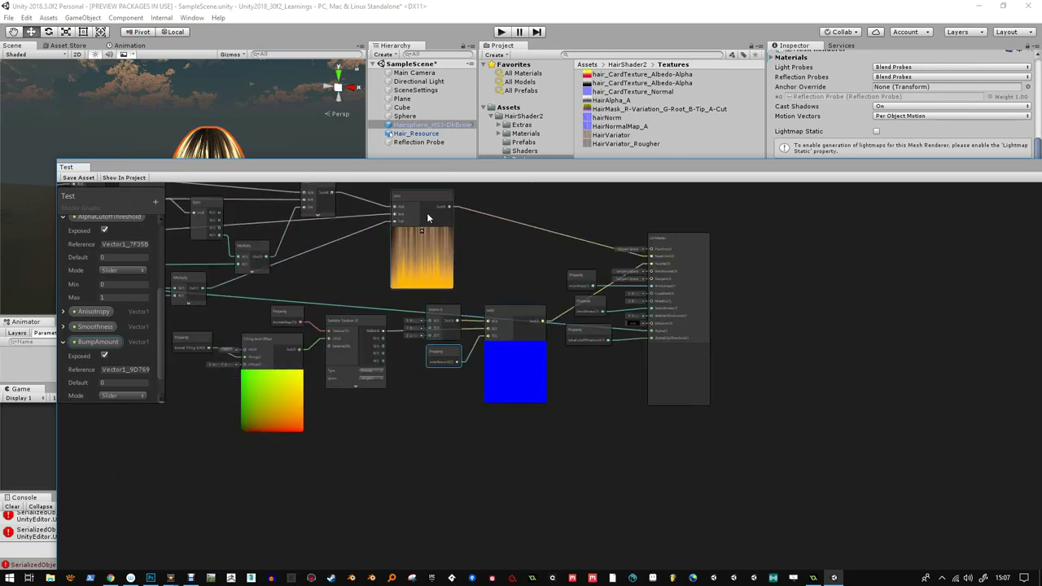
pyautogui.moveTo(407, 175); pyautogui.dragTo(397, 204)
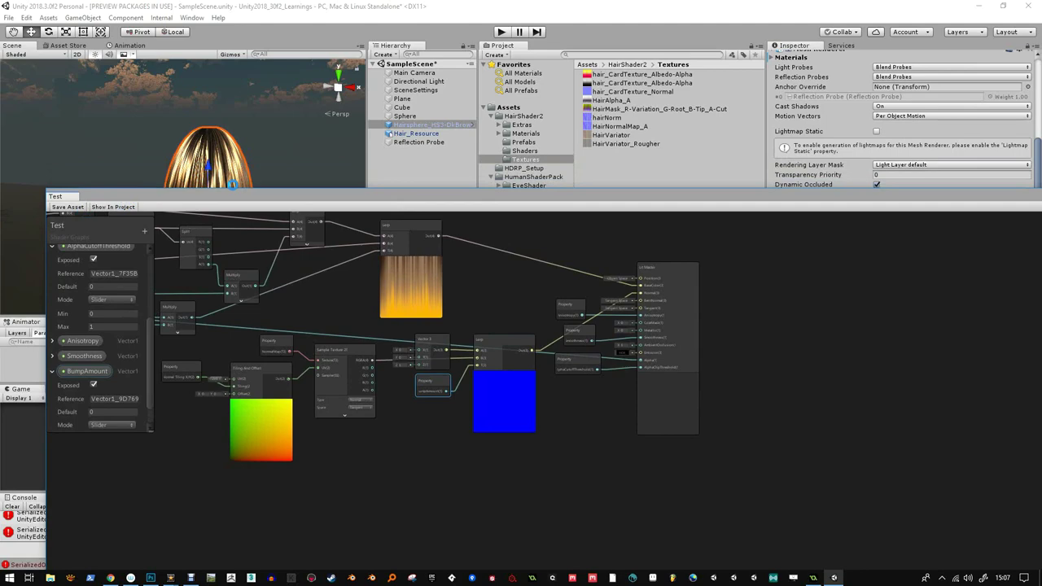
# - Set the hair material's BumpAmount to about 0.26 and Smoothness to 0.259
pyautogui.moveTo(244, 197); pyautogui.dragTo(184, 347)
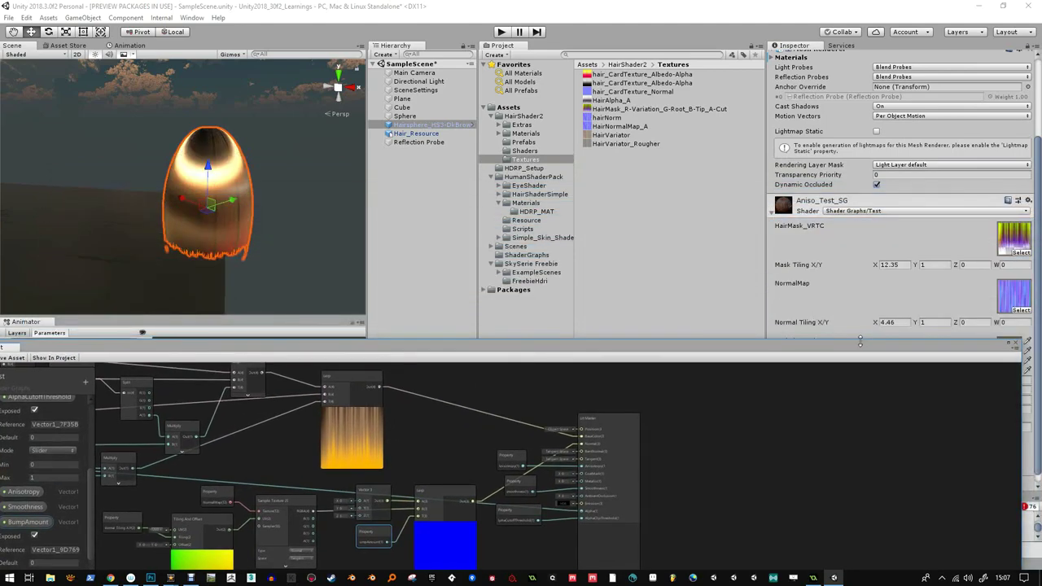
pyautogui.moveTo(860, 342); pyautogui.dragTo(670, 487)
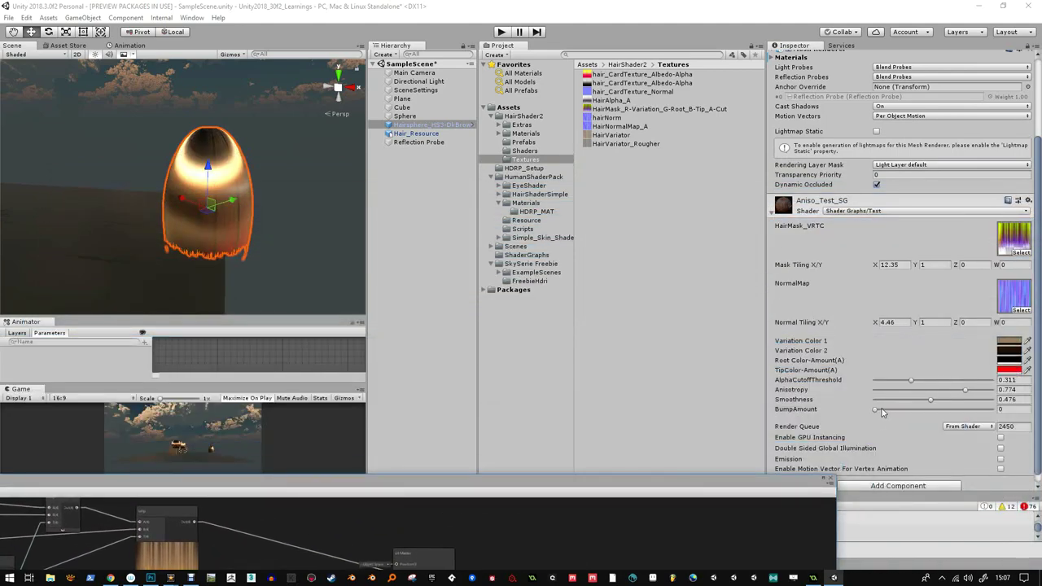
pyautogui.moveTo(882, 413)
pyautogui.mouseDown()
pyautogui.moveTo(918, 416)
pyautogui.moveTo(897, 417)
pyautogui.moveTo(907, 418)
pyautogui.mouseUp()
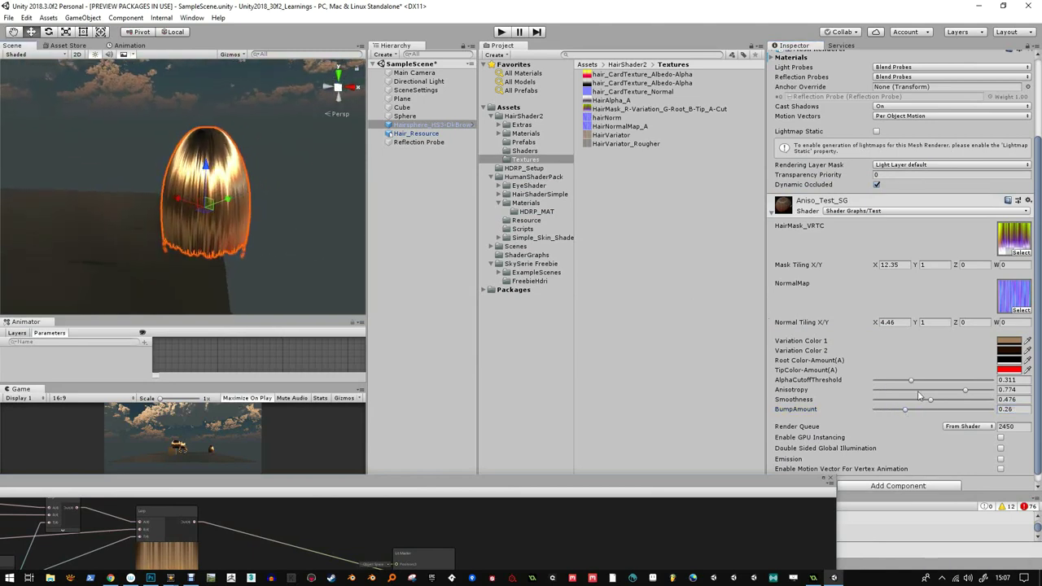
pyautogui.moveTo(932, 404); pyautogui.dragTo(904, 401)
pyautogui.keyDown('alt'); pyautogui.moveTo(196, 179); pyautogui.dragTo(146, 90); pyautogui.keyUp('alt')
# - Hide the selection outline and orbit the Scene view around the hair
pyautogui.click(232, 55)
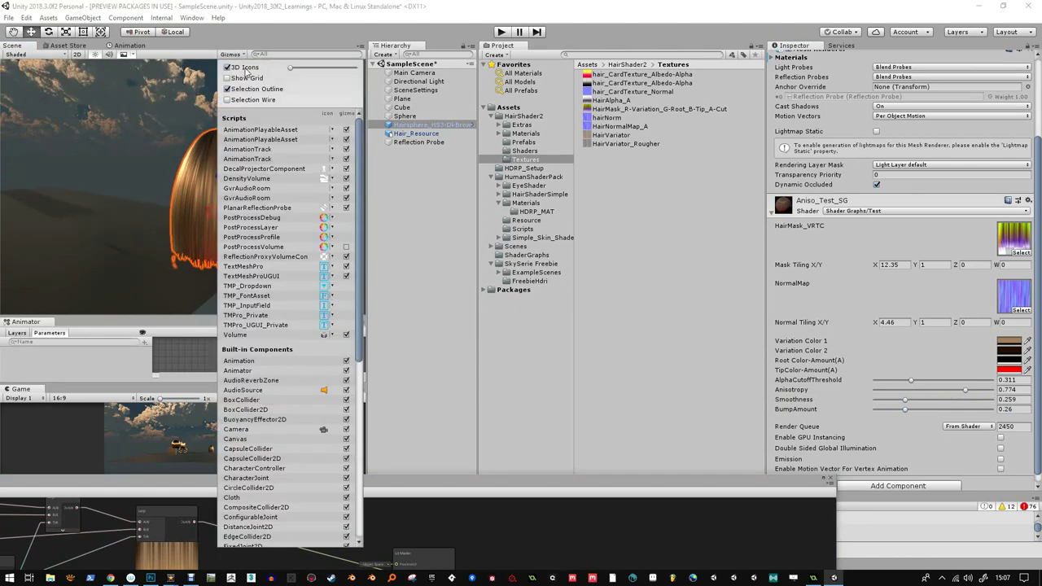
pyautogui.click(228, 88)
pyautogui.keyDown('alt'); pyautogui.moveTo(269, 200); pyautogui.dragTo(188, 338); pyautogui.keyUp('alt')
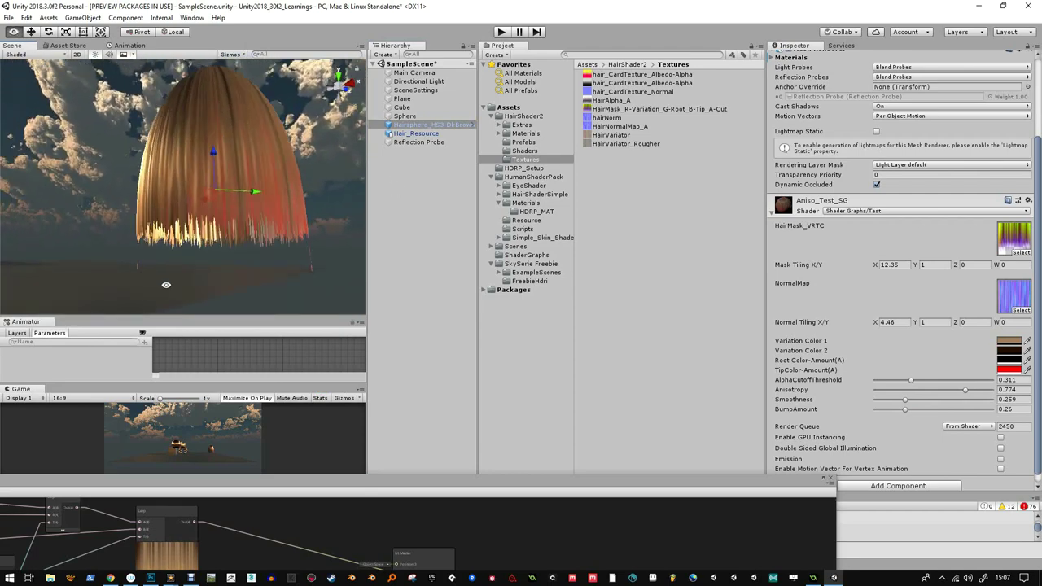
pyautogui.keyDown('alt'); pyautogui.moveTo(166, 285); pyautogui.dragTo(362, 308); pyautogui.keyUp('alt')
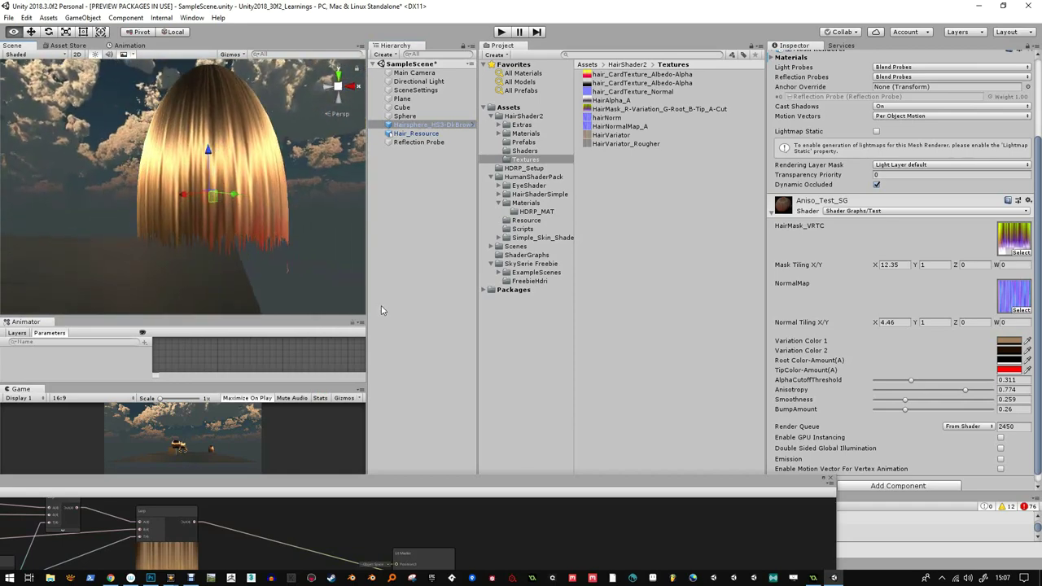
pyautogui.keyDown('alt'); pyautogui.moveTo(276, 244); pyautogui.dragTo(244, 237); pyautogui.keyUp('alt')
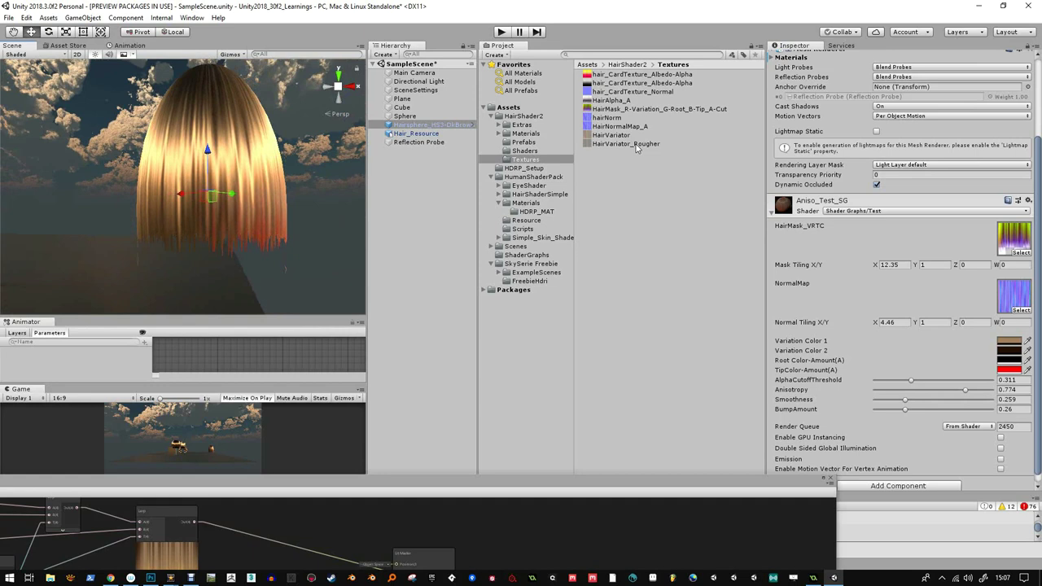
pyautogui.scroll(-1, 924, 343)
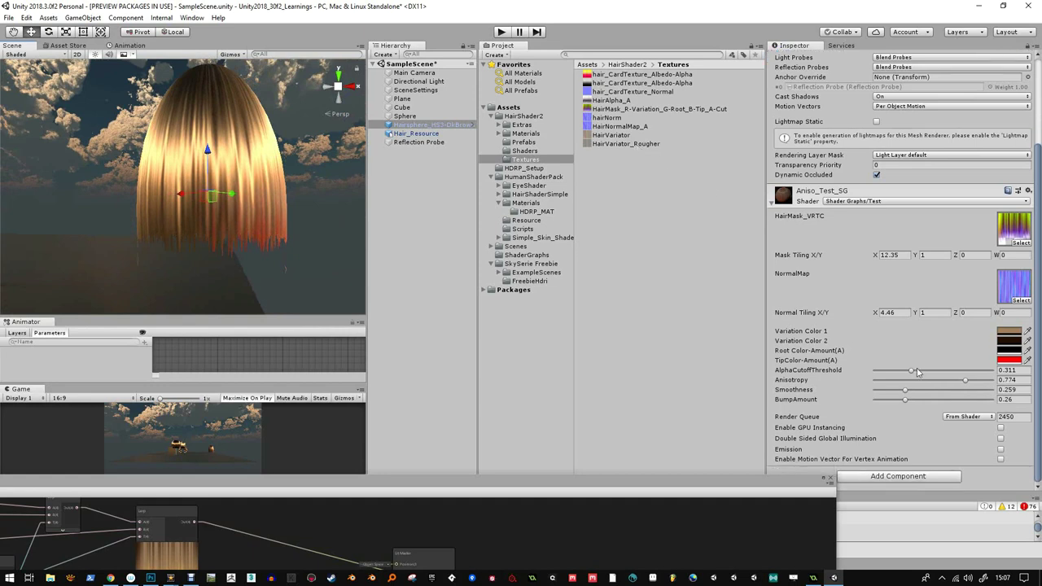
# - Lower AlphaCutoffThreshold to 0.126 and show the HairMask texture's import settings
pyautogui.moveTo(915, 373); pyautogui.dragTo(889, 368)
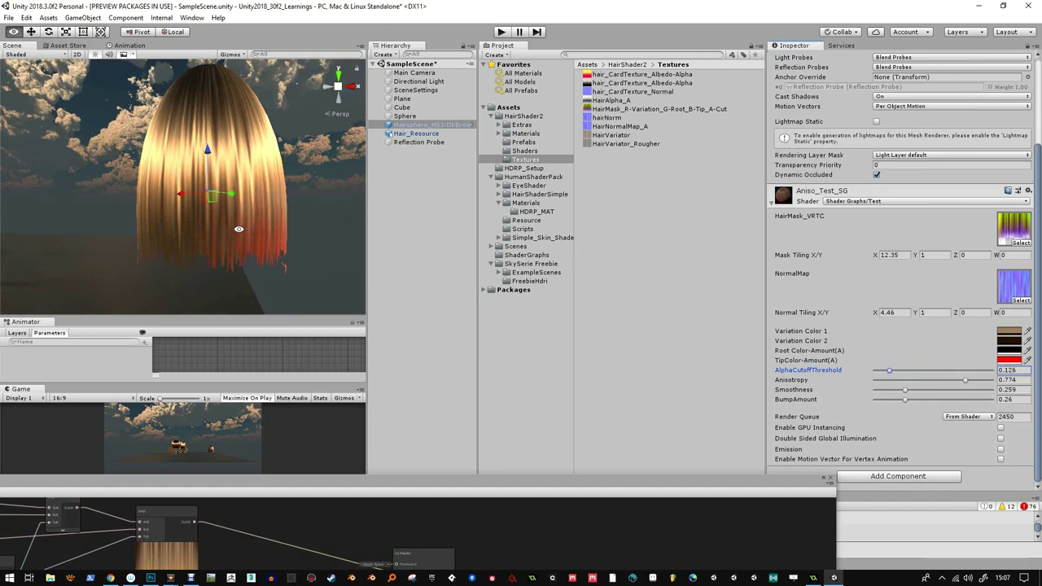
pyautogui.moveTo(236, 204)
pyautogui.keyDown('alt'); pyautogui.mouseDown()
pyautogui.moveTo(224, 189)
pyautogui.moveTo(227, 200)
pyautogui.mouseUp(); pyautogui.keyUp('alt')
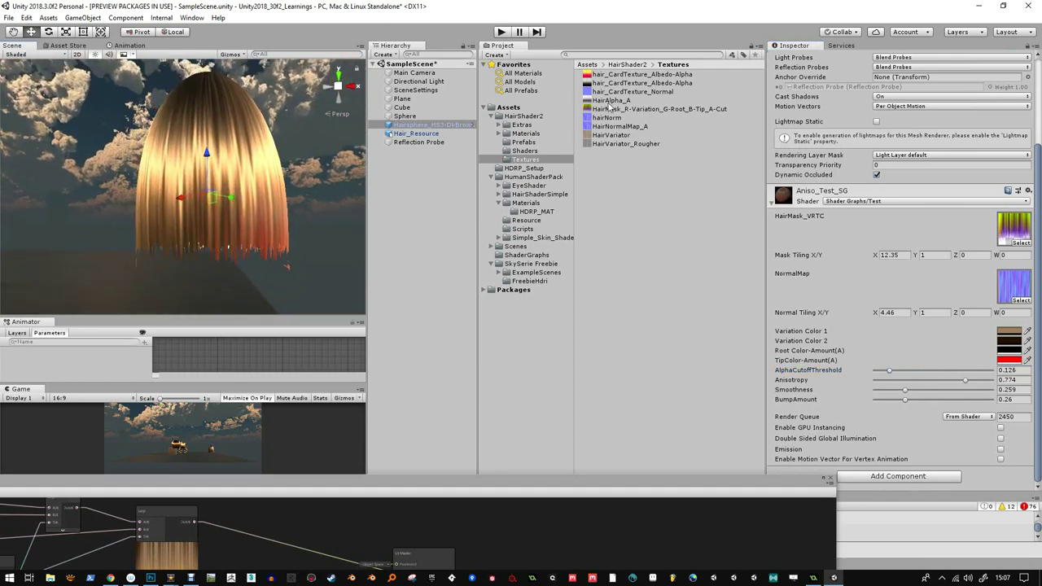
pyautogui.click(611, 109)
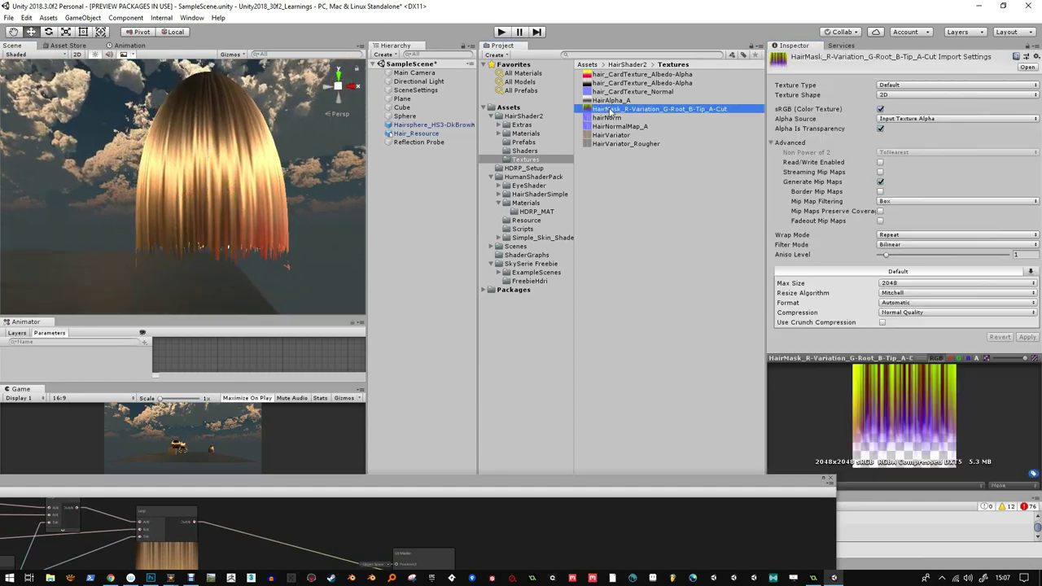
# - Set the hair mask texture's filtering to Trilinear and apply the import change
pyautogui.click(893, 249)
pyautogui.click(909, 283)
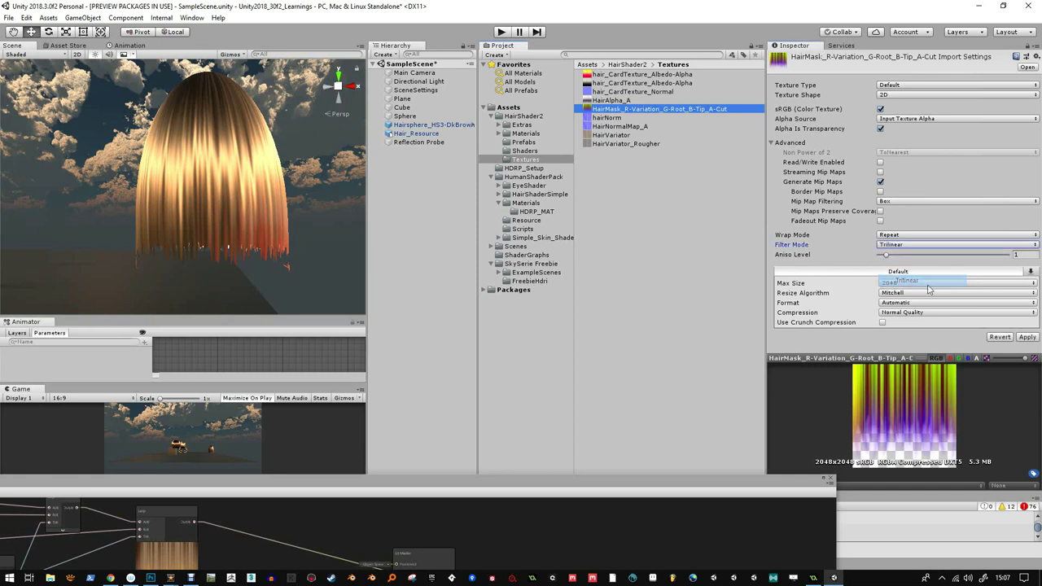
pyautogui.click(1027, 337)
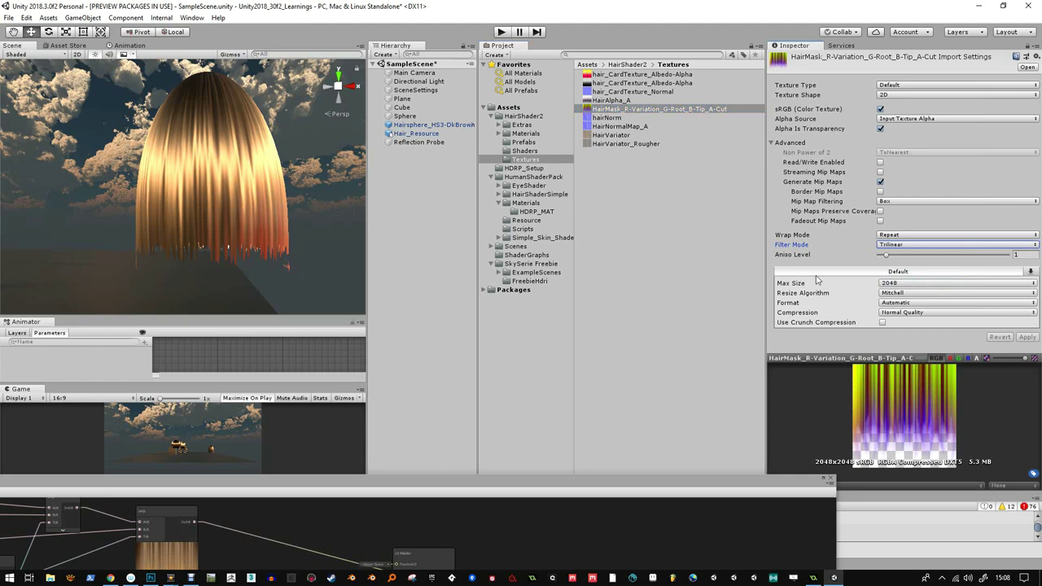
pyautogui.click(911, 245)
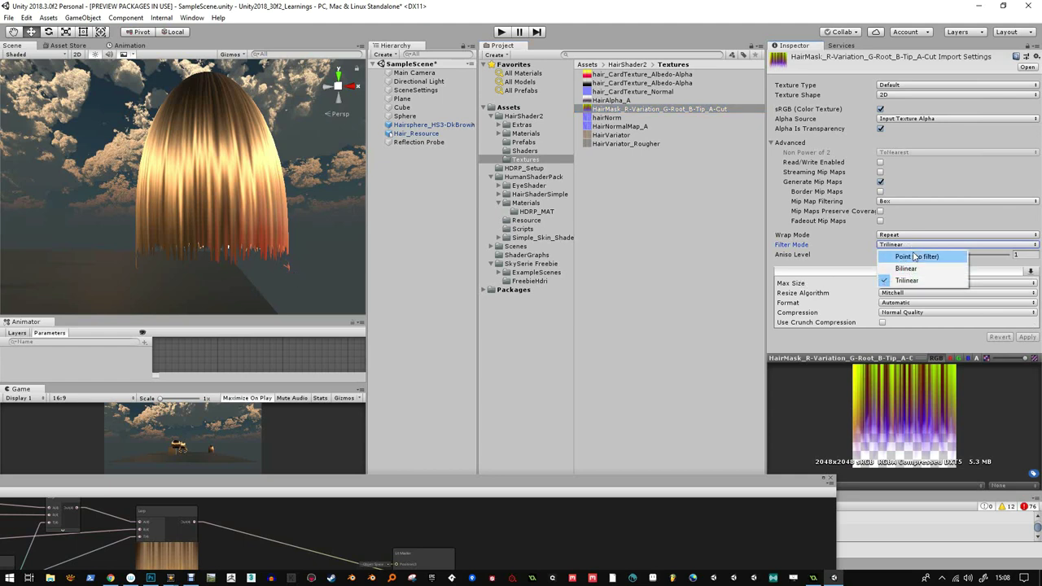
pyautogui.click(908, 238)
# - Try the Clamp and Mirror wrap modes on the hair mask texture
pyautogui.click(909, 238)
pyautogui.click(904, 258)
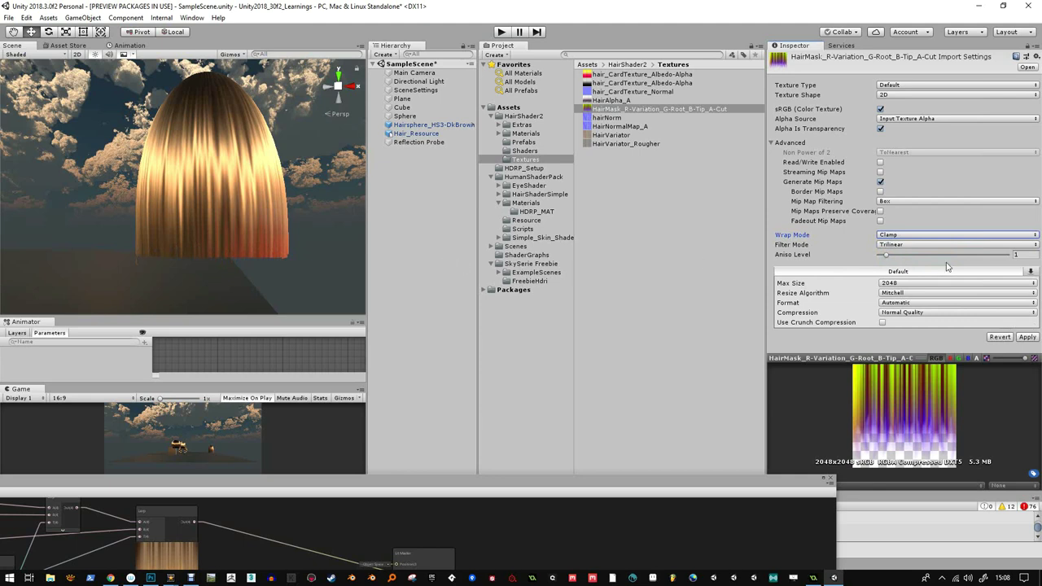
pyautogui.click(912, 236)
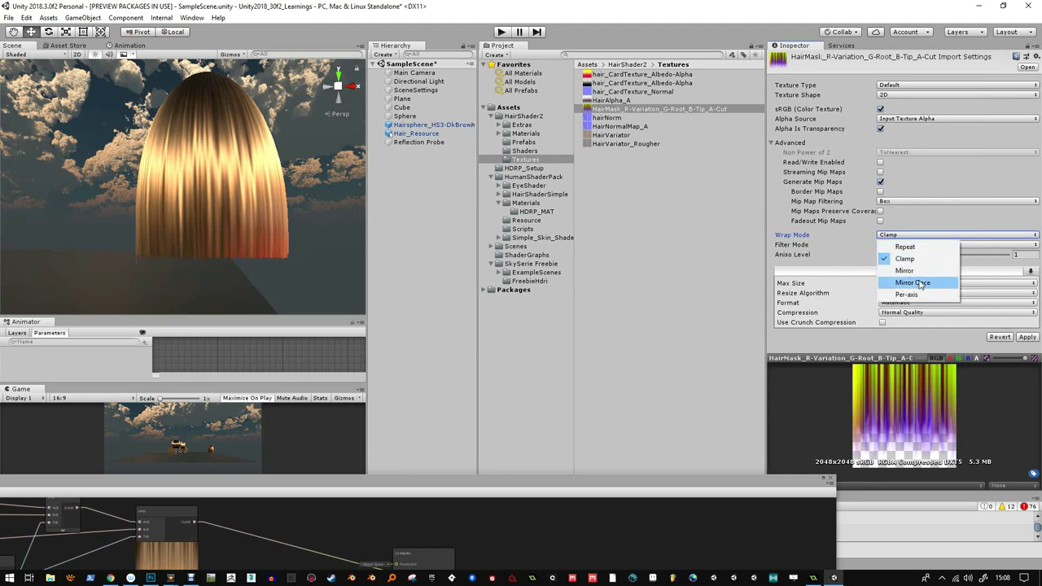
pyautogui.click(917, 272)
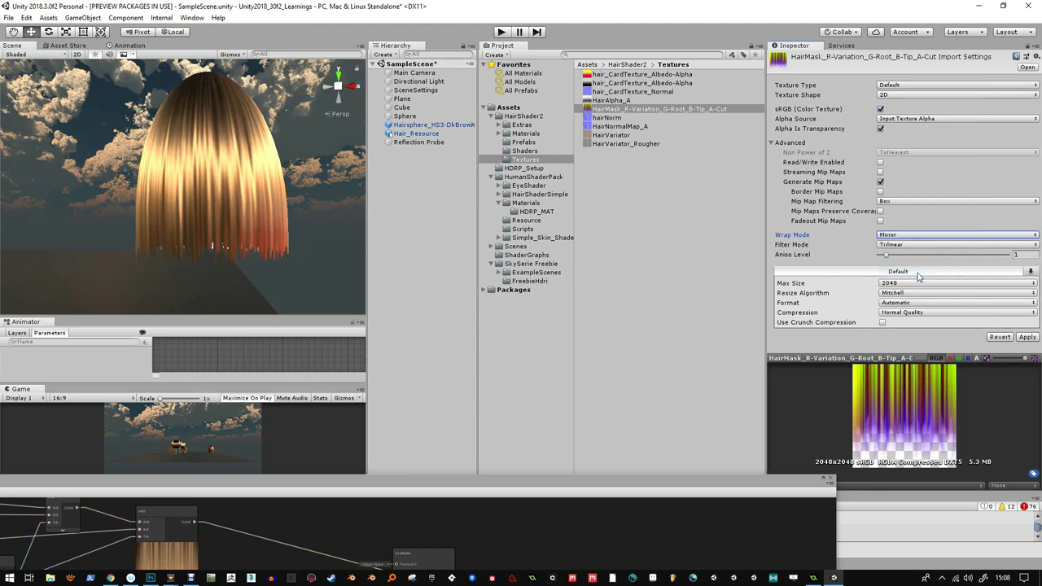
pyautogui.keyDown('alt'); pyautogui.moveTo(195, 179); pyautogui.dragTo(180, 184); pyautogui.keyUp('alt')
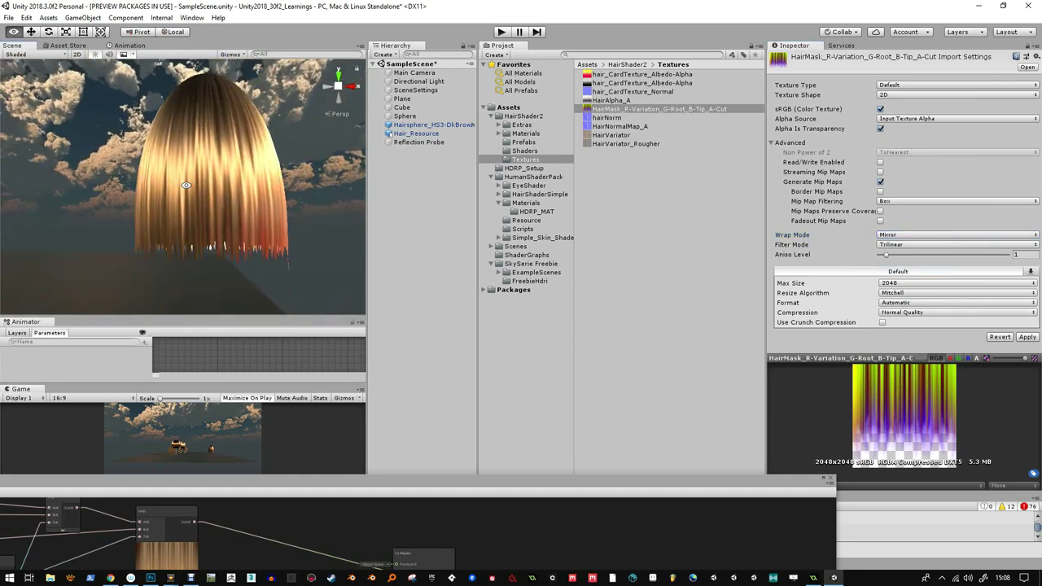
# - Cycle through Repeat, Mirror Once and Per-axis wrap modes, ending back on Mirror
pyautogui.click(902, 234)
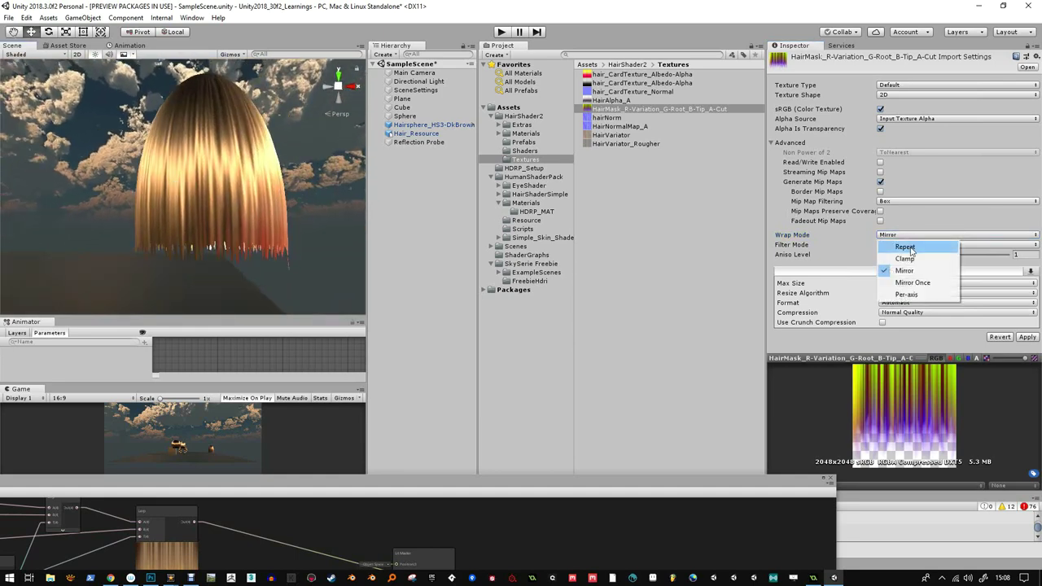
pyautogui.click(910, 242)
pyautogui.click(909, 236)
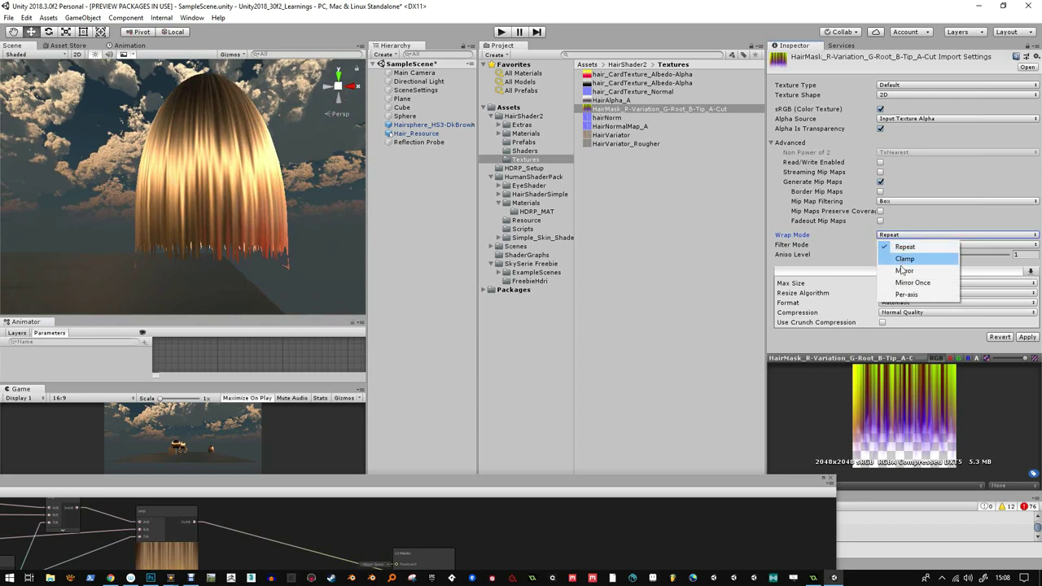
pyautogui.click(906, 281)
pyautogui.click(899, 236)
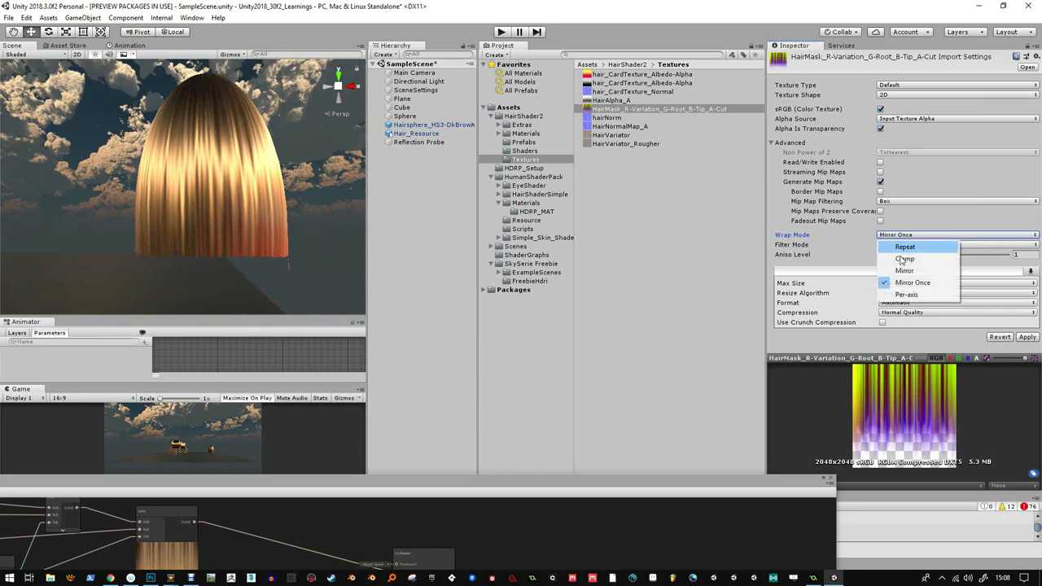
pyautogui.click(909, 298)
pyautogui.click(899, 236)
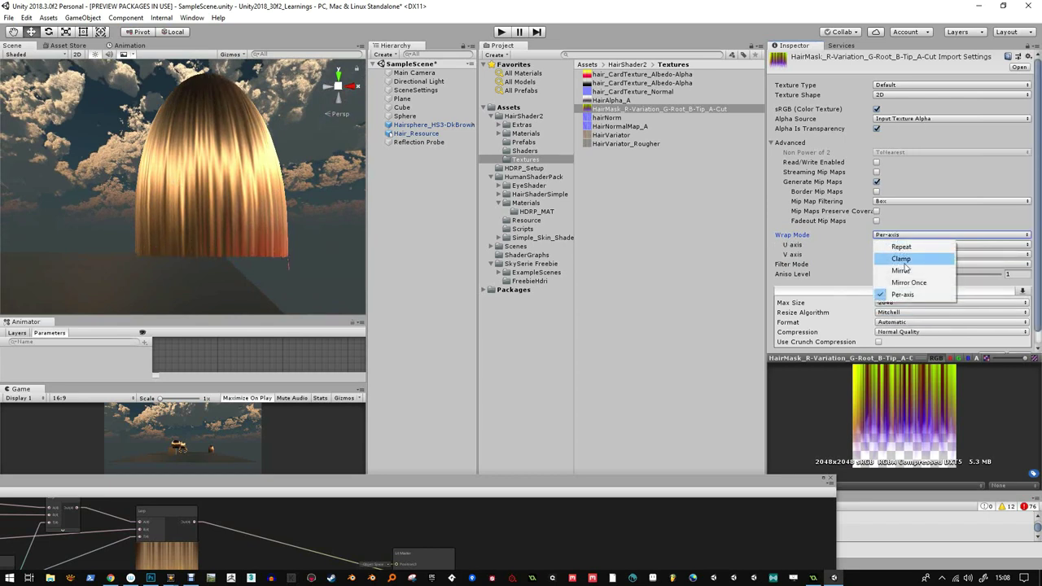
pyautogui.click(911, 271)
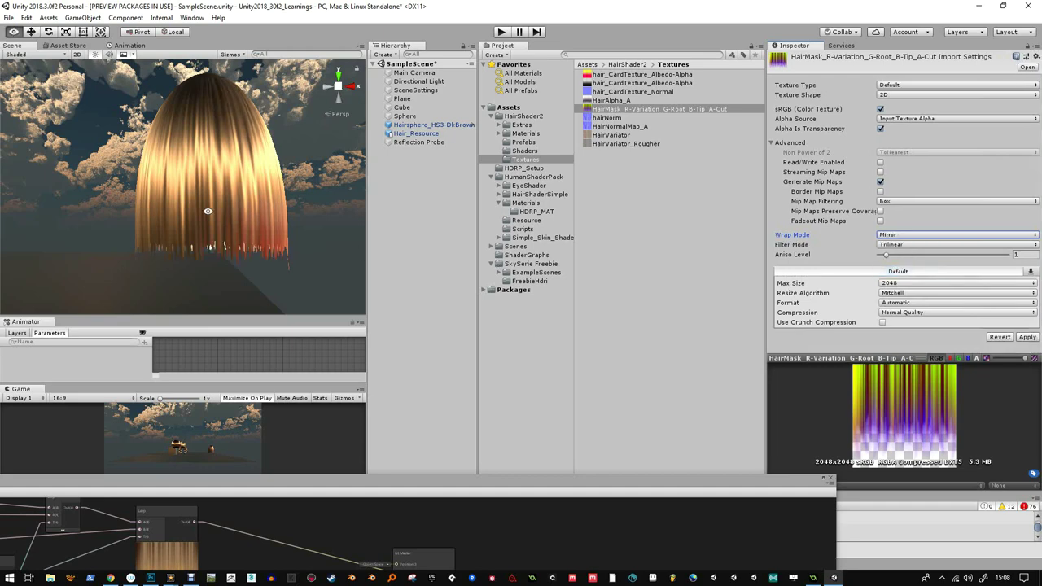
pyautogui.keyDown('alt'); pyautogui.moveTo(220, 203); pyautogui.dragTo(260, 207); pyautogui.keyUp('alt')
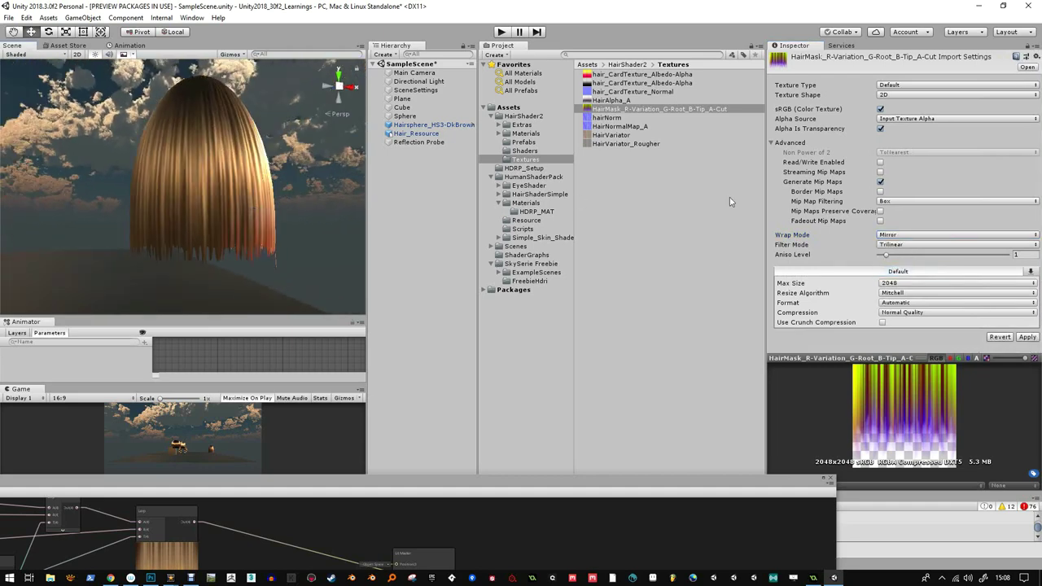
# - Turn off Generate Mip Maps, set wrap mode to Repeat, and apply the settings
pyautogui.click(882, 182)
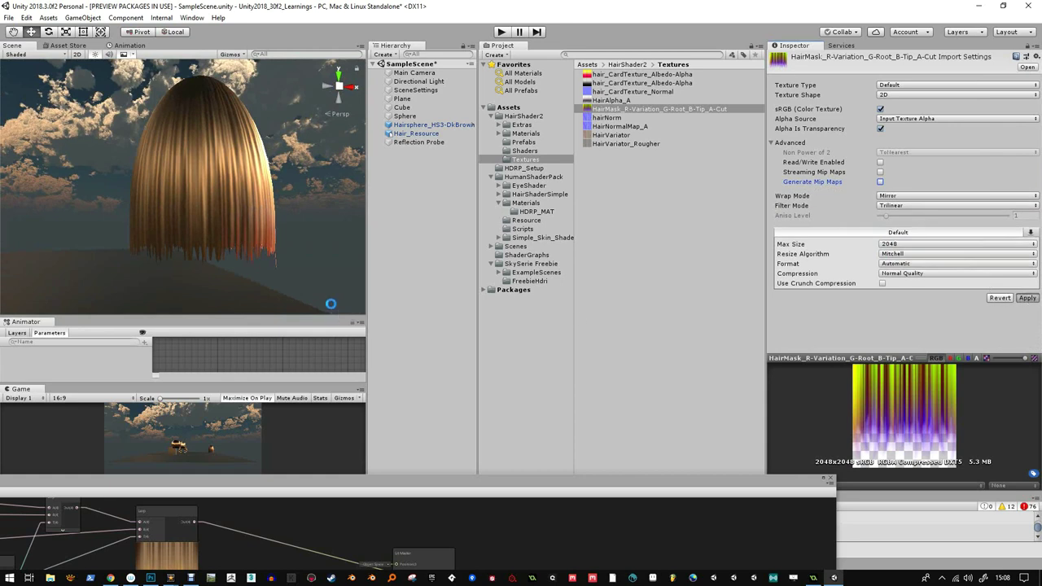
pyautogui.keyDown('alt'); pyautogui.moveTo(307, 291); pyautogui.dragTo(223, 235, button='right'); pyautogui.keyUp('alt')
pyautogui.keyDown('alt'); pyautogui.moveTo(222, 235); pyautogui.dragTo(201, 301); pyautogui.keyUp('alt')
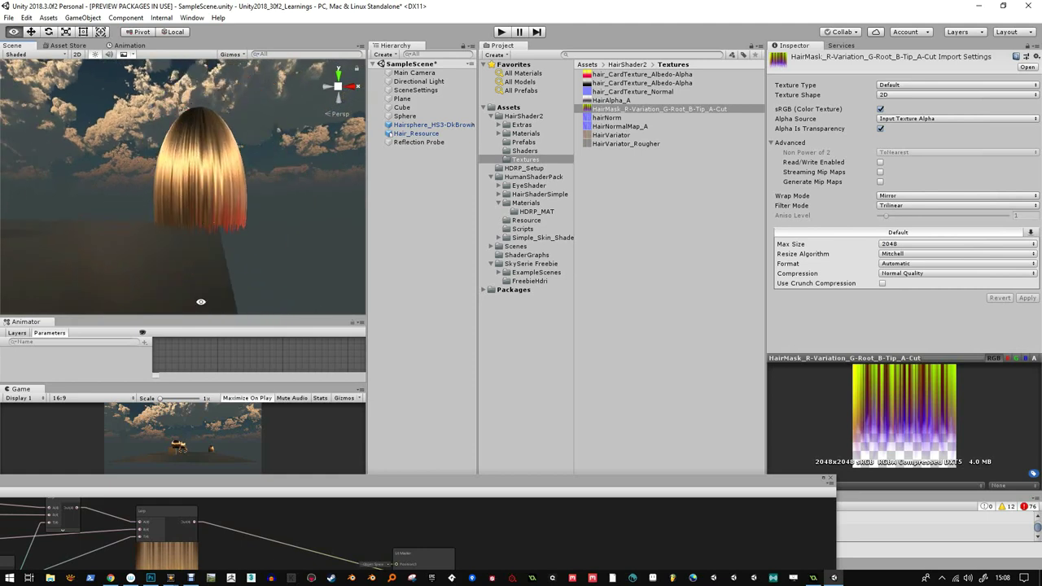
pyautogui.click(905, 198)
pyautogui.click(895, 205)
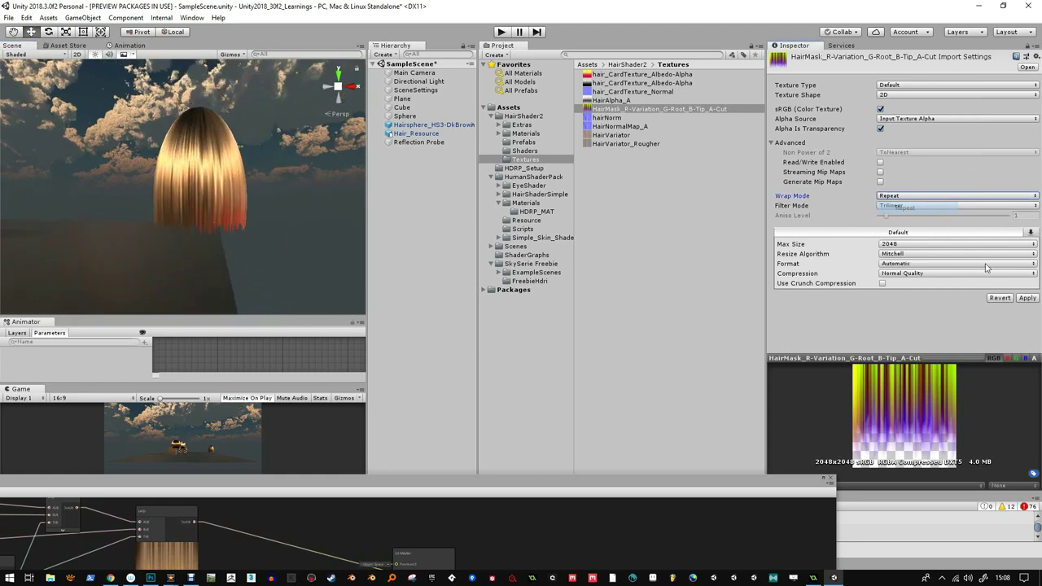
pyautogui.click(1027, 298)
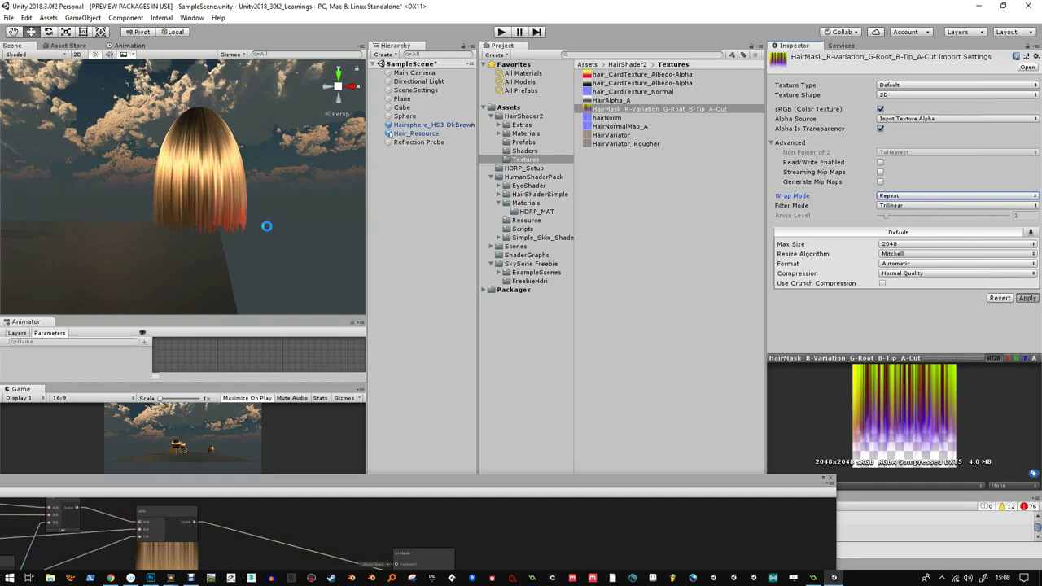
pyautogui.keyDown('alt'); pyautogui.moveTo(266, 226); pyautogui.dragTo(201, 192); pyautogui.keyUp('alt')
pyautogui.scroll(3, 253, 162)
pyautogui.keyDown('alt'); pyautogui.moveTo(201, 192); pyautogui.dragTo(236, 236, button='right'); pyautogui.keyUp('alt')
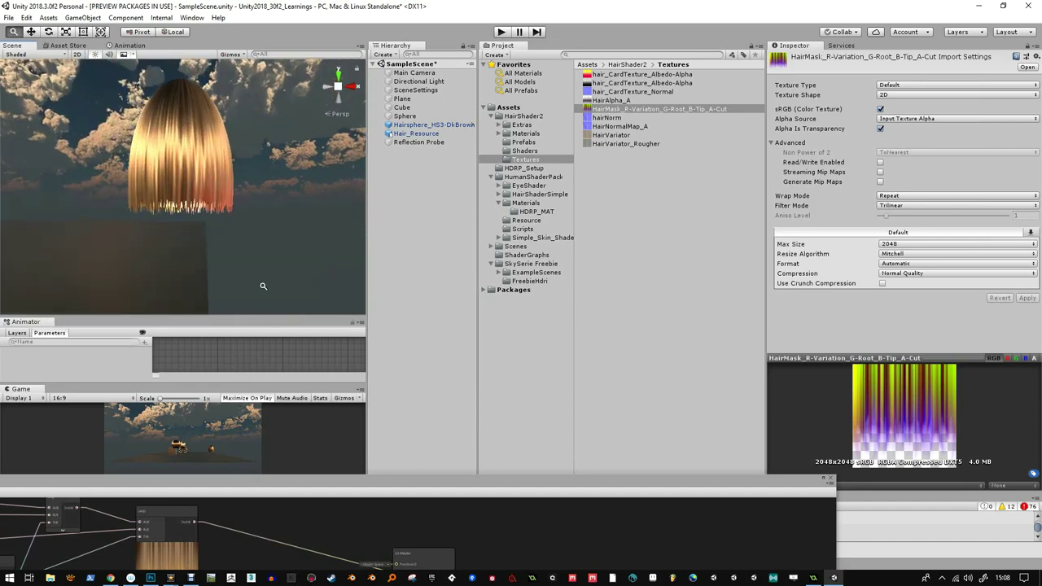
pyautogui.keyDown('alt'); pyautogui.moveTo(236, 237); pyautogui.dragTo(268, 283); pyautogui.keyUp('alt')
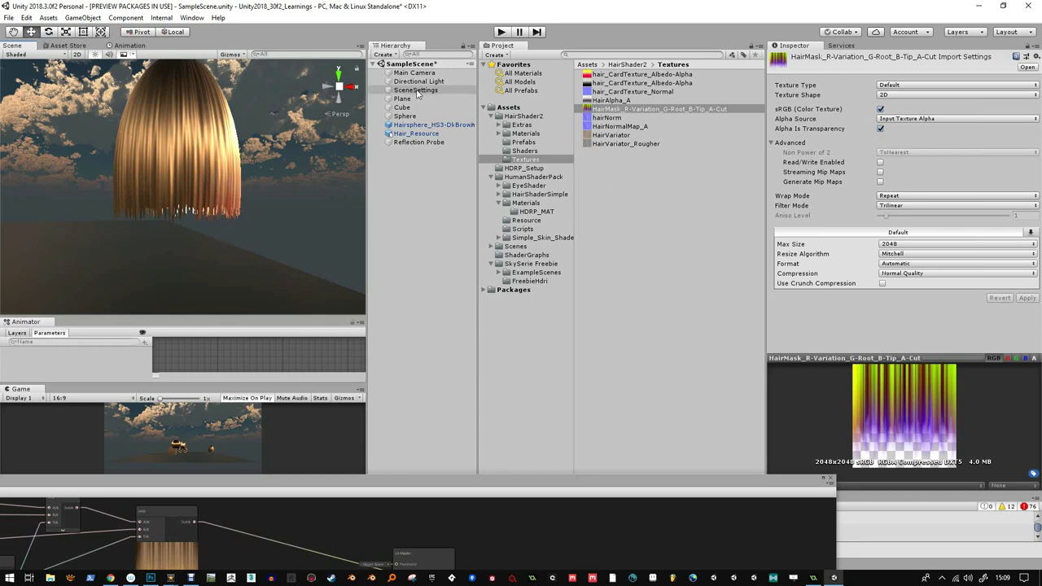
# - Look through the Package Manager, then close it
pyautogui.click(192, 17)
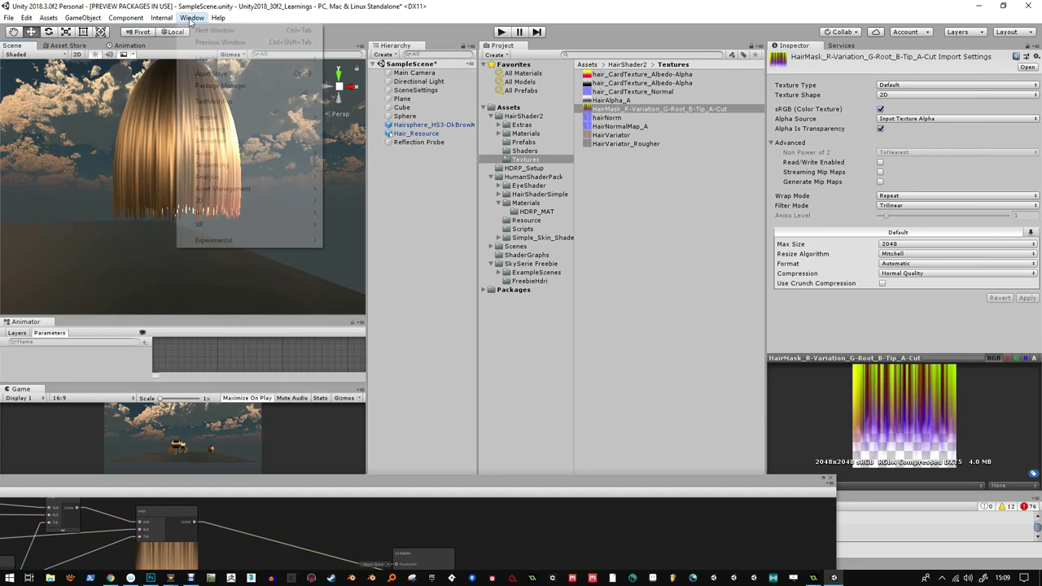
pyautogui.click(221, 85)
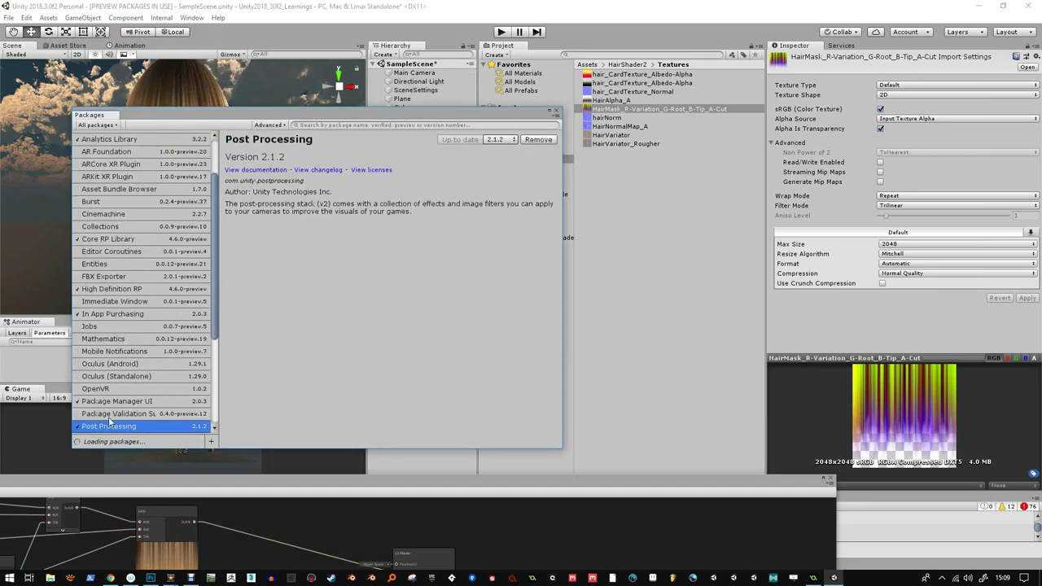
pyautogui.scroll(-1, 219, 346)
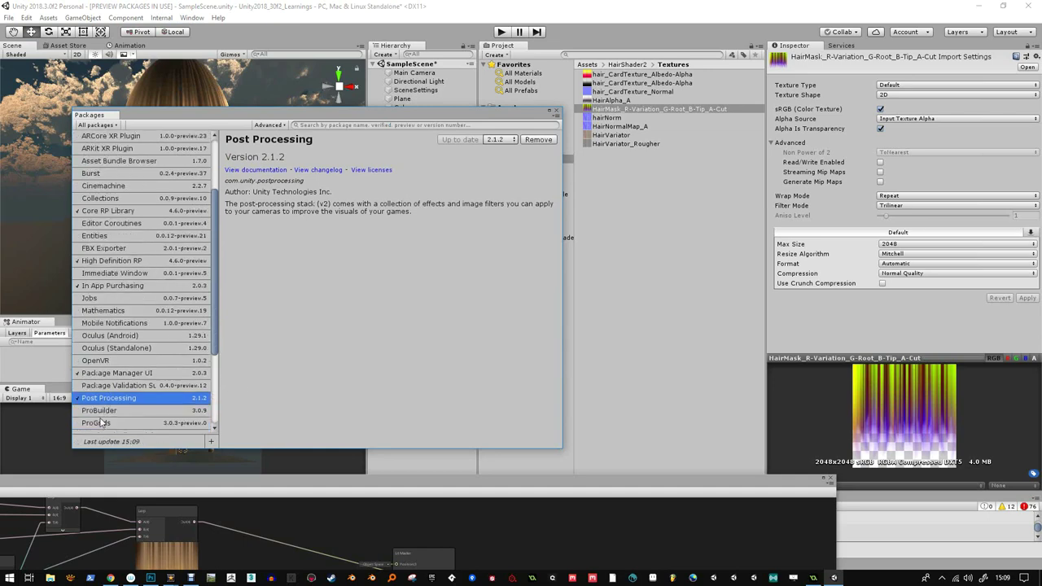
pyautogui.click(556, 114)
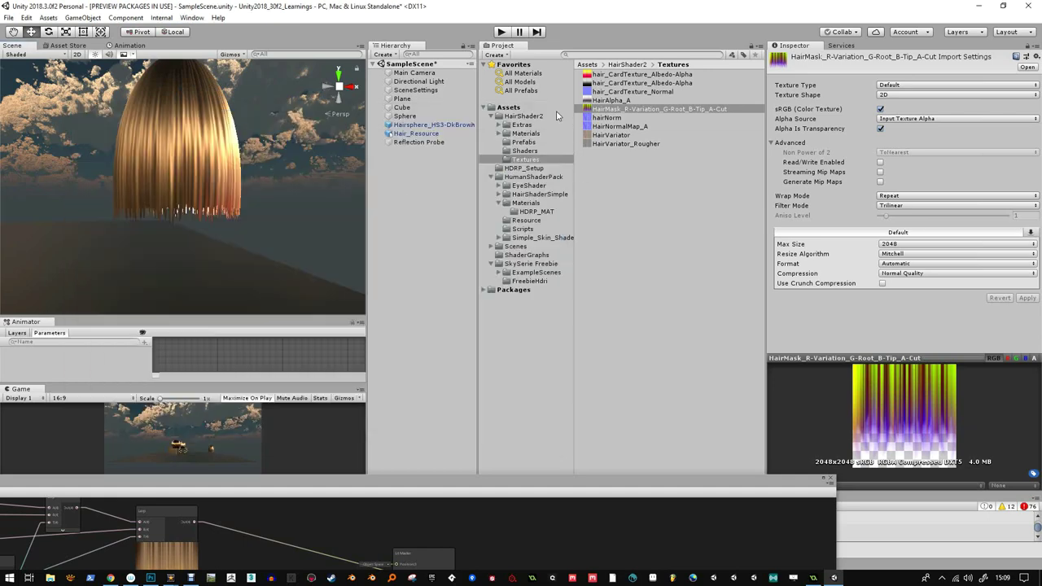
# - Add a Post-process Layer component to the Main Camera
pyautogui.click(414, 72)
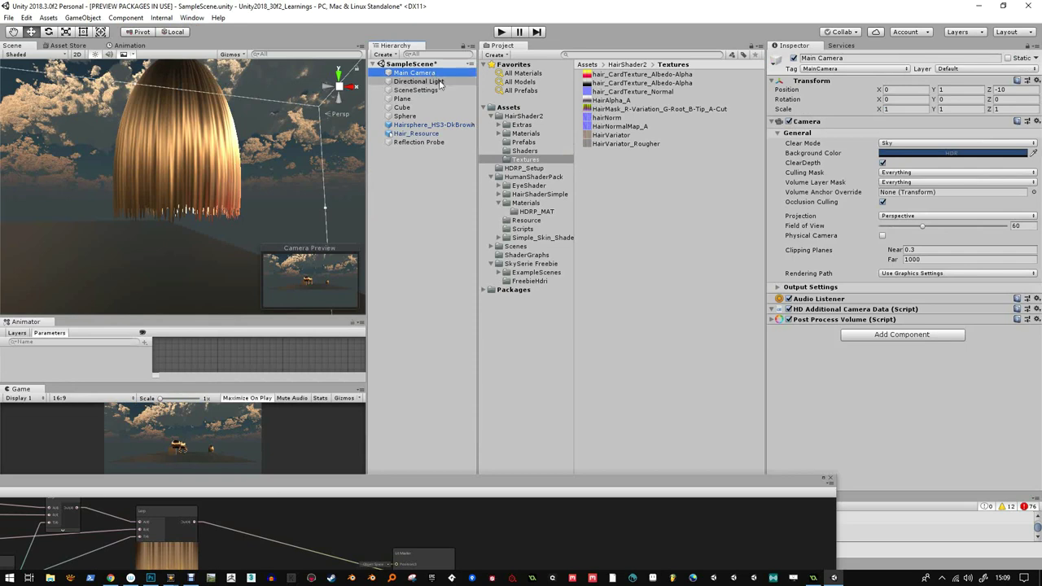
pyautogui.click(773, 319)
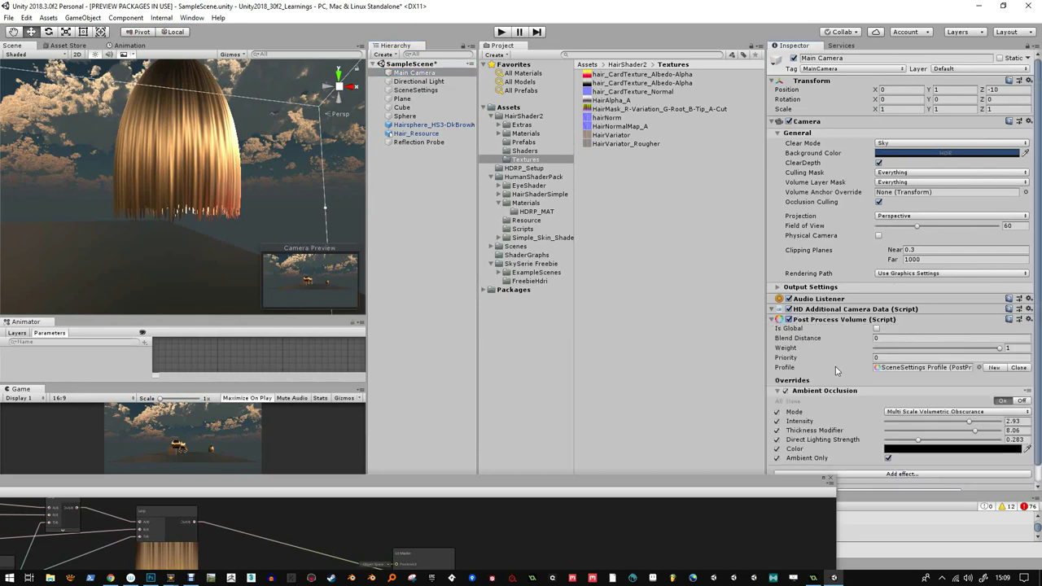
pyautogui.scroll(-1, 823, 350)
pyautogui.click(774, 303)
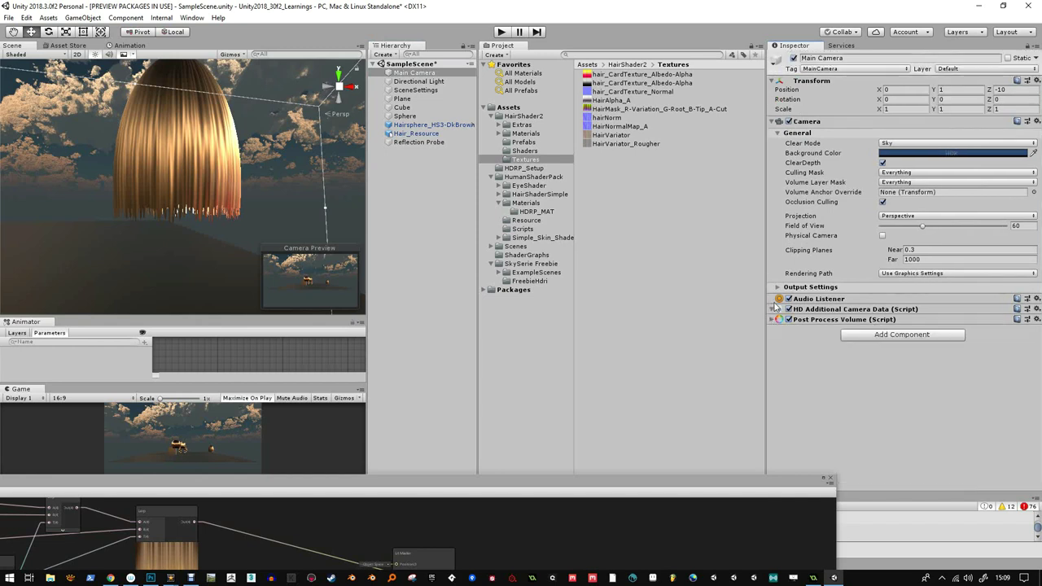
pyautogui.click(894, 342)
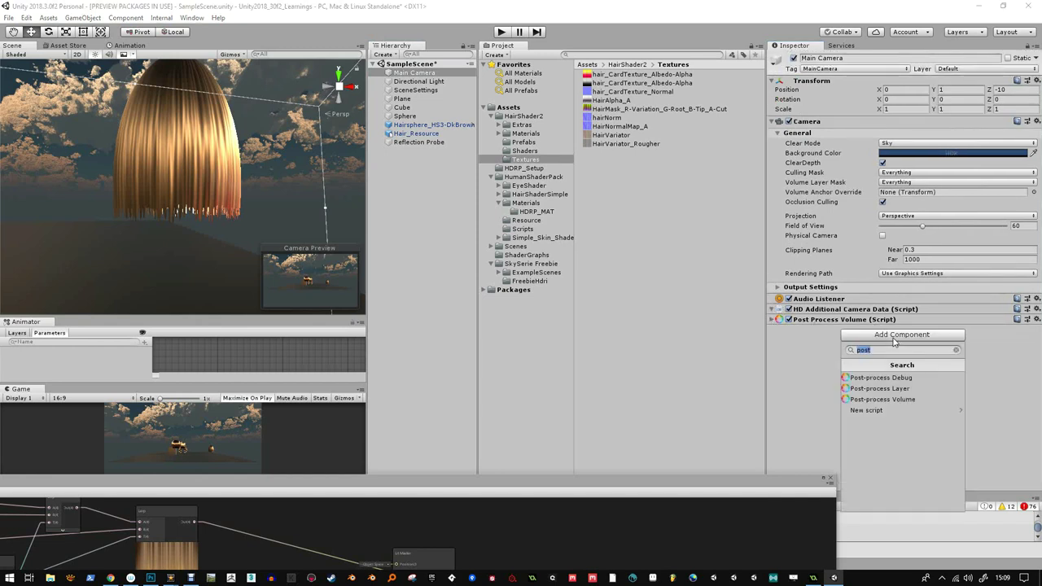
pyautogui.click(902, 389)
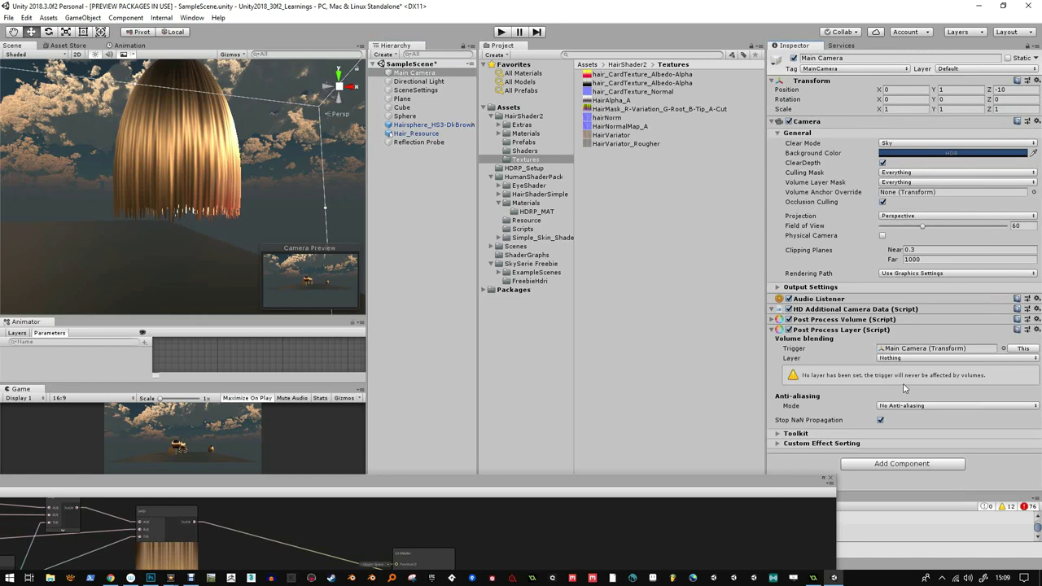
# - Compare FXAA, SMAA and TAA anti-aliasing, toggling FXAA Fast Mode and Keep Alpha
pyautogui.click(914, 406)
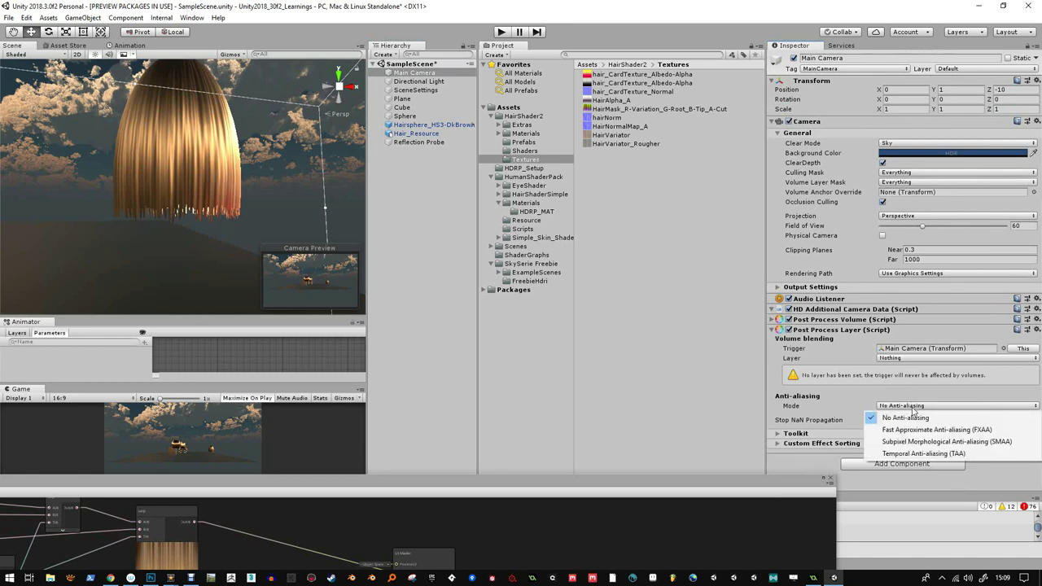
pyautogui.click(918, 425)
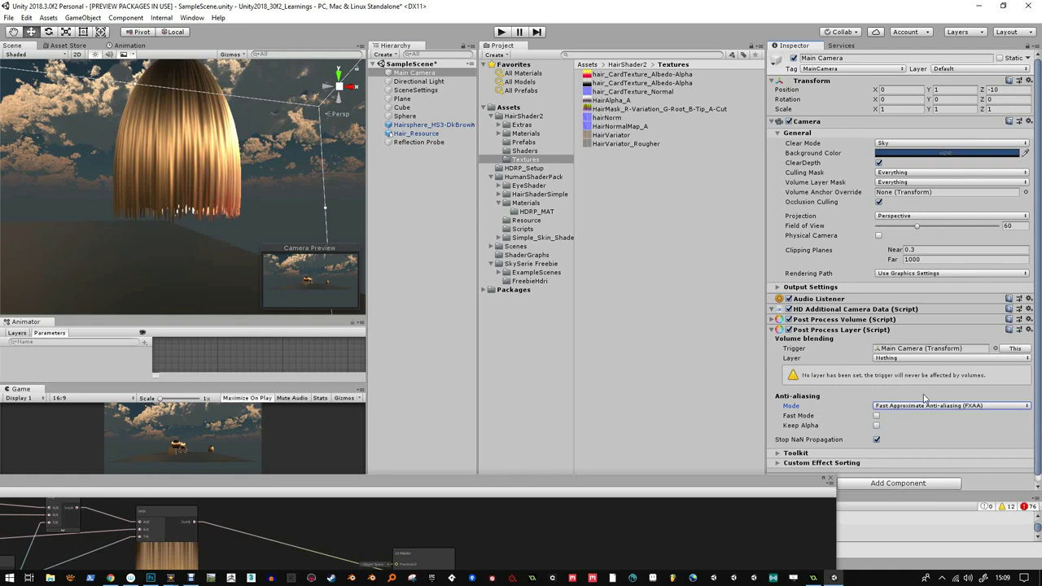
pyautogui.click(927, 407)
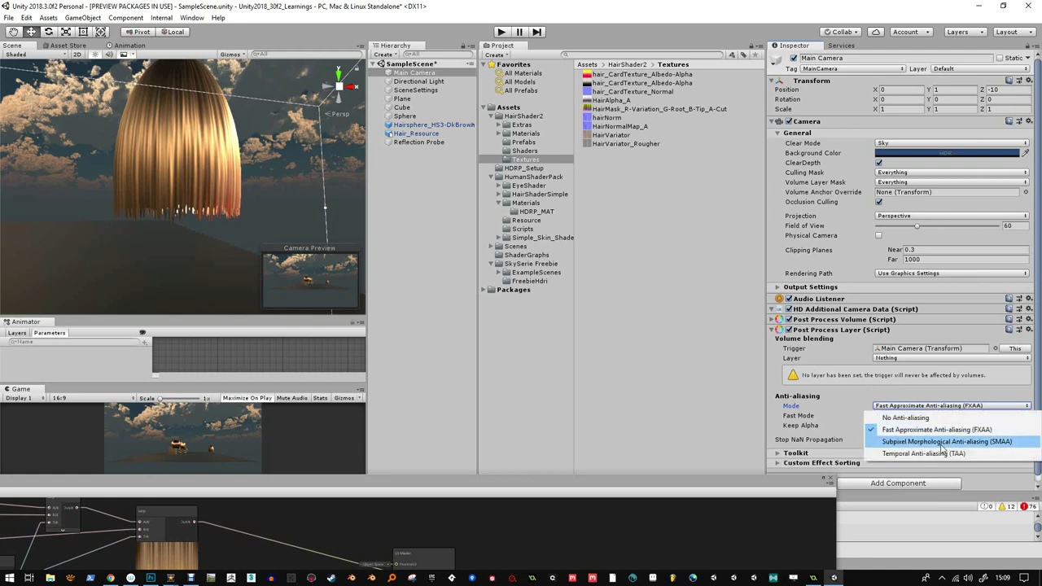
pyautogui.click(942, 441)
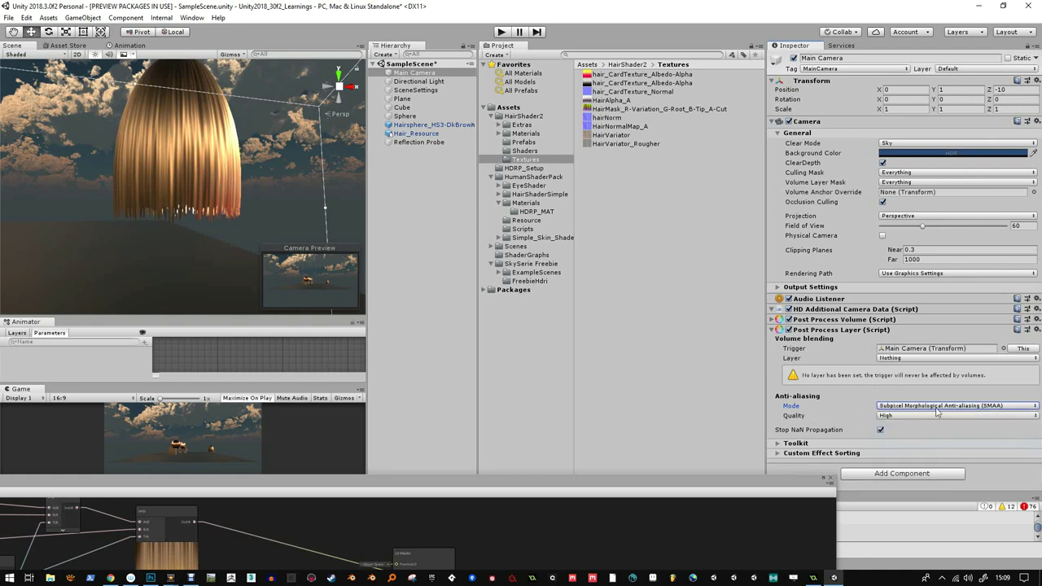
pyautogui.click(936, 407)
pyautogui.click(934, 452)
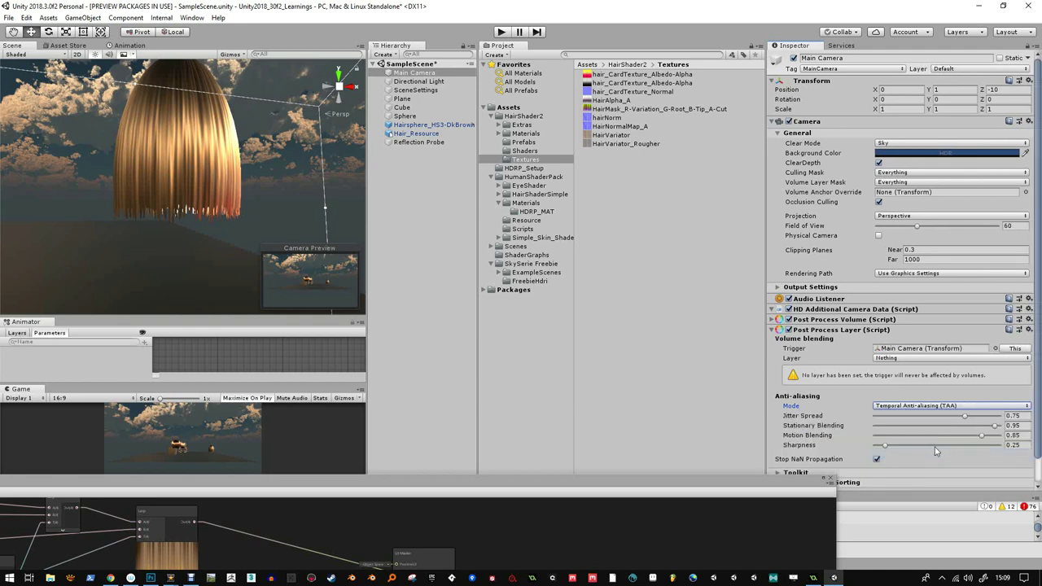
pyautogui.click(934, 407)
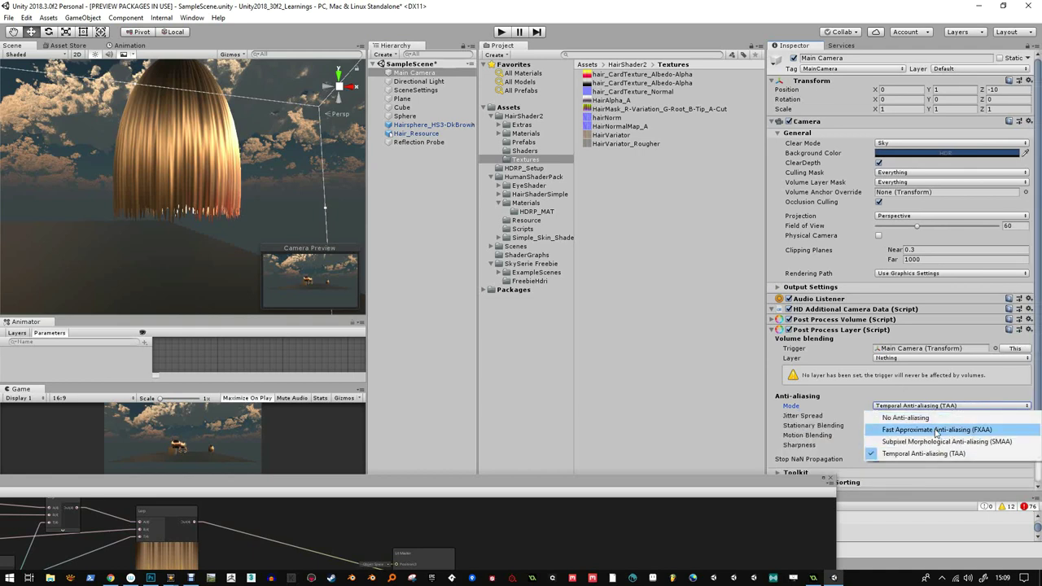
pyautogui.click(936, 430)
pyautogui.click(877, 417)
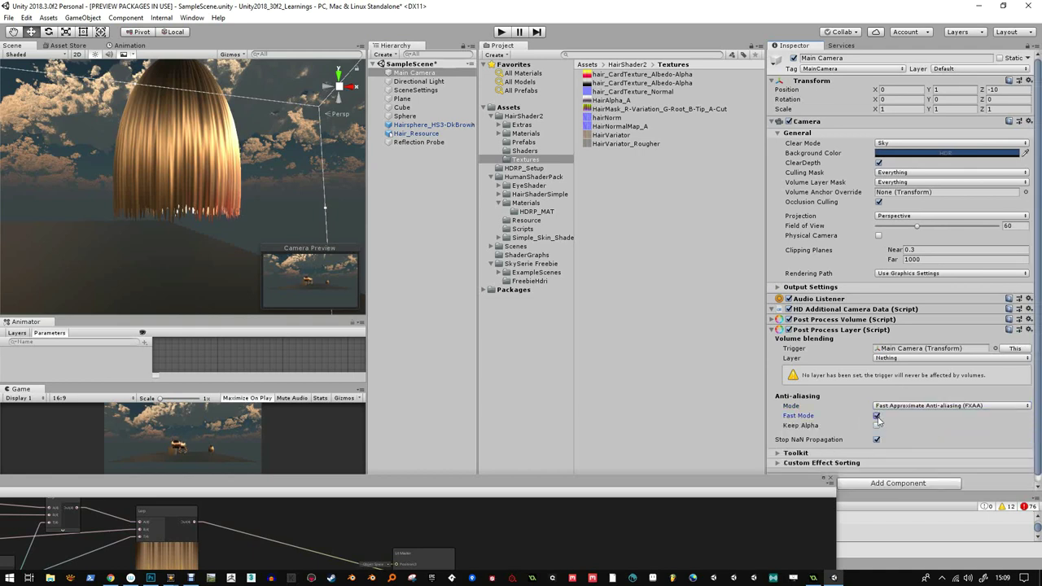
pyautogui.click(878, 425)
# - Switch anti-aliasing to SMAA and settle its quality on Low after trying Medium
pyautogui.click(913, 405)
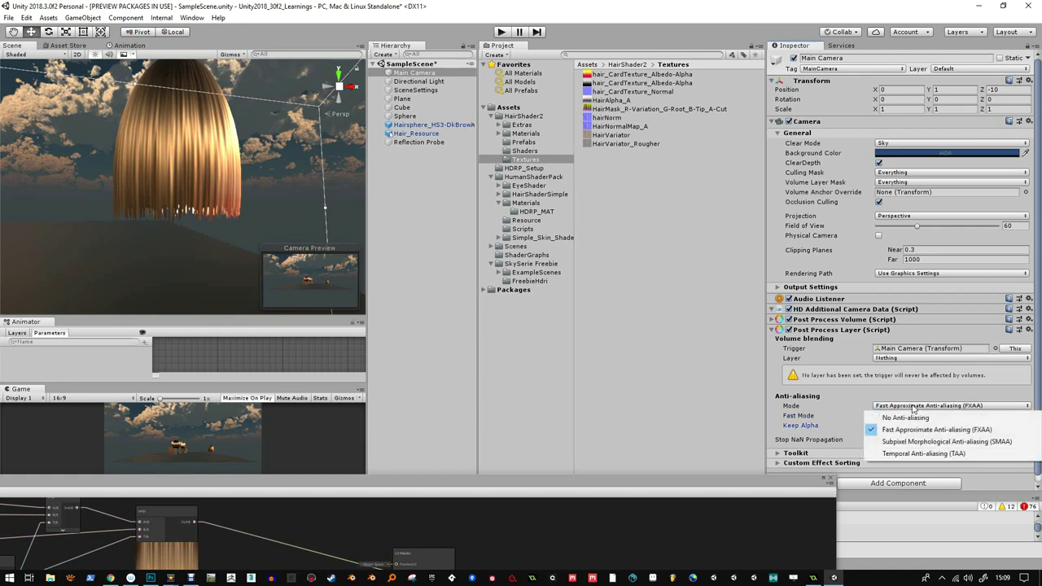
pyautogui.click(910, 440)
pyautogui.scroll(5, 189, 236)
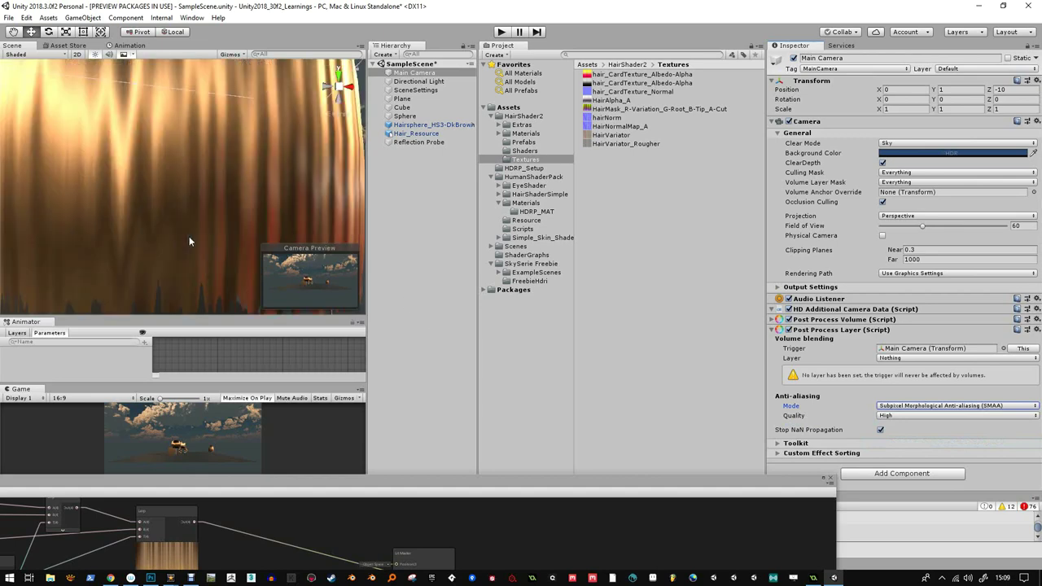
pyautogui.scroll(-2, 189, 236)
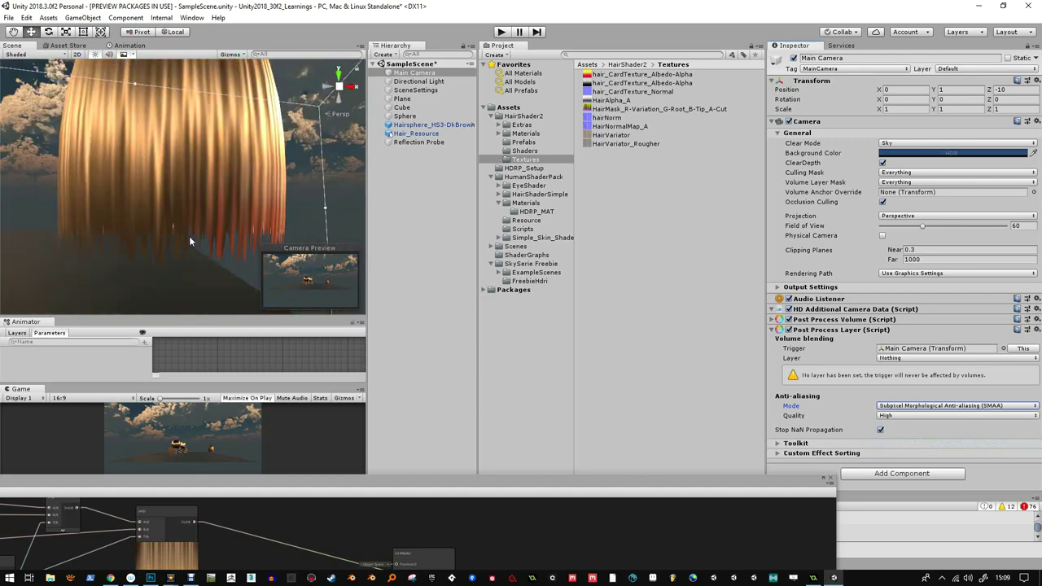
pyautogui.click(900, 417)
pyautogui.click(902, 427)
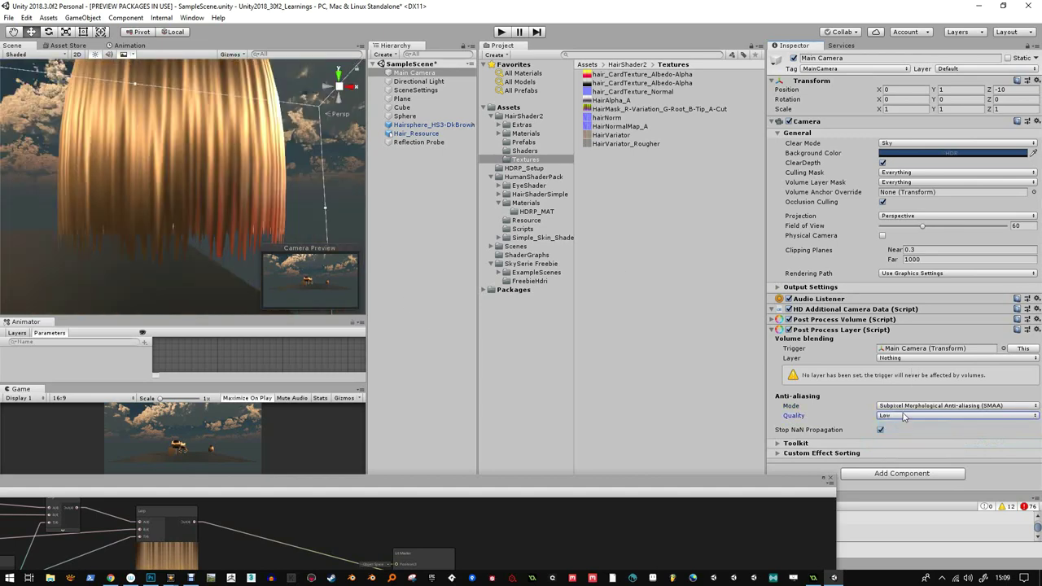
pyautogui.click(903, 417)
pyautogui.click(907, 439)
pyautogui.click(910, 418)
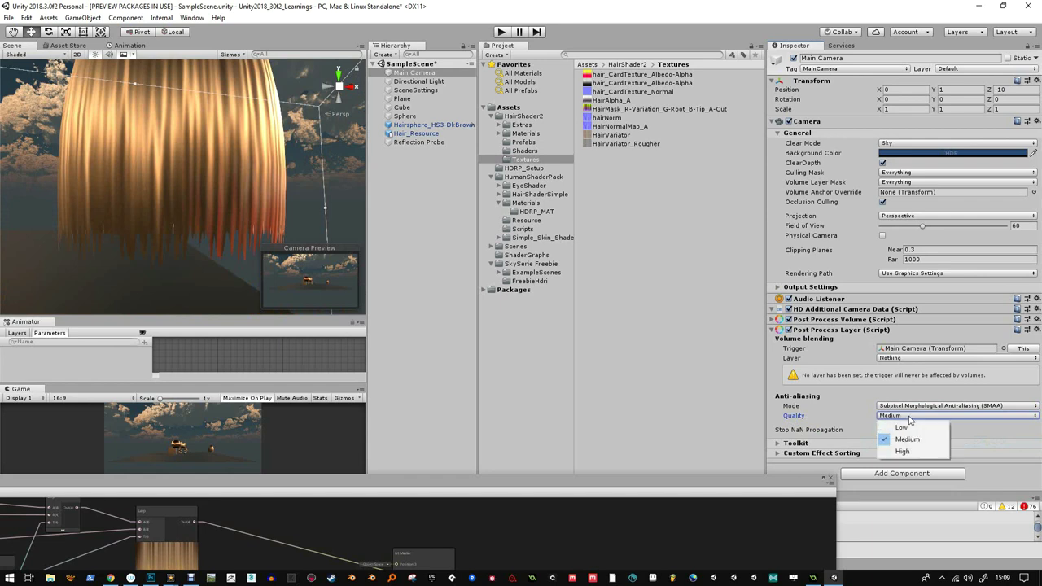
pyautogui.click(903, 427)
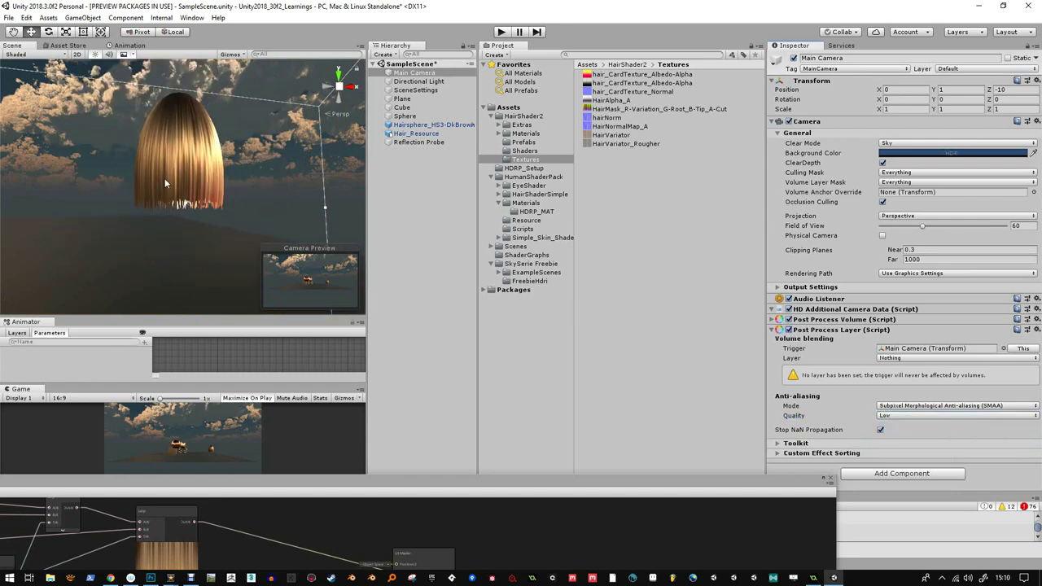
# - Select the Hairsphere_HS3-DkBrown hair mesh in the Scene view
pyautogui.keyDown('alt'); pyautogui.moveTo(220, 207); pyautogui.dragTo(170, 171); pyautogui.keyUp('alt')
pyautogui.keyDown('alt'); pyautogui.moveTo(171, 171); pyautogui.dragTo(173, 161, button='right'); pyautogui.keyUp('alt')
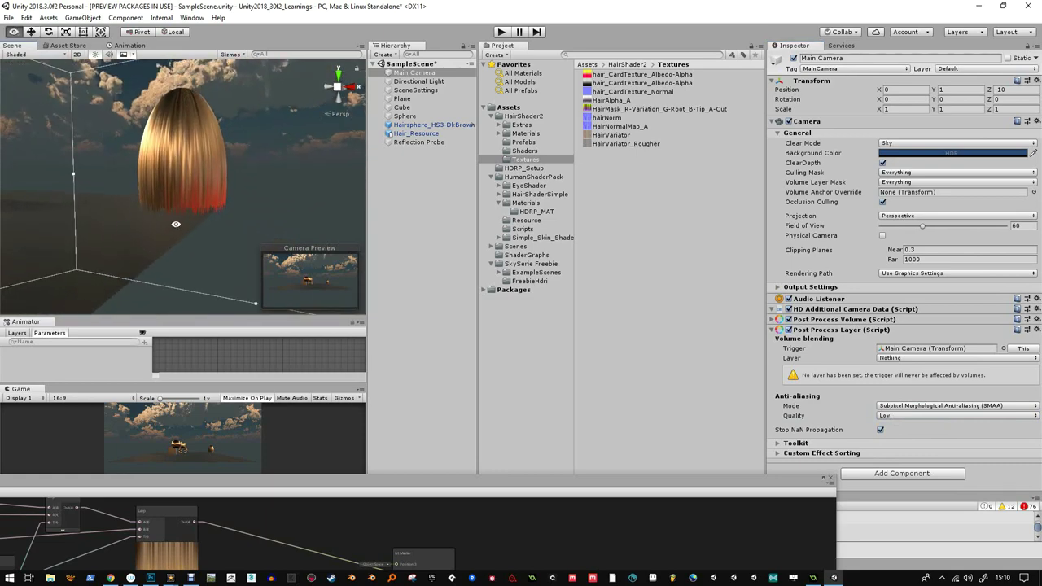
pyautogui.keyDown('alt'); pyautogui.moveTo(175, 225); pyautogui.dragTo(244, 187); pyautogui.keyUp('alt')
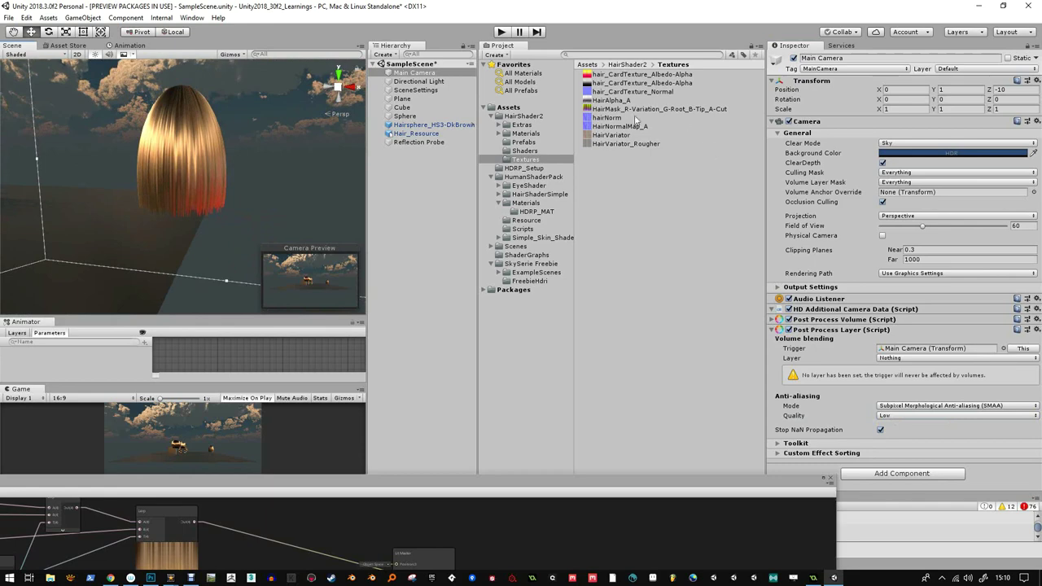
pyautogui.click(185, 153)
# - In Aniso_Test_SG, scrub Mask Tiling X to 2.62 and Normal Tiling X to 8.8
pyautogui.scroll(-4, 901, 358)
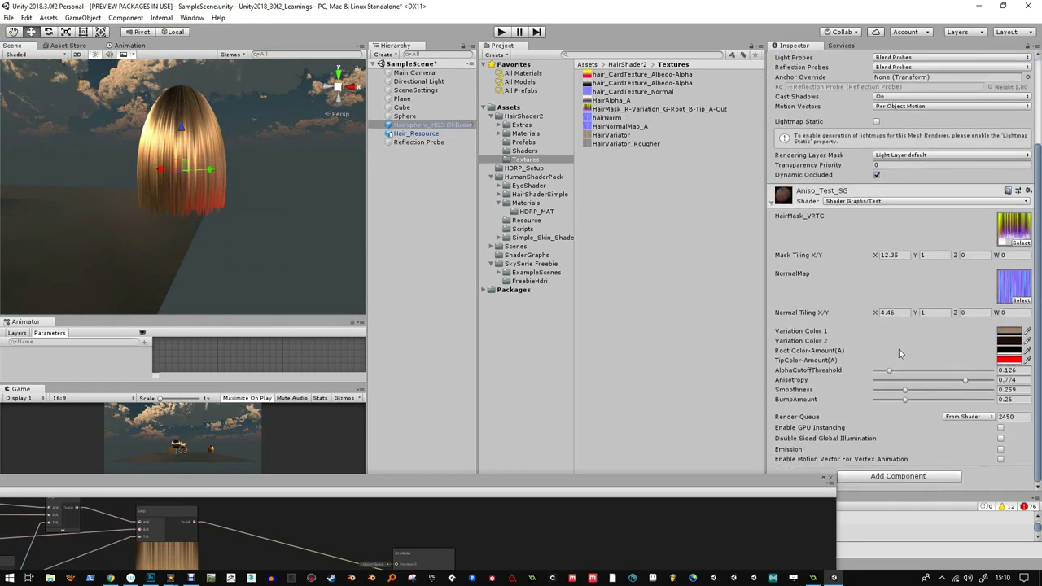
pyautogui.moveTo(876, 257); pyautogui.dragTo(815, 258)
pyautogui.moveTo(876, 316)
pyautogui.mouseDown()
pyautogui.moveTo(844, 317)
pyautogui.moveTo(898, 315)
pyautogui.mouseUp()
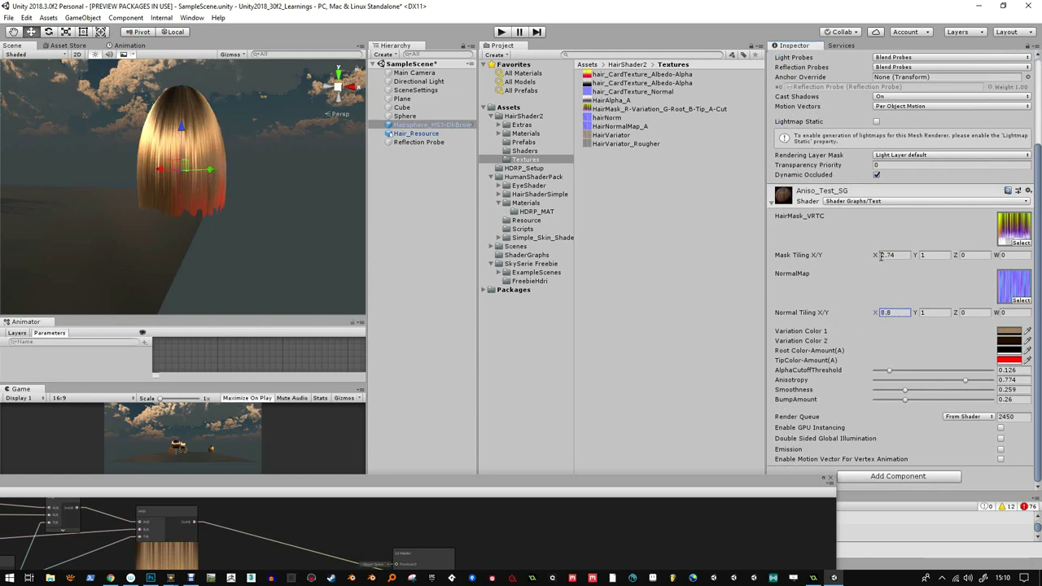
pyautogui.click(881, 256)
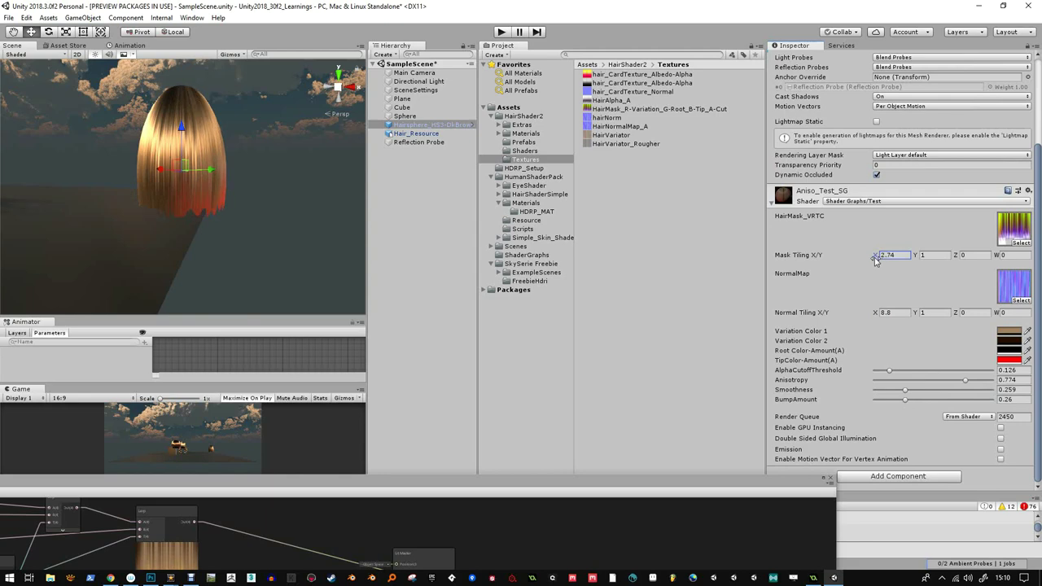
pyautogui.moveTo(875, 258); pyautogui.dragTo(871, 259)
pyautogui.keyDown('alt'); pyautogui.moveTo(196, 244); pyautogui.dragTo(358, 203); pyautogui.keyUp('alt')
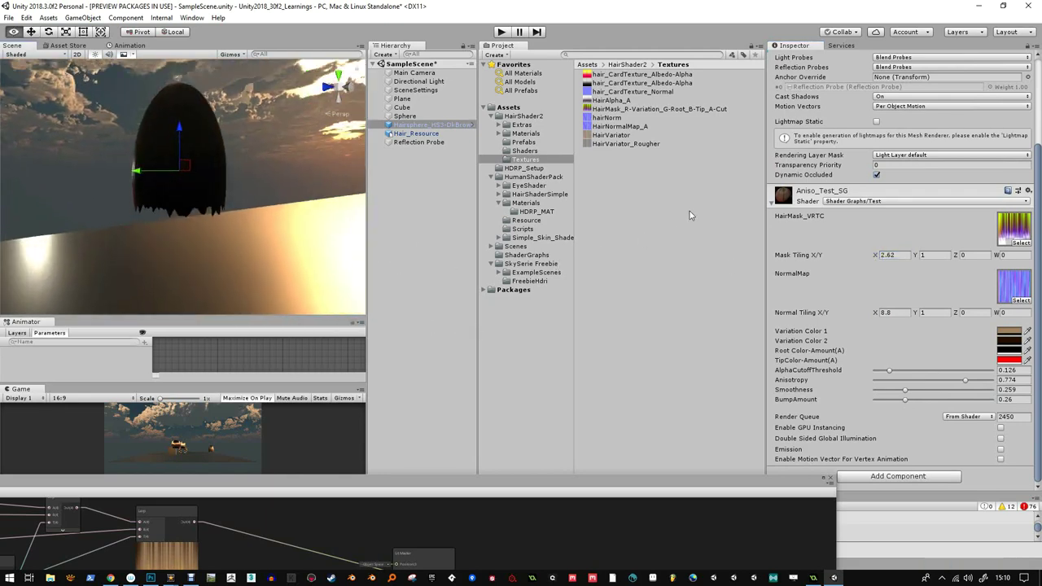
pyautogui.keyDown('alt'); pyautogui.moveTo(244, 203); pyautogui.dragTo(224, 175); pyautogui.keyUp('alt')
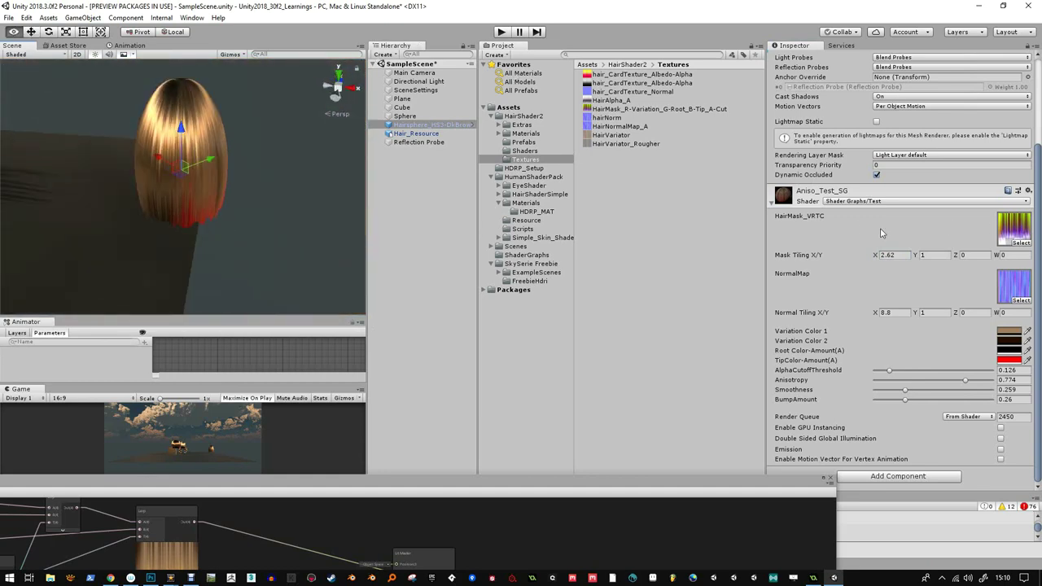
pyautogui.keyDown('alt'); pyautogui.moveTo(176, 239); pyautogui.dragTo(163, 195); pyautogui.keyUp('alt')
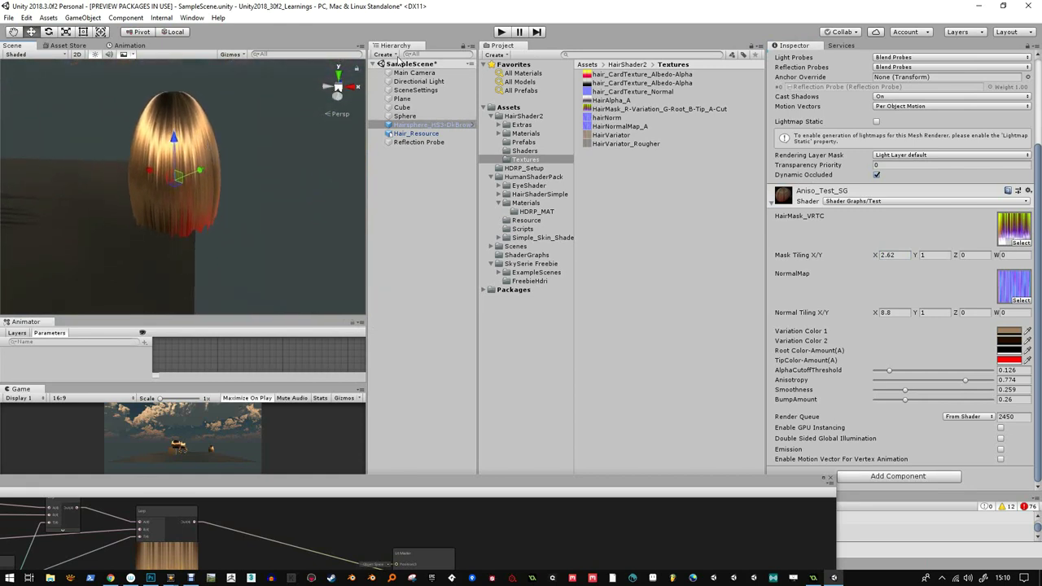
# - Select the Directional Light and set its Intensity to 3.14
pyautogui.click(419, 82)
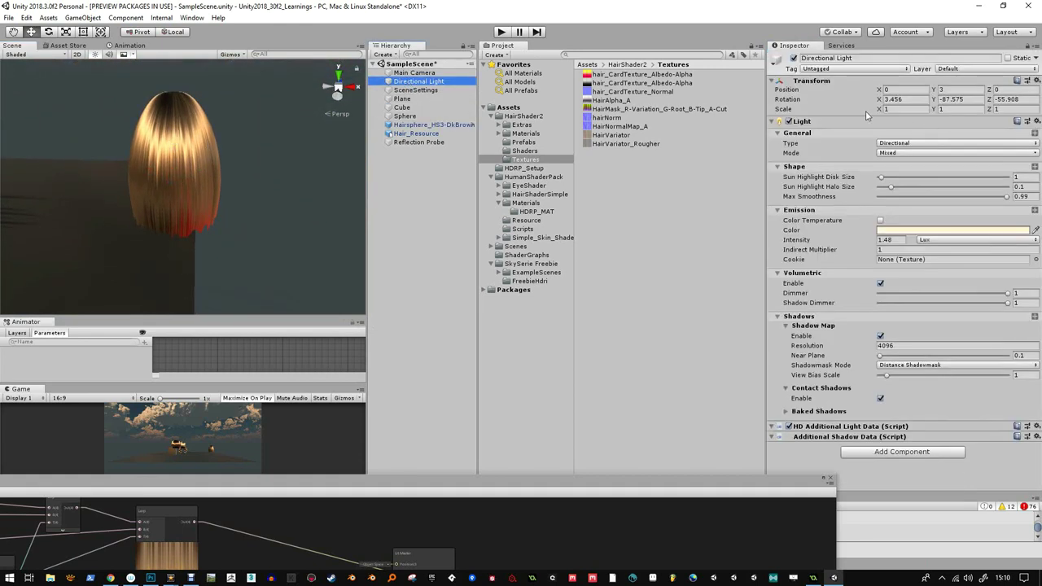
pyautogui.moveTo(816, 240); pyautogui.dragTo(832, 231)
pyautogui.keyDown('alt'); pyautogui.moveTo(196, 175); pyautogui.dragTo(243, 228); pyautogui.keyUp('alt')
pyautogui.scroll(-3, 164, 174)
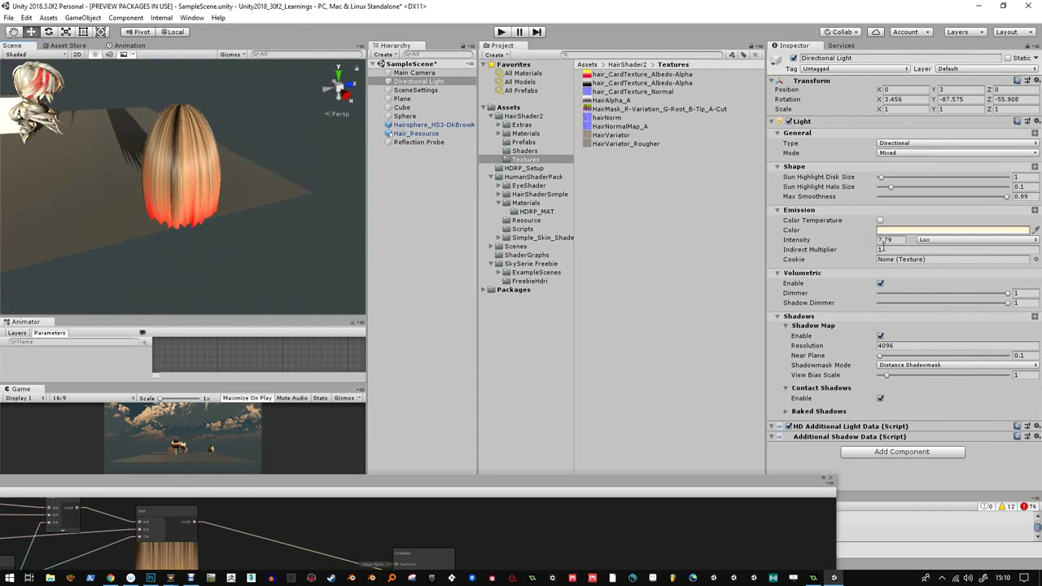
pyautogui.click(896, 241)
pyautogui.write('3.14')
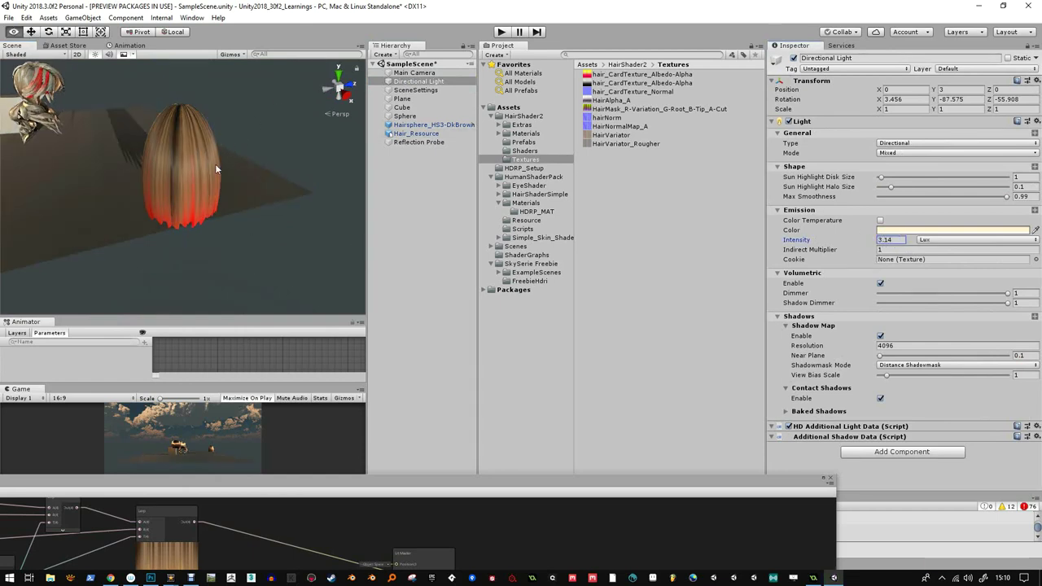
pyautogui.keyDown('alt'); pyautogui.moveTo(215, 164); pyautogui.dragTo(226, 244, button='right'); pyautogui.keyUp('alt')
pyautogui.keyDown('alt'); pyautogui.moveTo(226, 244); pyautogui.dragTo(222, 220); pyautogui.keyUp('alt')
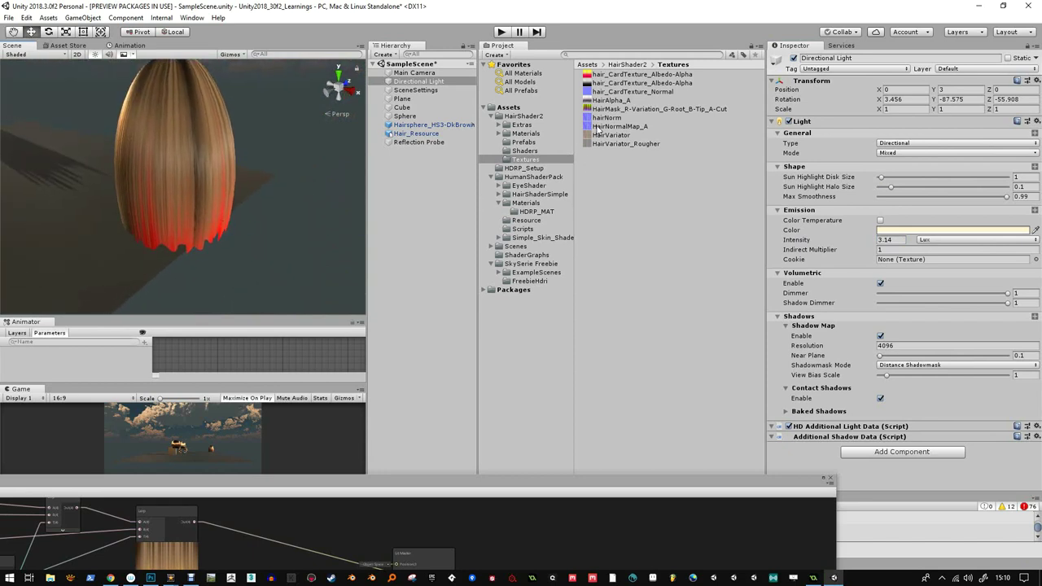
# - Inspect the HairMask and HairAlpha_A import settings, resolving the unapplied-settings prompt
pyautogui.click(620, 109)
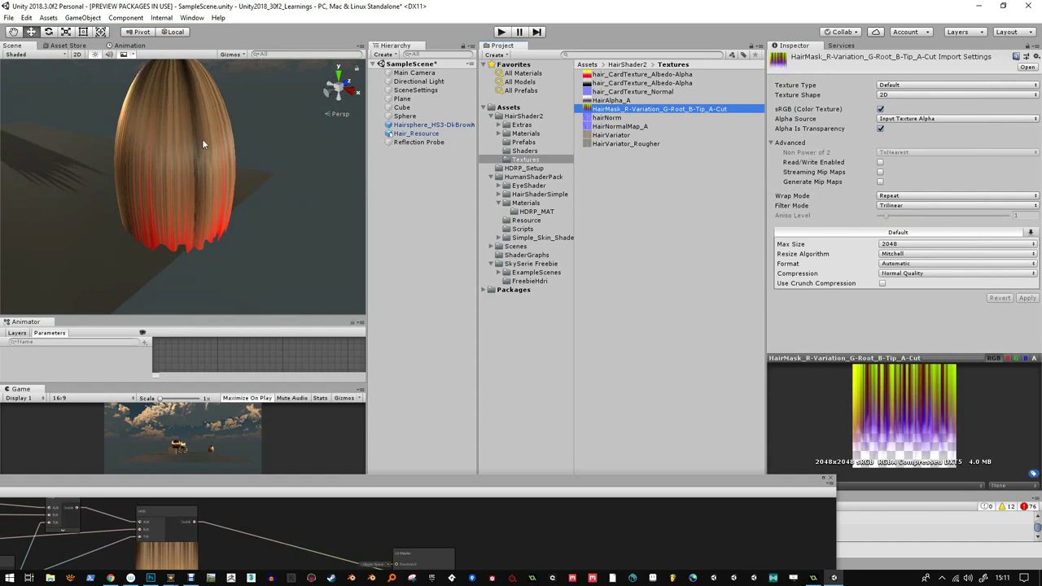
pyautogui.click(602, 100)
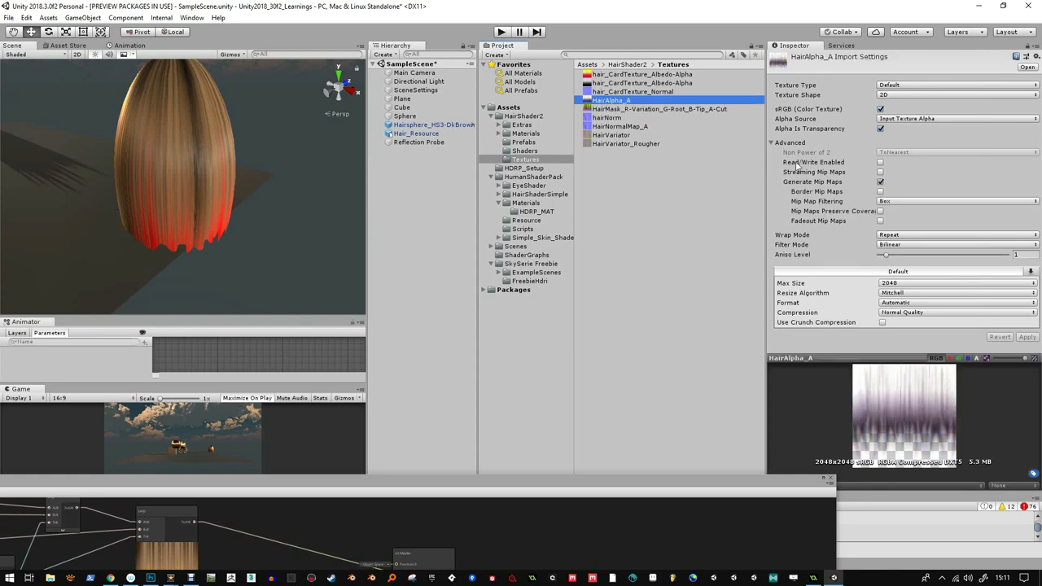
pyautogui.click(886, 257)
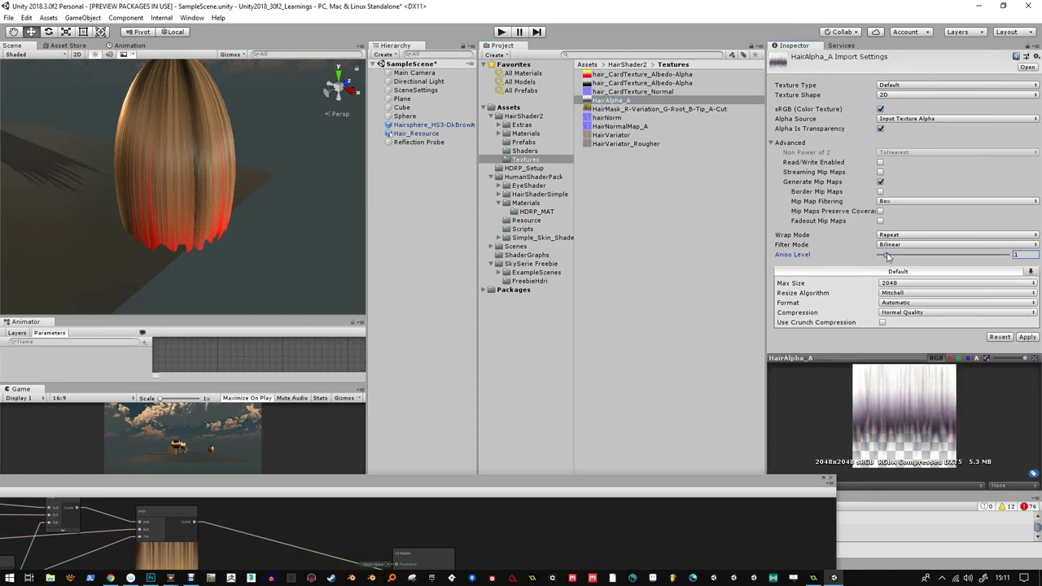
pyautogui.click(611, 109)
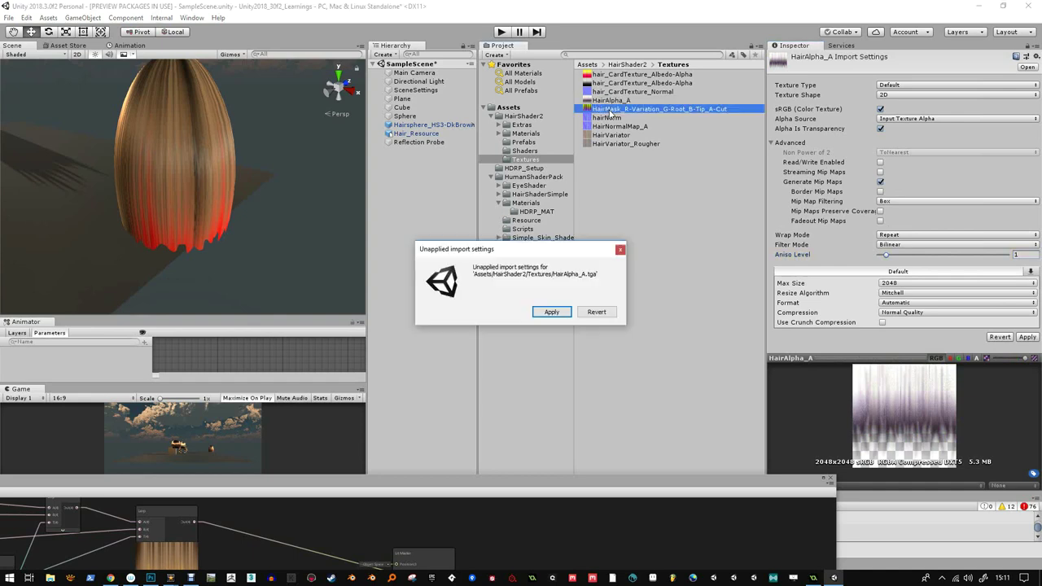
pyautogui.click(567, 311)
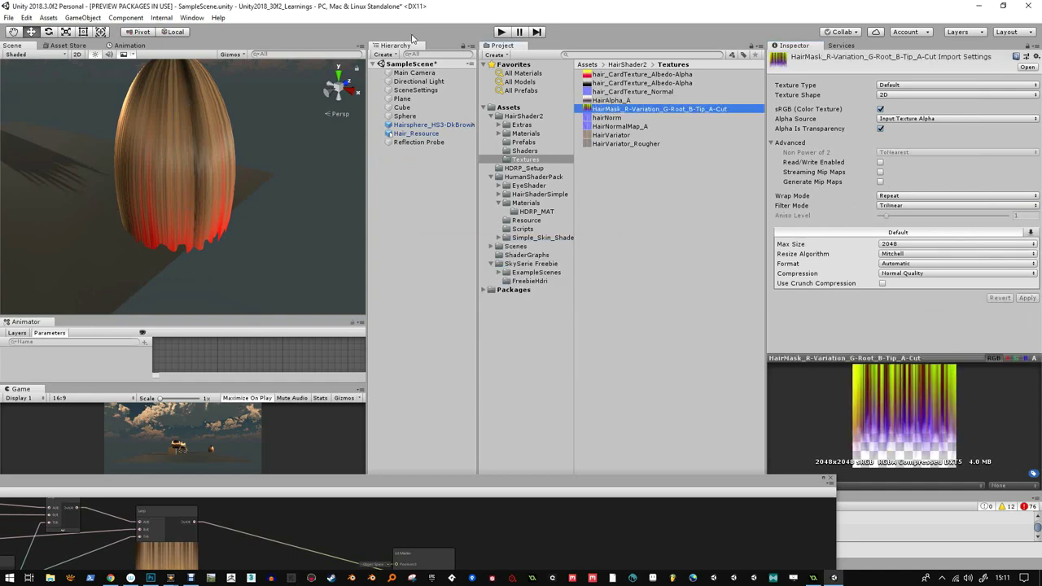
# - Select the hair sphere and enter Mask Tiling X 3 and Normal Tiling X 7
pyautogui.click(210, 165)
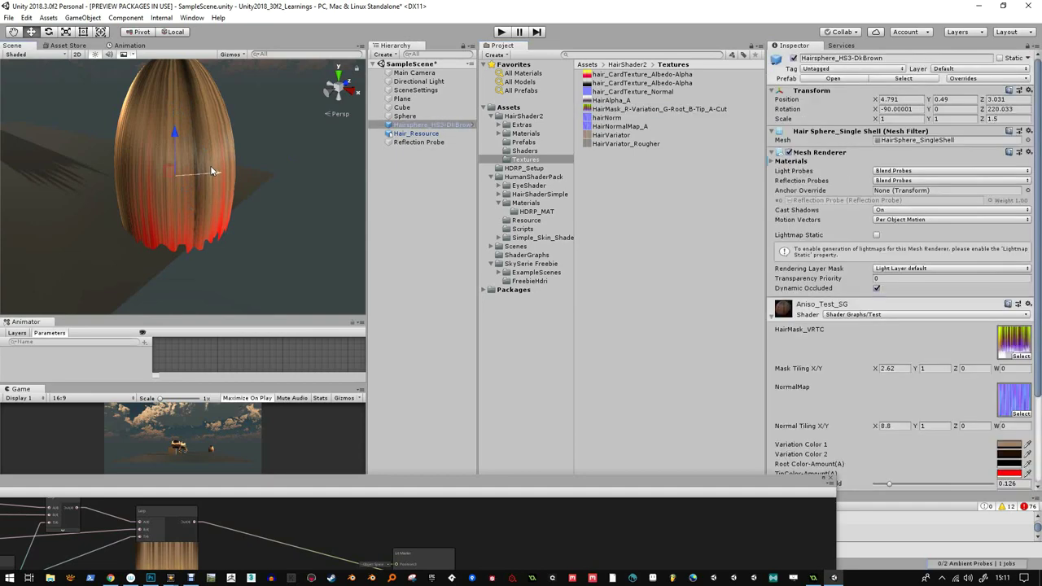
pyautogui.scroll(-3, 863, 353)
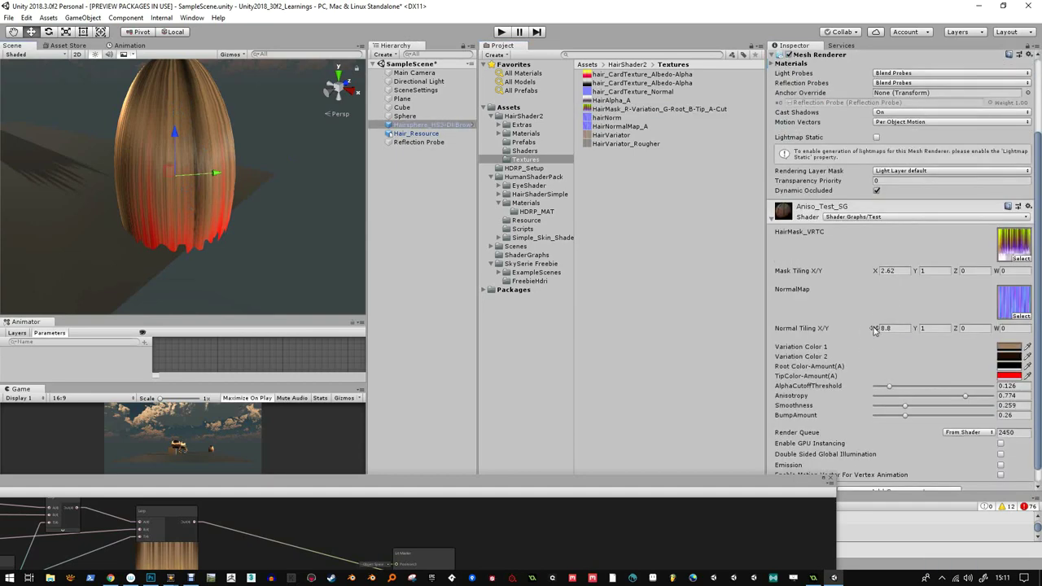
pyautogui.moveTo(875, 328); pyautogui.dragTo(853, 334)
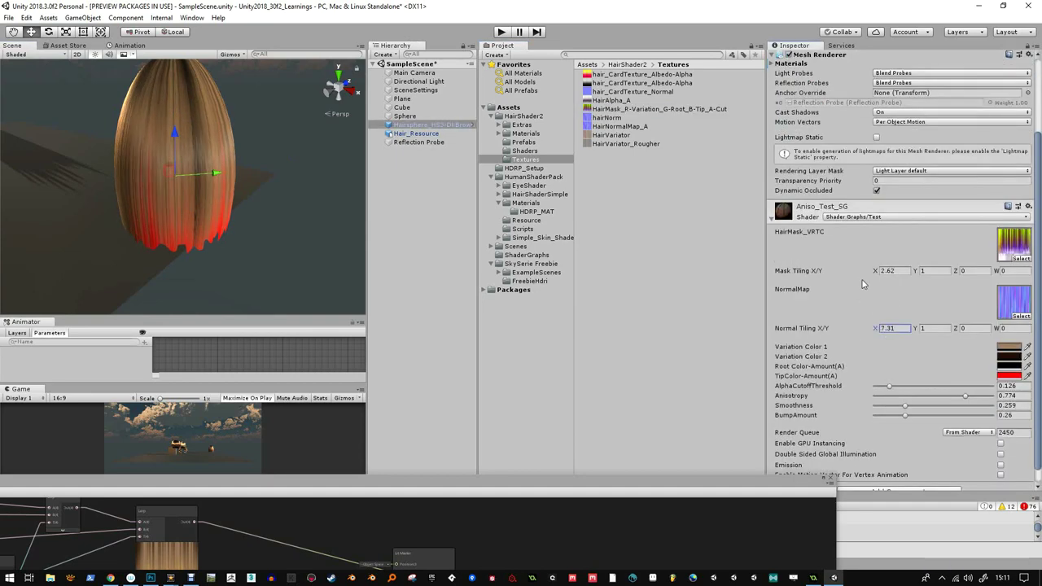
pyautogui.moveTo(874, 272); pyautogui.dragTo(879, 275)
pyautogui.write('3')
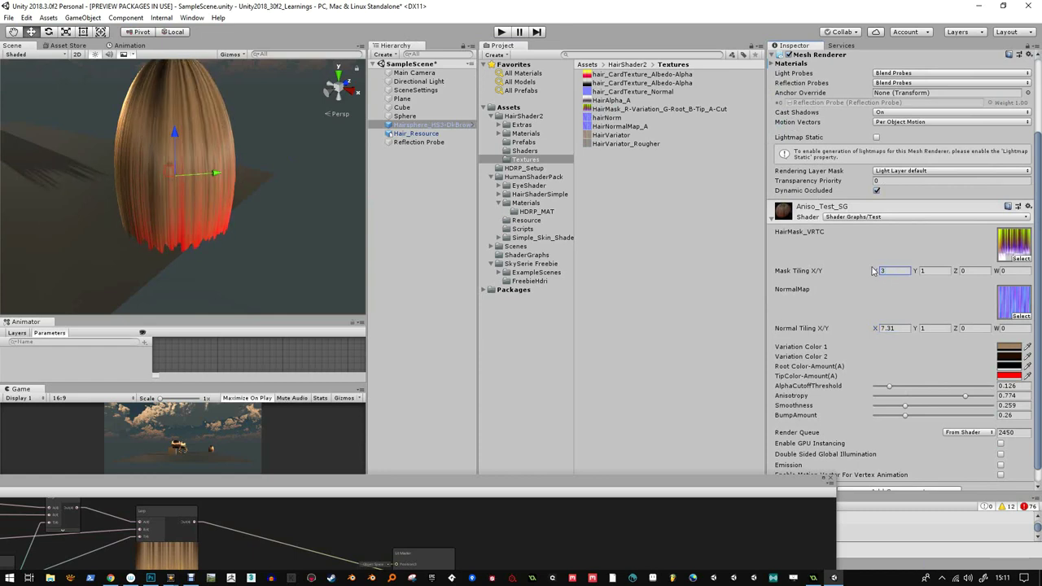
pyautogui.click(895, 329)
pyautogui.write('7')
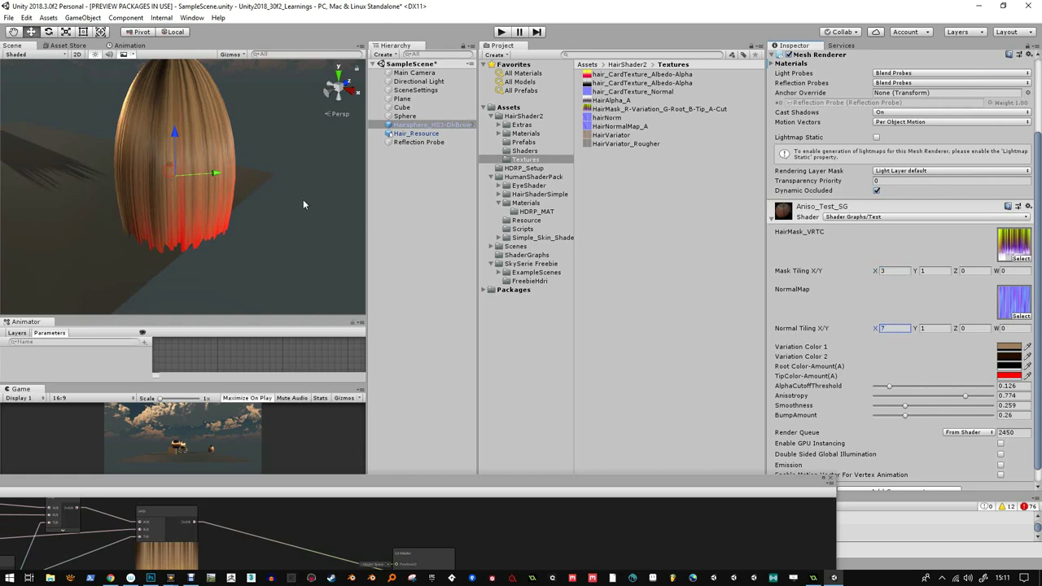
pyautogui.keyDown('alt'); pyautogui.moveTo(303, 200); pyautogui.dragTo(248, 186); pyautogui.keyUp('alt')
pyautogui.keyDown('alt'); pyautogui.moveTo(176, 152); pyautogui.dragTo(249, 176); pyautogui.keyUp('alt')
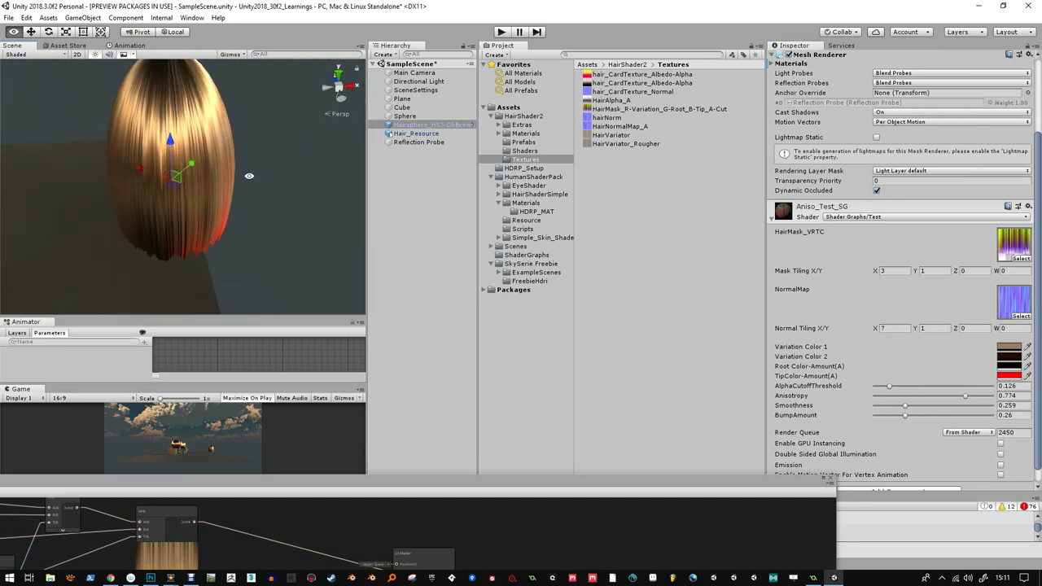
pyautogui.click(150, 578)
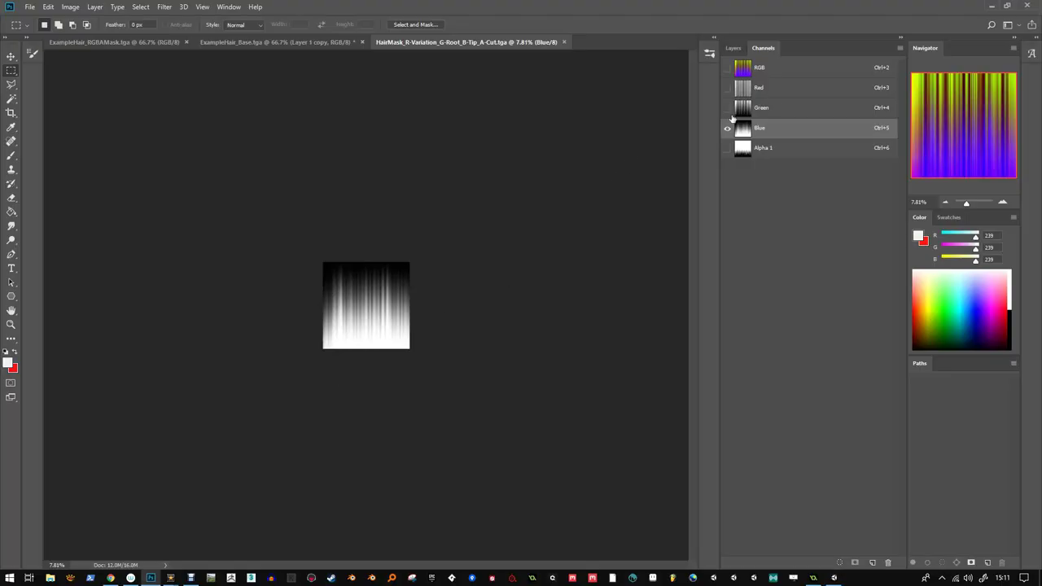
# - Apply Filter > Other > Offset to the Red channel: Horizontal 1024, Wrap Around
pyautogui.click(750, 88)
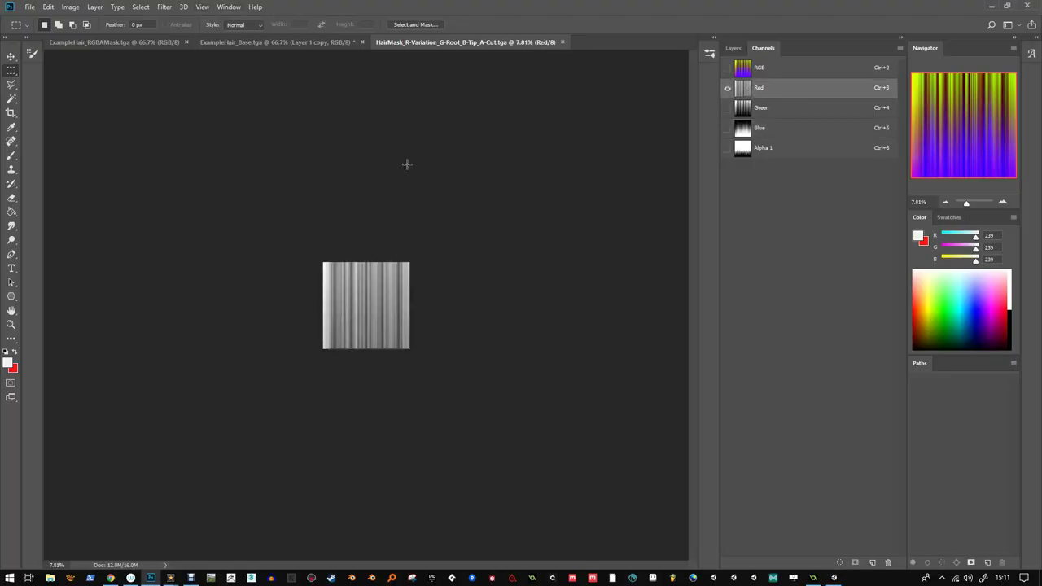
pyautogui.hotkey('ctrl', '0')
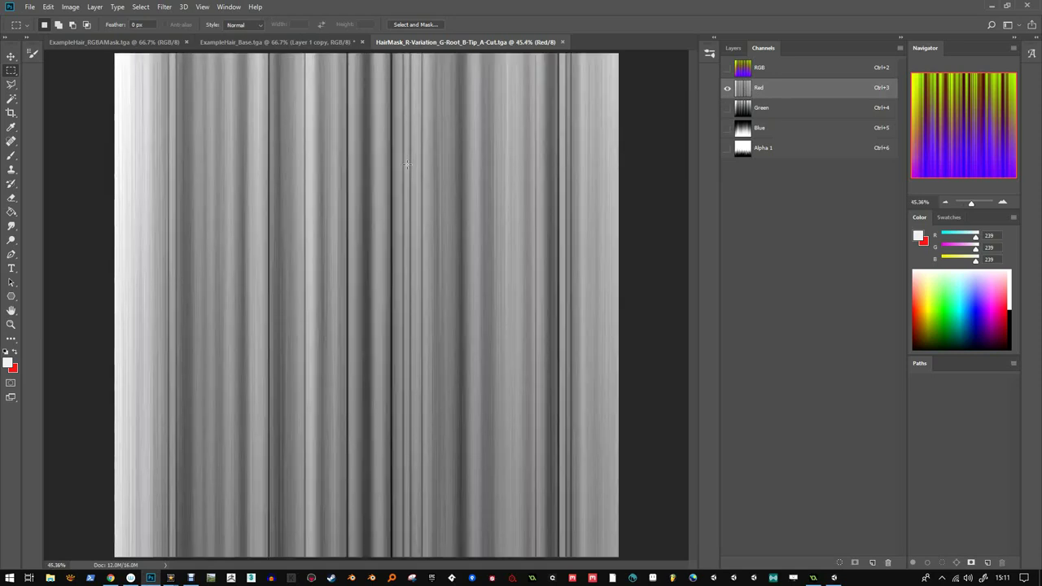
pyautogui.click(163, 7)
pyautogui.moveTo(255, 226)
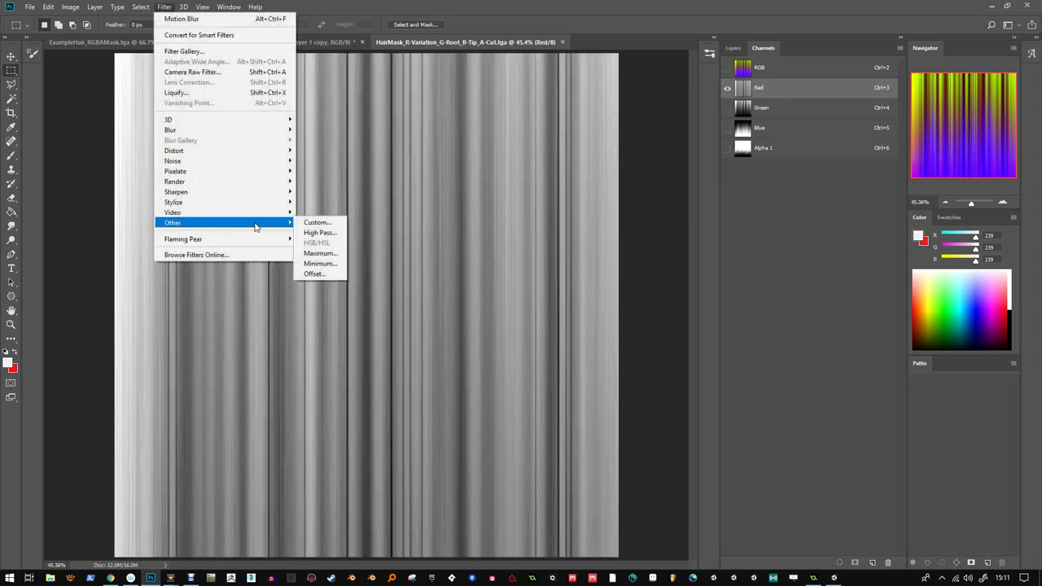
pyautogui.click(315, 274)
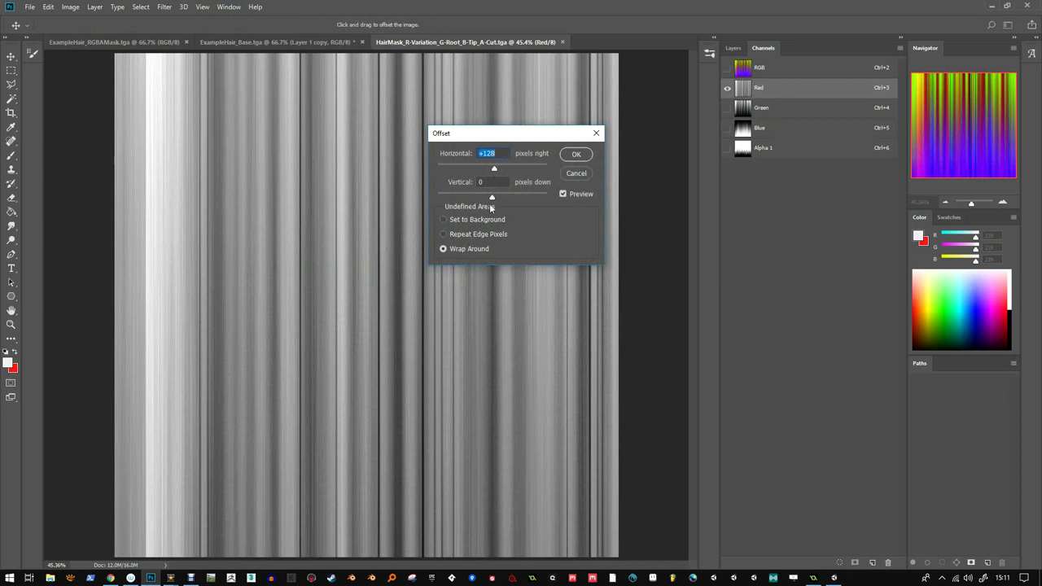
pyautogui.moveTo(494, 169); pyautogui.dragTo(504, 167)
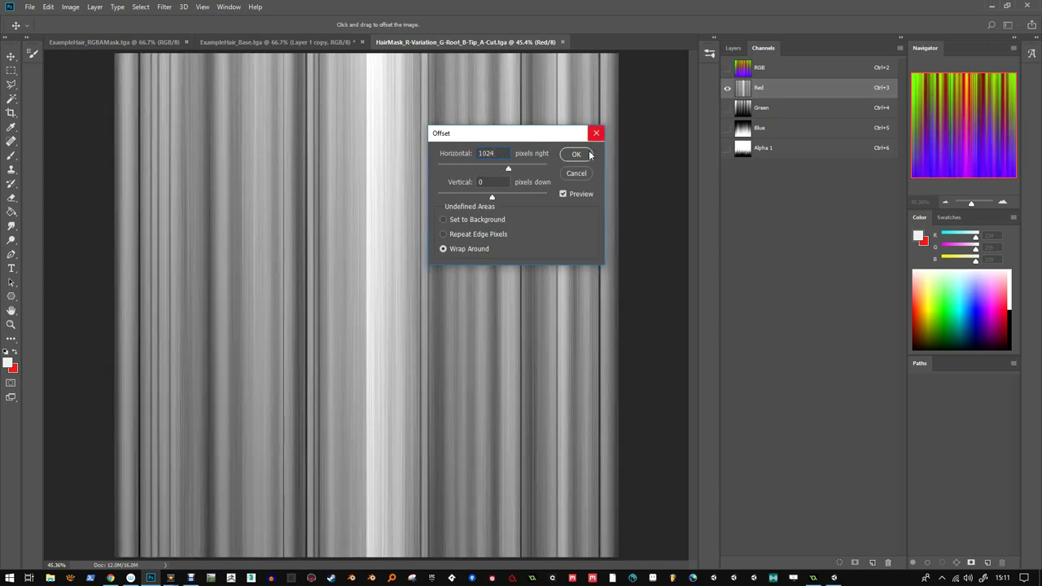
pyautogui.click(576, 154)
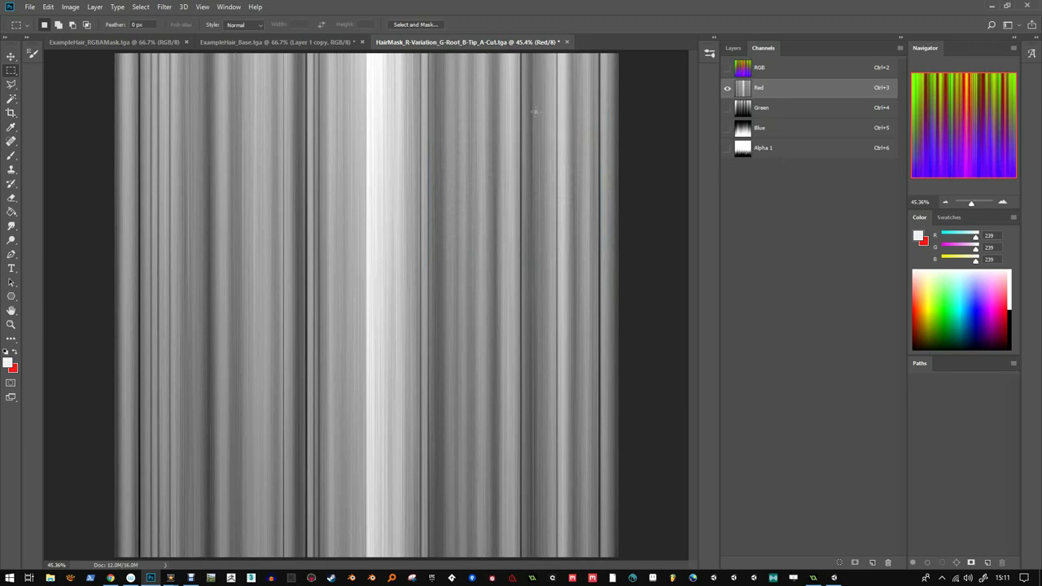
# - Smudge along the bright central streak in the Red channel, undoing the wavy stroke
pyautogui.click(11, 225)
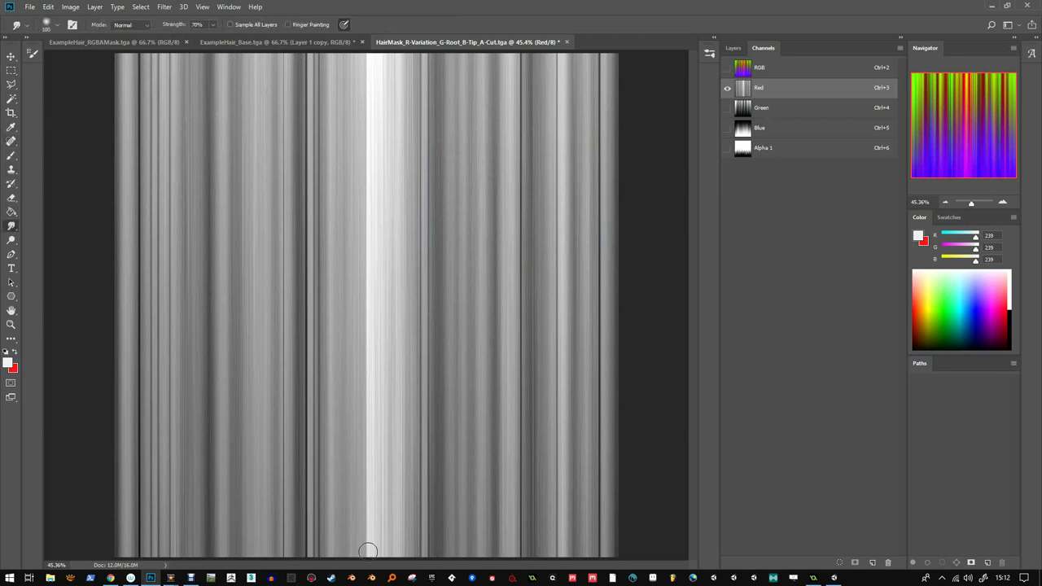
pyautogui.moveTo(366, 540)
pyautogui.mouseDown()
pyautogui.moveTo(363, 58)
pyautogui.moveTo(369, 383)
pyautogui.mouseUp()
pyautogui.moveTo(369, 528); pyautogui.dragTo(364, 163)
pyautogui.hotkey('ctrl', 'z')
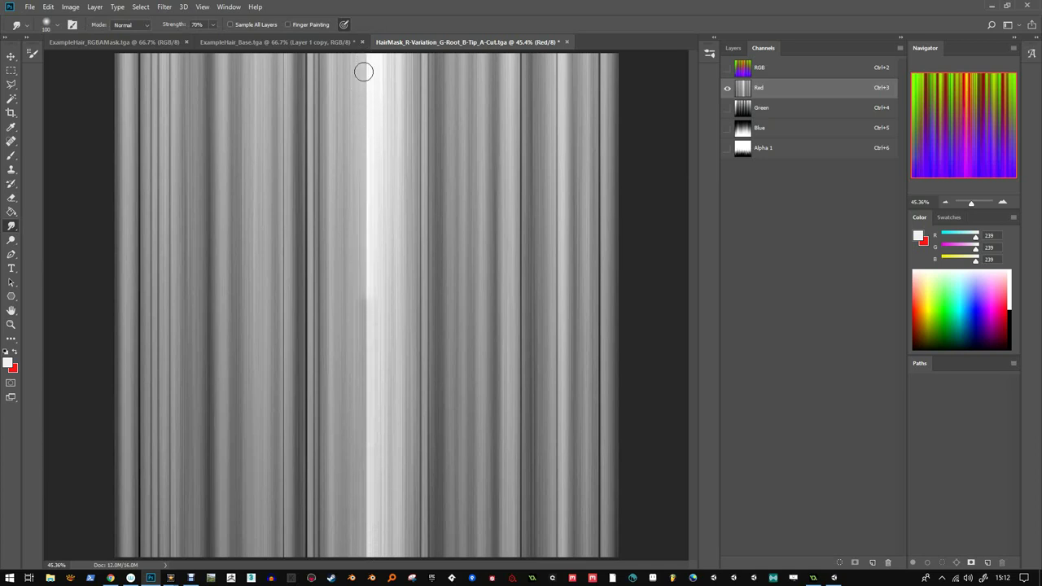
pyautogui.moveTo(369, 83)
pyautogui.mouseDown()
pyautogui.moveTo(375, 496)
pyautogui.moveTo(372, 95)
pyautogui.mouseUp()
# - At 90% smudge strength, smear dark tone along the streak's left edge and shrink the brush
pyautogui.press('9')
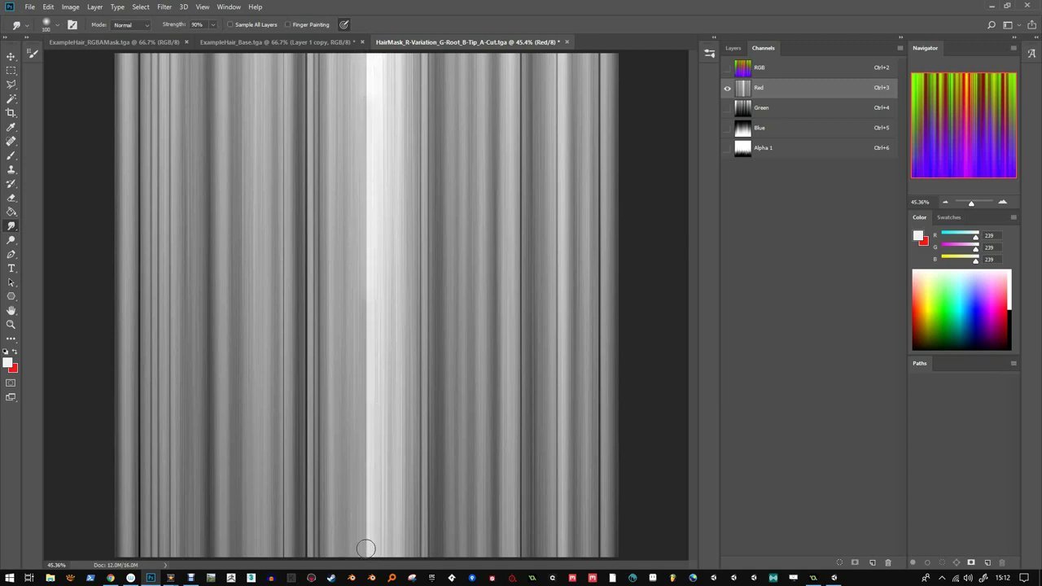
pyautogui.moveTo(366, 451); pyautogui.dragTo(365, 50)
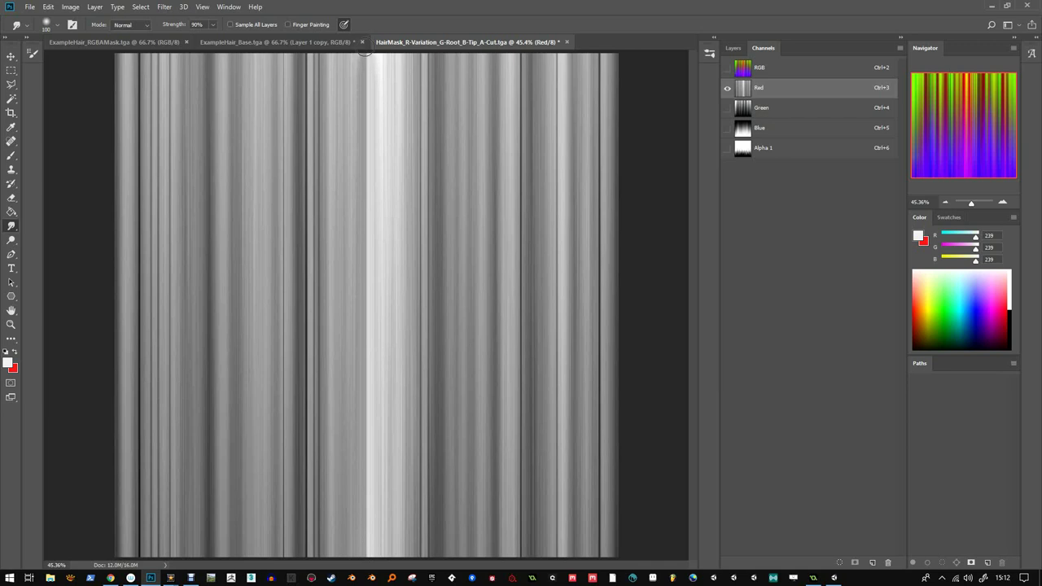
pyautogui.moveTo(366, 137); pyautogui.dragTo(371, 189)
pyautogui.hotkey('ctrl', 'z')
pyautogui.press('[')
pyautogui.press('[')
pyautogui.press('[')
pyautogui.press('[')
# - Clone-stamp (Aligned) a strip of texture over the Red channel's centre streak
pyautogui.click(11, 169)
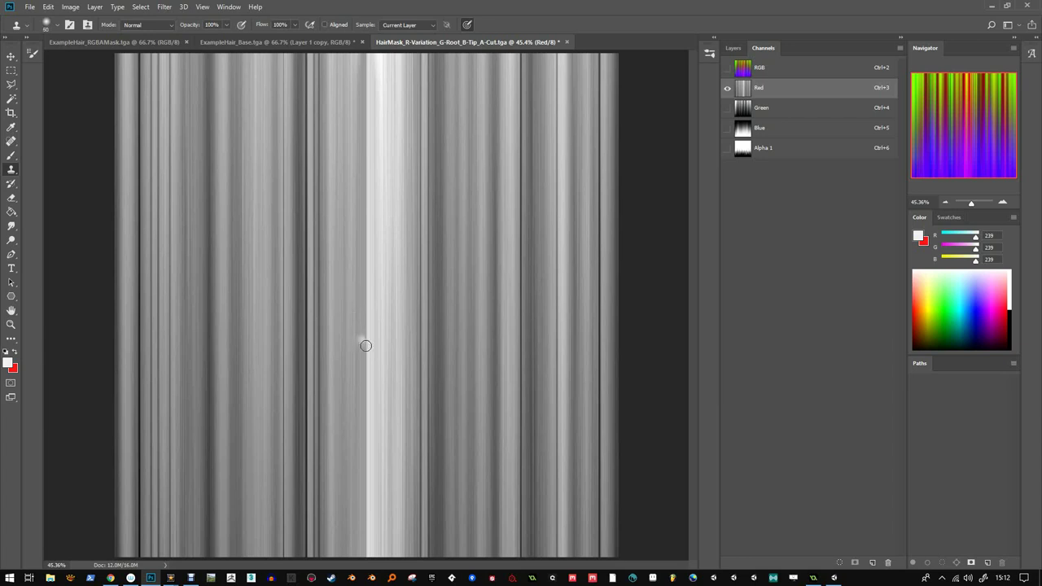
pyautogui.moveTo(365, 555); pyautogui.dragTo(368, 349)
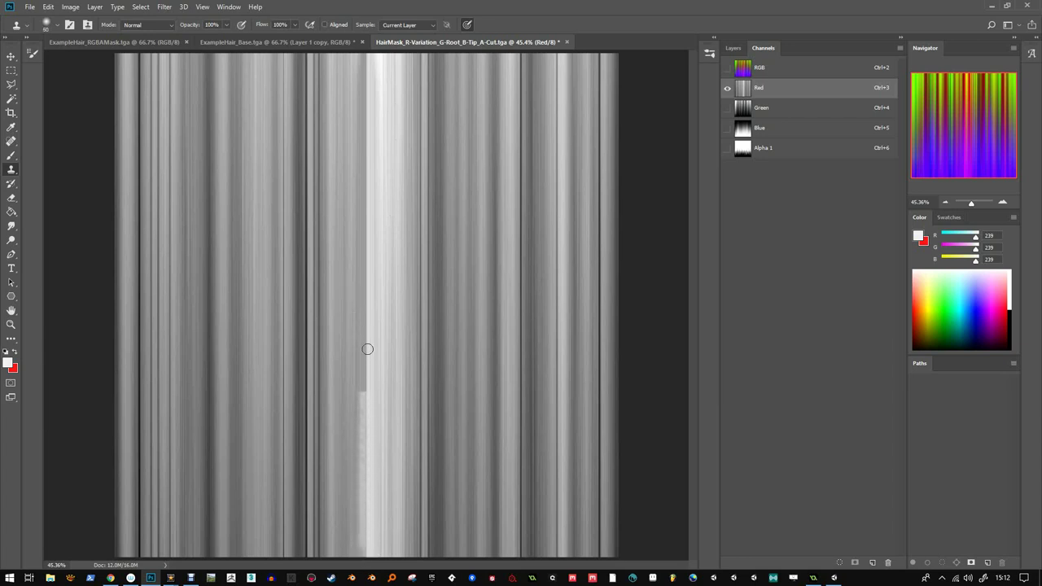
pyautogui.hotkey('ctrl', 'z')
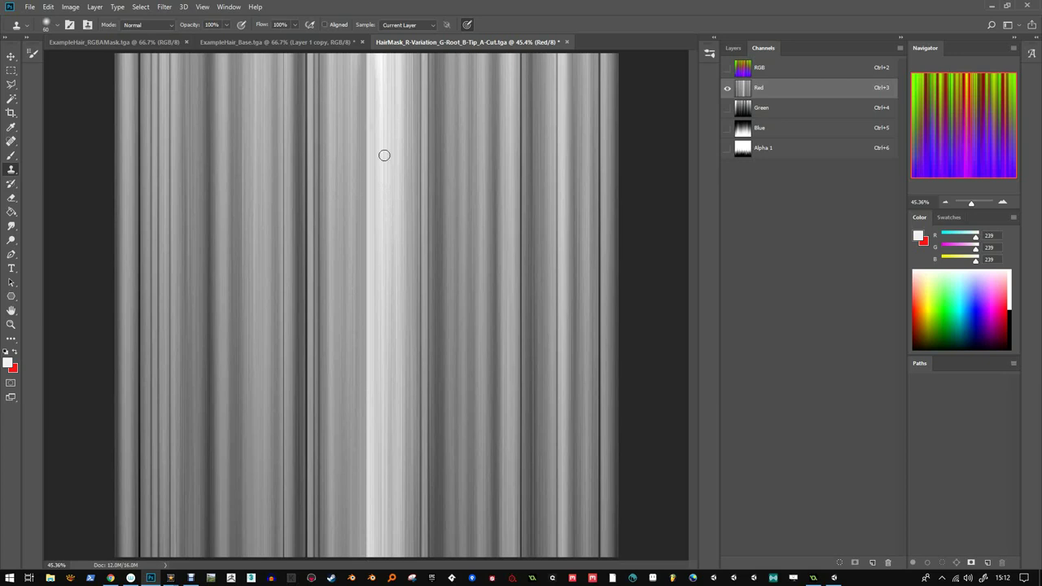
pyautogui.click(325, 25)
pyautogui.moveTo(371, 204)
pyautogui.mouseDown()
pyautogui.moveTo(367, 551)
pyautogui.moveTo(362, 58)
pyautogui.moveTo(363, 321)
pyautogui.mouseUp()
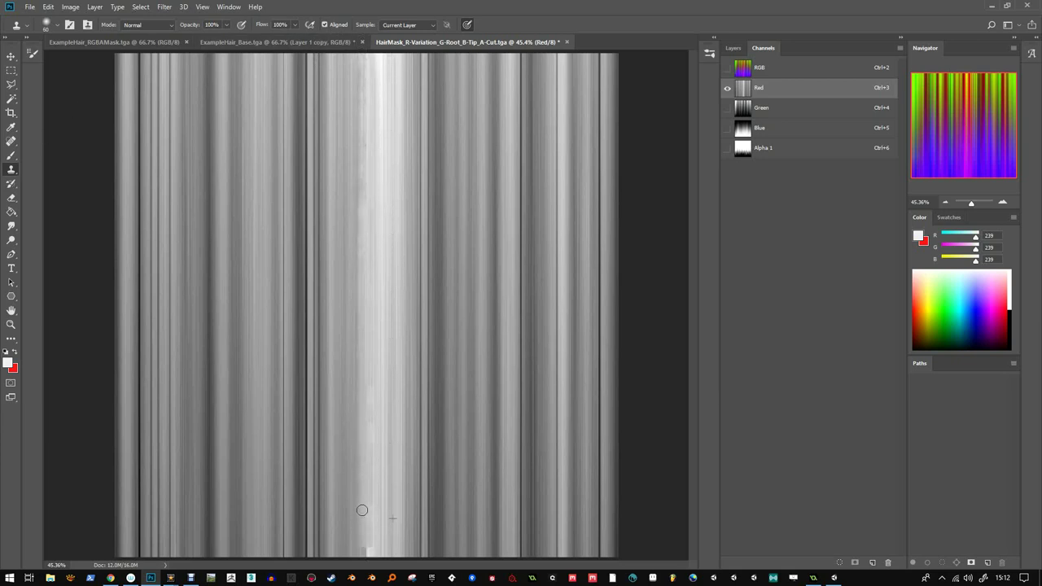
pyautogui.moveTo(363, 510); pyautogui.dragTo(363, 496)
# - At 30% clone opacity, pick a new source and clone over the bright streak again
pyautogui.rightClick(369, 235)
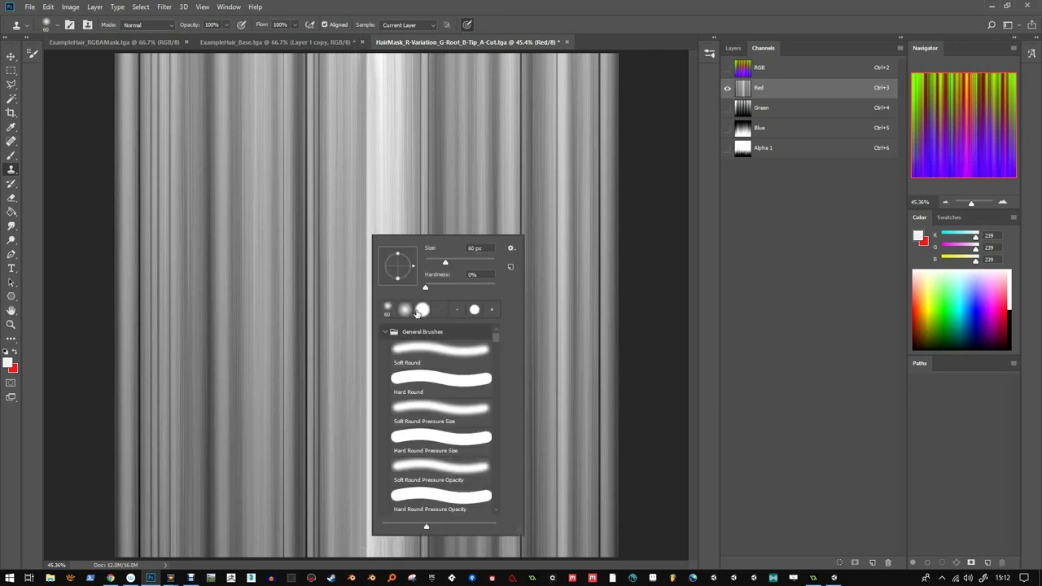
pyautogui.click(365, 181)
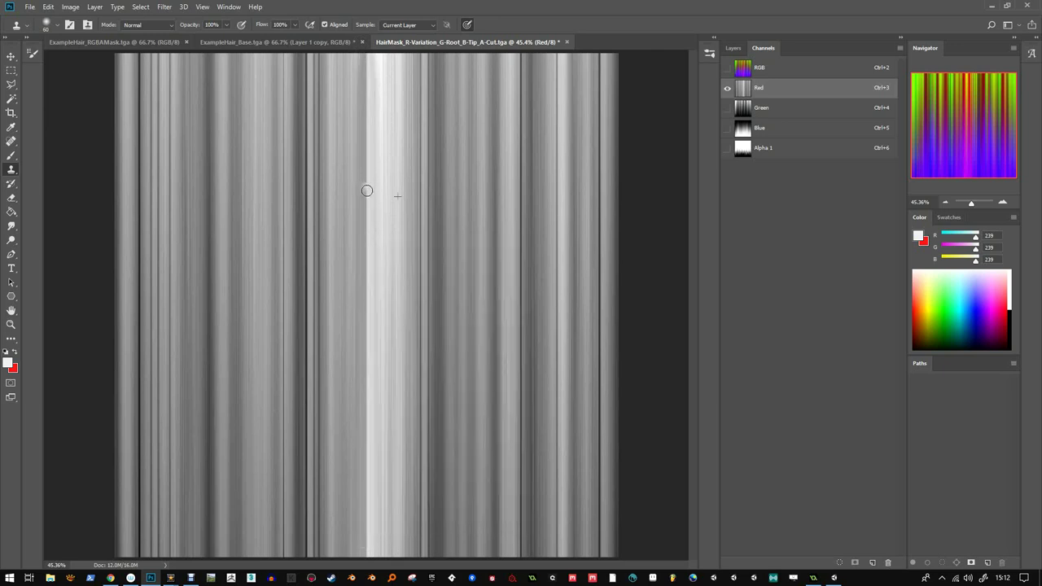
pyautogui.moveTo(364, 184)
pyautogui.mouseDown()
pyautogui.moveTo(373, 492)
pyautogui.moveTo(366, 53)
pyautogui.moveTo(367, 64)
pyautogui.mouseUp()
pyautogui.press('3')
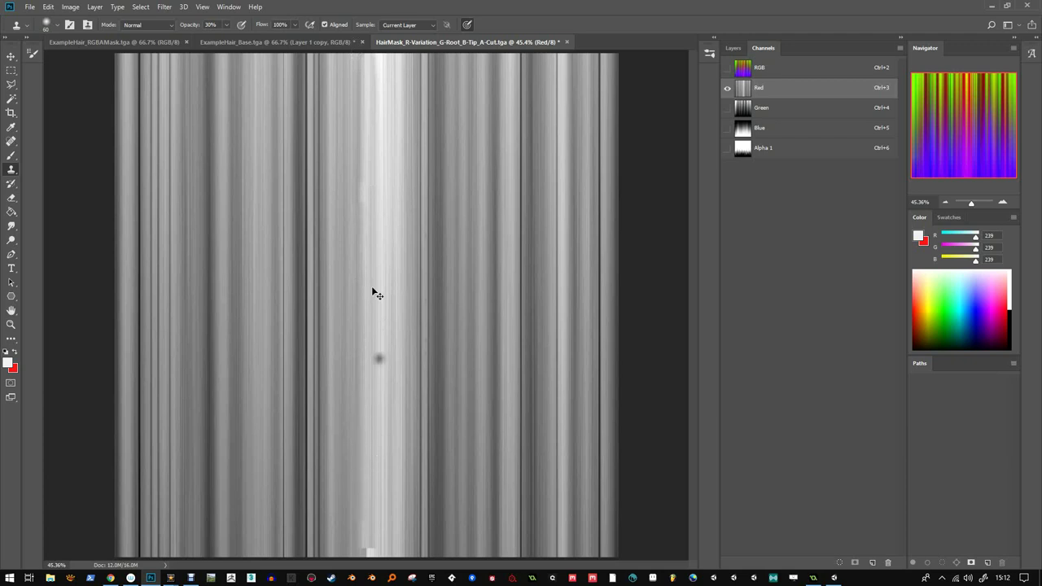
pyautogui.keyDown('alt'); pyautogui.click(385, 209); pyautogui.keyUp('alt')
pyautogui.moveTo(363, 204)
pyautogui.mouseDown()
pyautogui.moveTo(362, 84)
pyautogui.moveTo(367, 481)
pyautogui.mouseUp()
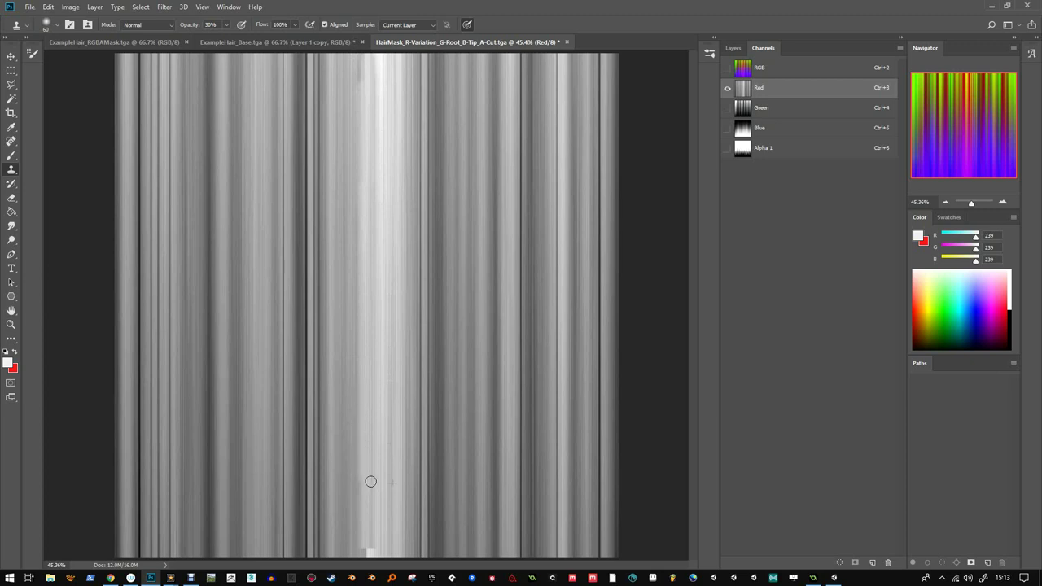
# - Reapply Filter > Offset to the Red channel and move on to the Green channel
pyautogui.click(12, 226)
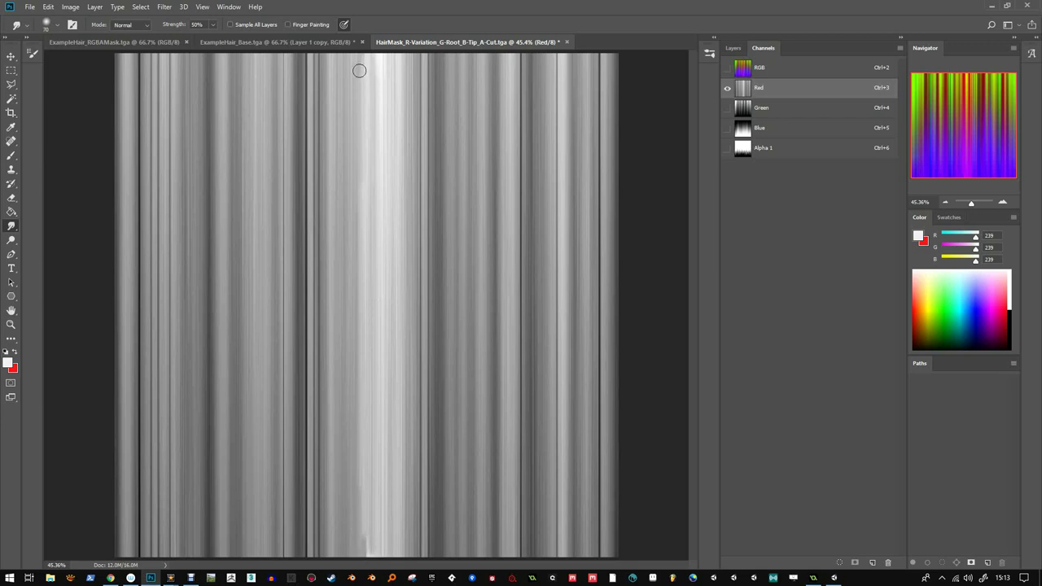
pyautogui.click(165, 7)
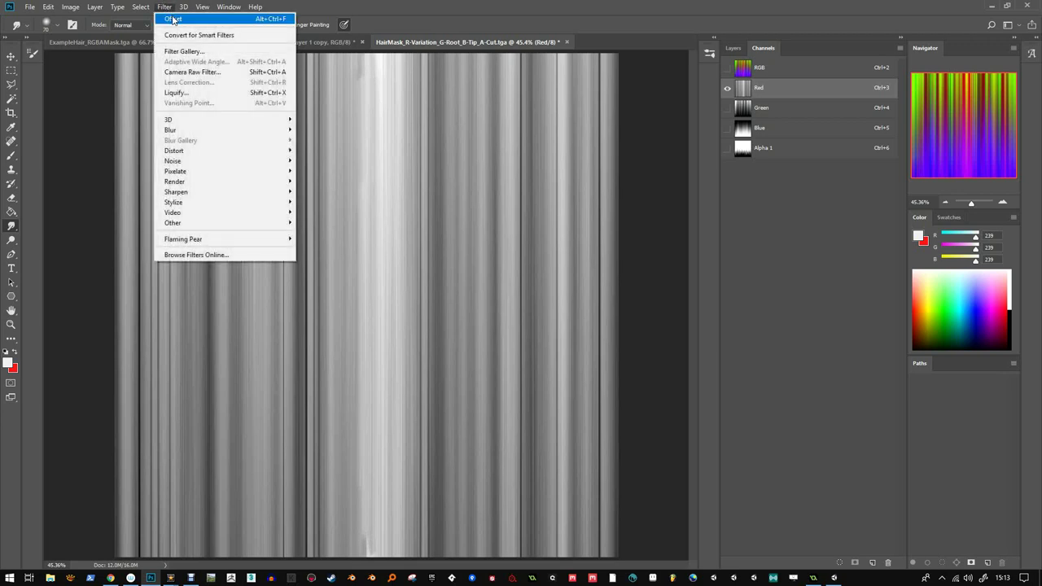
pyautogui.click(171, 19)
pyautogui.click(751, 111)
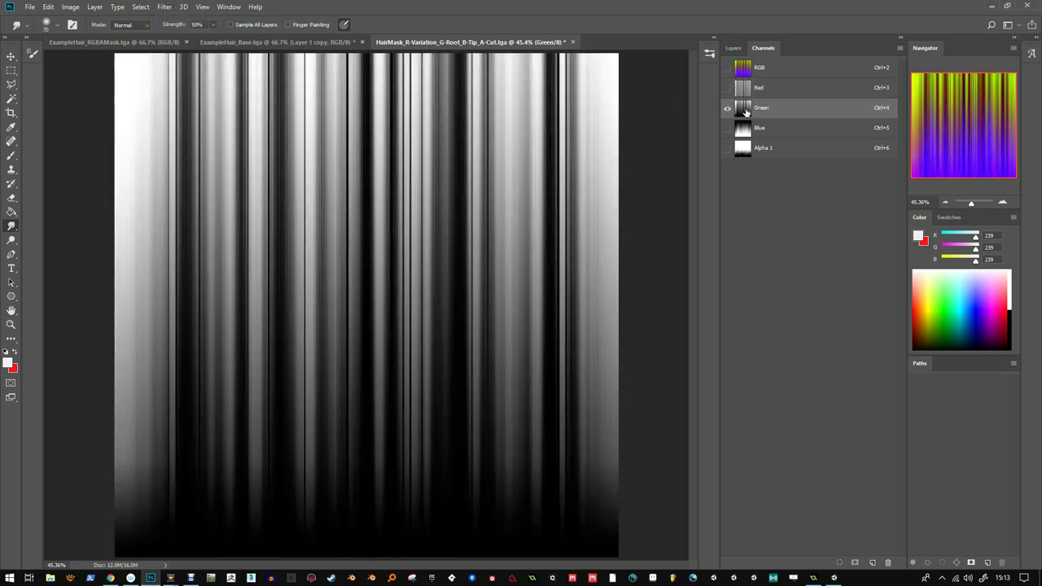
# - Offset the Green channel, then smudge and clone-stamp (50% opacity) its bright centre seam
pyautogui.click(165, 7)
pyautogui.click(171, 19)
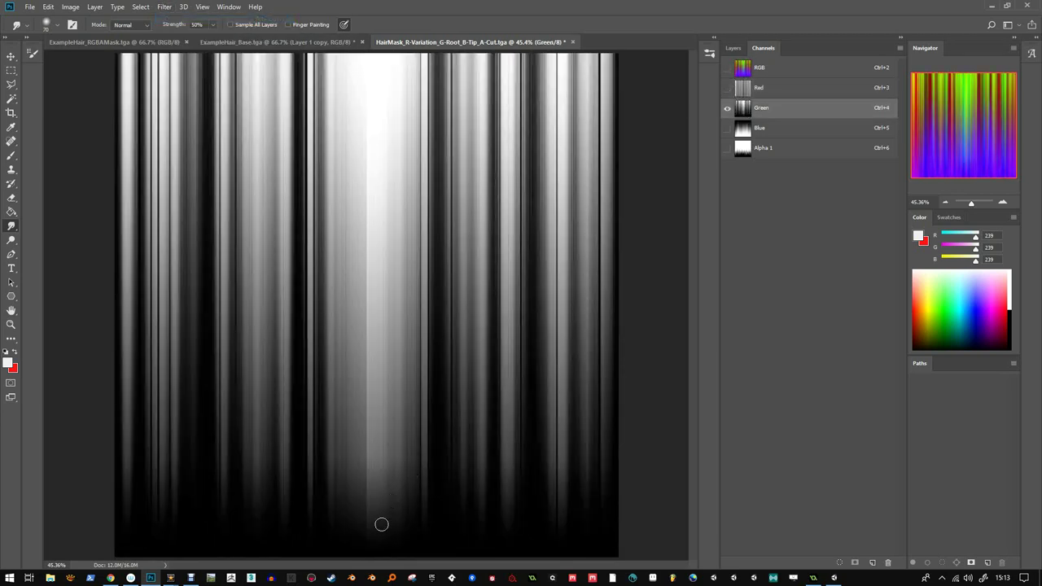
pyautogui.moveTo(366, 539); pyautogui.dragTo(361, 431)
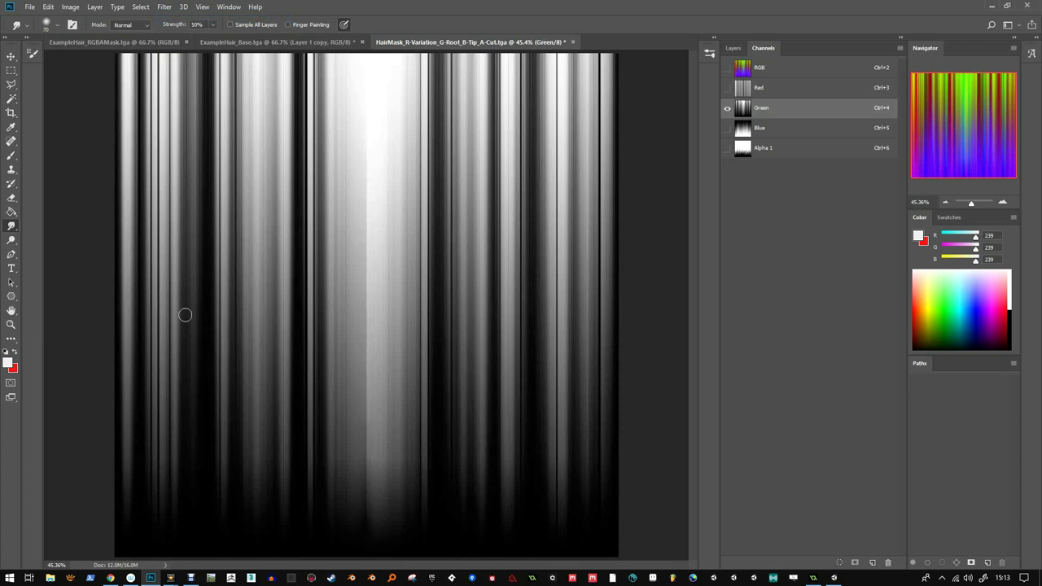
pyautogui.press('s')
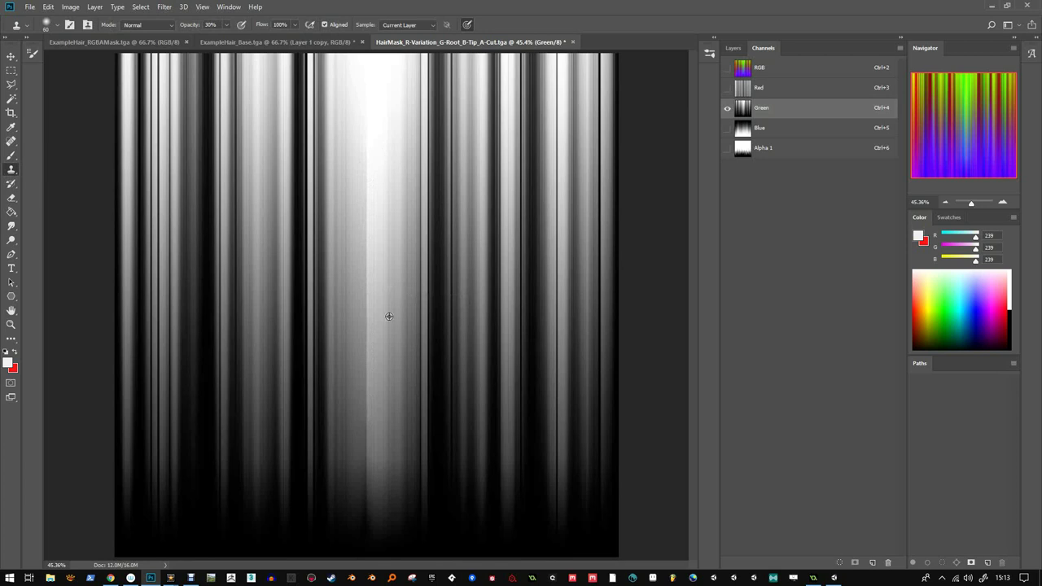
pyautogui.press('5')
pyautogui.moveTo(367, 308)
pyautogui.mouseDown()
pyautogui.moveTo(374, 84)
pyautogui.moveTo(371, 362)
pyautogui.moveTo(397, 544)
pyautogui.mouseUp()
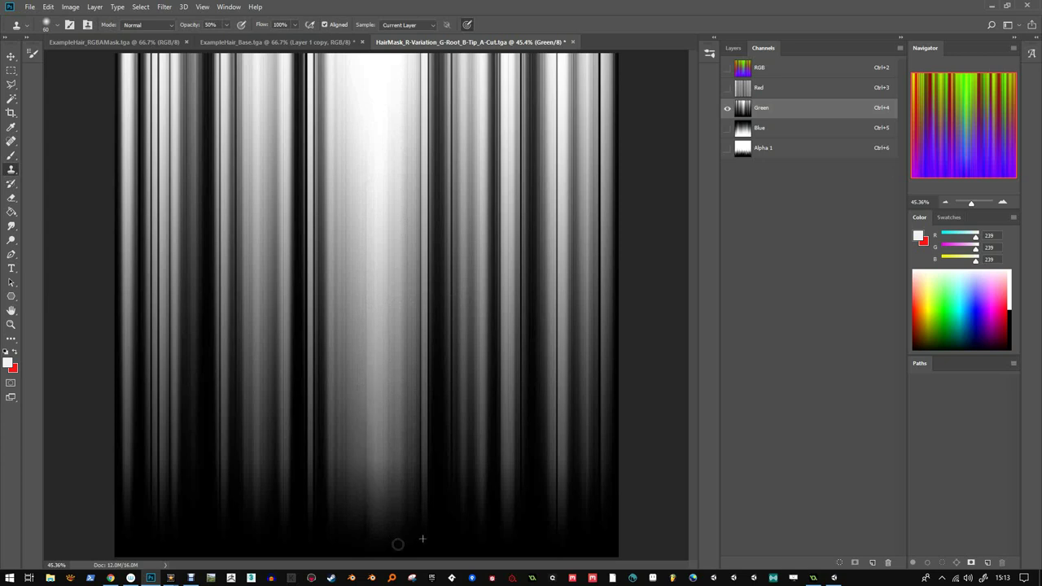
# - Offset the Blue channel, clone and smudge away its centre seam, then save and return to Unity
pyautogui.click(774, 130)
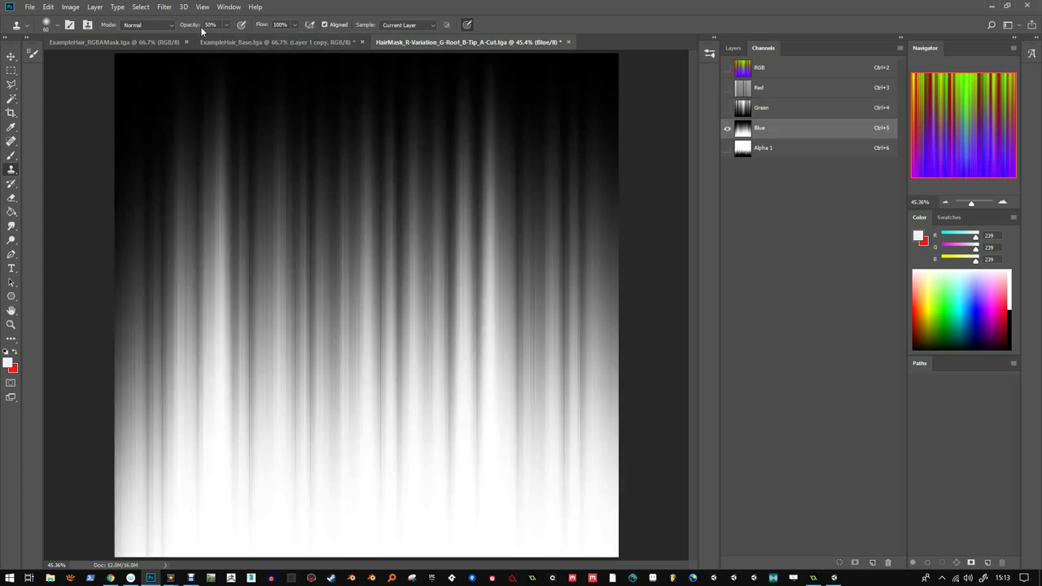
pyautogui.click(164, 7)
pyautogui.click(179, 16)
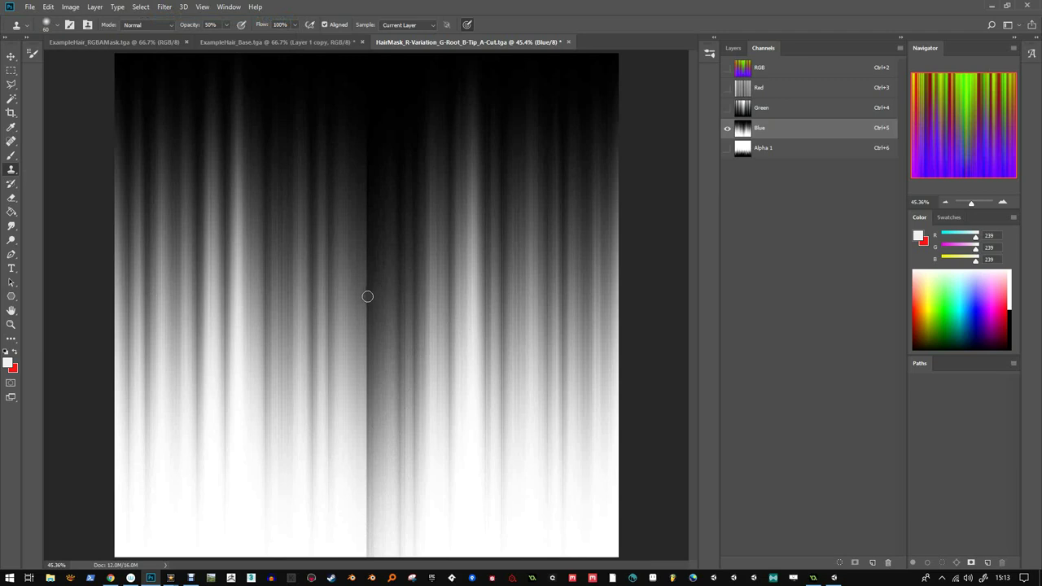
pyautogui.moveTo(367, 296)
pyautogui.mouseDown()
pyautogui.moveTo(365, 105)
pyautogui.moveTo(367, 461)
pyautogui.moveTo(379, 549)
pyautogui.moveTo(366, 545)
pyautogui.mouseUp()
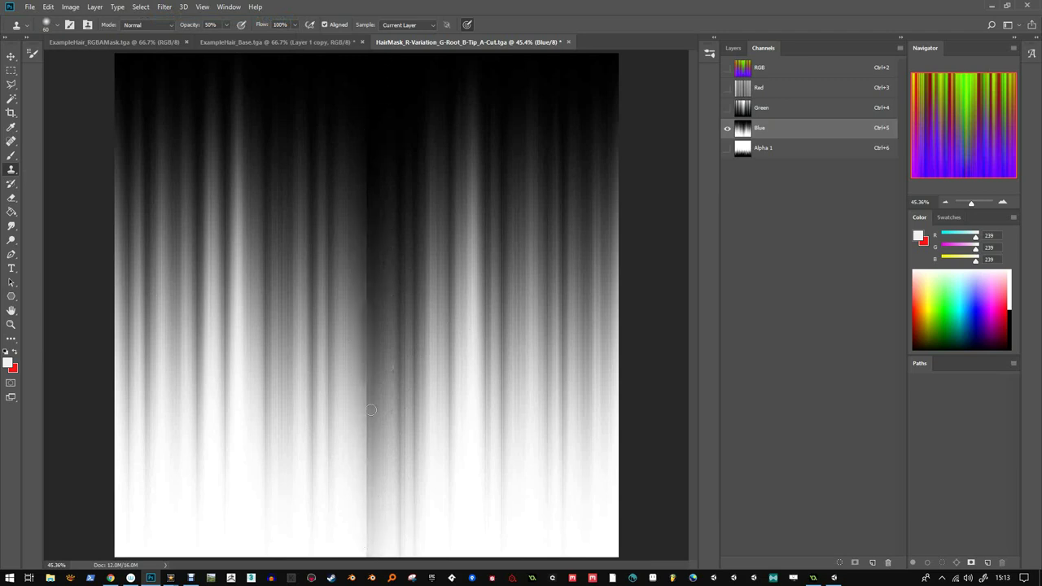
pyautogui.moveTo(370, 410)
pyautogui.mouseDown()
pyautogui.moveTo(382, 74)
pyautogui.moveTo(337, 555)
pyautogui.mouseUp()
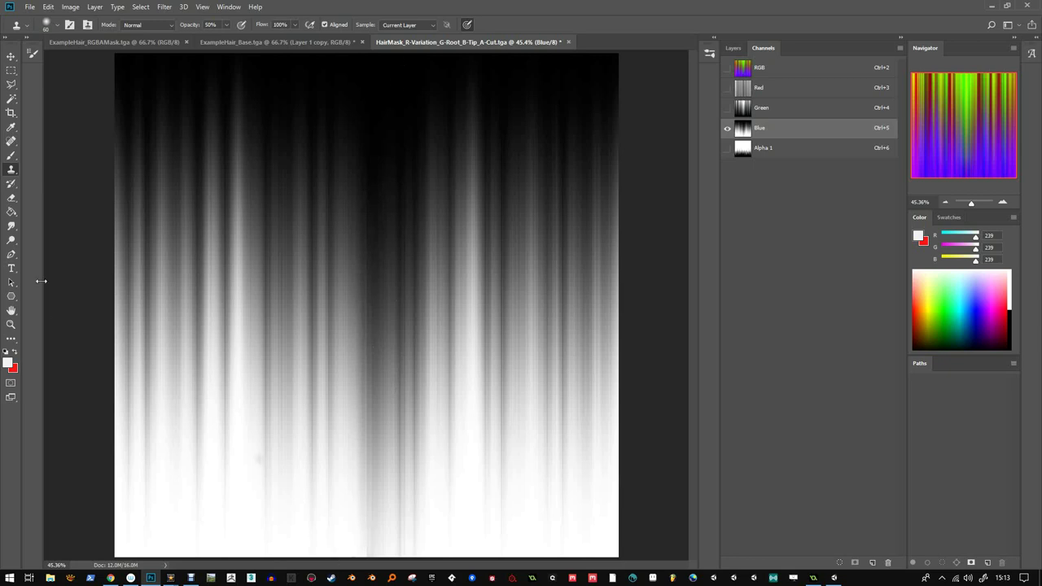
pyautogui.click(10, 227)
pyautogui.moveTo(366, 315)
pyautogui.mouseDown()
pyautogui.moveTo(365, 119)
pyautogui.moveTo(383, 523)
pyautogui.moveTo(379, 116)
pyautogui.mouseUp()
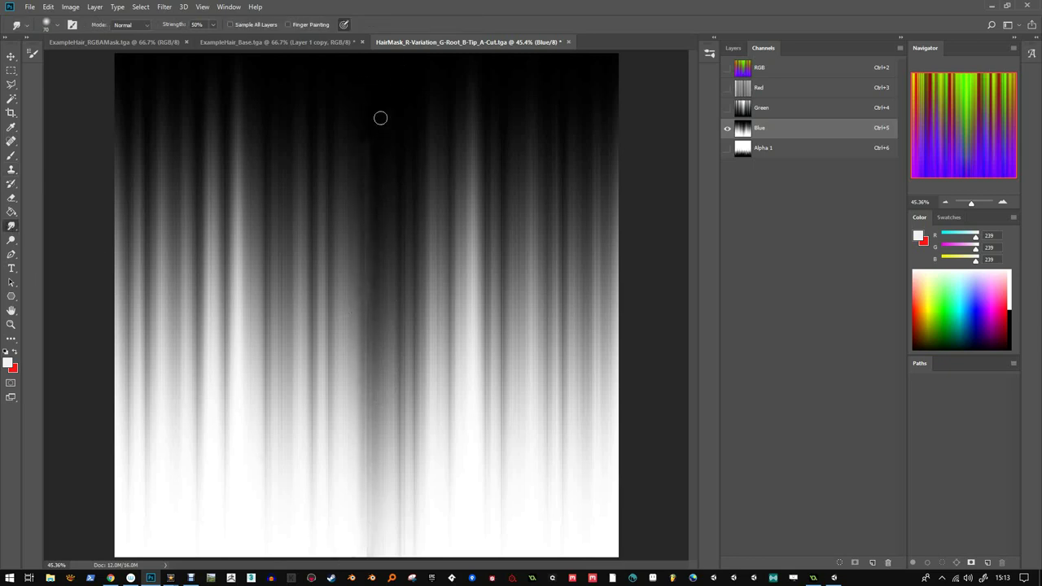
pyautogui.hotkey('ctrl', 's')
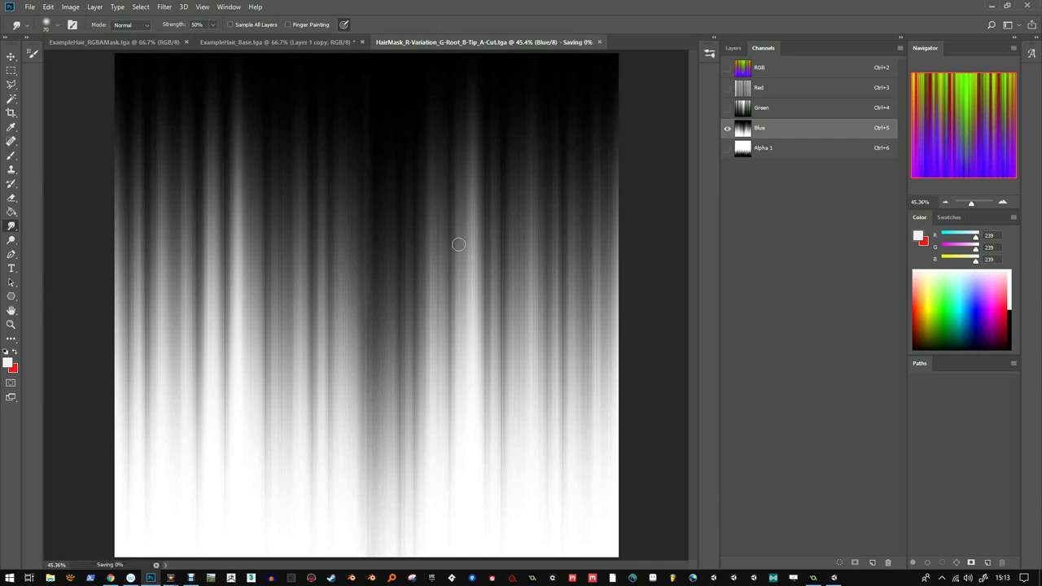
pyautogui.hotkey('alt', 'Tab')
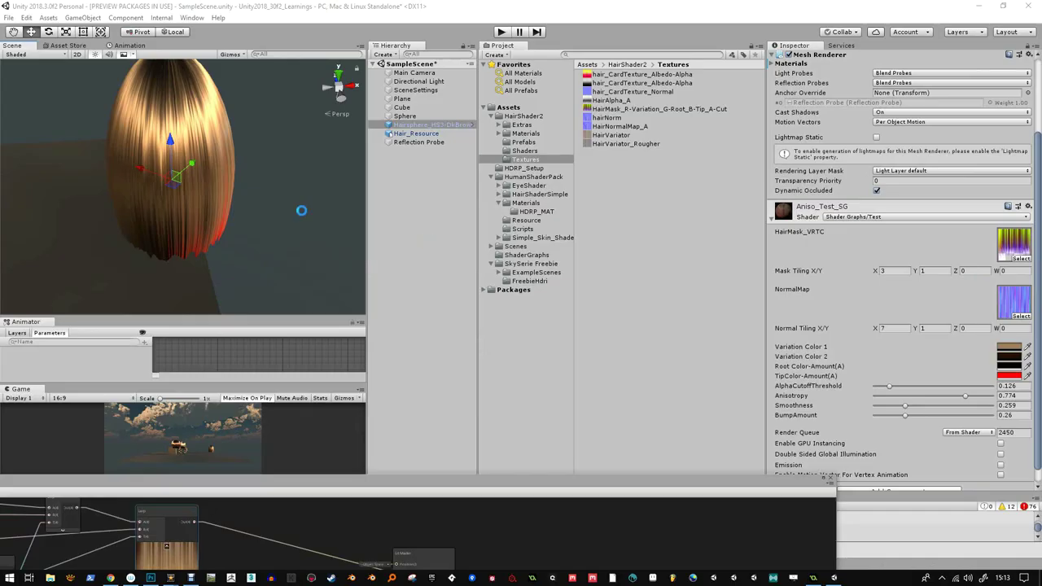
# - Orbit around the hair model to check the updated mask, then raise the Test shader graph window
pyautogui.keyDown('alt'); pyautogui.moveTo(228, 146); pyautogui.dragTo(181, 325); pyautogui.keyUp('alt')
pyautogui.keyDown('alt'); pyautogui.moveTo(181, 325); pyautogui.dragTo(190, 313, button='right'); pyautogui.keyUp('alt')
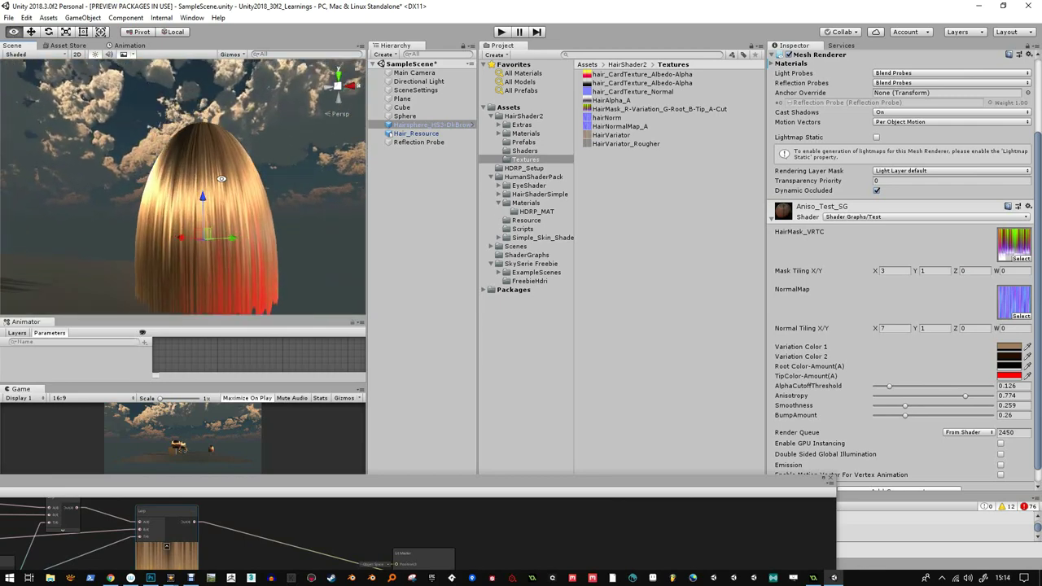
pyautogui.keyDown('alt'); pyautogui.moveTo(221, 179); pyautogui.dragTo(157, 178); pyautogui.keyUp('alt')
pyautogui.keyDown('alt'); pyautogui.moveTo(190, 255); pyautogui.dragTo(221, 235); pyautogui.keyUp('alt')
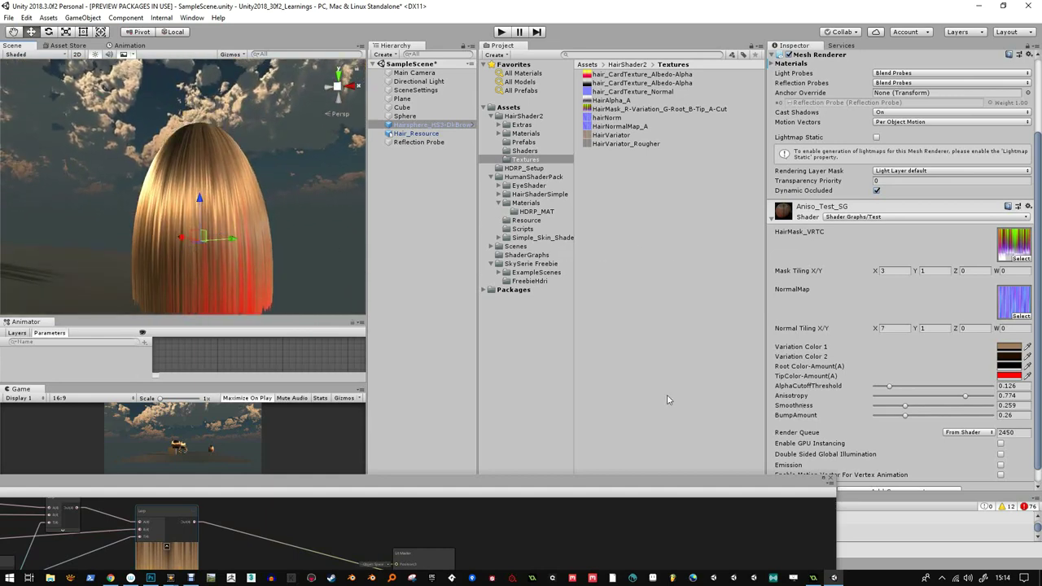
pyautogui.keyDown('alt'); pyautogui.moveTo(248, 244); pyautogui.dragTo(236, 238); pyautogui.keyUp('alt')
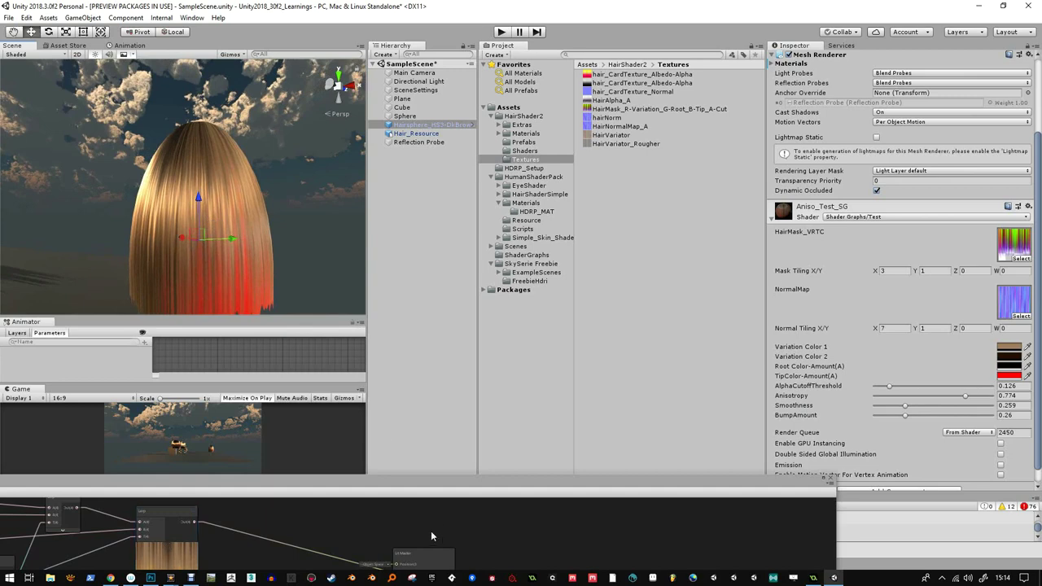
pyautogui.moveTo(407, 485); pyautogui.dragTo(479, 215)
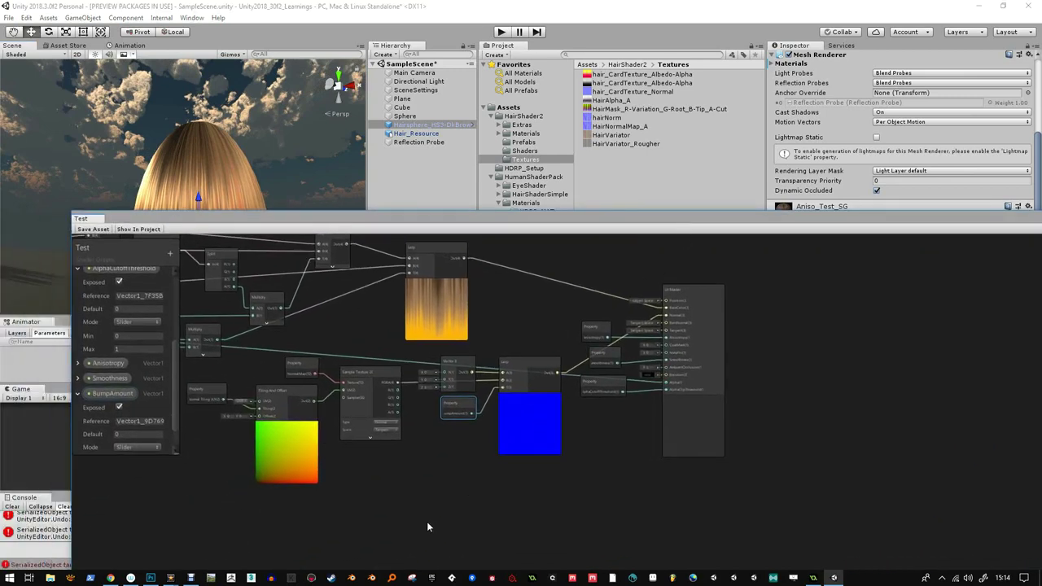
pyautogui.rightClick(439, 470)
pyautogui.click(494, 313)
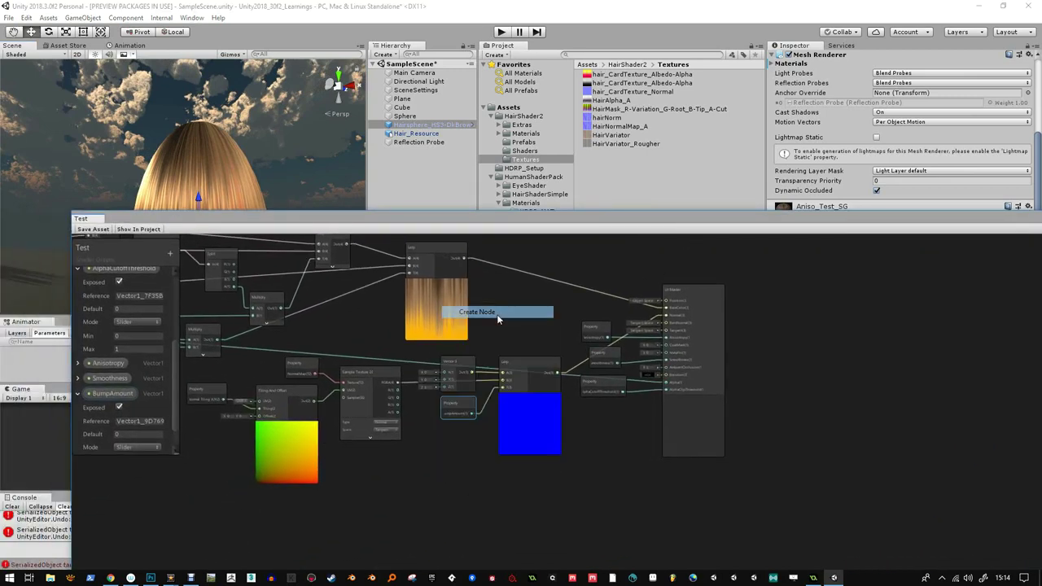
pyautogui.write('light')
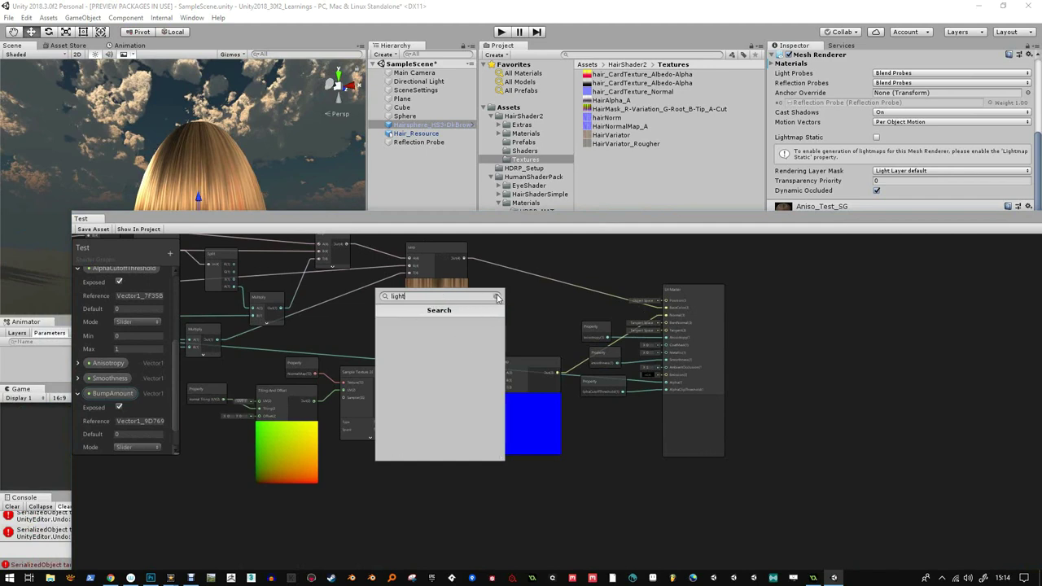
pyautogui.click(497, 298)
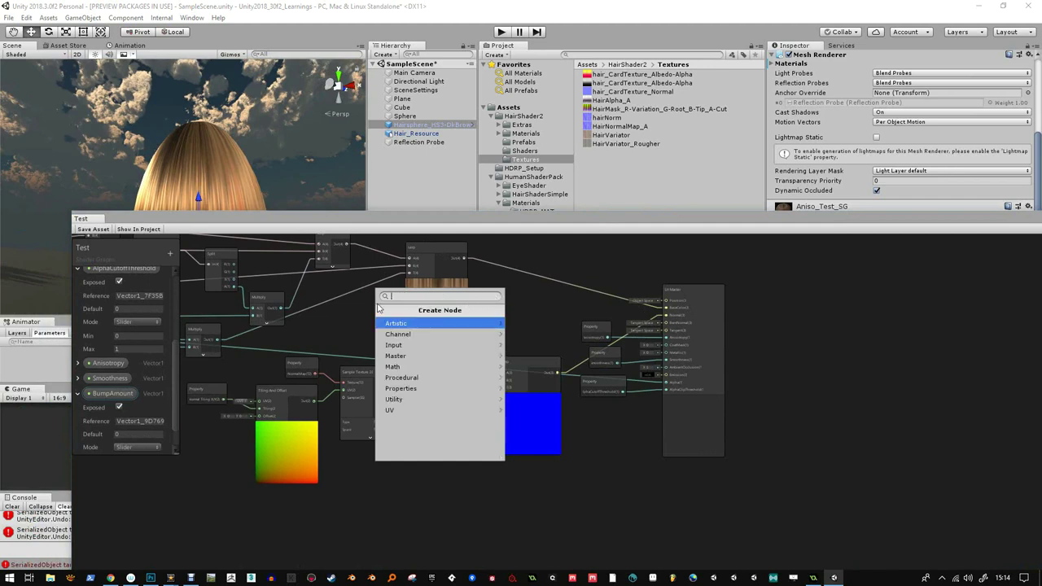
pyautogui.click(423, 346)
pyautogui.click(421, 367)
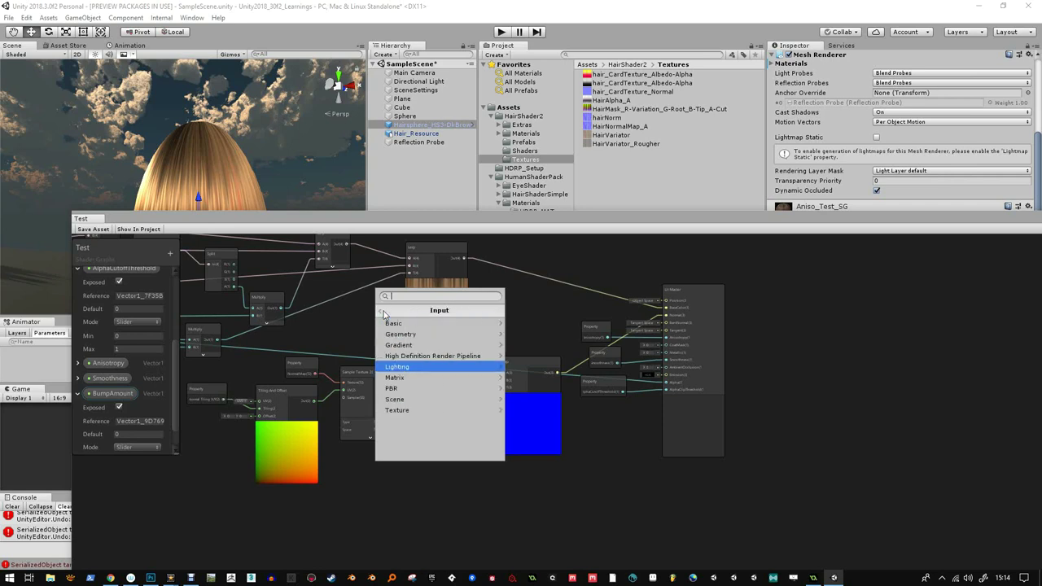
pyautogui.click(382, 311)
pyautogui.click(409, 399)
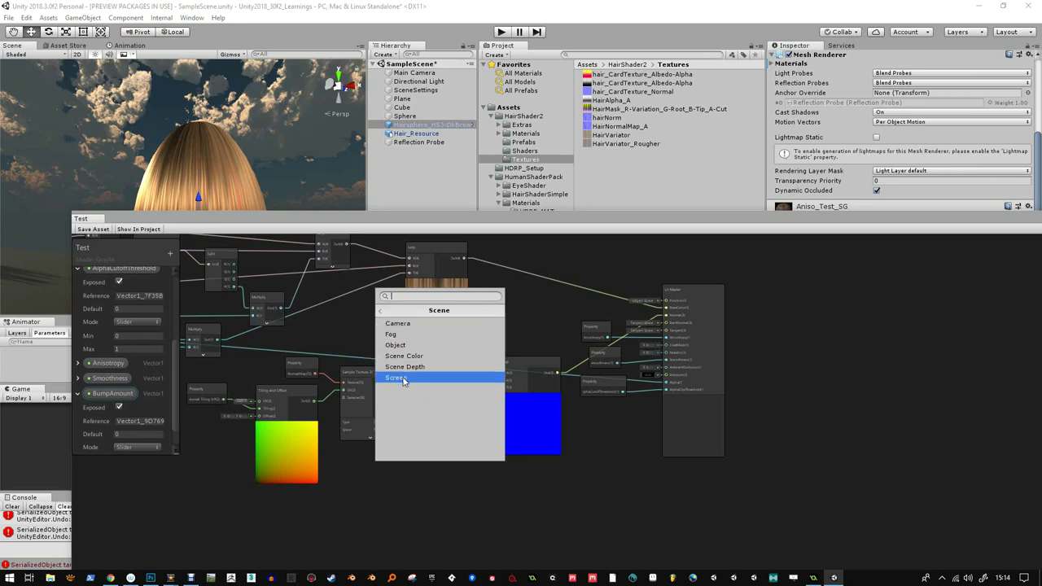
pyautogui.click(406, 361)
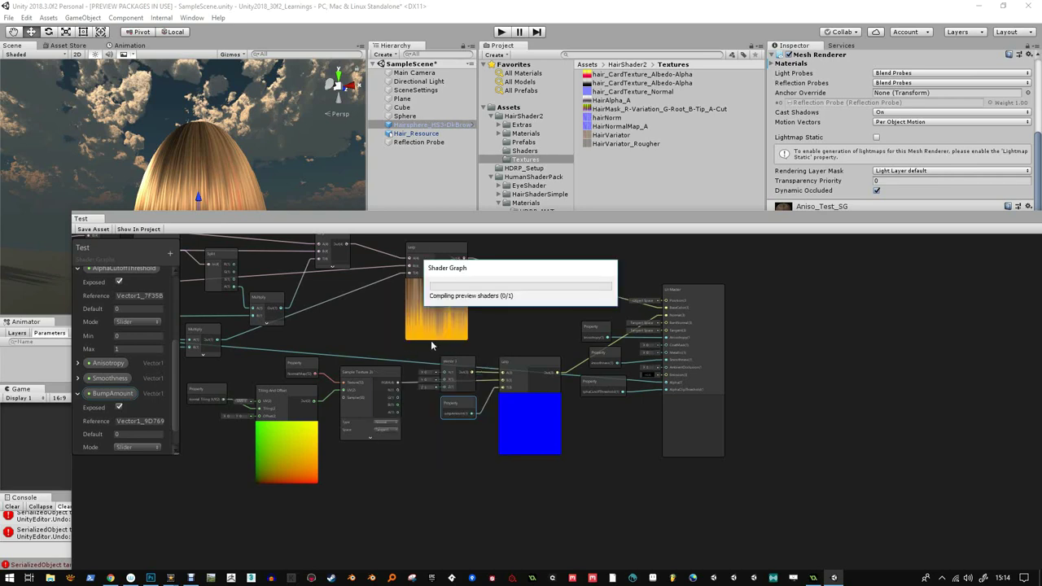
pyautogui.scroll(3, 468, 461)
pyautogui.click(461, 506)
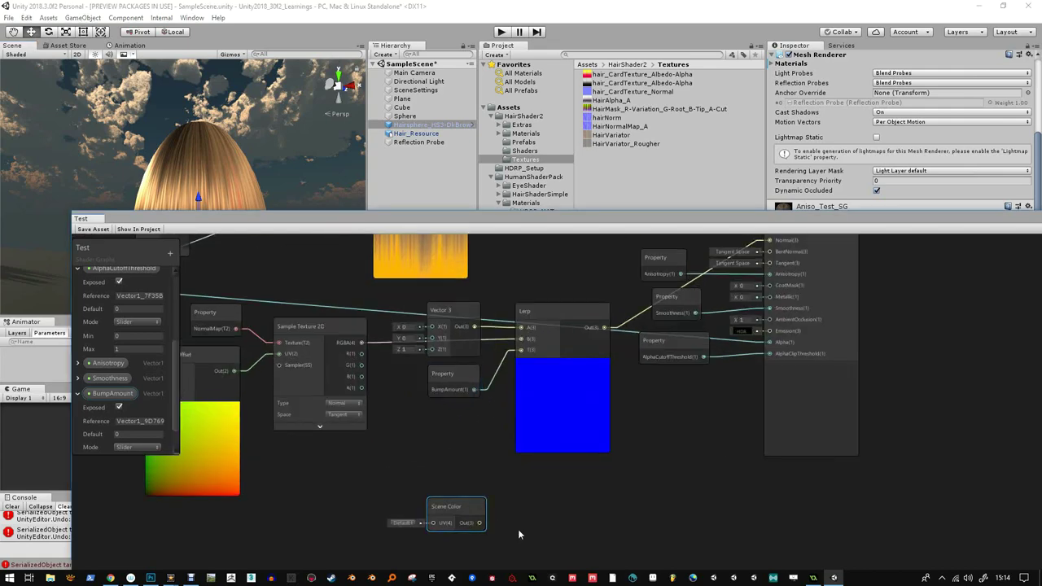
pyautogui.moveTo(446, 506); pyautogui.dragTo(465, 482)
pyautogui.scroll(-3, 511, 490)
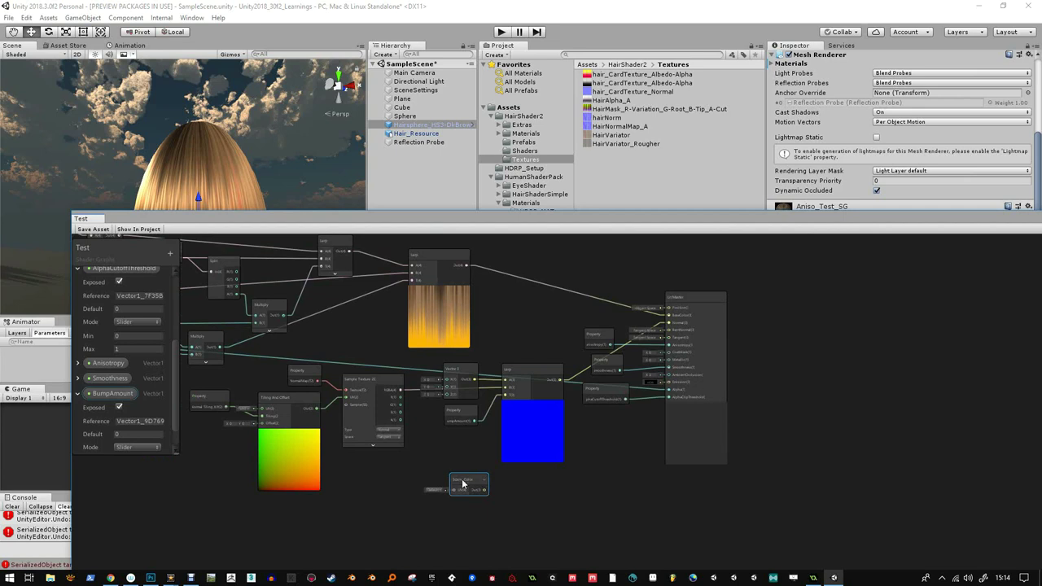
pyautogui.press('Delete')
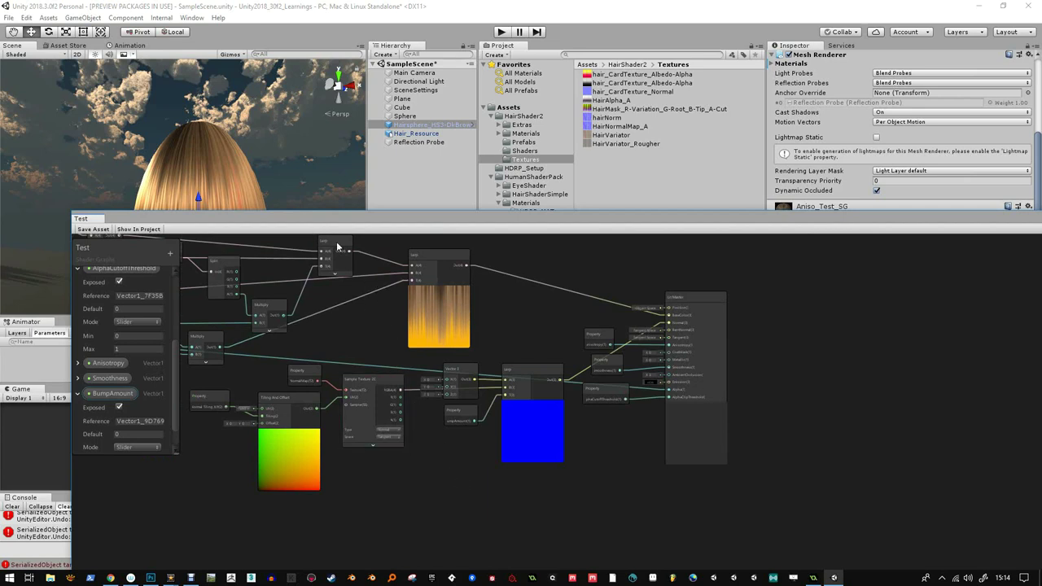
pyautogui.scroll(3, 689, 318)
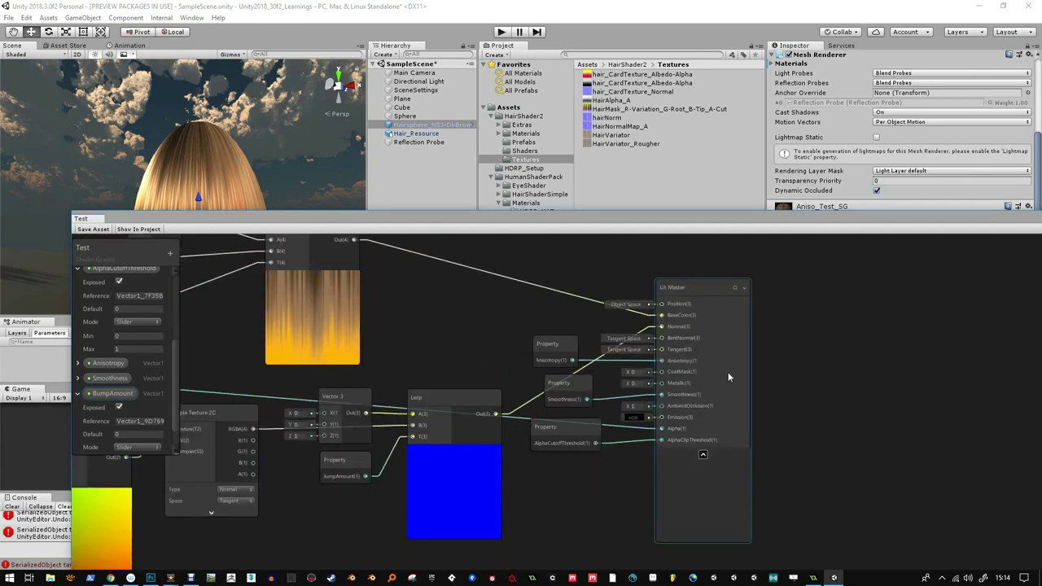
pyautogui.moveTo(728, 372); pyautogui.dragTo(887, 371)
pyautogui.scroll(1, 685, 308)
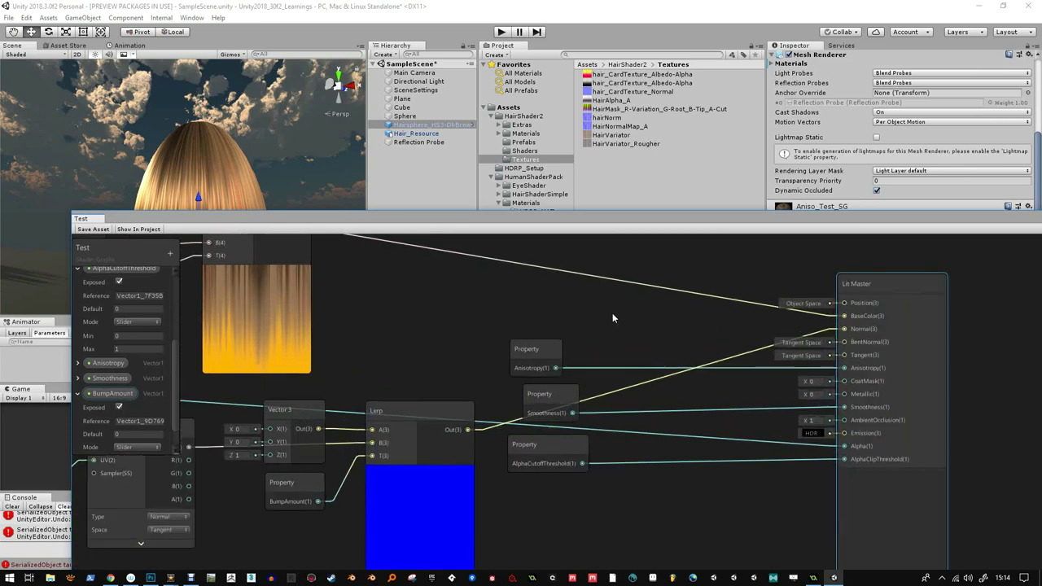
pyautogui.moveTo(612, 317); pyautogui.dragTo(634, 351, button='middle')
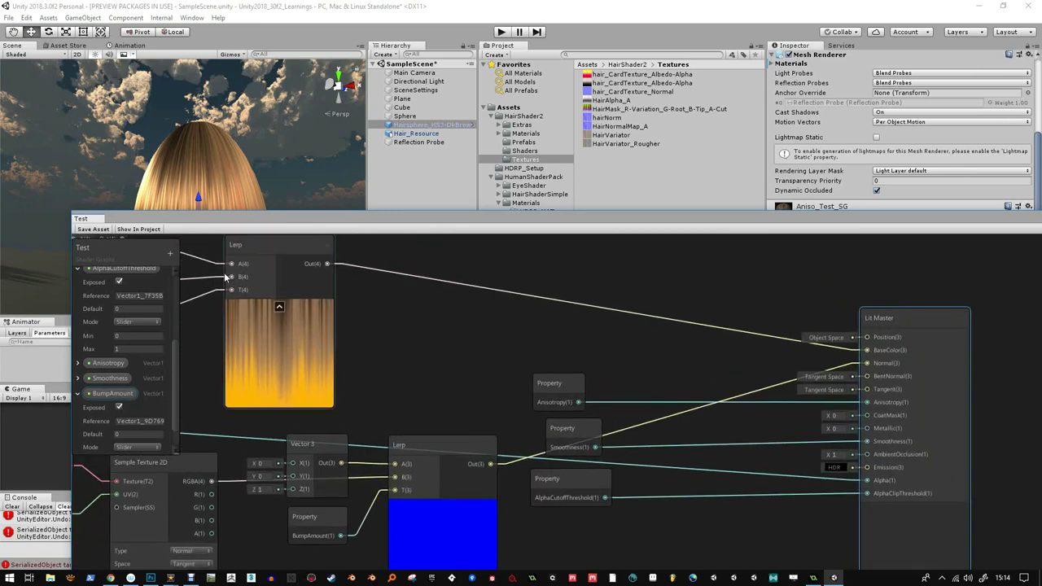
# - Add a Color property with reference _Tangent and a blue default colour
pyautogui.click(171, 252)
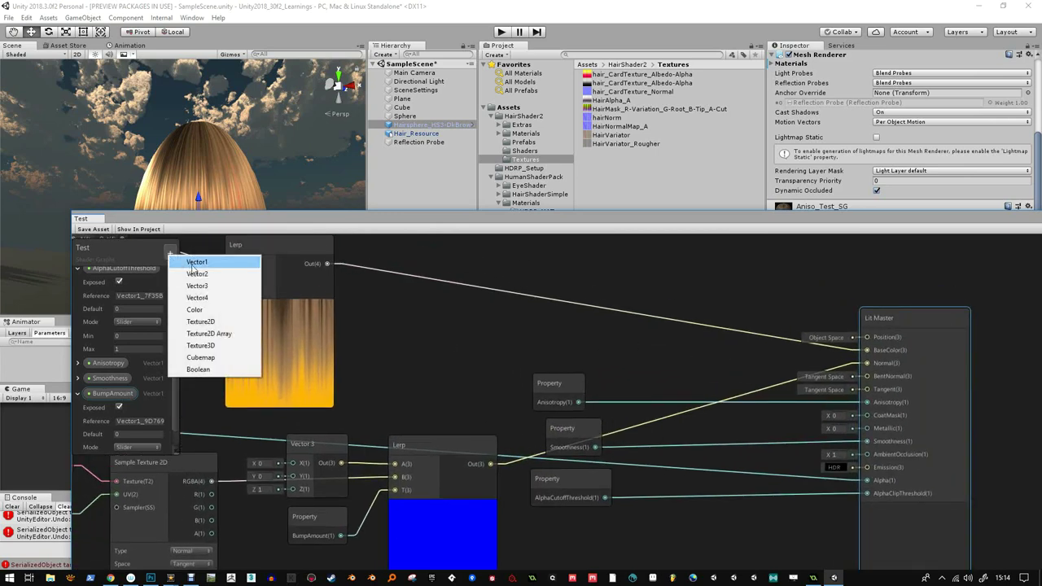
pyautogui.click(208, 310)
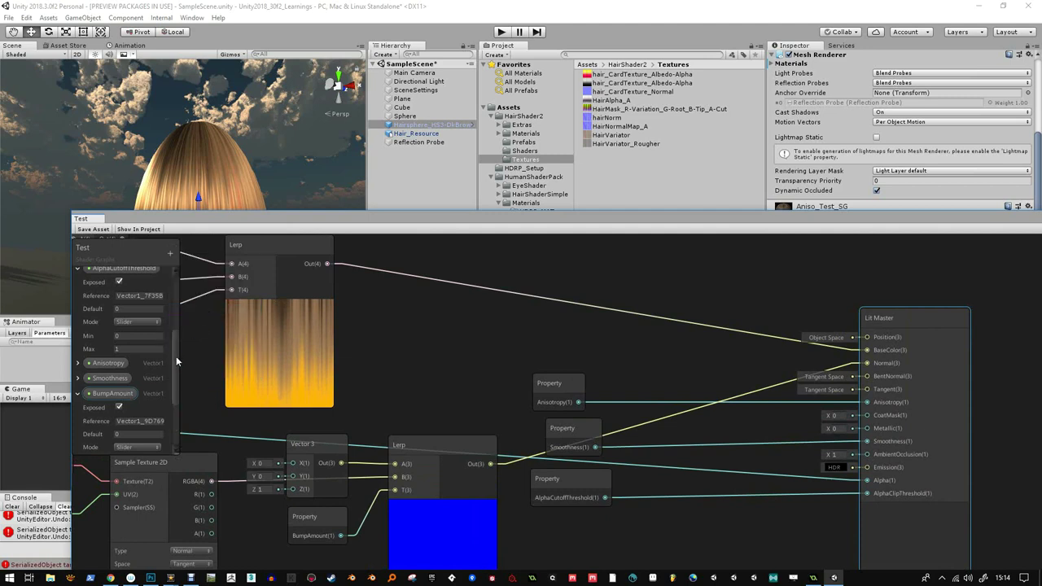
pyautogui.scroll(-3, 176, 356)
pyautogui.click(140, 420)
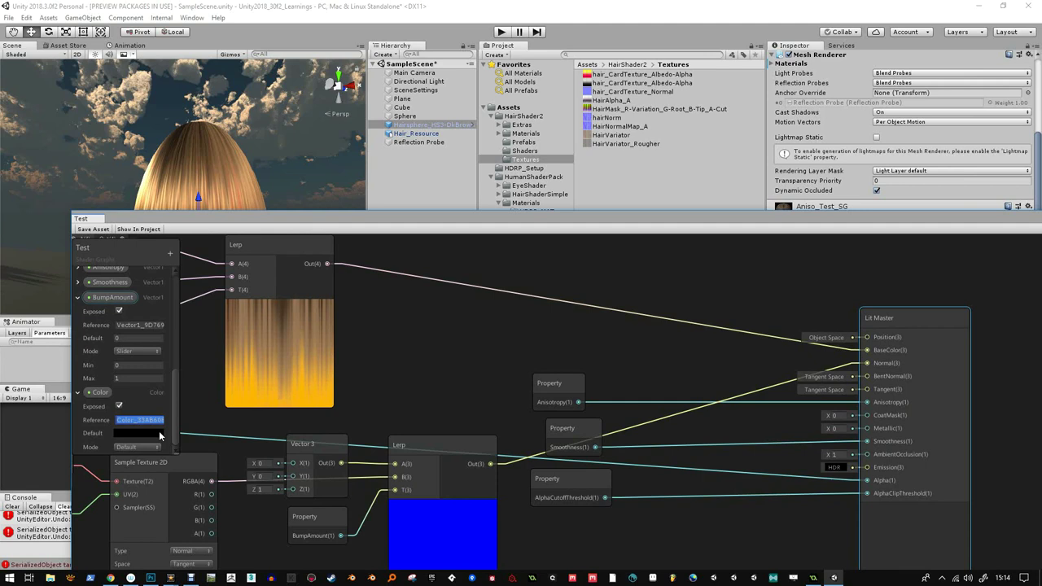
pyautogui.write('Tangent')
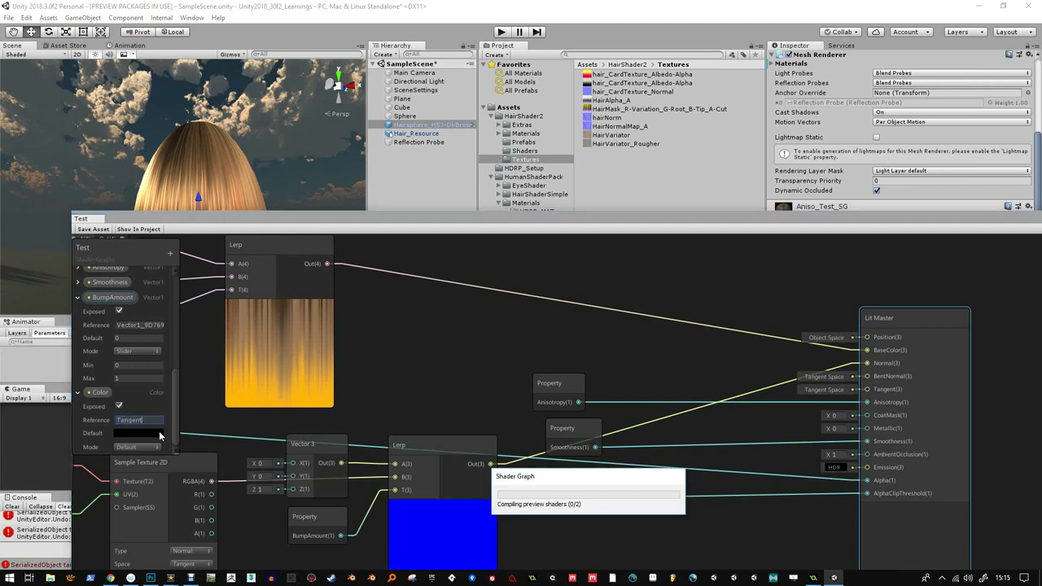
pyautogui.click(151, 434)
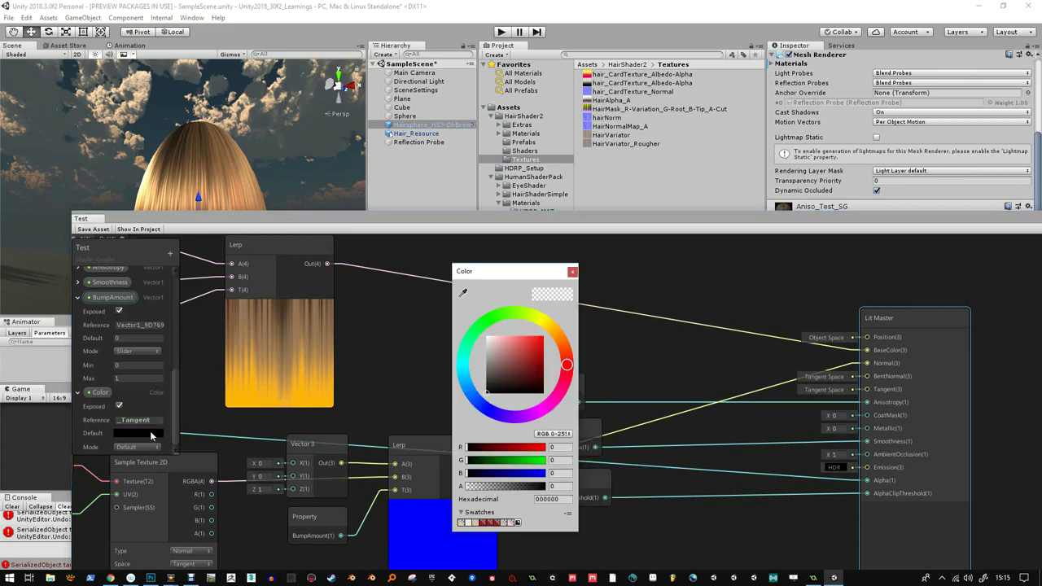
pyautogui.moveTo(529, 475); pyautogui.dragTo(541, 478)
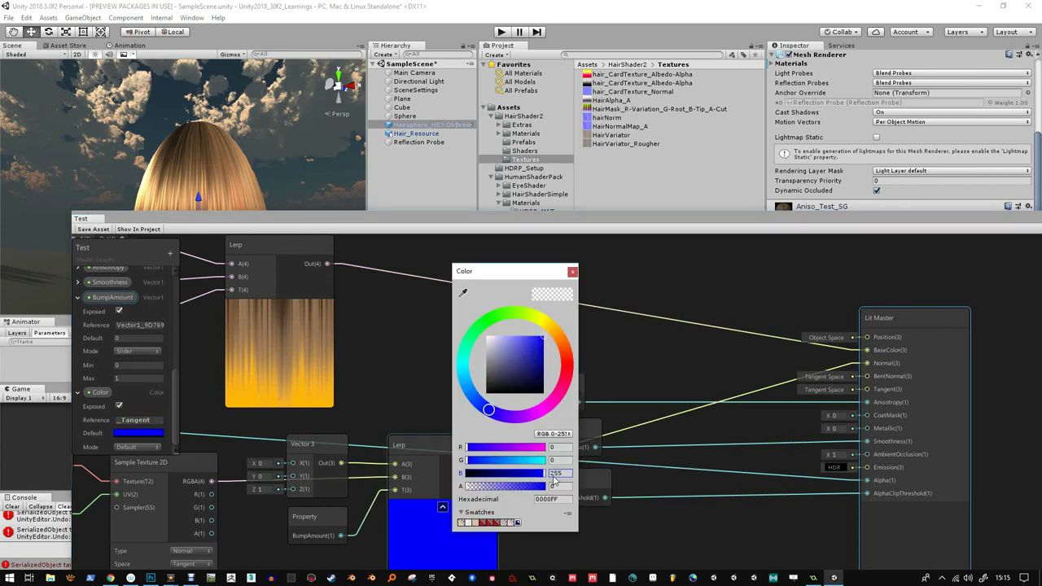
pyautogui.click(573, 272)
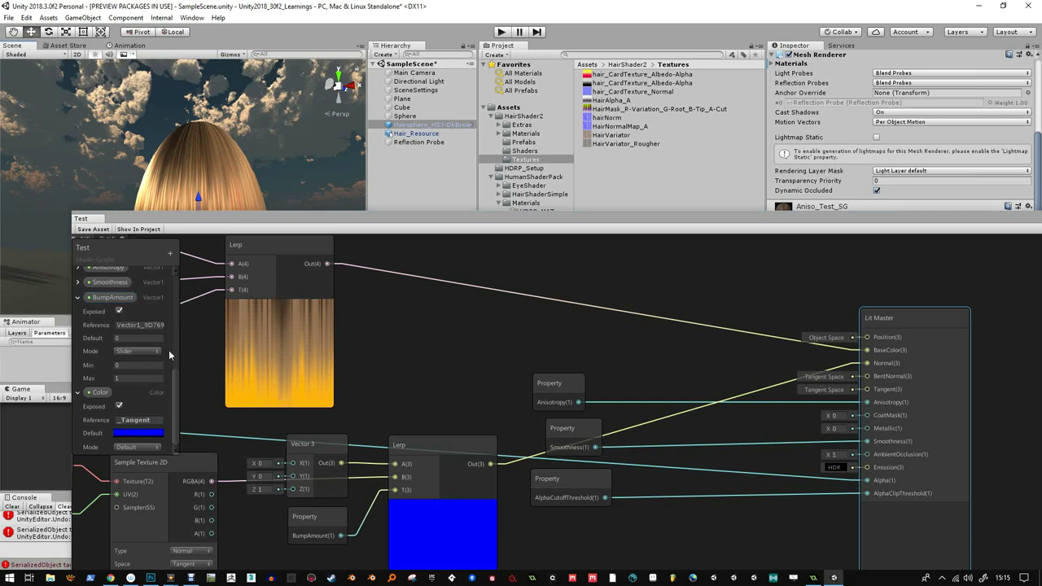
# - Rename the property Tangent and drop it into the graph as a node
pyautogui.click(115, 401)
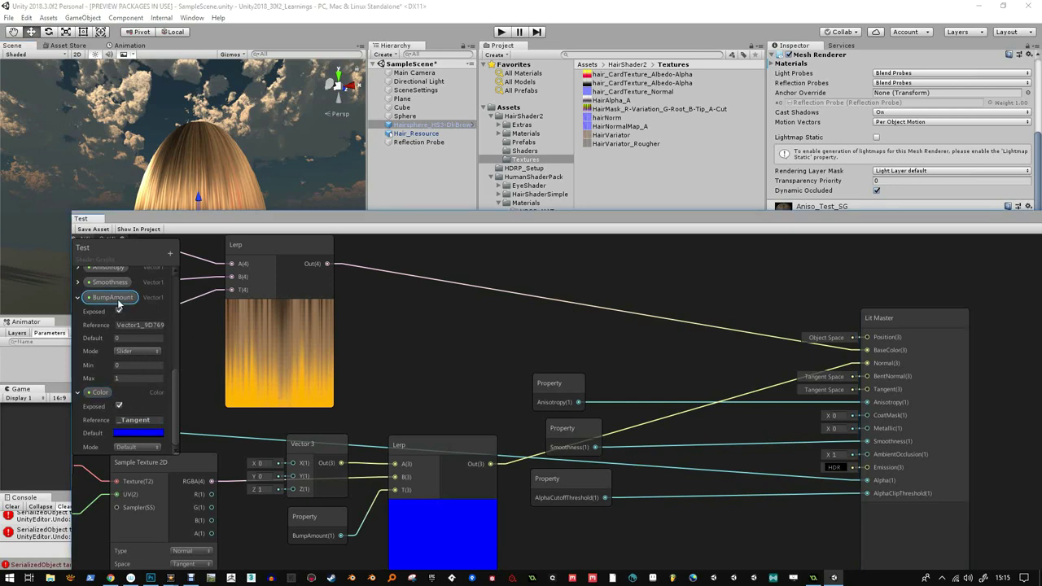
pyautogui.click(104, 393)
pyautogui.doubleClick(95, 394)
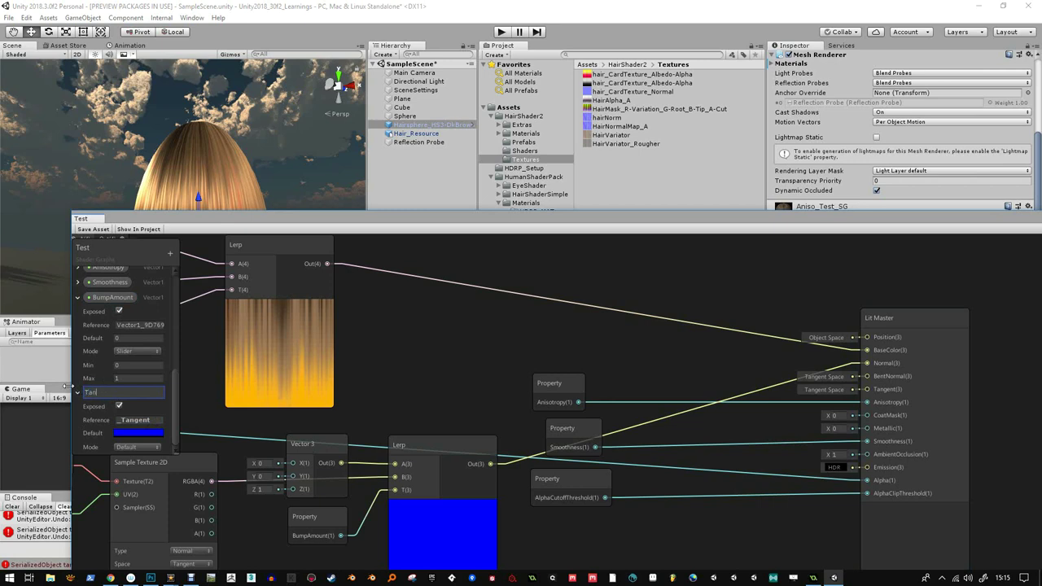
pyautogui.press('Return')
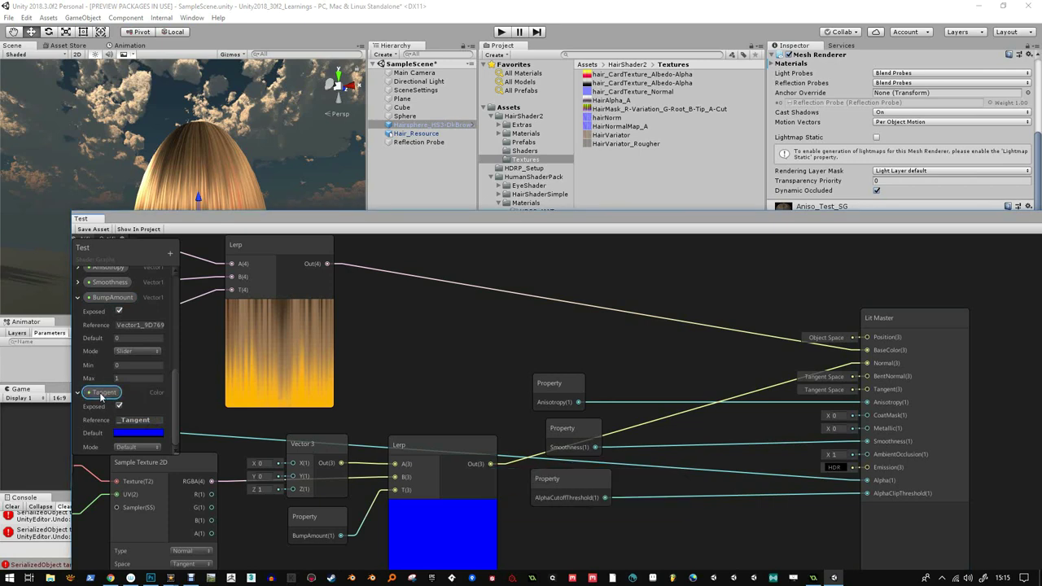
pyautogui.moveTo(684, 370); pyautogui.dragTo(866, 392)
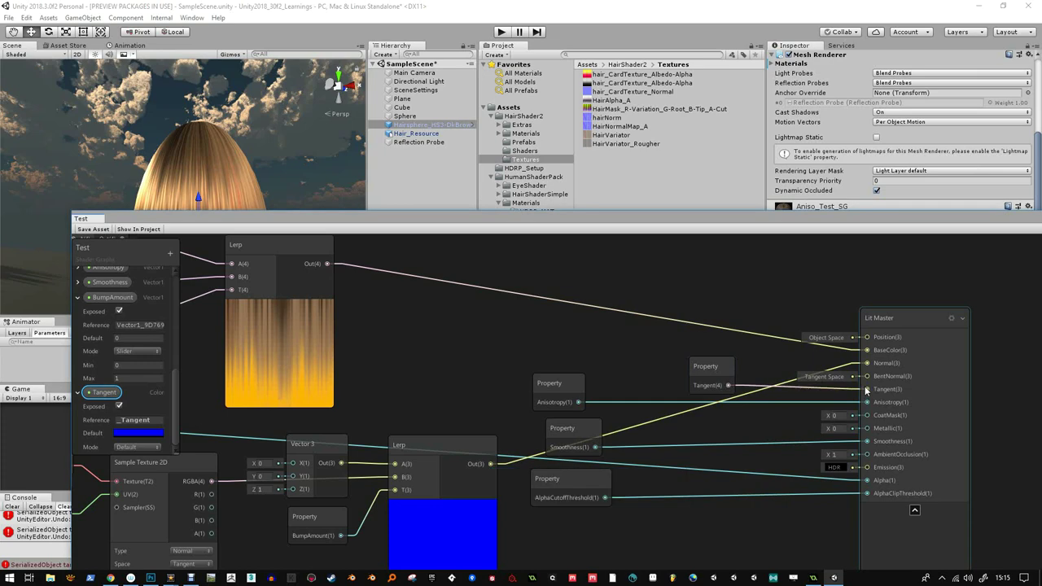
pyautogui.moveTo(281, 227); pyautogui.dragTo(600, 286)
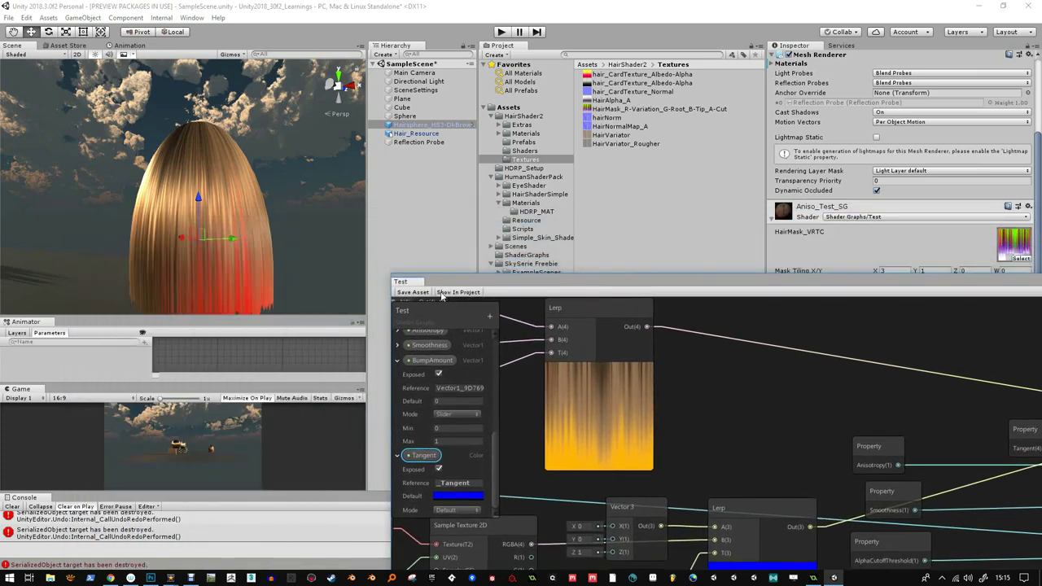
# - Save the shader, then set the material's Tangent colour to an orange-red hue
pyautogui.click(412, 291)
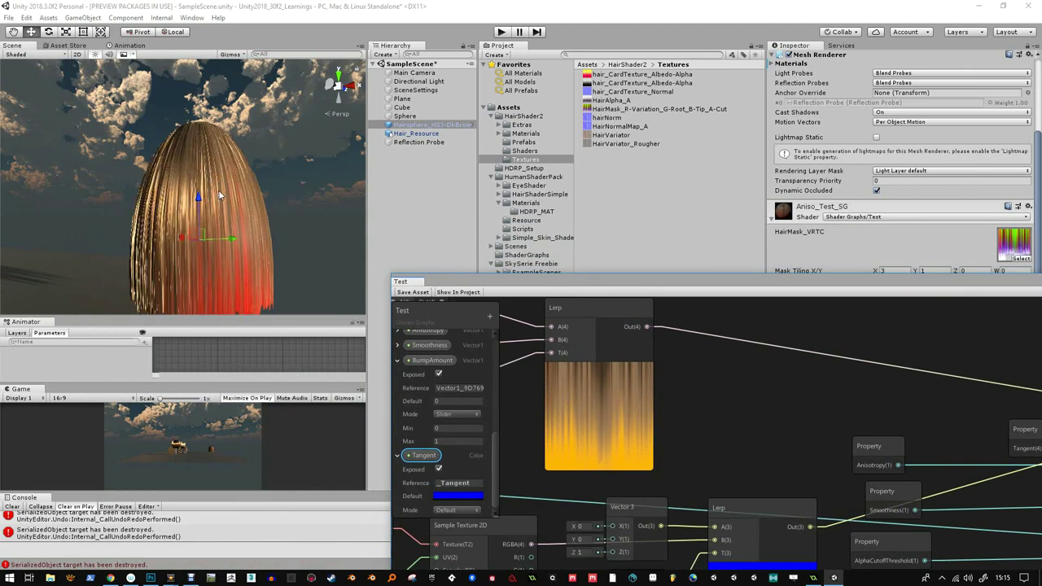
pyautogui.moveTo(836, 282); pyautogui.dragTo(641, 513)
pyautogui.click(1010, 424)
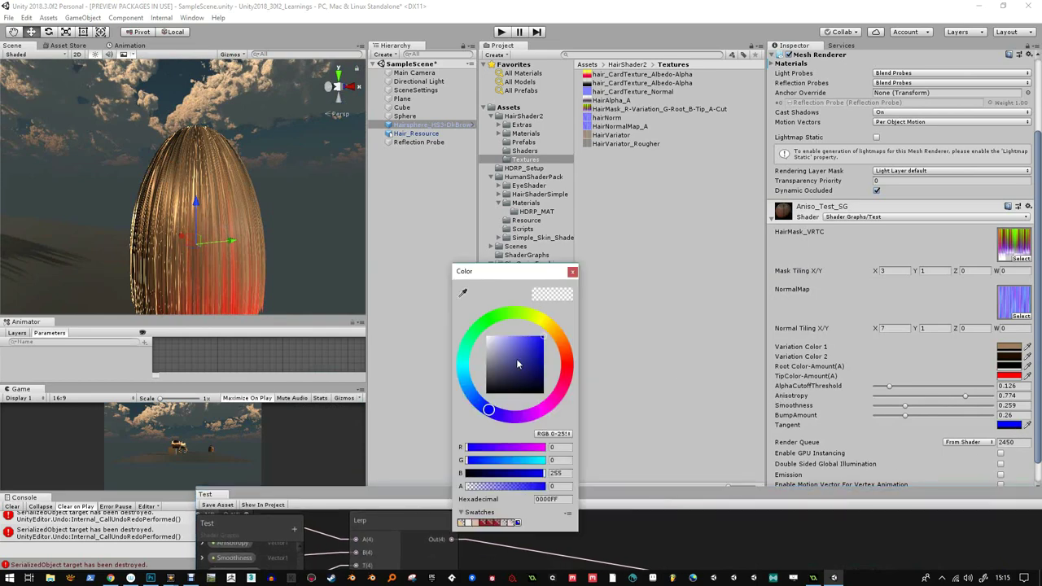
pyautogui.moveTo(537, 364)
pyautogui.mouseDown()
pyautogui.moveTo(544, 399)
pyautogui.moveTo(515, 402)
pyautogui.moveTo(537, 367)
pyautogui.moveTo(513, 352)
pyautogui.moveTo(529, 379)
pyautogui.moveTo(507, 363)
pyautogui.mouseUp()
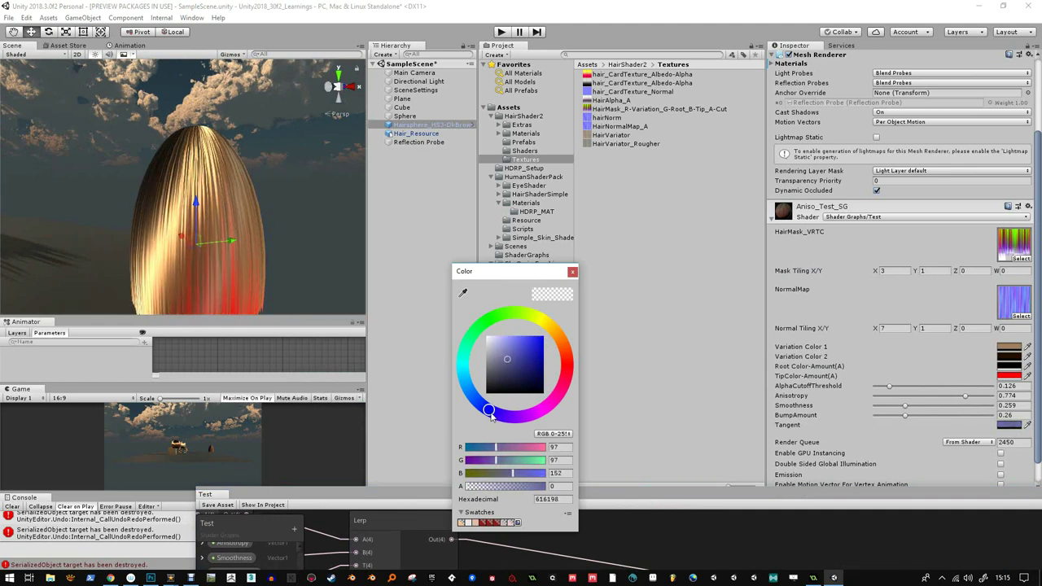
pyautogui.moveTo(490, 412)
pyautogui.mouseDown()
pyautogui.moveTo(560, 396)
pyautogui.moveTo(572, 362)
pyautogui.moveTo(503, 320)
pyautogui.moveTo(462, 370)
pyautogui.moveTo(554, 325)
pyautogui.moveTo(573, 348)
pyautogui.moveTo(529, 347)
pyautogui.moveTo(564, 337)
pyautogui.moveTo(566, 355)
pyautogui.mouseUp()
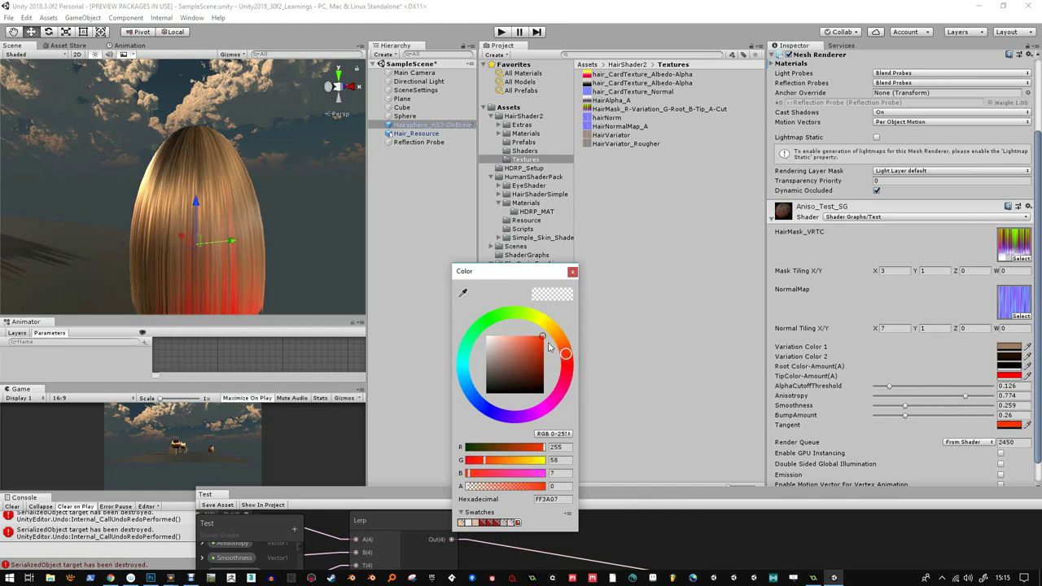
pyautogui.moveTo(564, 358)
pyautogui.mouseDown()
pyautogui.moveTo(488, 320)
pyautogui.moveTo(567, 359)
pyautogui.moveTo(564, 349)
pyautogui.mouseUp()
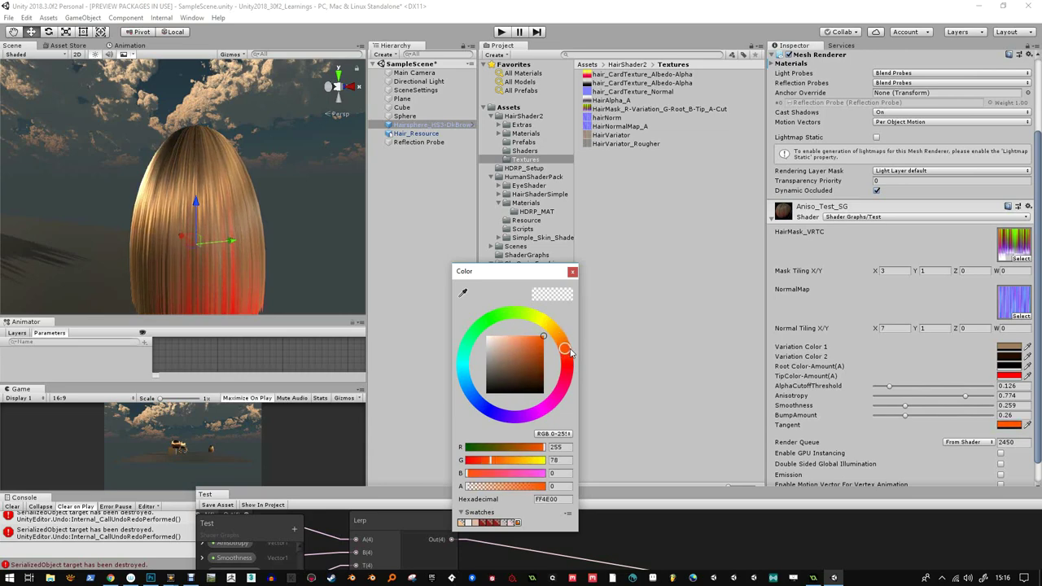
pyautogui.click(322, 252)
# - Lower BumpAmount to 0.255, fine-tune the Tangent hue, and raise the graph window
pyautogui.keyDown('alt'); pyautogui.moveTo(211, 213); pyautogui.dragTo(212, 238); pyautogui.keyUp('alt')
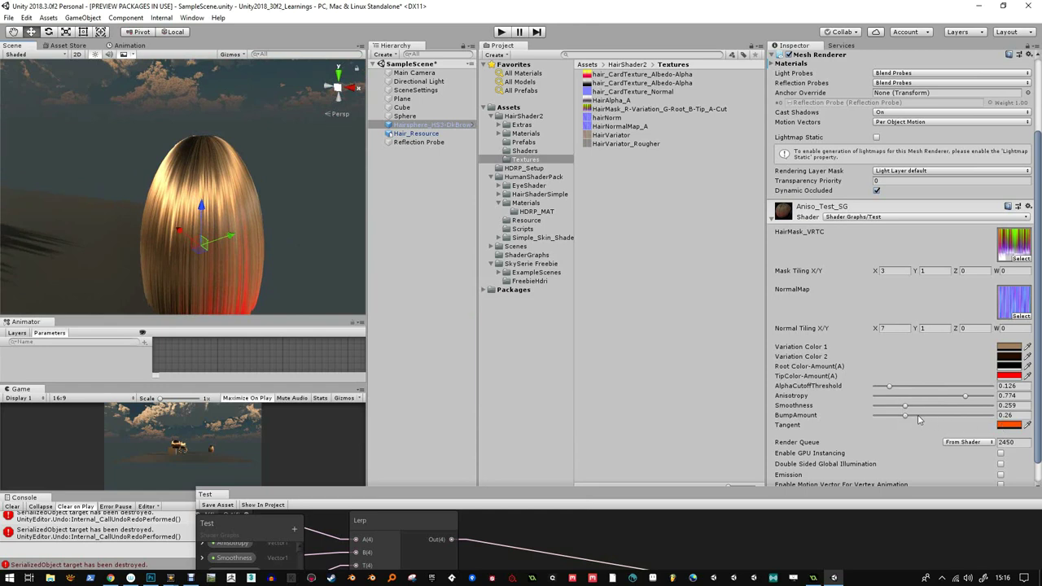
pyautogui.moveTo(905, 416); pyautogui.dragTo(906, 416)
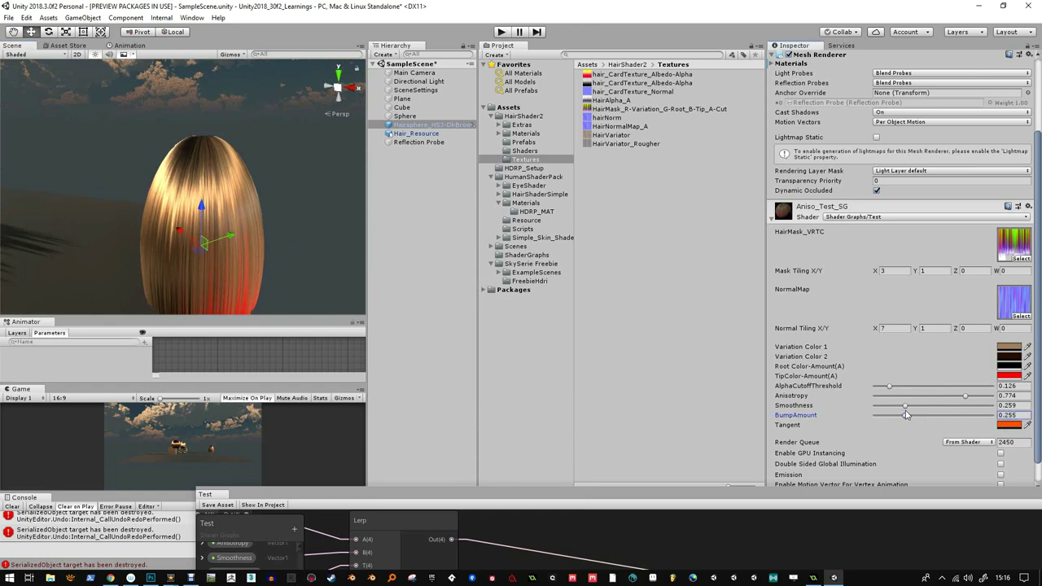
pyautogui.click(1007, 425)
pyautogui.moveTo(564, 350)
pyautogui.mouseDown()
pyautogui.moveTo(552, 324)
pyautogui.moveTo(500, 310)
pyautogui.moveTo(473, 332)
pyautogui.moveTo(588, 319)
pyautogui.moveTo(555, 405)
pyautogui.moveTo(558, 351)
pyautogui.mouseUp()
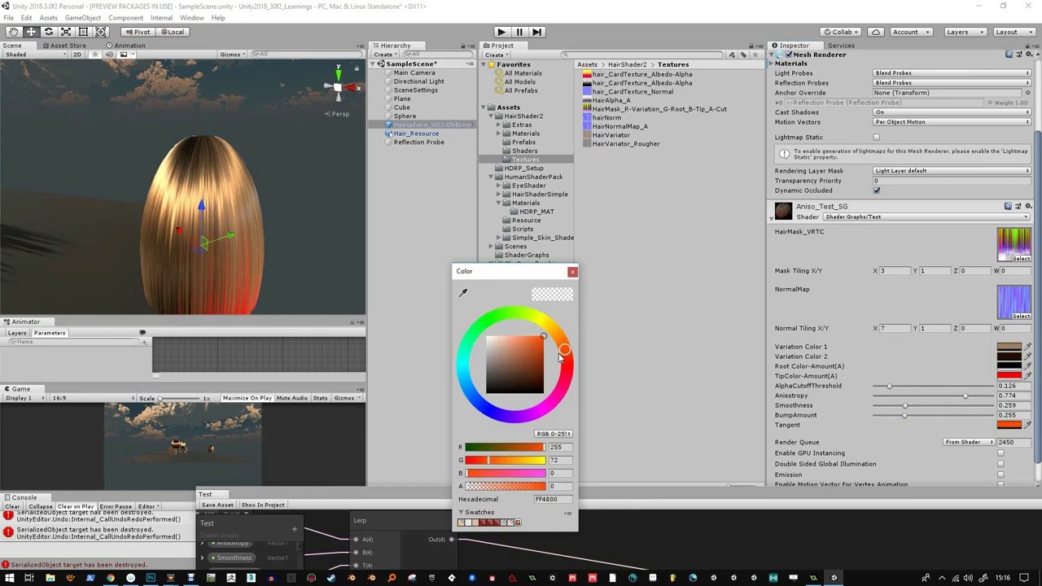
pyautogui.rightClick(184, 207)
pyautogui.moveTo(224, 268)
pyautogui.keyDown('alt'); pyautogui.mouseDown()
pyautogui.moveTo(225, 281)
pyautogui.moveTo(216, 250)
pyautogui.mouseUp(); pyautogui.keyUp('alt')
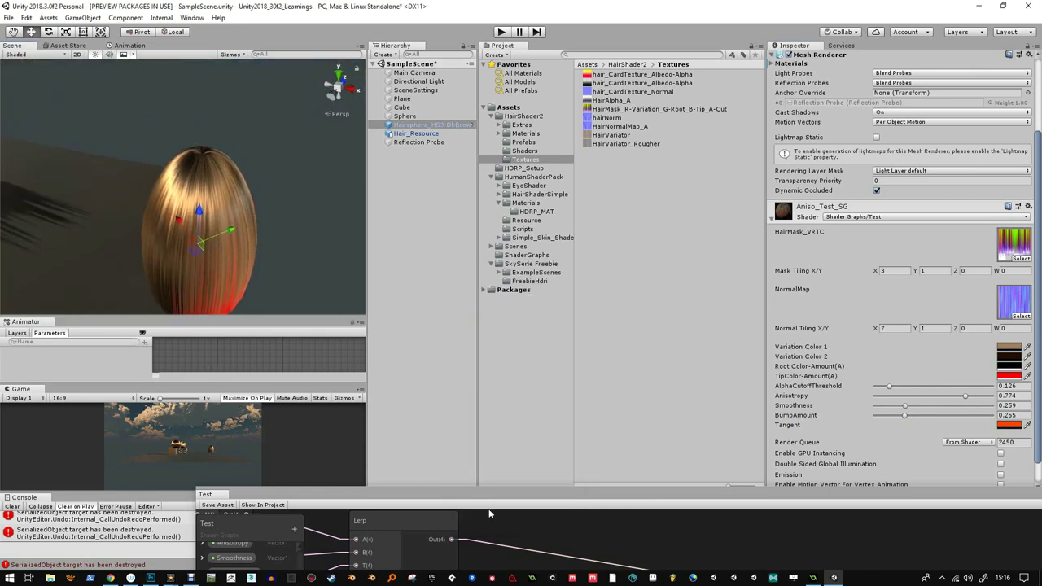
pyautogui.moveTo(491, 498); pyautogui.dragTo(451, 239)
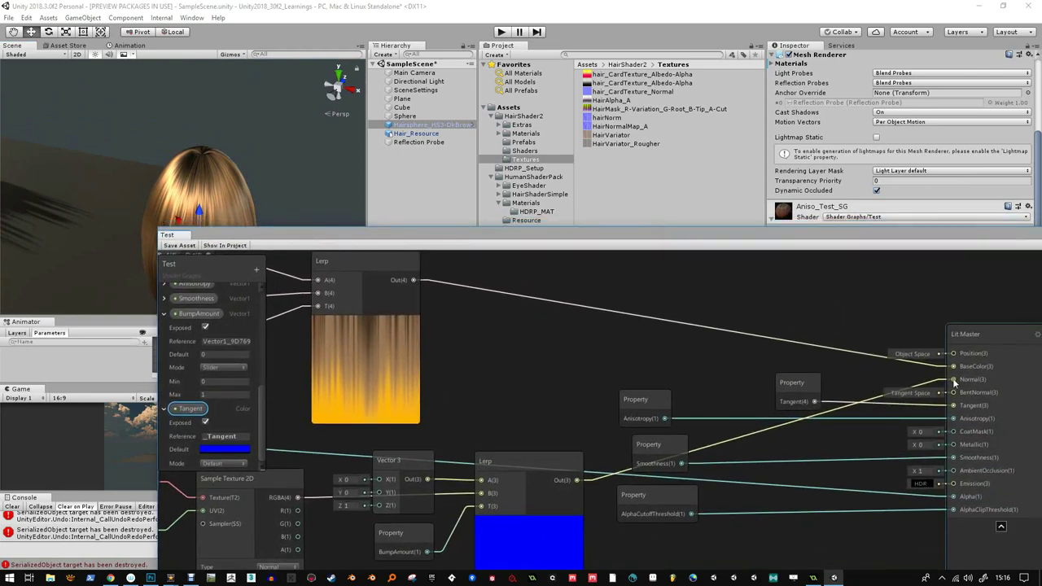
# - Make the material's Tangent colour pure red (FF0000) by removing its green
pyautogui.press('space')
pyautogui.press('Escape')
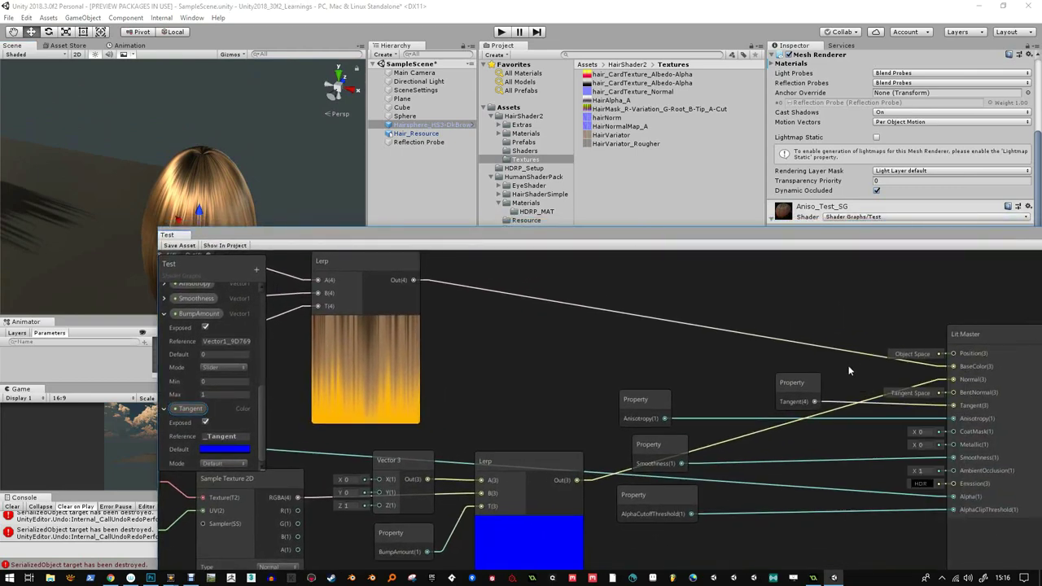
pyautogui.moveTo(817, 246); pyautogui.dragTo(795, 502)
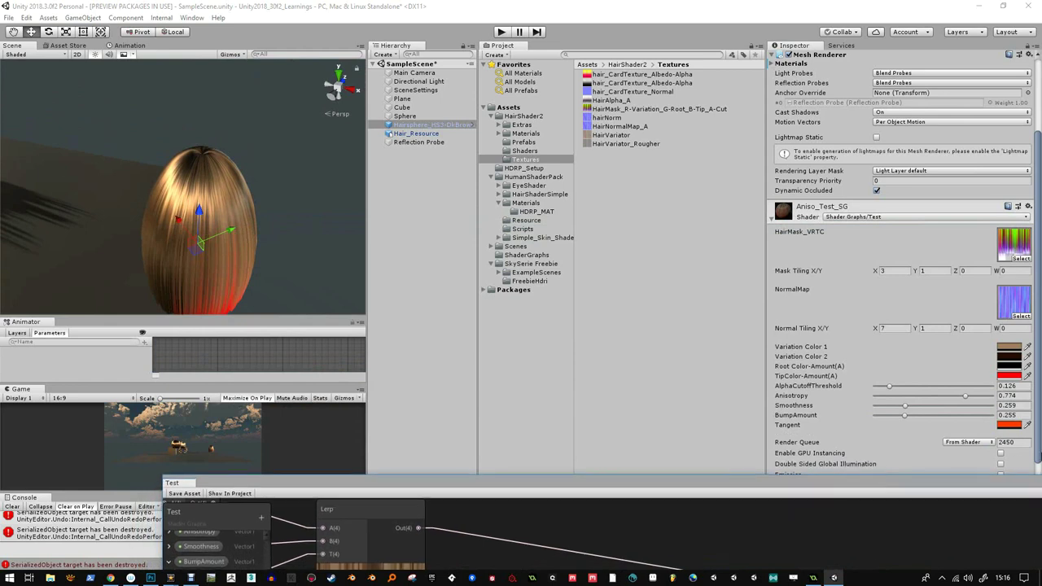
pyautogui.click(1012, 427)
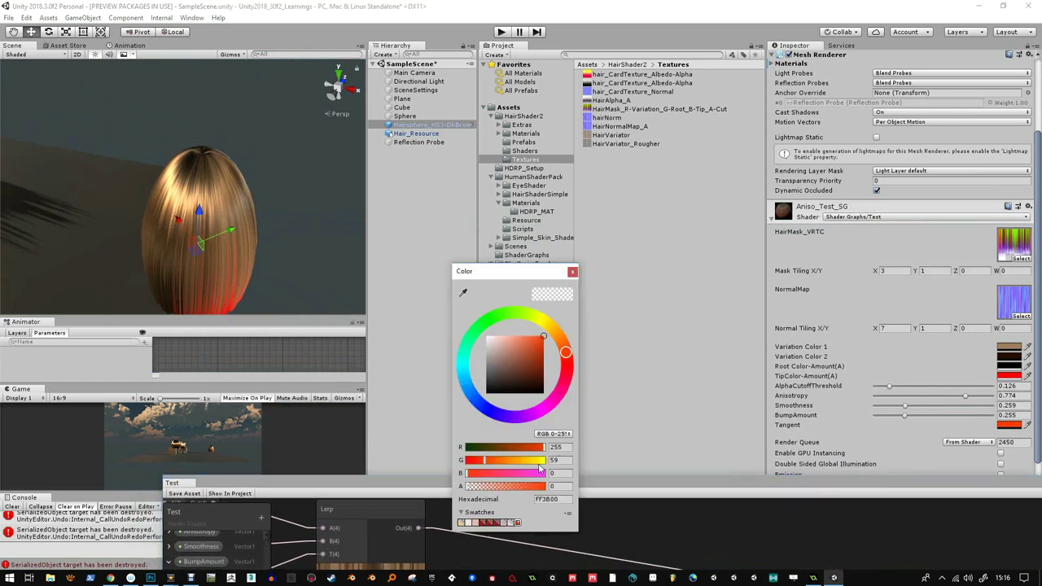
pyautogui.moveTo(482, 461); pyautogui.dragTo(458, 463)
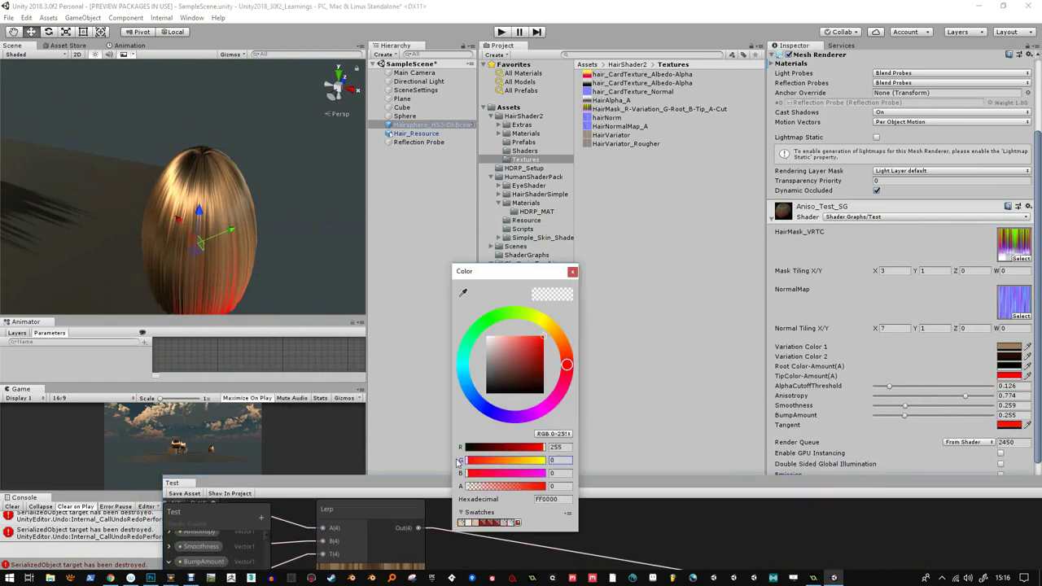
pyautogui.click(572, 271)
# - Change the blackboard Tangent default from blue to red and save the graph
pyautogui.moveTo(695, 488); pyautogui.dragTo(836, 221)
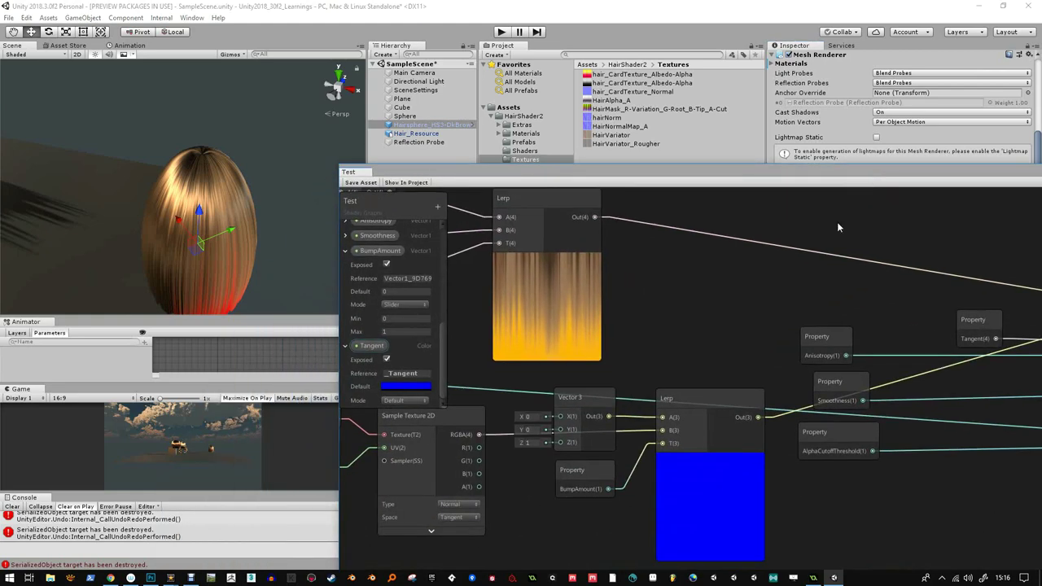
pyautogui.click(398, 387)
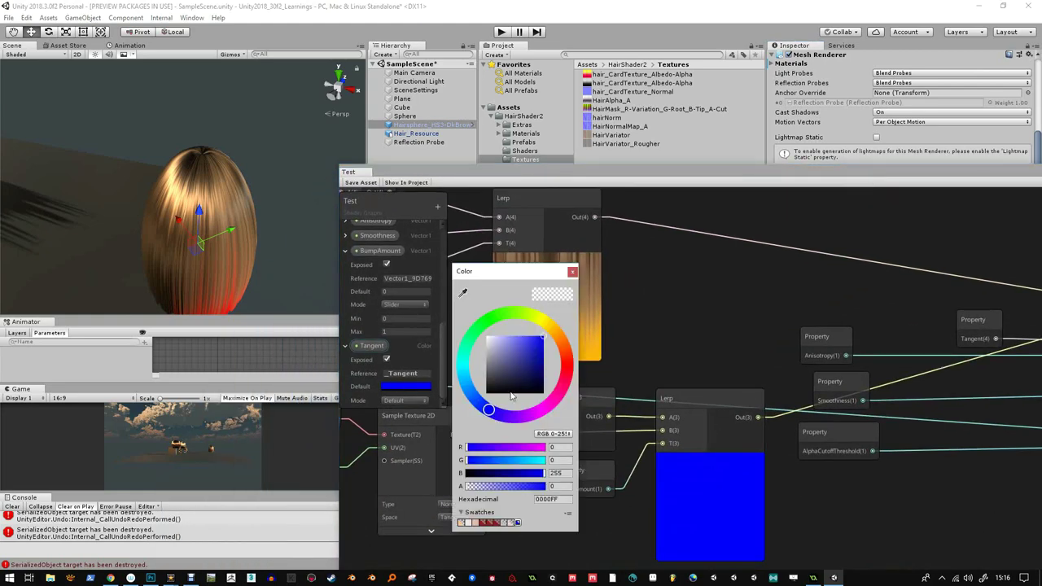
pyautogui.click(567, 364)
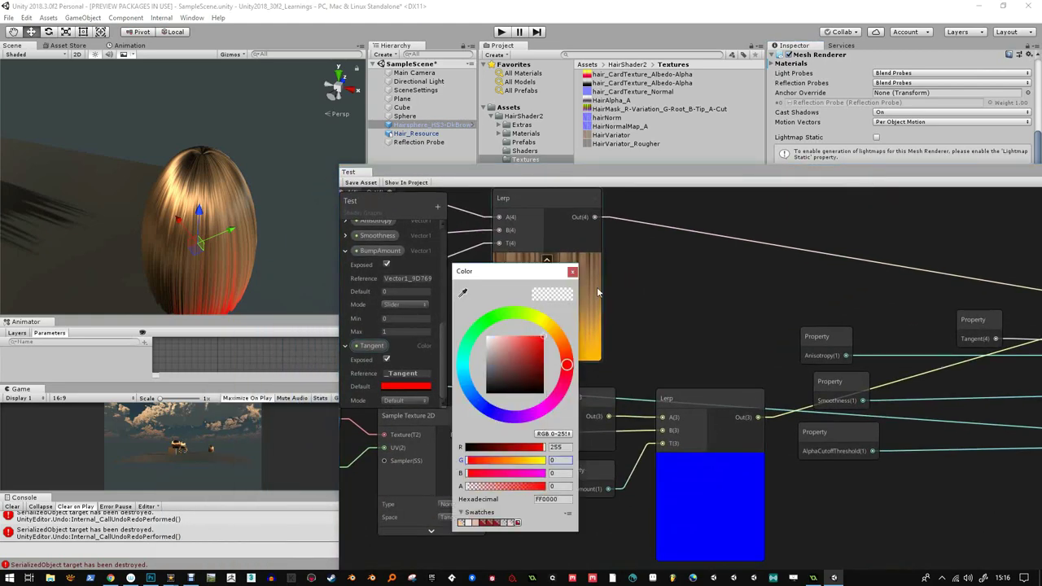
pyautogui.click(573, 271)
pyautogui.click(363, 184)
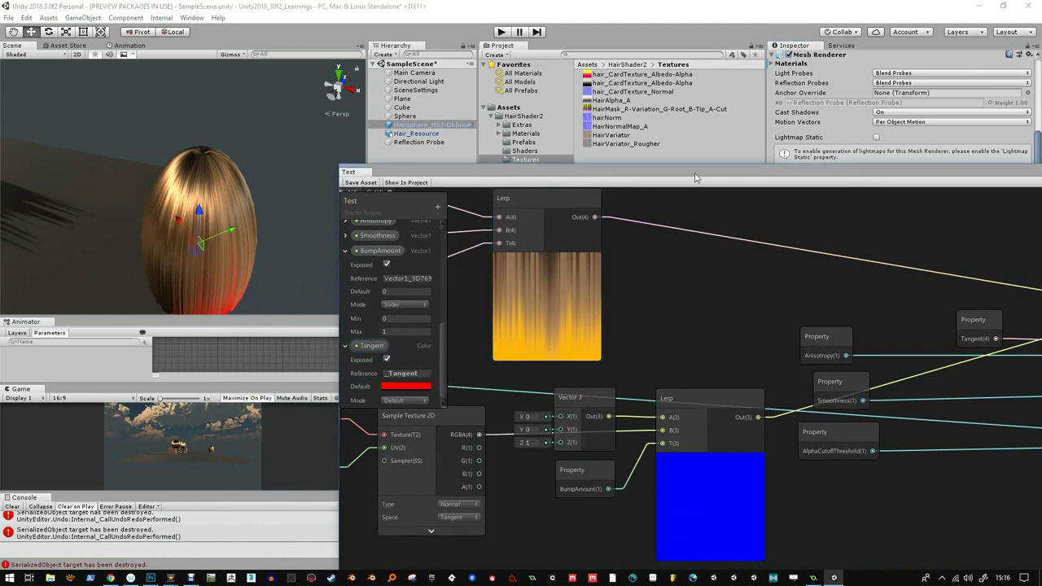
pyautogui.scroll(-4, 799, 290)
pyautogui.scroll(3, 921, 320)
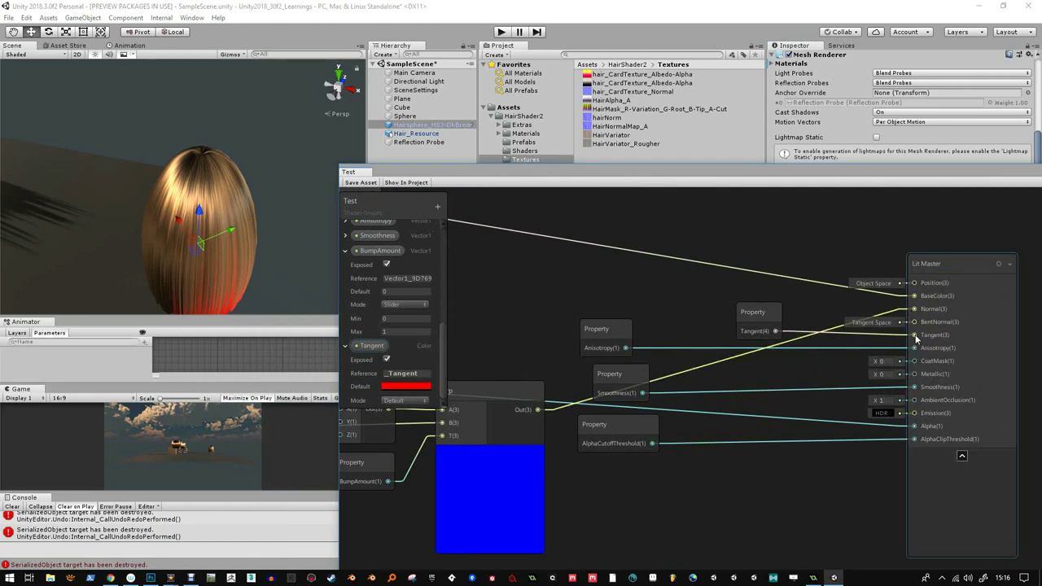
# - Delete the wire from the Tangent property into Lit Master's Tangent input
pyautogui.click(907, 335)
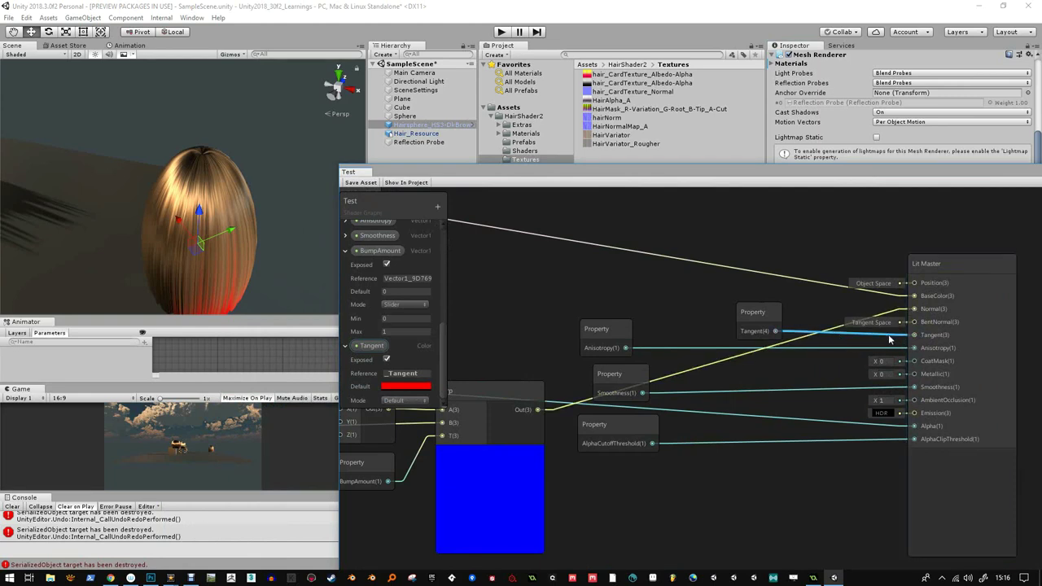
pyautogui.moveTo(771, 323); pyautogui.dragTo(756, 315)
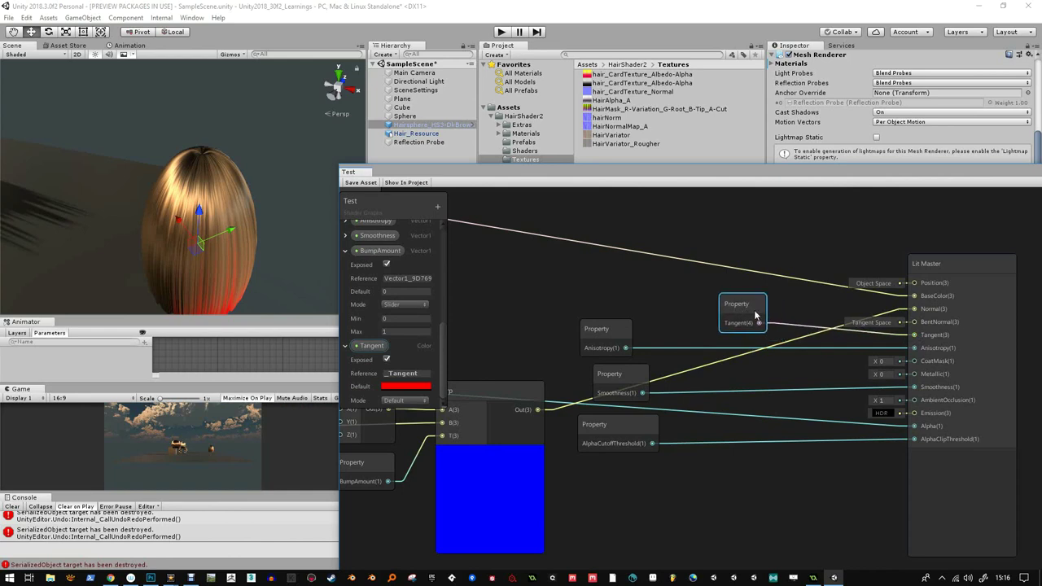
pyautogui.click(850, 332)
pyautogui.press('Delete')
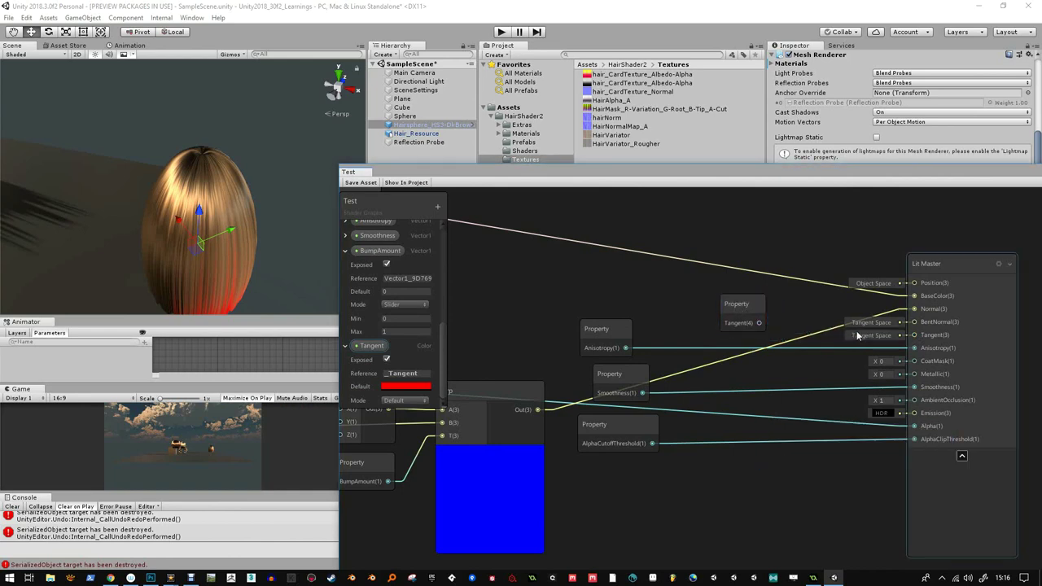
pyautogui.click(209, 196)
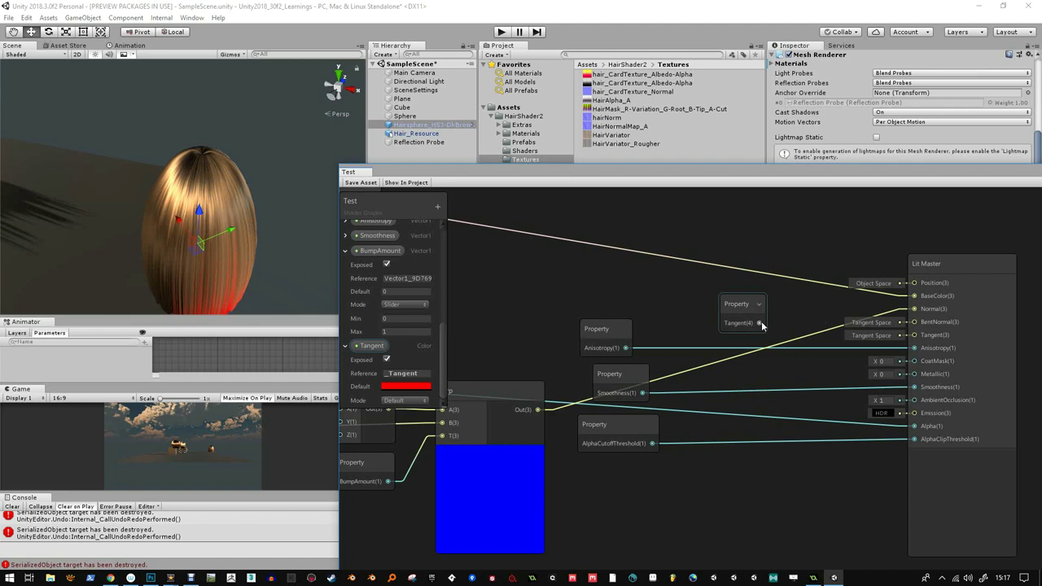
pyautogui.moveTo(741, 319); pyautogui.dragTo(714, 323)
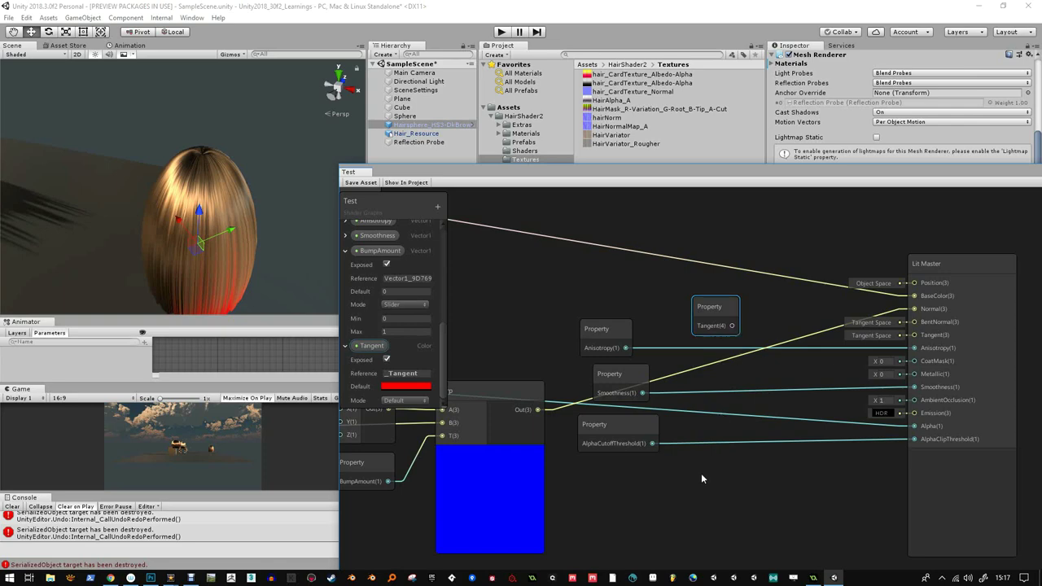
# - Pan around the graph and delete the Tangent property node
pyautogui.moveTo(703, 470); pyautogui.dragTo(790, 438, button='middle')
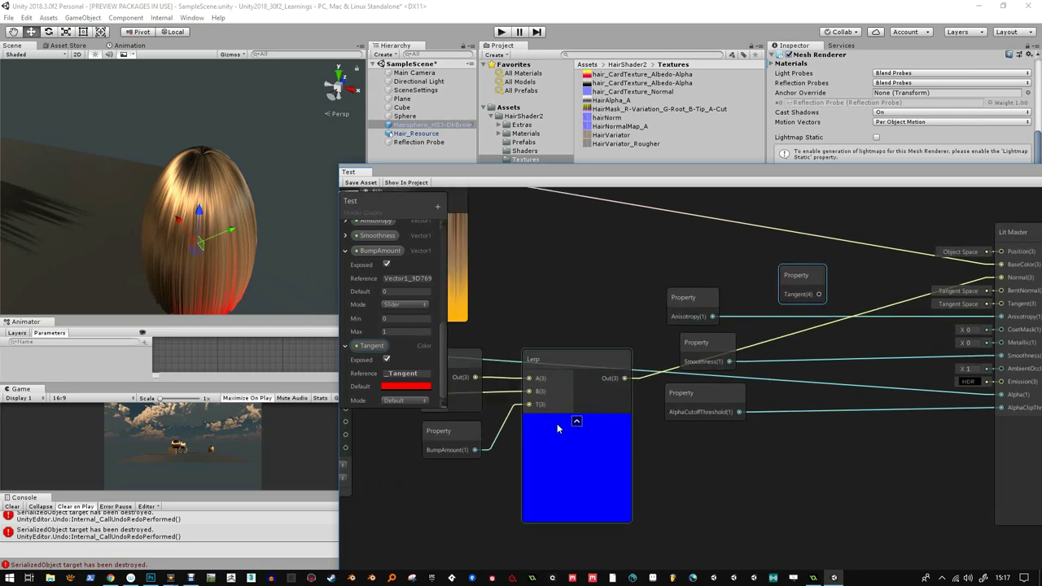
pyautogui.moveTo(555, 428); pyautogui.dragTo(812, 430, button='middle')
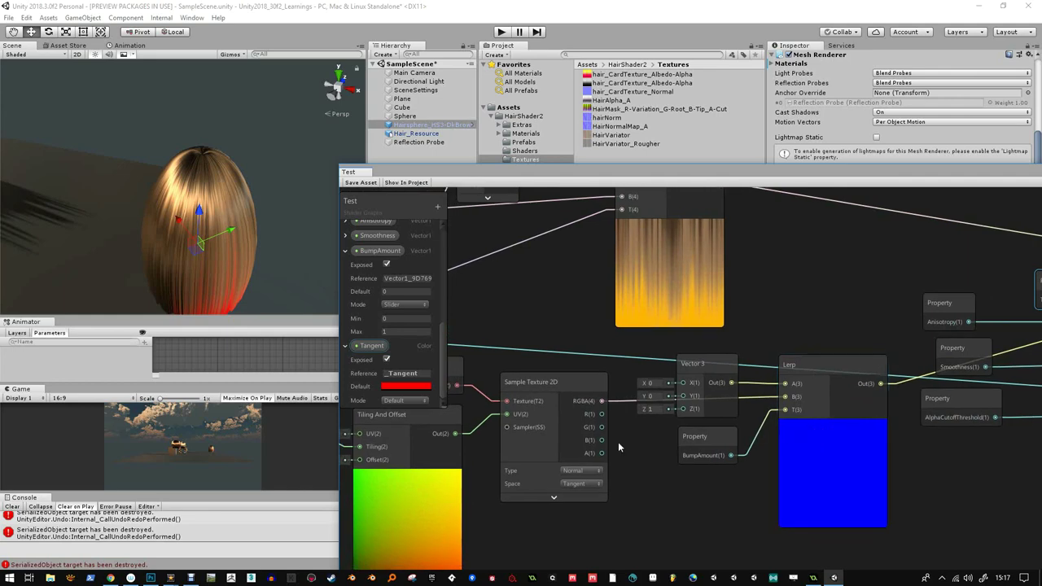
pyautogui.moveTo(868, 413); pyautogui.dragTo(624, 423, button='middle')
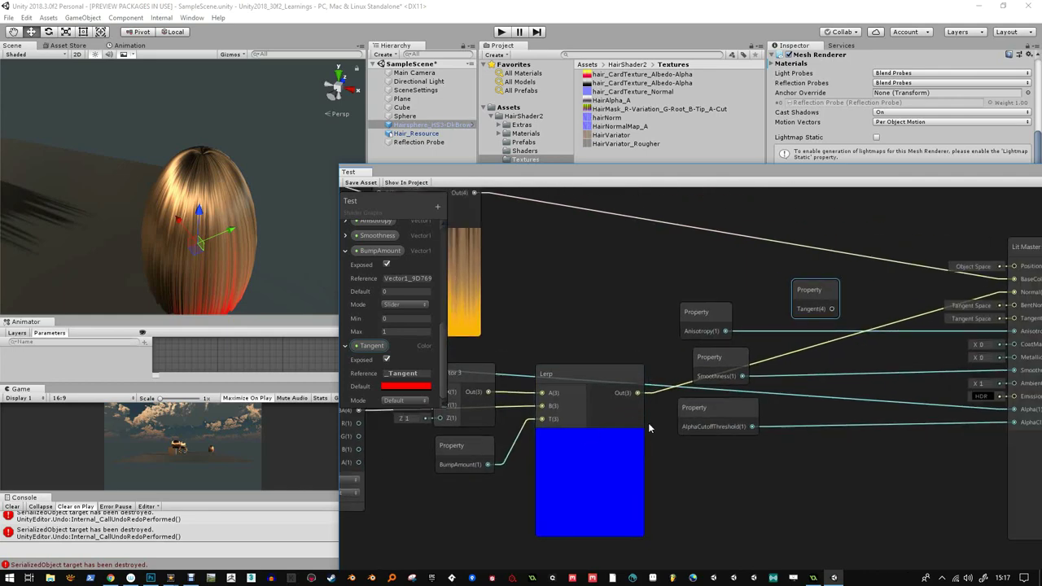
pyautogui.scroll(-1, 664, 405)
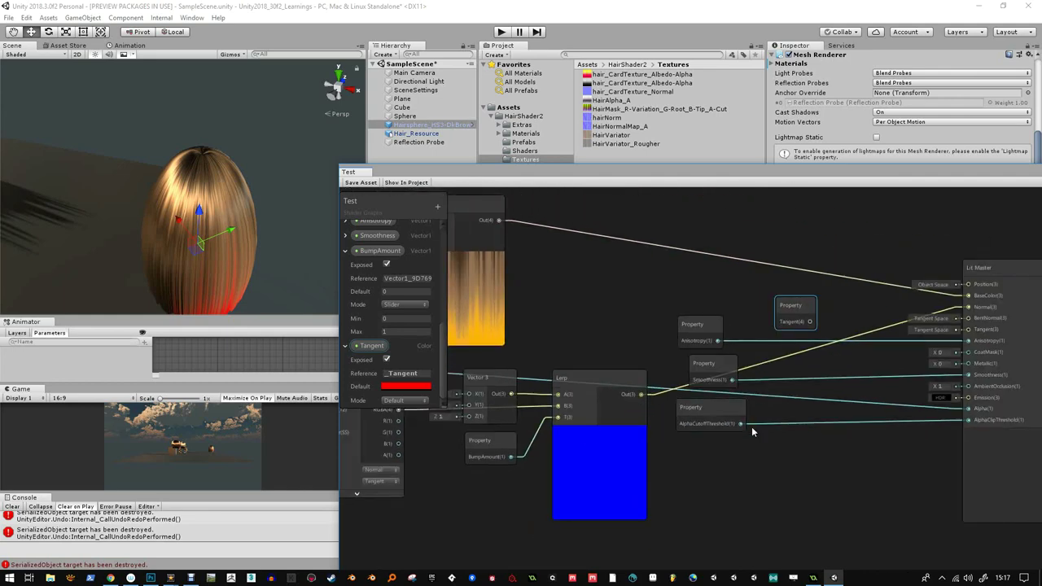
pyautogui.moveTo(751, 426); pyautogui.dragTo(635, 415, button='middle')
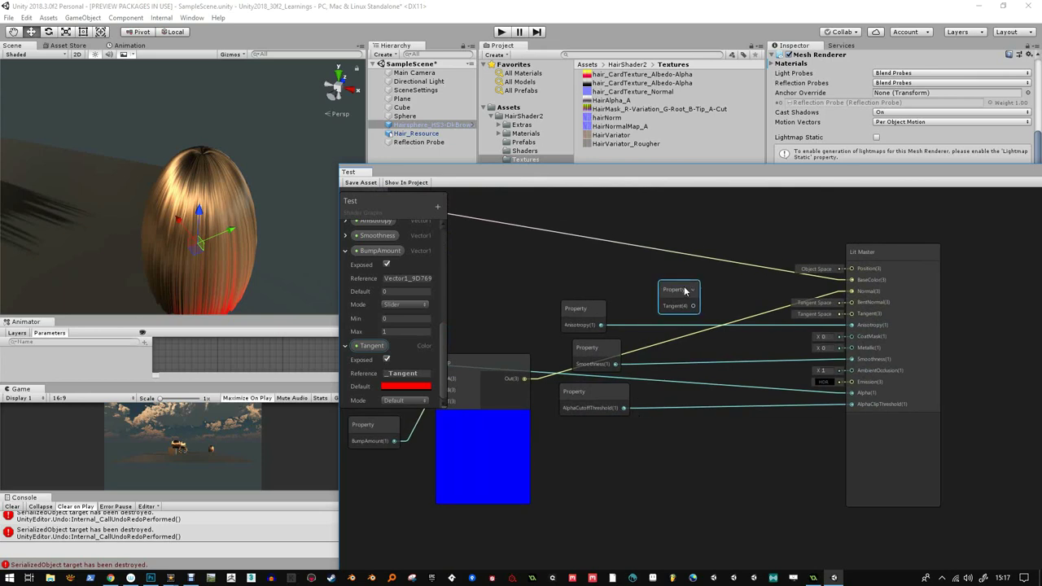
pyautogui.press('Delete')
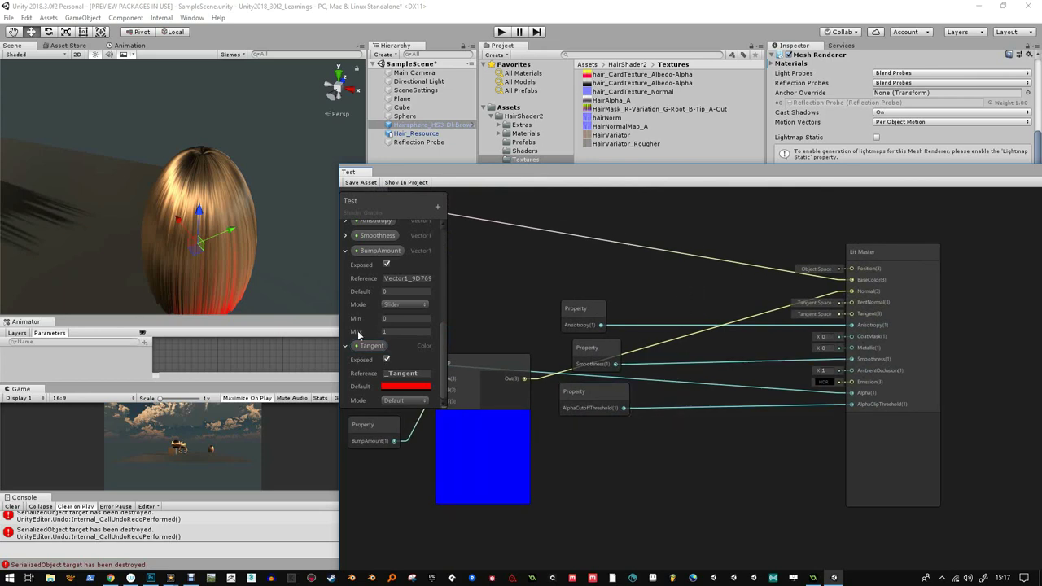
# - Turn the blackboard Tangent default colour black (000000) and select the blue Lerp node
pyautogui.click(394, 387)
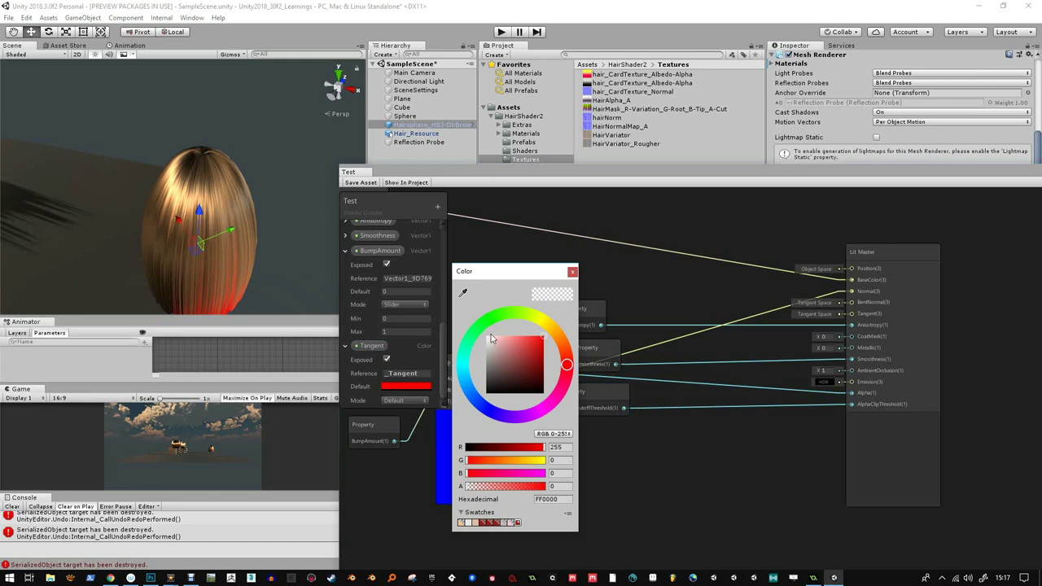
pyautogui.moveTo(491, 333); pyautogui.dragTo(487, 392)
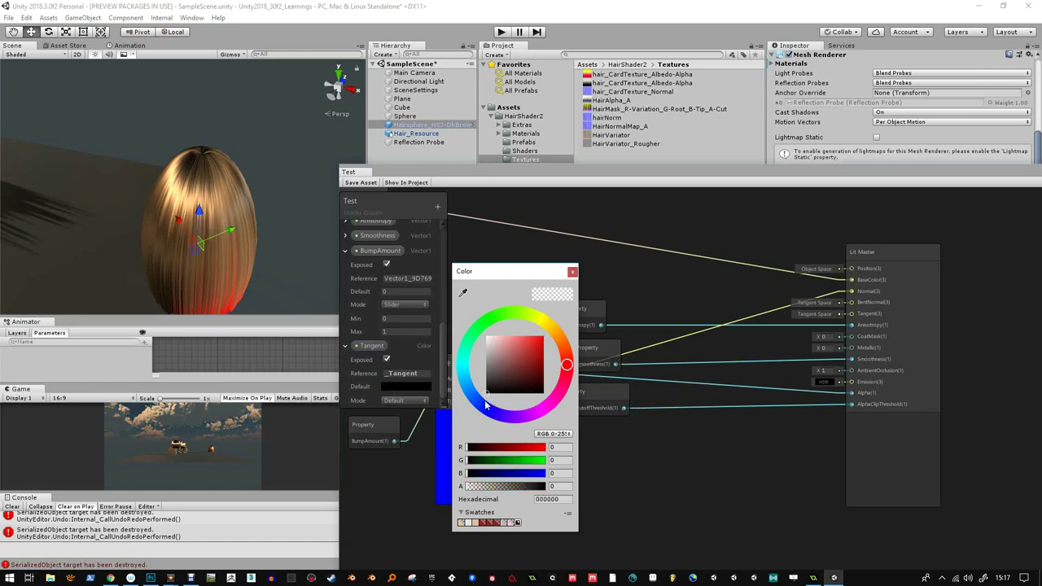
pyautogui.click(572, 273)
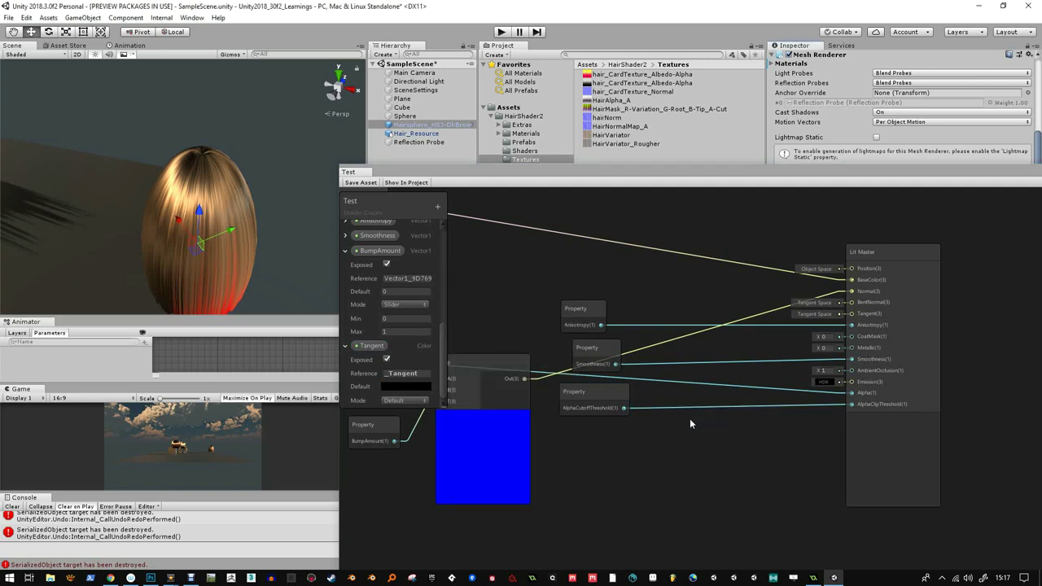
pyautogui.scroll(2, 669, 431)
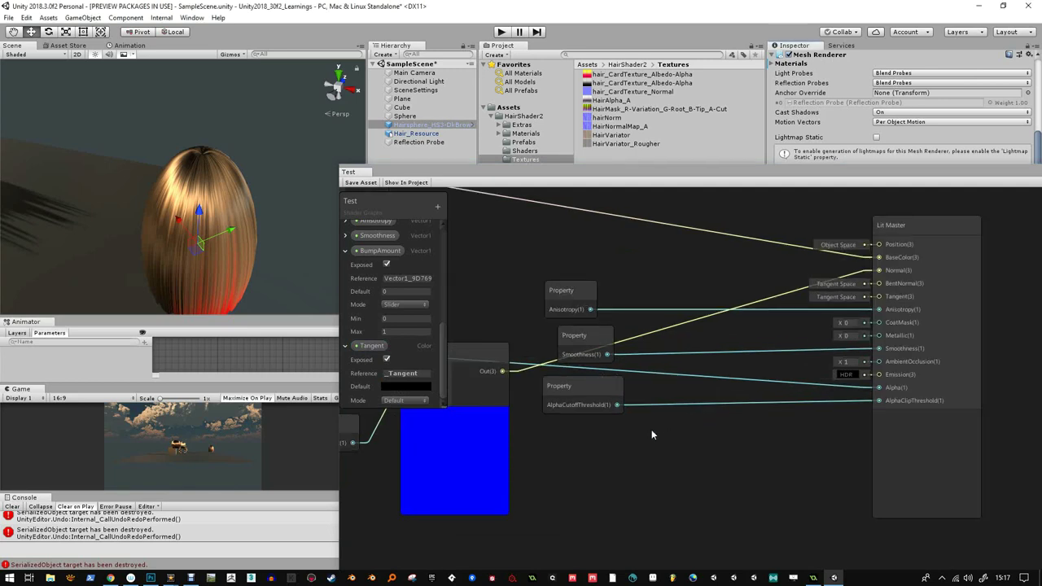
pyautogui.scroll(-2, 651, 428)
pyautogui.moveTo(649, 429); pyautogui.dragTo(705, 433, button='middle')
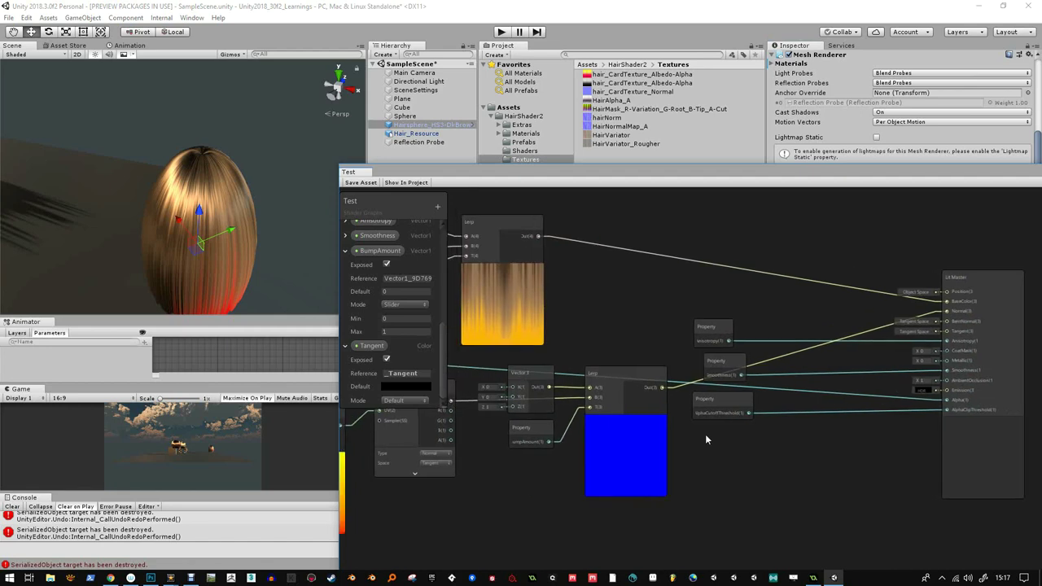
pyautogui.click(627, 377)
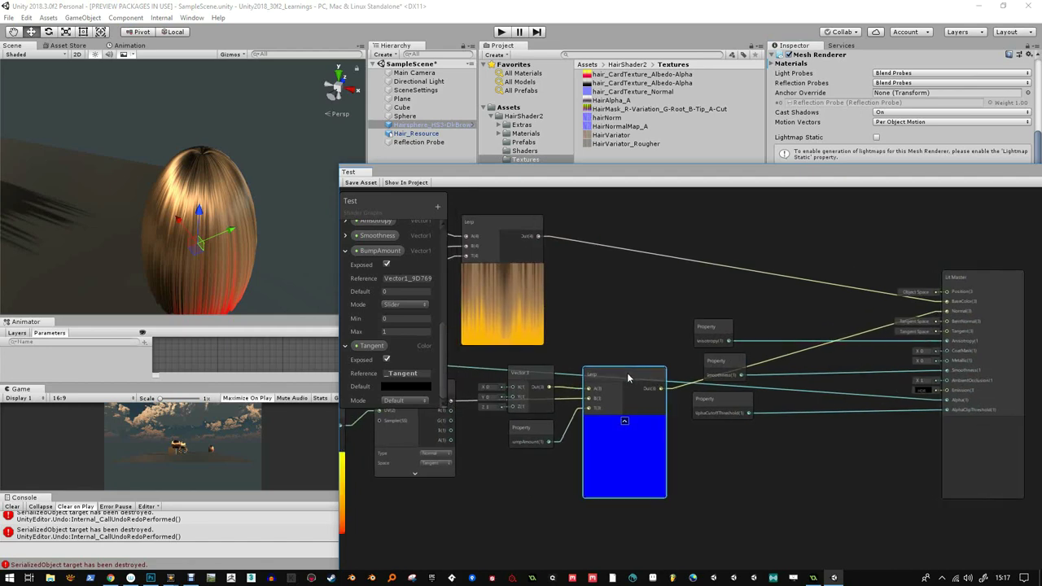
# - Add a Split node and wire the blue Lerp's output into its input
pyautogui.rightClick(794, 351)
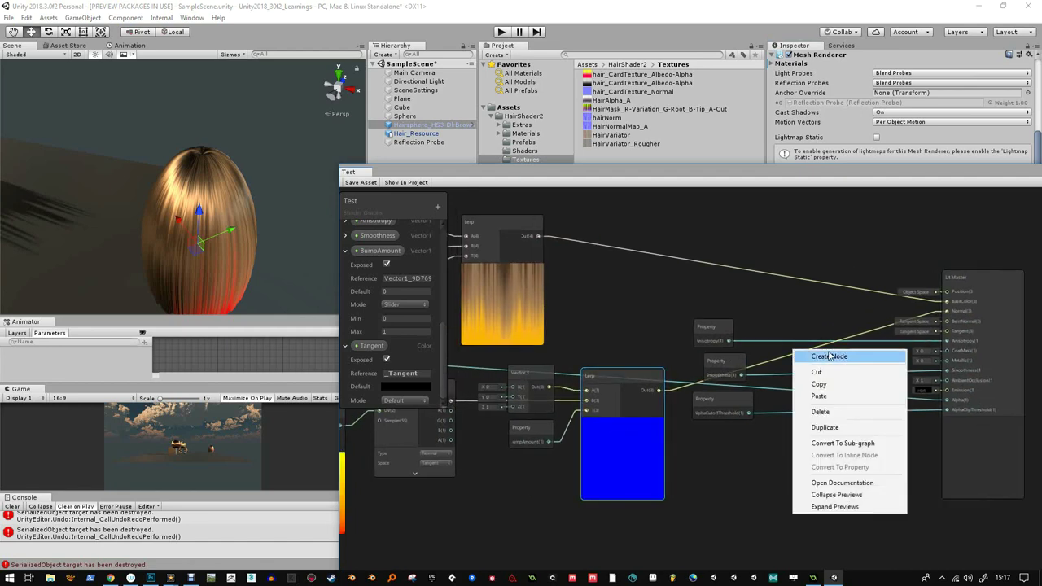
pyautogui.click(830, 356)
pyautogui.write('split')
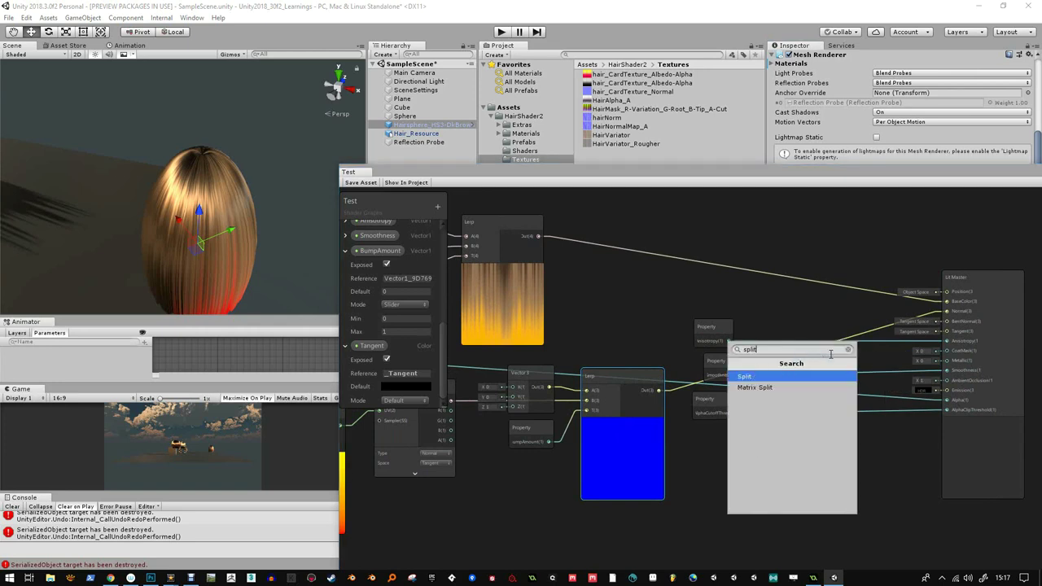
pyautogui.click(775, 380)
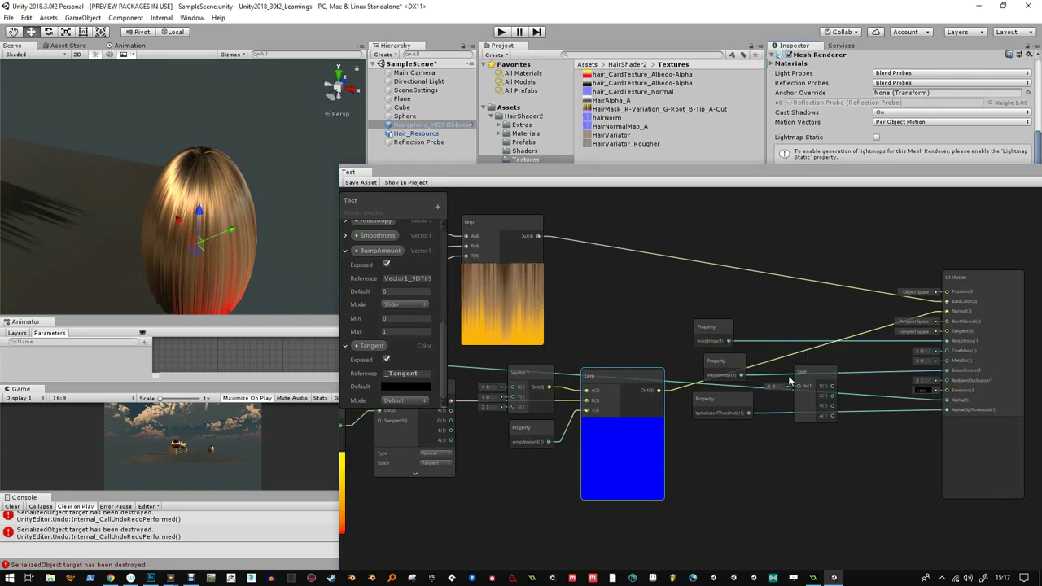
pyautogui.moveTo(656, 392); pyautogui.dragTo(769, 452)
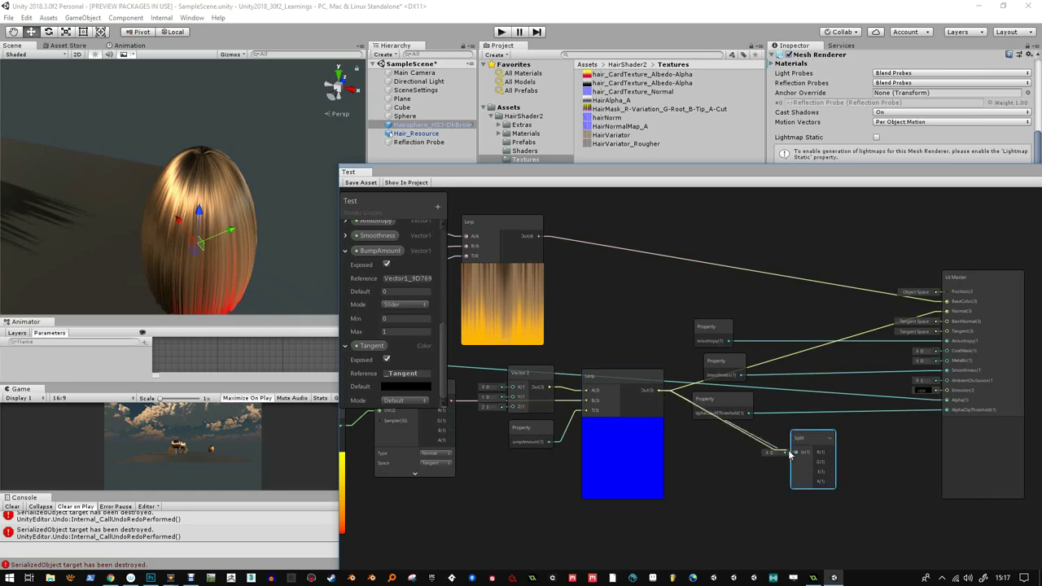
pyautogui.moveTo(967, 518); pyautogui.dragTo(871, 488, button='middle')
# - Add a Combine node and reposition the Split node beside it
pyautogui.rightClick(783, 467)
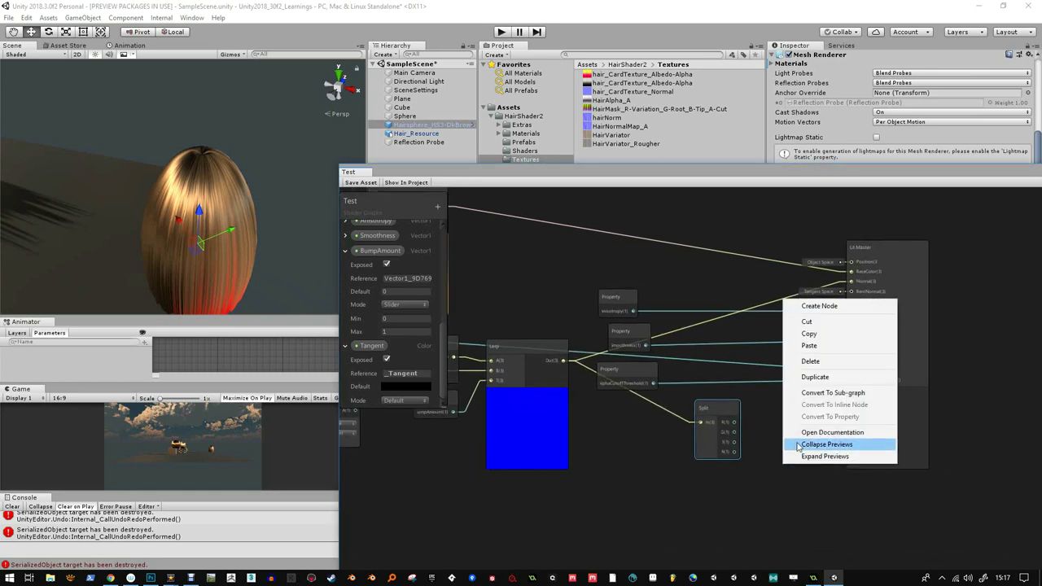
pyautogui.click(829, 307)
pyautogui.write('comb')
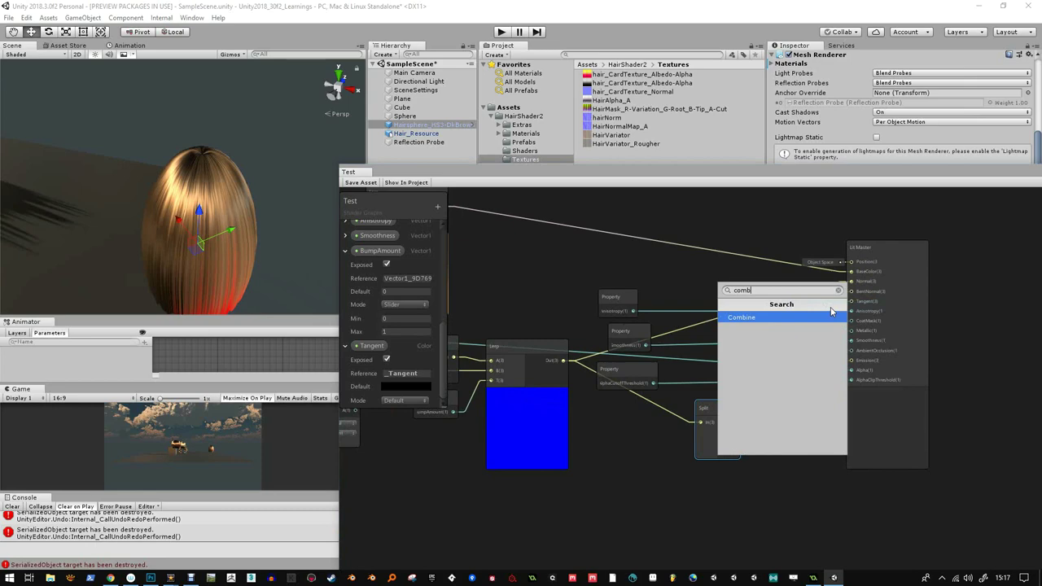
pyautogui.click(742, 318)
pyautogui.scroll(-1, 692, 419)
pyautogui.moveTo(692, 419); pyautogui.dragTo(654, 425)
pyautogui.scroll(3, 677, 440)
pyautogui.click(685, 427)
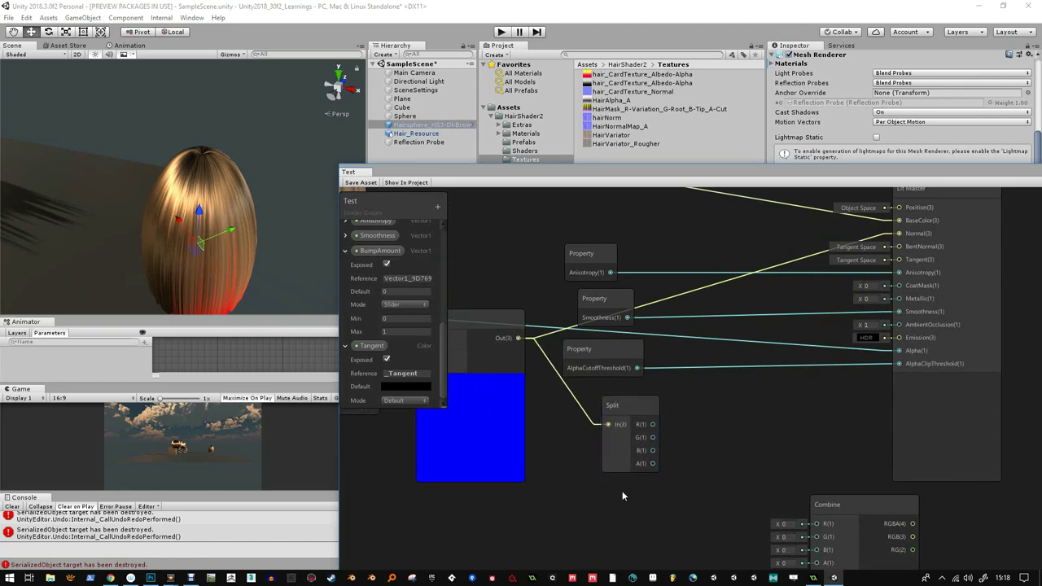
pyautogui.moveTo(447, 325); pyautogui.dragTo(443, 234)
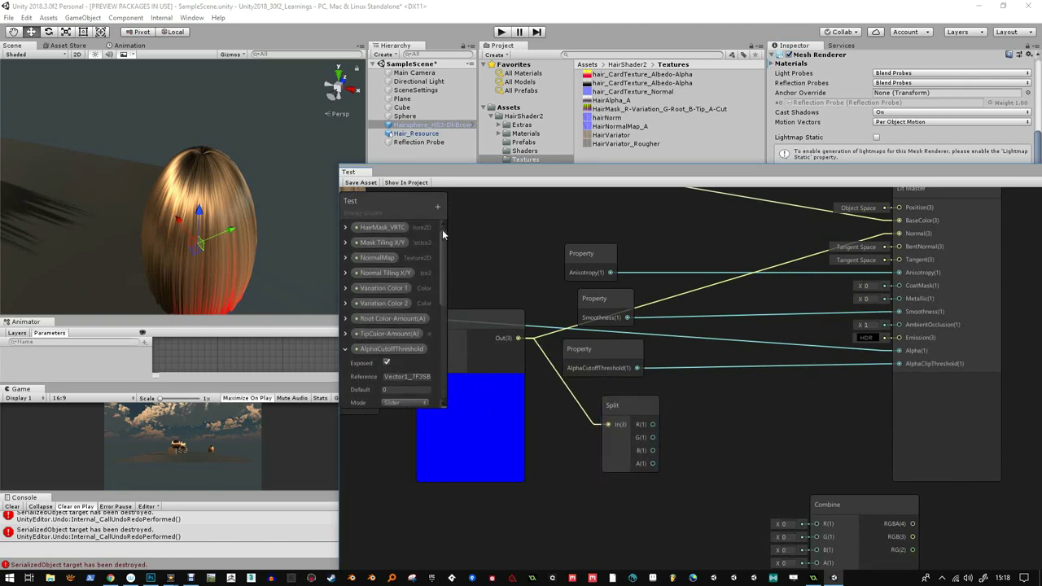
# - Add a Vector1 blackboard property named PushTangent in Slider mode
pyautogui.click(437, 208)
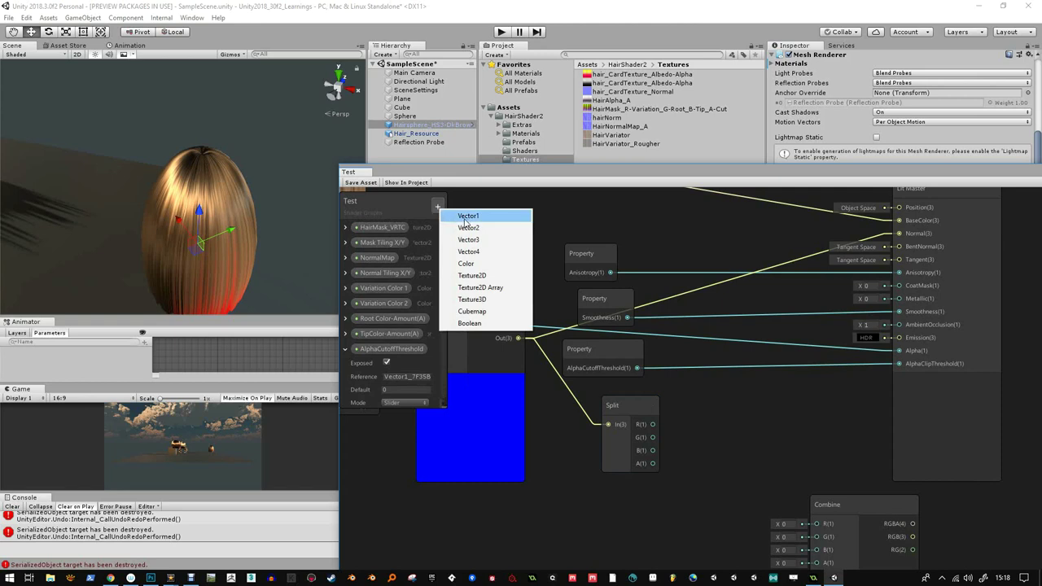
pyautogui.click(463, 215)
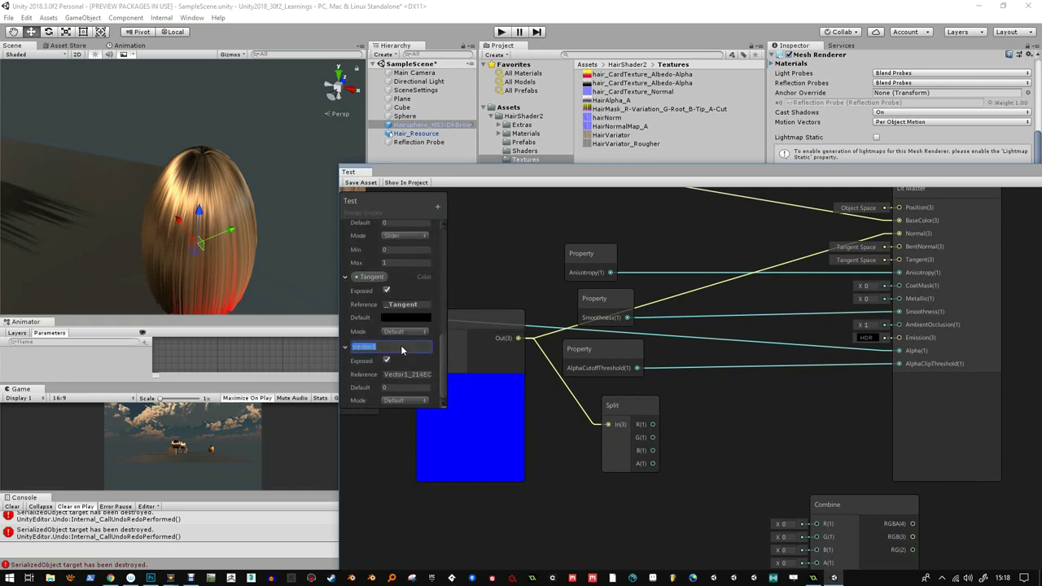
pyautogui.write('PushTangent')
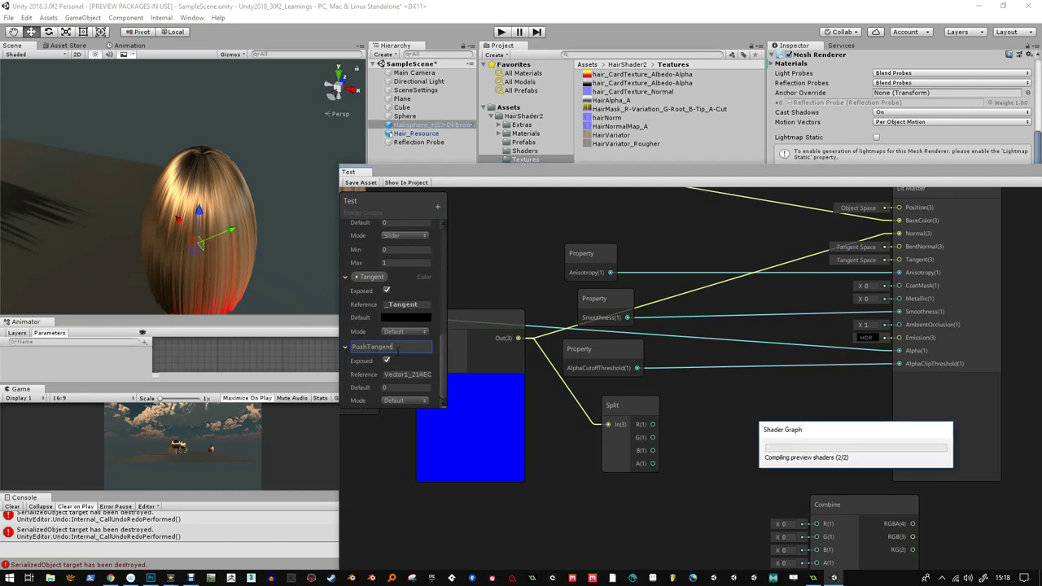
pyautogui.press('Return')
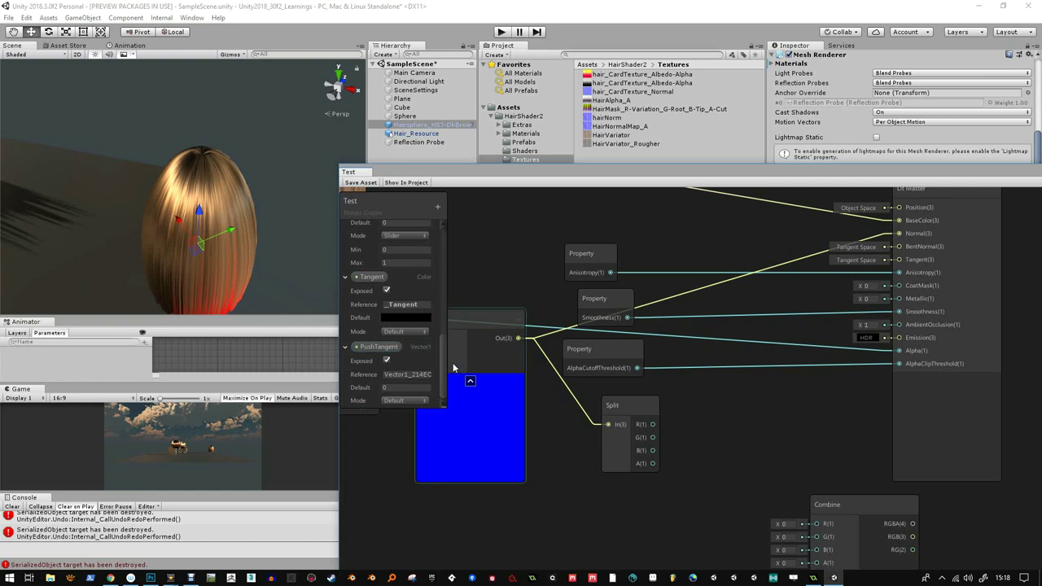
pyautogui.click(405, 399)
pyautogui.click(407, 424)
# - Set PushTangent's minimum to -1 and place it as a node in the graph
pyautogui.scroll(-1, 416, 362)
pyautogui.click(395, 388)
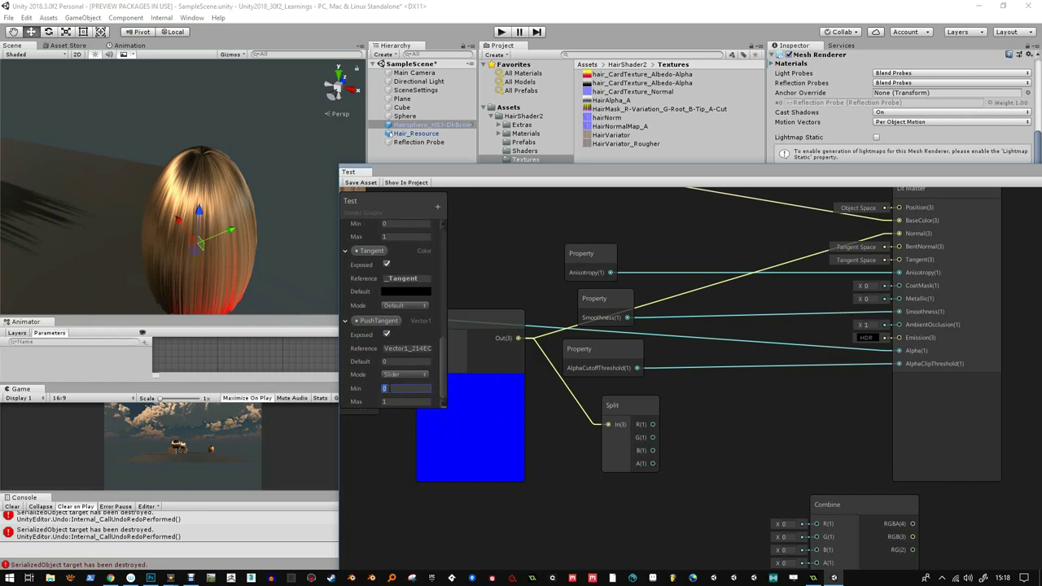
pyautogui.write('-10')
pyautogui.press('Return')
pyautogui.moveTo(713, 460); pyautogui.dragTo(687, 409, button='middle')
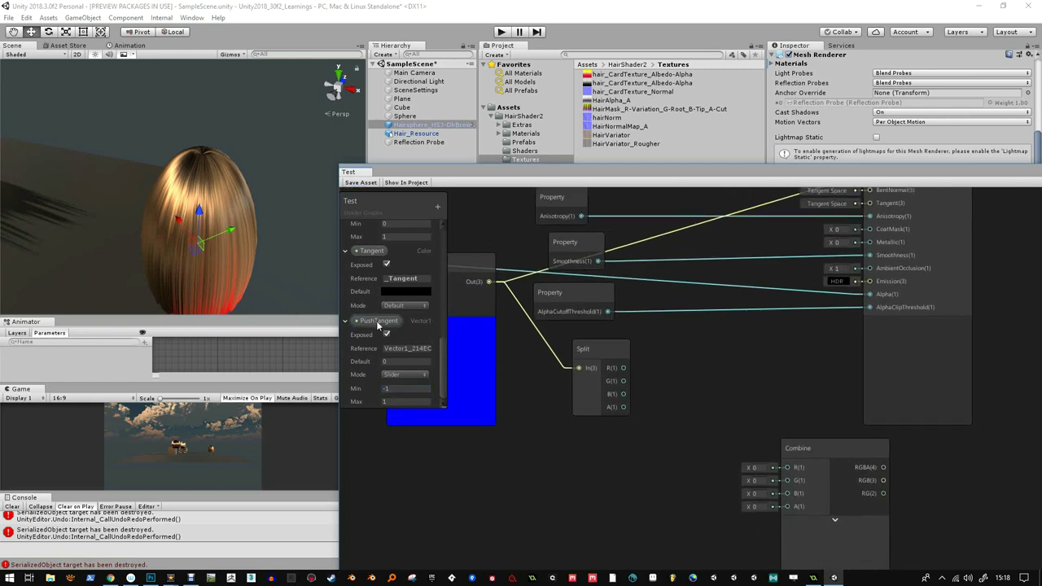
pyautogui.moveTo(376, 321); pyautogui.dragTo(591, 461)
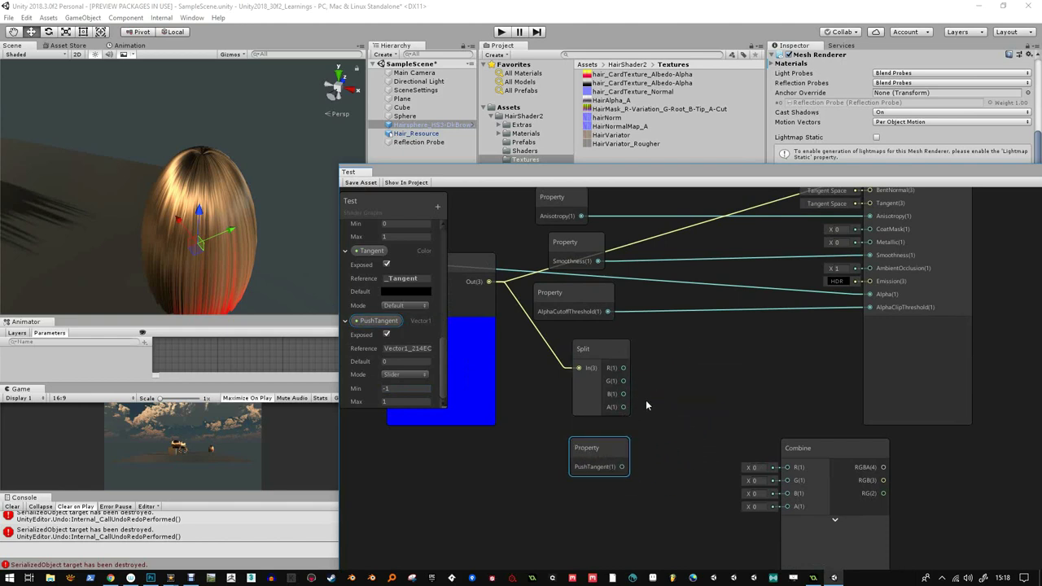
# - Add an Add node fed by Split's G output and the PushTangent property
pyautogui.moveTo(661, 373)
pyautogui.mouseDown(button='middle')
pyautogui.moveTo(814, 394)
pyautogui.moveTo(661, 372)
pyautogui.mouseUp(button='middle')
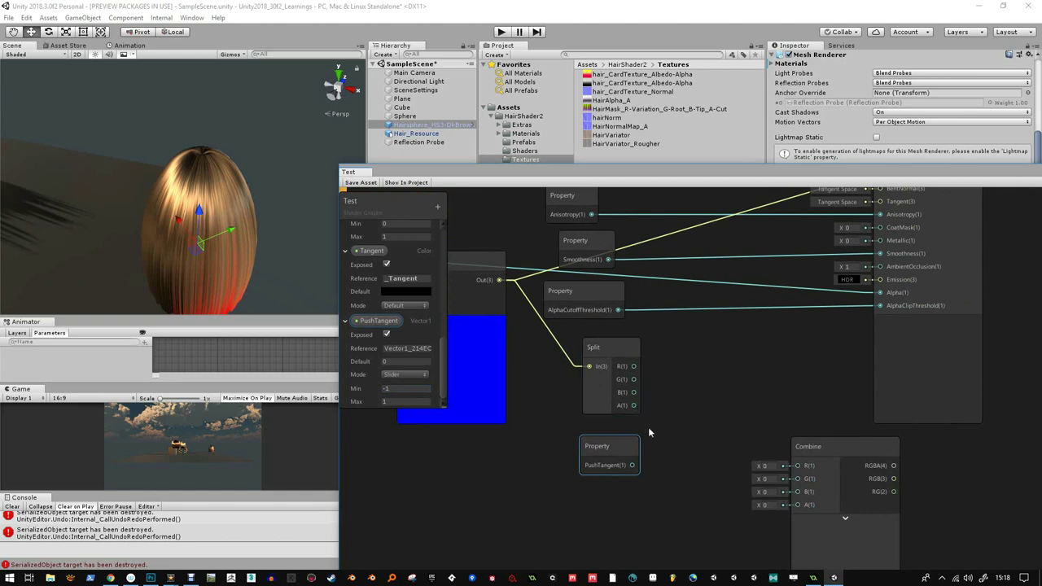
pyautogui.rightClick(692, 395)
pyautogui.click(708, 401)
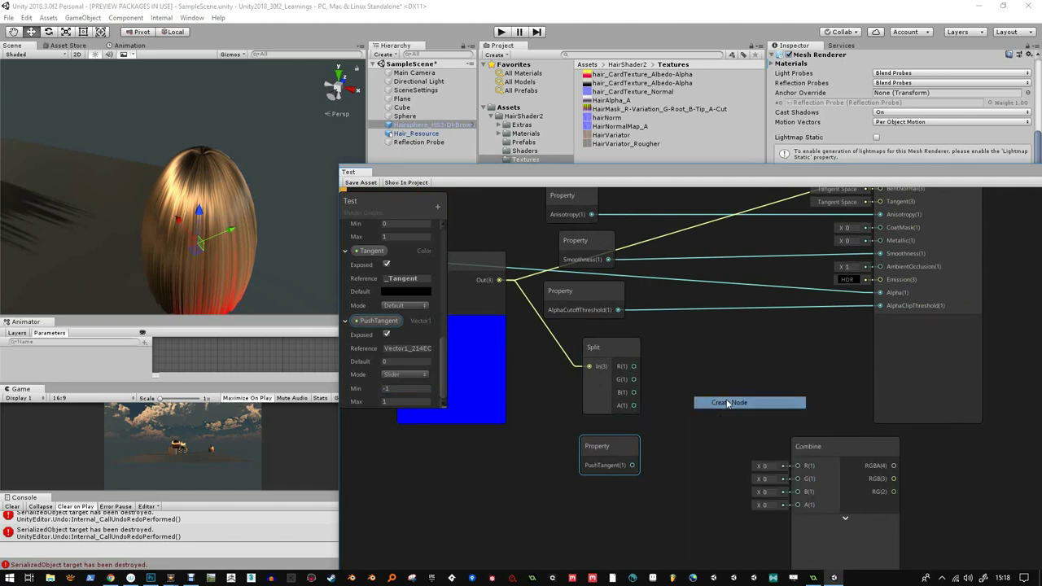
pyautogui.write('add')
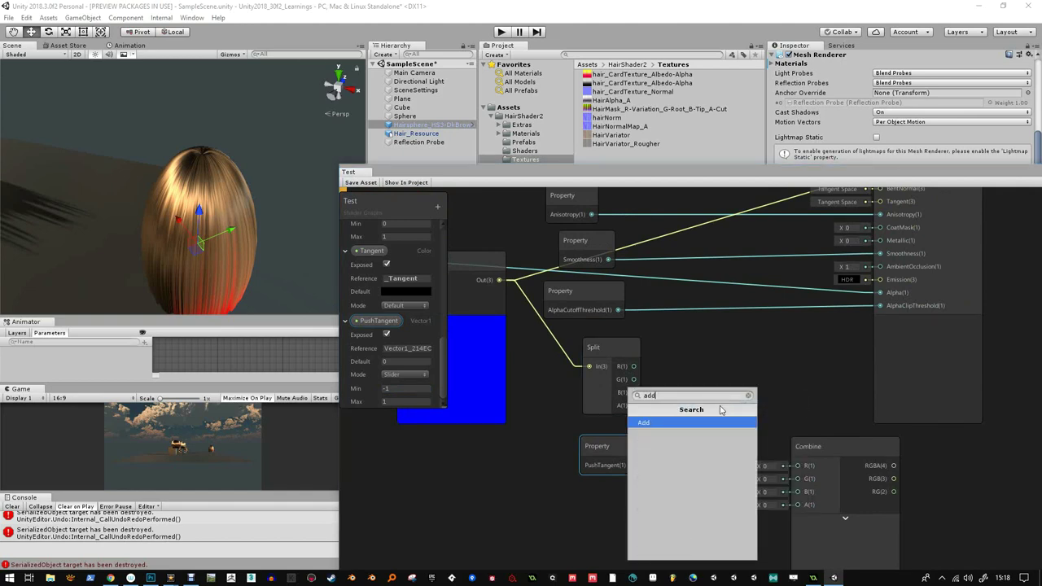
pyautogui.click(657, 423)
pyautogui.moveTo(634, 379); pyautogui.dragTo(700, 439)
pyautogui.moveTo(632, 465); pyautogui.dragTo(700, 453)
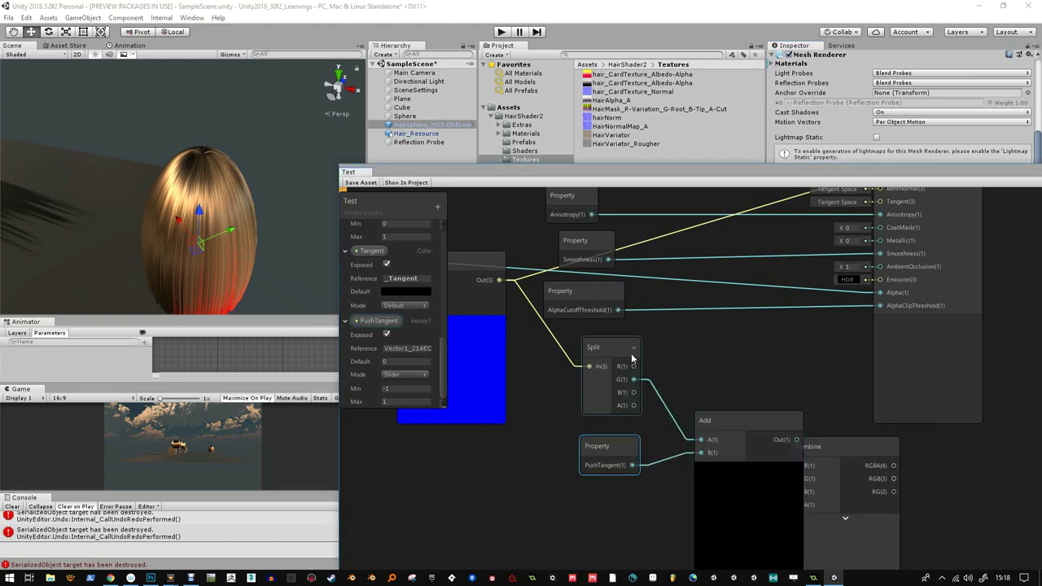
# - Lay out Add between Split and Combine, wiring Add into Combine's G and Split's R and B
pyautogui.click(796, 421)
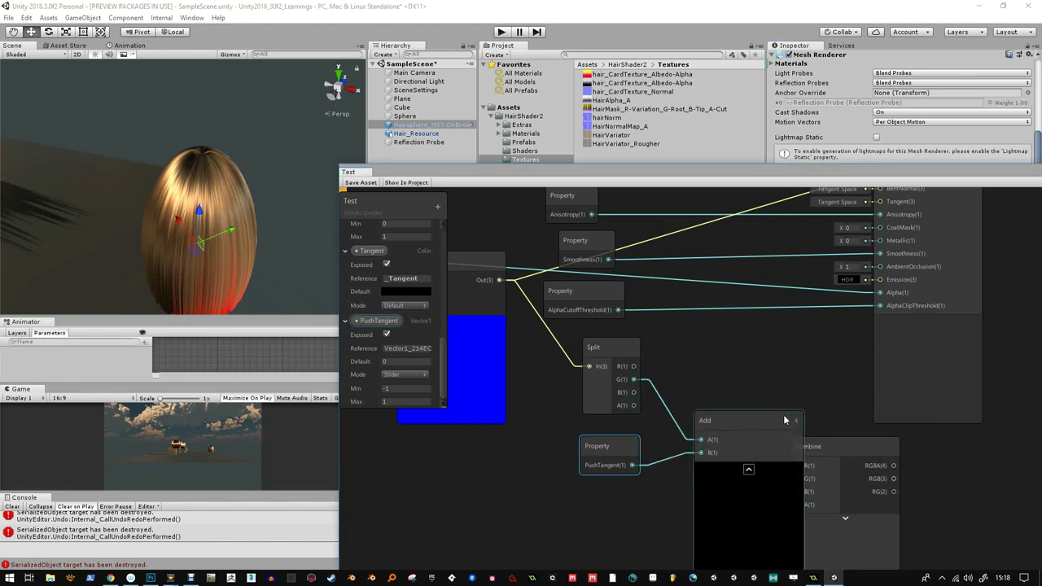
pyautogui.moveTo(785, 420); pyautogui.dragTo(731, 410)
pyautogui.click(715, 458)
pyautogui.moveTo(823, 448); pyautogui.dragTo(842, 450)
pyautogui.moveTo(666, 417); pyautogui.dragTo(813, 476)
pyautogui.click(699, 426)
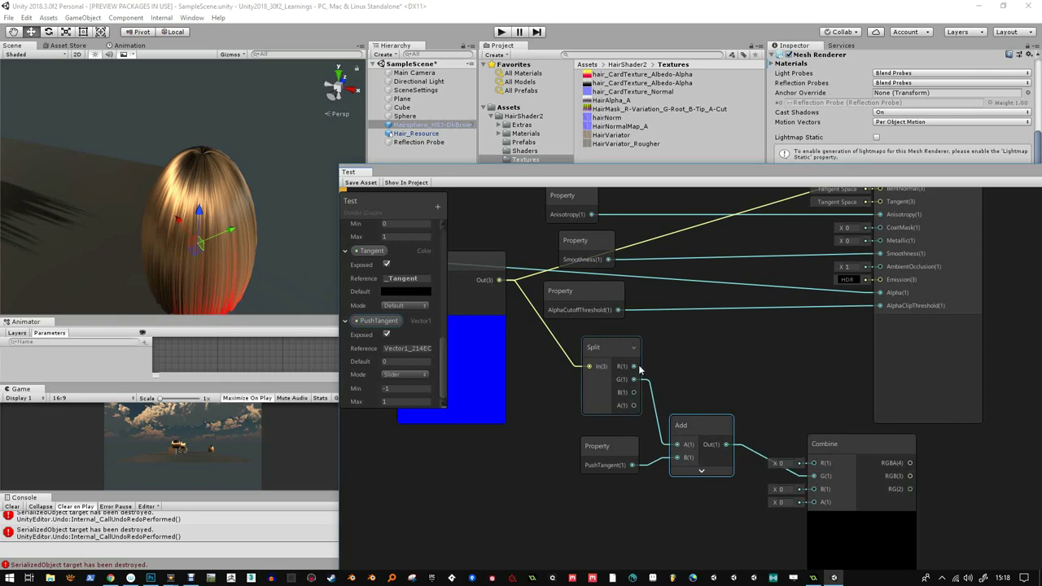
pyautogui.moveTo(636, 366); pyautogui.dragTo(814, 462)
pyautogui.moveTo(635, 392); pyautogui.dragTo(814, 488)
# - Connect Combine's RGBA output to the Lit Master and save the shader graph
pyautogui.scroll(-4, 828, 470)
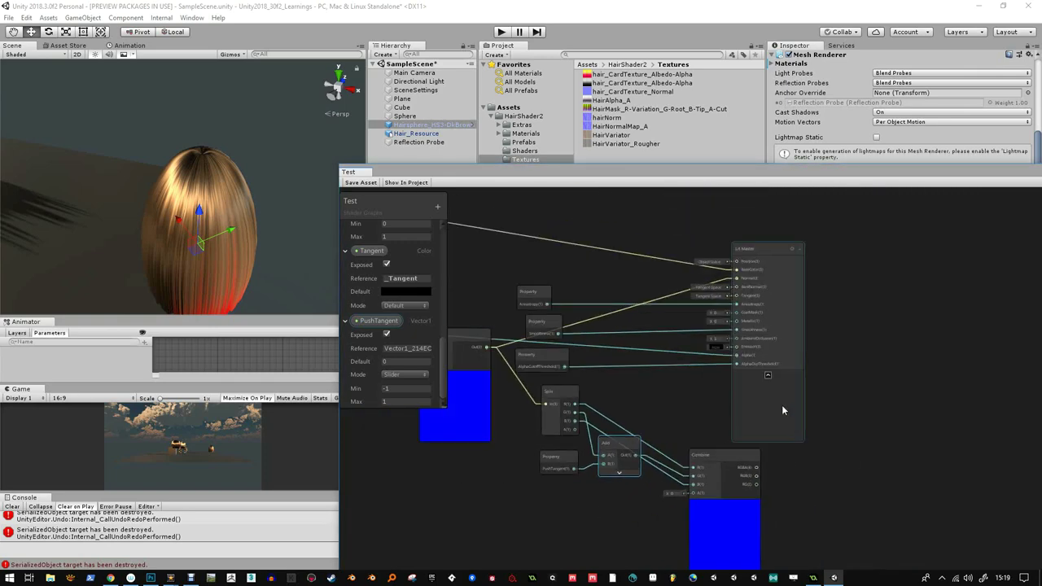
pyautogui.moveTo(774, 434); pyautogui.dragTo(875, 437)
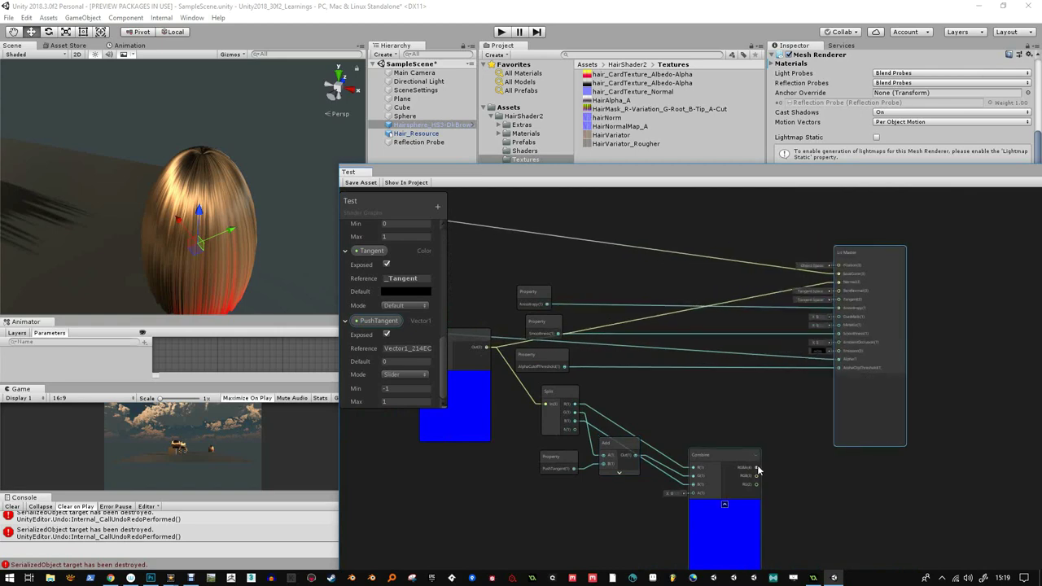
pyautogui.moveTo(756, 467); pyautogui.dragTo(839, 283)
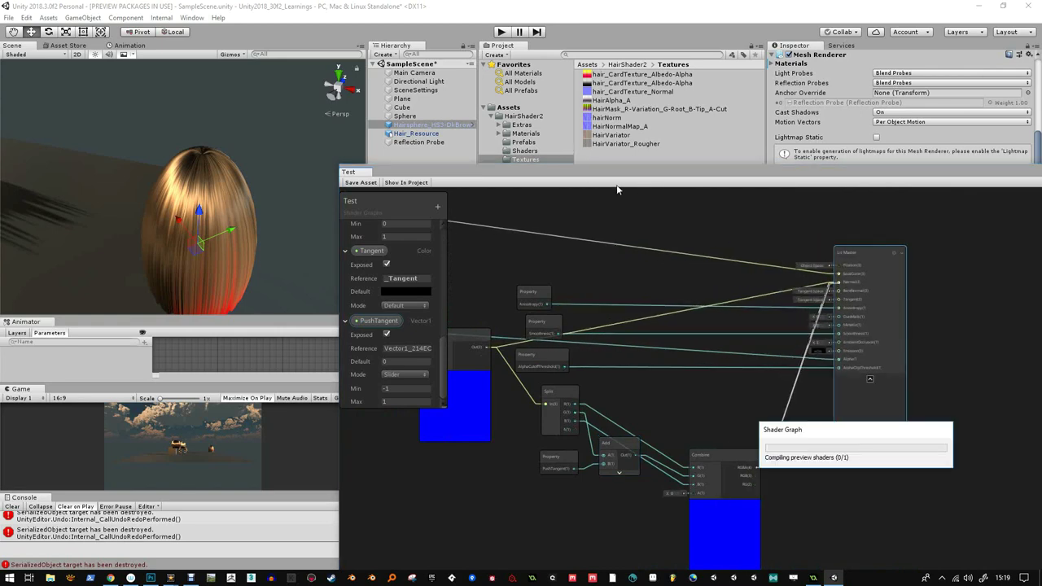
pyautogui.click(360, 182)
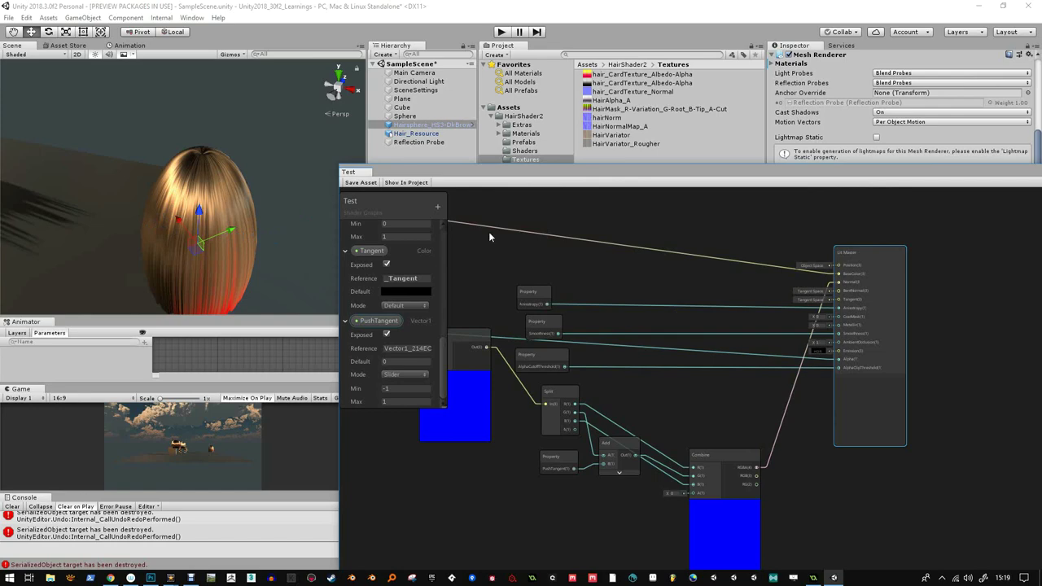
pyautogui.moveTo(612, 166); pyautogui.dragTo(543, 452)
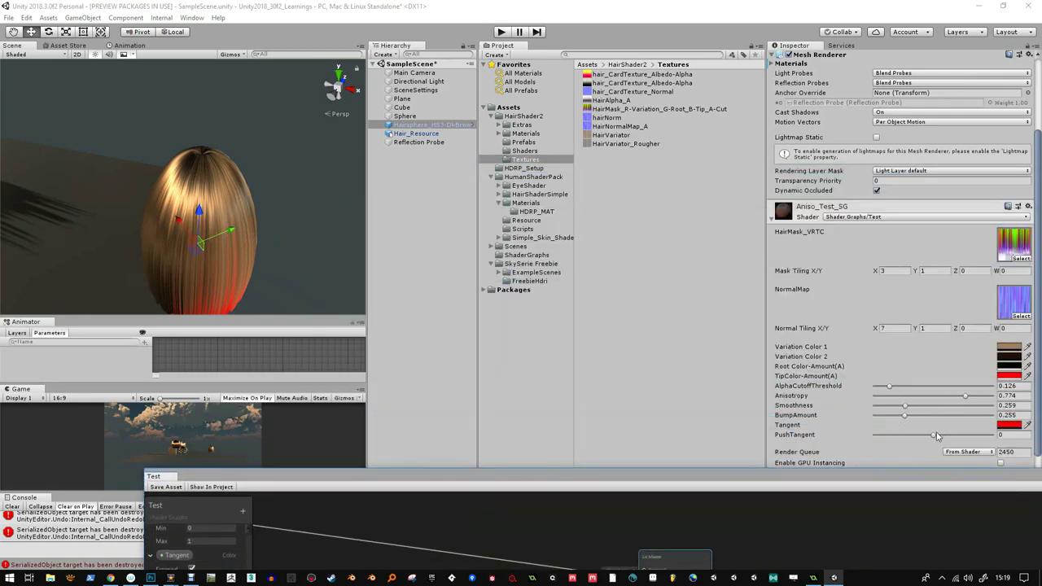
# - Set the hair material's PushTangent to -0.065 and zoom in on a level view of the hair
pyautogui.moveTo(934, 434)
pyautogui.mouseDown()
pyautogui.moveTo(975, 437)
pyautogui.moveTo(931, 440)
pyautogui.mouseUp()
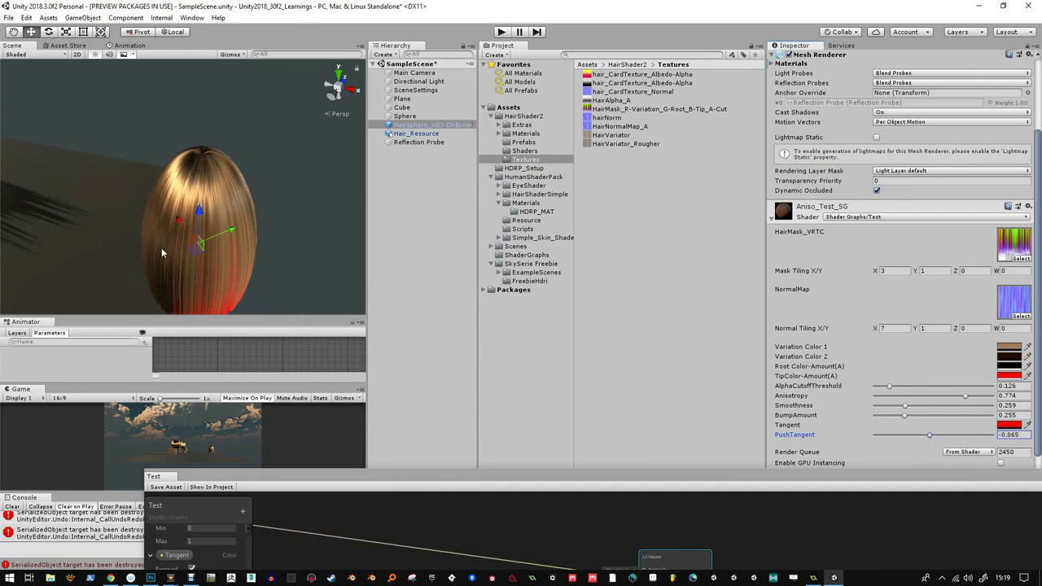
pyautogui.keyDown('alt'); pyautogui.moveTo(191, 208); pyautogui.dragTo(249, 140); pyautogui.keyUp('alt')
pyautogui.keyDown('alt'); pyautogui.moveTo(250, 140); pyautogui.dragTo(259, 148, button='right'); pyautogui.keyUp('alt')
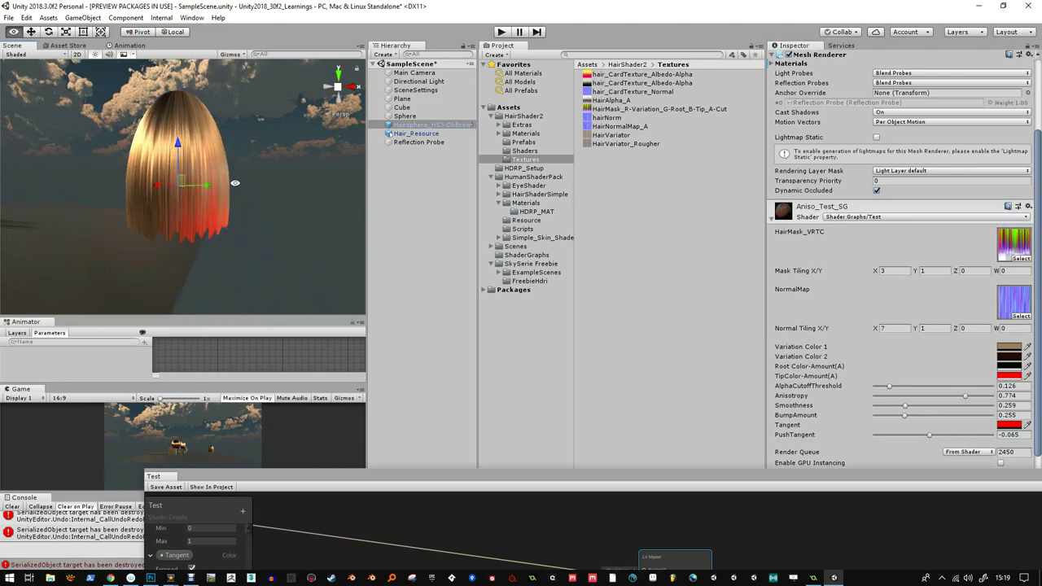
# - Orbit and zoom around the hair models to inspect the shading from above
pyautogui.keyDown('alt'); pyautogui.moveTo(259, 148); pyautogui.dragTo(217, 257); pyautogui.keyUp('alt')
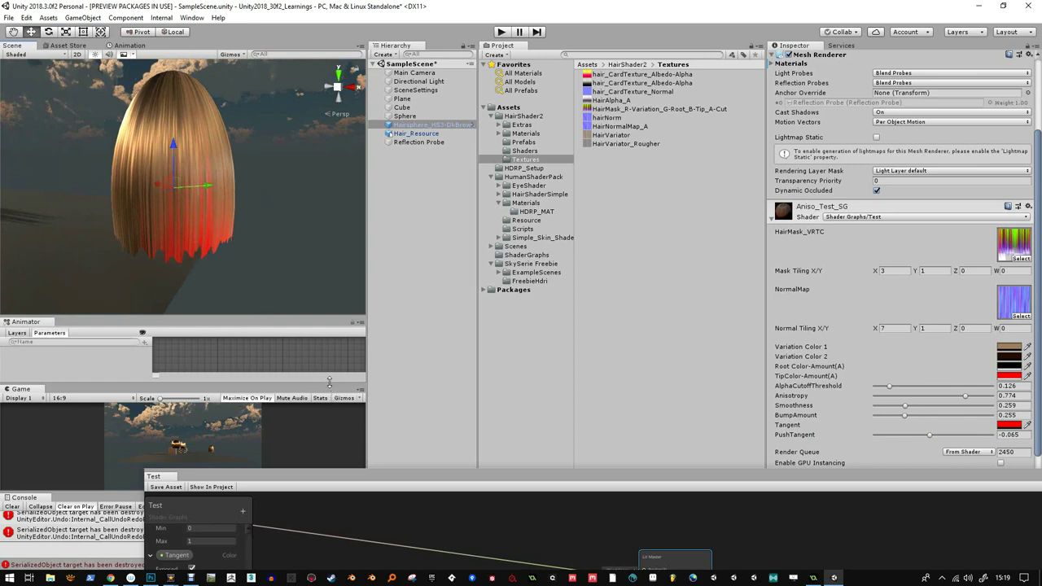
pyautogui.keyDown('alt'); pyautogui.moveTo(207, 179); pyautogui.dragTo(238, 171); pyautogui.keyUp('alt')
pyautogui.scroll(-3, 239, 175)
pyautogui.keyDown('alt'); pyautogui.moveTo(300, 185); pyautogui.dragTo(269, 175, button='right'); pyautogui.keyUp('alt')
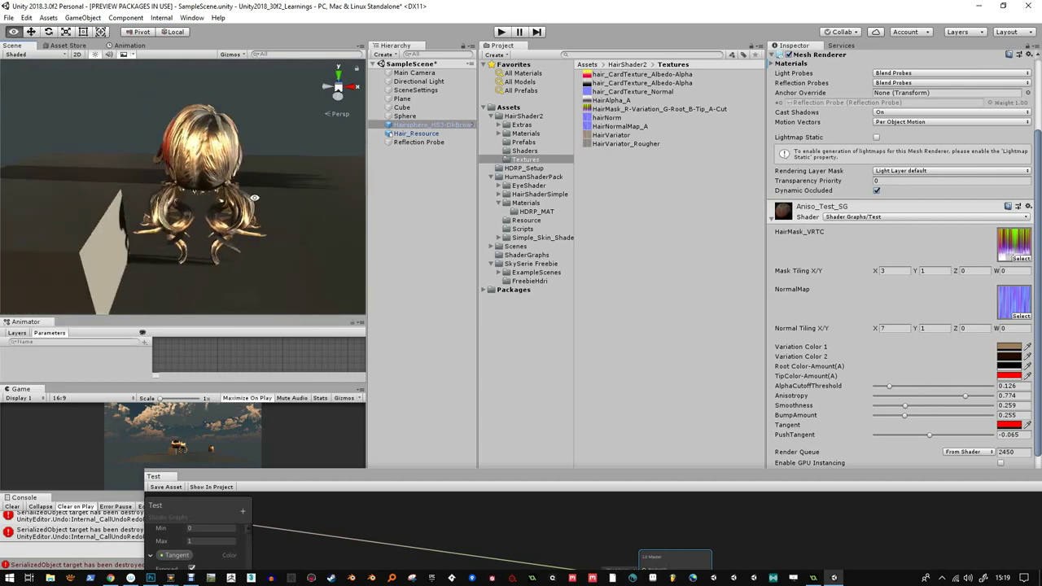
pyautogui.keyDown('alt'); pyautogui.moveTo(268, 175); pyautogui.dragTo(232, 175); pyautogui.keyUp('alt')
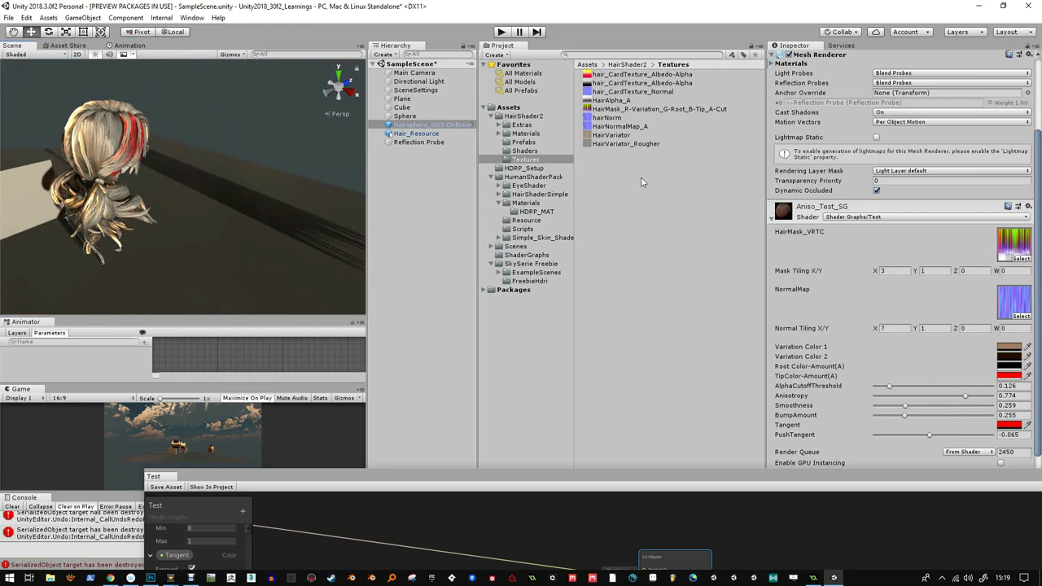
# - Duplicate the Aniso_Test_SG material in the HDRP_MAT folder
pyautogui.click(529, 161)
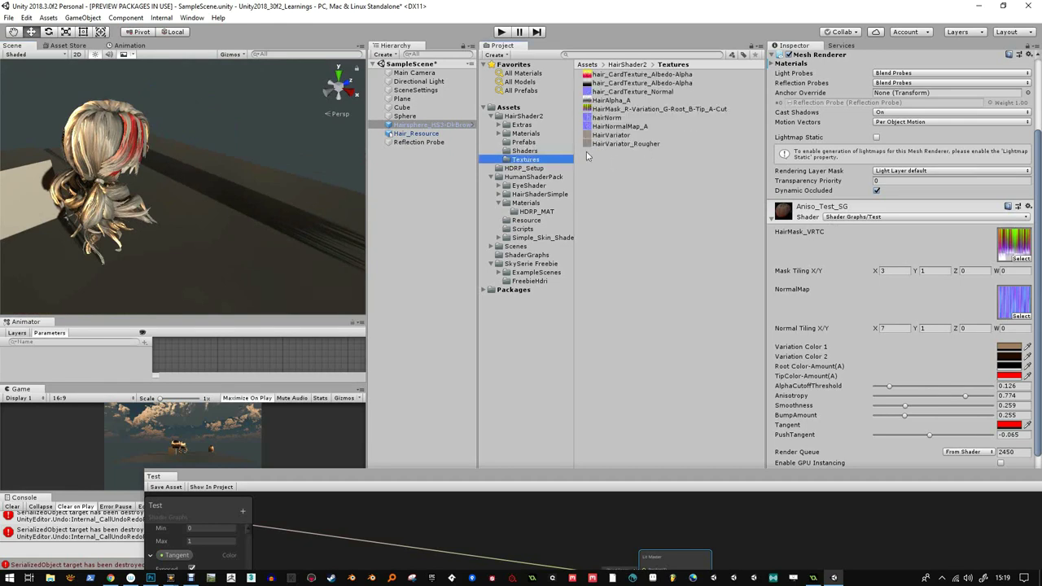
pyautogui.click(537, 211)
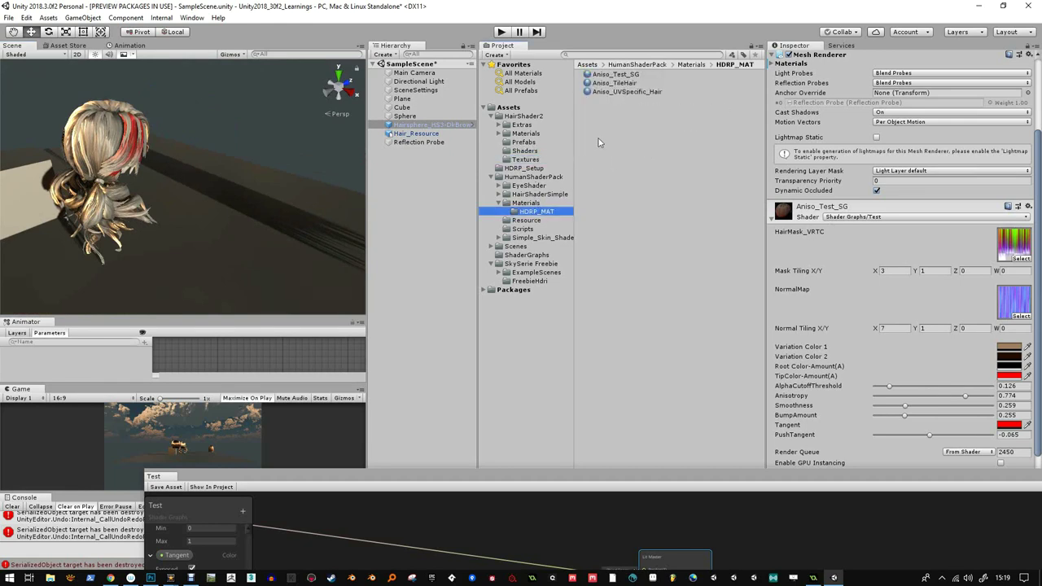
pyautogui.click(624, 94)
pyautogui.click(628, 76)
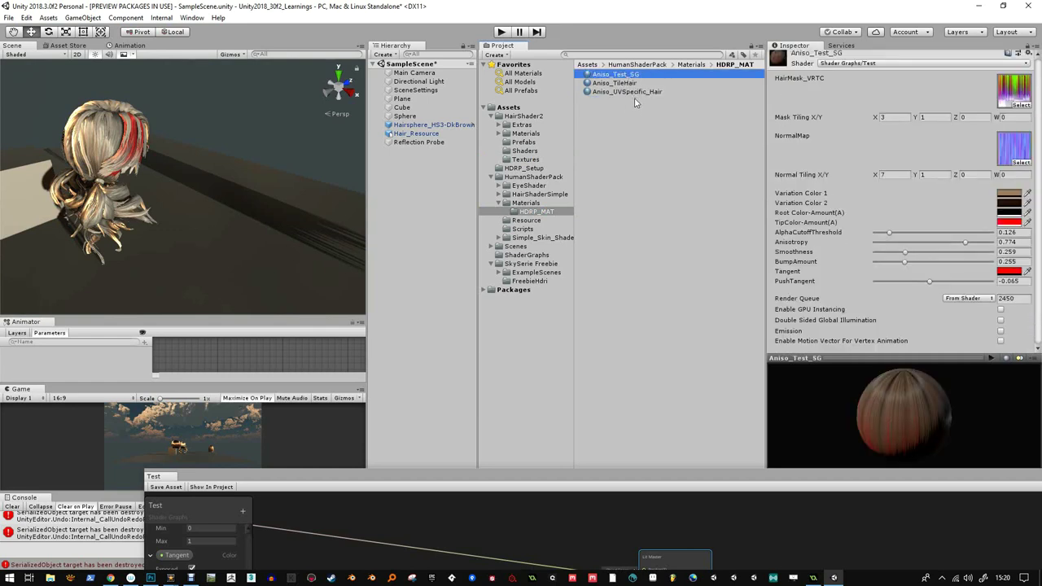
pyautogui.hotkey('ctrl', 'd')
# - Rename the copy Aniso_HairExample_SG, apply it to the hair, and open the hair-mask texture picker
pyautogui.press('F2')
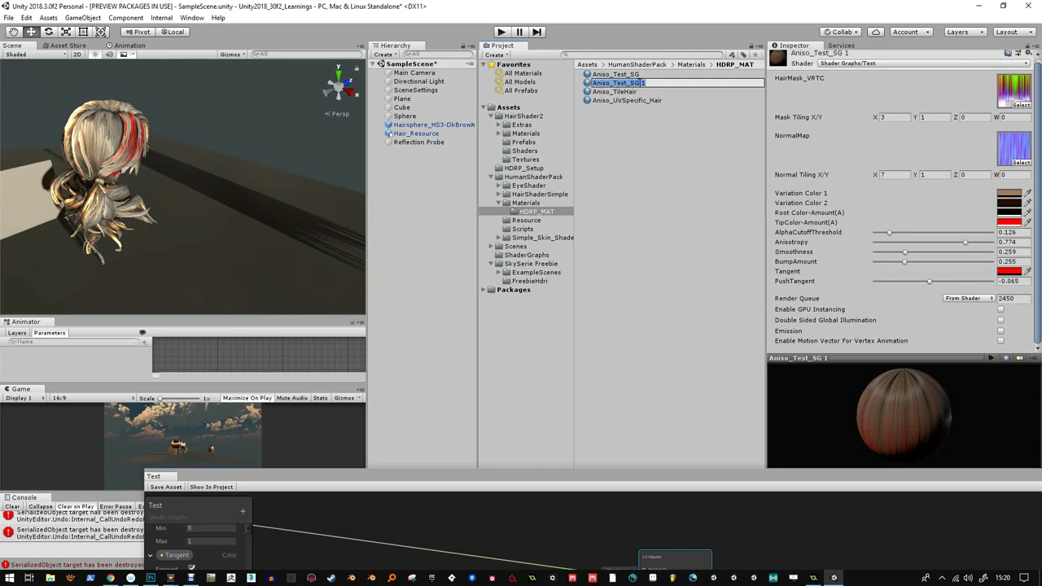
pyautogui.doubleClick(642, 83)
pyautogui.doubleClick(619, 84)
pyautogui.write('HairExample')
pyautogui.press('Return')
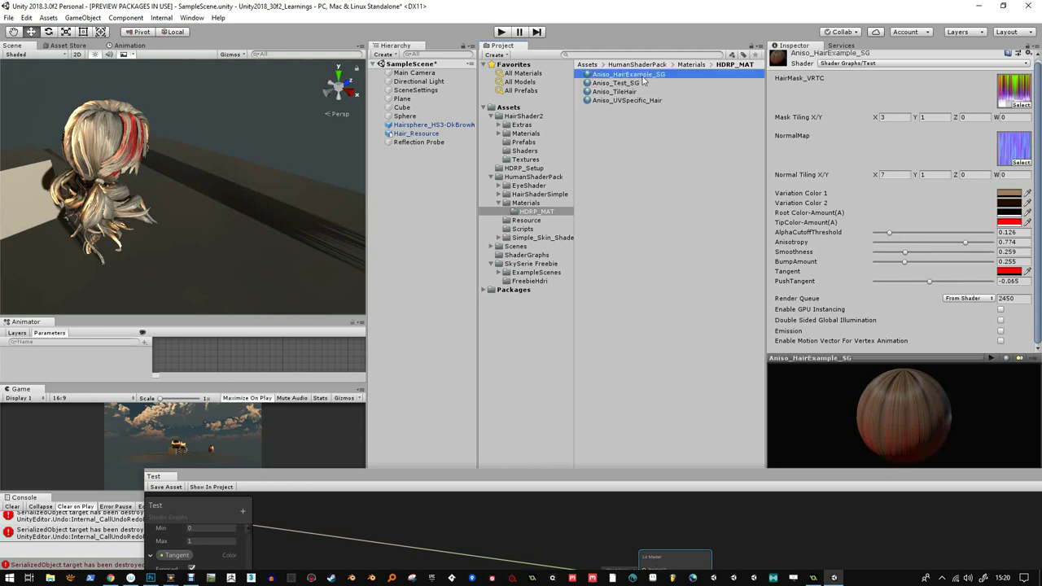
pyautogui.moveTo(643, 77); pyautogui.dragTo(957, 129)
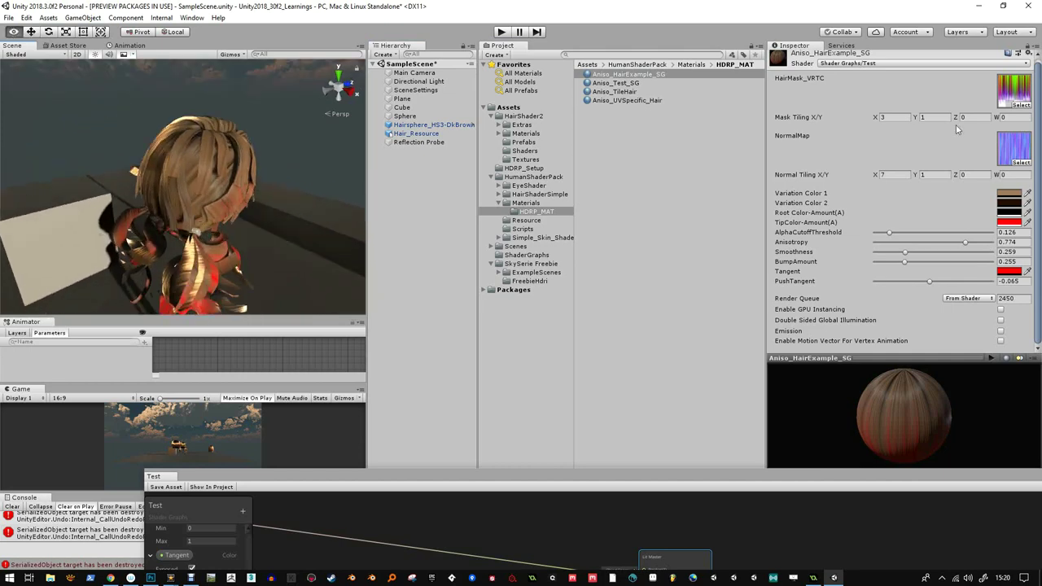
pyautogui.click(1025, 107)
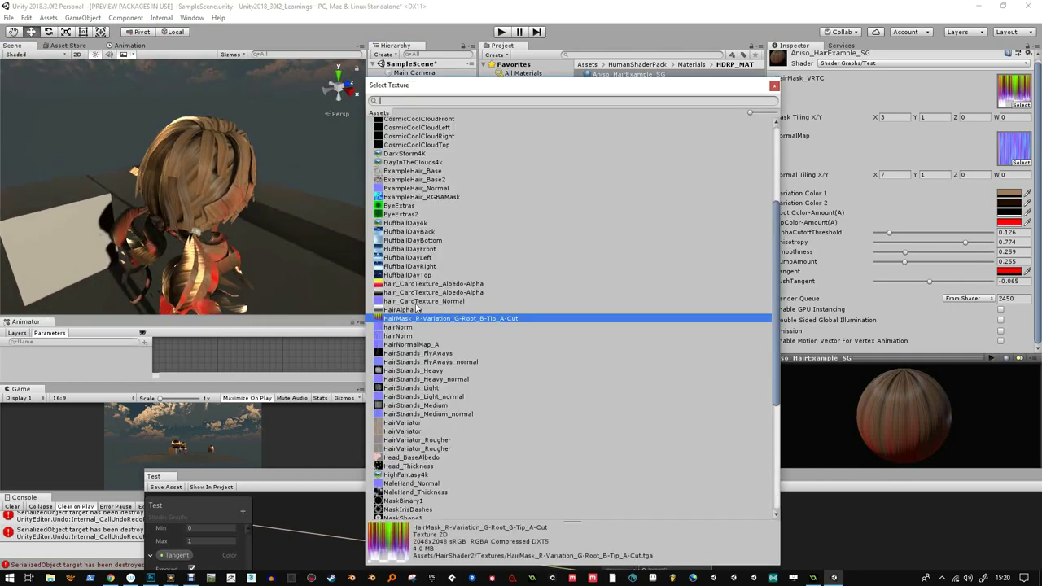
# - Assign ExampleHair_RGBAMask as the hair mask and ExampleHair_Normal as the normal map
pyautogui.scroll(3, 424, 374)
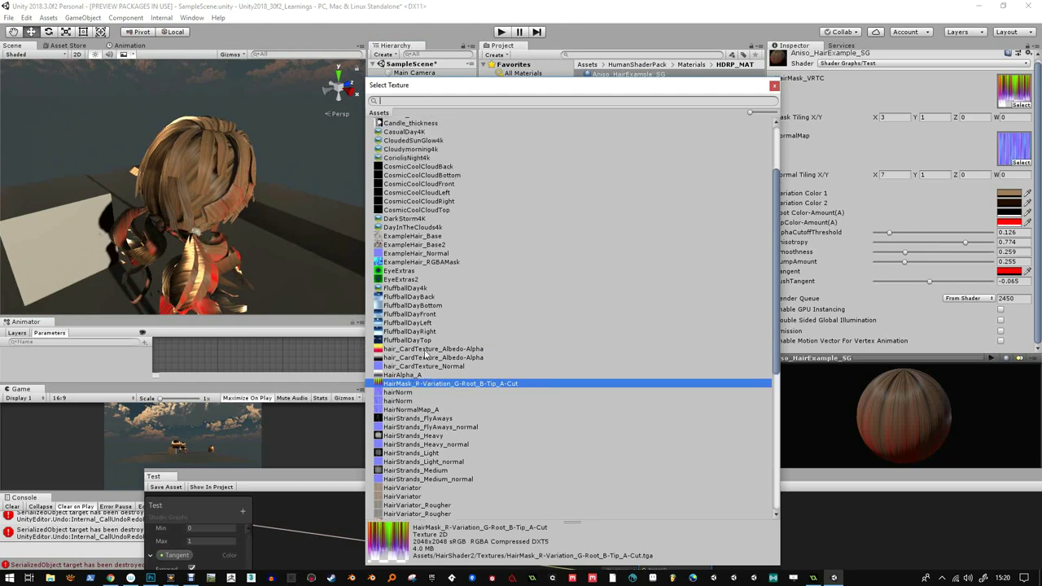
pyautogui.click(407, 262)
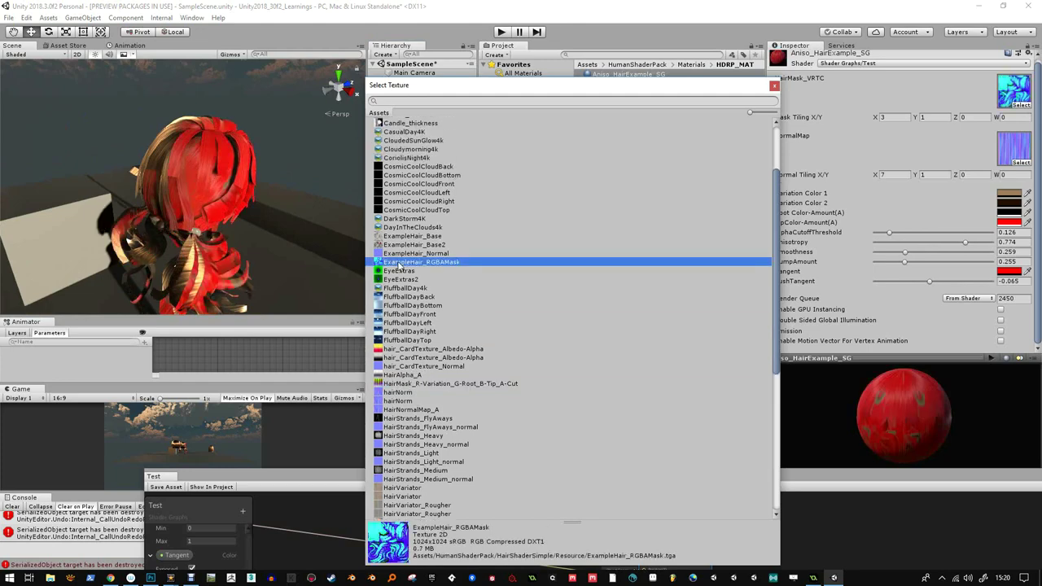
pyautogui.doubleClick(399, 266)
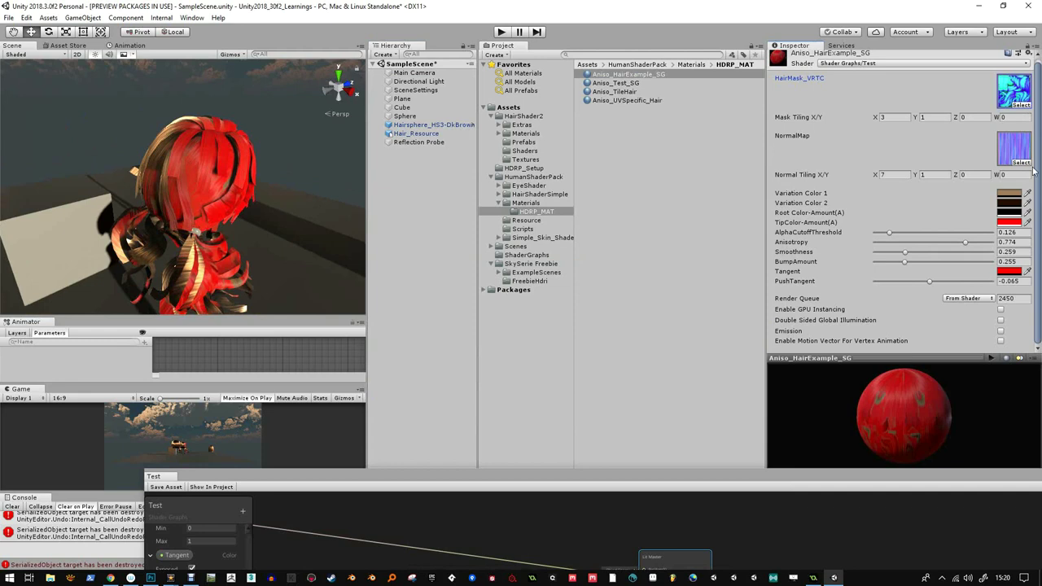
pyautogui.click(1022, 162)
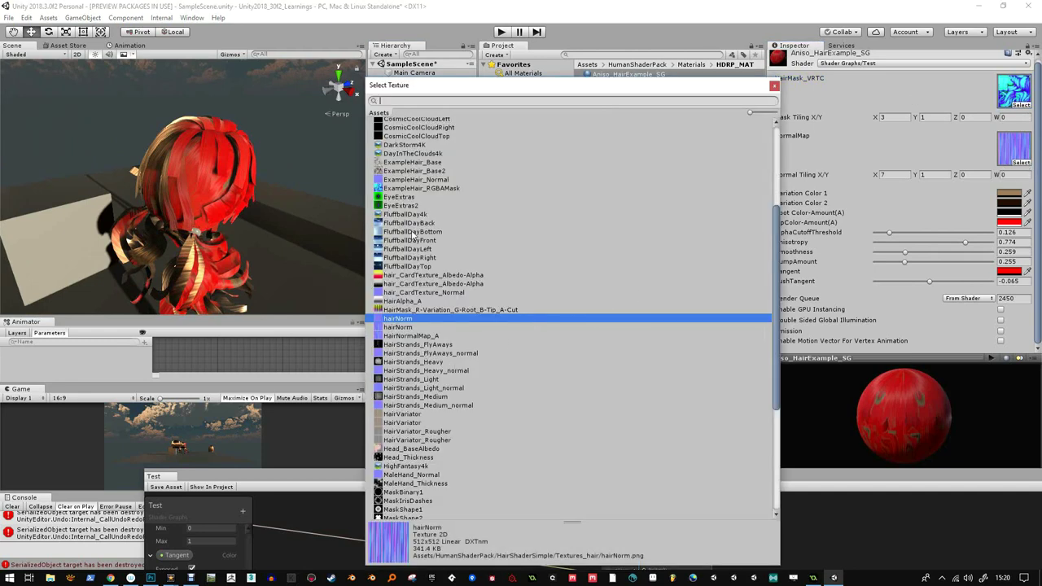
pyautogui.doubleClick(403, 179)
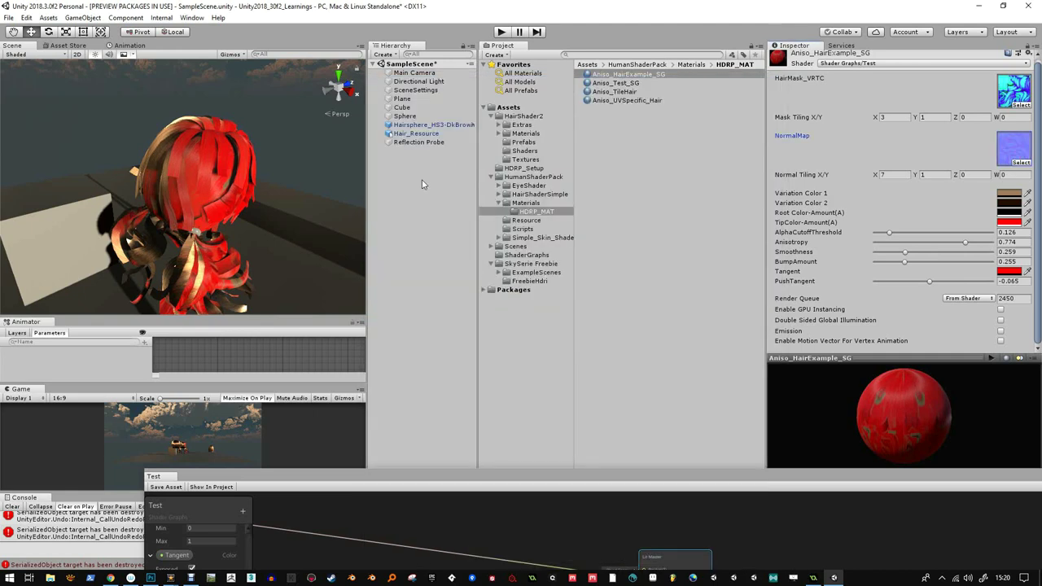
# - Set both Mask Tiling X and Normal Tiling X to 1
pyautogui.click(892, 118)
pyautogui.write('1')
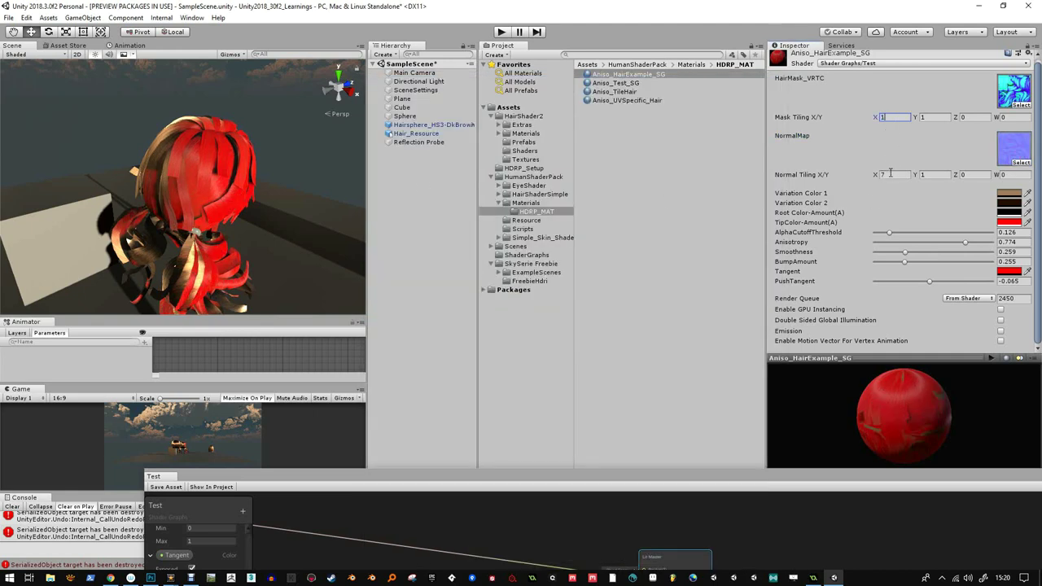
pyautogui.click(890, 174)
pyautogui.write('1')
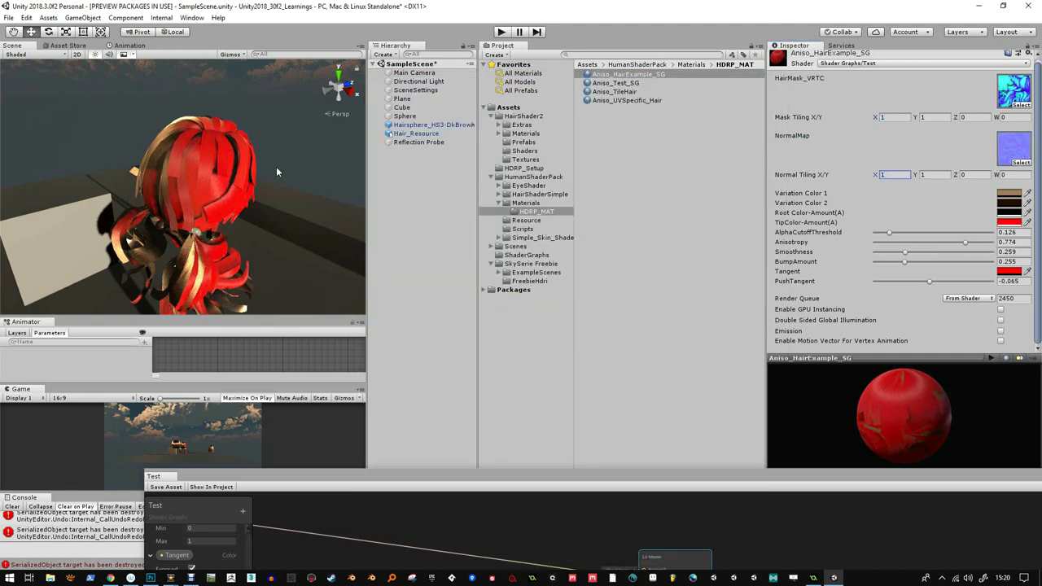
pyautogui.keyDown('alt'); pyautogui.moveTo(273, 193); pyautogui.dragTo(269, 187); pyautogui.keyUp('alt')
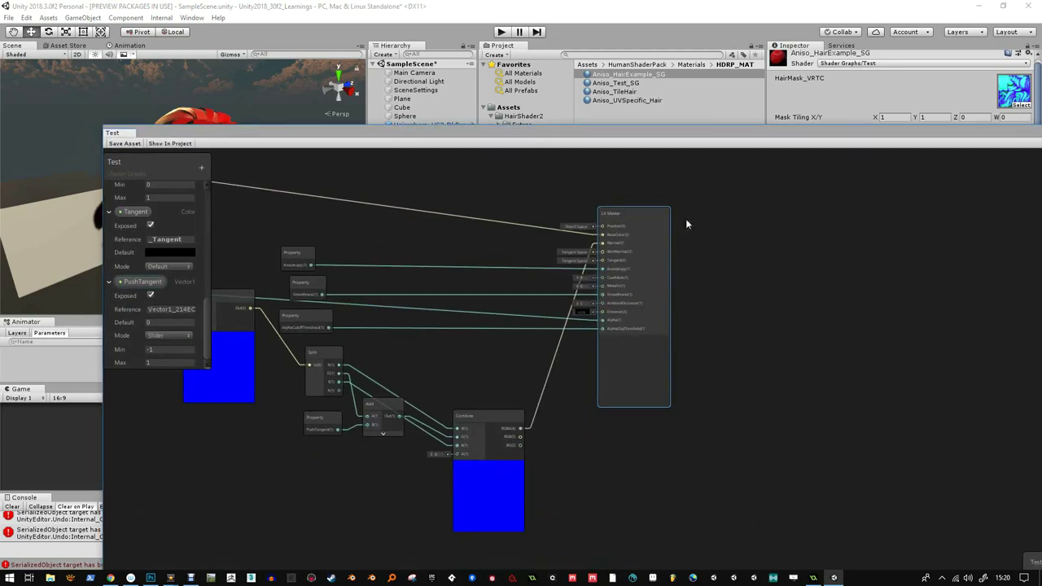
# - Delete the Tangent property from the Test graph's blackboard and save the graph
pyautogui.click(139, 214)
pyautogui.rightClick(139, 214)
pyautogui.click(169, 232)
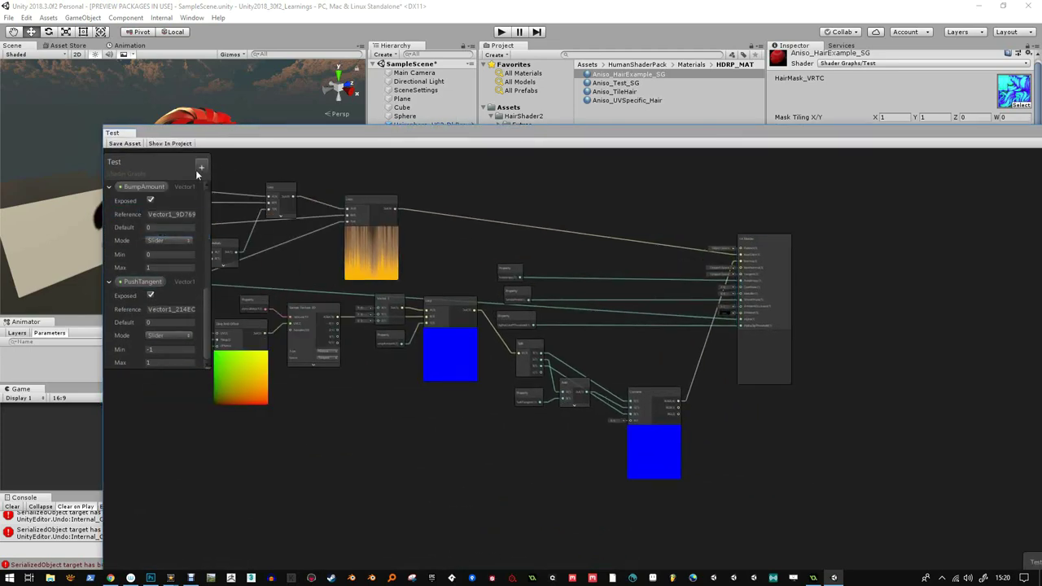
pyautogui.click(118, 144)
# - Delete Layer 1 and Layer 1 copy from ExampleHair_Base, leaving only Layer 0
pyautogui.click(151, 577)
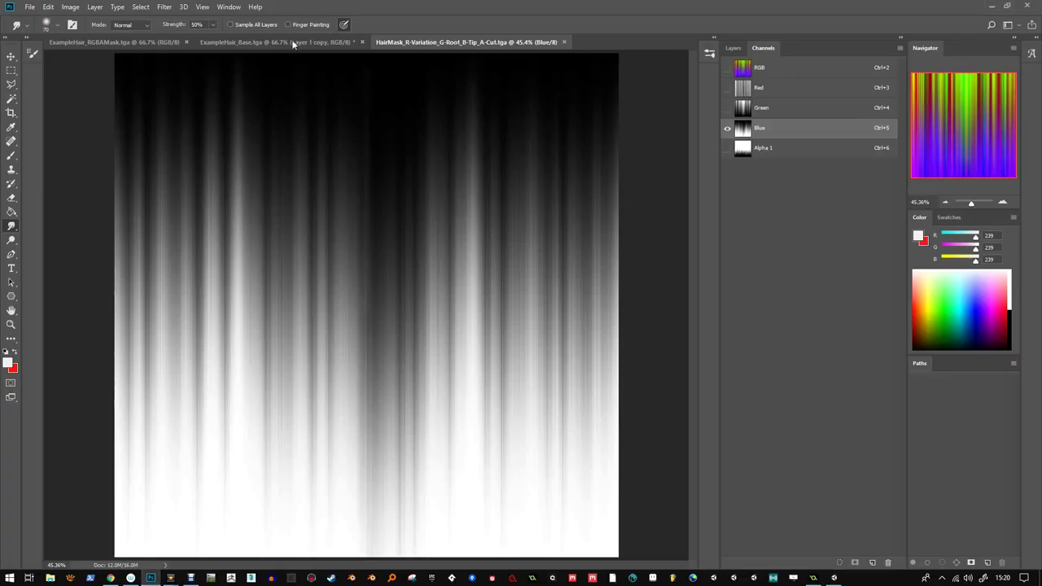
pyautogui.click(257, 44)
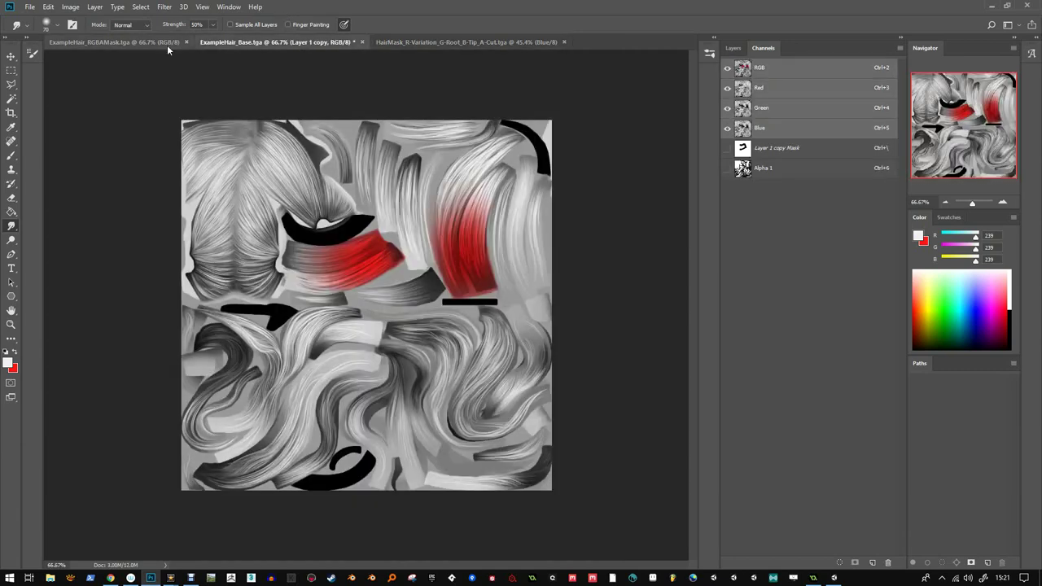
pyautogui.click(734, 48)
pyautogui.keyDown('shift'); pyautogui.click(811, 138); pyautogui.keyUp('shift')
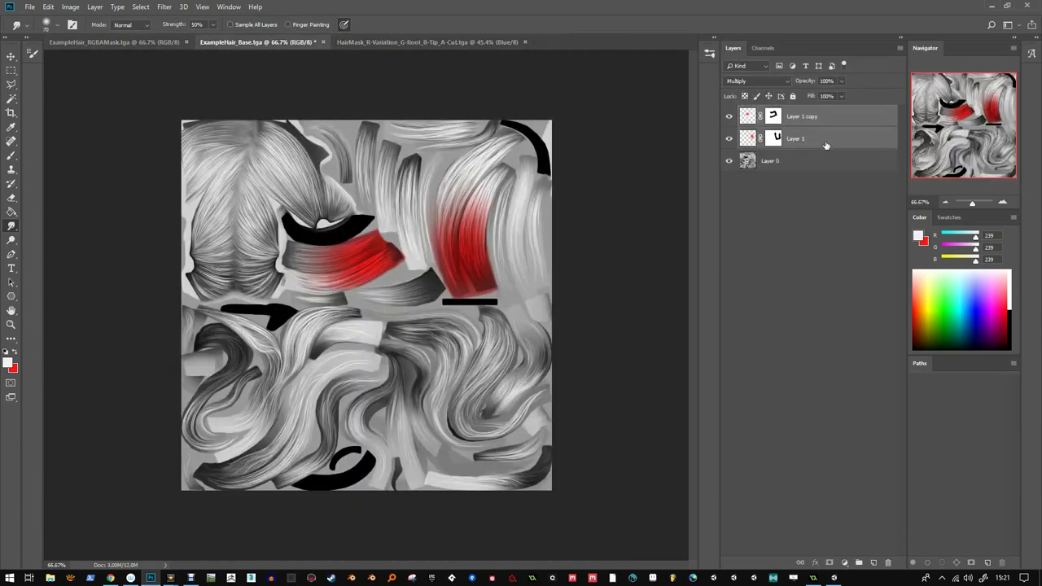
pyautogui.moveTo(824, 139); pyautogui.dragTo(888, 562)
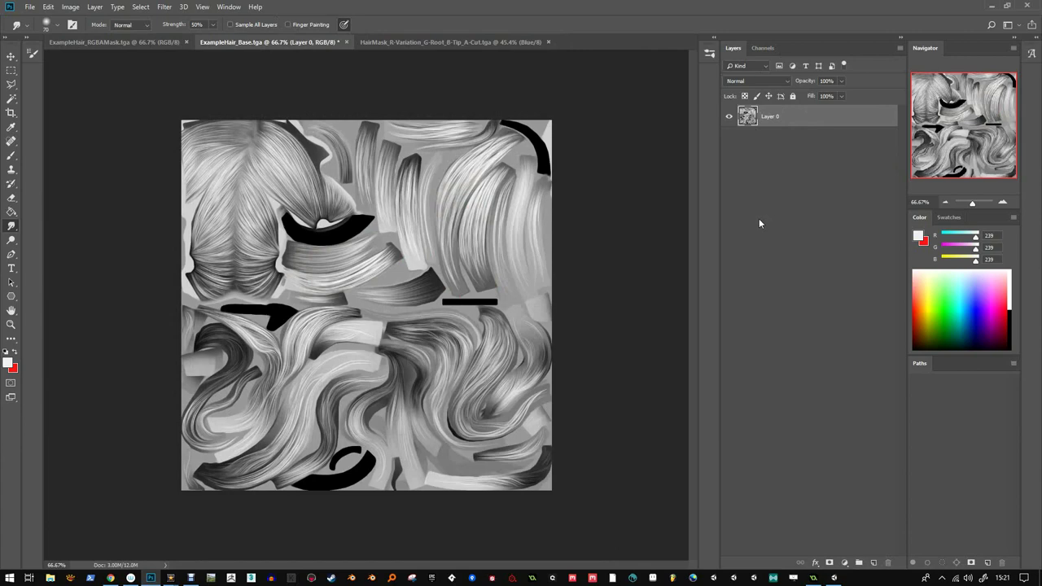
# - Save it as Targa over the existing ExampleHair_Base.tga, confirming the replace
pyautogui.hotkey('ctrl', 'shift', 's')
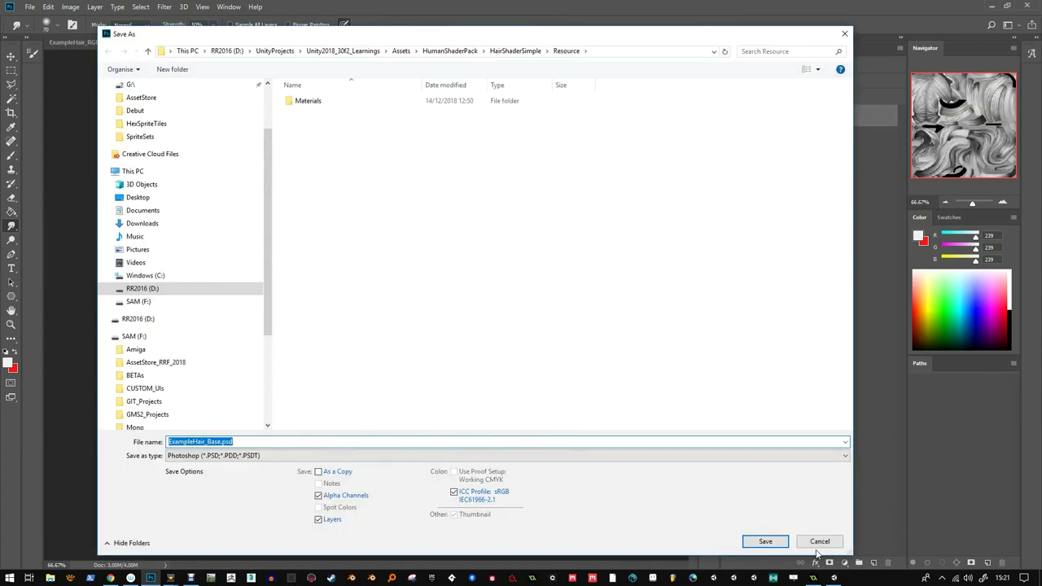
pyautogui.click(213, 455)
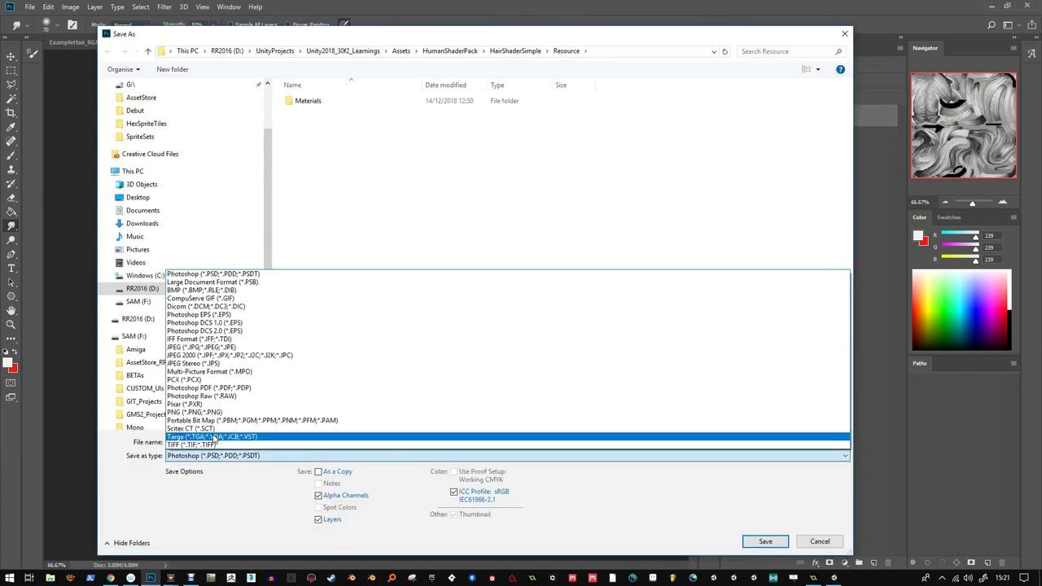
pyautogui.click(216, 440)
pyautogui.doubleClick(220, 441)
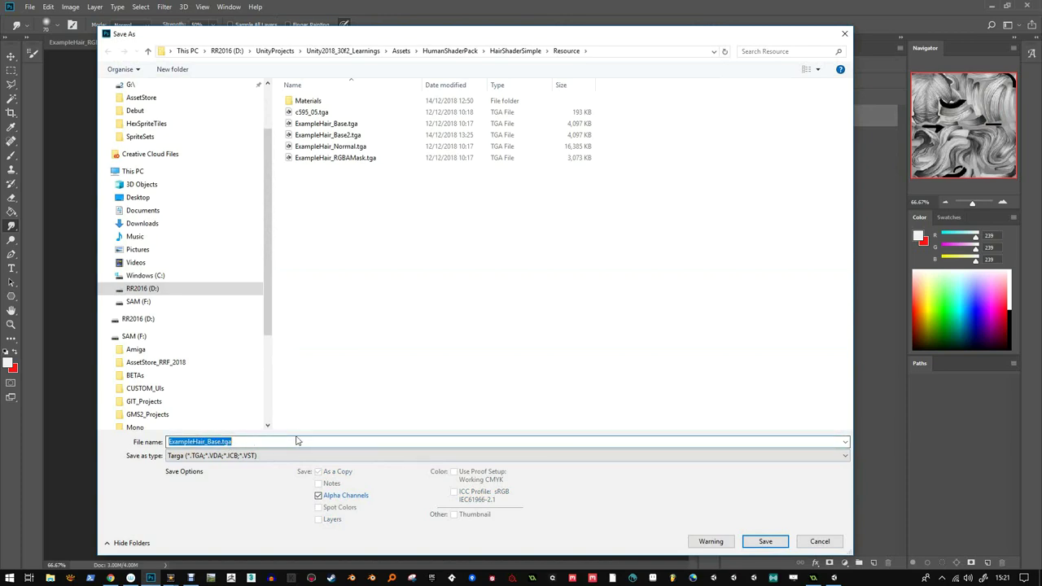
pyautogui.click(751, 543)
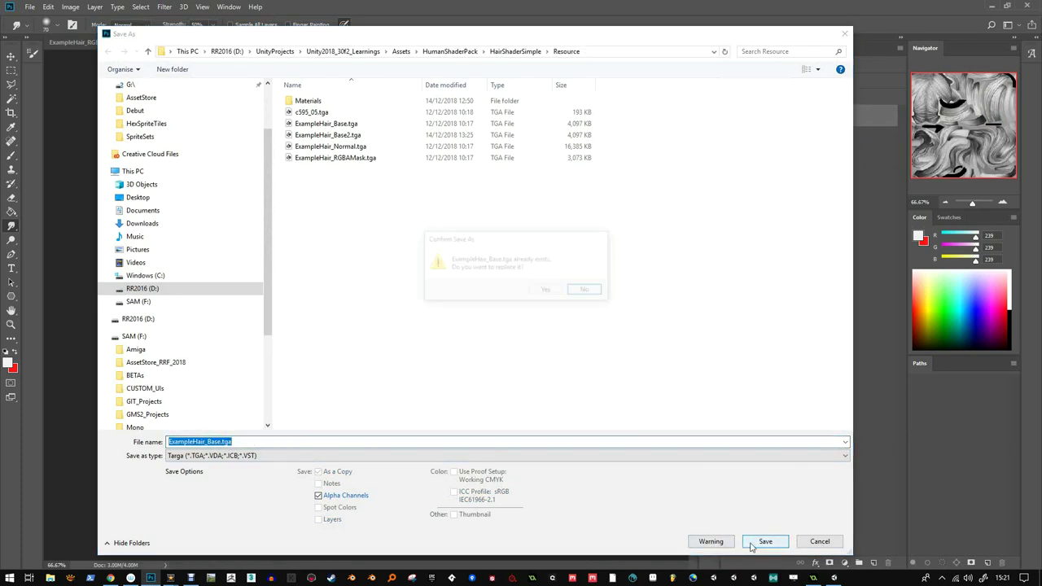
pyautogui.click(554, 289)
pyautogui.click(545, 189)
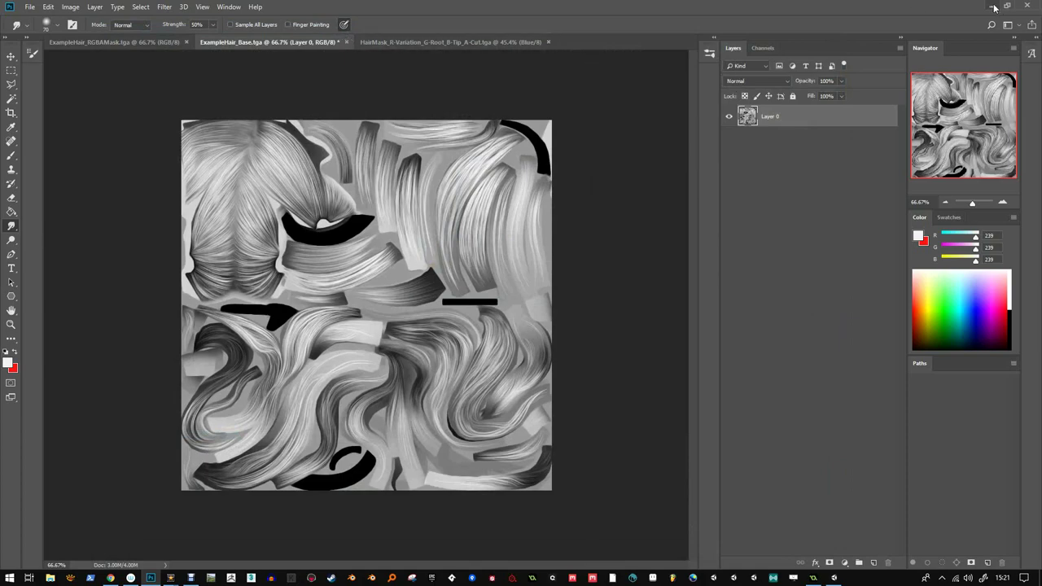
pyautogui.click(994, 7)
# - Resize the Shader Graph window to make room for the scene and Inspector panels
pyautogui.moveTo(673, 122); pyautogui.dragTo(619, 435)
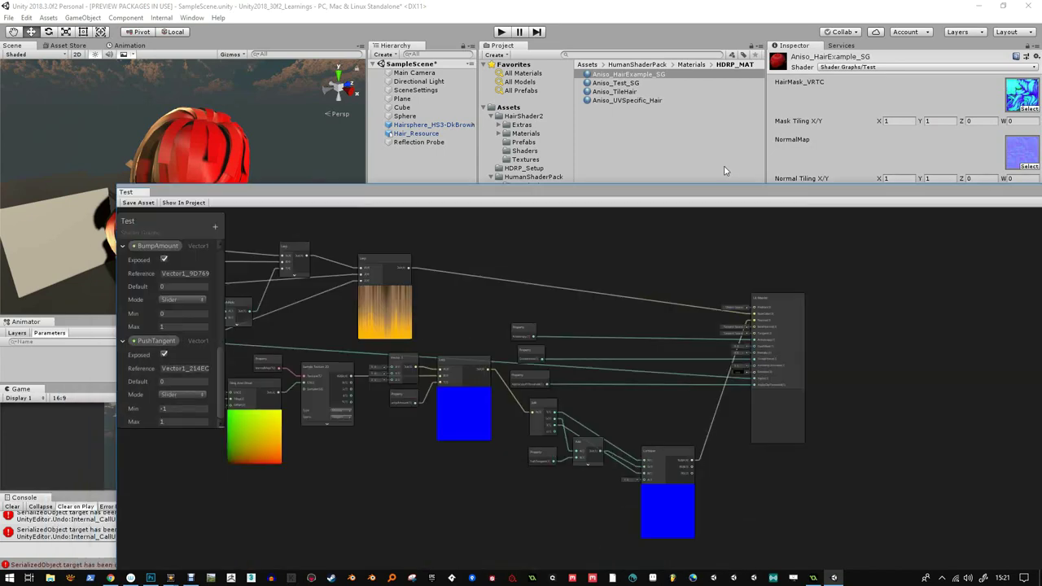
pyautogui.moveTo(643, 427); pyautogui.dragTo(753, 101)
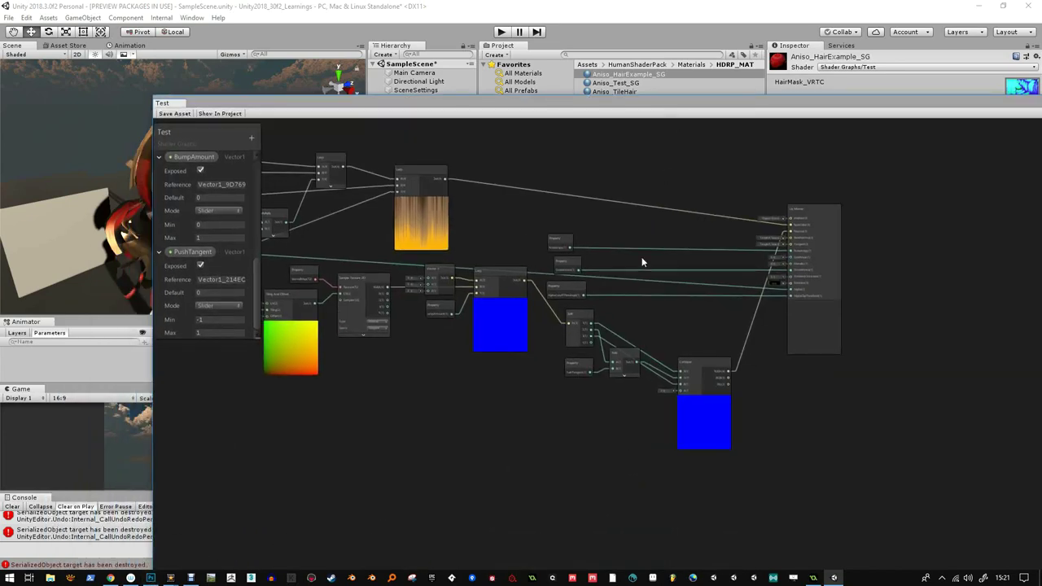
pyautogui.moveTo(661, 102); pyautogui.dragTo(650, 420)
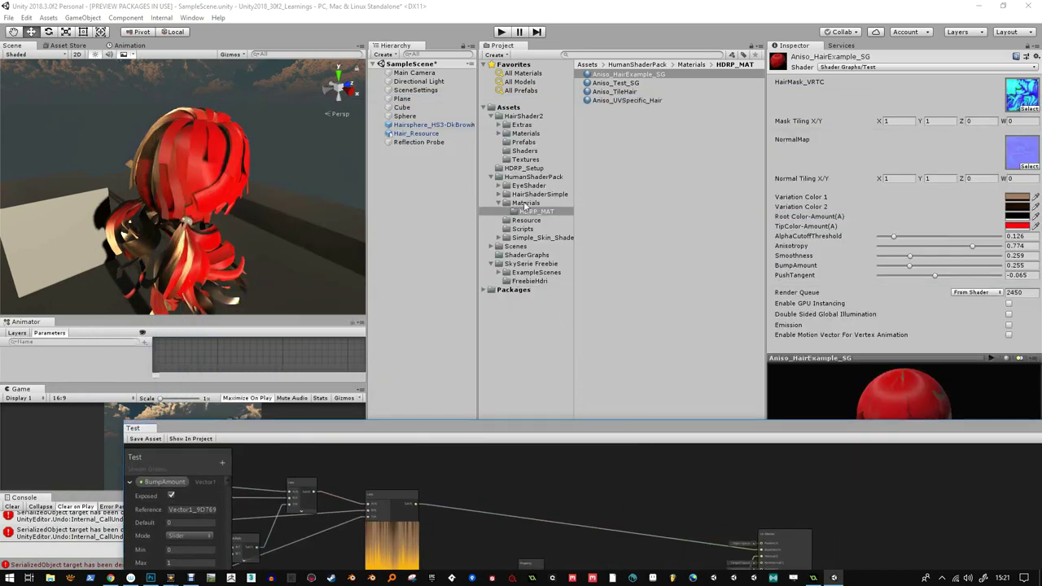
# - Browse the Materials and Resource folders and ping the current ExampleHair_RGBAMask hair mask texture
pyautogui.click(524, 203)
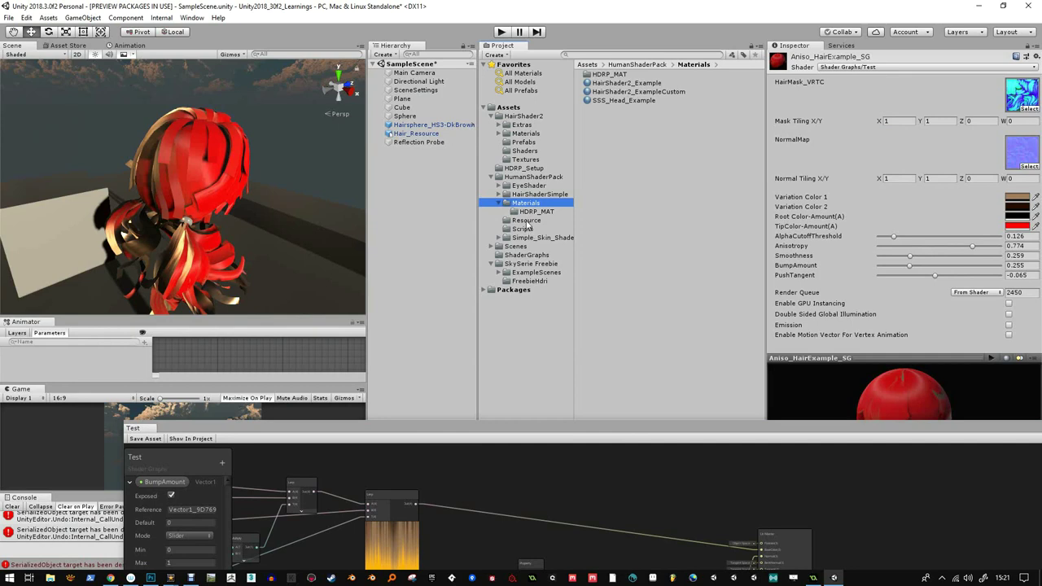
pyautogui.click(526, 221)
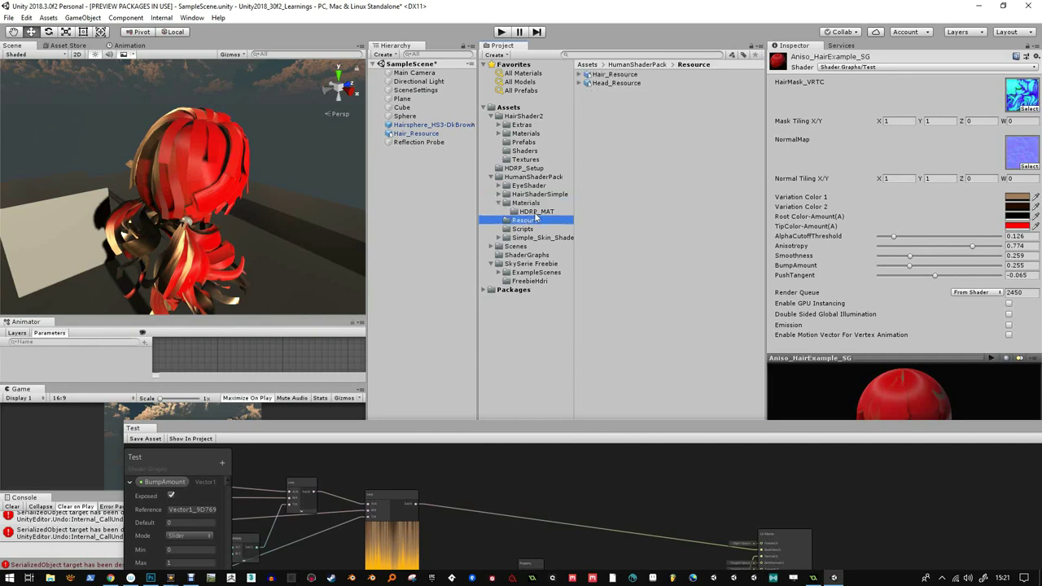
pyautogui.click(535, 211)
pyautogui.click(528, 203)
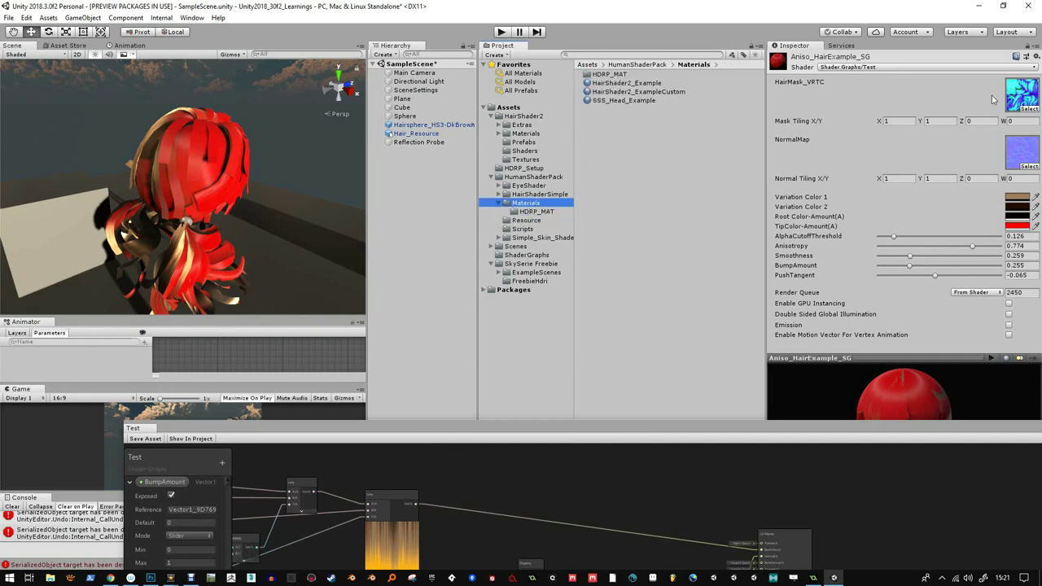
pyautogui.click(1027, 109)
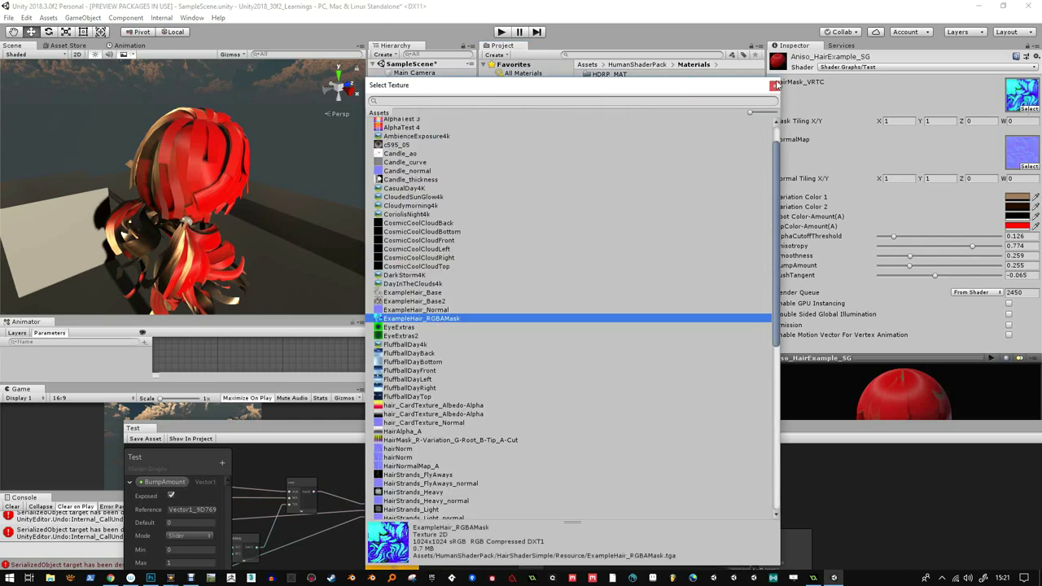
pyautogui.click(774, 86)
# - Open ExampleHair_RGBAMask in Photoshop and view its Red, Green and Blue channels individually, ending on Blue
pyautogui.doubleClick(621, 117)
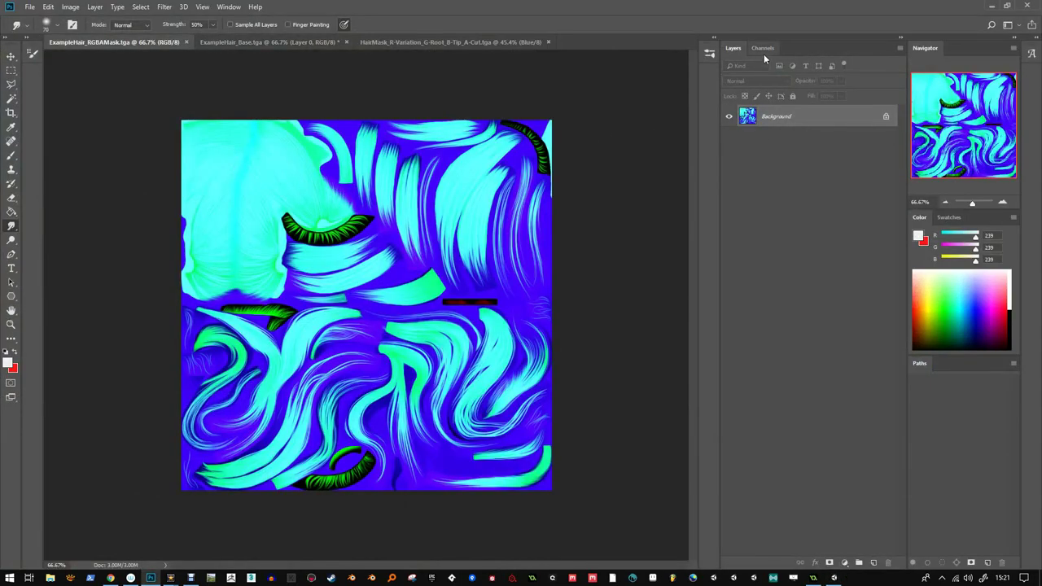
pyautogui.click(762, 49)
pyautogui.click(761, 87)
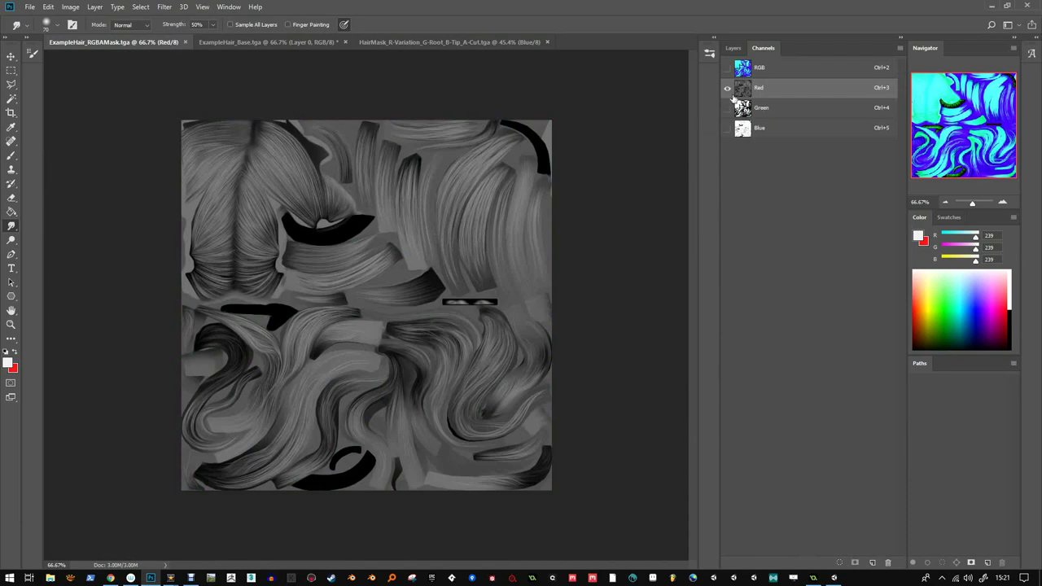
pyautogui.click(761, 109)
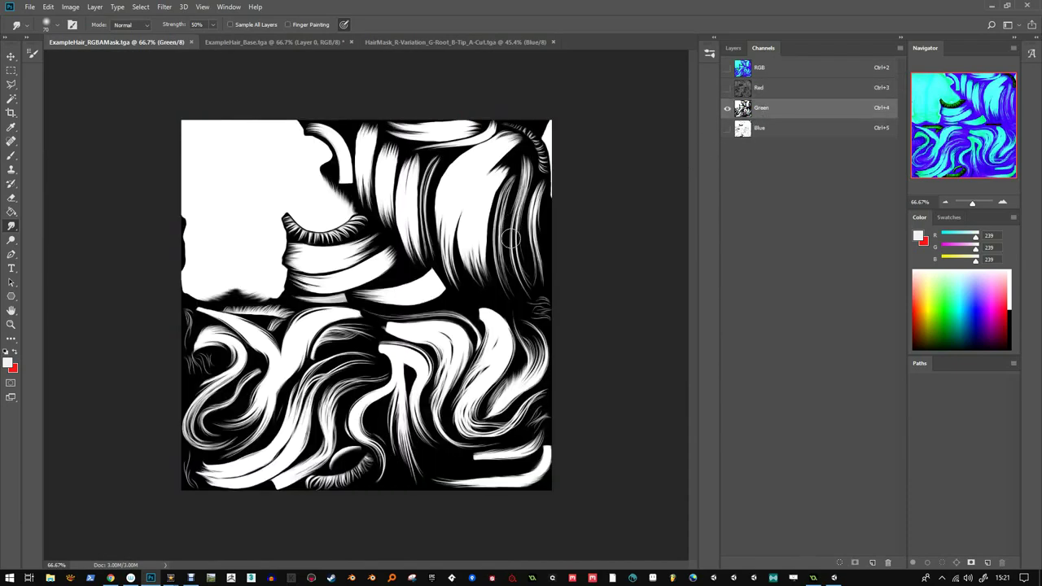
pyautogui.click(764, 130)
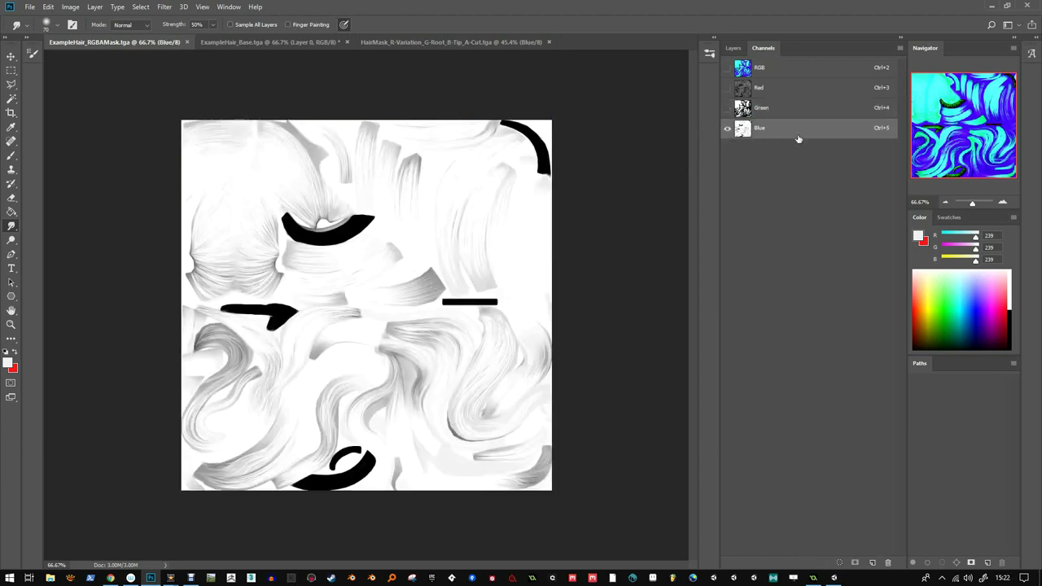
pyautogui.click(761, 112)
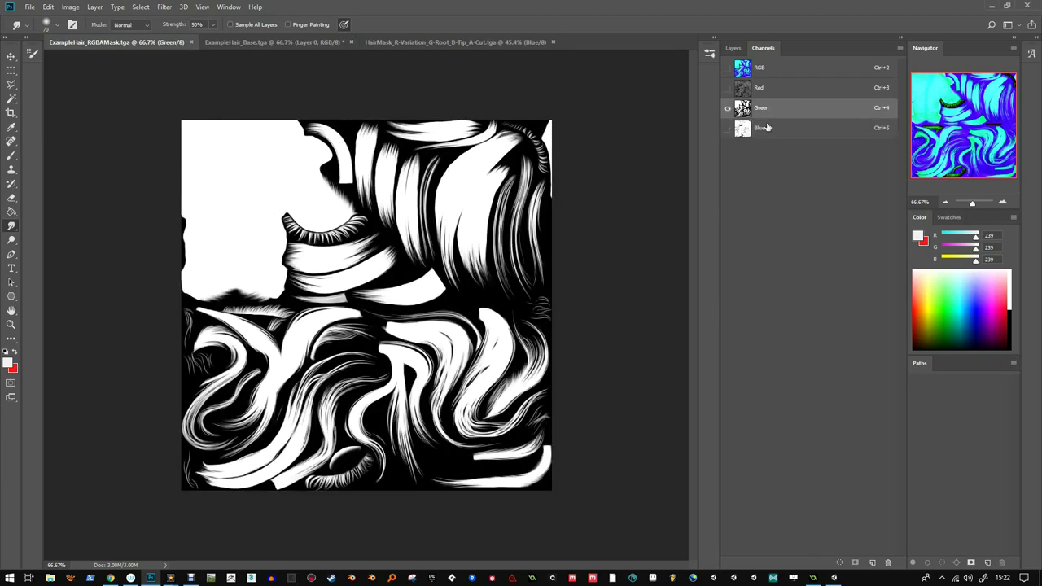
pyautogui.click(765, 128)
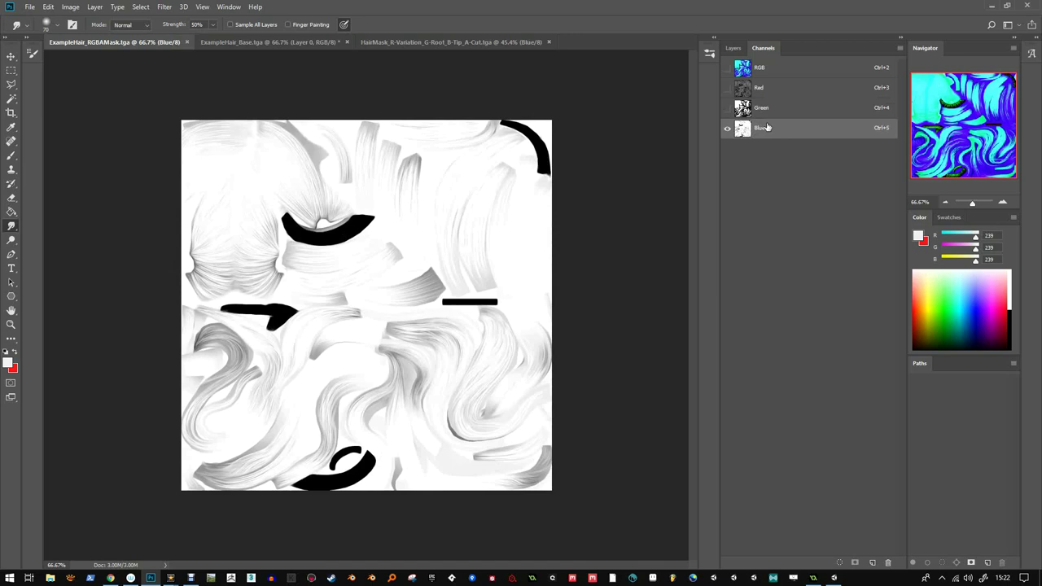
# - Invert the mask's Blue channel
pyautogui.hotkey('ctrl', 'i')
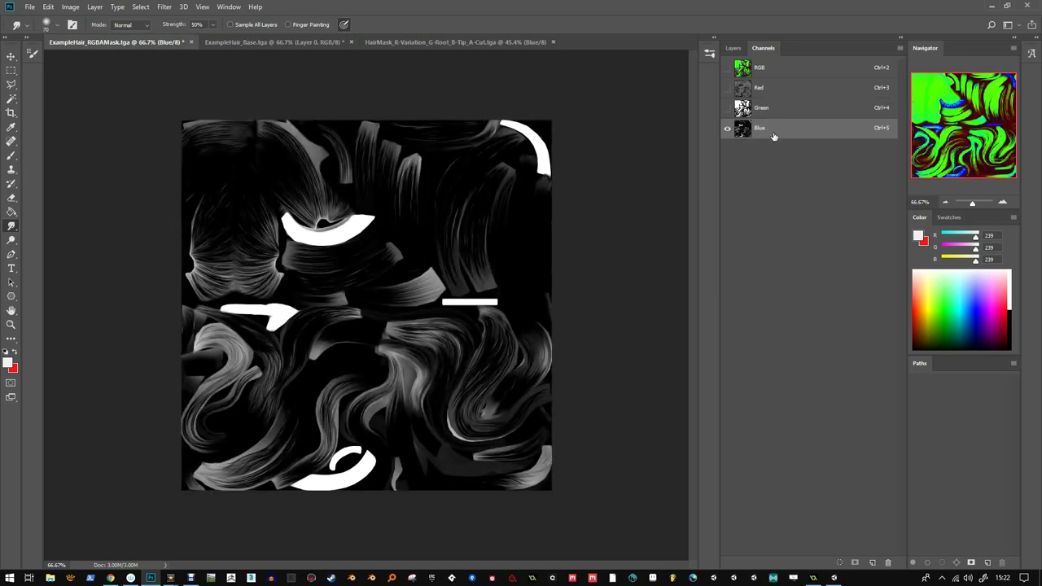
pyautogui.hotkey('ctrl', 'z')
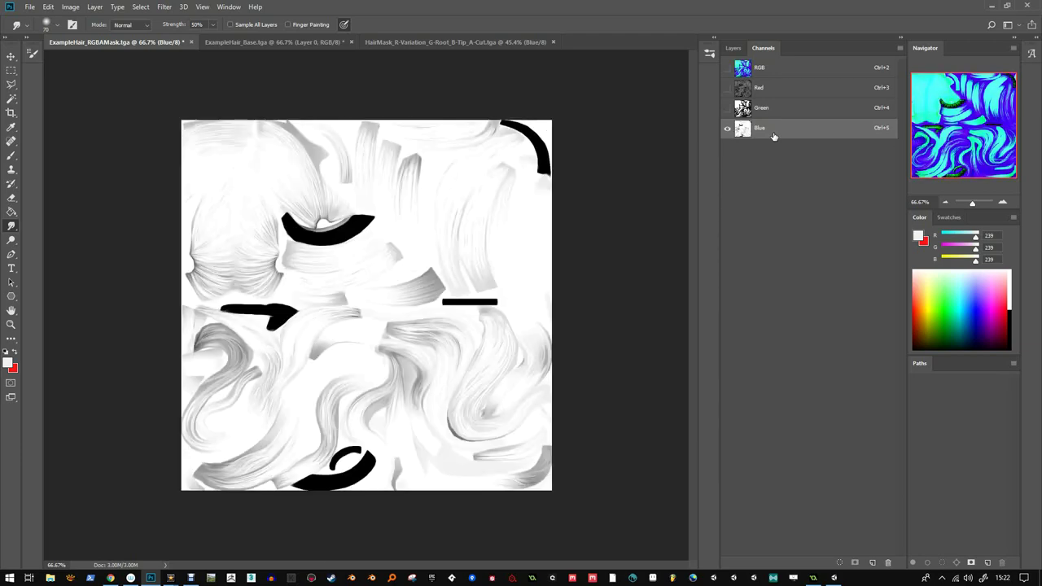
pyautogui.hotkey('ctrl', 'z')
pyautogui.hotkey('ctrl', 'z')
pyautogui.hotkey('ctrl', 'z')
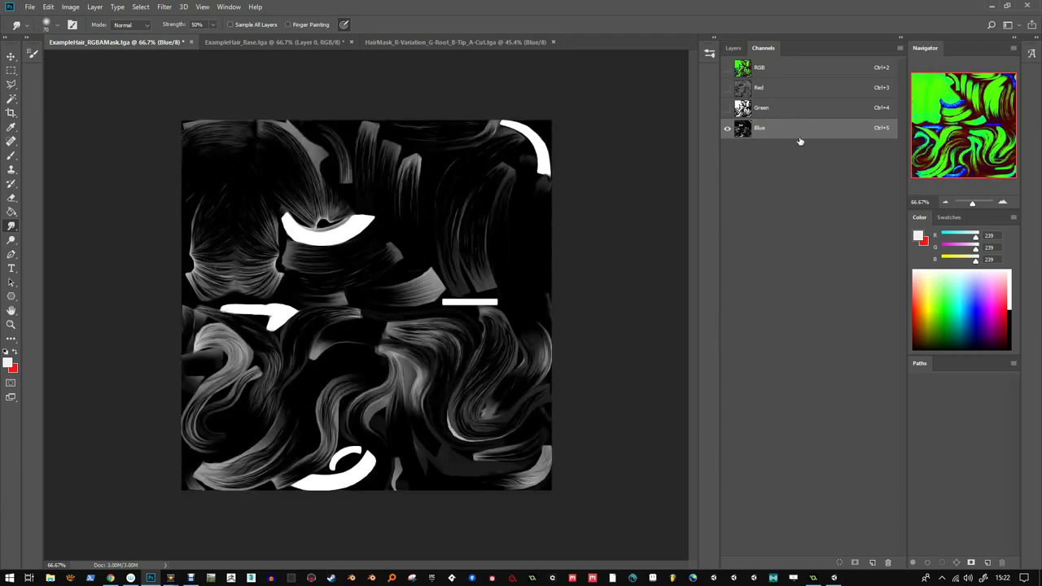
# - Copy the Red channel's image into the Green channel
pyautogui.click(765, 112)
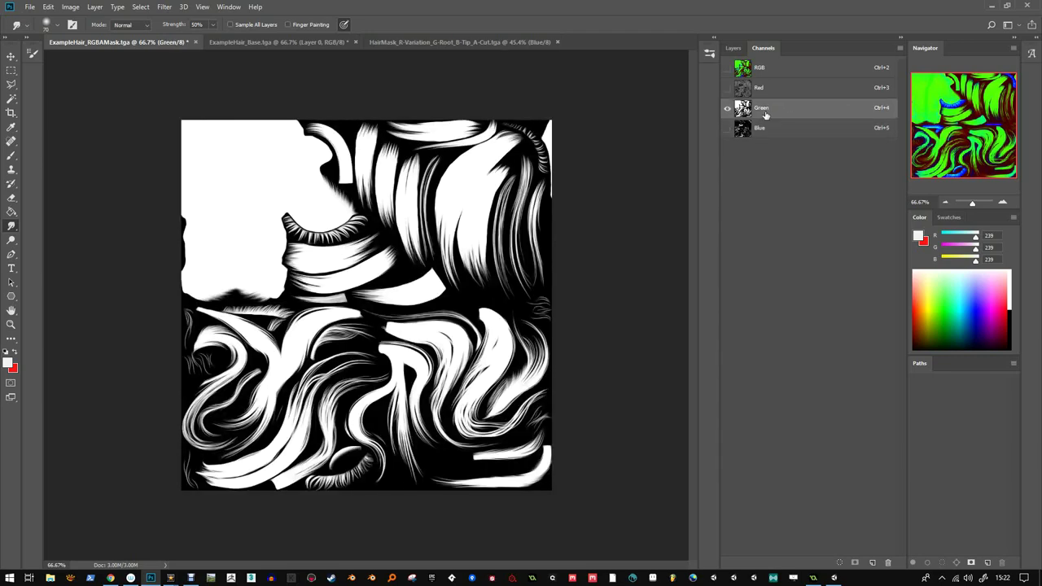
pyautogui.click(757, 91)
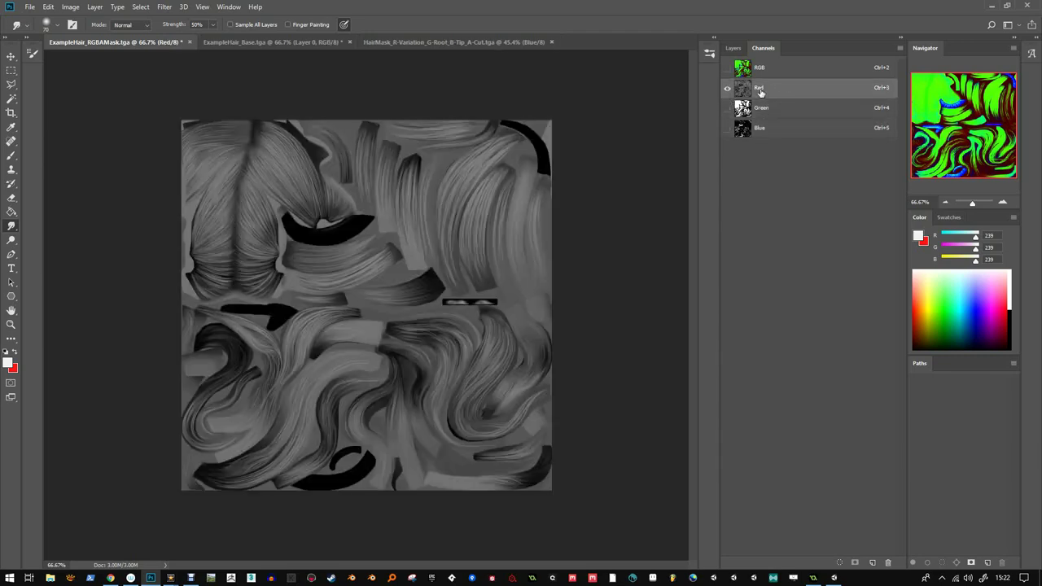
pyautogui.hotkey('ctrl', 'a')
pyautogui.click(762, 107)
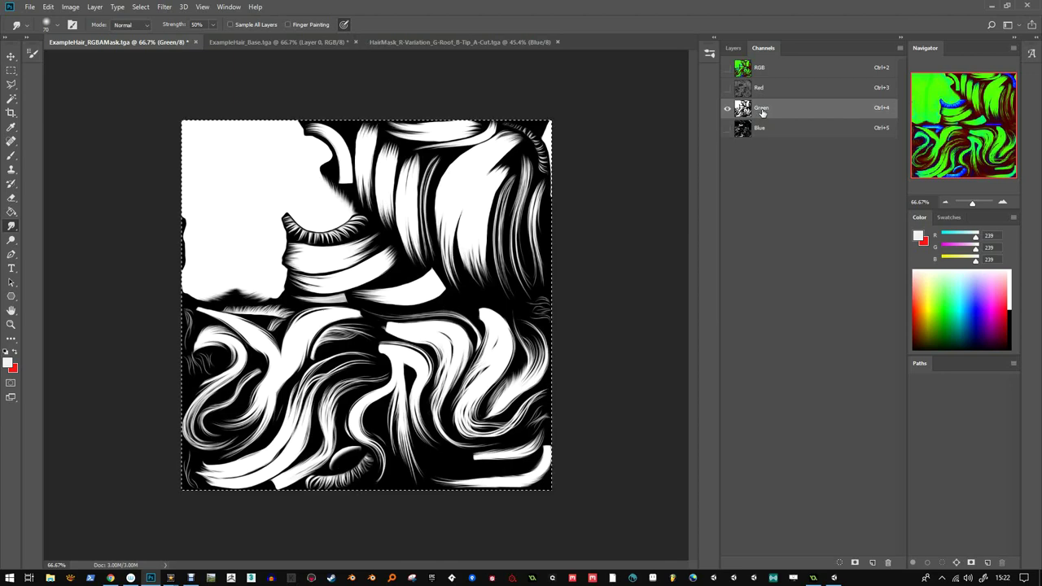
pyautogui.hotkey('ctrl', 'v')
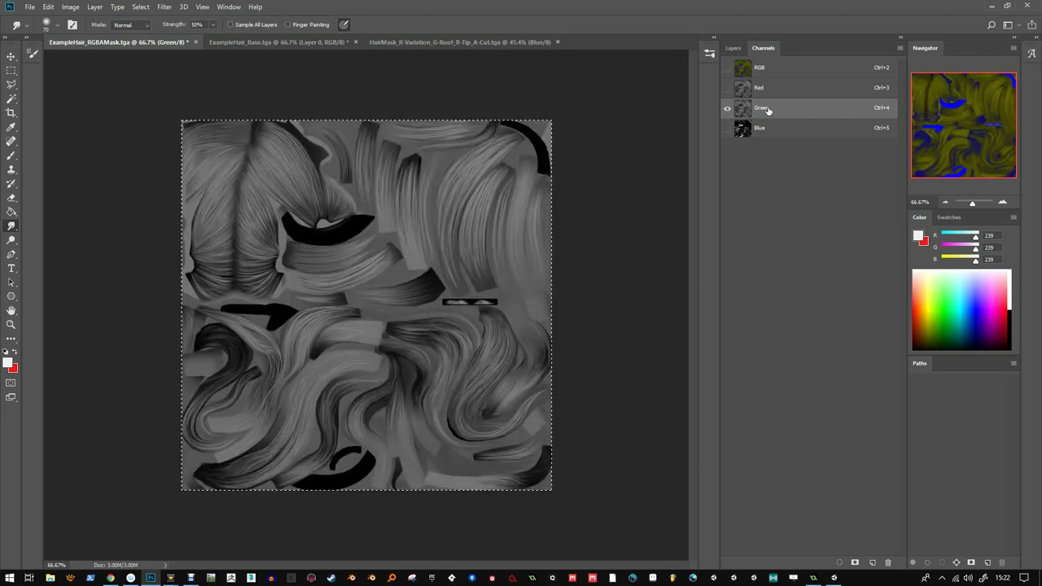
# - Brighten the Green and Red channels with Levels by lowering their white points
pyautogui.hotkey('ctrl', 'l')
pyautogui.moveTo(861, 407); pyautogui.dragTo(777, 409)
pyautogui.click(901, 305)
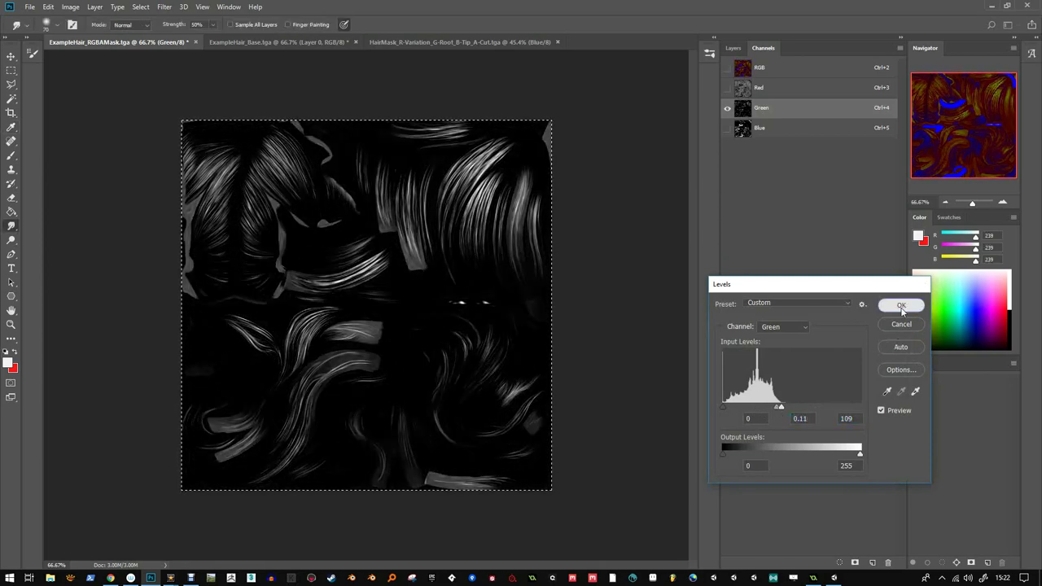
pyautogui.click(769, 89)
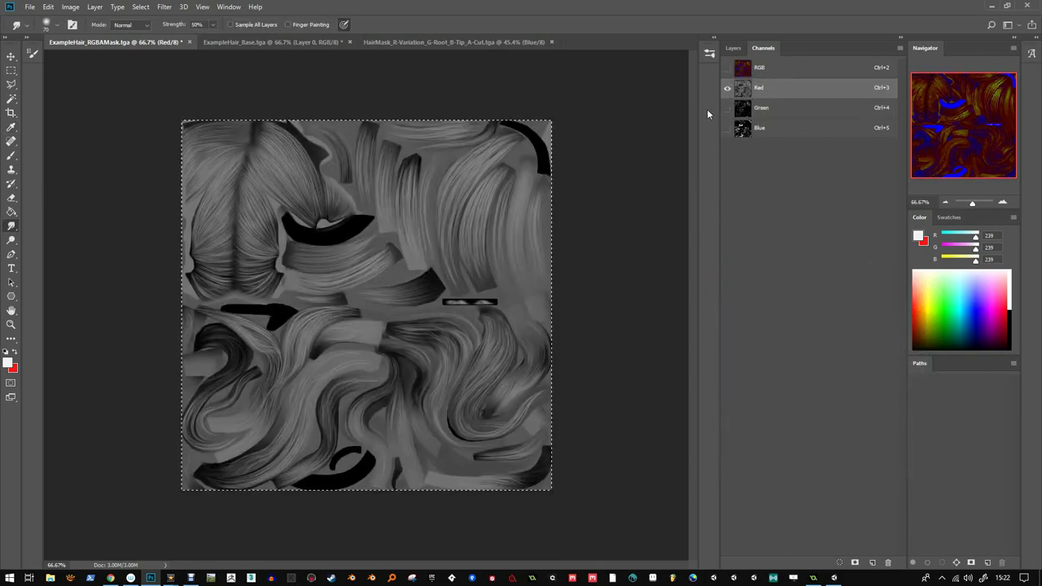
pyautogui.hotkey('ctrl', 'l')
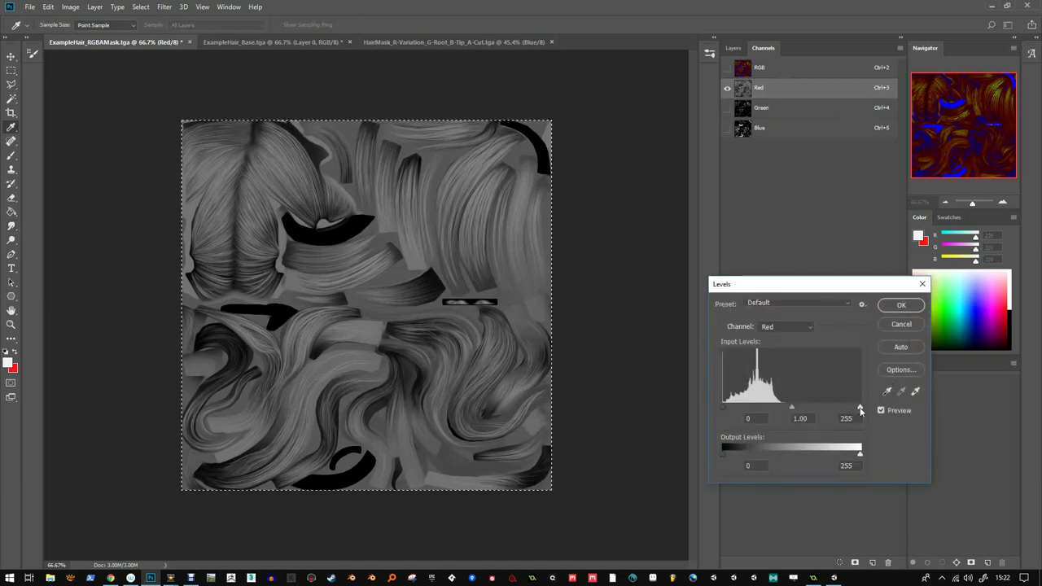
pyautogui.moveTo(860, 410); pyautogui.dragTo(766, 409)
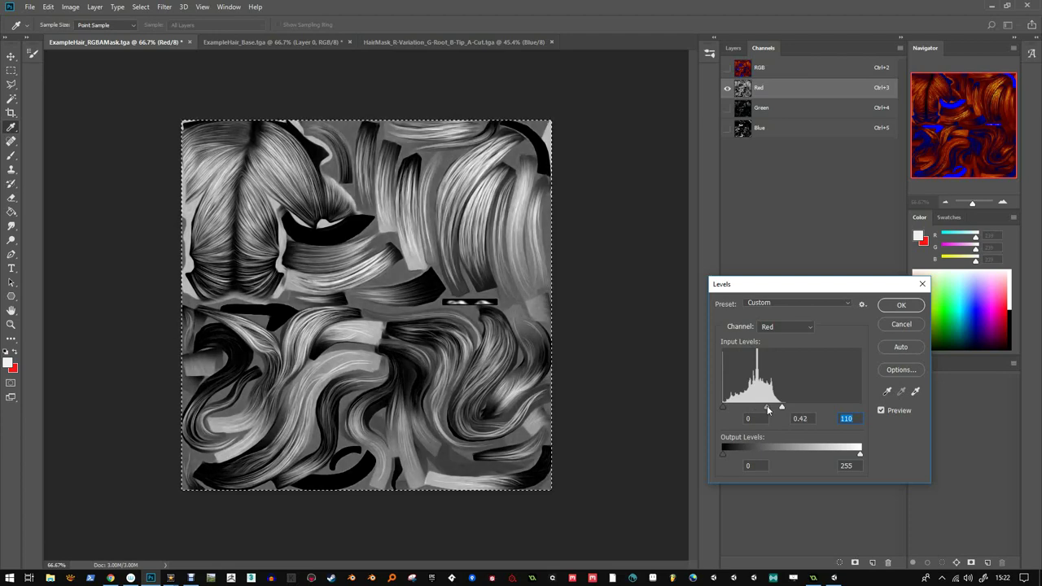
pyautogui.click(900, 305)
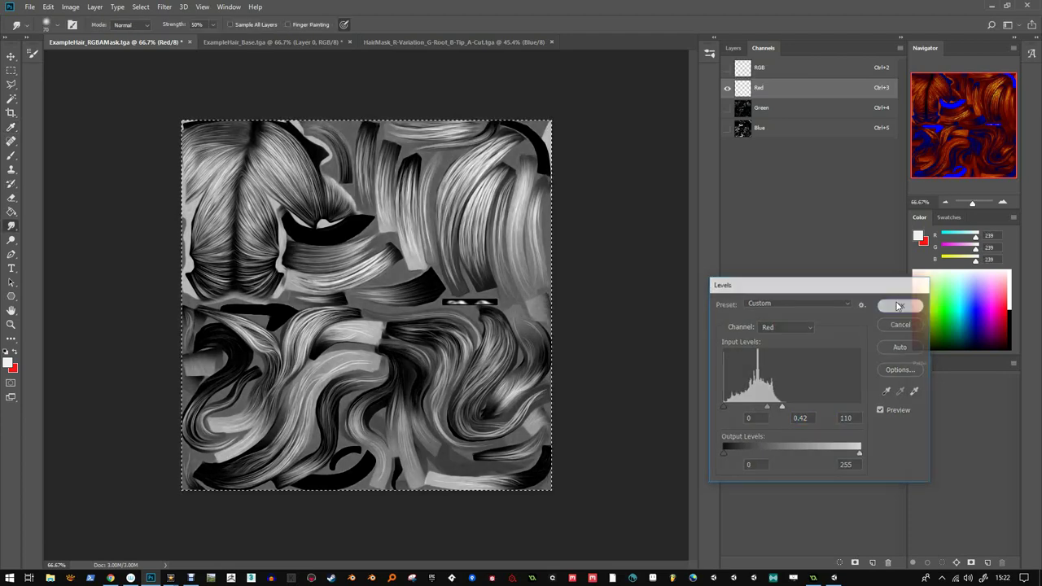
# - Check the Green, Blue and Red channels, then return to the RGB composite
pyautogui.click(761, 107)
pyautogui.click(761, 129)
pyautogui.click(759, 91)
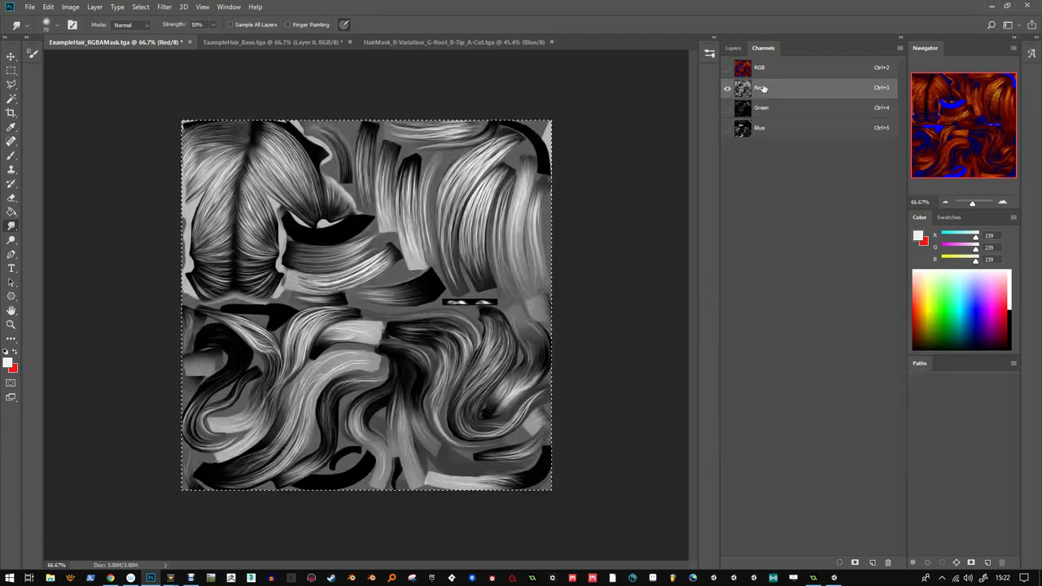
pyautogui.click(761, 72)
pyautogui.click(733, 48)
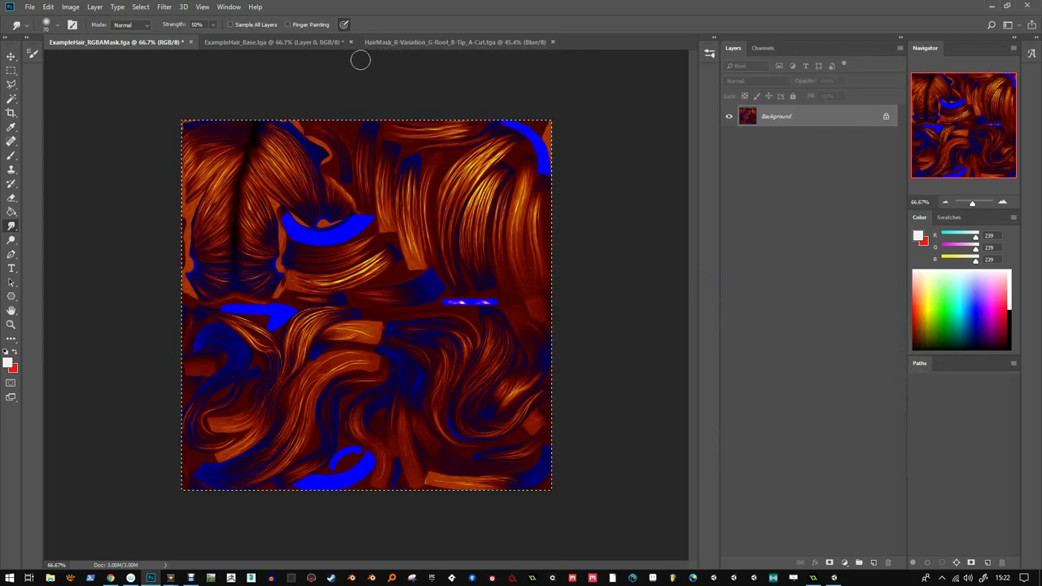
# - Paste ExampleHair_Base's Alpha 1 hair mask into a new alpha channel of the RGBAMask
pyautogui.click(266, 42)
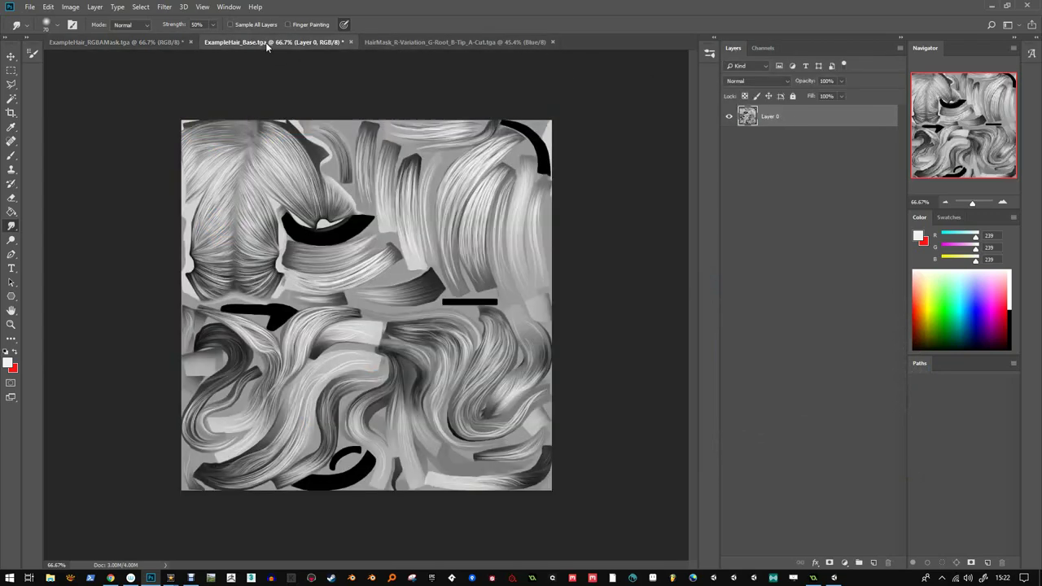
pyautogui.click(763, 48)
pyautogui.click(761, 150)
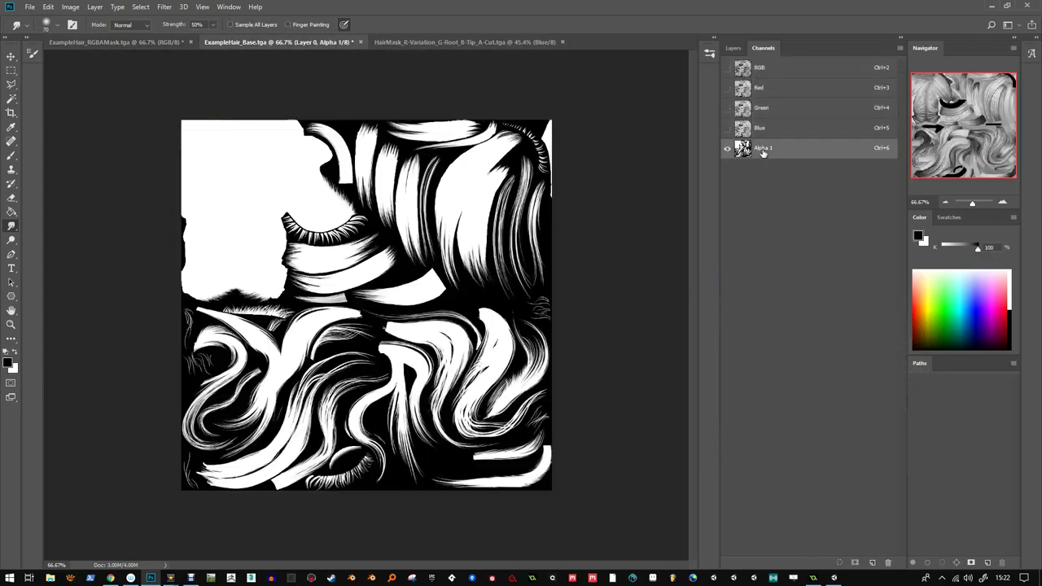
pyautogui.click(757, 68)
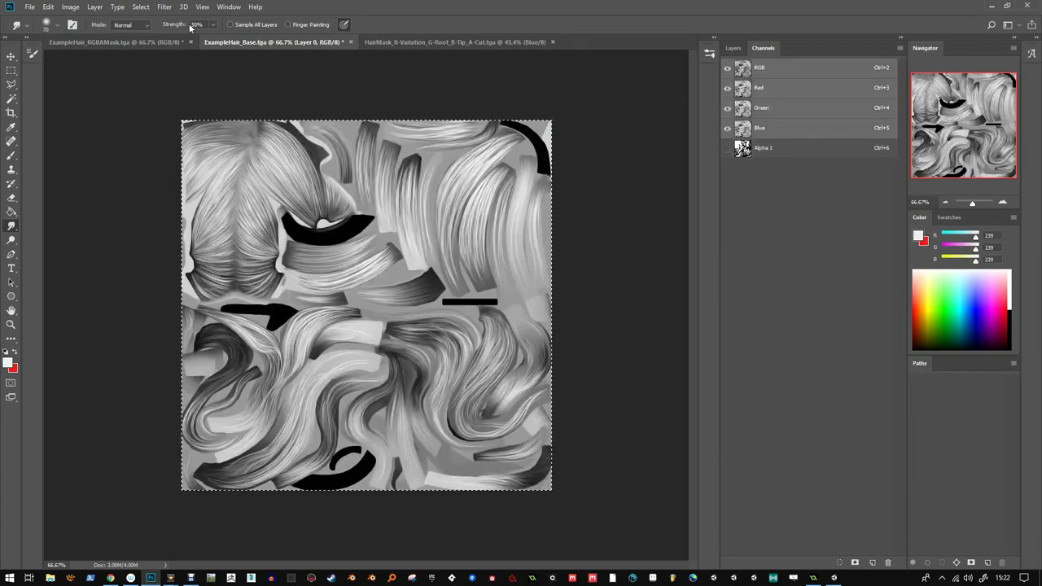
pyautogui.click(155, 41)
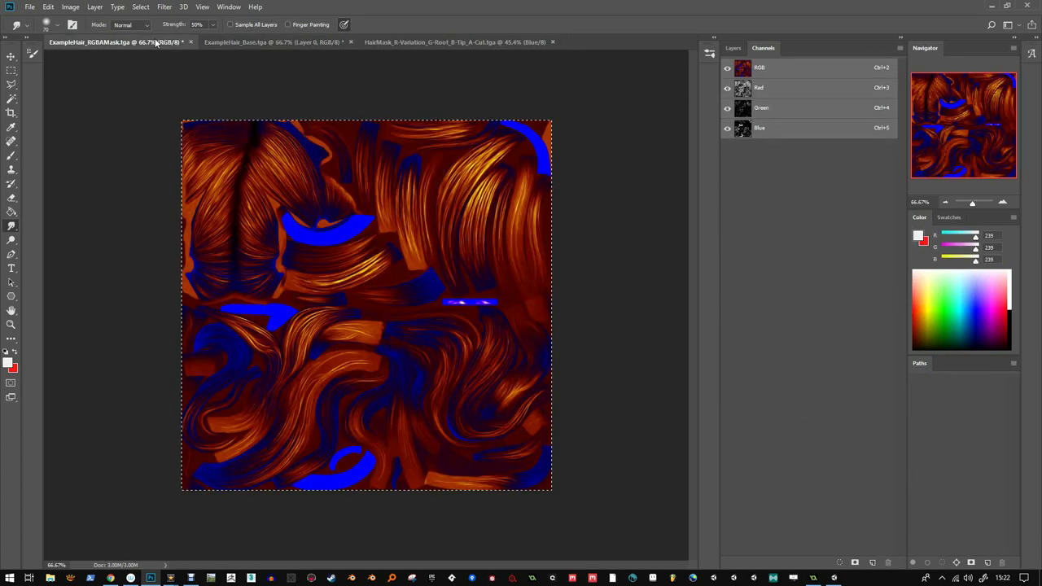
pyautogui.click(871, 562)
pyautogui.hotkey('ctrl', 'v')
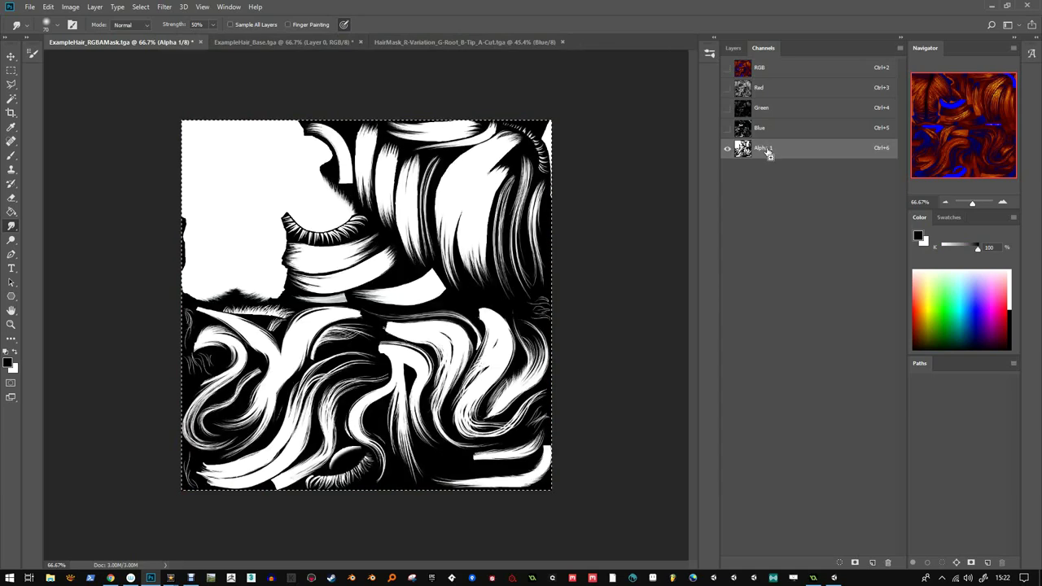
pyautogui.click(768, 73)
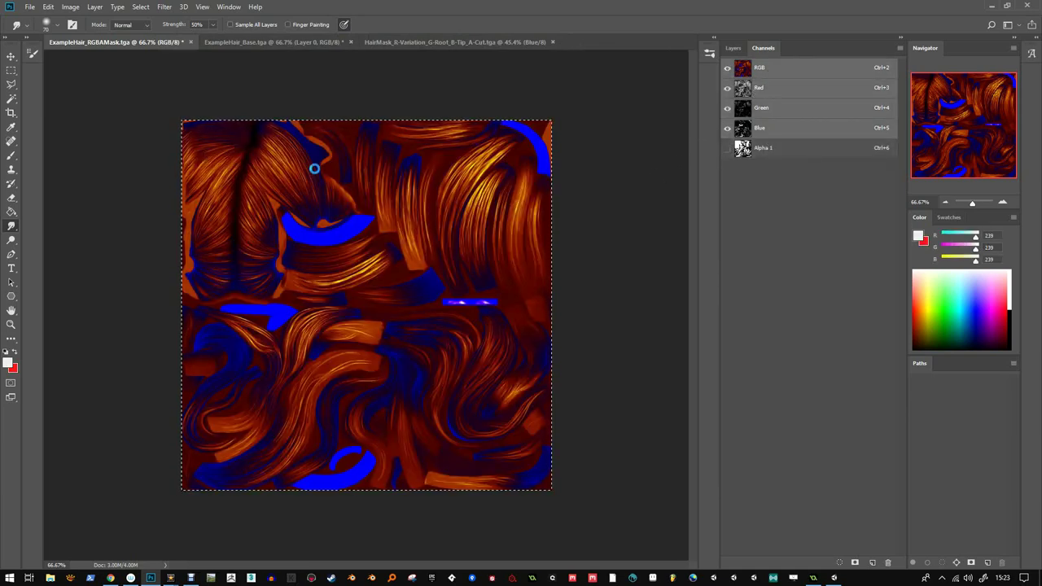
# - Save the mask as 32-bit Targa ExampleHair_VRTC.tga
pyautogui.hotkey('ctrl', 'shift', 's')
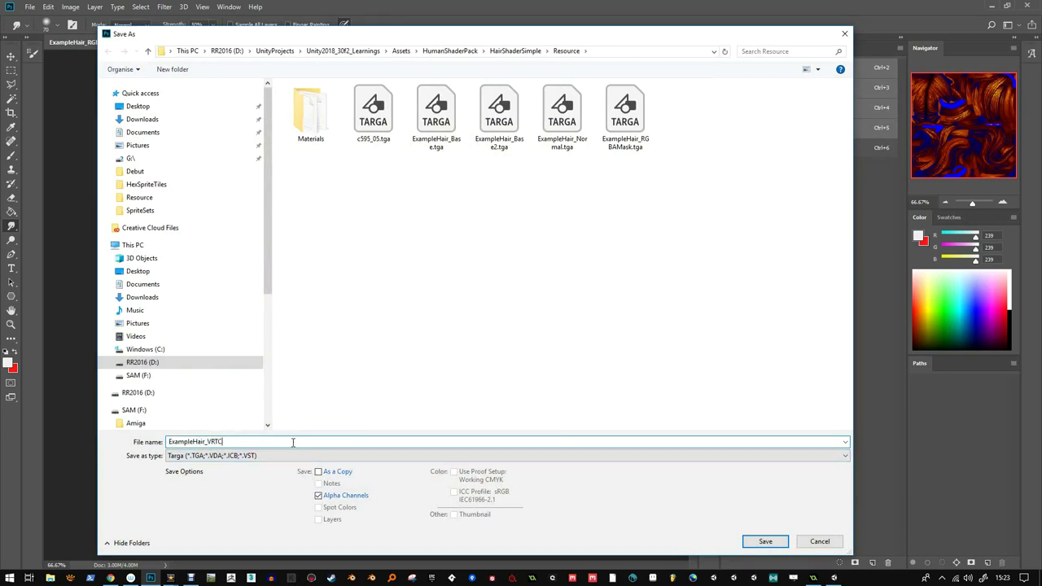
pyautogui.press('Return')
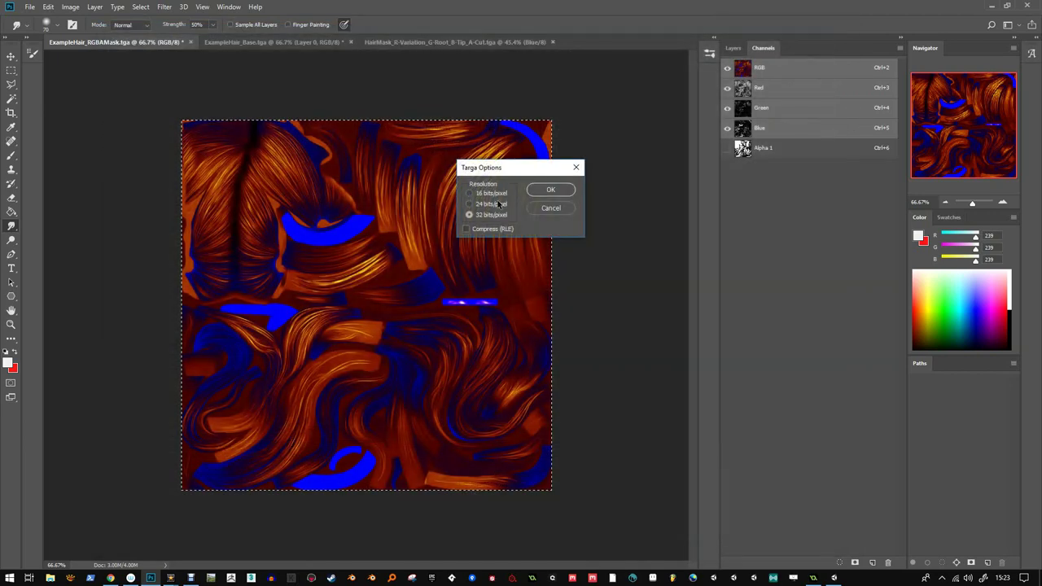
pyautogui.click(550, 190)
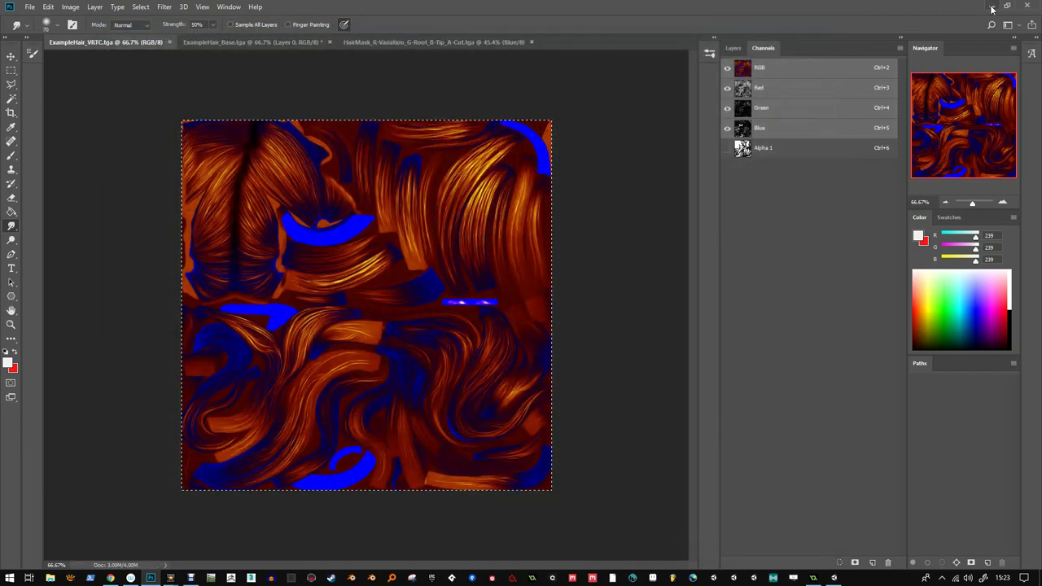
pyautogui.click(992, 7)
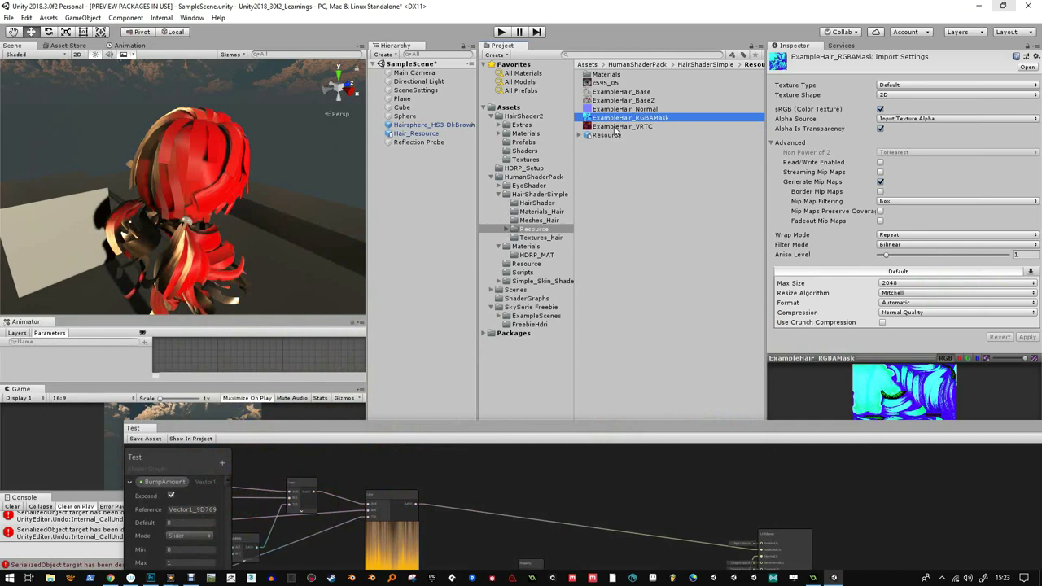
# - Select Hair_Resource, open its Aniso_HairExample_SG material, and assign the HairMask texture as the hair mask
pyautogui.click(218, 169)
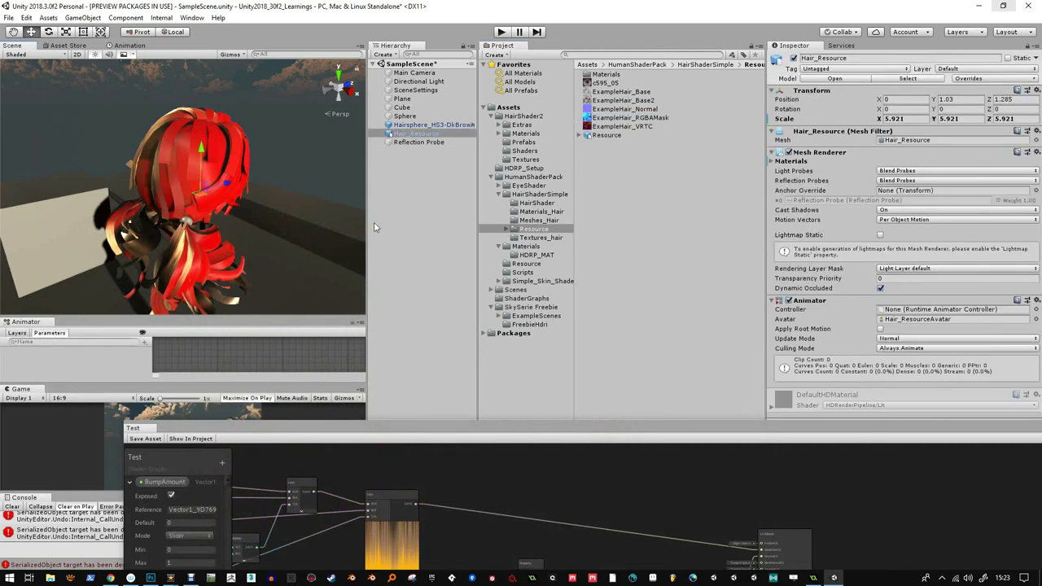
pyautogui.click(415, 135)
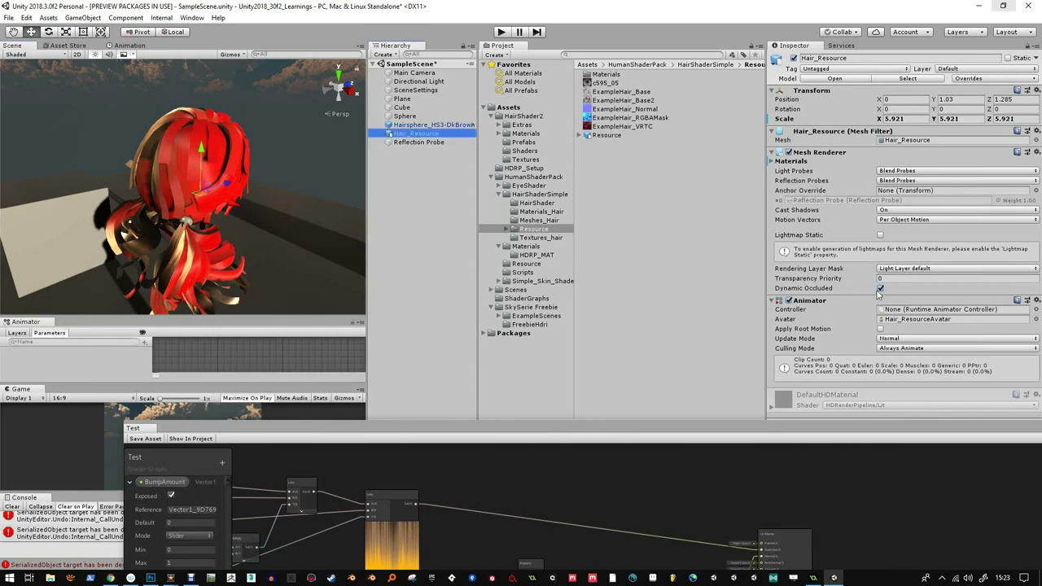
pyautogui.click(780, 162)
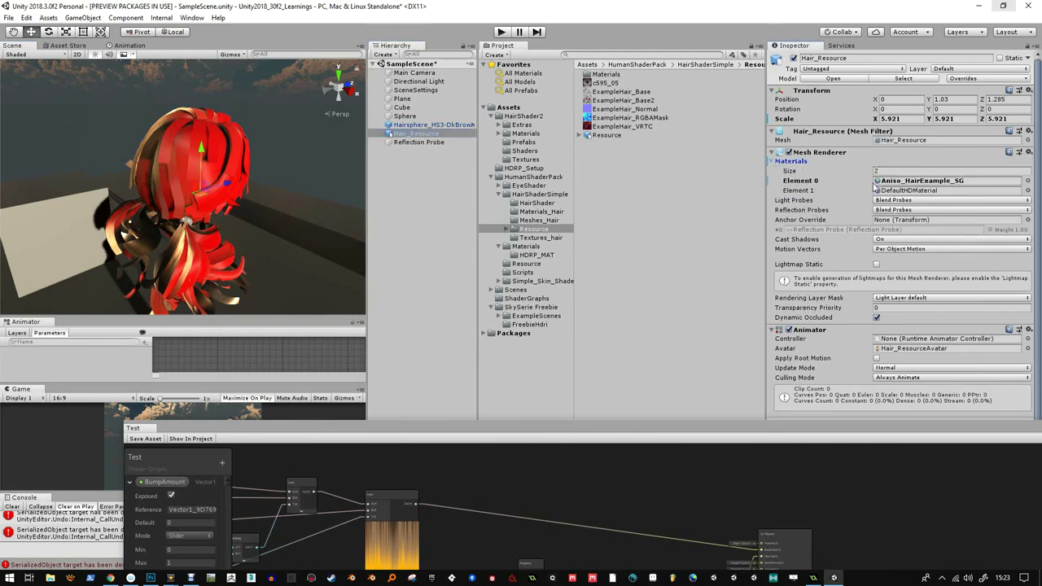
pyautogui.click(922, 181)
pyautogui.click(627, 74)
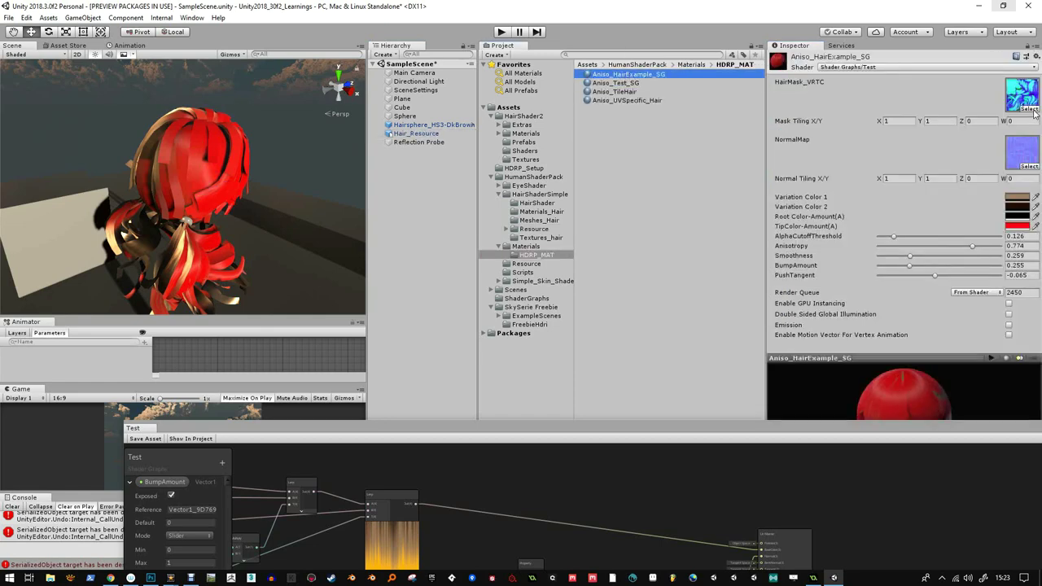
pyautogui.click(1029, 108)
pyautogui.doubleClick(419, 328)
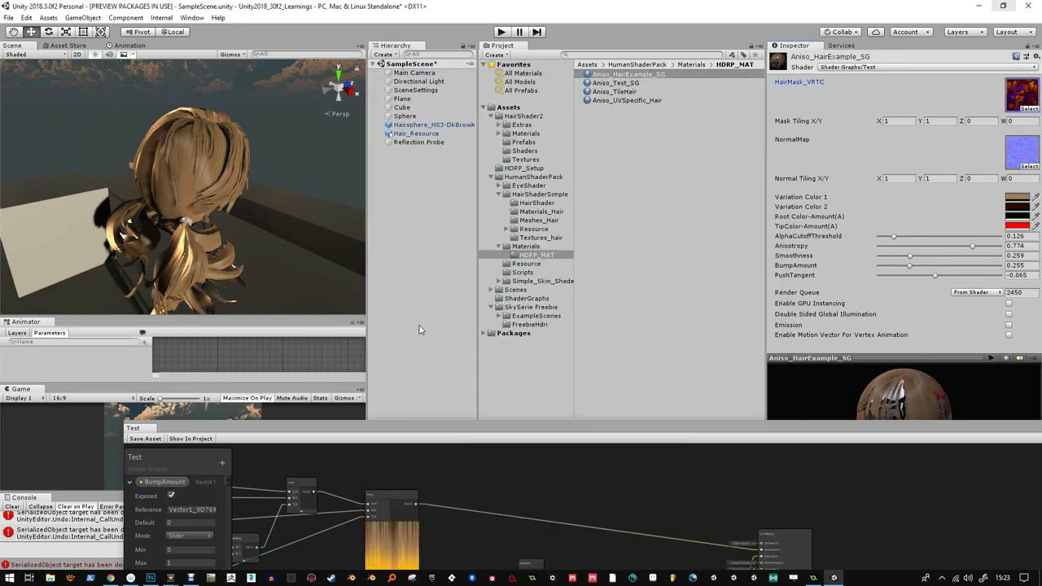
pyautogui.keyDown('alt'); pyautogui.moveTo(197, 168); pyautogui.dragTo(275, 209); pyautogui.keyUp('alt')
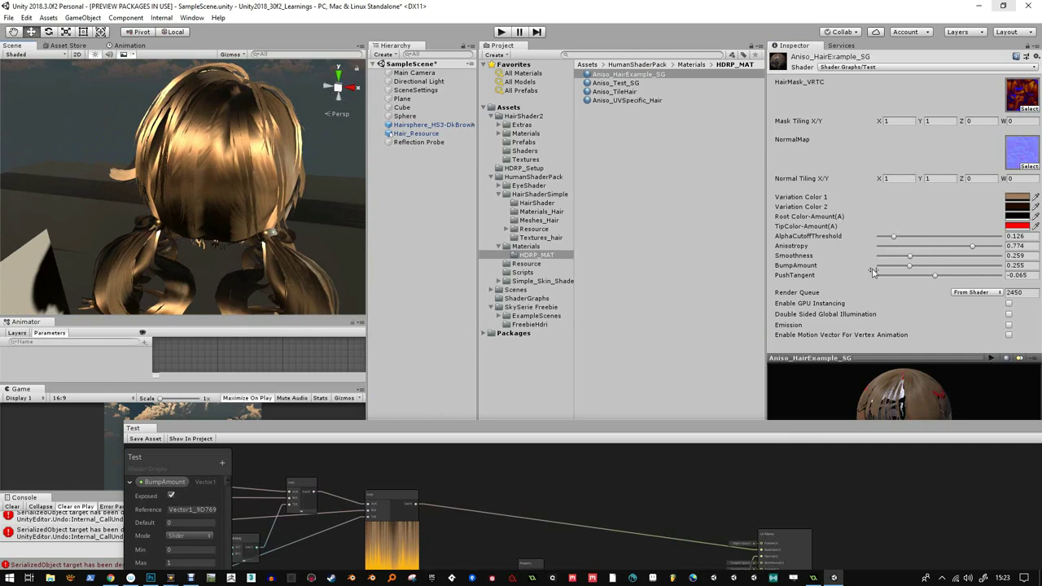
# - Set BumpAmount 0.866, Smoothness 0.152, Anisotropy 0.734, PushTangent -0.306 and AlphaCutoffThreshold 0.113
pyautogui.moveTo(910, 266)
pyautogui.mouseDown()
pyautogui.moveTo(1003, 272)
pyautogui.moveTo(983, 268)
pyautogui.mouseUp()
pyautogui.moveTo(913, 258); pyautogui.dragTo(900, 257)
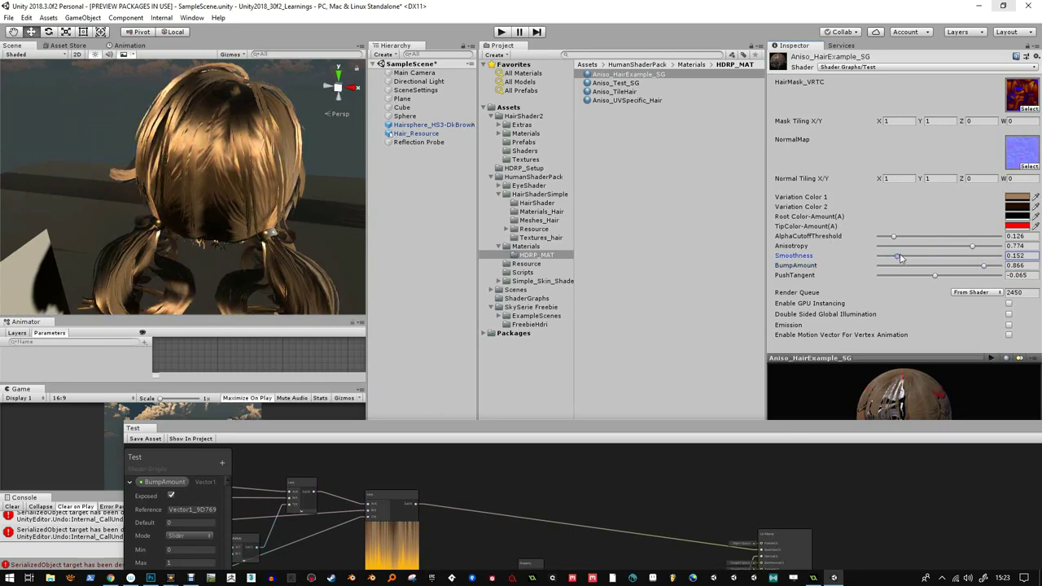
pyautogui.click(970, 247)
pyautogui.moveTo(970, 249); pyautogui.dragTo(921, 274)
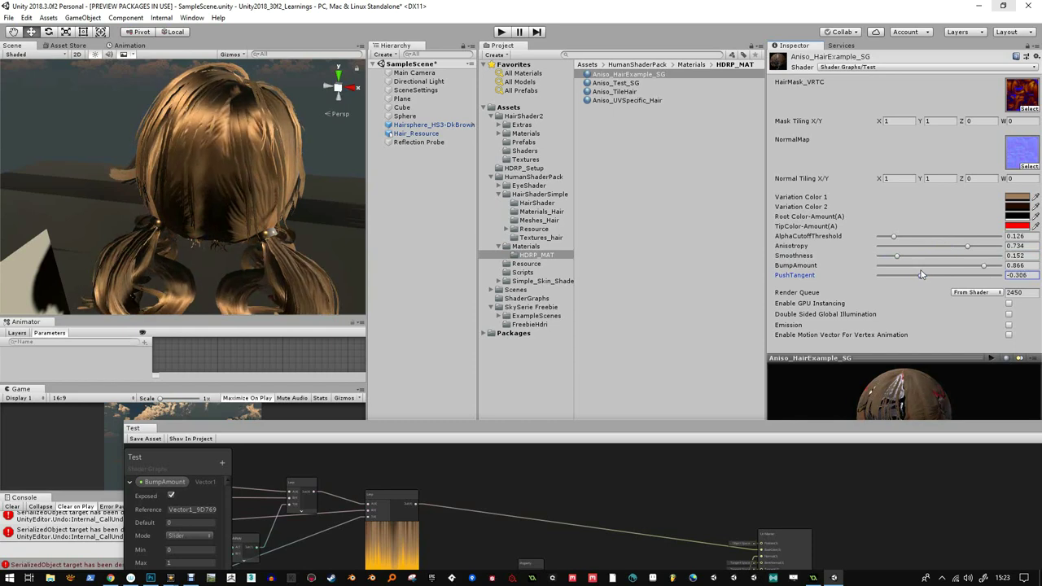
pyautogui.moveTo(896, 242)
pyautogui.mouseDown()
pyautogui.moveTo(884, 246)
pyautogui.moveTo(892, 241)
pyautogui.mouseUp()
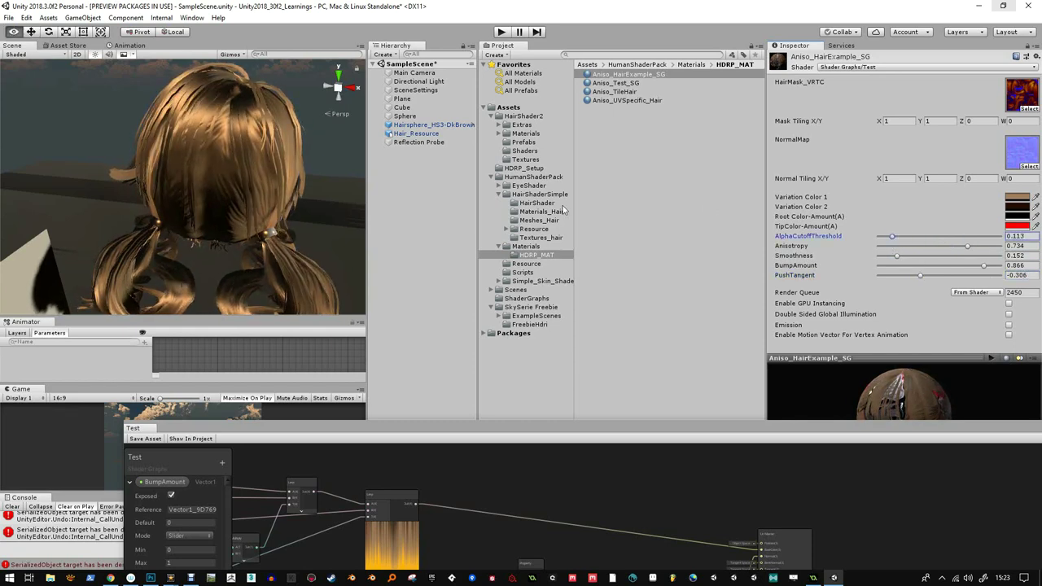
pyautogui.keyDown('alt'); pyautogui.moveTo(329, 200); pyautogui.dragTo(258, 210); pyautogui.keyUp('alt')
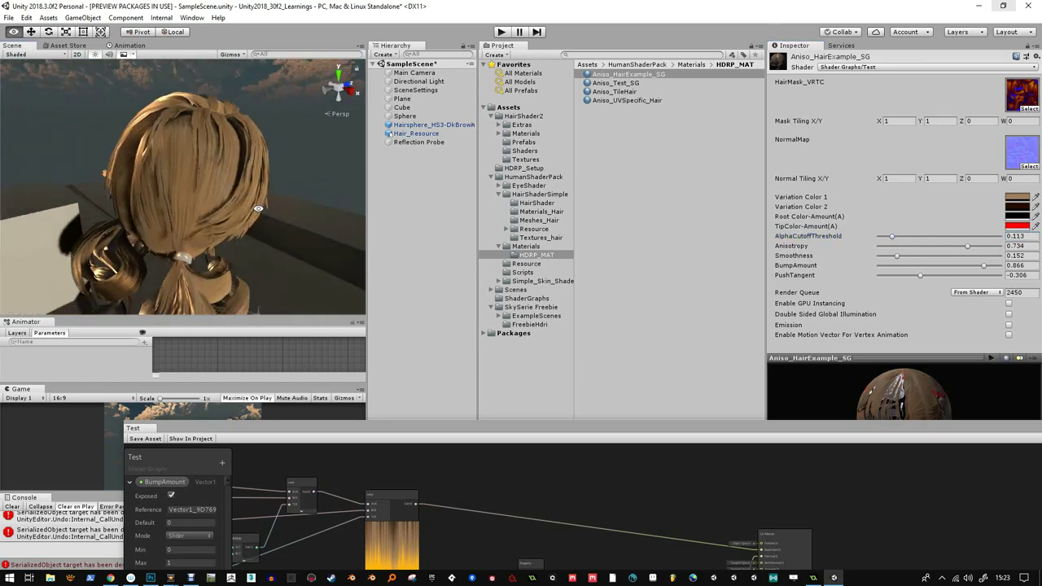
# - Make Variation Color 1 dark red and Variation Color 2 bright red
pyautogui.click(1015, 197)
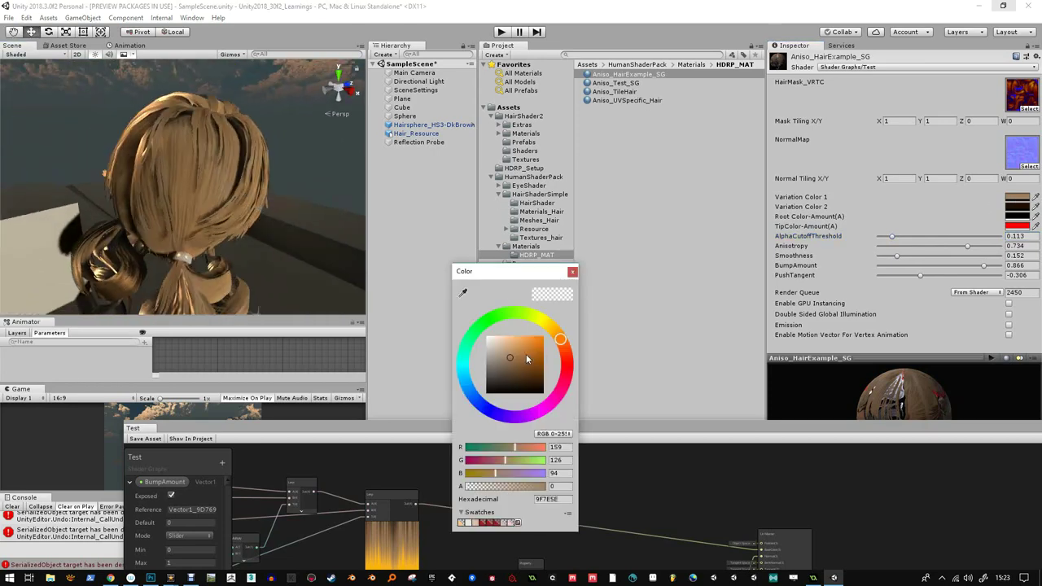
pyautogui.moveTo(560, 340); pyautogui.dragTo(551, 377)
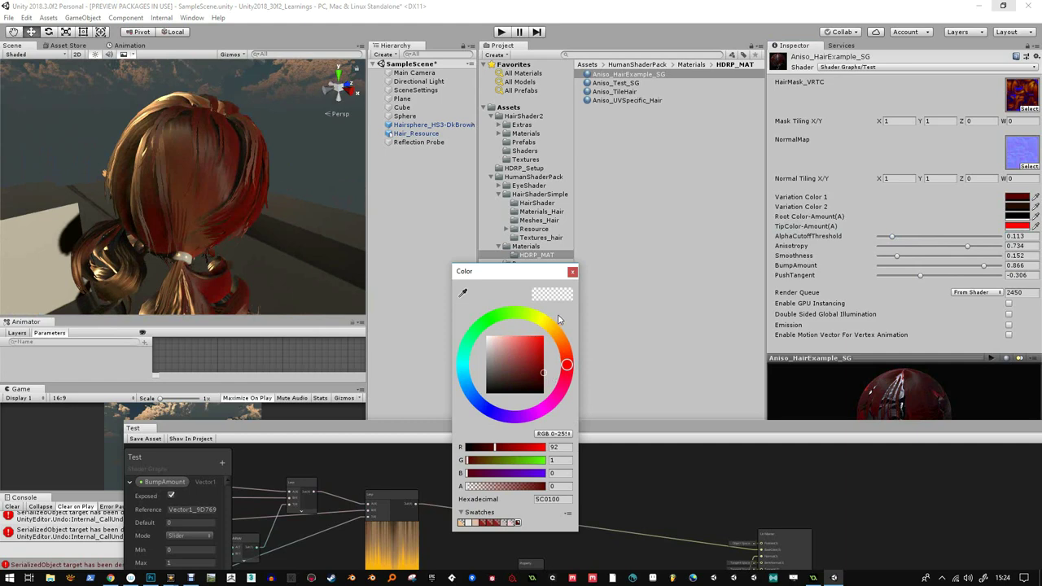
pyautogui.click(572, 272)
pyautogui.click(1024, 206)
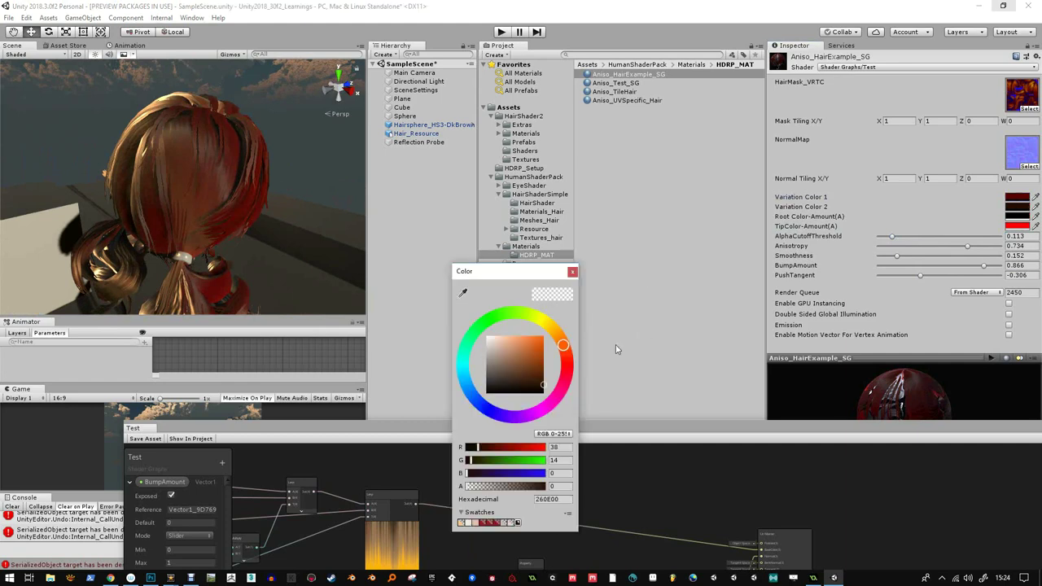
pyautogui.moveTo(558, 372); pyautogui.dragTo(550, 343)
pyautogui.click(572, 271)
pyautogui.keyDown('alt'); pyautogui.moveTo(244, 204); pyautogui.dragTo(203, 196); pyautogui.keyUp('alt')
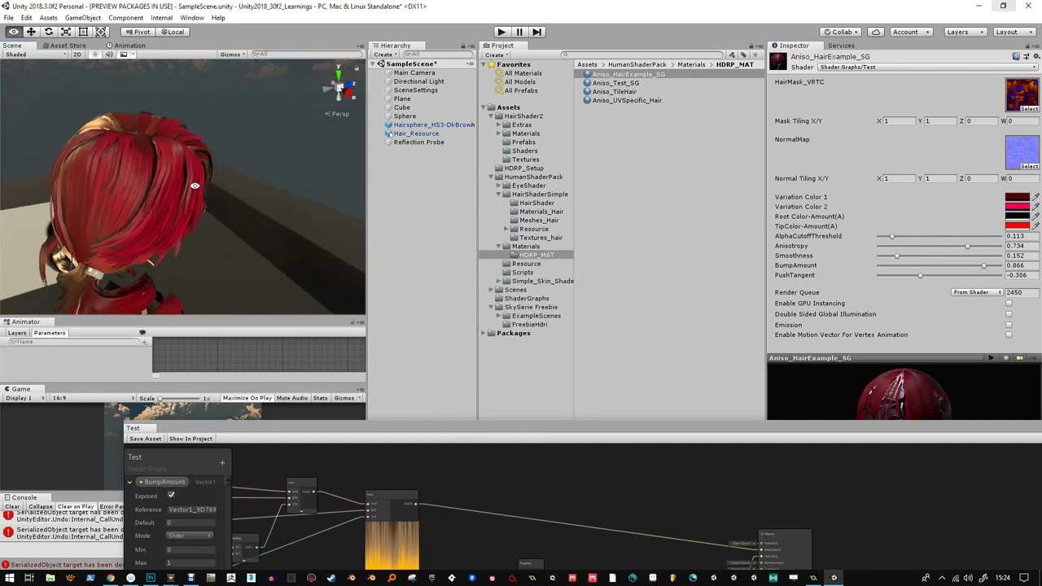
pyautogui.keyDown('alt'); pyautogui.moveTo(204, 196); pyautogui.dragTo(194, 198, button='right'); pyautogui.keyUp('alt')
# - Check the Root Color, then set the TipColor to dark gold AB8D3B
pyautogui.click(1016, 217)
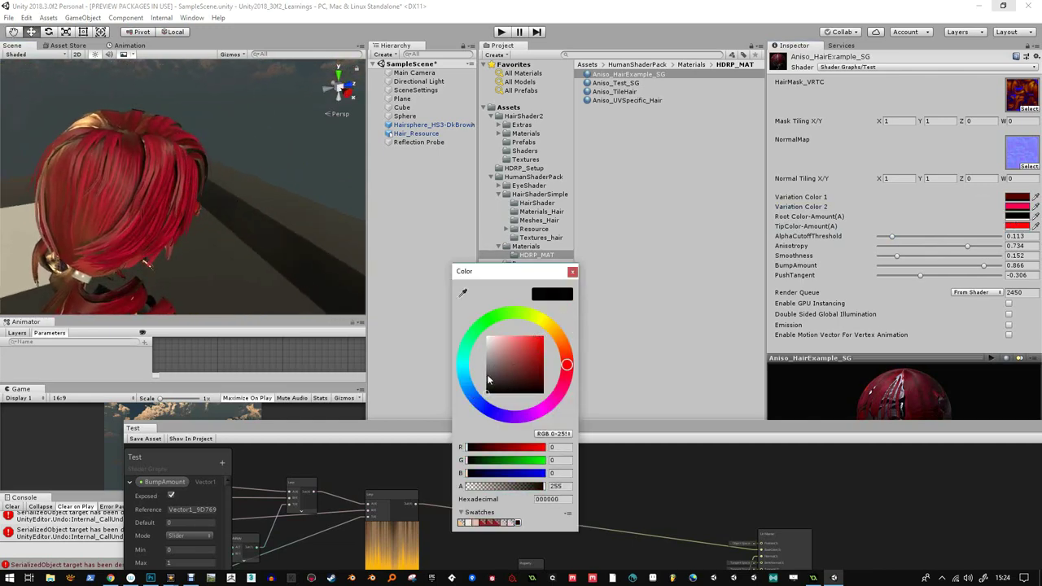
pyautogui.click(572, 271)
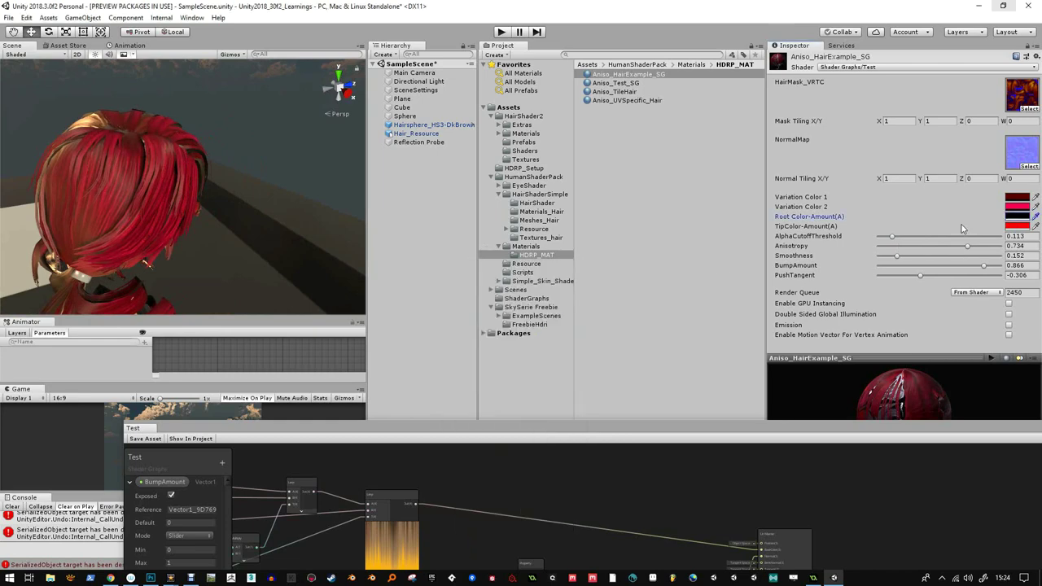
pyautogui.click(1012, 229)
pyautogui.moveTo(488, 335); pyautogui.dragTo(489, 316)
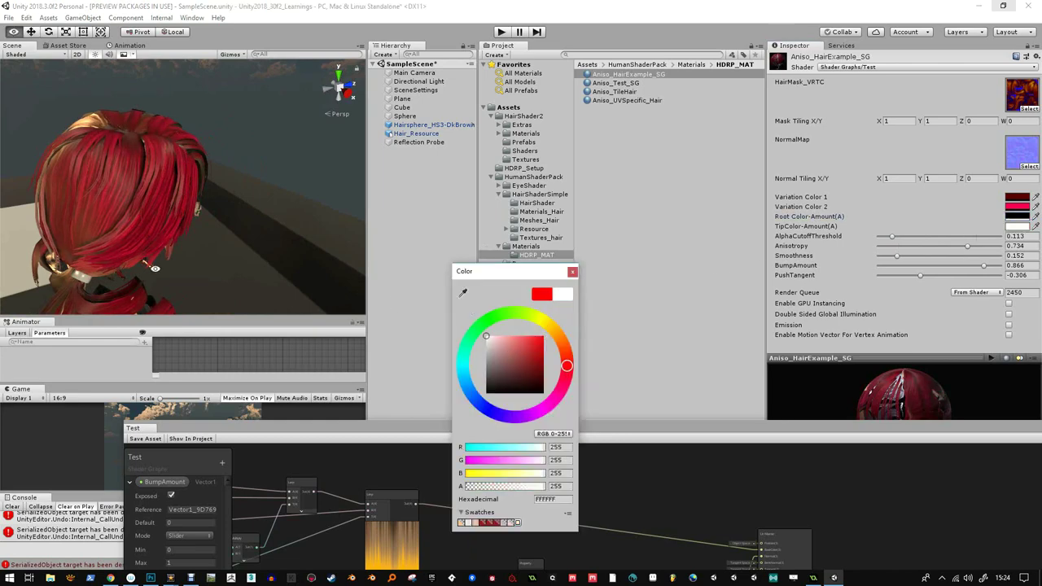
pyautogui.click(71, 235)
pyautogui.moveTo(71, 235); pyautogui.dragTo(50, 205, button='right')
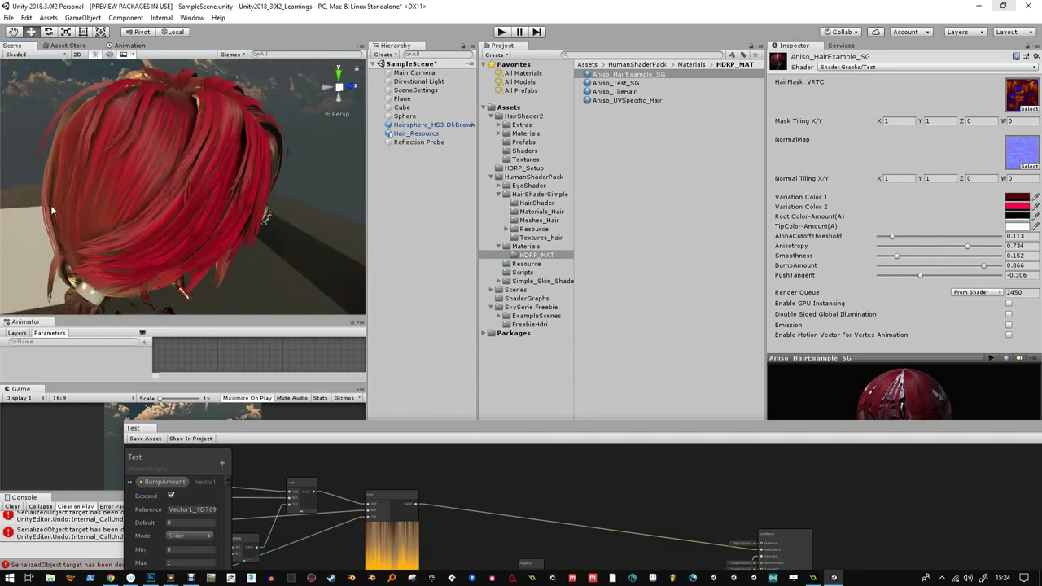
pyautogui.click(1022, 226)
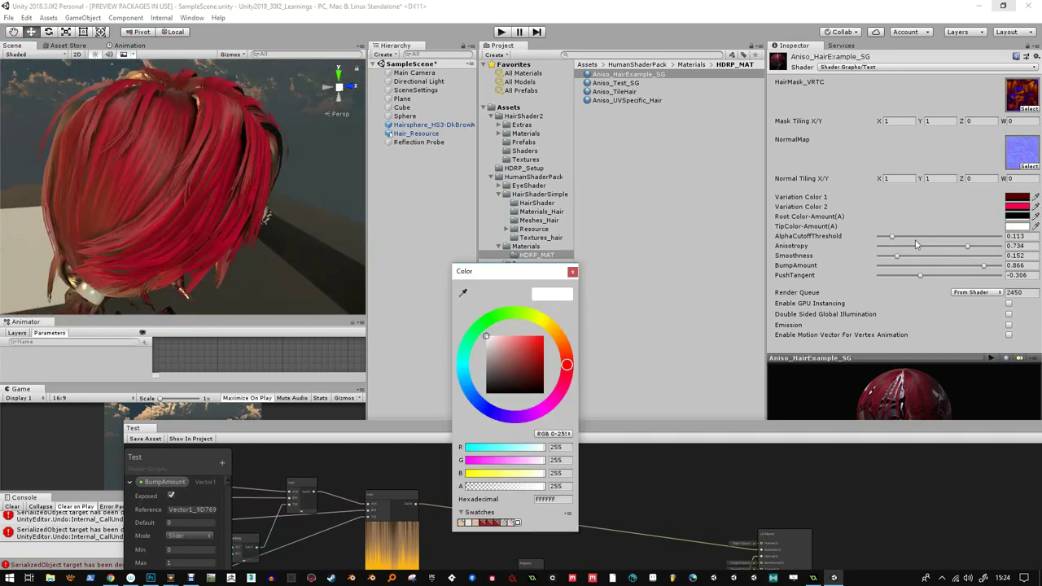
pyautogui.moveTo(565, 362); pyautogui.dragTo(533, 345)
pyautogui.click(572, 272)
pyautogui.keyDown('alt'); pyautogui.moveTo(264, 252); pyautogui.dragTo(486, 253); pyautogui.keyUp('alt')
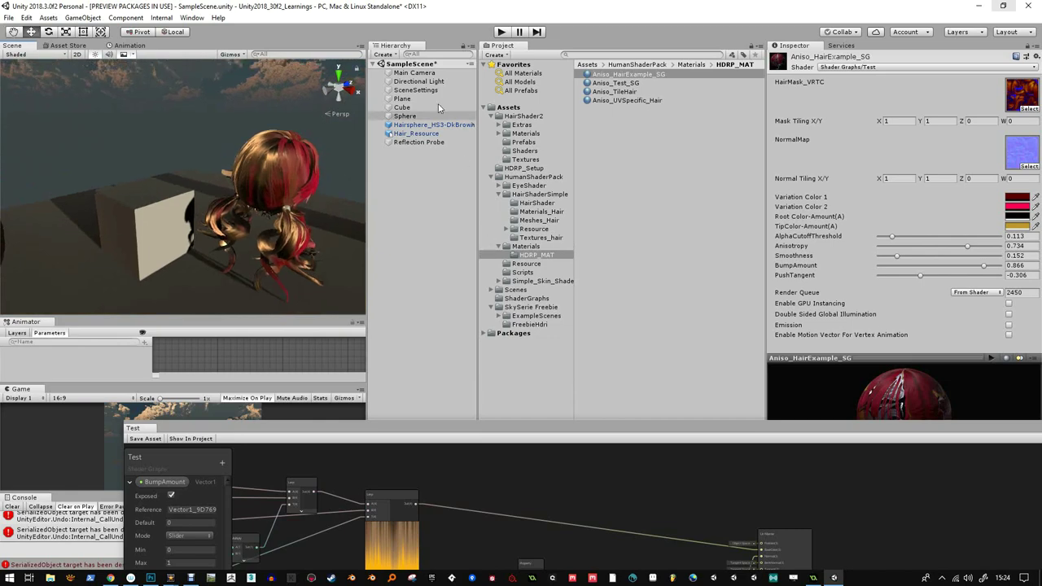
# - Rotate the SceneSettings HDRI sky to 266, then inspect the hair material and Hair_Resource
pyautogui.click(415, 89)
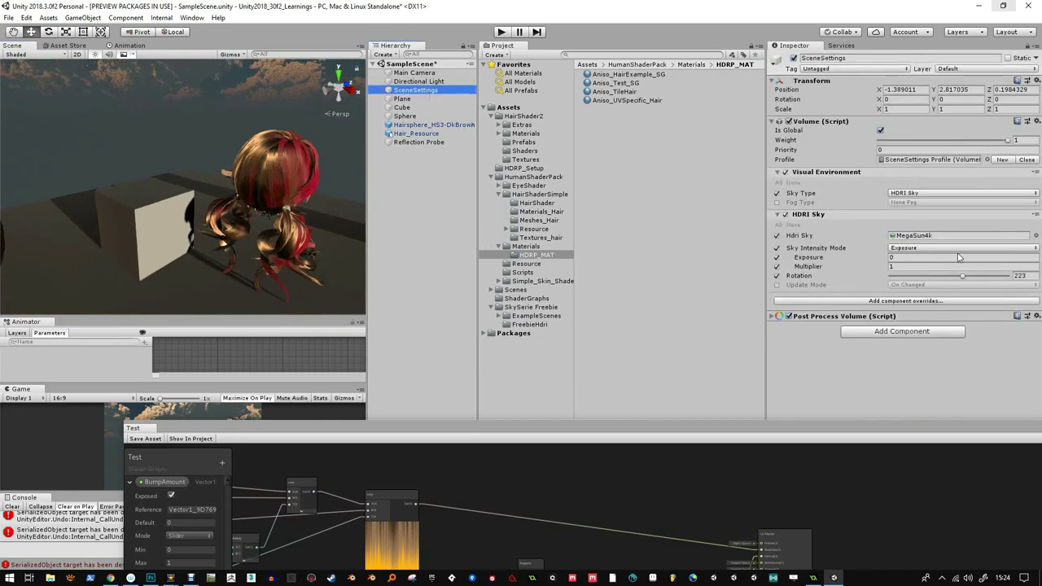
pyautogui.moveTo(964, 278)
pyautogui.mouseDown()
pyautogui.moveTo(992, 273)
pyautogui.moveTo(976, 275)
pyautogui.mouseUp()
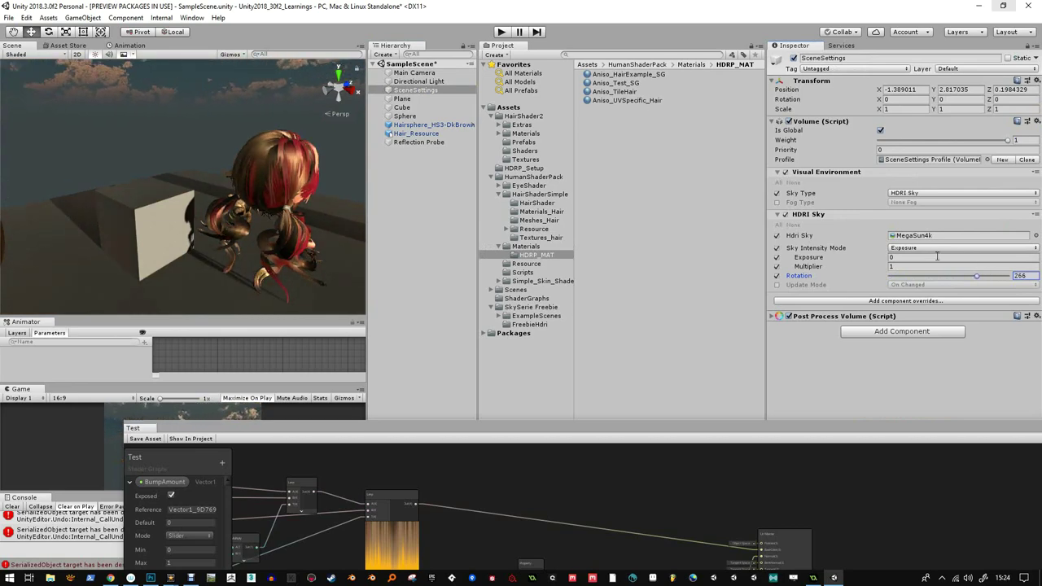
pyautogui.keyDown('alt'); pyautogui.moveTo(244, 171); pyautogui.dragTo(236, 191); pyautogui.keyUp('alt')
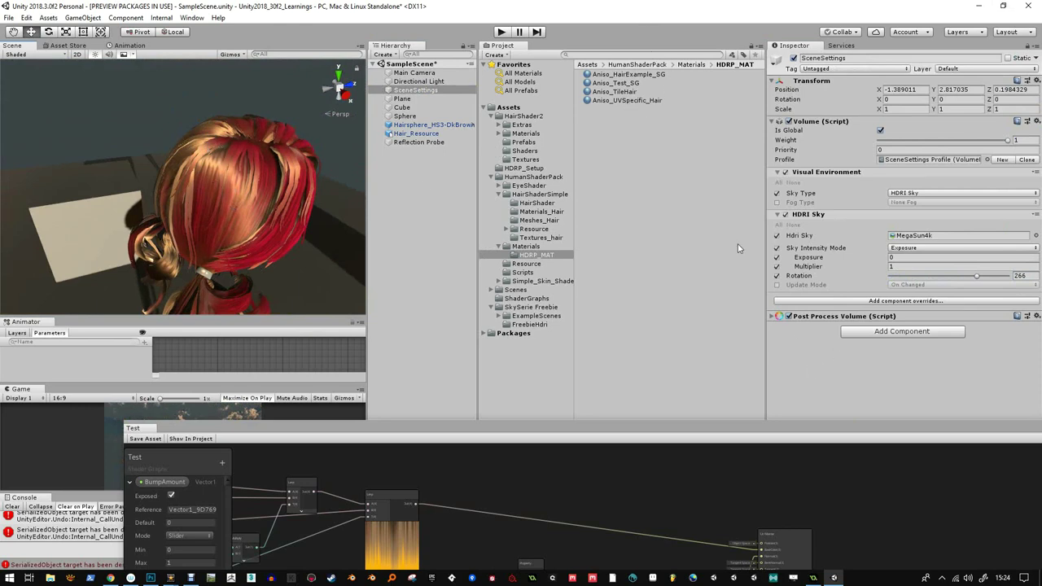
pyautogui.click(620, 101)
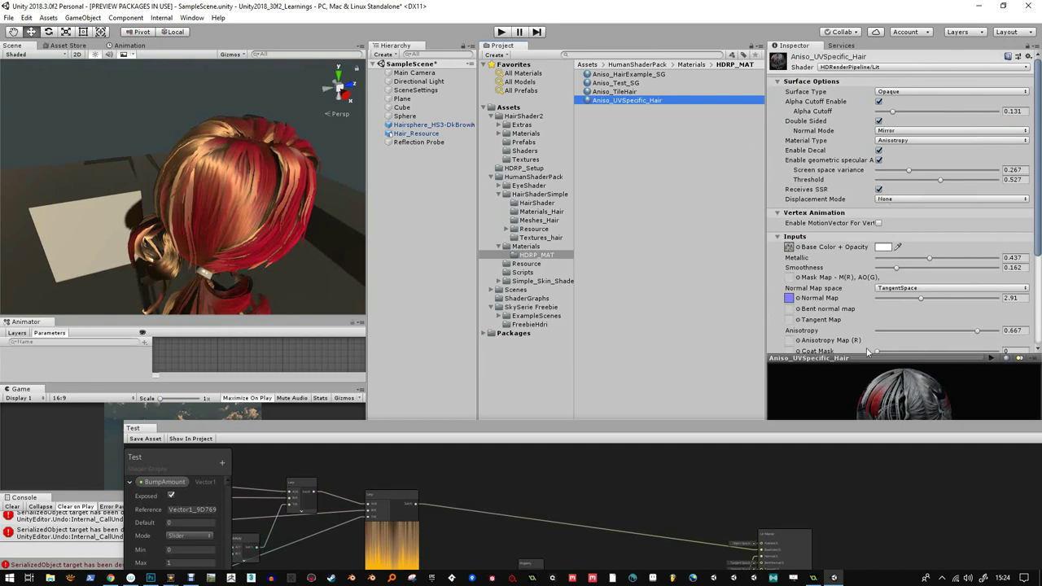
pyautogui.click(424, 134)
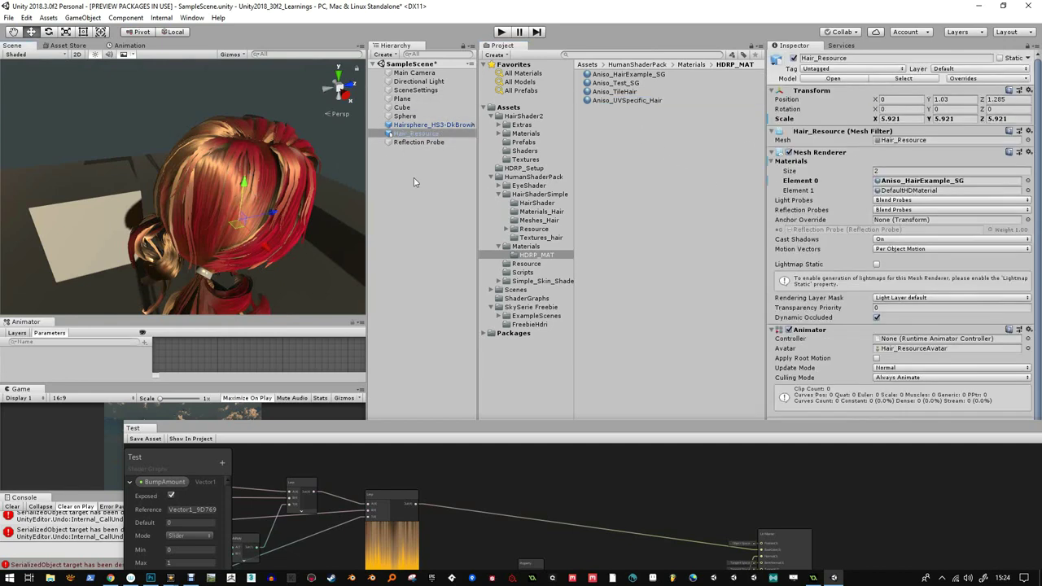
# - Set the Directional Light's emission colour to bright green
pyautogui.click(418, 81)
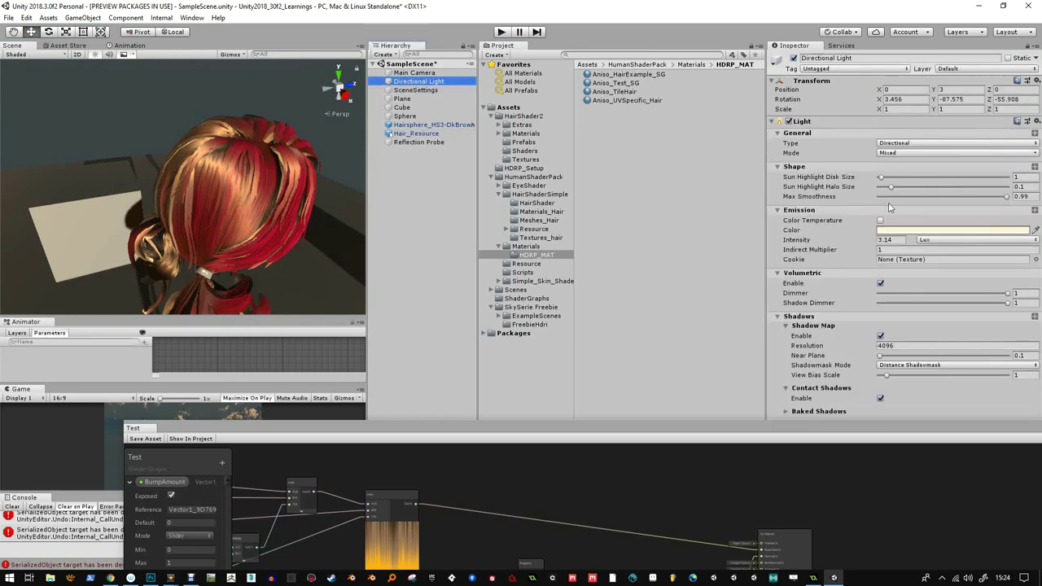
pyautogui.click(920, 232)
pyautogui.click(543, 337)
pyautogui.moveTo(498, 314); pyautogui.dragTo(492, 317)
pyautogui.click(573, 272)
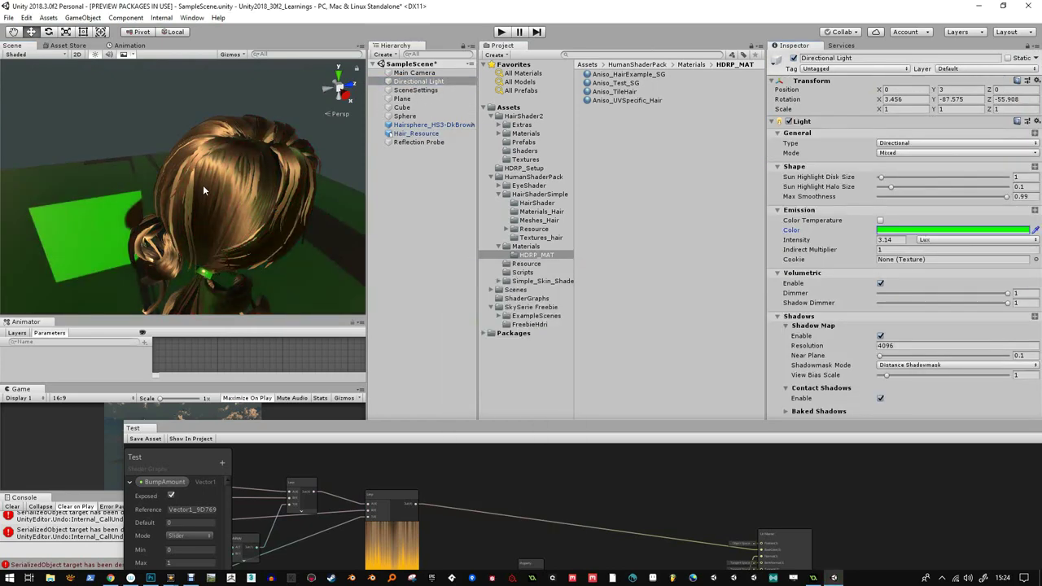
# - Inspect the green-lit hair from behind, then select Main Camera and bring up the Asset Store
pyautogui.keyDown('alt'); pyautogui.moveTo(203, 185); pyautogui.dragTo(567, 189); pyautogui.keyUp('alt')
pyautogui.press('e')
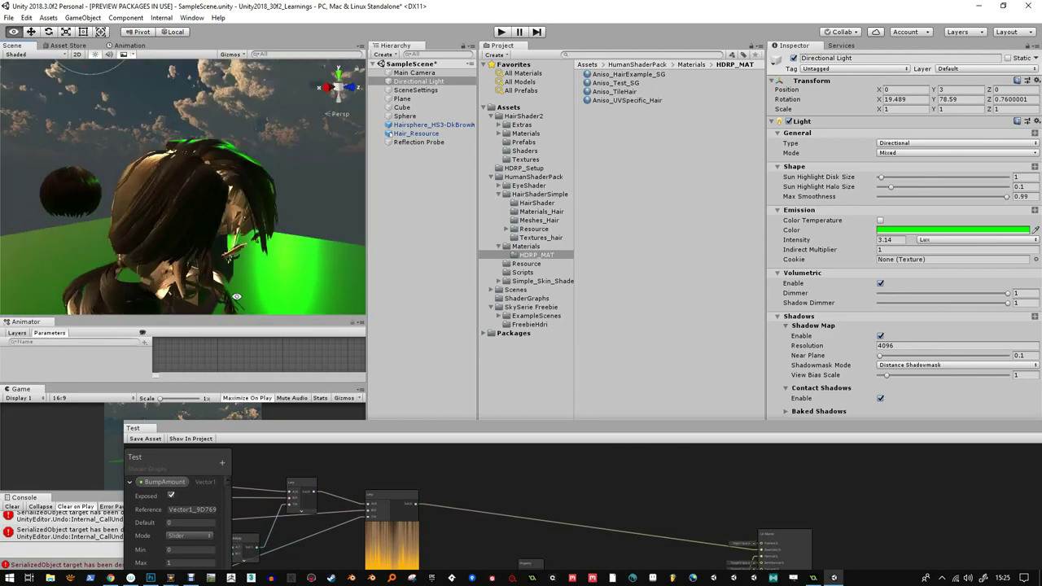
pyautogui.keyDown('alt'); pyautogui.moveTo(237, 297); pyautogui.dragTo(172, 171); pyautogui.keyUp('alt')
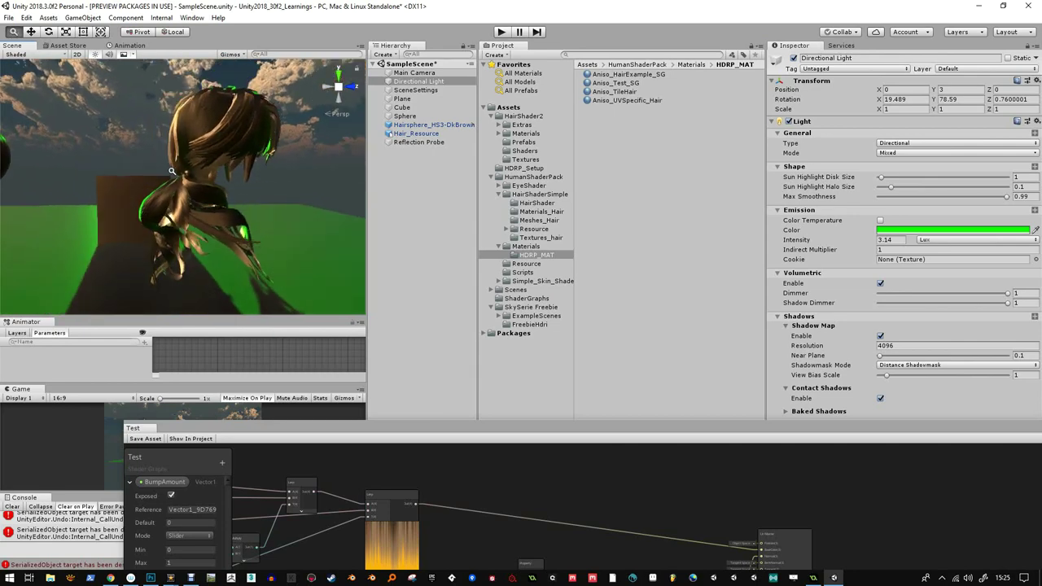
pyautogui.keyDown('alt'); pyautogui.moveTo(171, 171); pyautogui.dragTo(169, 181, button='right'); pyautogui.keyUp('alt')
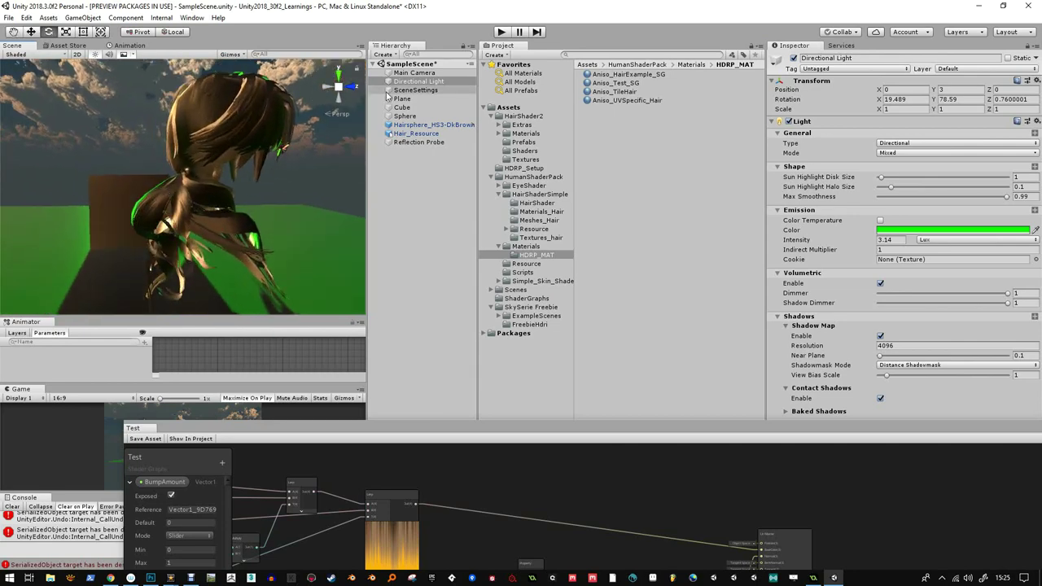
pyautogui.click(413, 73)
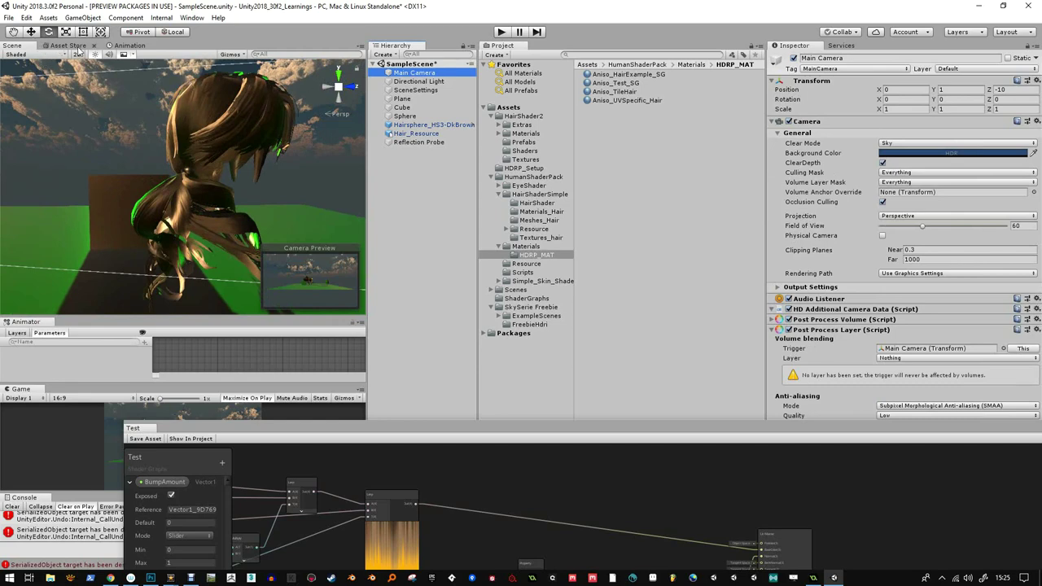
pyautogui.click(69, 46)
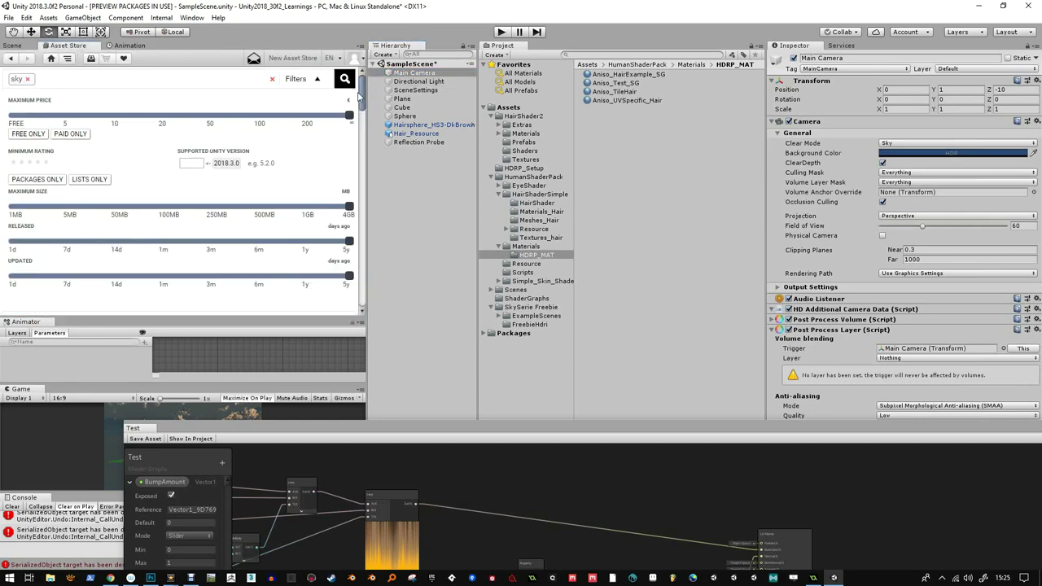
# - Search the Asset Store for MadGoat and import the MadGoat SSAA and Resolution Scaling asset
pyautogui.click(27, 79)
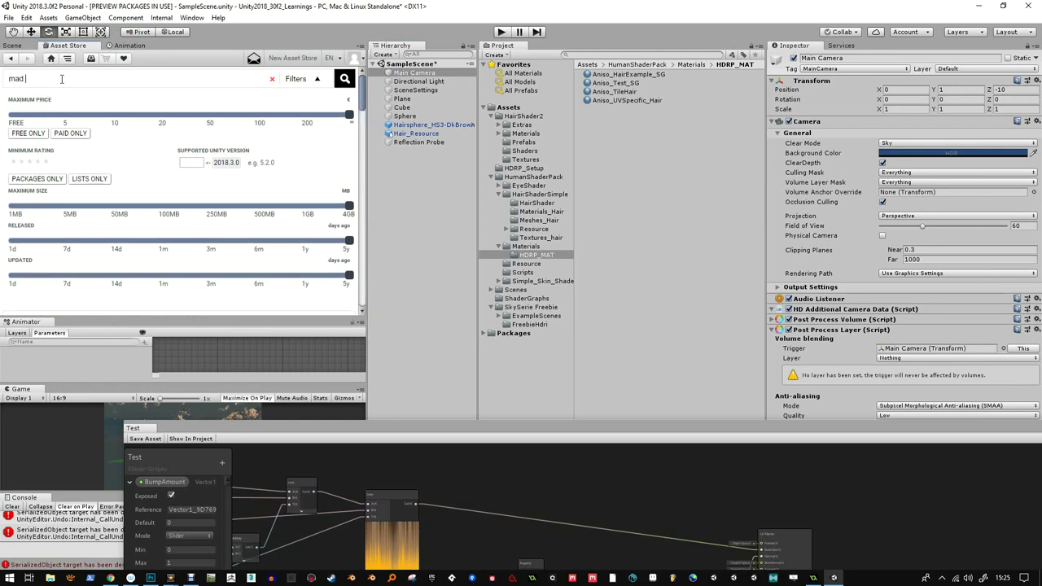
pyautogui.press('Return')
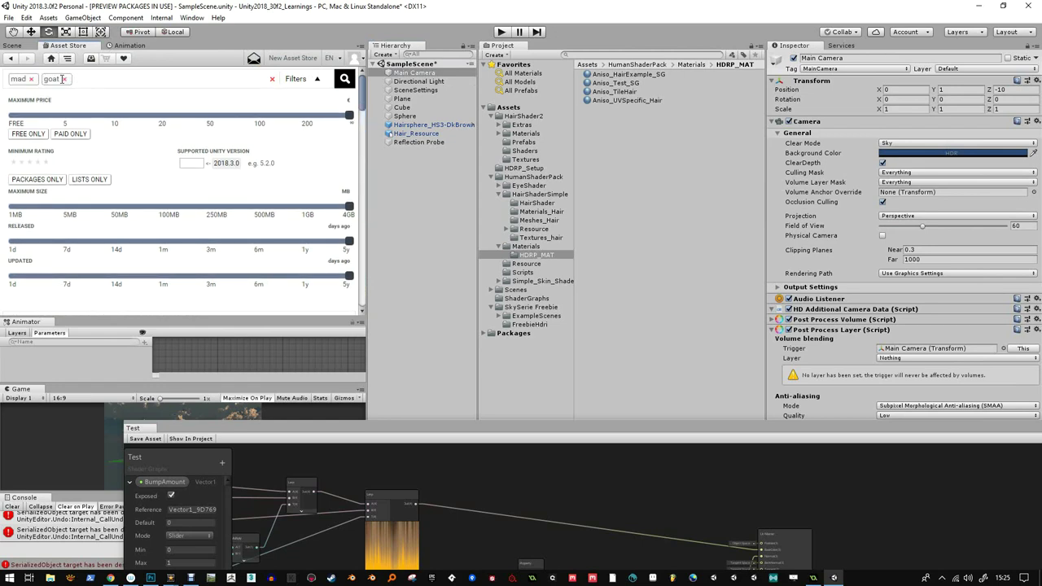
pyautogui.scroll(-3, 228, 230)
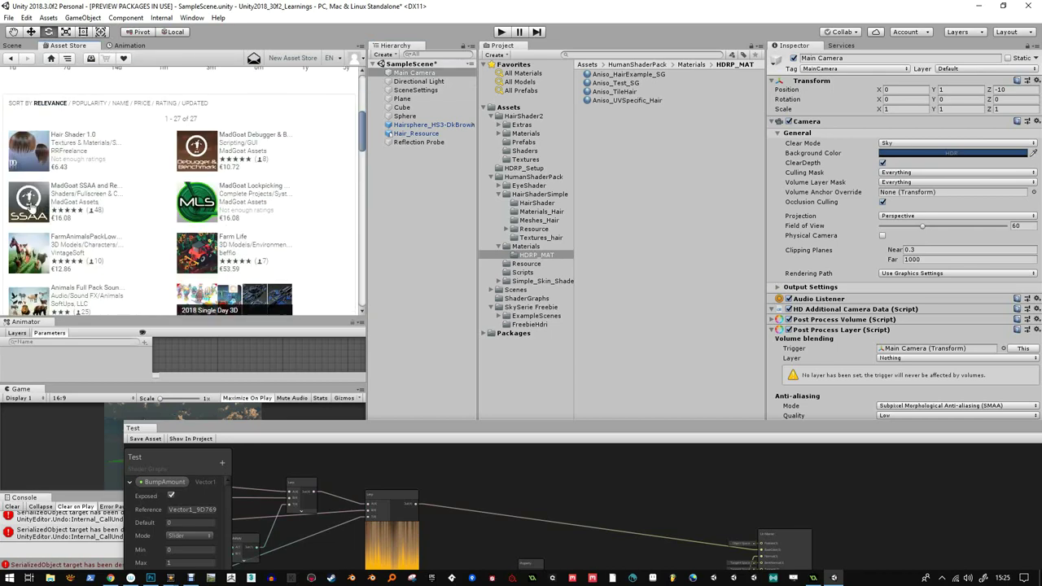
pyautogui.click(28, 203)
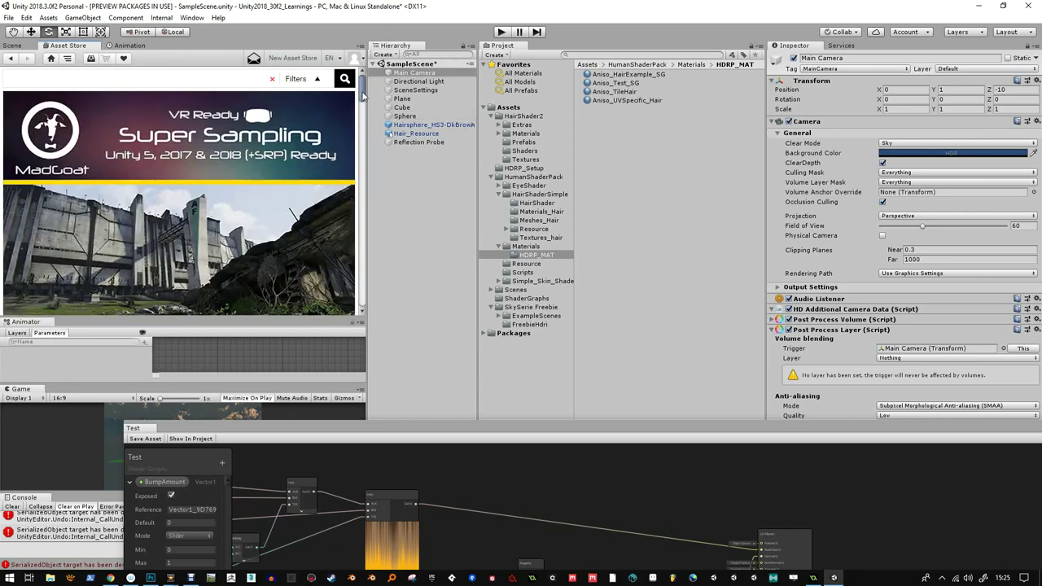
pyautogui.moveTo(363, 97); pyautogui.dragTo(363, 117)
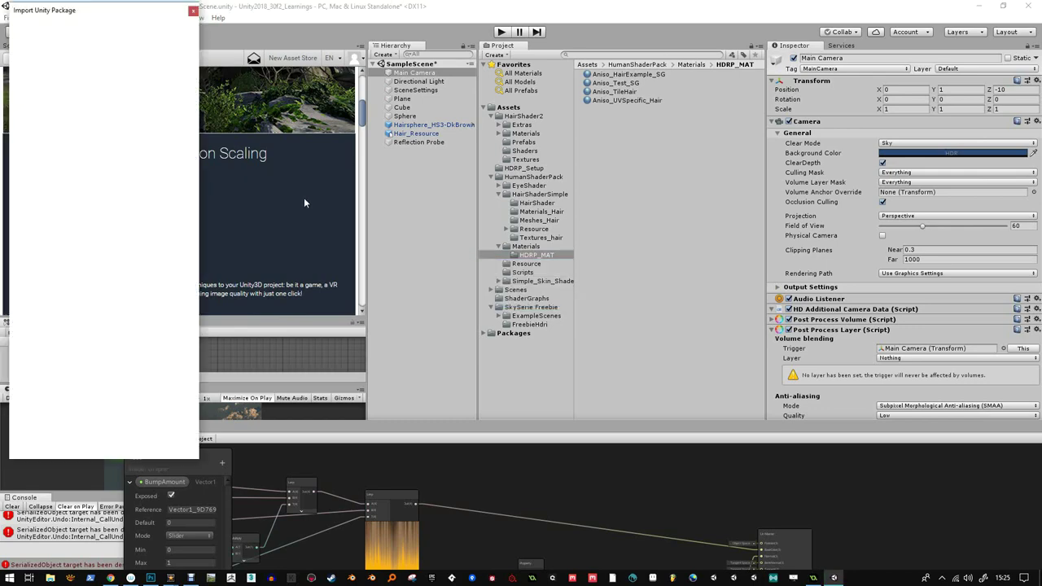
# - Import the MadGoat SSAA package into Assets and wait for compilation to finish
pyautogui.click(177, 450)
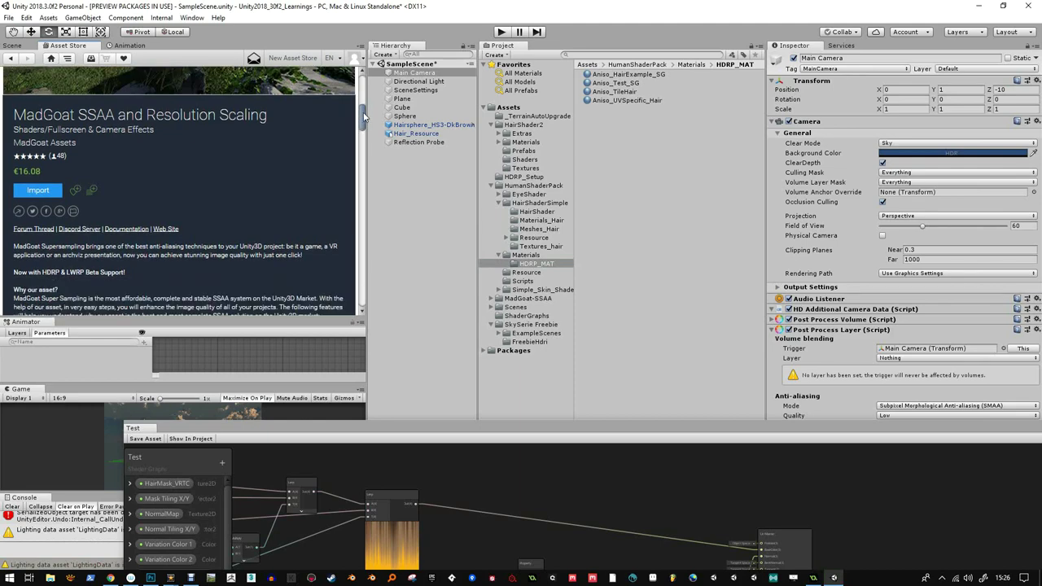
pyautogui.scroll(-3, 364, 114)
pyautogui.moveTo(368, 116); pyautogui.dragTo(370, 120)
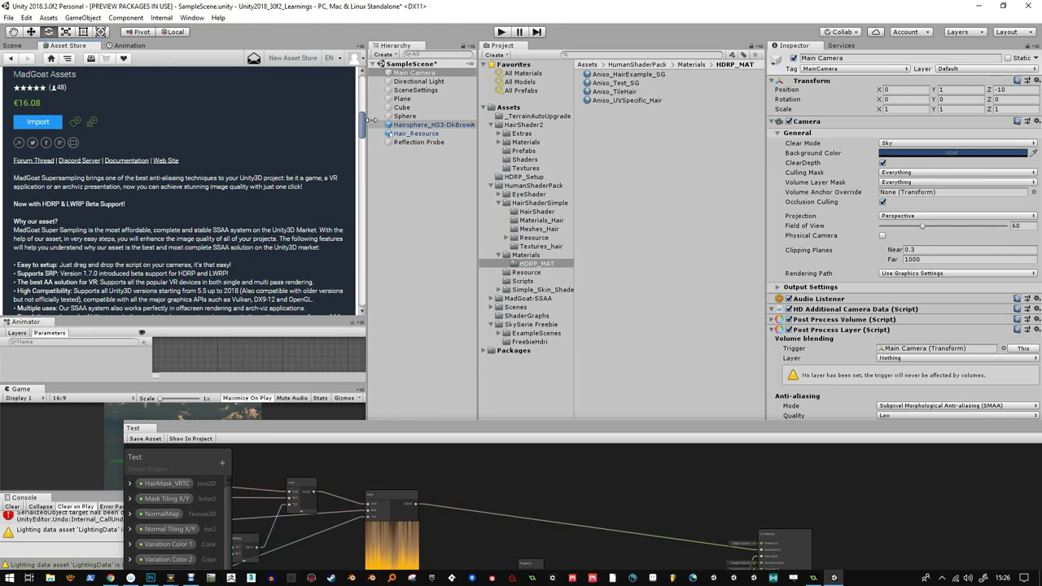
pyautogui.moveTo(370, 121); pyautogui.dragTo(382, 89)
# - Return to the scene, select Main Camera, and close the floating Shader Graph window
pyautogui.click(8, 46)
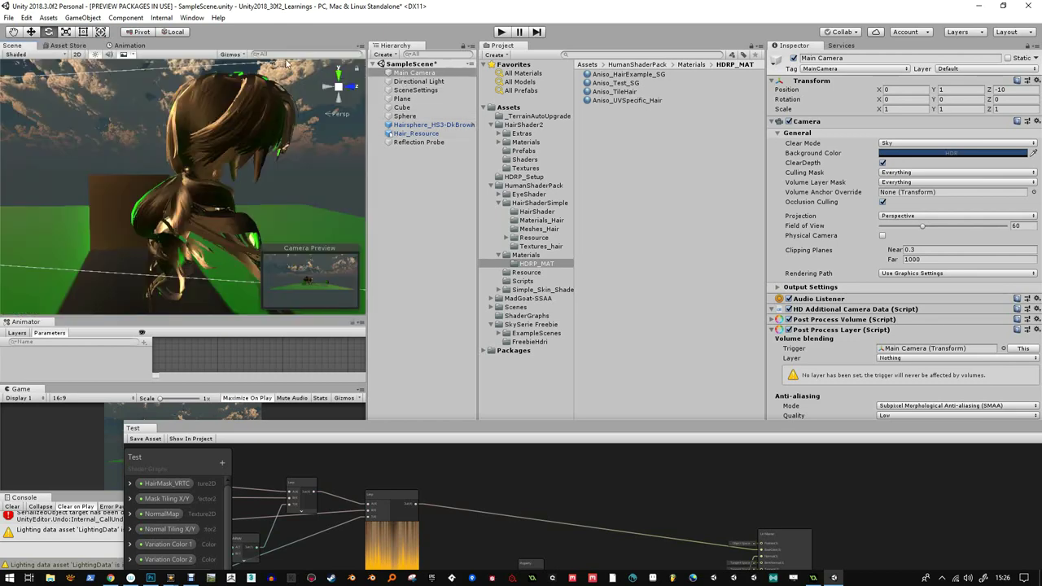
pyautogui.click(419, 81)
pyautogui.click(415, 72)
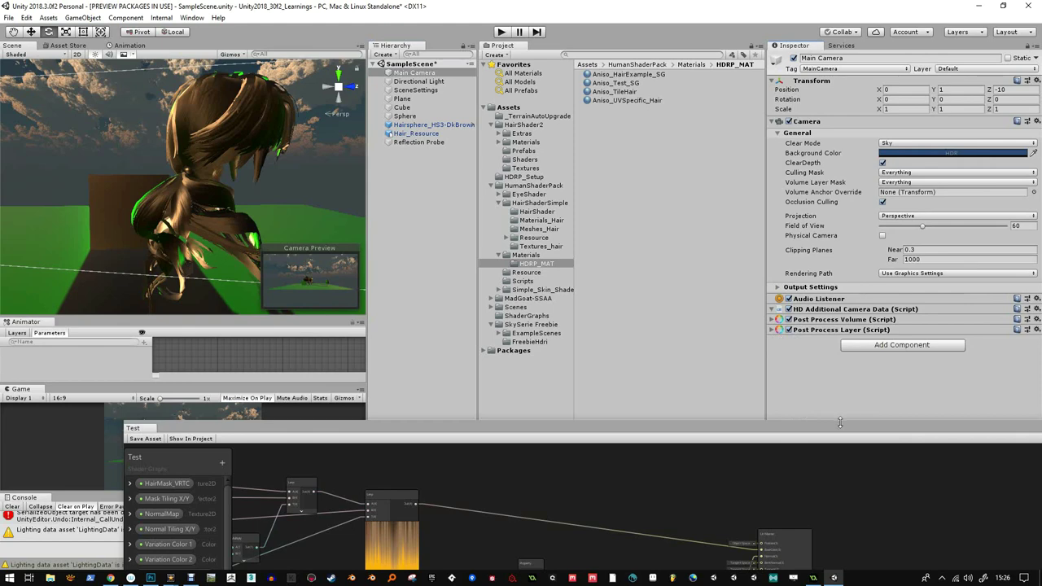
pyautogui.moveTo(324, 436); pyautogui.dragTo(424, 337)
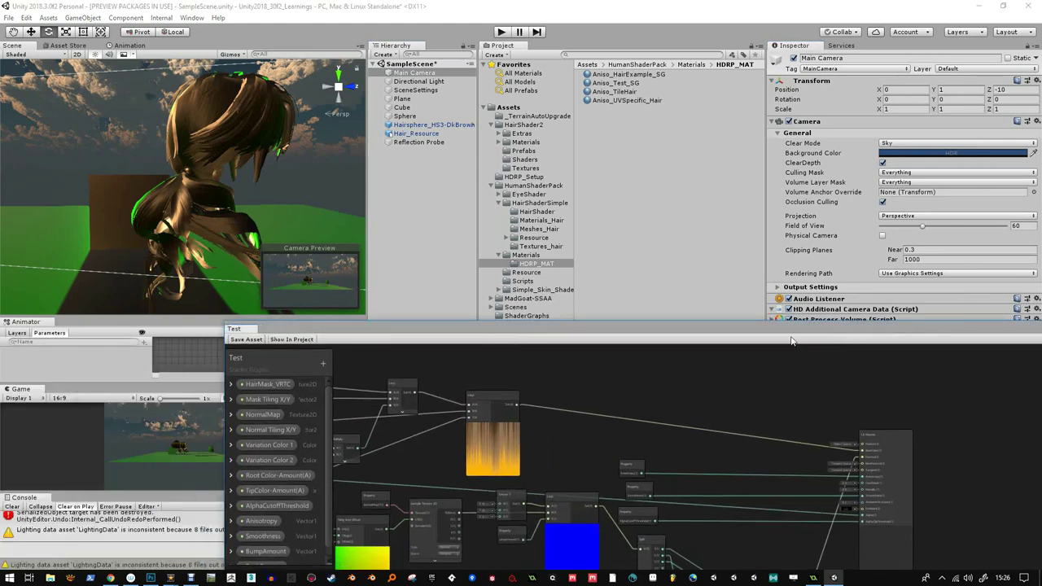
pyautogui.moveTo(793, 333); pyautogui.dragTo(382, 350)
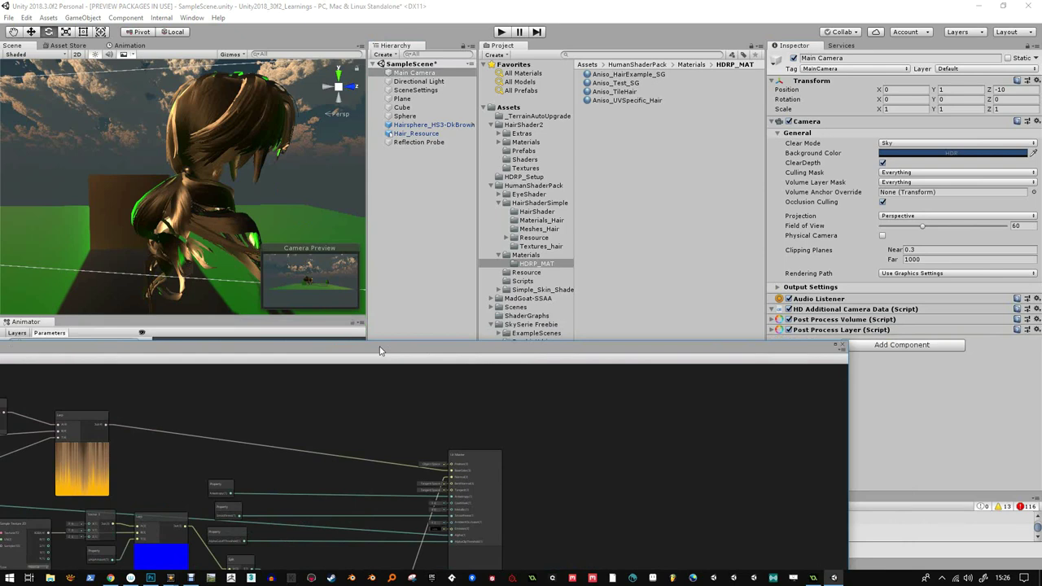
pyautogui.click(842, 345)
# - Add the Mad Goat SSAA component to the camera by searching 'mad'
pyautogui.click(883, 345)
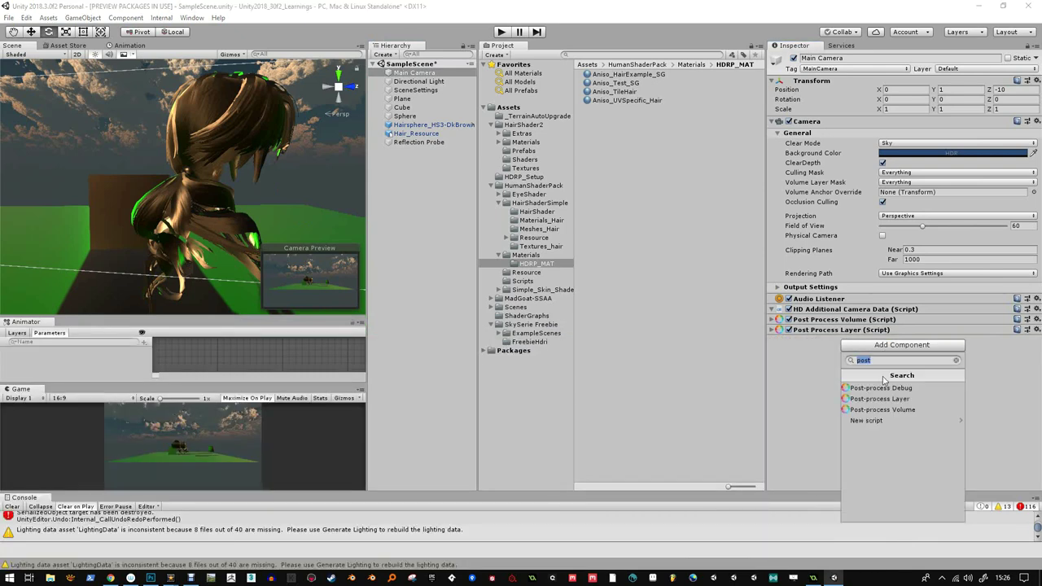
pyautogui.write('mad')
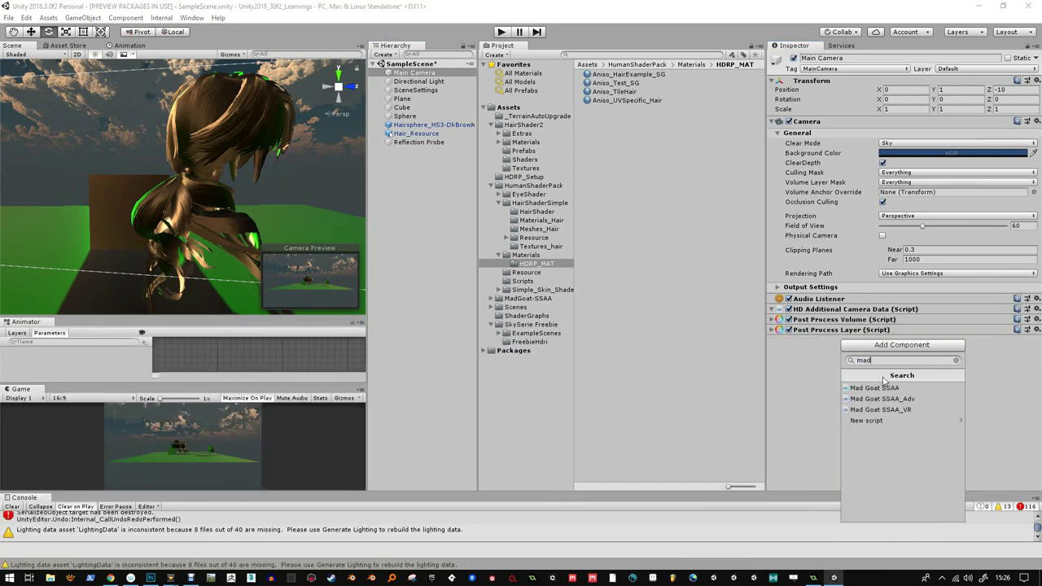
pyautogui.click(898, 389)
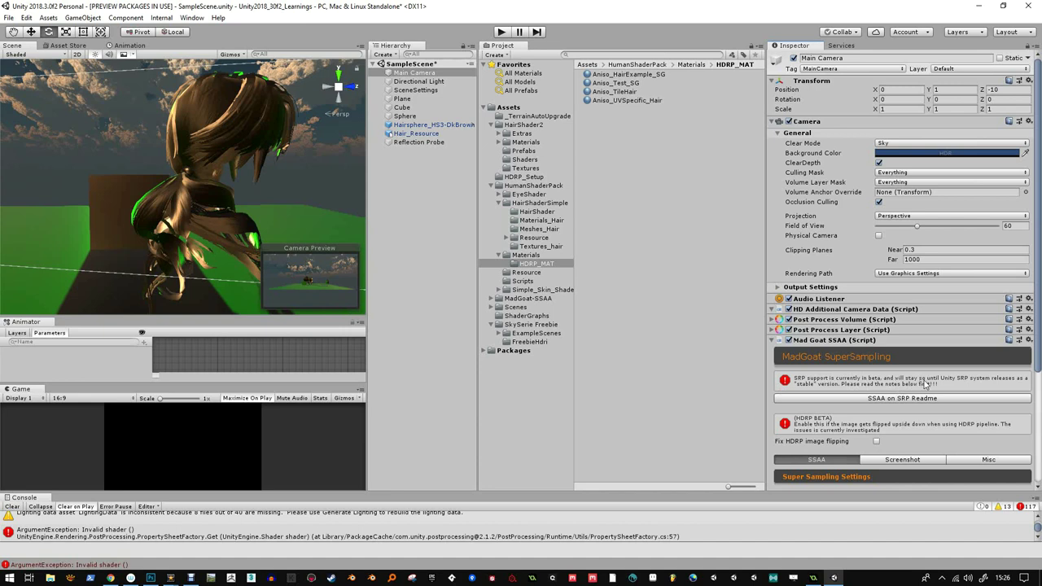
pyautogui.scroll(-1, 940, 404)
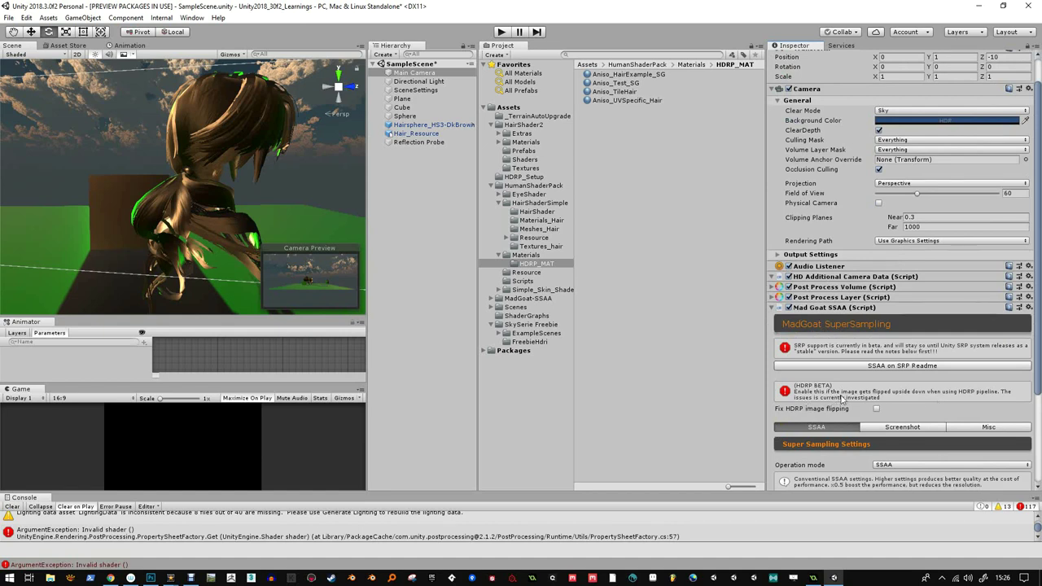
pyautogui.scroll(-3, 911, 405)
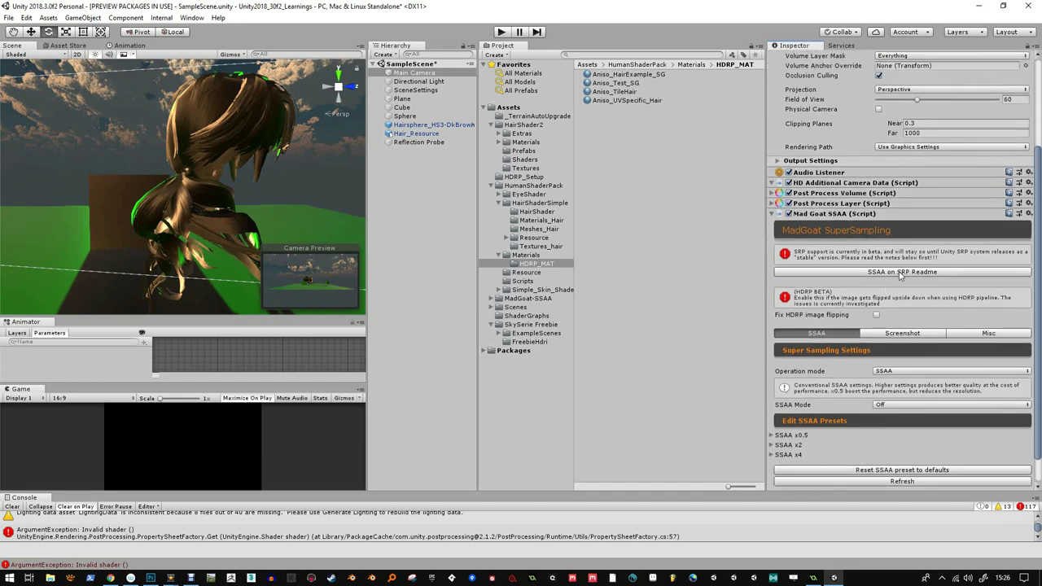
# - Read the SSAA on SRP Readme's requirements and installation steps, then minimise Chrome
pyautogui.click(901, 274)
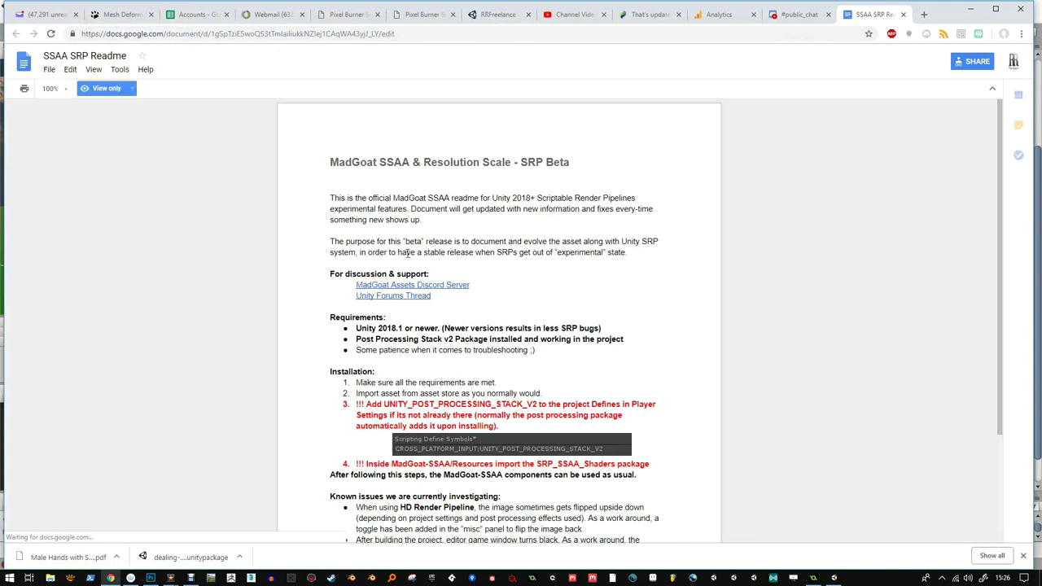
pyautogui.scroll(-2, 458, 298)
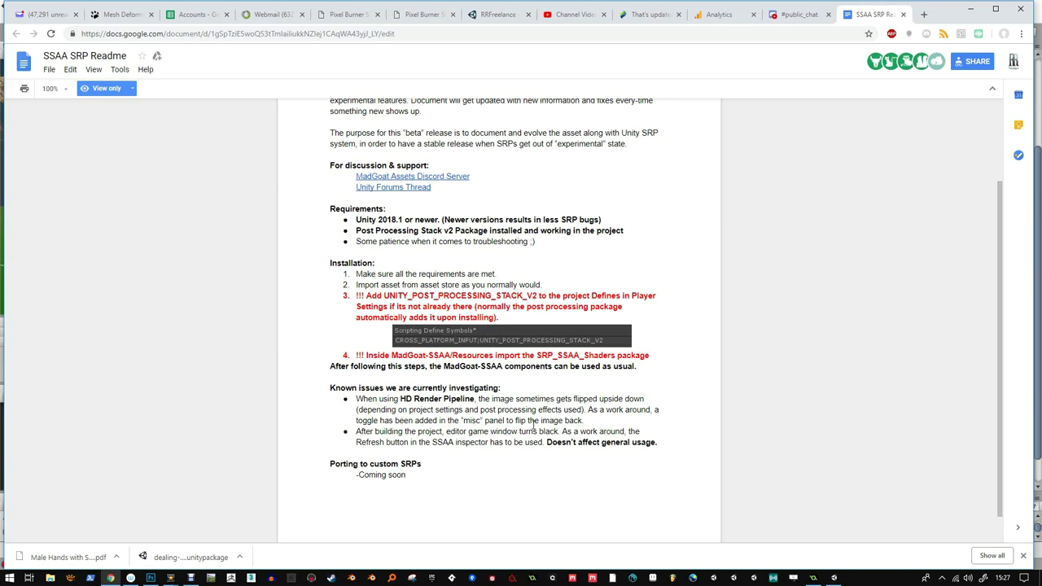
pyautogui.click(976, 8)
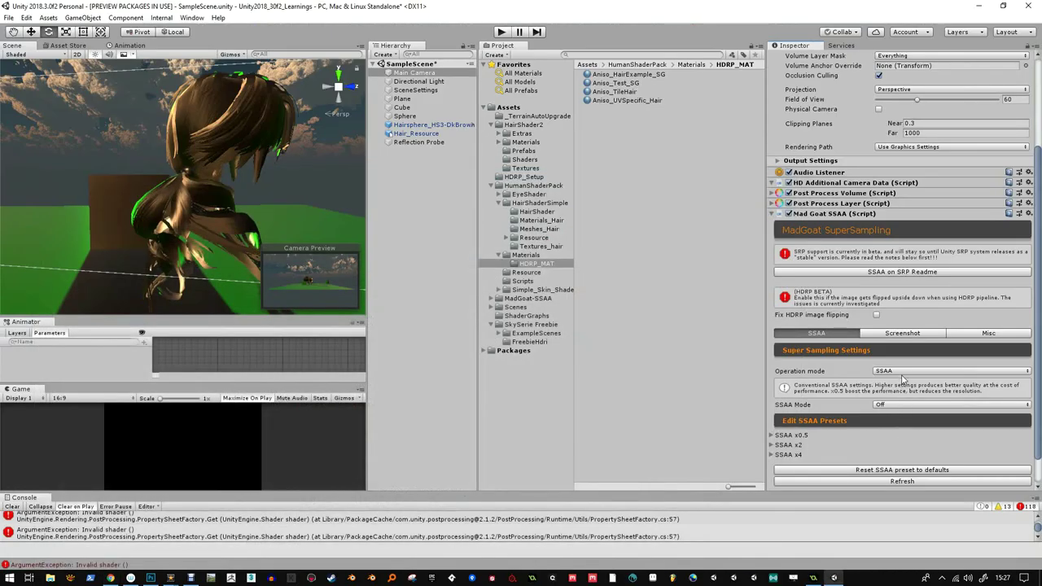
# - Keep SSAA operation mode and set SSAA Mode to 4x, leaving the HDRP flipping fix off
pyautogui.click(903, 372)
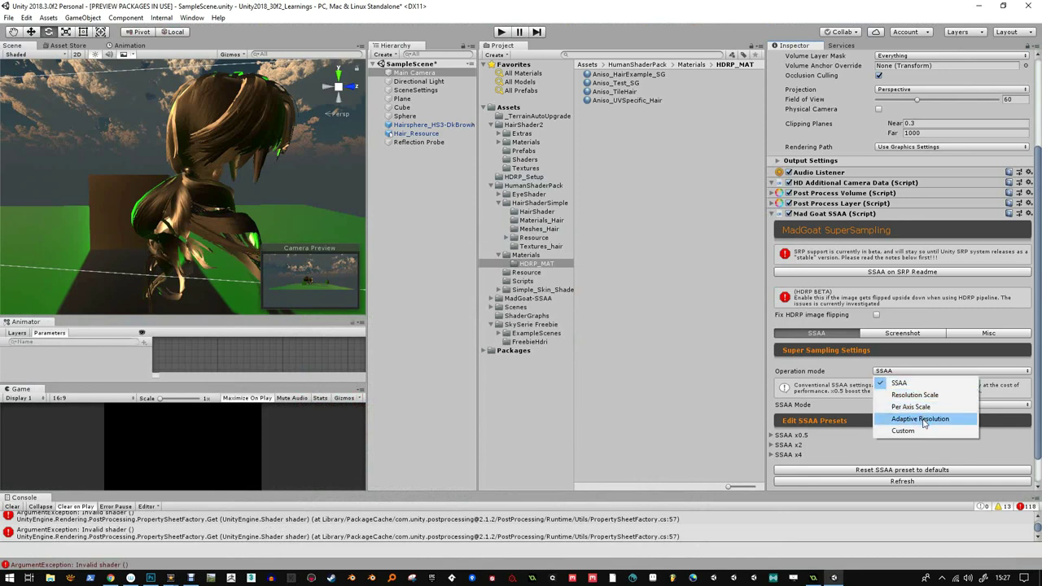
pyautogui.click(909, 446)
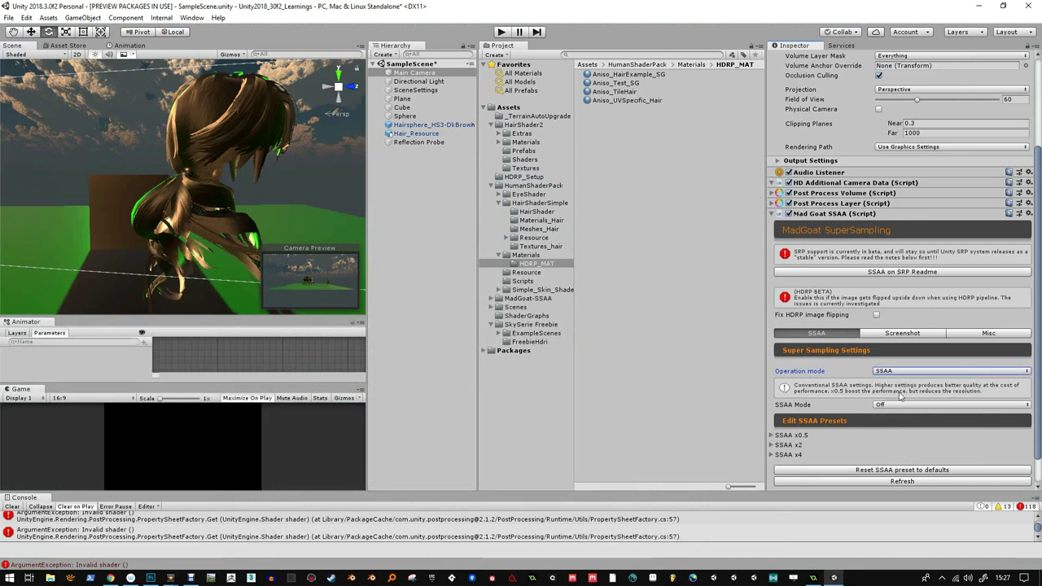
pyautogui.click(902, 404)
pyautogui.click(895, 452)
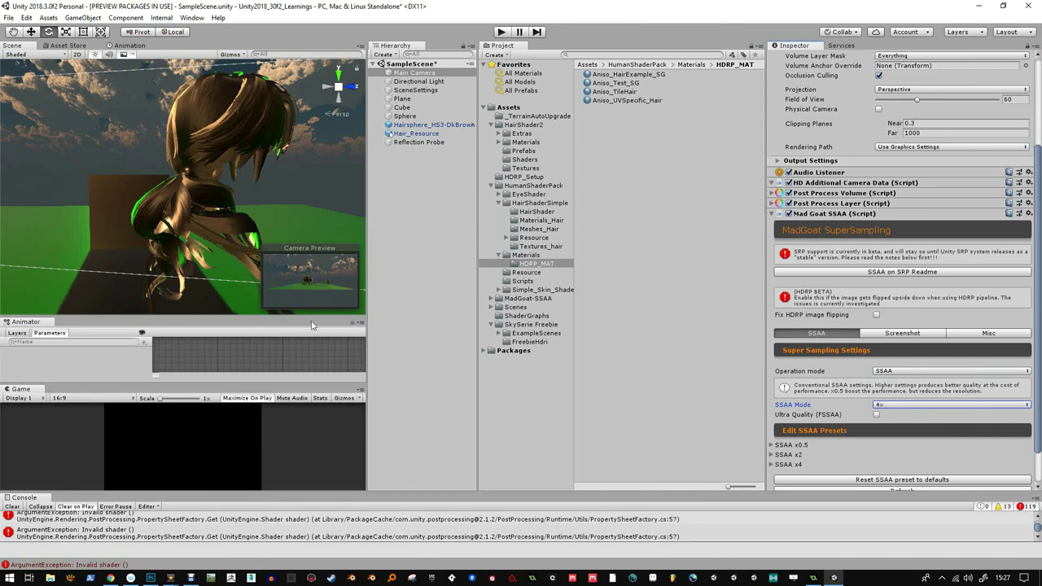
pyautogui.click(877, 315)
pyautogui.click(876, 315)
# - Toggle the camera's post-process and Mad Goat SSAA components to compare the Game view output
pyautogui.moveTo(217, 382); pyautogui.dragTo(218, 260)
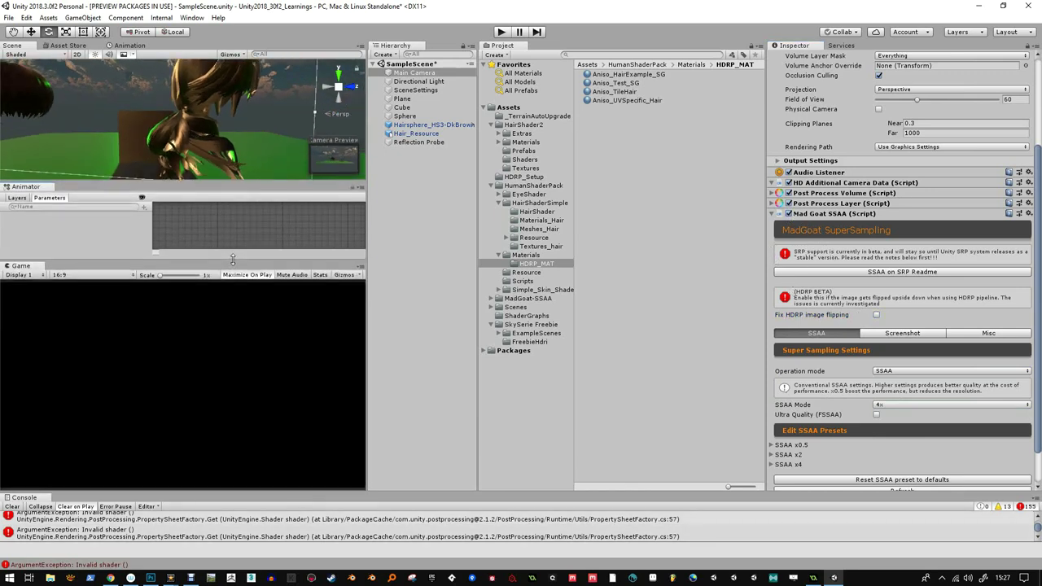
pyautogui.click(788, 203)
pyautogui.click(788, 213)
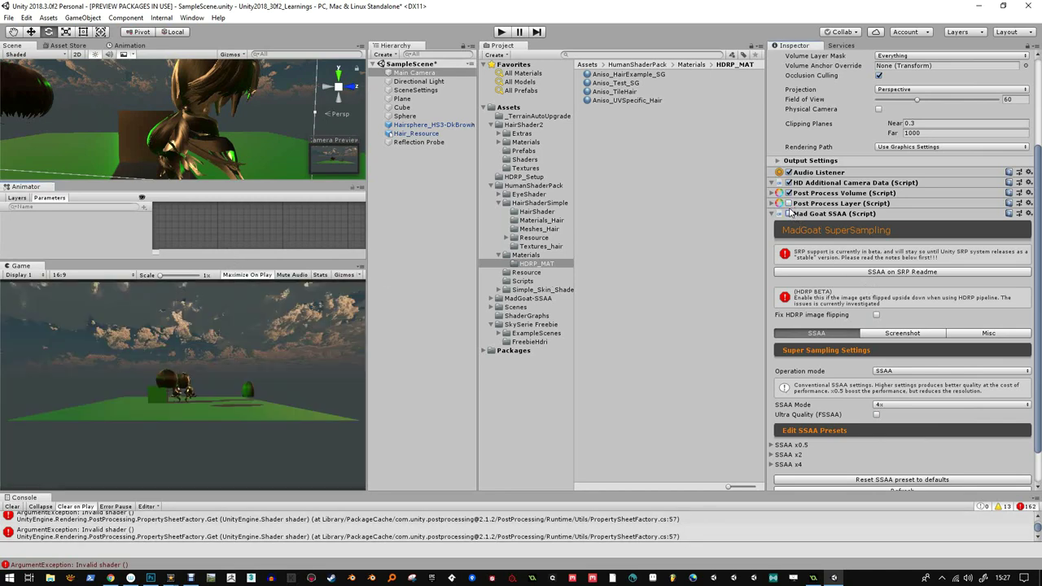
pyautogui.click(787, 213)
pyautogui.click(788, 193)
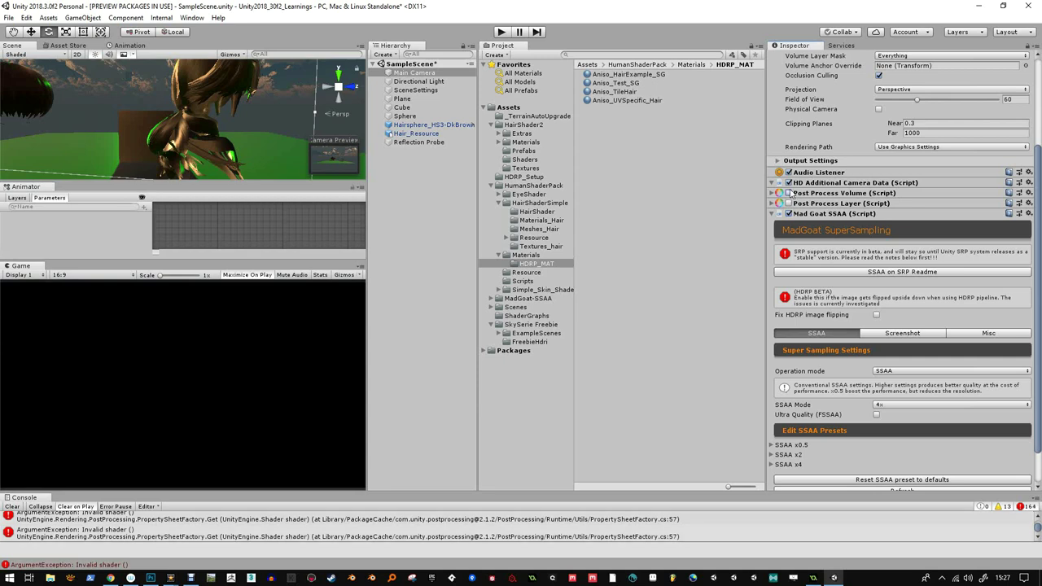
pyautogui.click(788, 182)
pyautogui.click(788, 193)
pyautogui.click(788, 203)
pyautogui.click(788, 213)
pyautogui.click(788, 213)
# - Try the other operation modes, return to SSAA, and enable Ultra Quality (FSSAA)
pyautogui.click(894, 372)
pyautogui.click(903, 394)
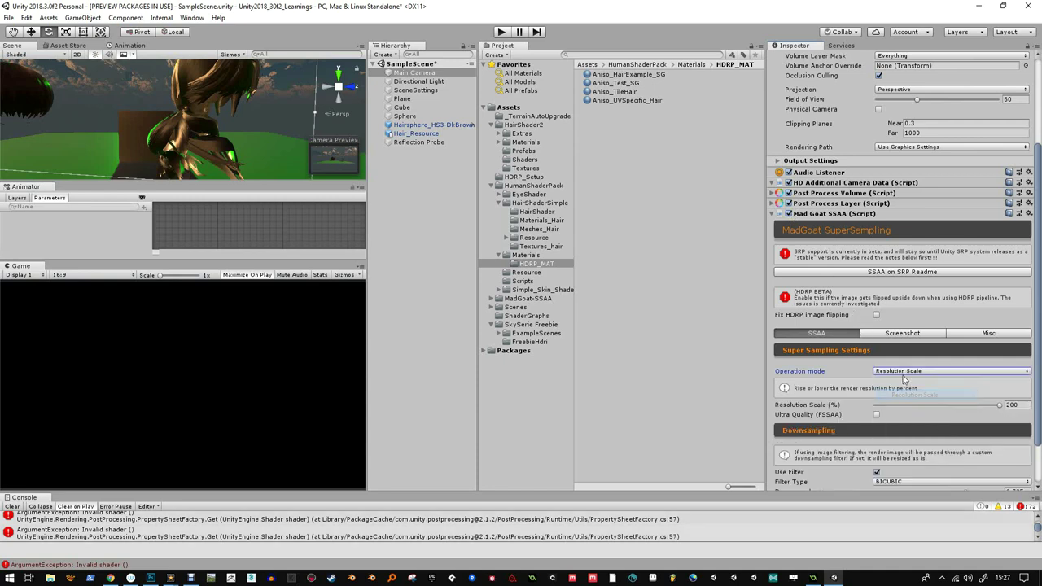
pyautogui.click(899, 372)
pyautogui.click(907, 405)
pyautogui.click(904, 373)
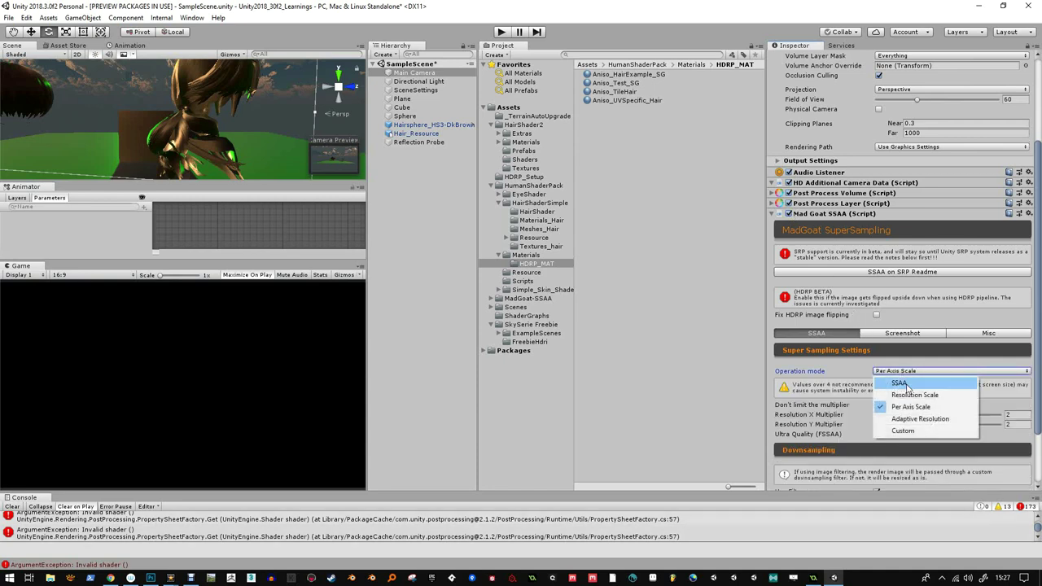
pyautogui.click(902, 430)
pyautogui.click(902, 373)
pyautogui.click(898, 382)
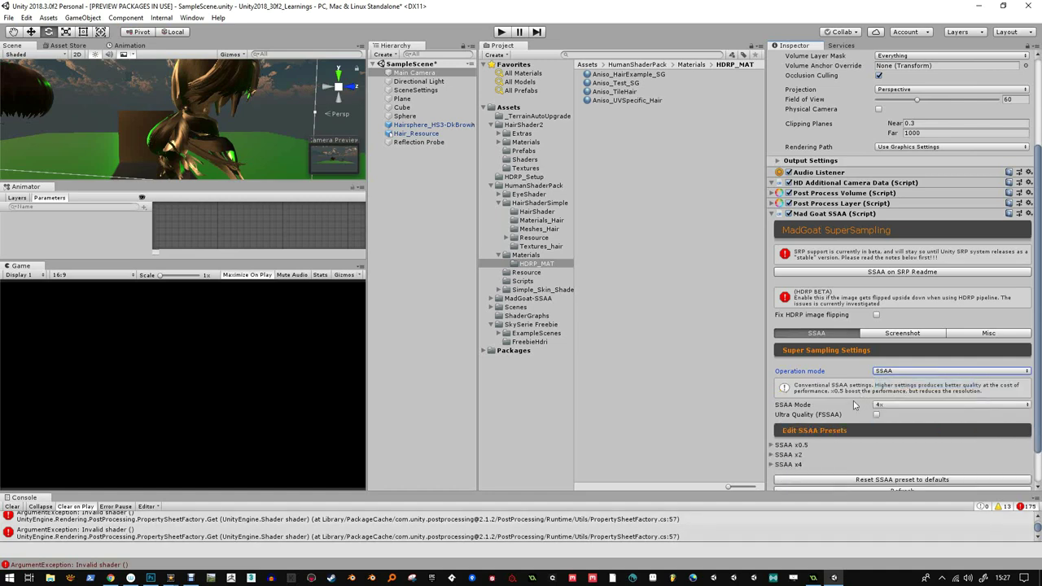
pyautogui.click(876, 415)
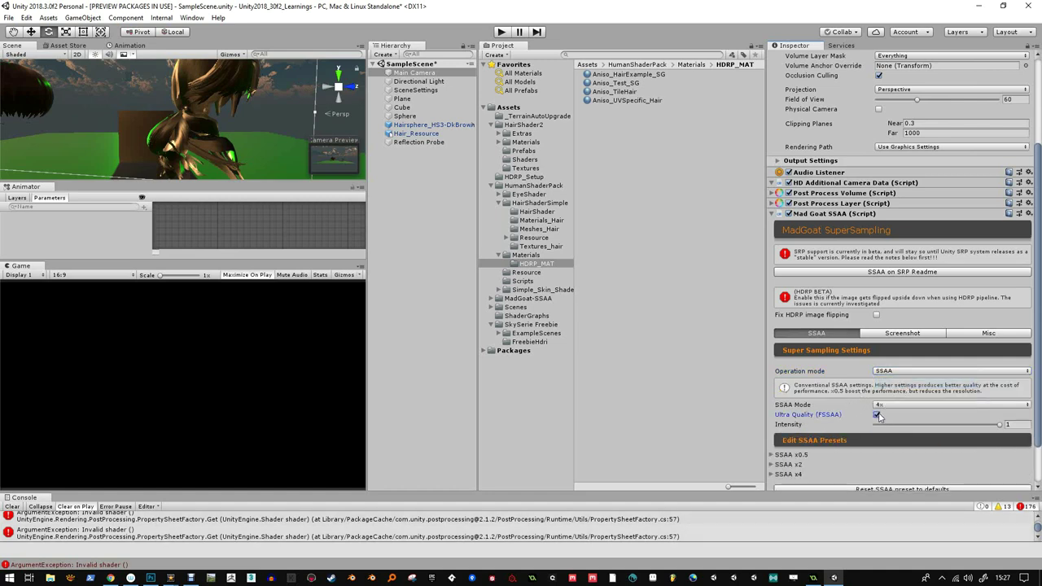
pyautogui.scroll(-3, 890, 419)
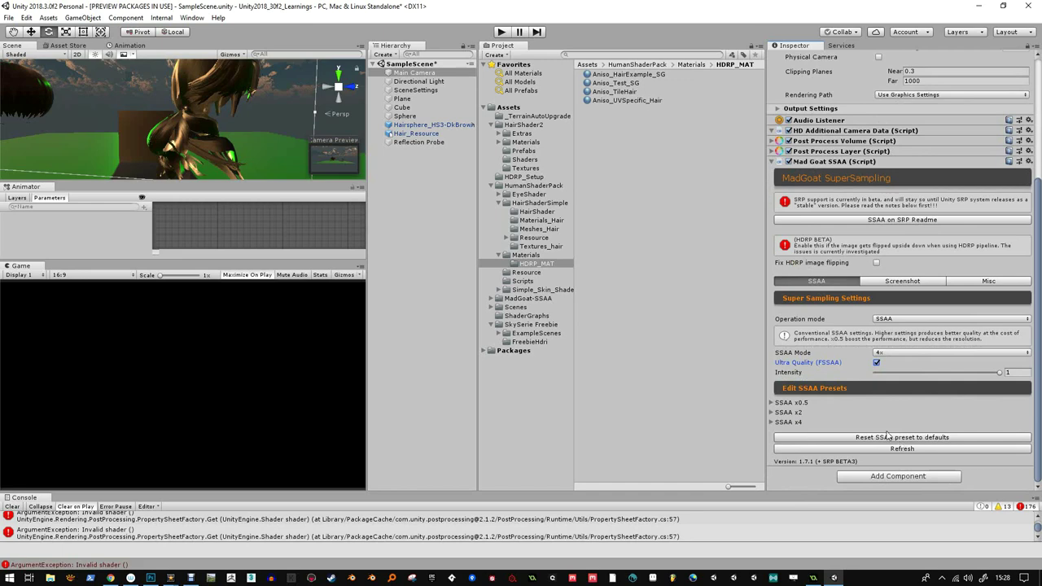
pyautogui.click(876, 263)
# - Reopen the SSAA on SRP Readme and scroll through its installation steps and known issues
pyautogui.click(894, 221)
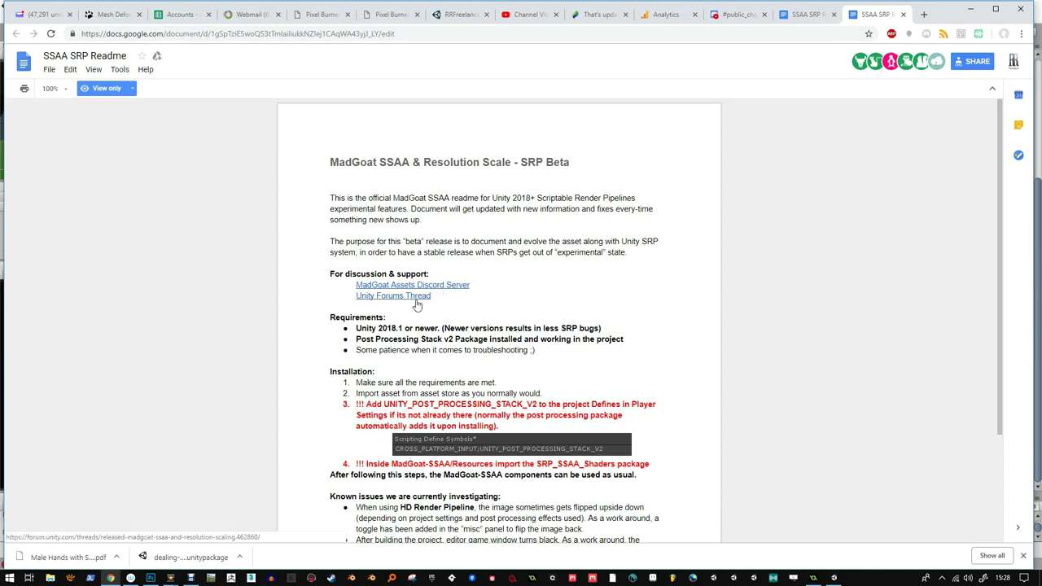
pyautogui.scroll(-1, 399, 301)
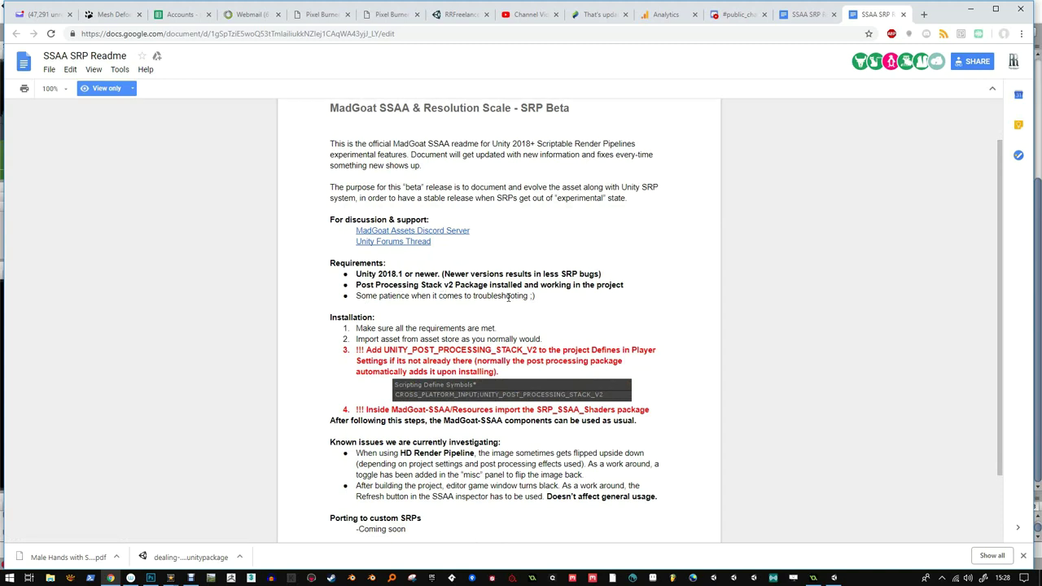
pyautogui.scroll(-2, 508, 298)
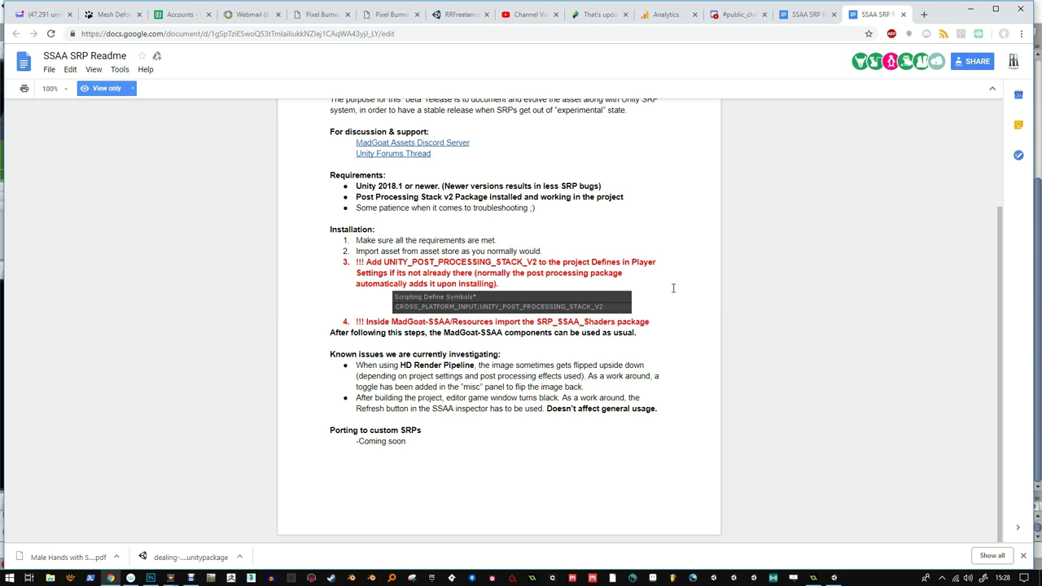
# - Minimize the Chrome window showing the SSAA SRP Readme so the Unity editor is visible
pyautogui.click(970, 8)
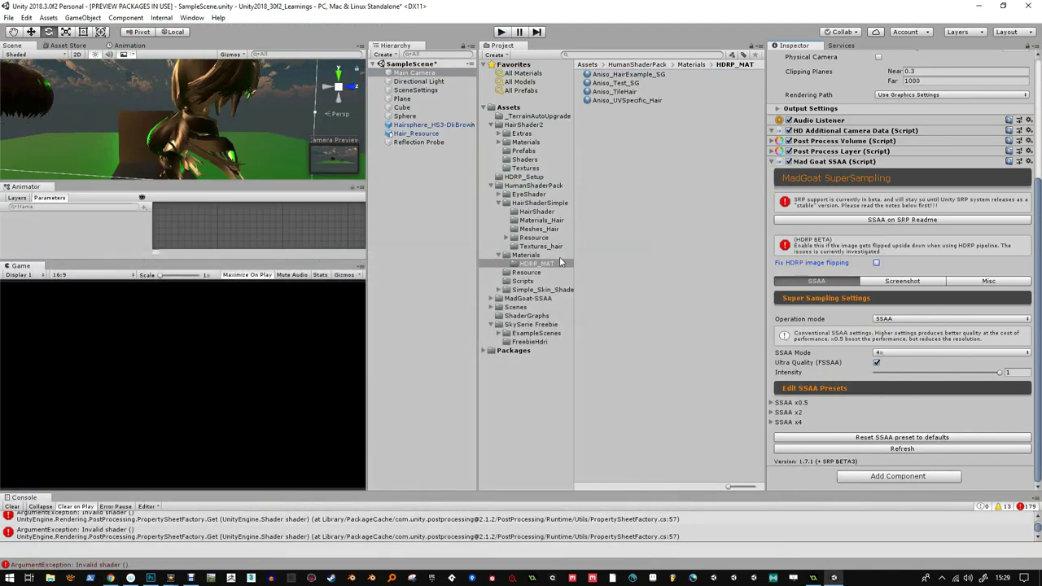
# - Import the SRP_SSAA_SHADERS package from MadGoat-SSAA/Resources, adding SRP_SSAA_UBER
pyautogui.click(534, 298)
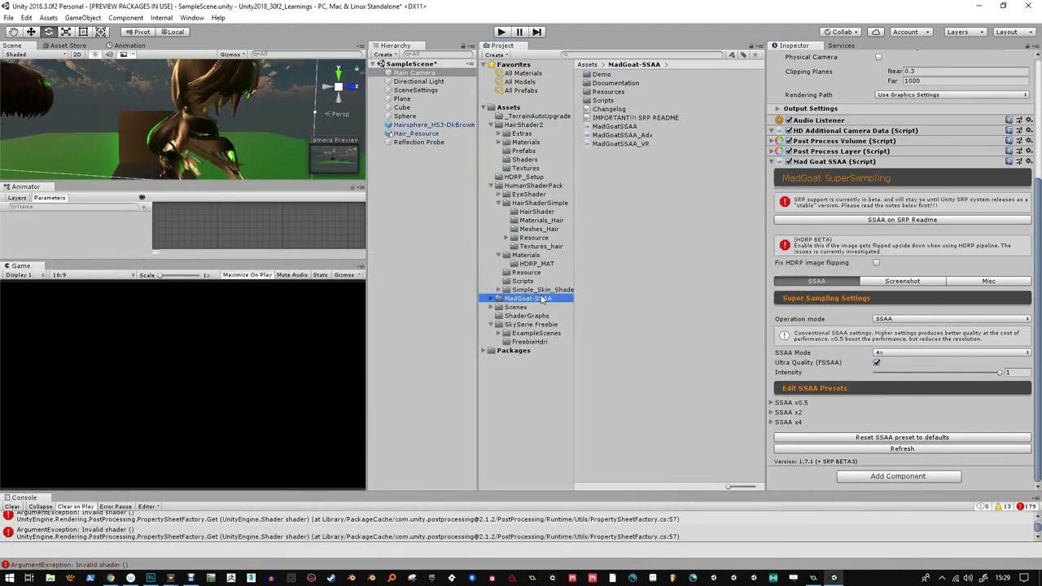
pyautogui.doubleClick(605, 91)
pyautogui.click(625, 85)
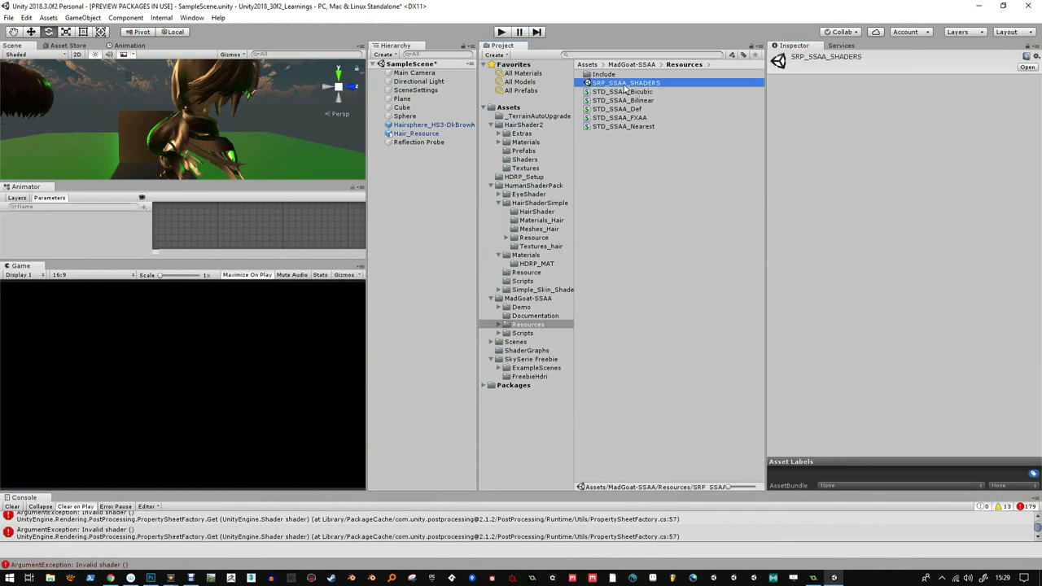
pyautogui.doubleClick(624, 85)
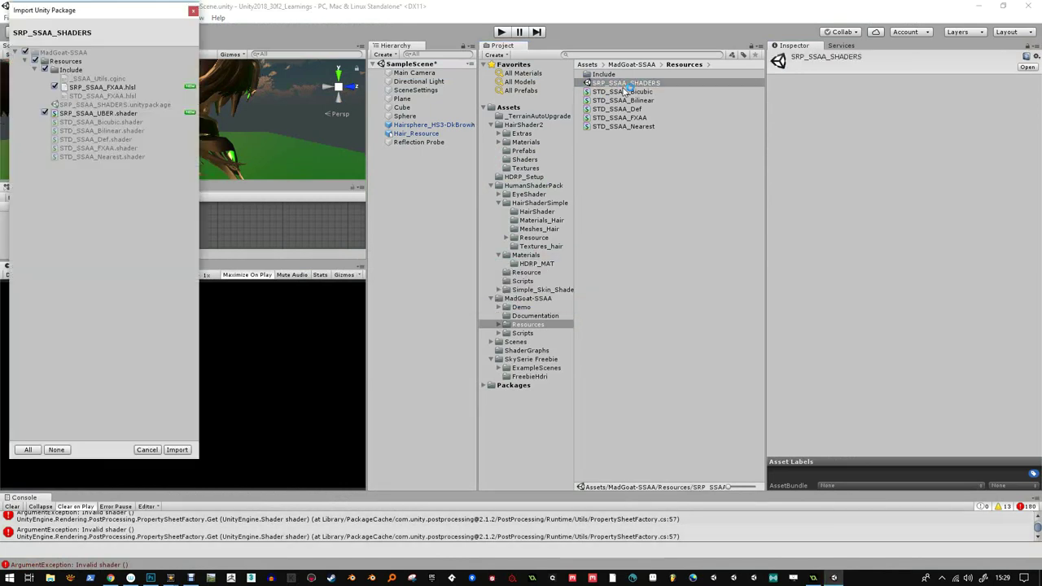
pyautogui.click(177, 450)
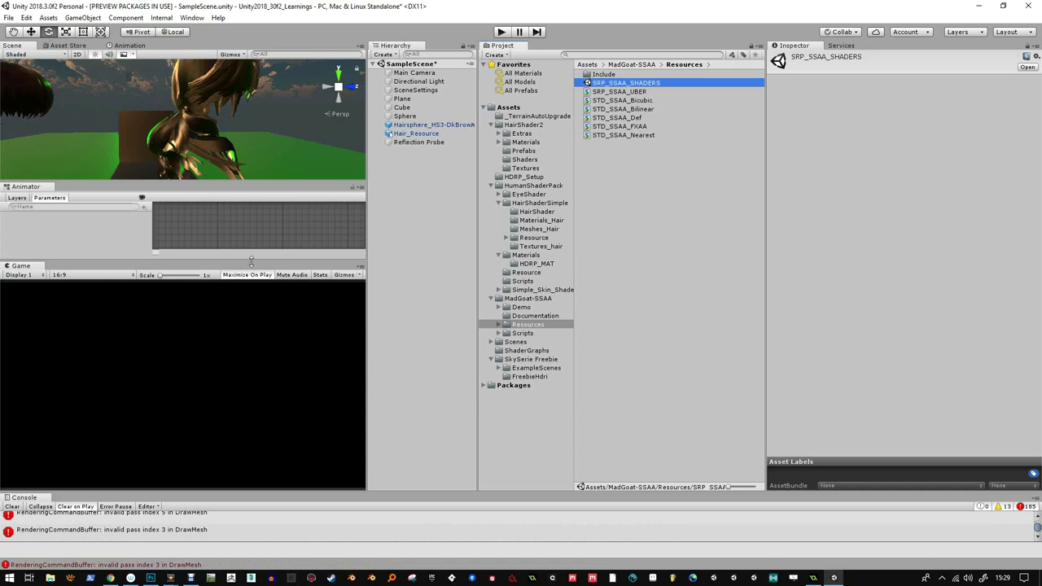
# - Select Main Camera and resize the Scene and Game view panels
pyautogui.moveTo(279, 181); pyautogui.dragTo(279, 207)
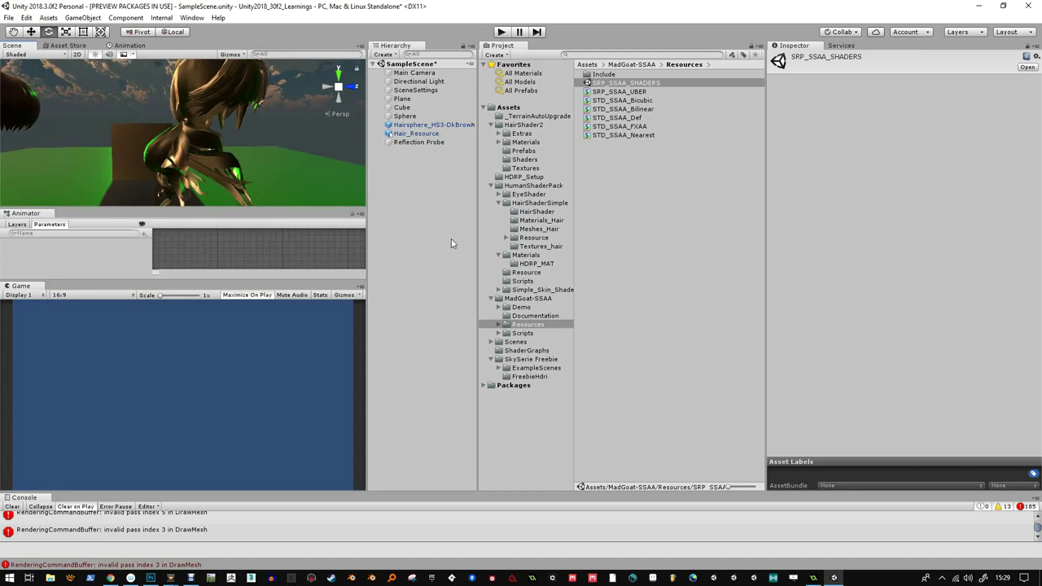
pyautogui.click(413, 73)
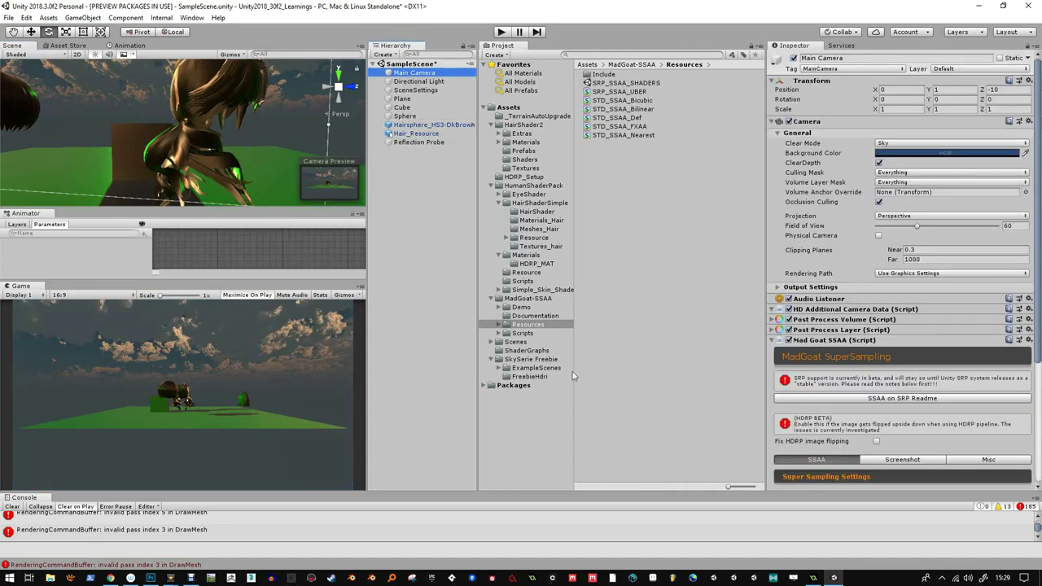
pyautogui.scroll(-2, 850, 417)
pyautogui.click(789, 276)
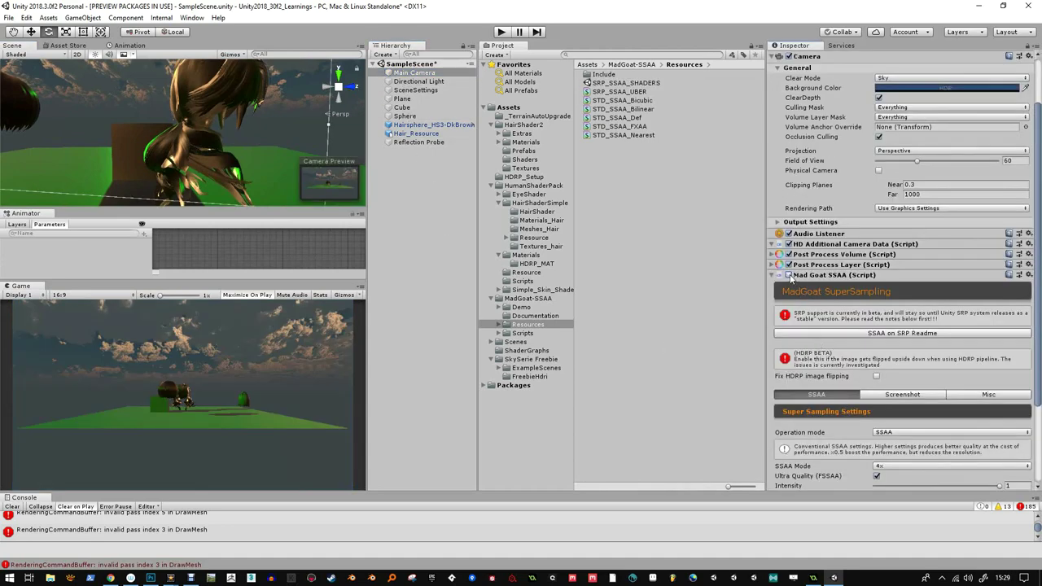
pyautogui.moveTo(235, 281); pyautogui.dragTo(246, 254)
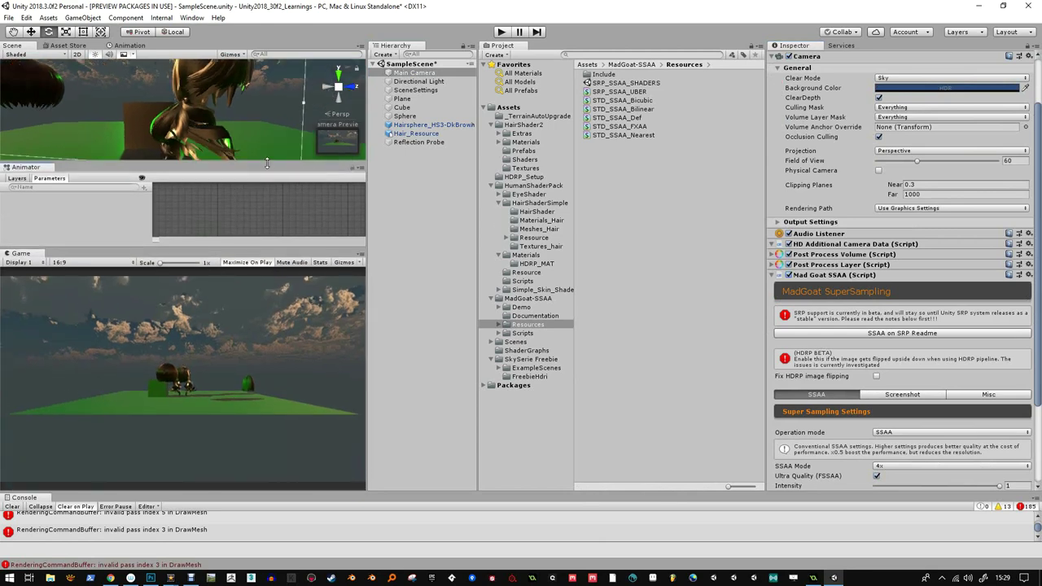
pyautogui.moveTo(267, 163); pyautogui.dragTo(268, 284)
# - Orbit around the hair character, align Main Camera to the Scene view, and enter Play mode
pyautogui.click(403, 73)
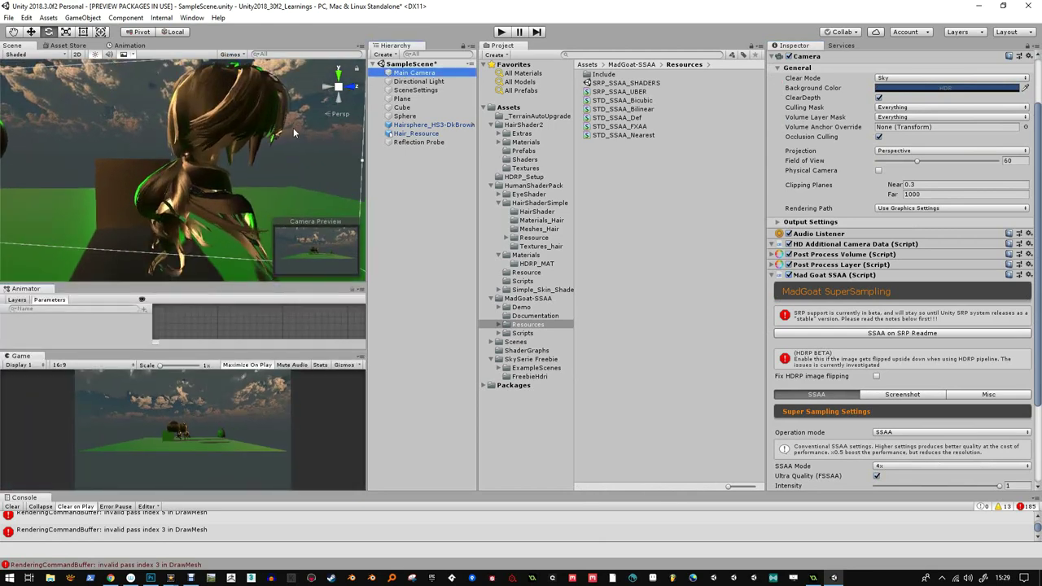
pyautogui.keyDown('alt'); pyautogui.moveTo(295, 132); pyautogui.dragTo(246, 152); pyautogui.keyUp('alt')
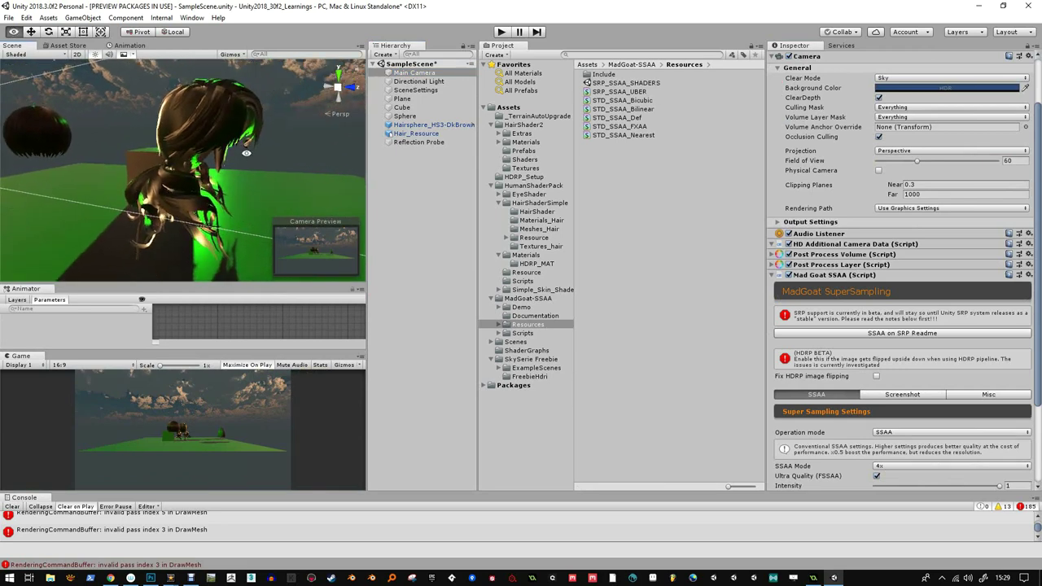
pyautogui.hotkey('ctrl', 'shift', 'f')
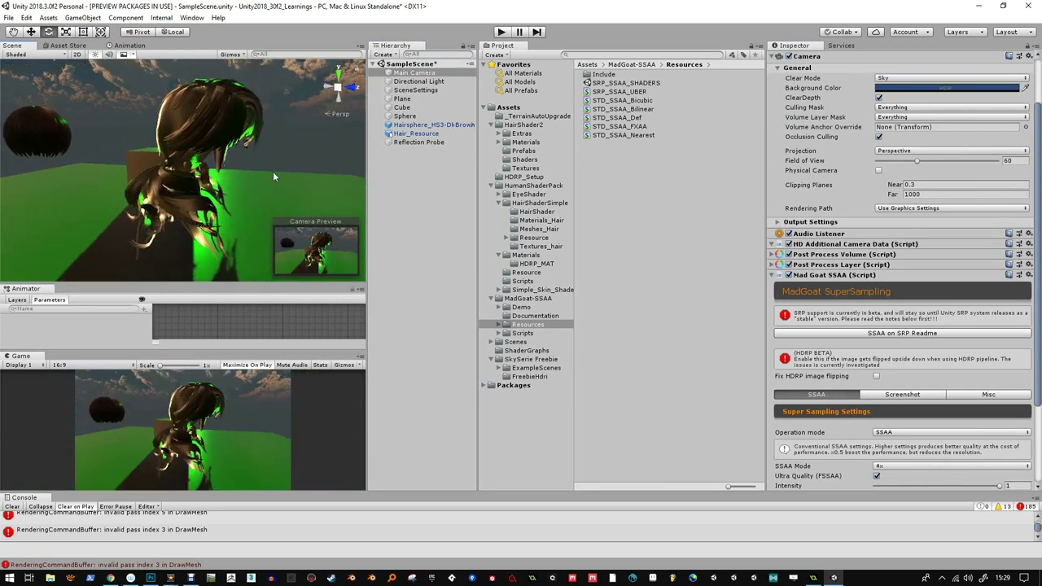
pyautogui.click(502, 32)
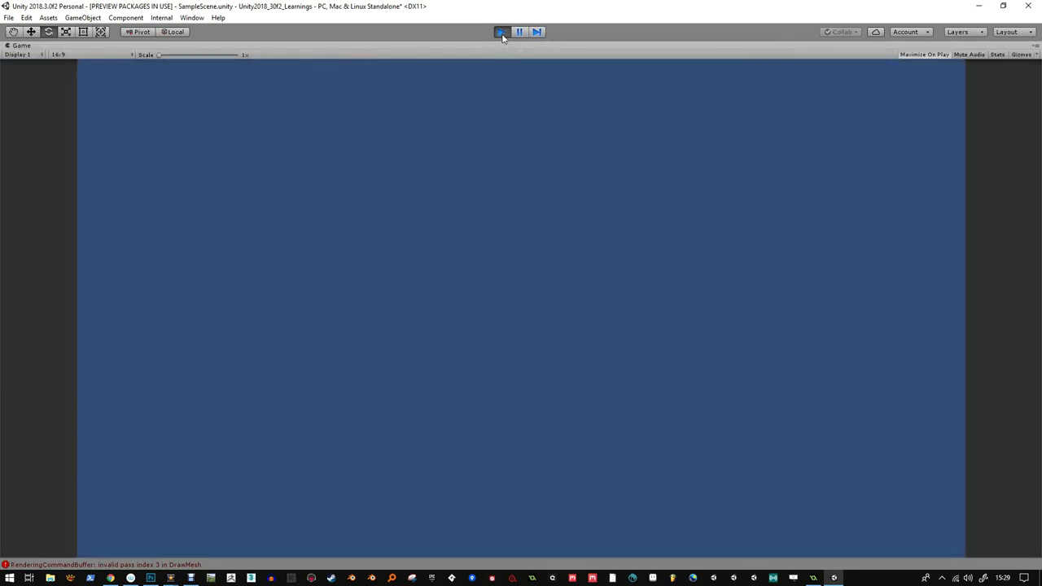
# - Stop Play mode, enlarge the Game view, and align Main Camera to a new side angle
pyautogui.click(502, 34)
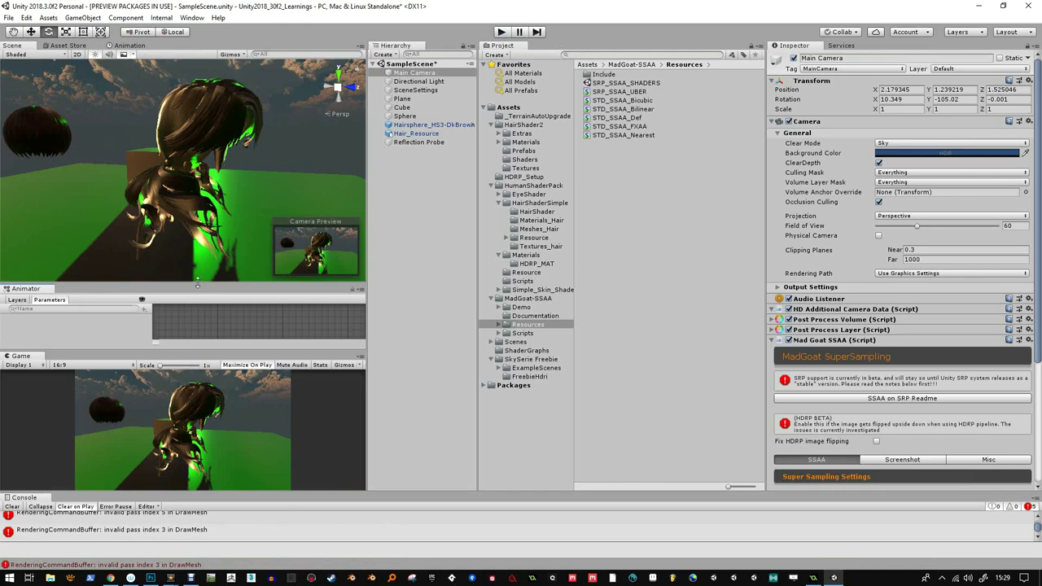
pyautogui.moveTo(197, 284); pyautogui.dragTo(195, 184)
pyautogui.moveTo(171, 352); pyautogui.dragTo(185, 253)
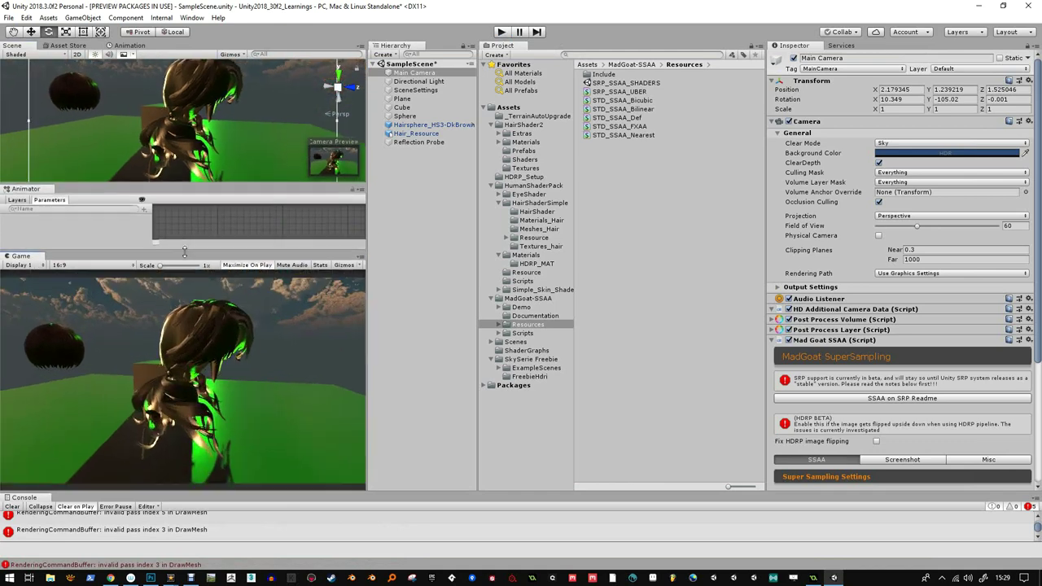
pyautogui.press('alt')
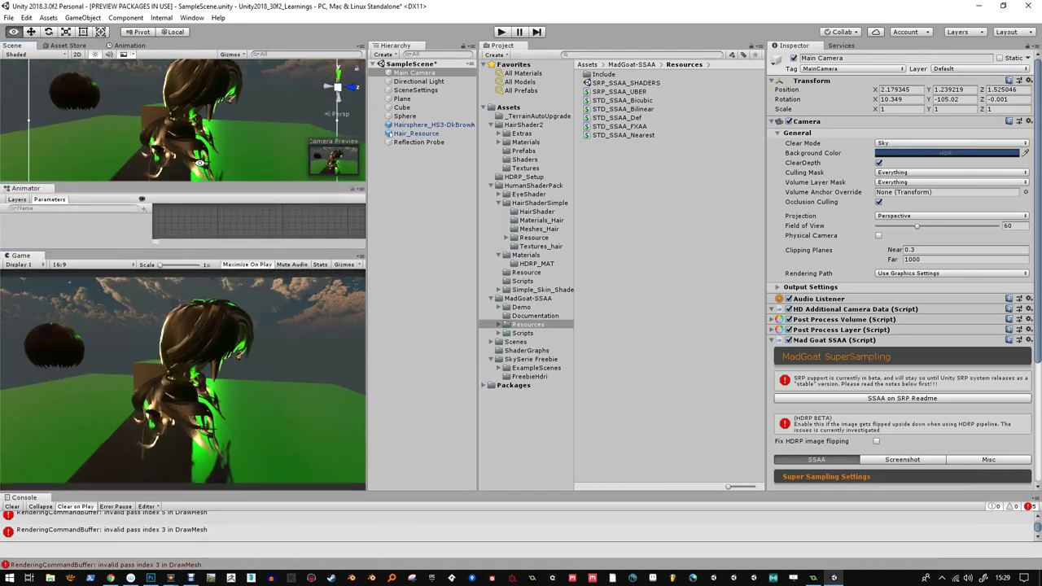
pyautogui.keyDown('alt'); pyautogui.moveTo(199, 163); pyautogui.dragTo(326, 114); pyautogui.keyUp('alt')
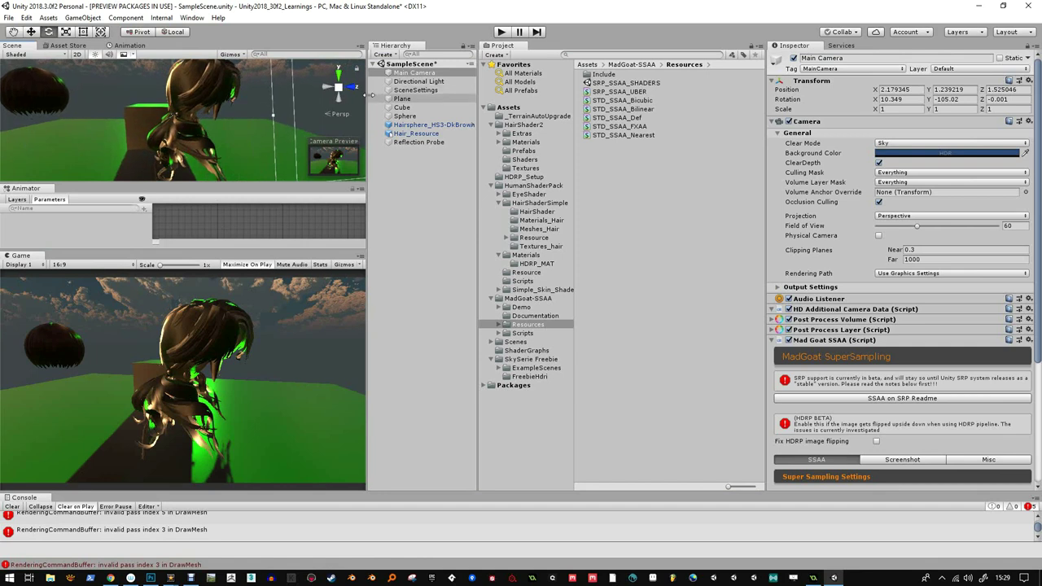
pyautogui.hotkey('ctrl', 'shift', 'f')
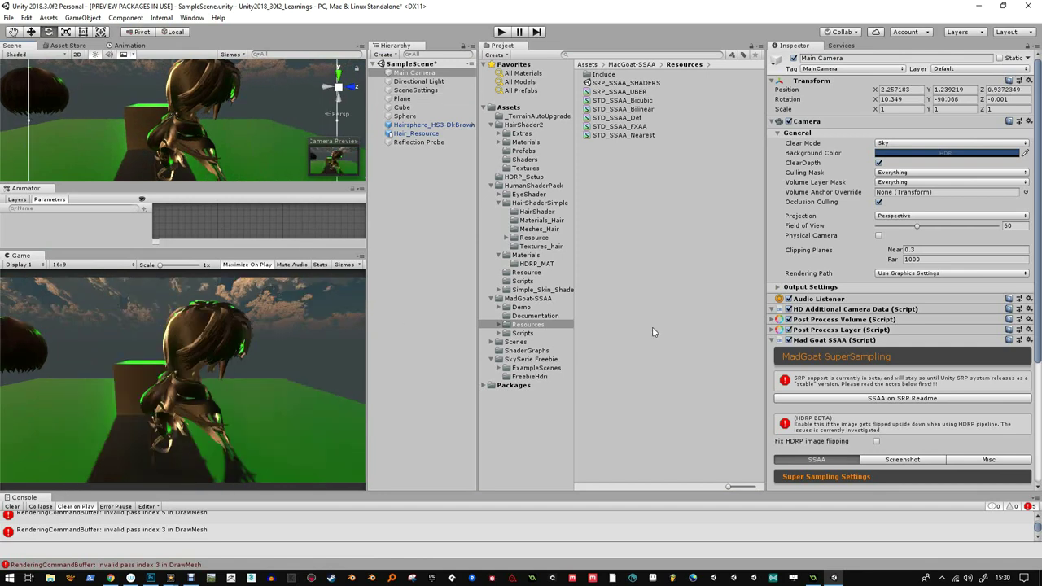
# - Enable Fix HDRP image flipping on the Mad Goat SSAA component
pyautogui.click(788, 341)
pyautogui.scroll(-3, 812, 356)
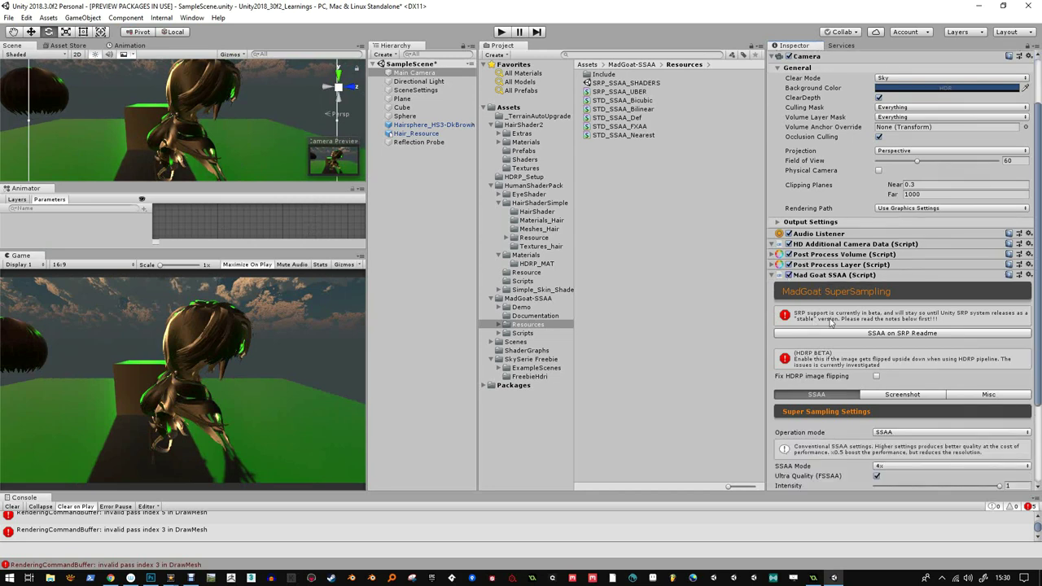
pyautogui.click(877, 376)
# - Keep SSAA as the Mad Goat SSAA operation mode
pyautogui.scroll(-1, 869, 393)
pyautogui.click(894, 400)
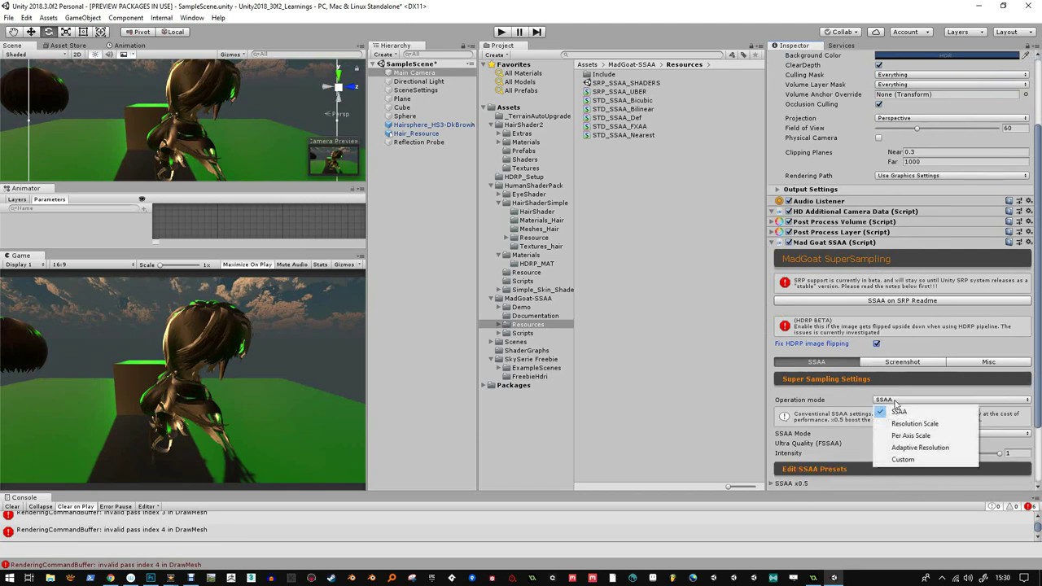
pyautogui.click(899, 411)
pyautogui.scroll(-2, 910, 390)
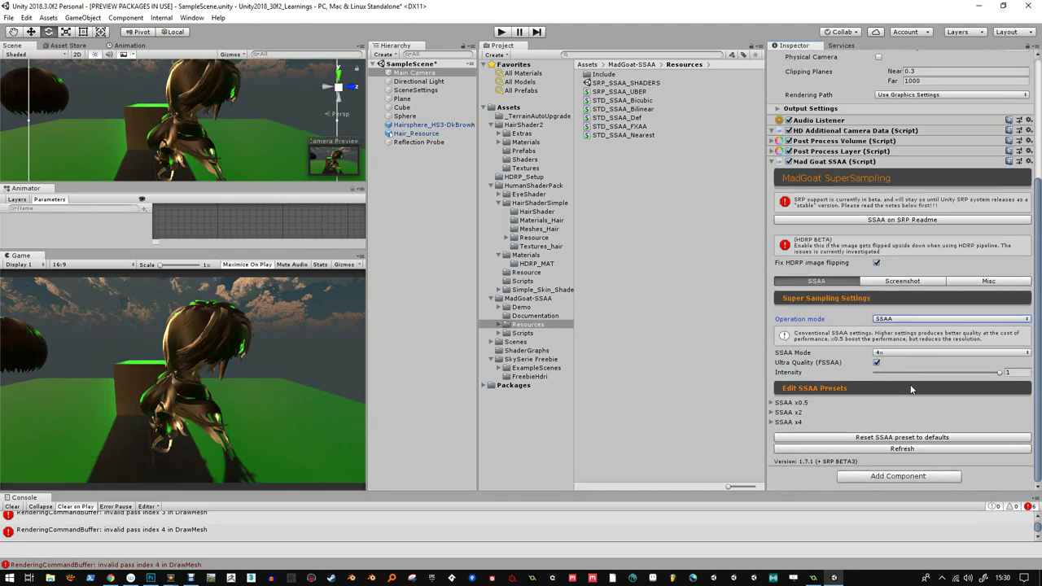
# - Play-test once, turn off Maximize On Play, and play the scene again
pyautogui.click(501, 32)
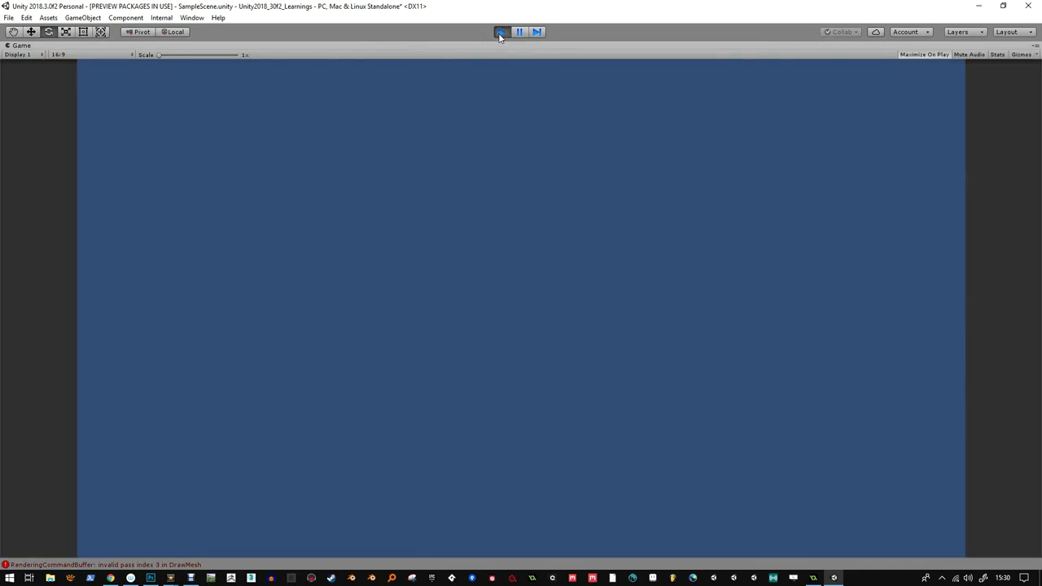
pyautogui.click(501, 32)
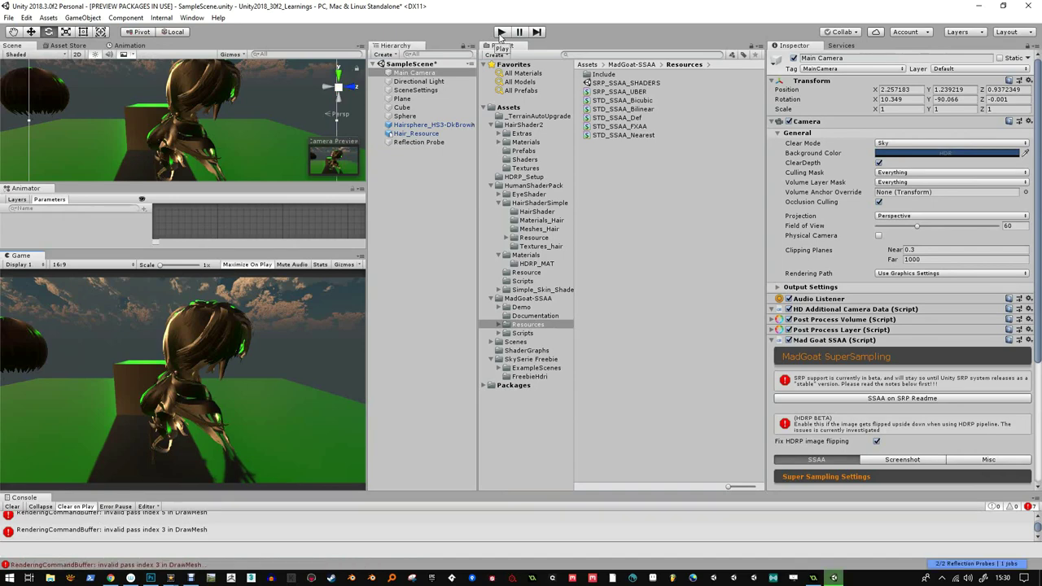
pyautogui.click(245, 264)
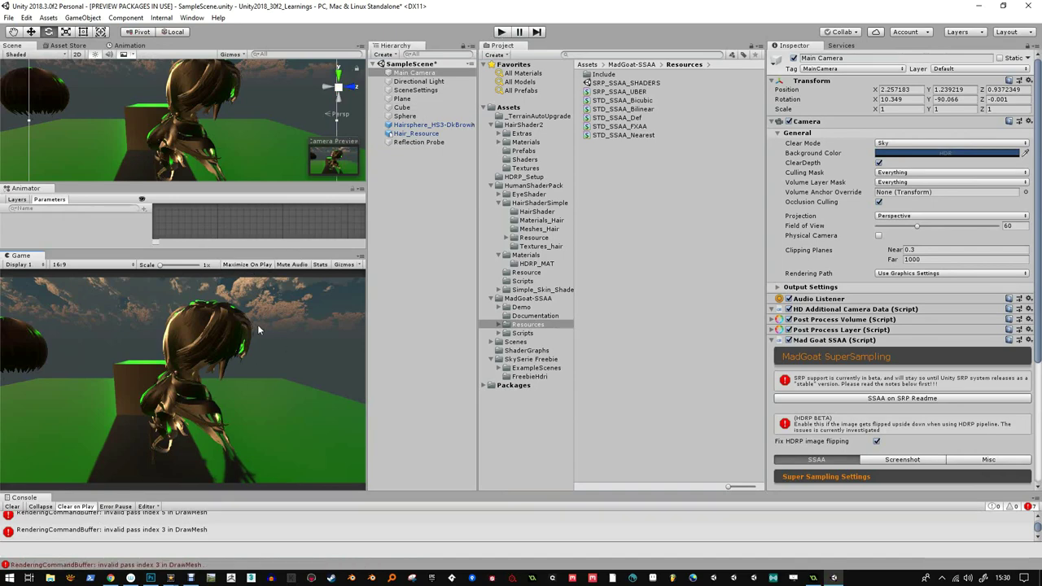
pyautogui.click(503, 32)
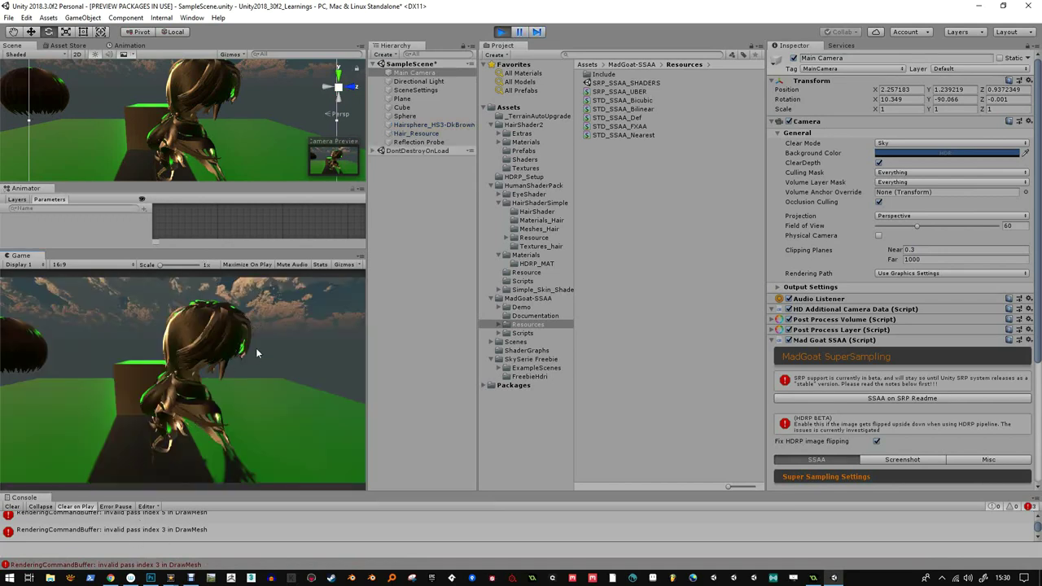
# - Disable Mad Goat SSAA and switch its operation mode to Resolution Scale, then back to SSAA
pyautogui.click(789, 340)
pyautogui.scroll(-4, 883, 409)
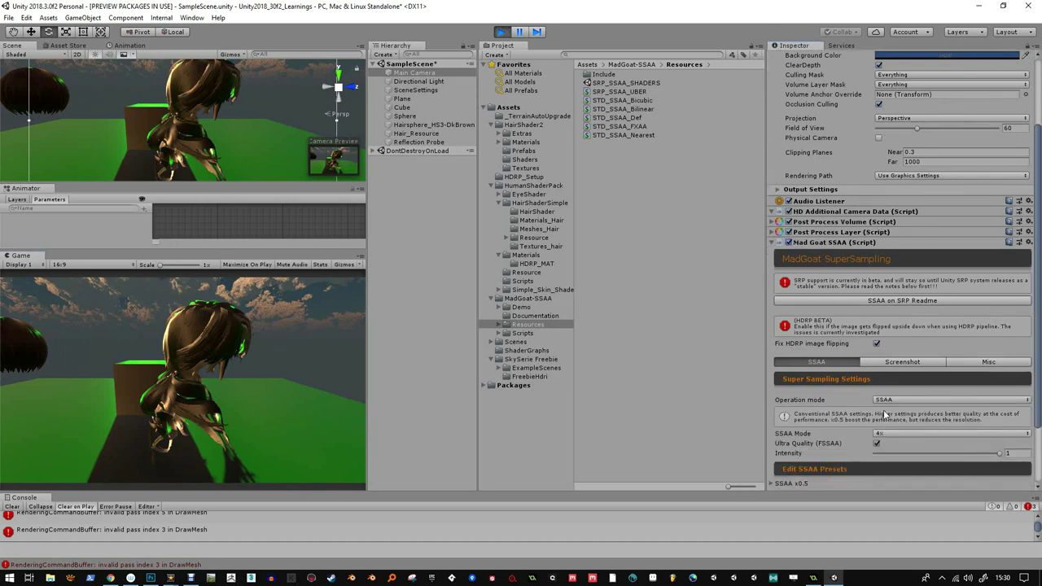
pyautogui.click(1003, 423)
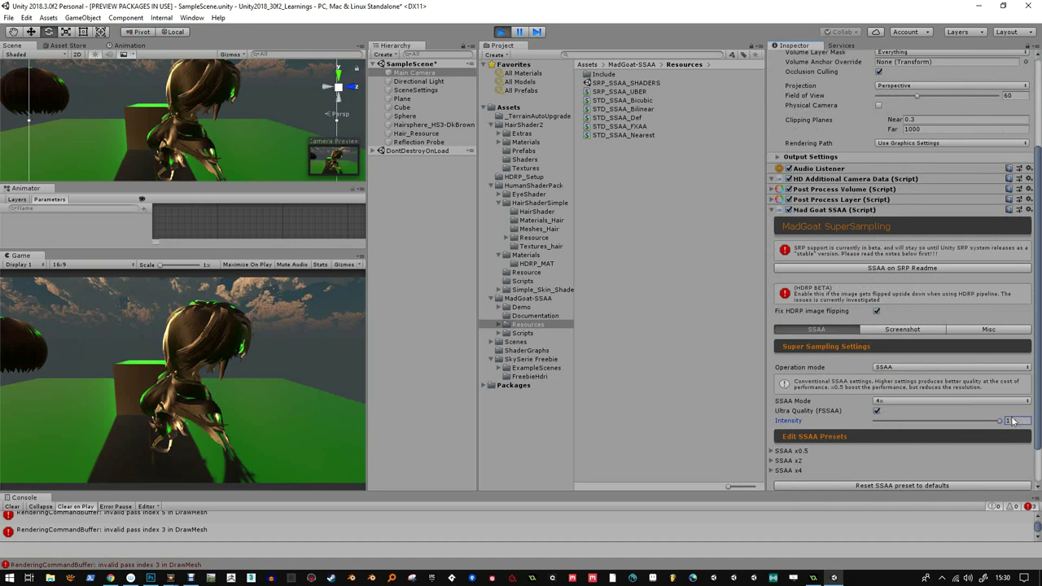
pyautogui.click(914, 368)
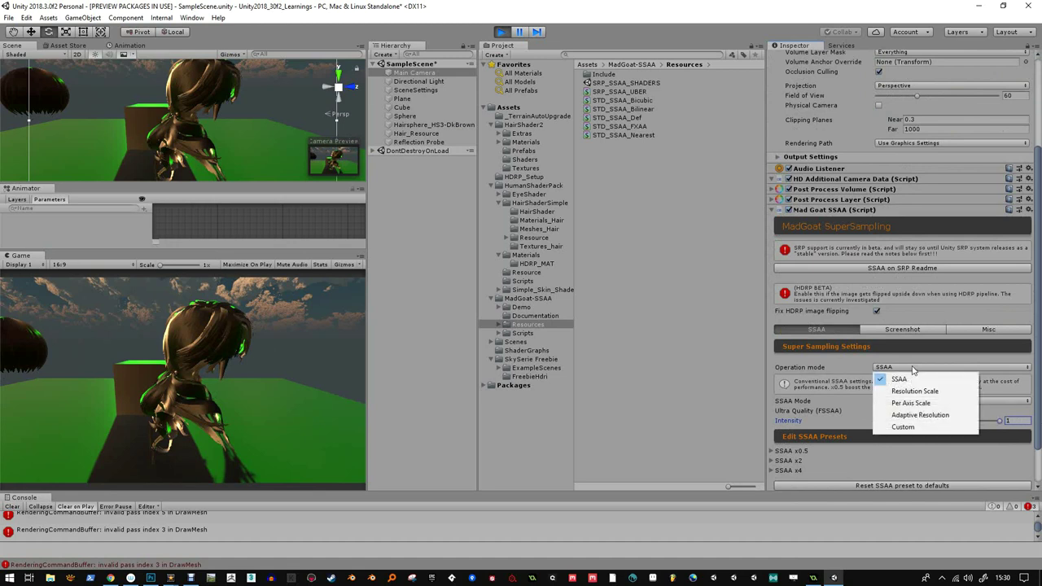
pyautogui.click(914, 390)
pyautogui.click(914, 367)
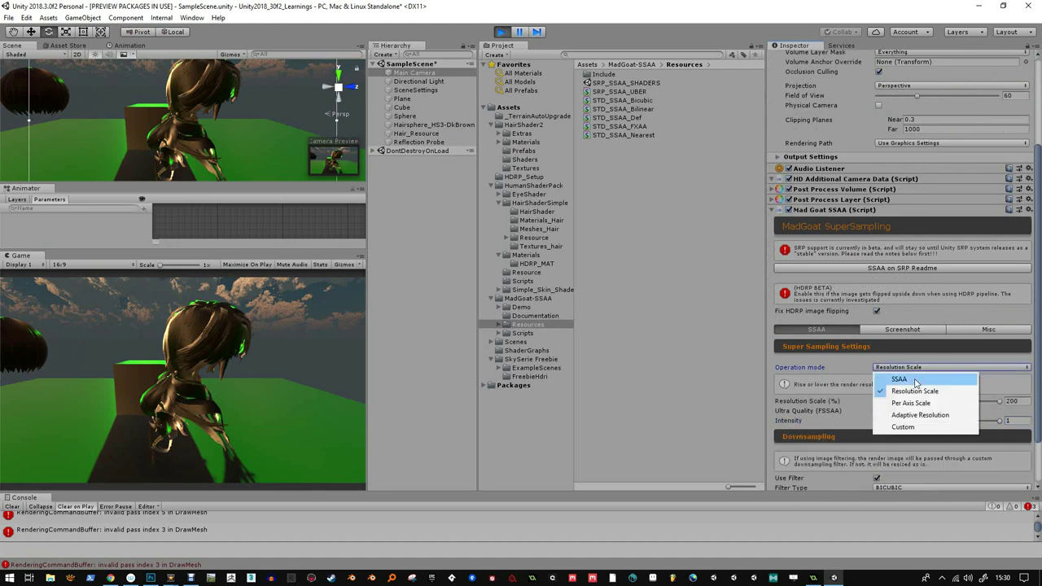
pyautogui.click(895, 372)
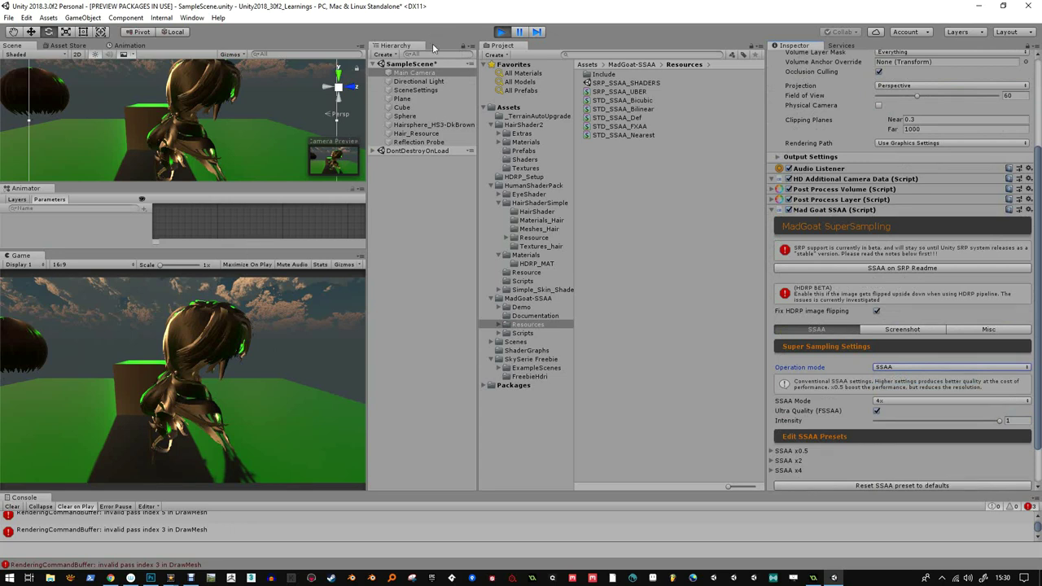
# - Enable Post Process Volume and Layer, toggle Ultra Quality off and on, and disable HDRP flip fix
pyautogui.click(788, 200)
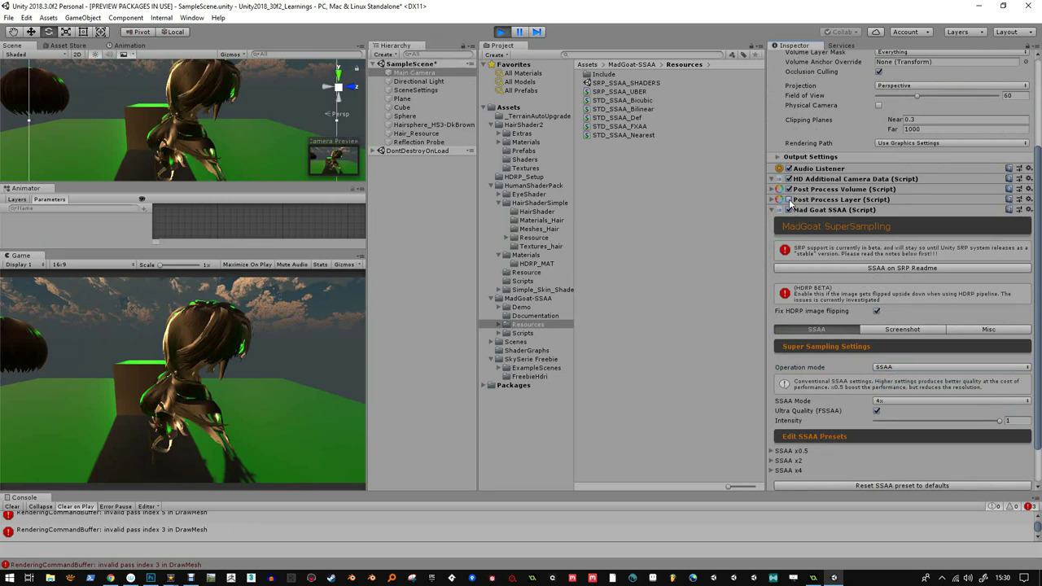
pyautogui.click(788, 189)
pyautogui.click(789, 200)
pyautogui.scroll(-2, 902, 444)
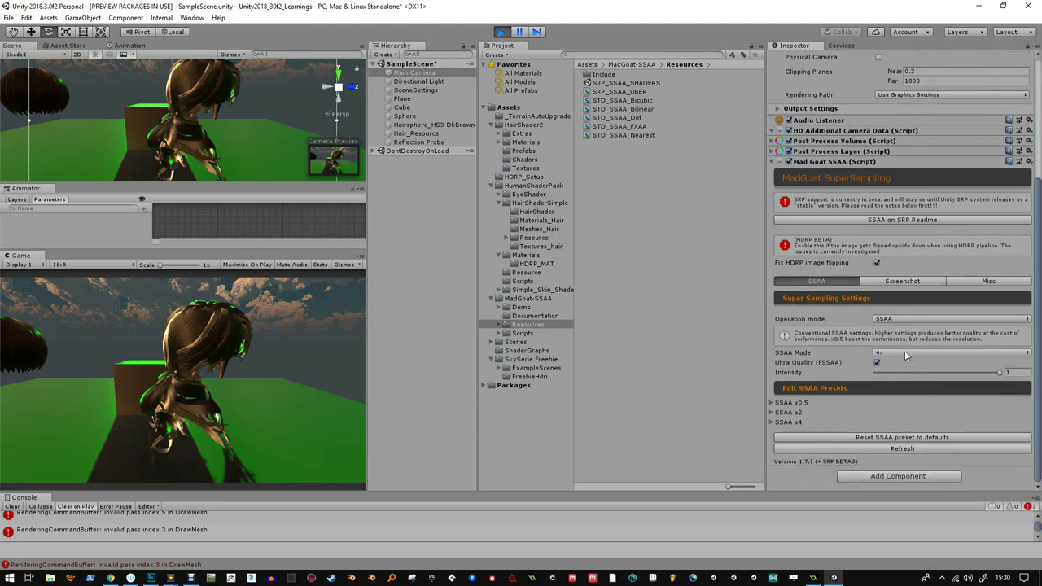
pyautogui.click(877, 363)
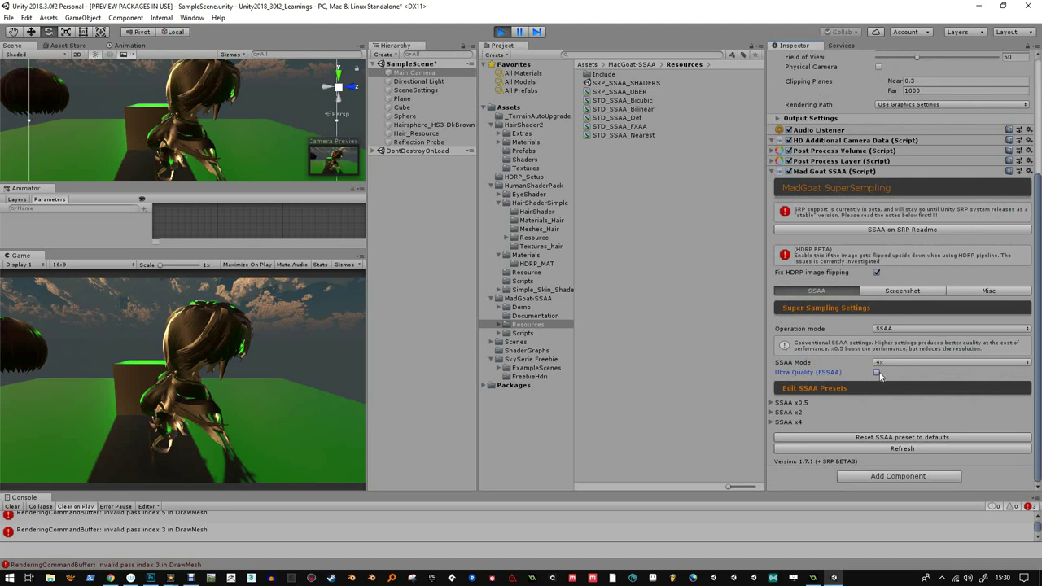
pyautogui.click(876, 372)
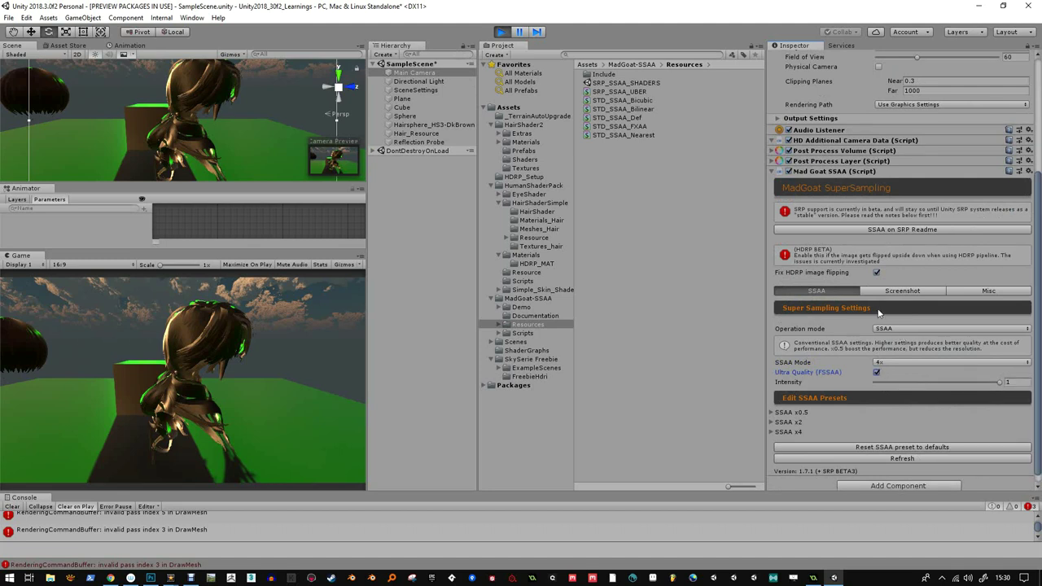
pyautogui.click(878, 271)
# - Stop play-testing and glance at the SSAA SRP Readme before returning to Unity
pyautogui.click(502, 33)
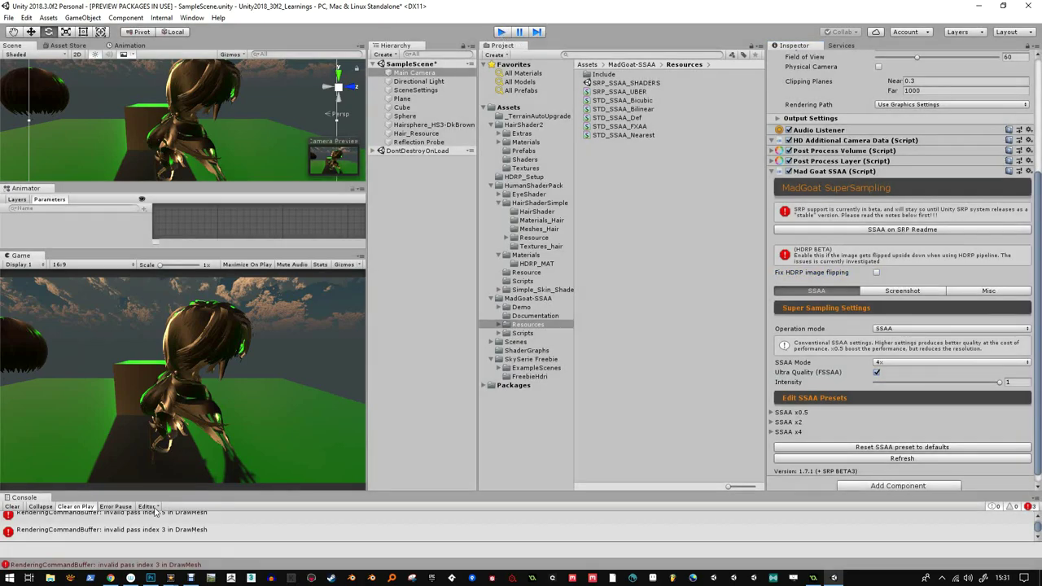
pyautogui.click(114, 578)
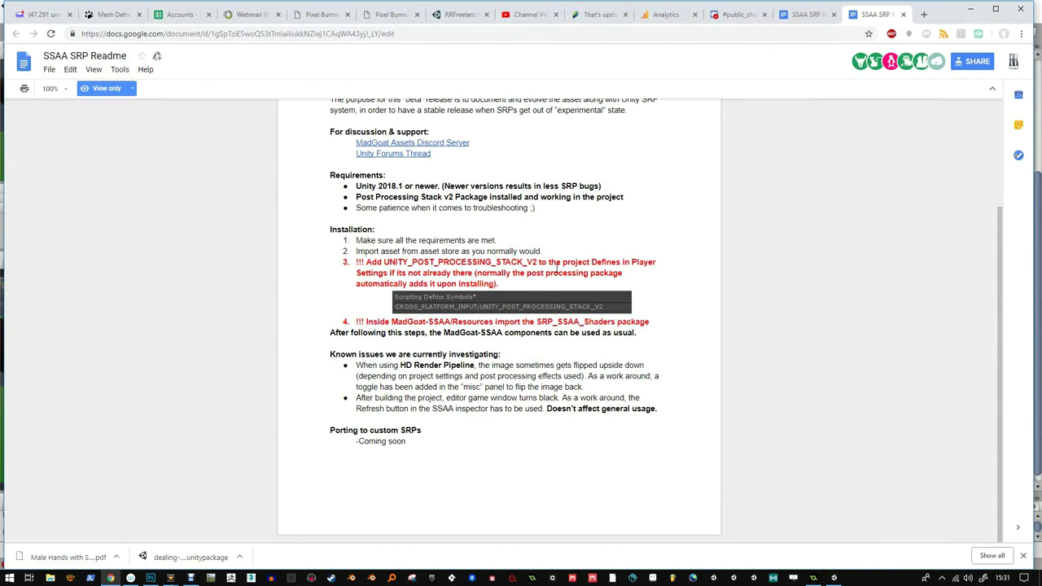
pyautogui.click(971, 8)
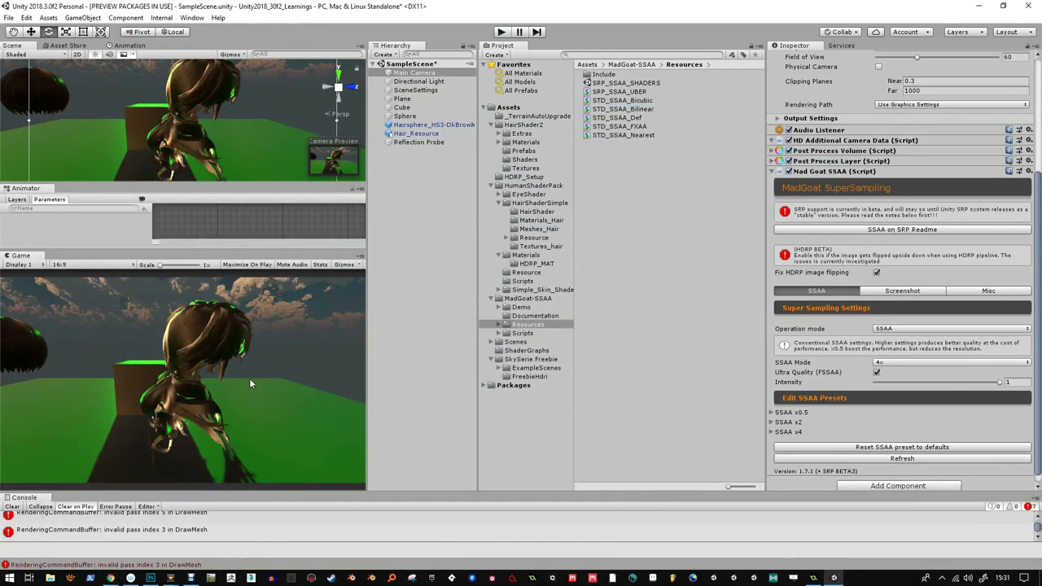
pyautogui.click(82, 17)
pyautogui.moveTo(55, 21)
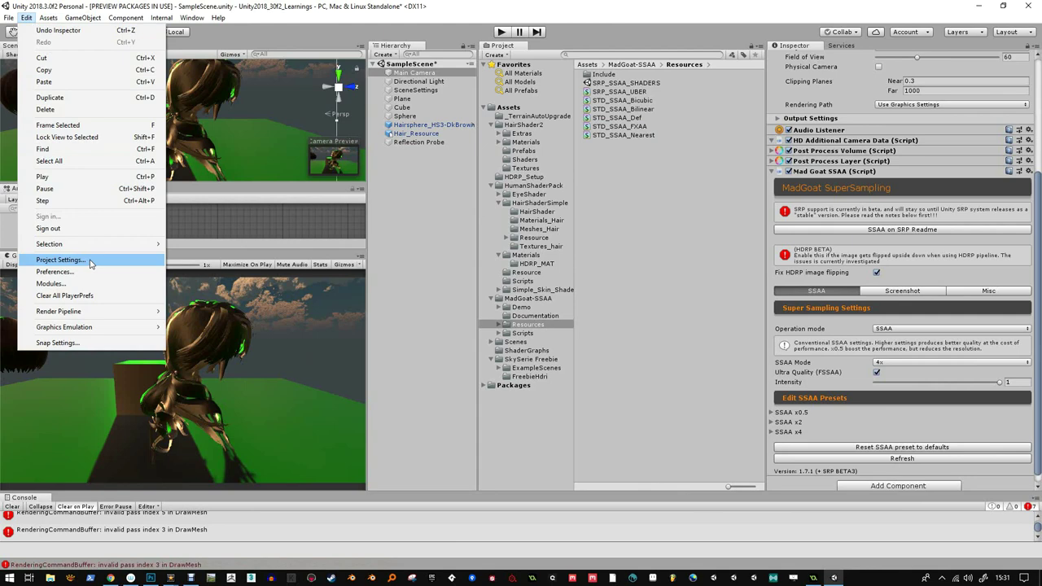
pyautogui.click(60, 260)
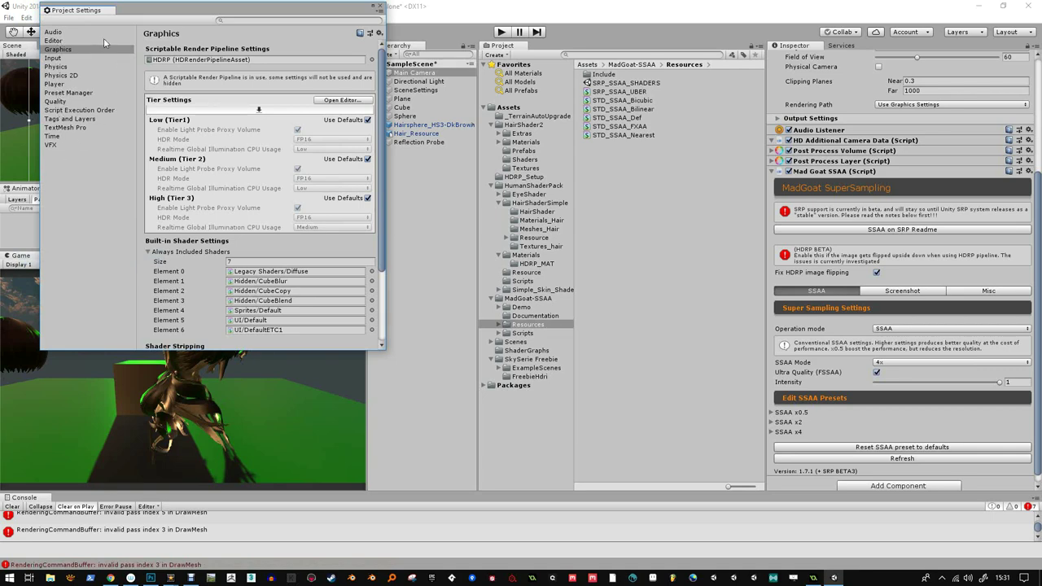
pyautogui.click(376, 6)
pyautogui.click(26, 17)
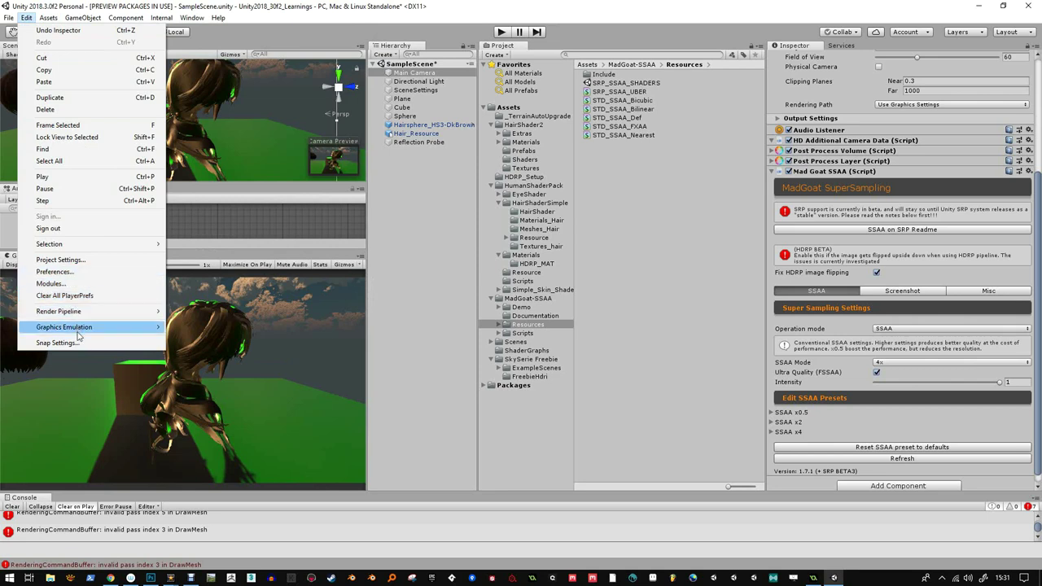
pyautogui.click(73, 272)
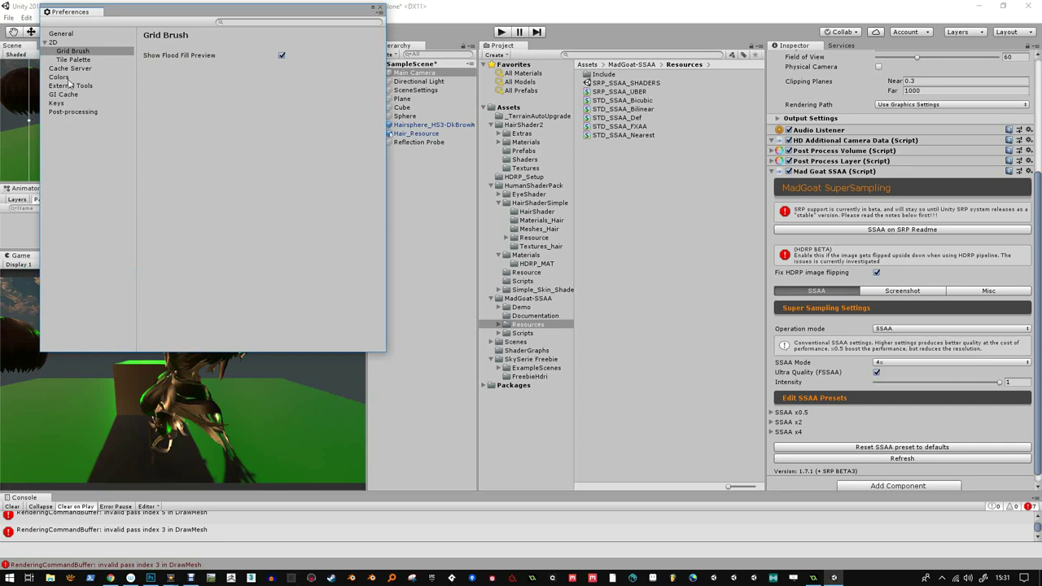
pyautogui.click(77, 113)
pyautogui.click(76, 104)
pyautogui.click(75, 94)
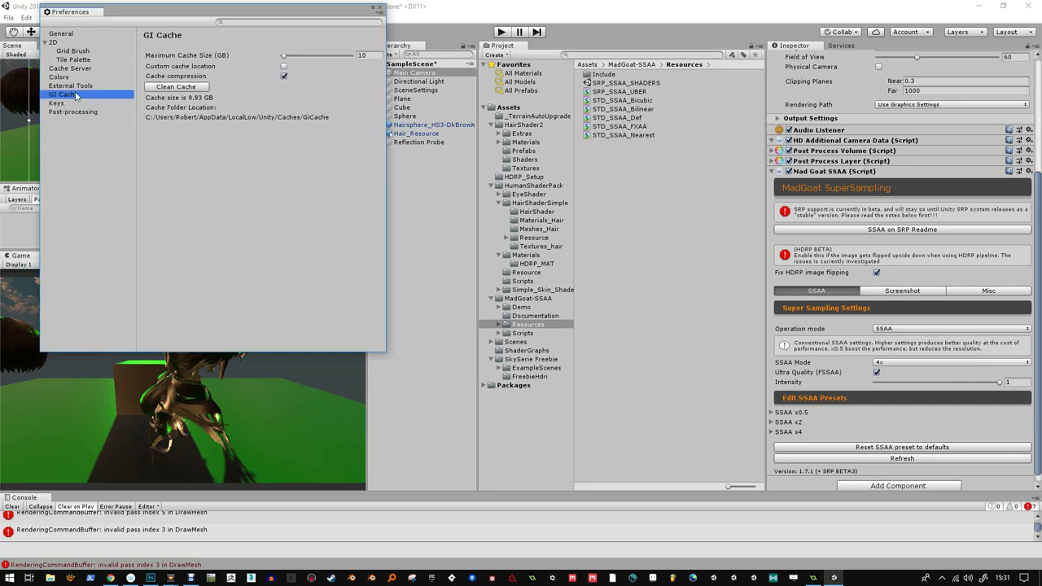
pyautogui.click(75, 85)
pyautogui.click(74, 77)
pyautogui.click(73, 68)
pyautogui.click(88, 35)
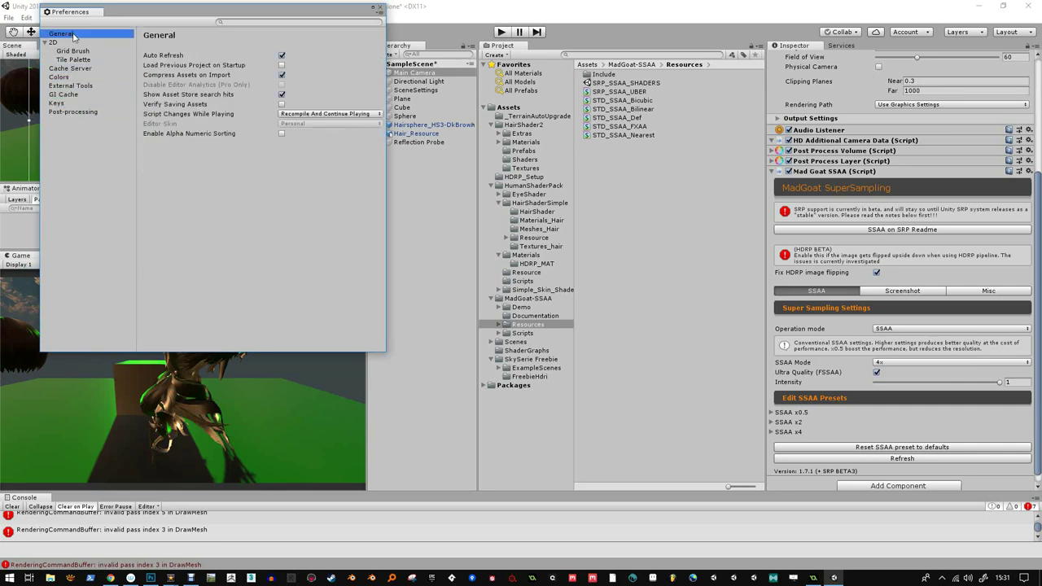
pyautogui.click(379, 7)
pyautogui.click(183, 18)
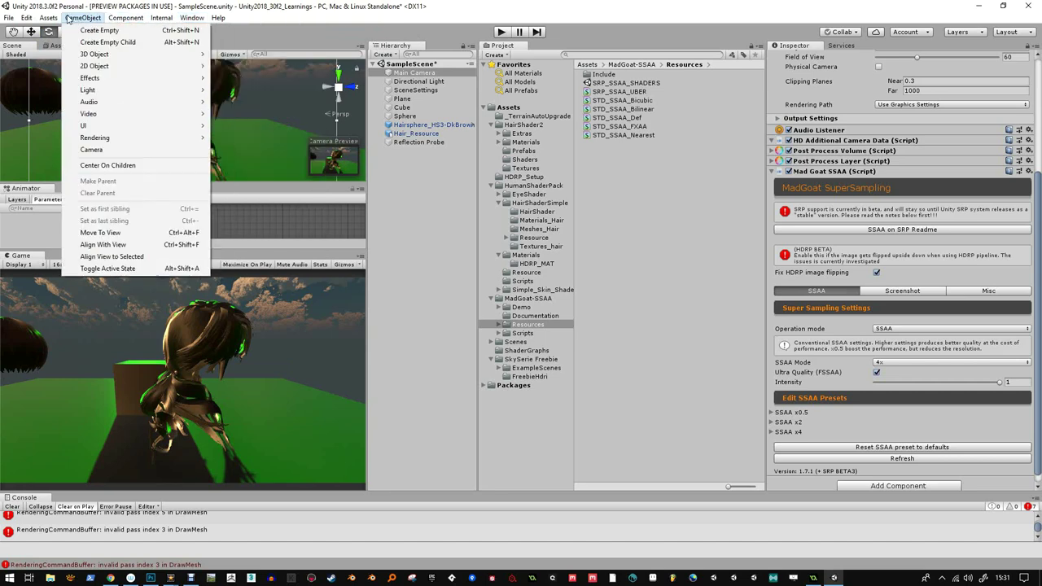
pyautogui.moveTo(51, 19)
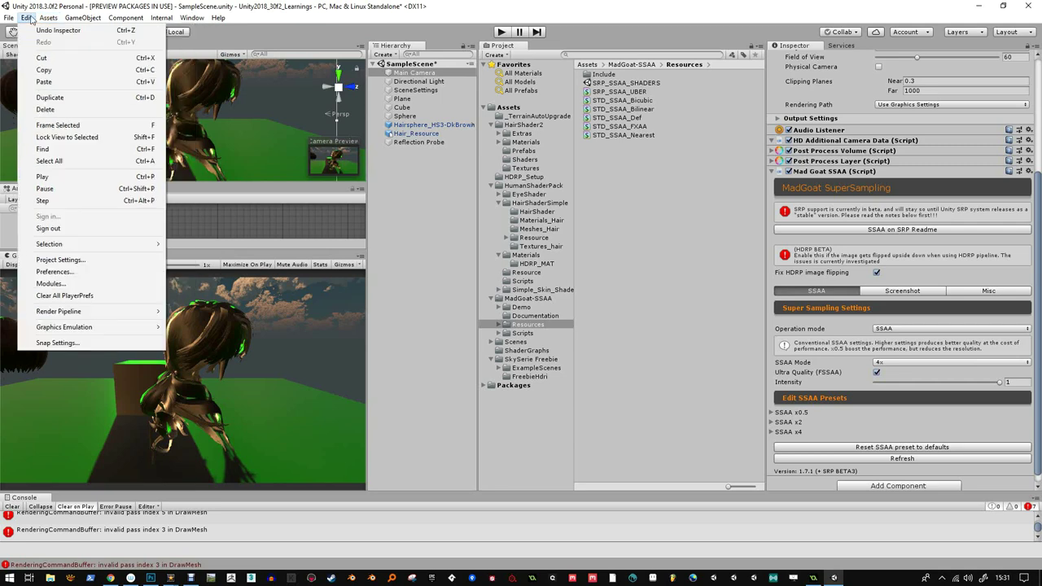
# - Open Project Settings, browse Audio and Editor to the Player page, then switch to the readme
pyautogui.moveTo(76, 312)
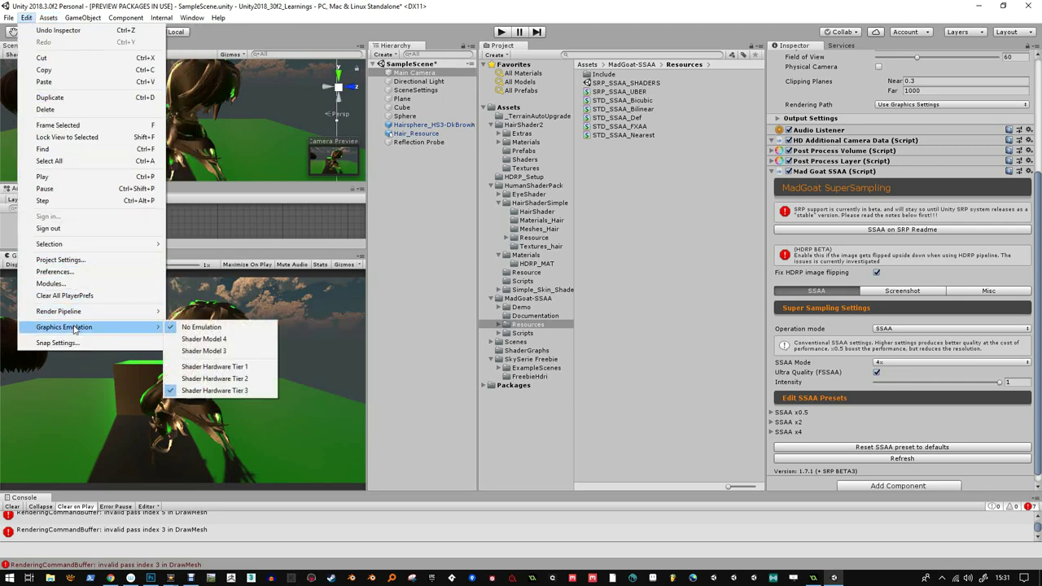
pyautogui.click(70, 260)
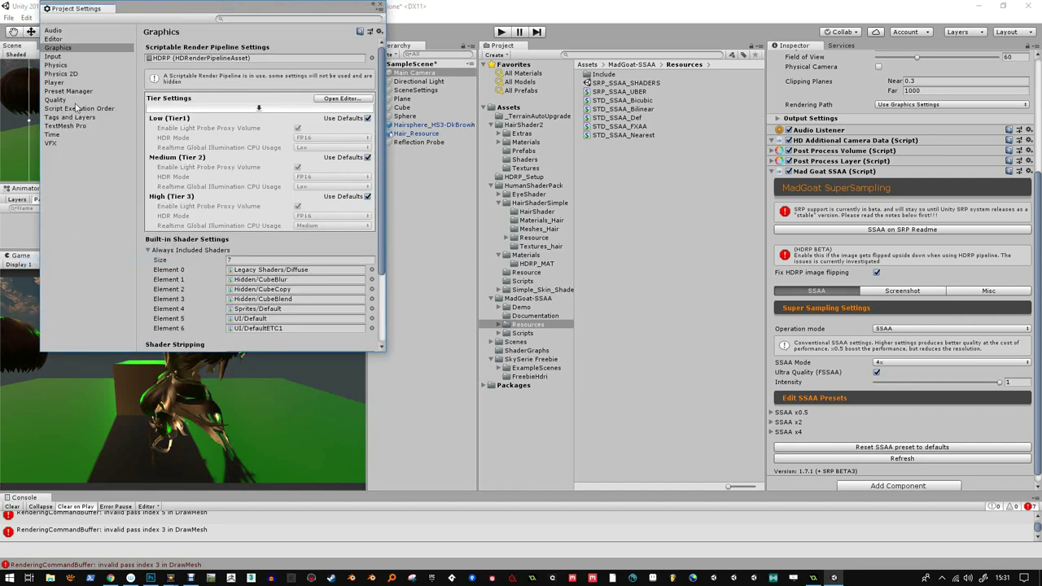
pyautogui.scroll(-3, 240, 156)
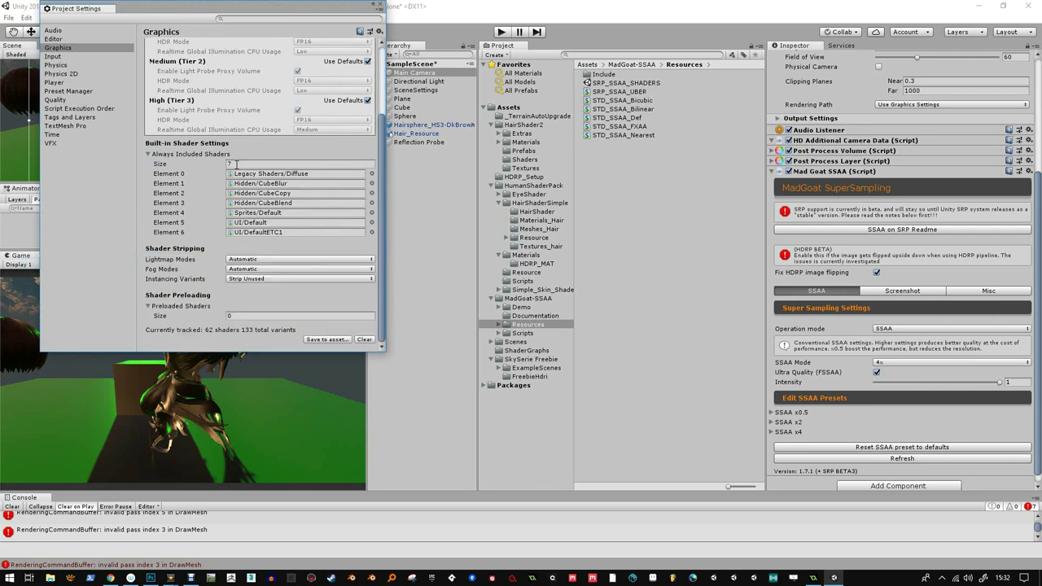
pyautogui.scroll(3, 243, 228)
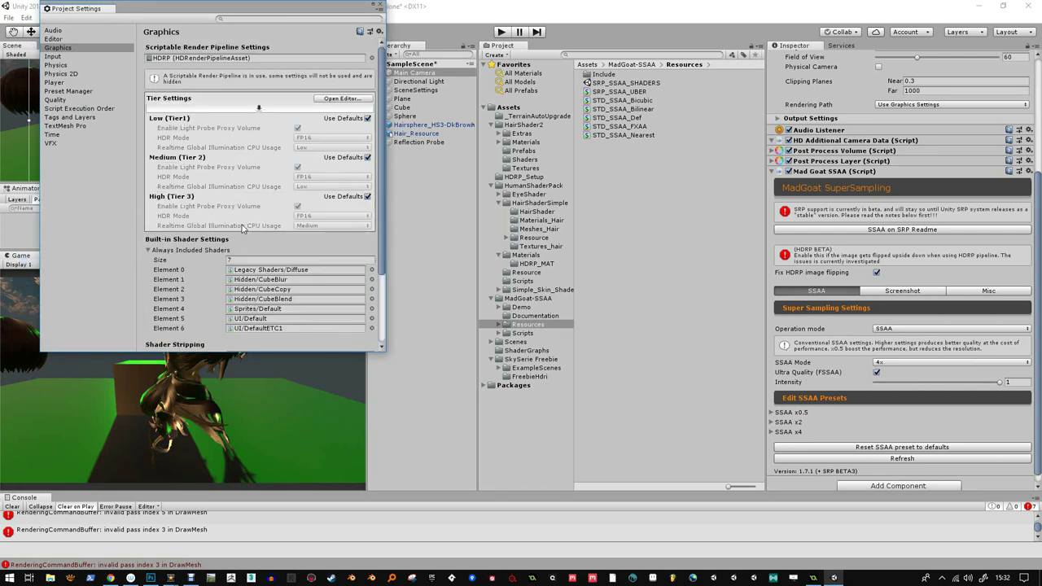
pyautogui.click(59, 31)
pyautogui.click(57, 39)
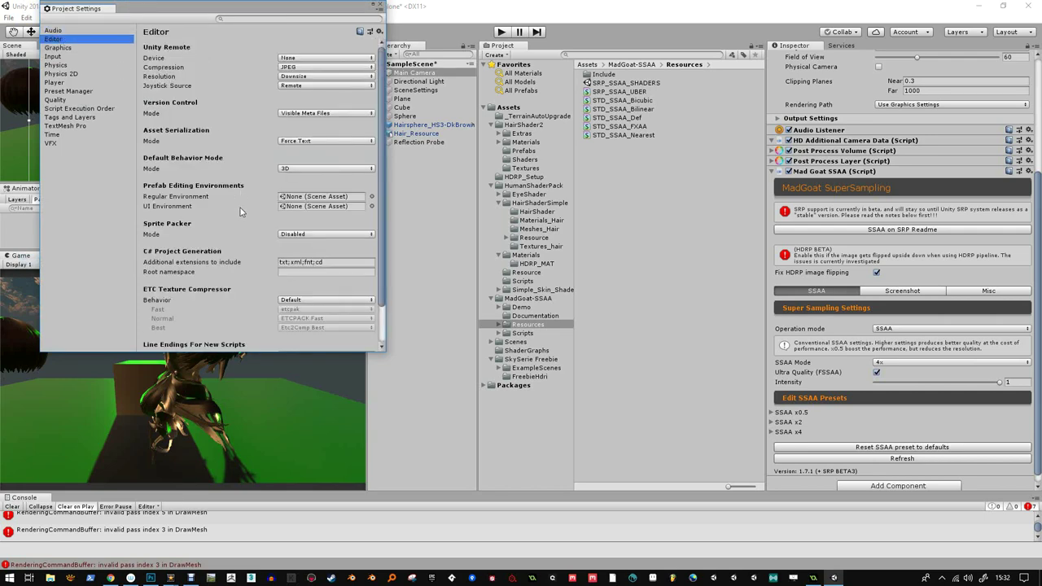
pyautogui.scroll(-3, 238, 273)
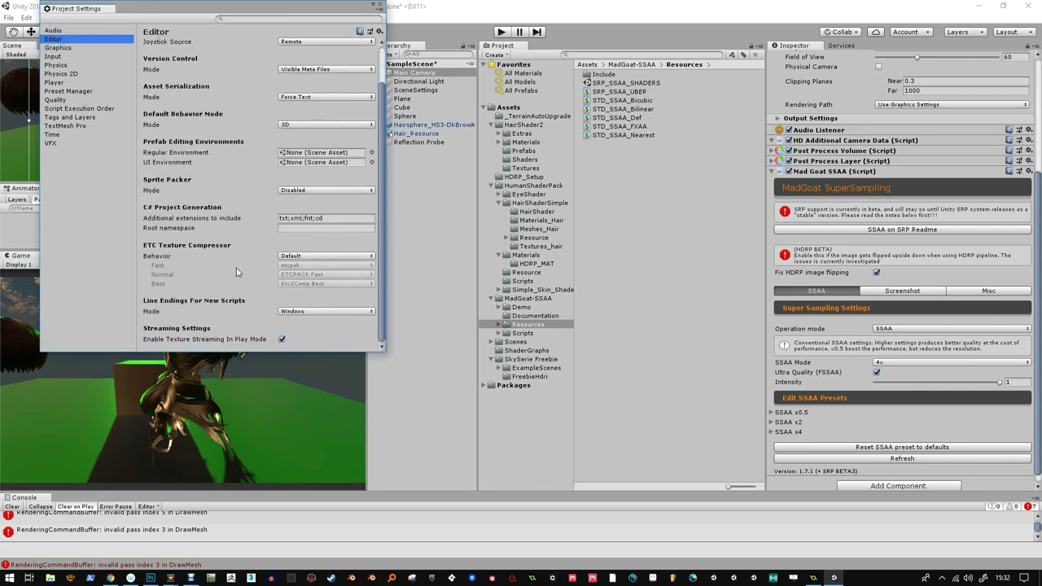
pyautogui.click(62, 83)
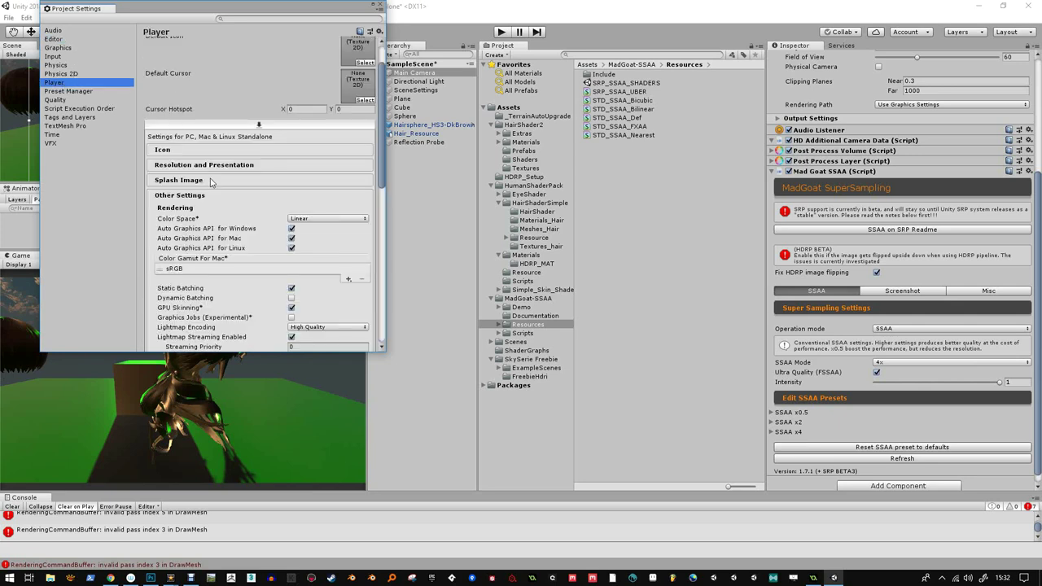
pyautogui.scroll(-3, 229, 267)
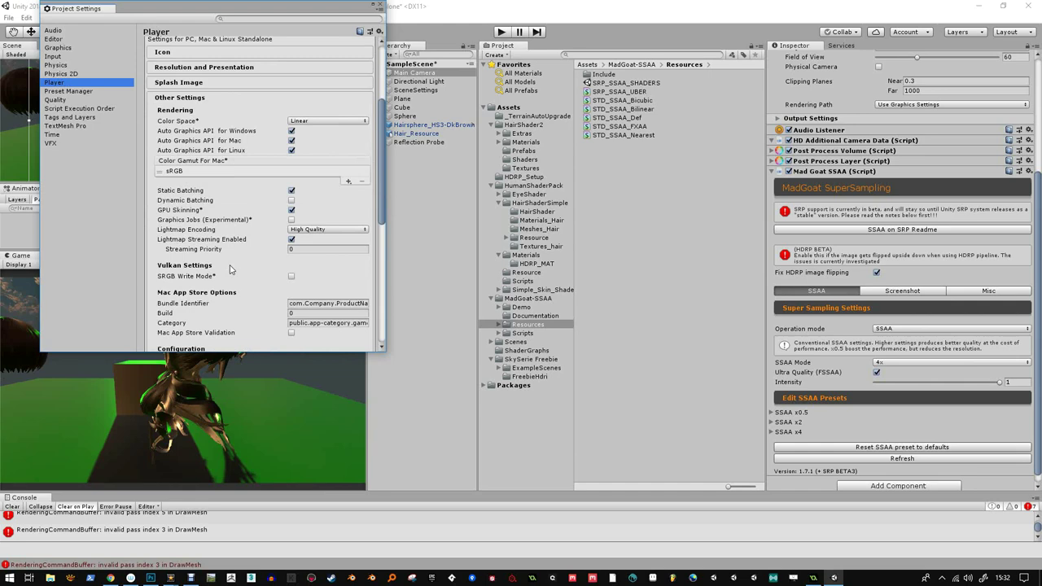
pyautogui.hotkey('alt', 'Tab')
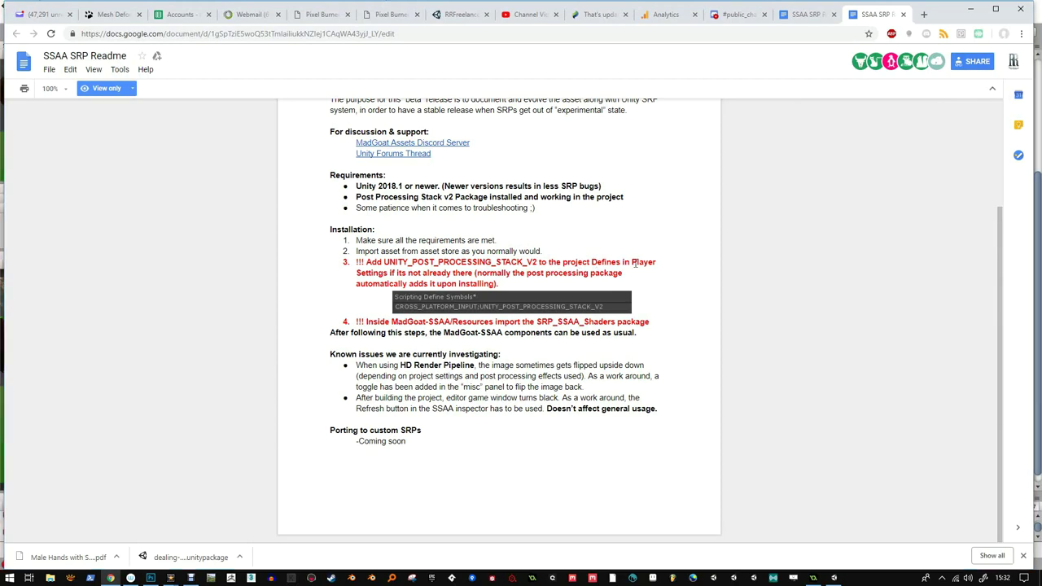
# - Verify Player Scripting Define Symbols already lists UNITY_POST_PROCESSING_STACK_V2, then close Project Settings
pyautogui.hotkey('alt', 'Tab')
pyautogui.scroll(2, 202, 228)
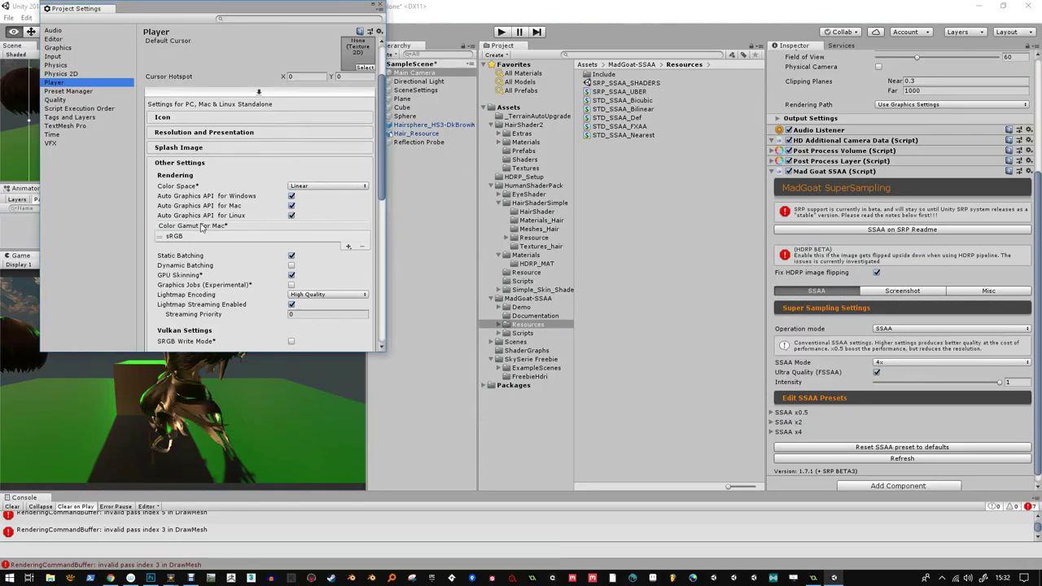
pyautogui.scroll(-2, 202, 228)
pyautogui.scroll(5, 201, 228)
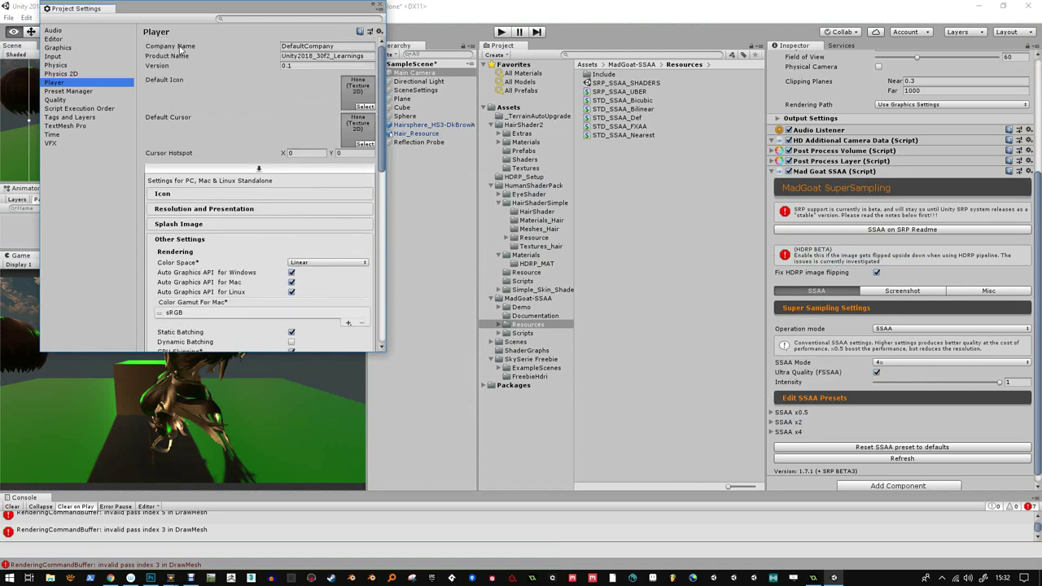
pyautogui.scroll(-1, 218, 112)
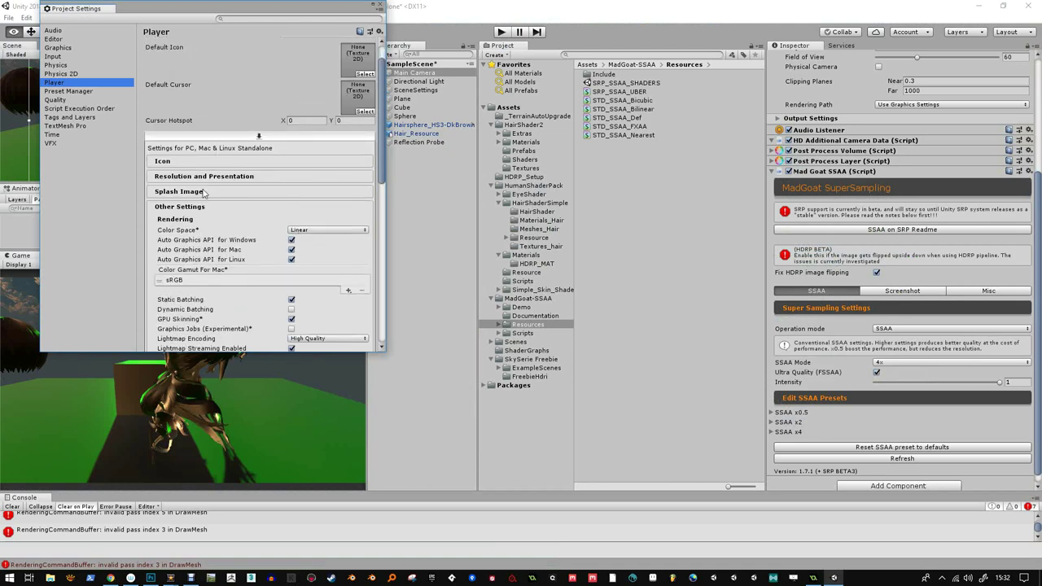
pyautogui.scroll(-6, 204, 193)
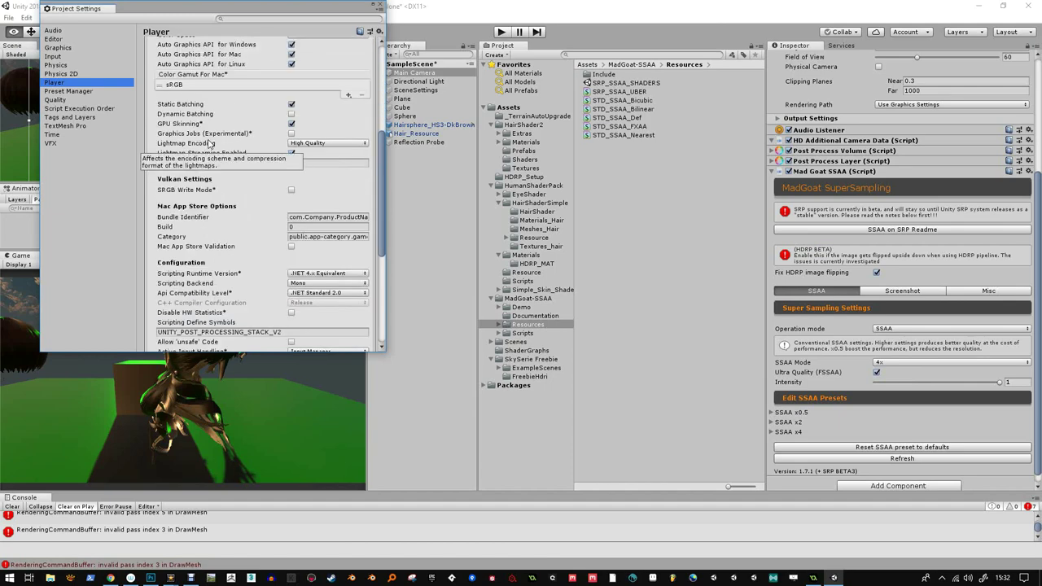
pyautogui.scroll(-7, 209, 147)
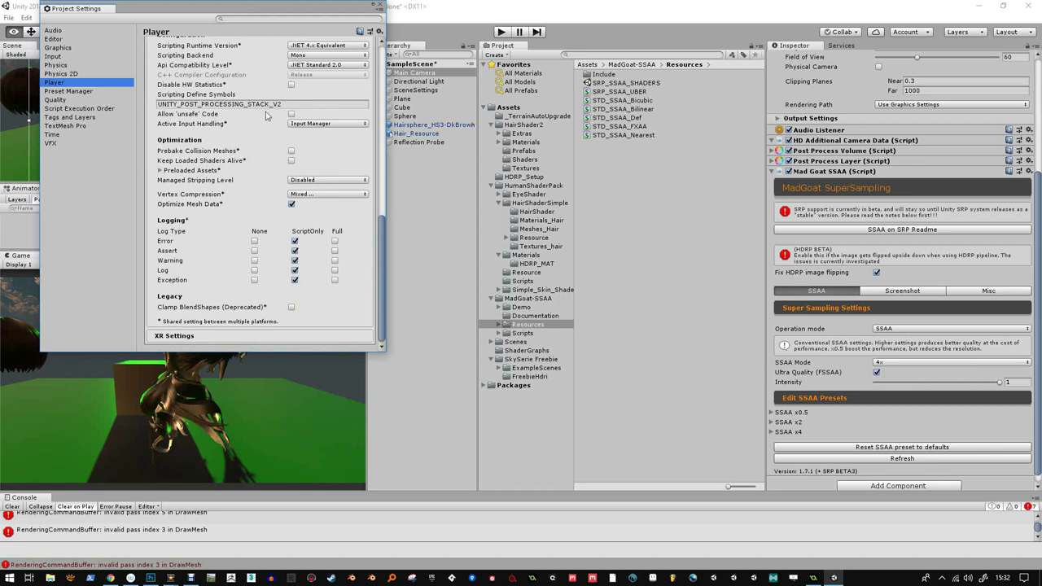
pyautogui.scroll(1, 259, 114)
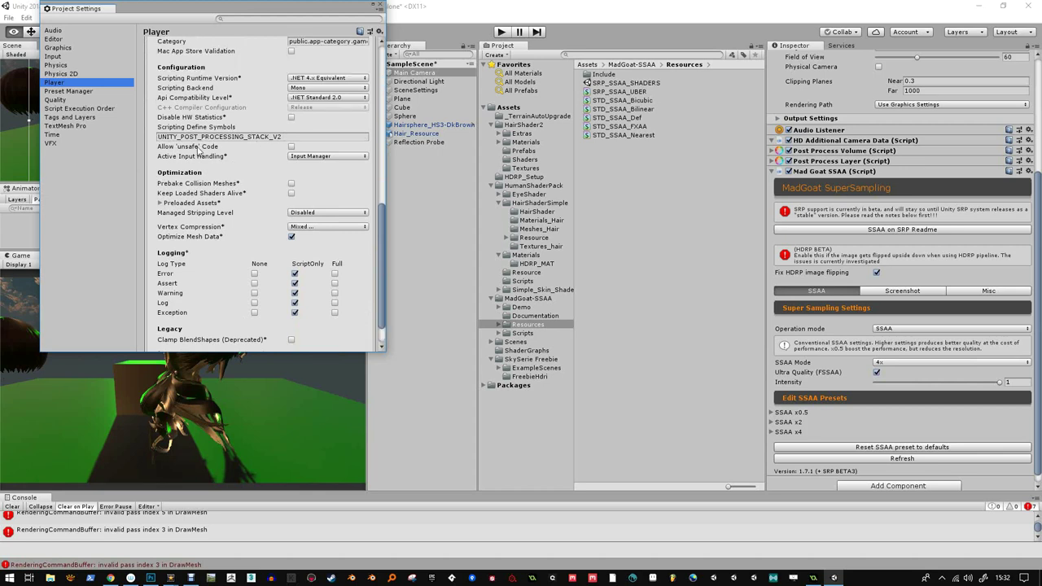
pyautogui.click(298, 137)
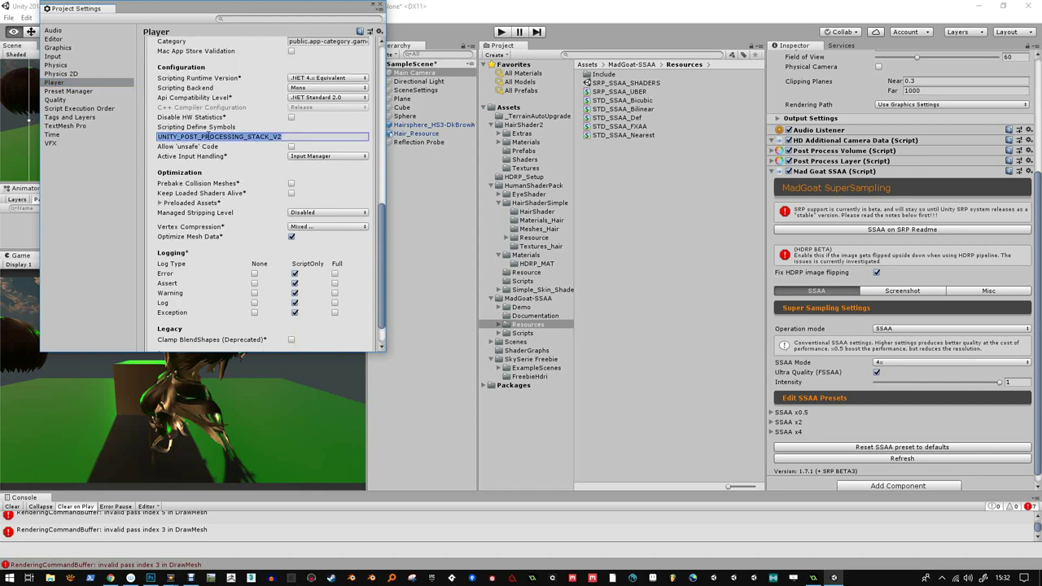
pyautogui.click(379, 6)
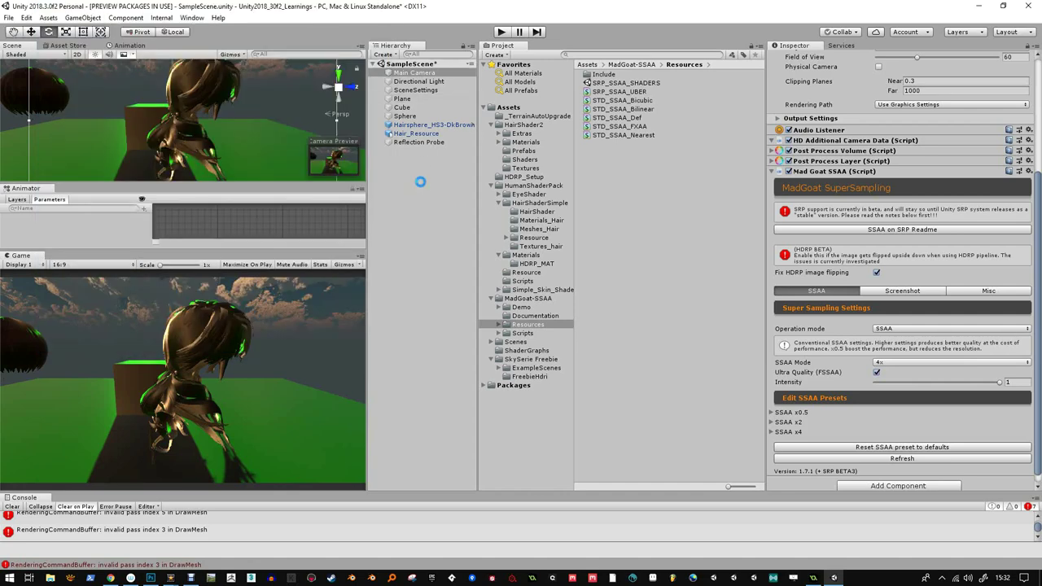
# - Save the scene, disable Post Process Volume and Layer, keep Mad Goat SSAA on, and enter Play
pyautogui.hotkey('ctrl', 's')
pyautogui.scroll(3, 809, 247)
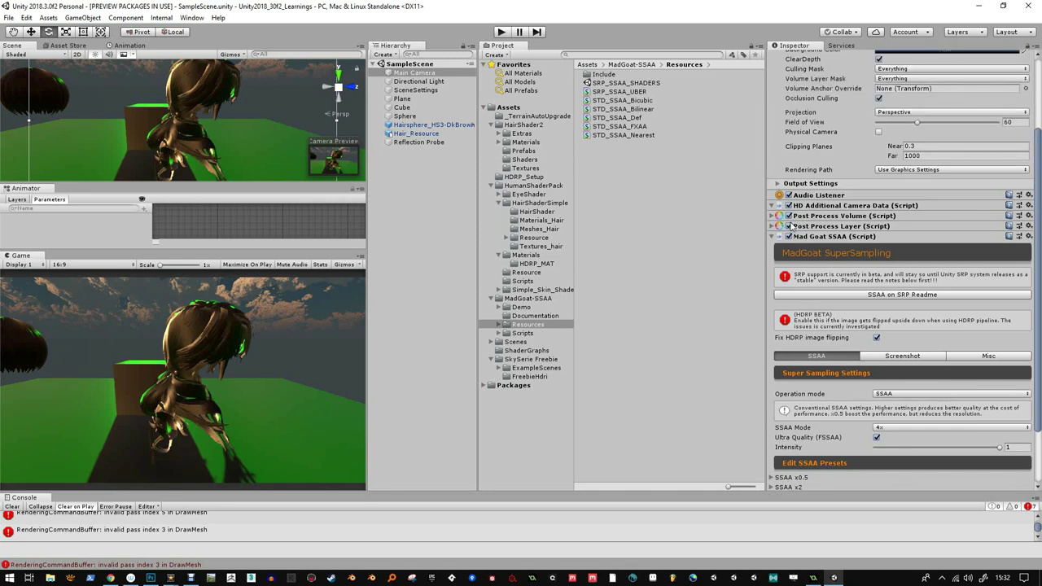
pyautogui.click(788, 215)
pyautogui.click(788, 226)
pyautogui.click(788, 236)
pyautogui.click(788, 236)
pyautogui.click(500, 32)
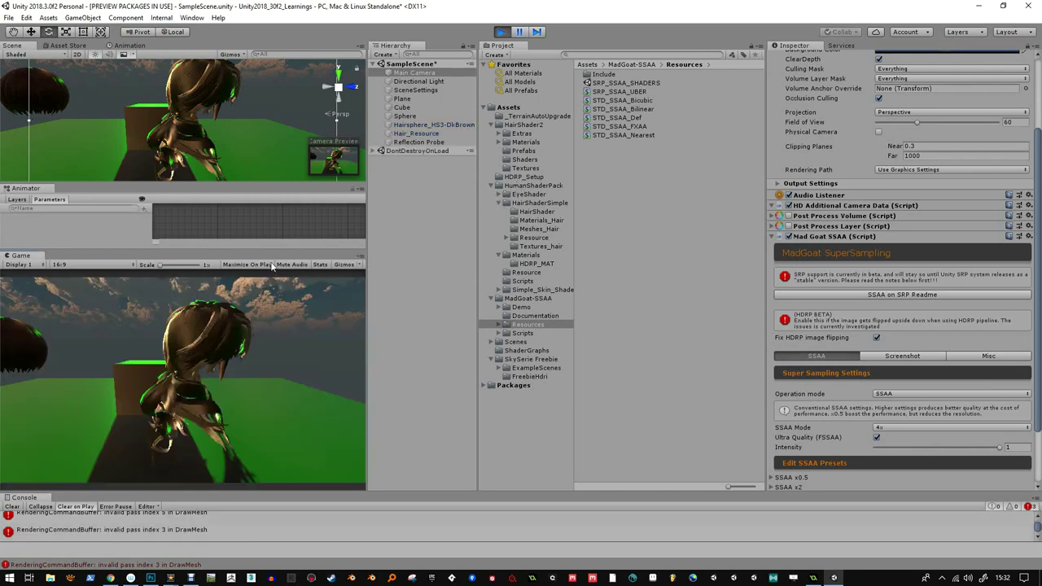
# - Try SSAA Mode 2x and Off, then set it back to 4x
pyautogui.moveTo(271, 253)
pyautogui.mouseDown()
pyautogui.moveTo(267, 206)
pyautogui.moveTo(268, 249)
pyautogui.mouseUp()
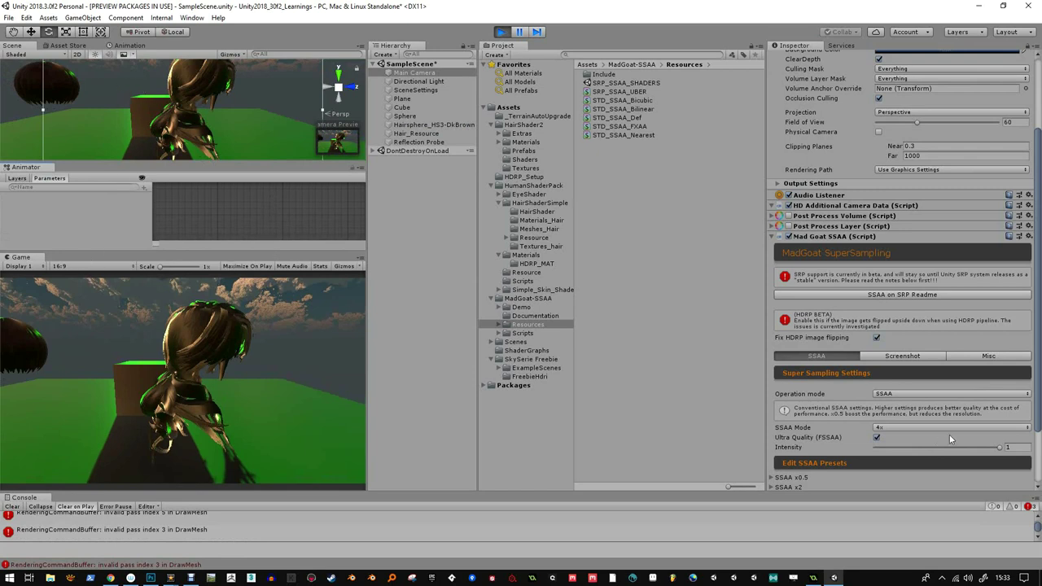
pyautogui.scroll(-2, 903, 415)
pyautogui.click(888, 363)
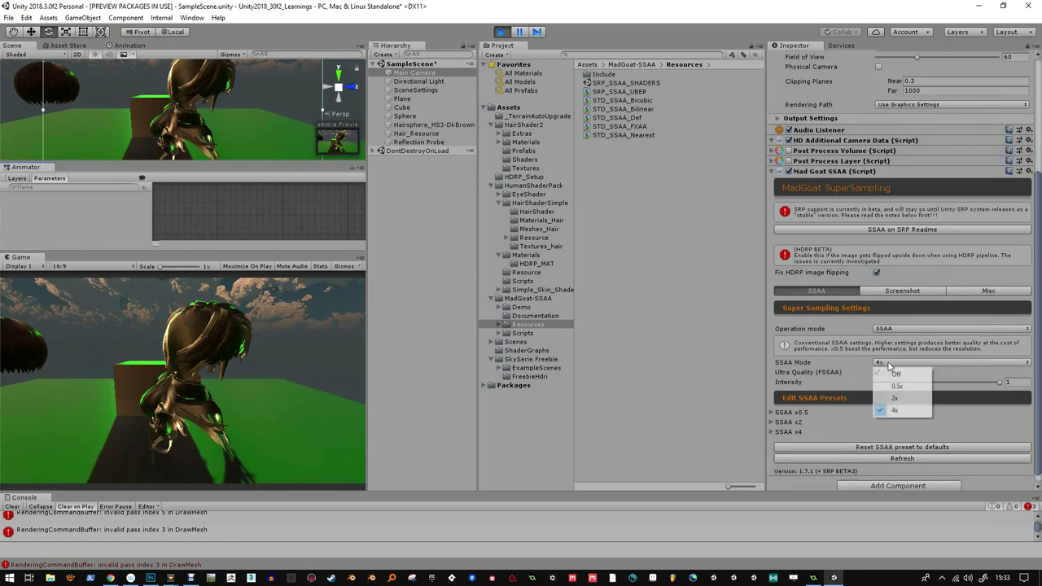
pyautogui.click(897, 398)
pyautogui.click(899, 363)
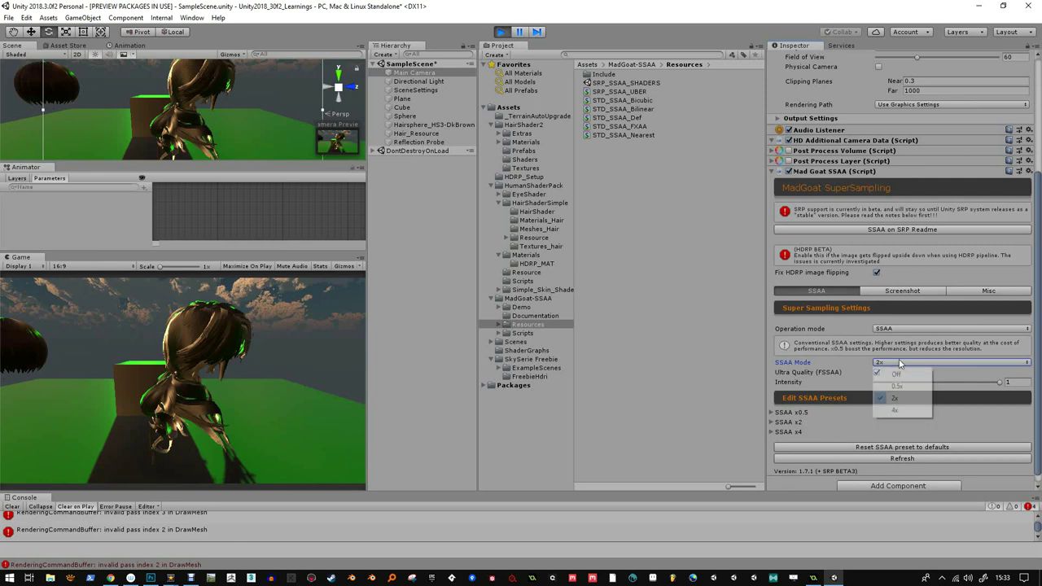
pyautogui.click(901, 366)
pyautogui.click(901, 371)
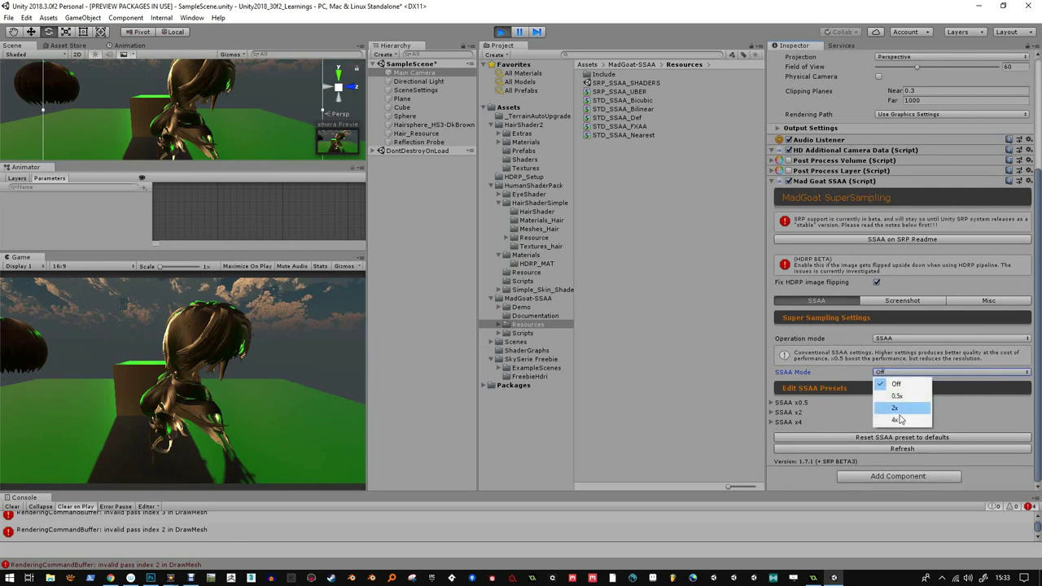
pyautogui.click(901, 424)
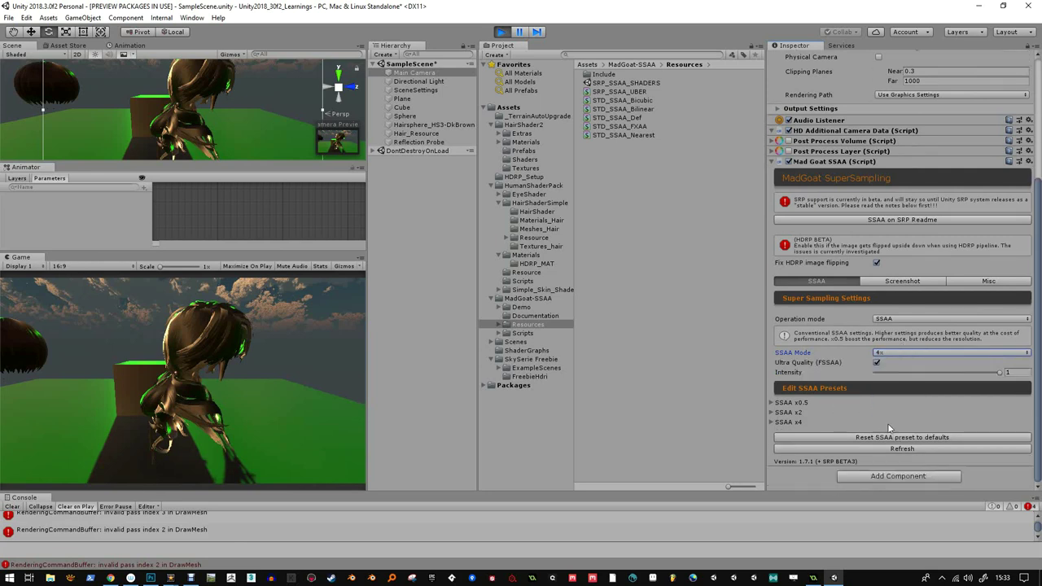
# - Turn off Ultra Quality and HDRP flip fix, trying Resolution Scale before returning to SSAA mode
pyautogui.click(877, 363)
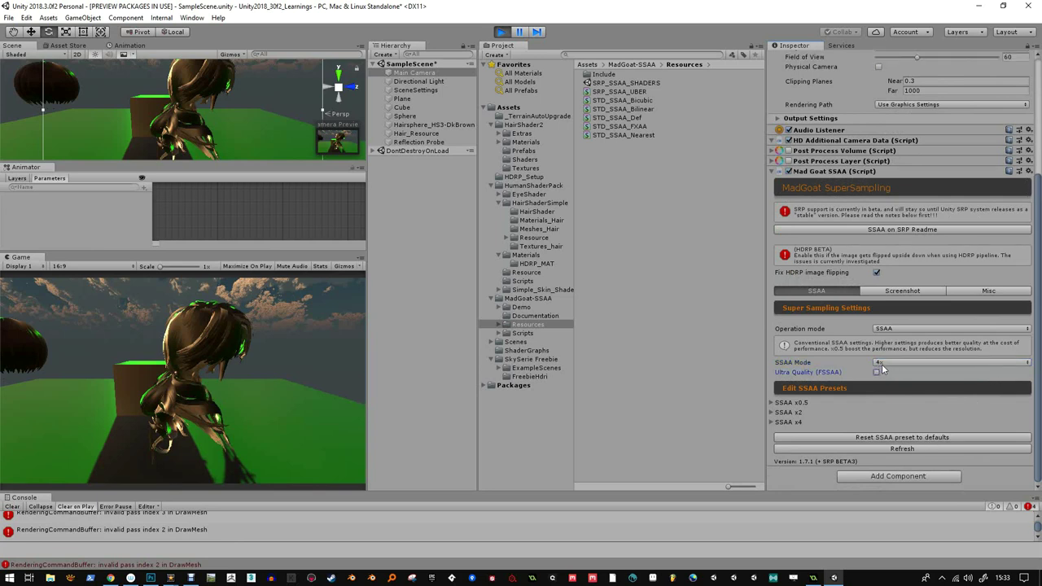
pyautogui.click(887, 327)
pyautogui.click(899, 351)
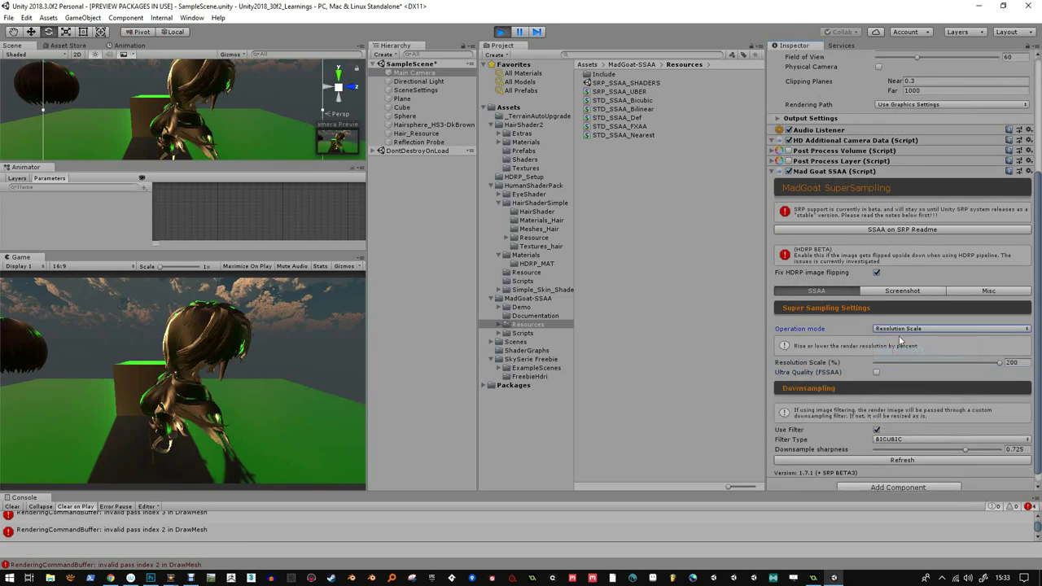
pyautogui.click(899, 330)
pyautogui.click(881, 328)
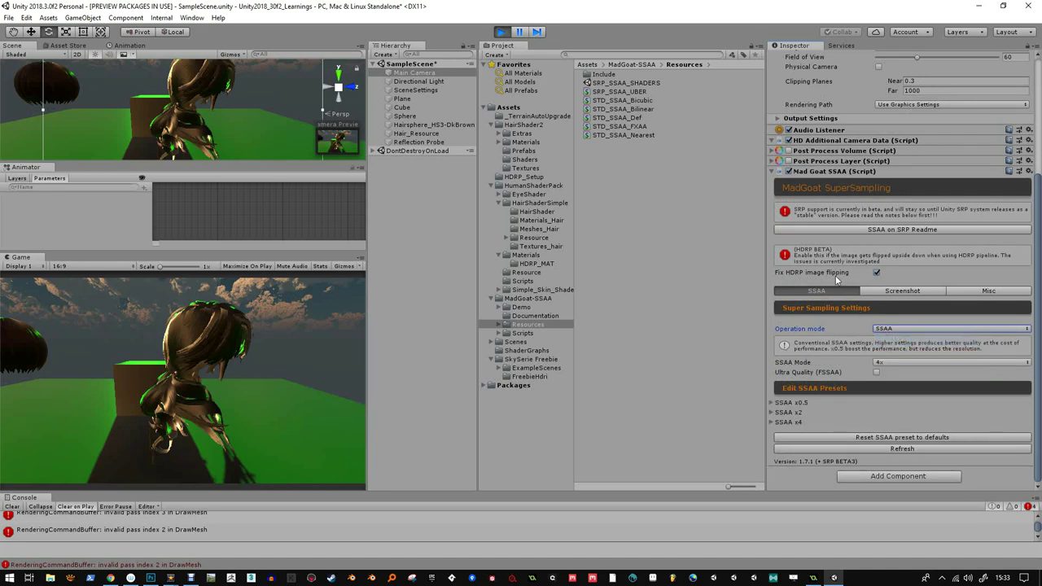
pyautogui.click(877, 273)
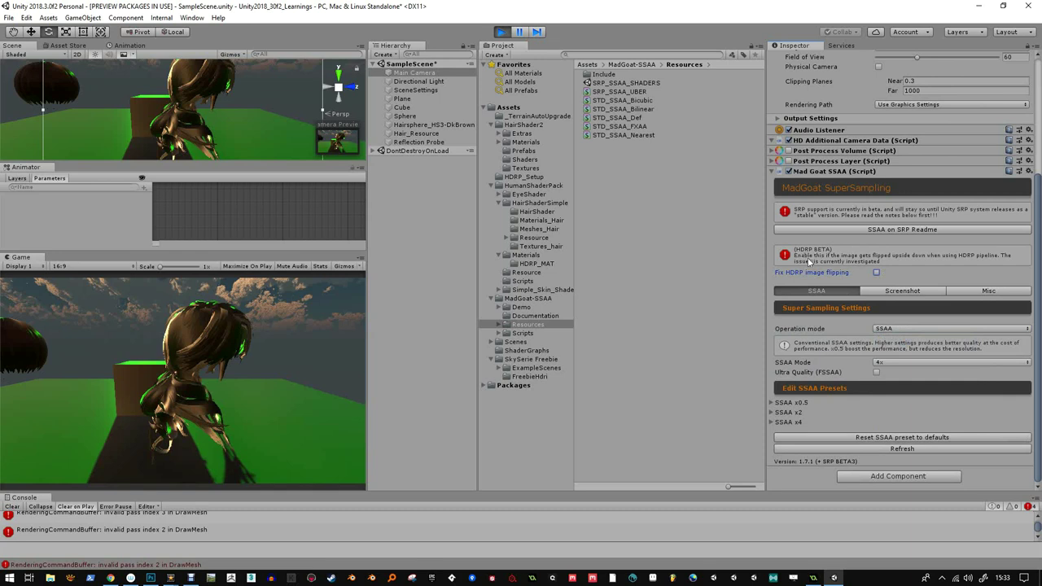
# - Open 'SSAA on SRP Readme' from the Inspector, read it, and return to Unity
pyautogui.click(902, 229)
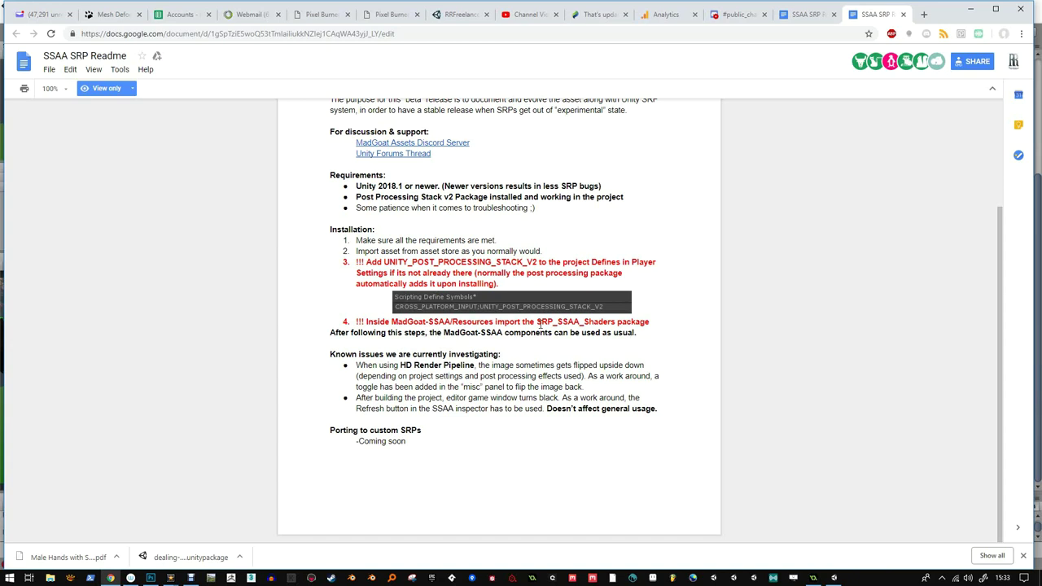
pyautogui.hotkey('alt', 'Tab')
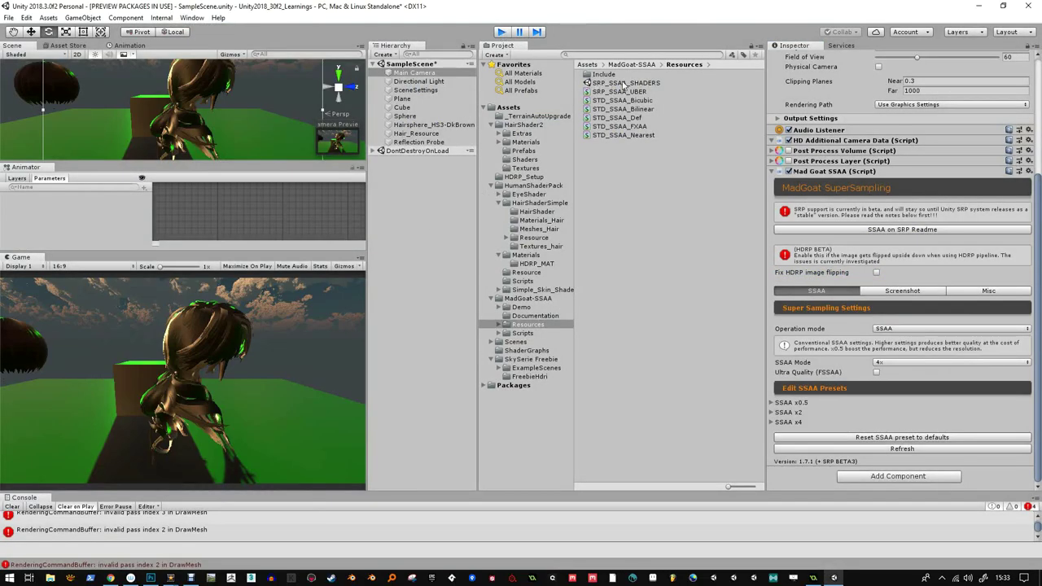
# - Open STD_SSAA_Bilinear.shader in Visual Studio to inspect it, then close Visual Studio
pyautogui.doubleClick(635, 91)
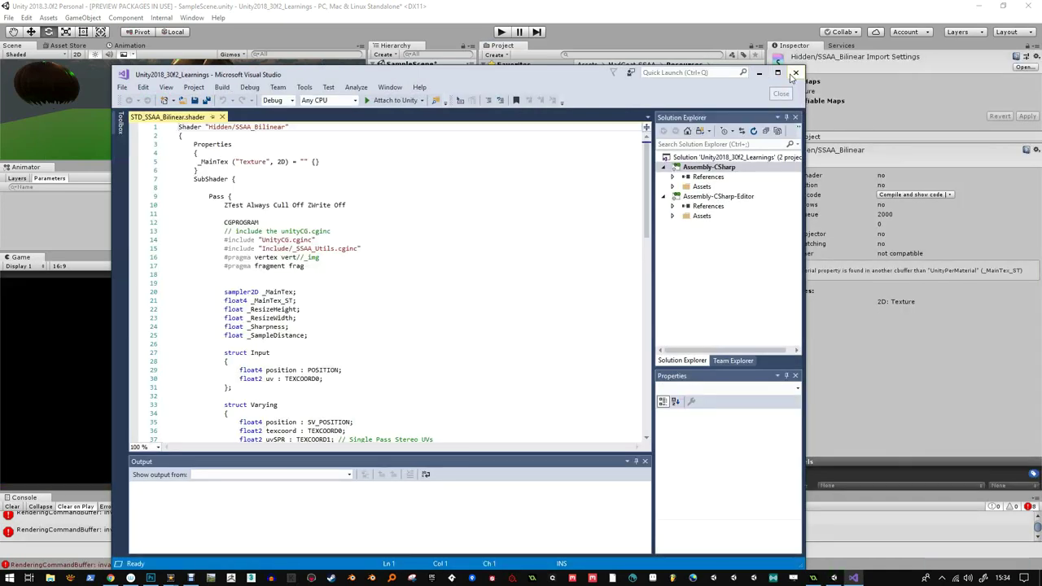
pyautogui.click(794, 74)
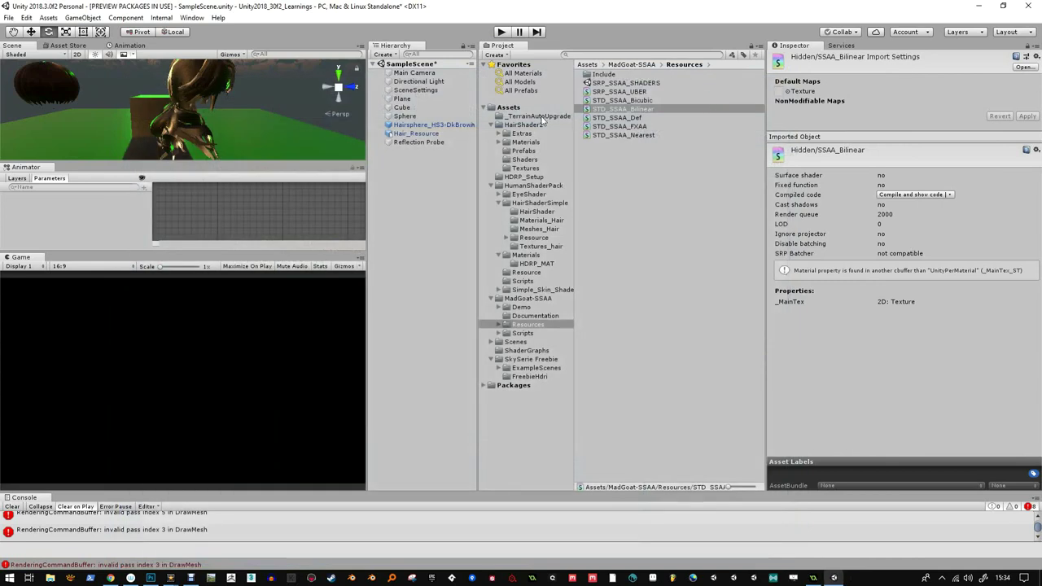
pyautogui.doubleClick(619, 83)
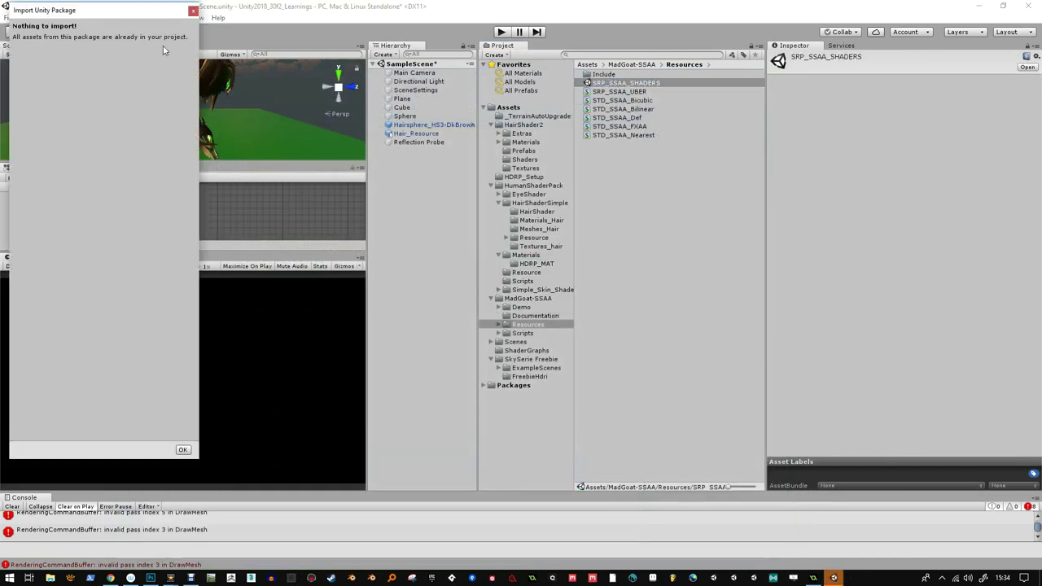
pyautogui.click(183, 451)
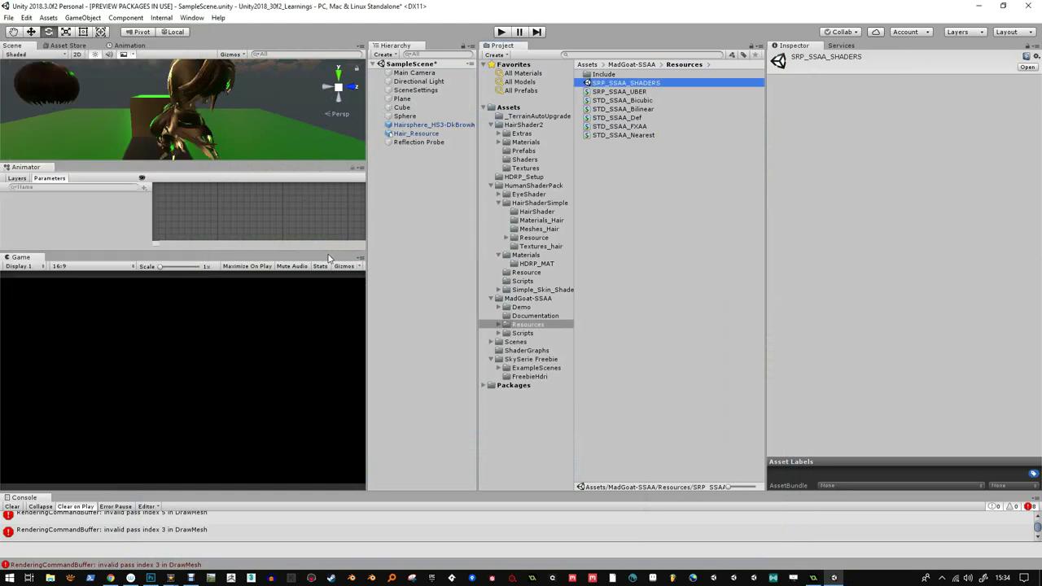
pyautogui.hotkey('ctrl', 's')
pyautogui.click(7, 18)
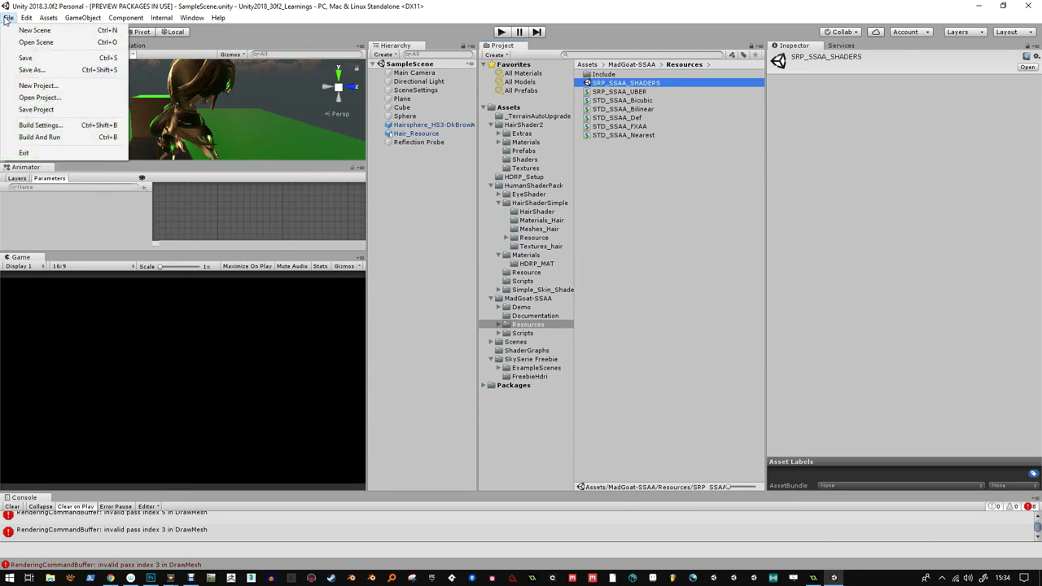
pyautogui.click(39, 97)
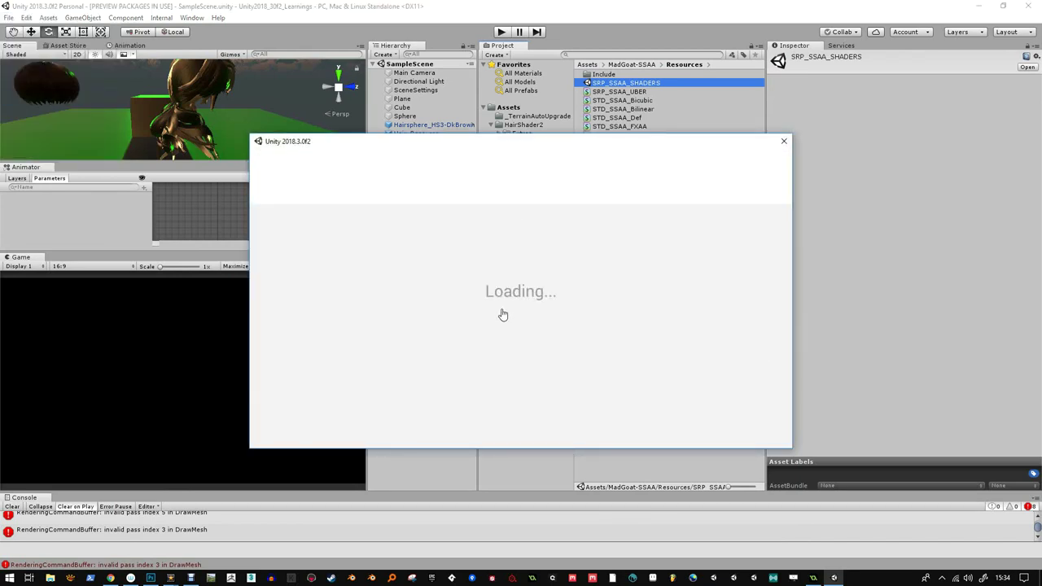
pyautogui.click(448, 233)
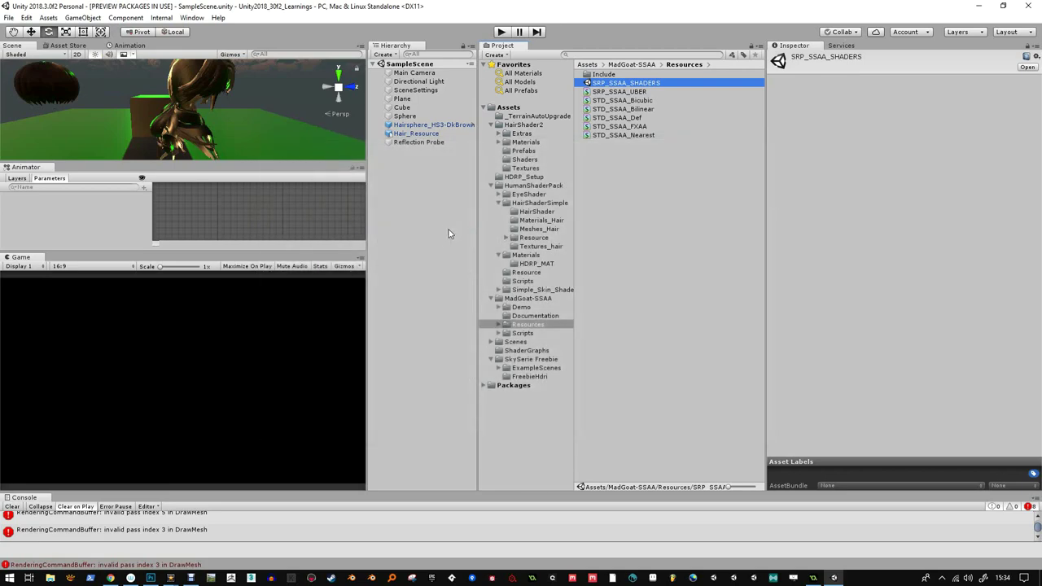
pyautogui.hotkey('alt', 'Tab')
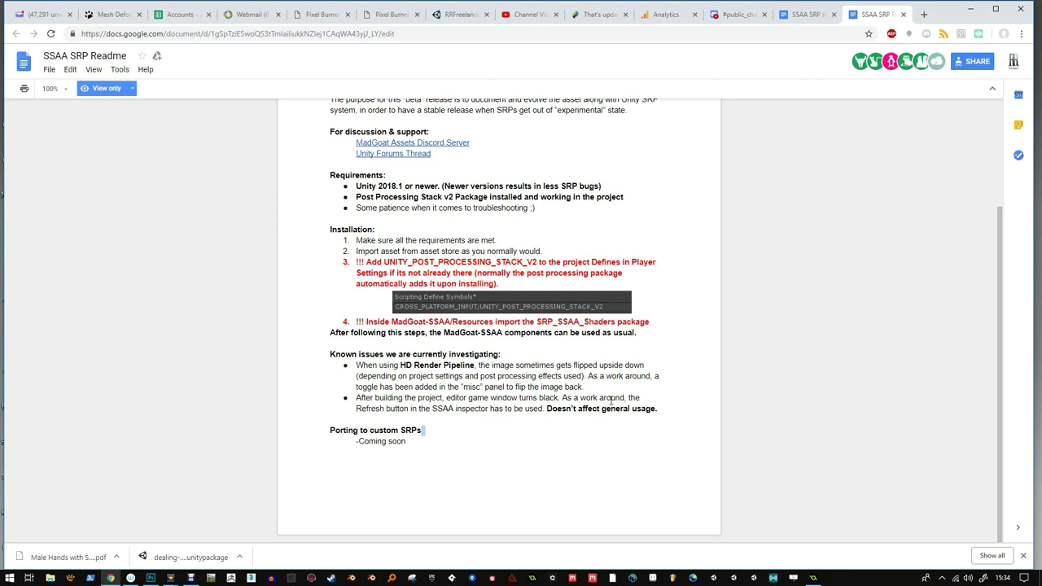
# - Scroll through the SSAA SRP Readme in Google Docs, then switch back to the Unity editor
pyautogui.scroll(1, 461, 276)
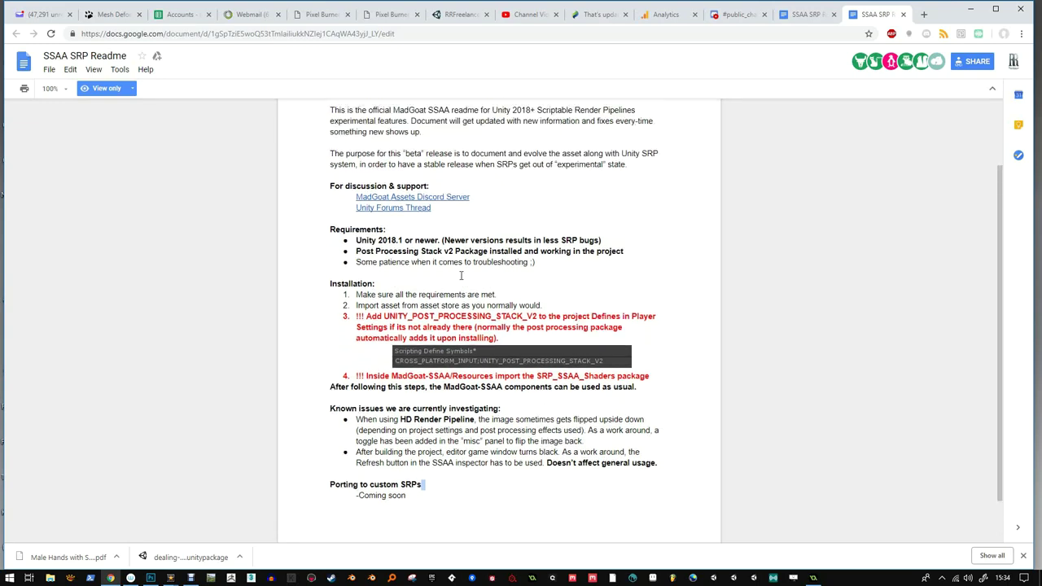
pyautogui.scroll(2, 465, 282)
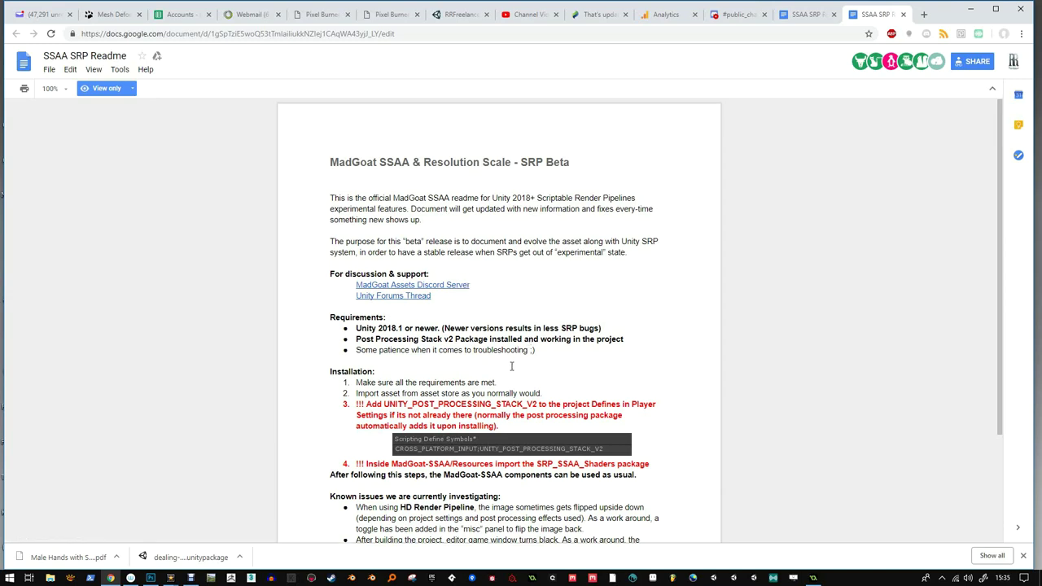
pyautogui.scroll(-2, 511, 366)
pyautogui.scroll(1, 501, 324)
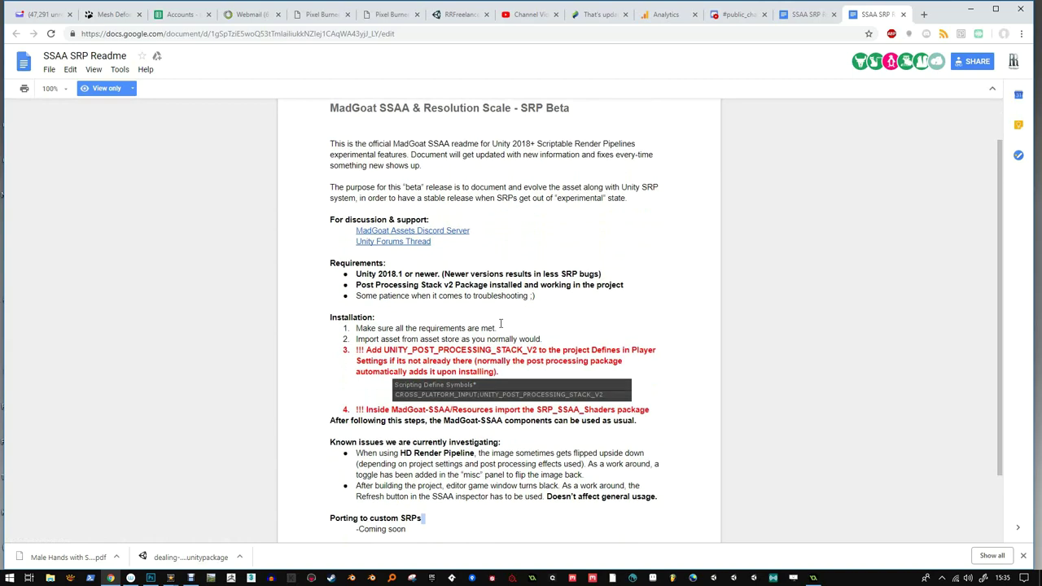
pyautogui.scroll(1, 501, 324)
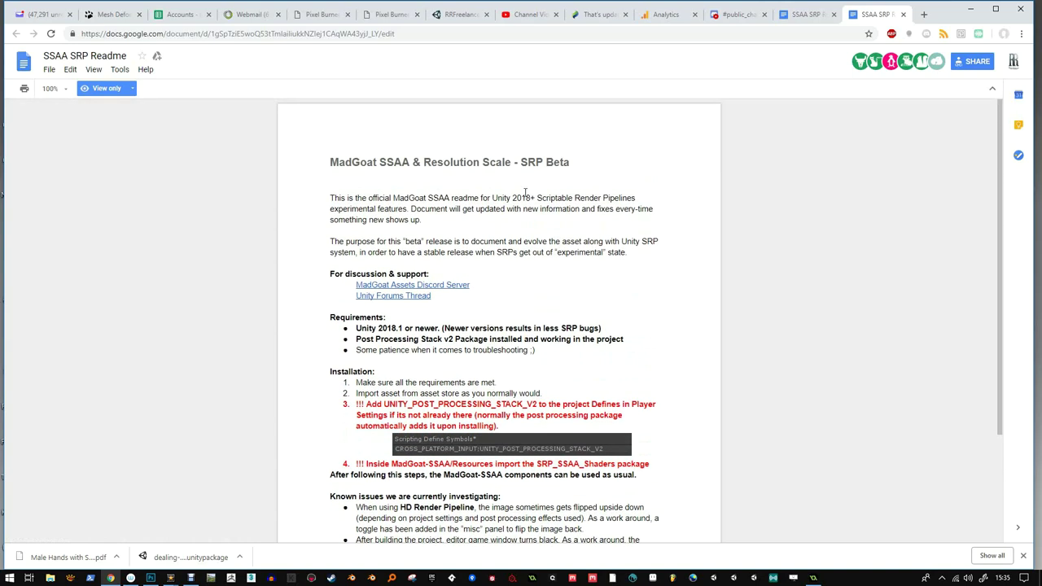
pyautogui.scroll(-3, 424, 361)
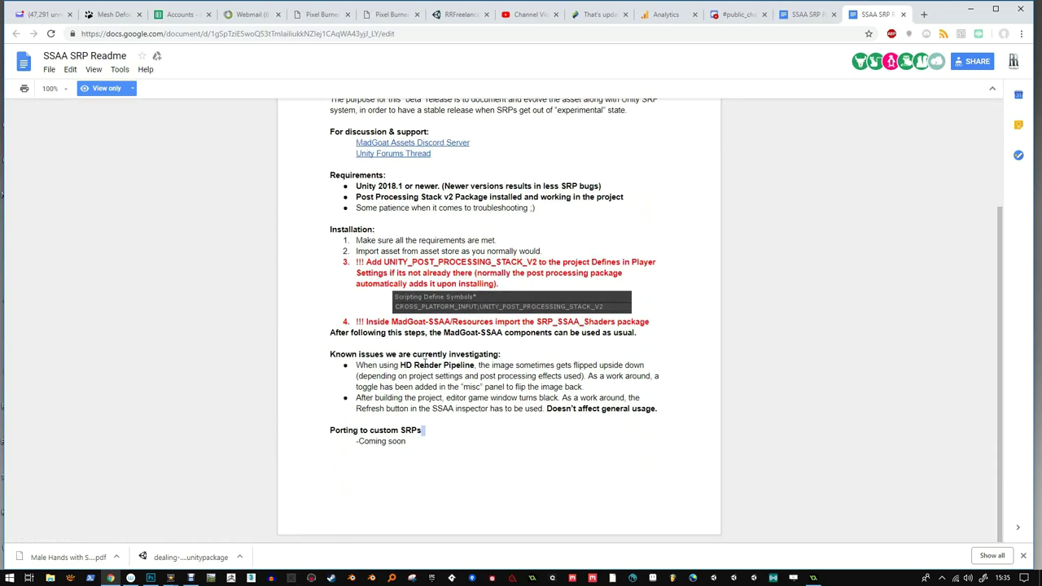
pyautogui.scroll(3, 424, 362)
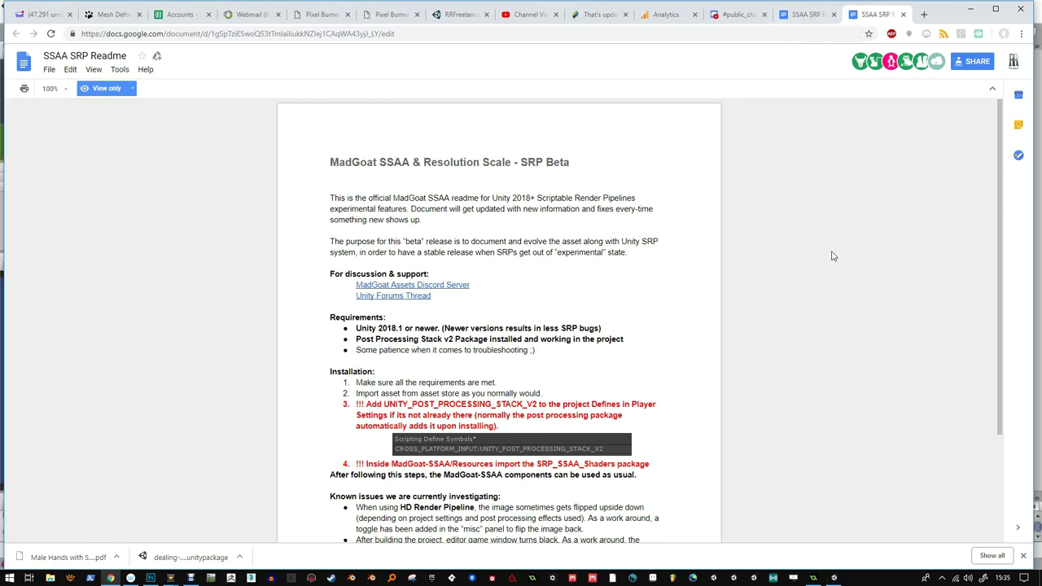
pyautogui.click(834, 578)
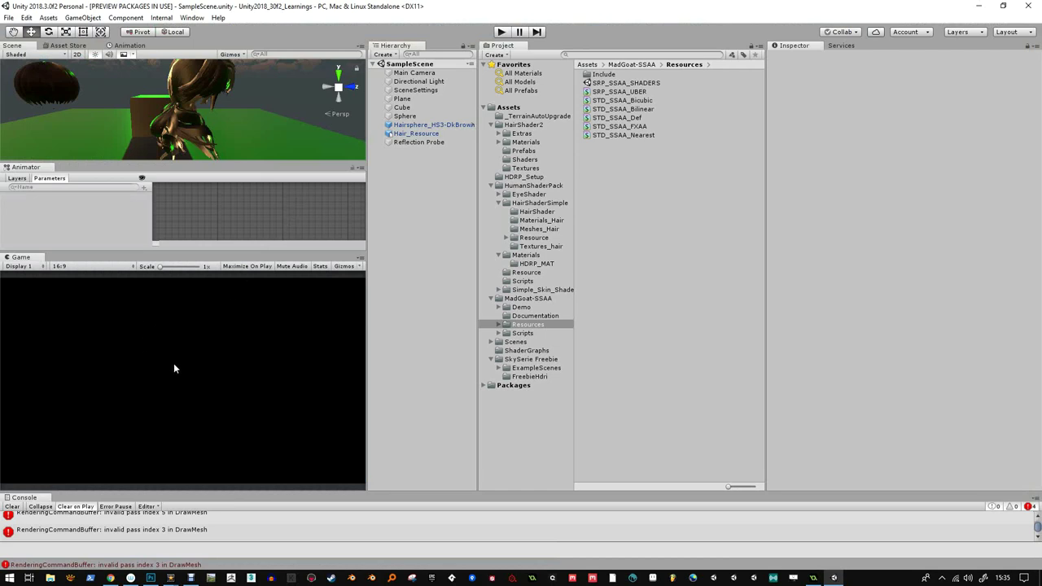
# - Toggle the Main Camera's Mad Goat SSAA off and on twice, leaving it enabled
pyautogui.click(414, 72)
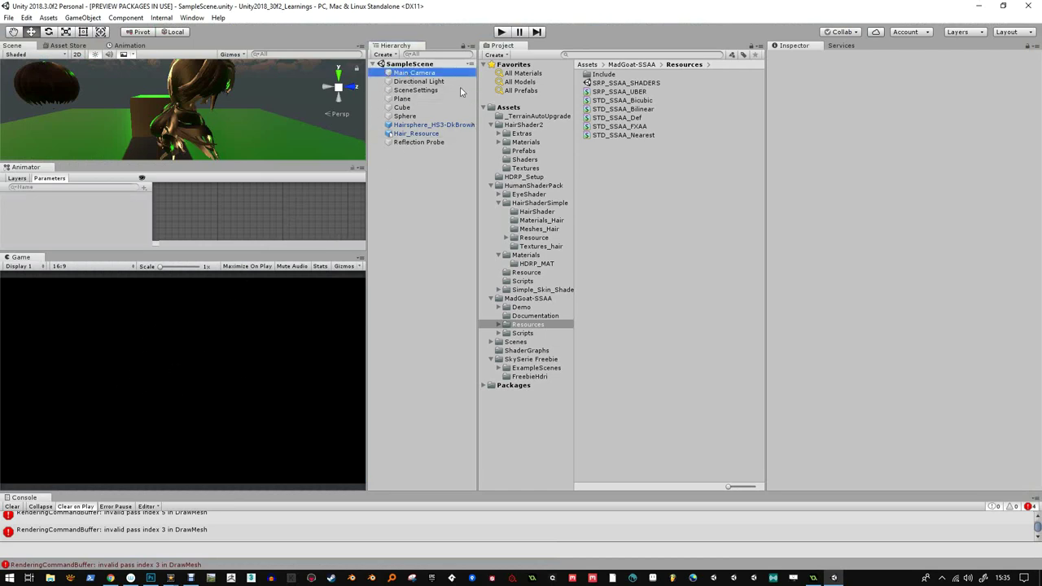
pyautogui.scroll(-2, 802, 294)
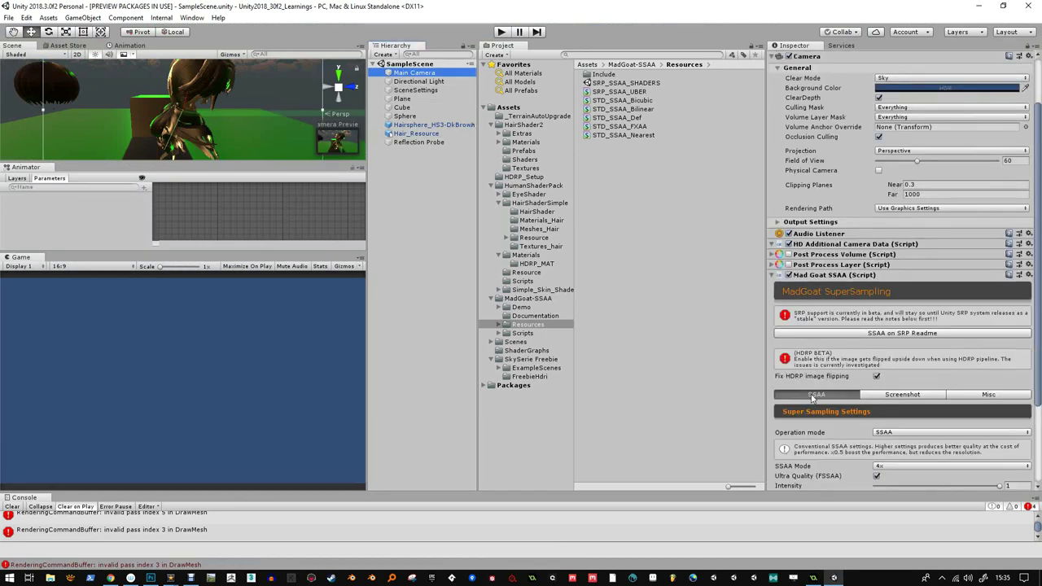
pyautogui.click(789, 276)
pyautogui.click(789, 275)
pyautogui.click(788, 275)
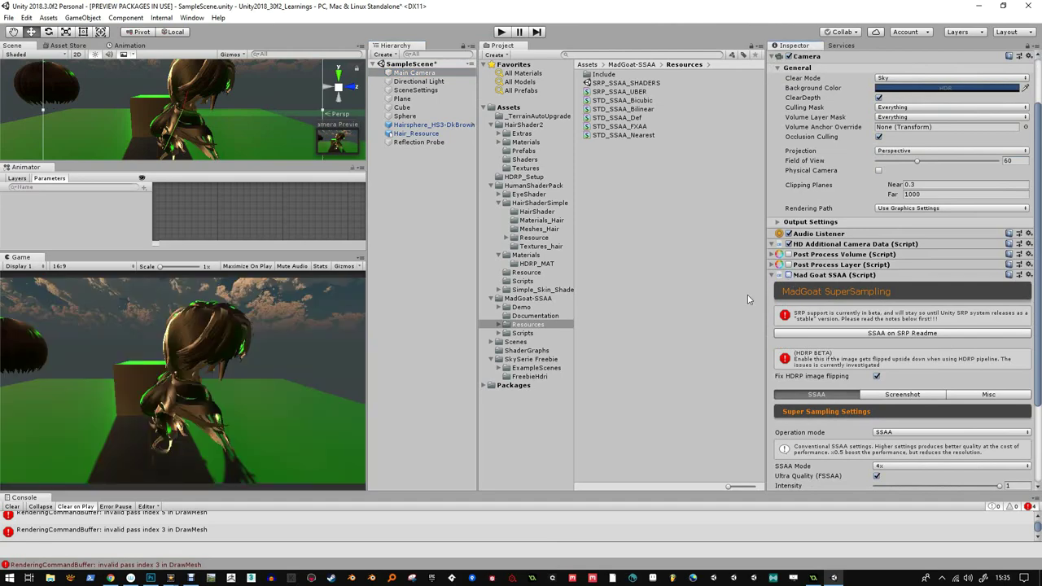
pyautogui.click(789, 275)
# - Widen and heighten the Game view, briefly inspecting the SRP_SSAA_SHADERS asset
pyautogui.moveTo(368, 268); pyautogui.dragTo(450, 266)
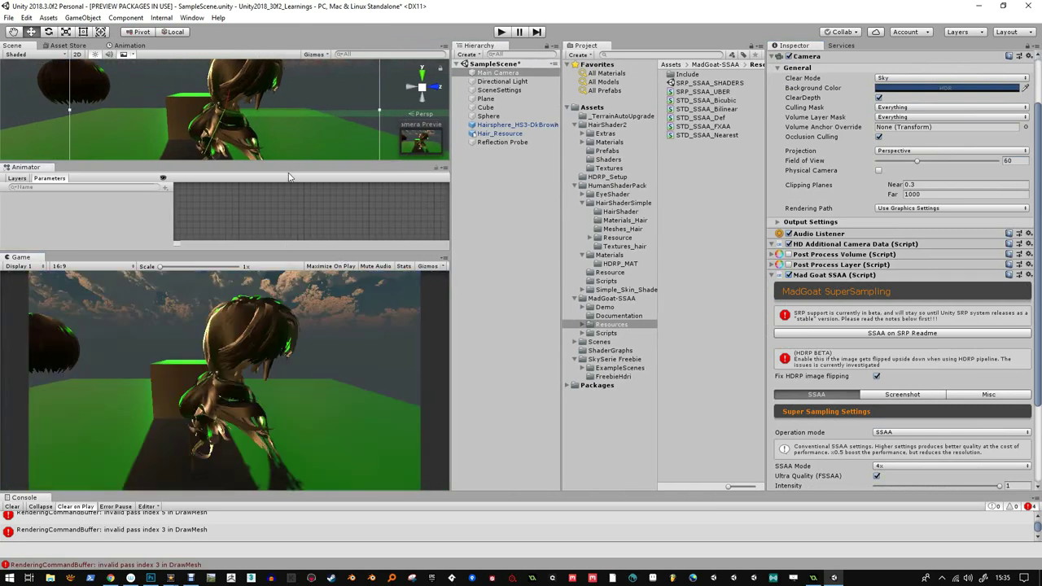
pyautogui.moveTo(280, 249); pyautogui.dragTo(279, 203)
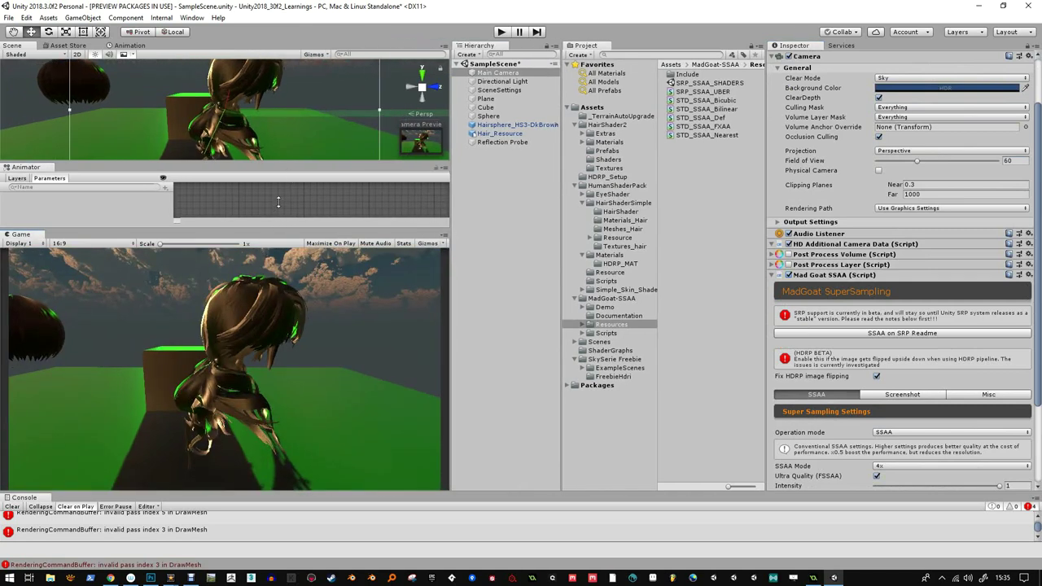
pyautogui.moveTo(245, 151); pyautogui.dragTo(345, 124, button='right')
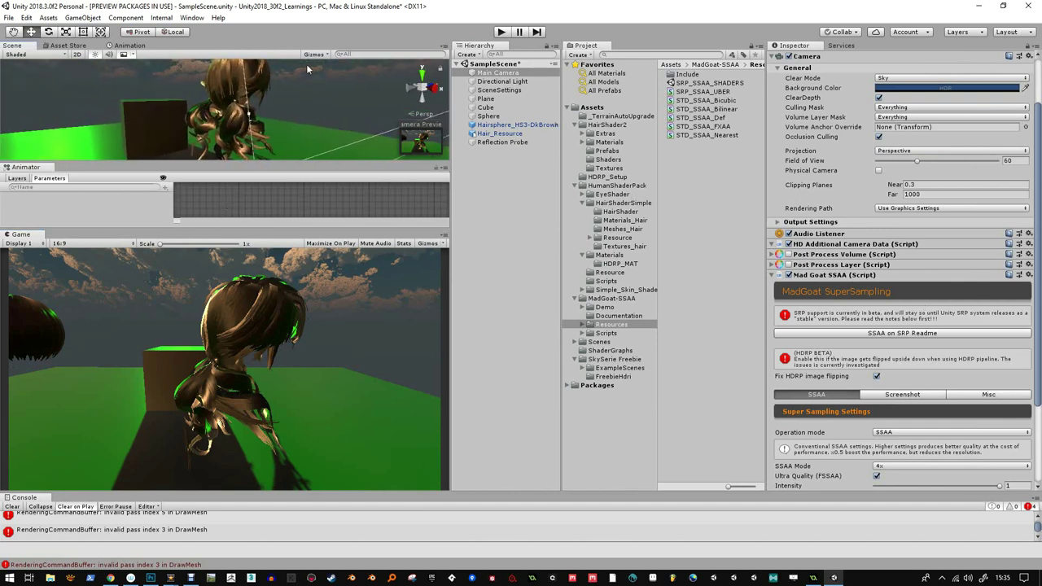
pyautogui.click(290, 163)
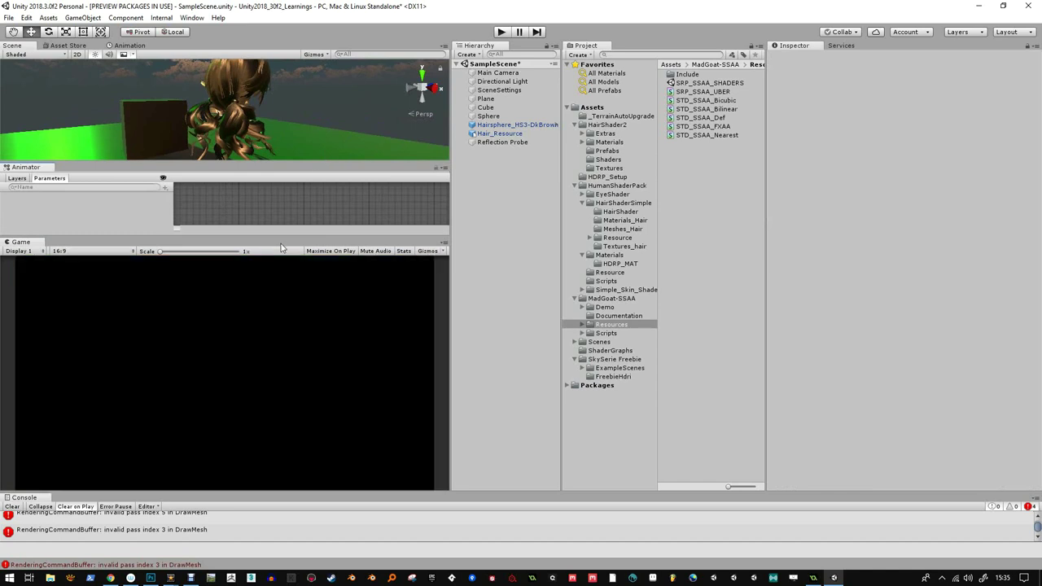
pyautogui.moveTo(281, 236); pyautogui.dragTo(281, 227)
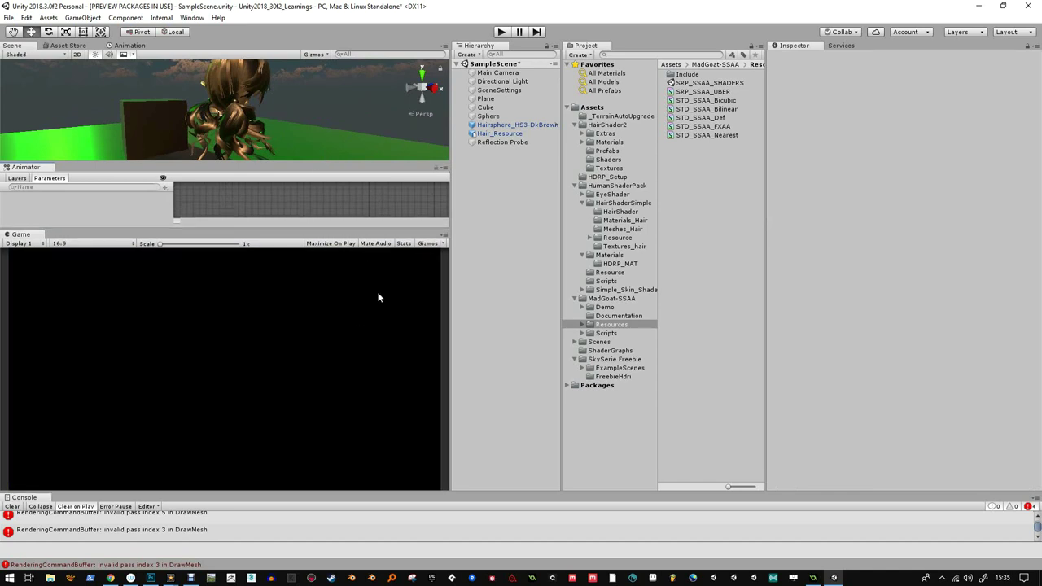
pyautogui.click(690, 83)
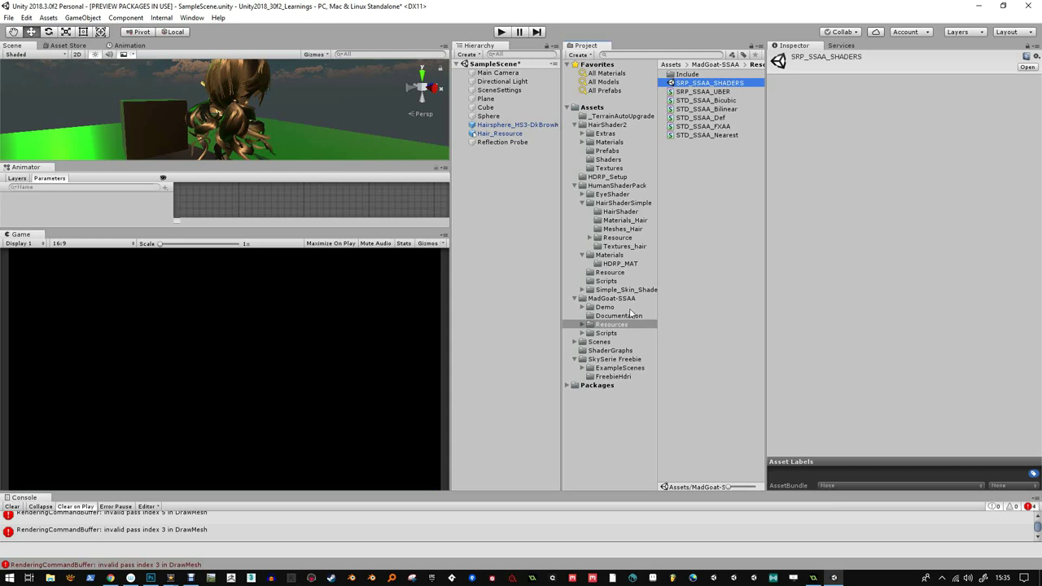
pyautogui.moveTo(273, 229); pyautogui.dragTo(278, 202)
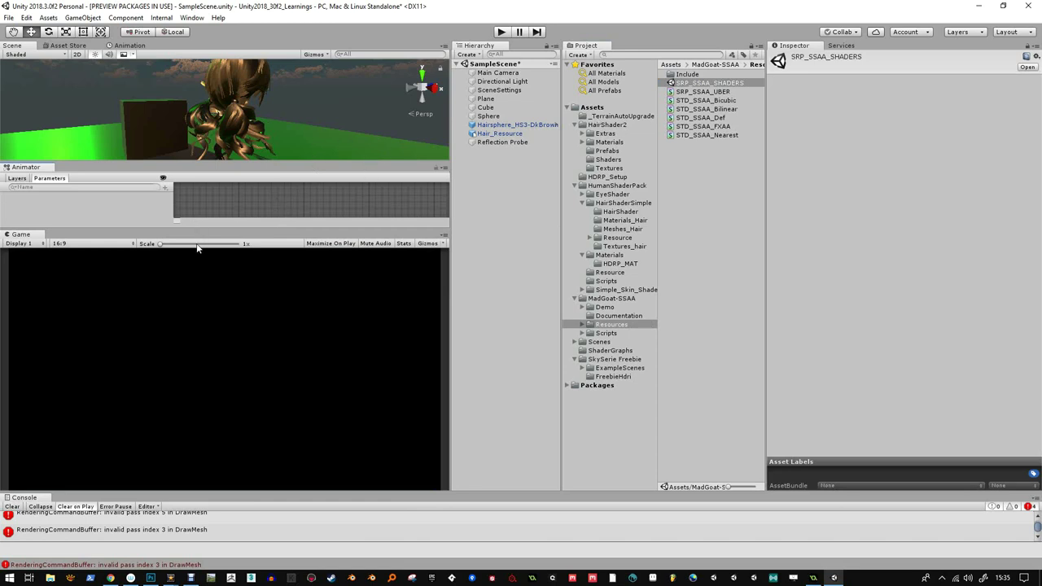
# - Remove the Mad Goat SSAA component from the Main Camera
pyautogui.click(498, 73)
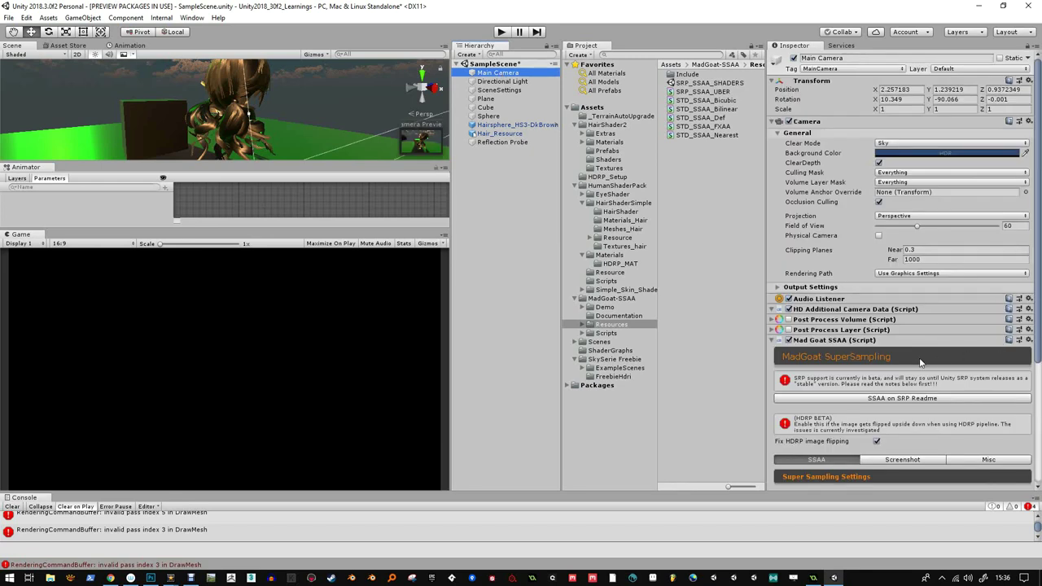
pyautogui.click(1029, 339)
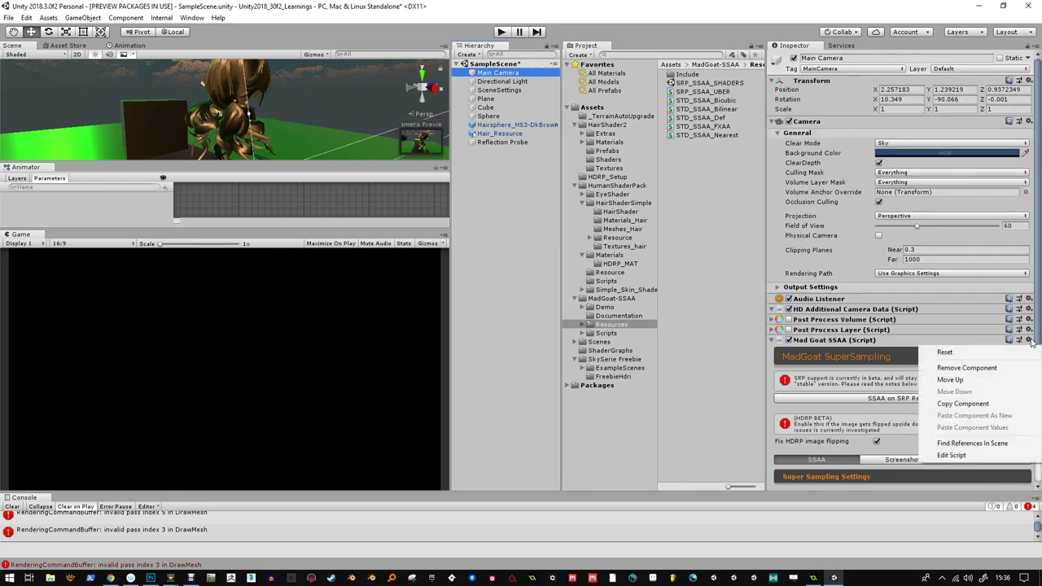
pyautogui.click(966, 369)
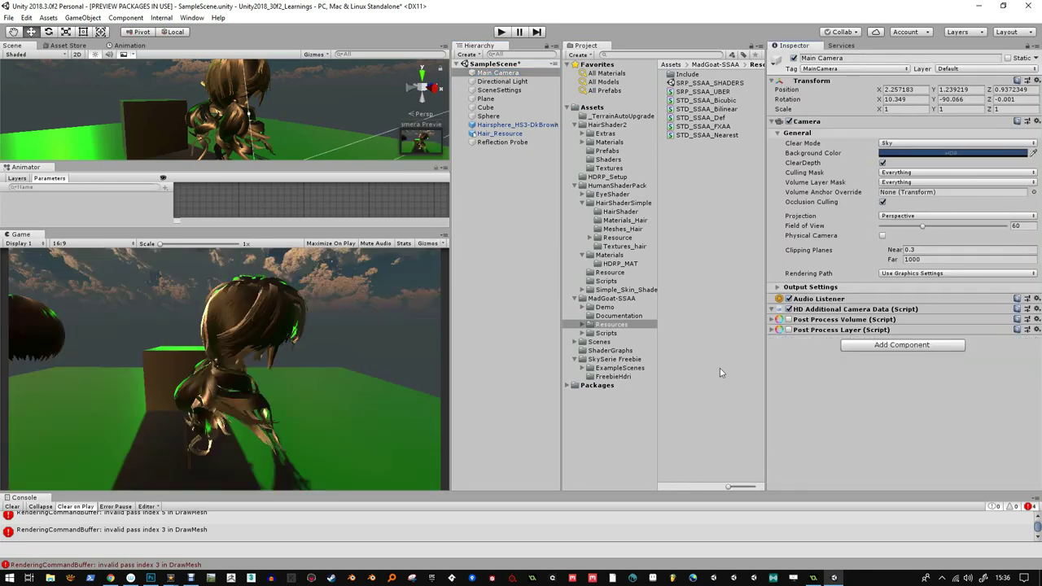
# - Enable the camera's Post Process Volume and Layer, setting anti-aliasing quality to High
pyautogui.click(789, 319)
pyautogui.click(789, 329)
pyautogui.click(820, 333)
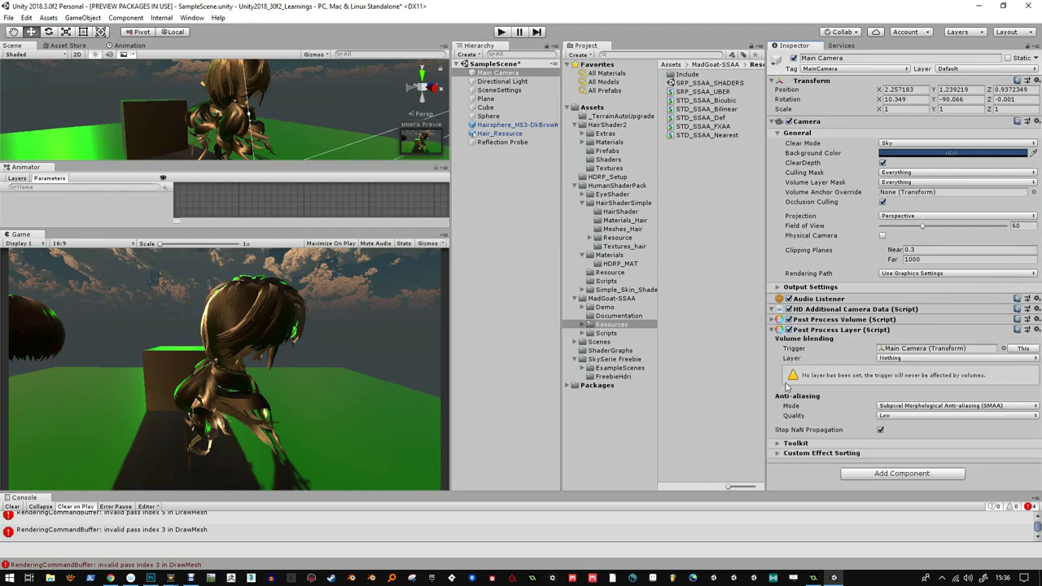
pyautogui.click(903, 415)
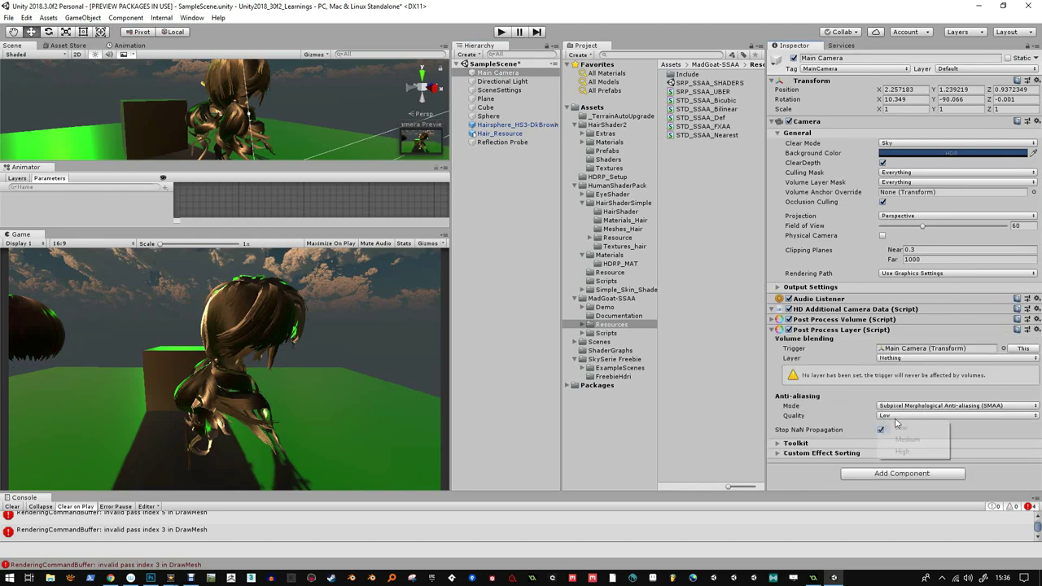
pyautogui.click(906, 450)
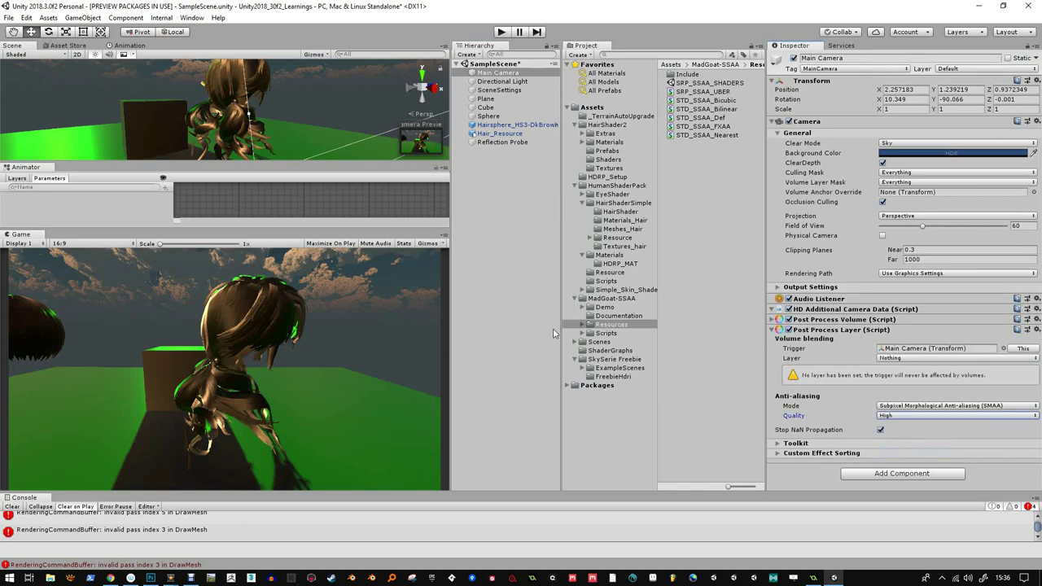
# - In Play mode, switch anti-aliasing to FXAA and try Fast Mode and Keep Alpha
pyautogui.click(501, 33)
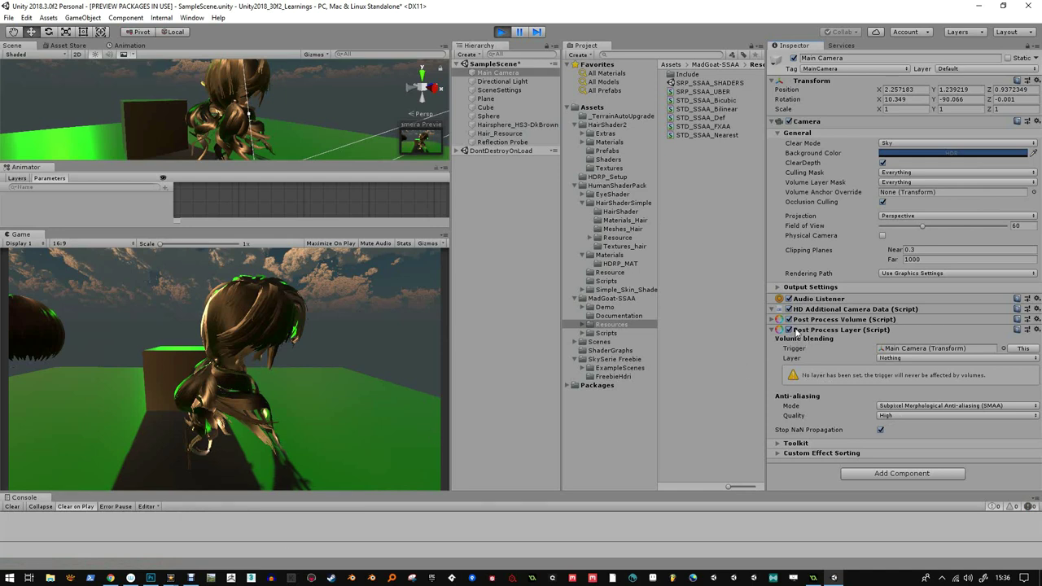
pyautogui.click(923, 406)
pyautogui.click(920, 430)
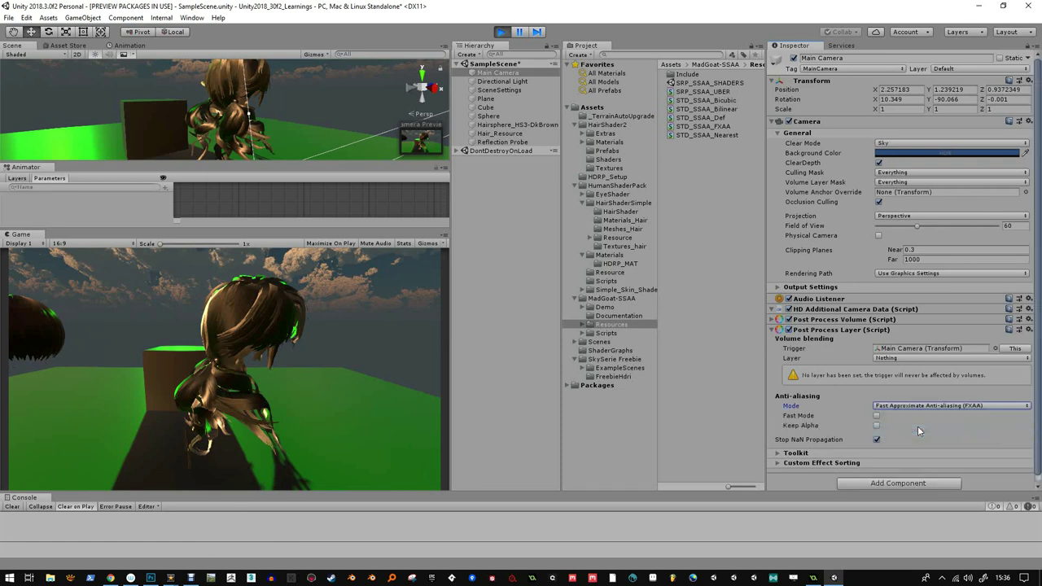
pyautogui.click(877, 416)
pyautogui.click(877, 415)
pyautogui.click(876, 426)
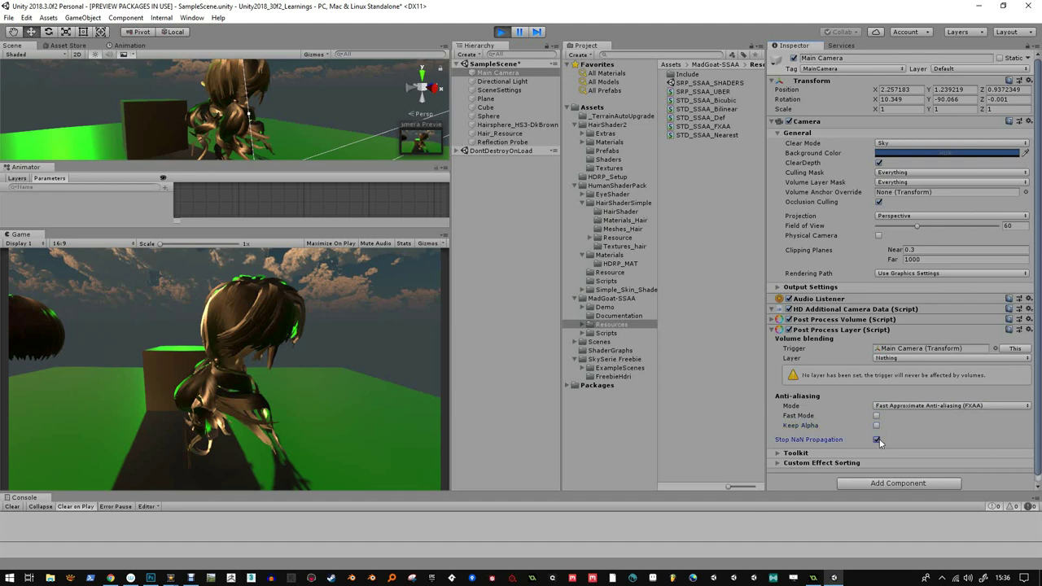
# - Expand the Toolkit and Custom Effect Sorting sections, then stop the play-test
pyautogui.click(810, 454)
pyautogui.scroll(-2, 812, 456)
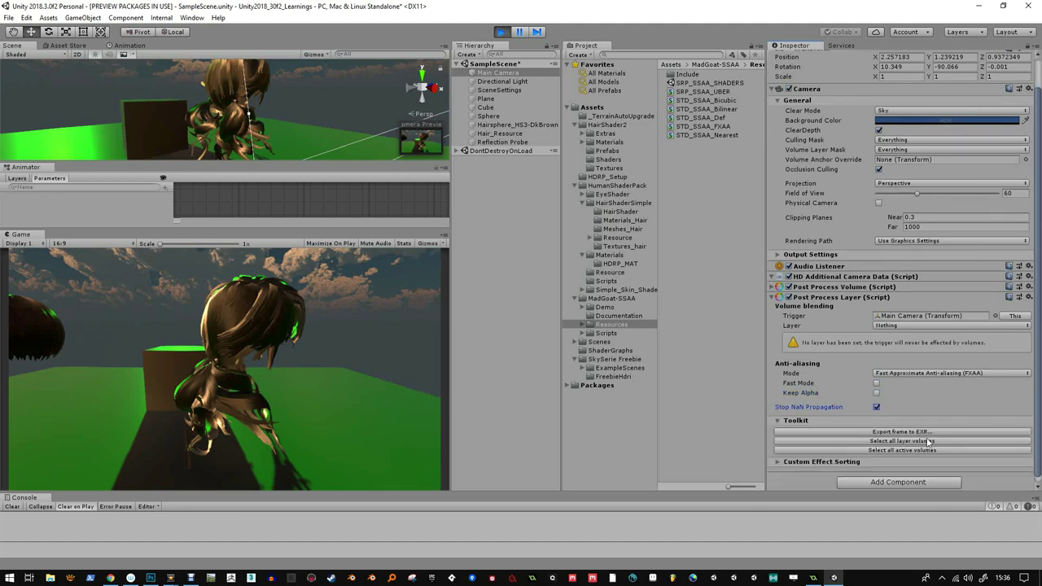
pyautogui.click(841, 457)
pyautogui.scroll(-2, 872, 453)
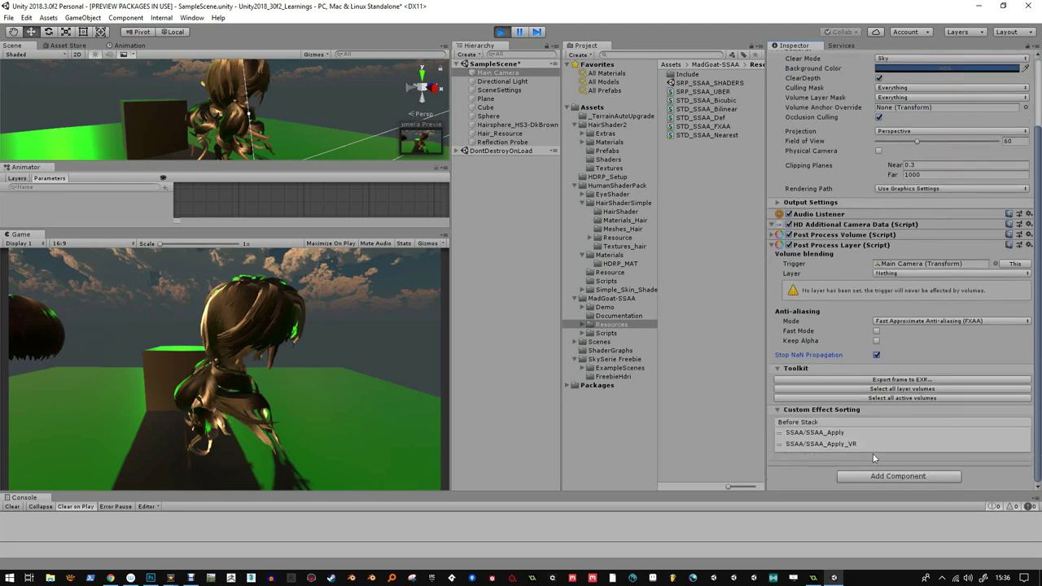
pyautogui.scroll(3, 872, 453)
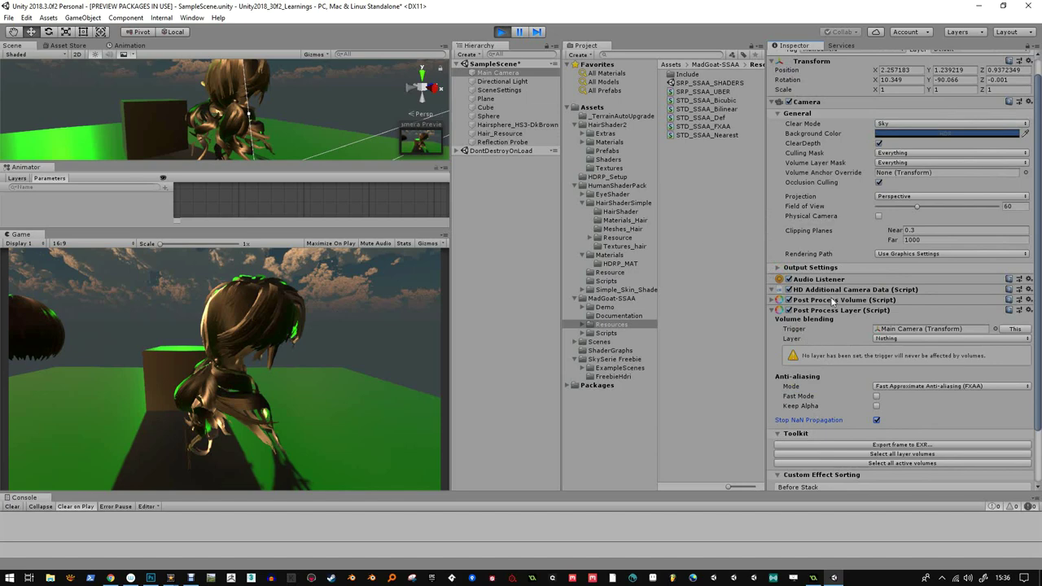
pyautogui.click(504, 32)
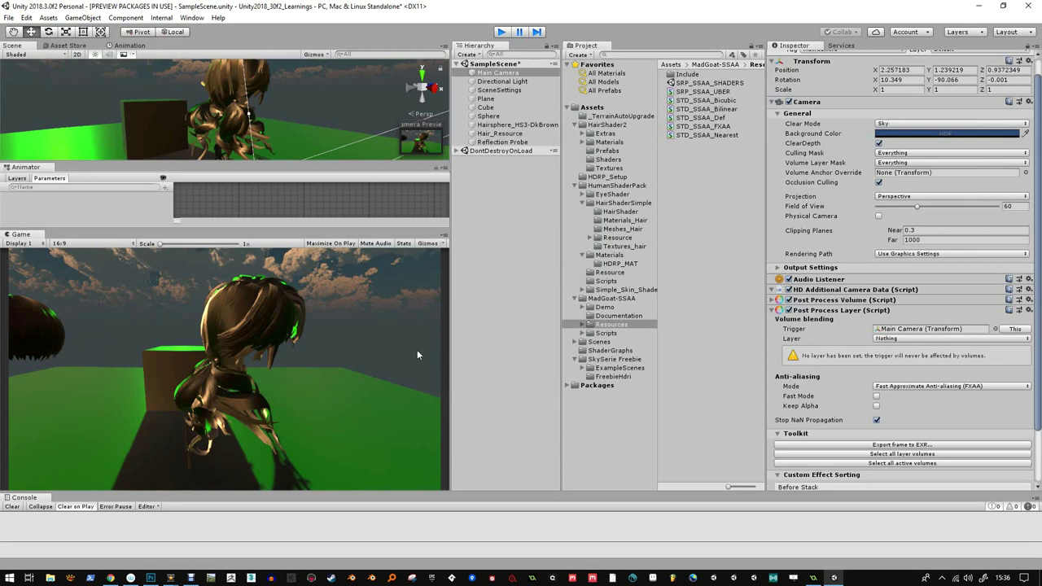
pyautogui.hotkey('ctrl', 'p')
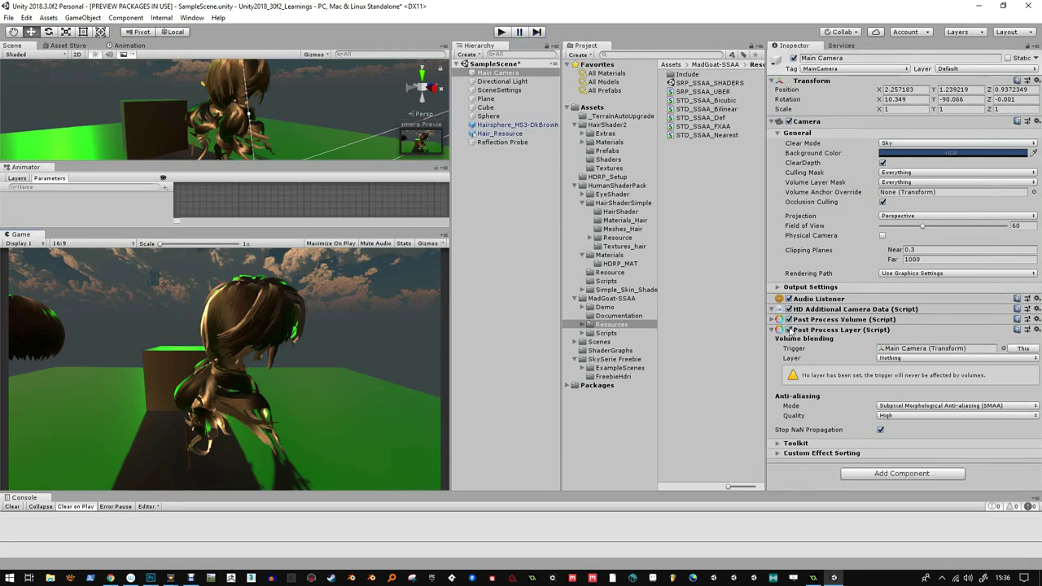
# - Set the Post Process Layer anti-aliasing mode to FXAA and start Play mode
pyautogui.click(771, 329)
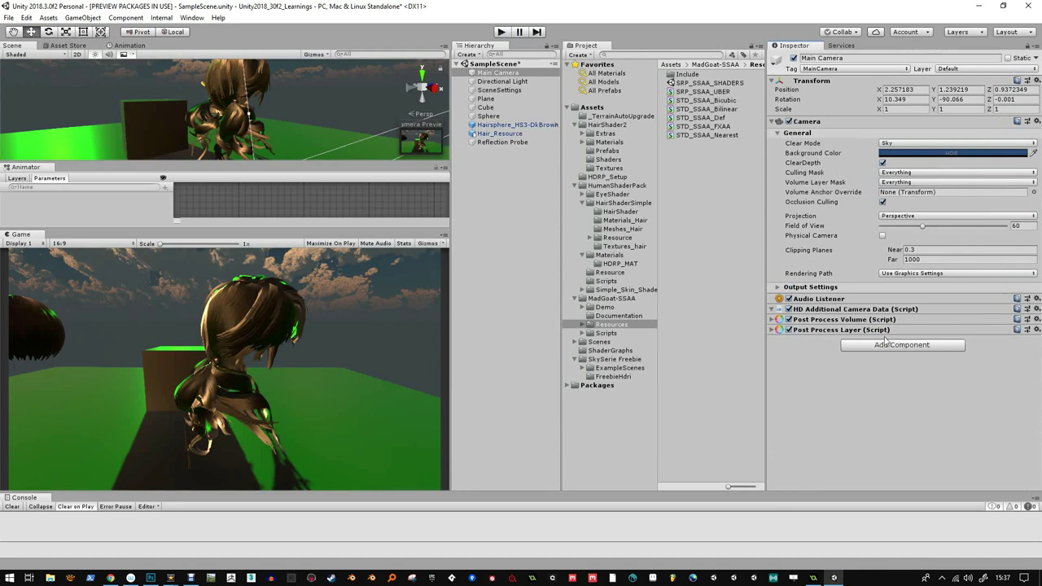
pyautogui.click(772, 330)
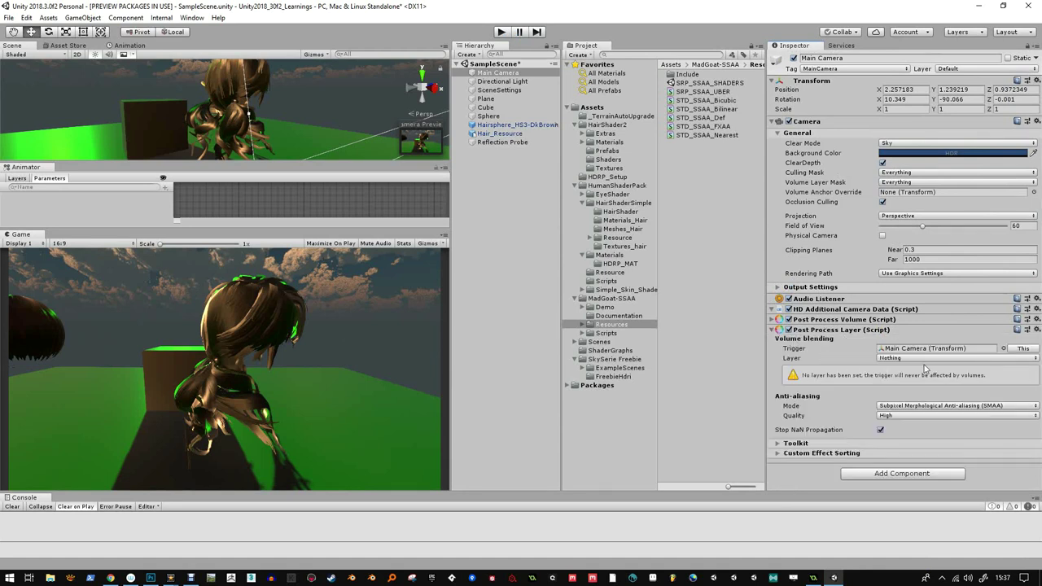
pyautogui.click(937, 407)
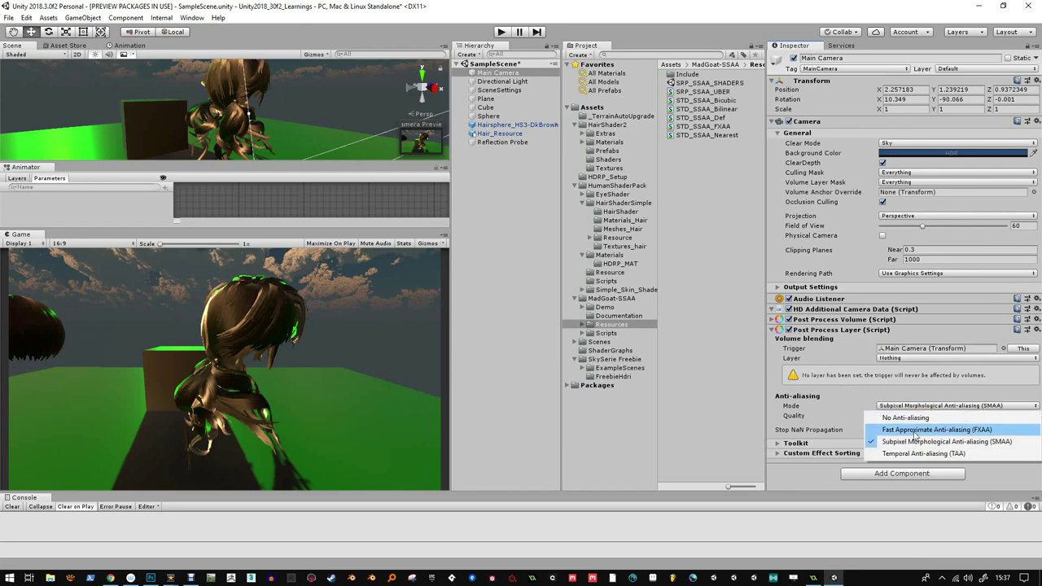
pyautogui.click(915, 431)
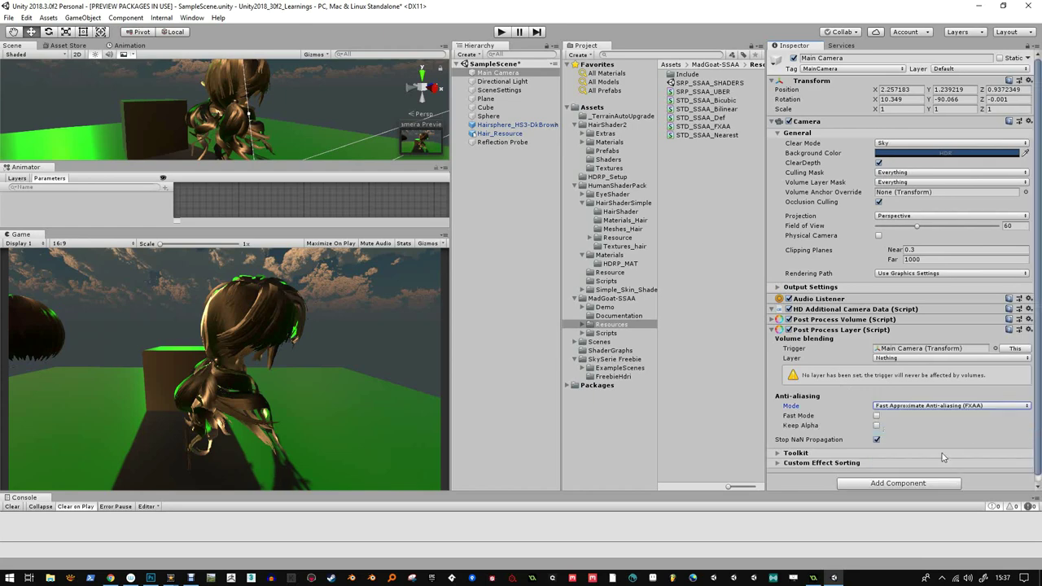
pyautogui.click(502, 33)
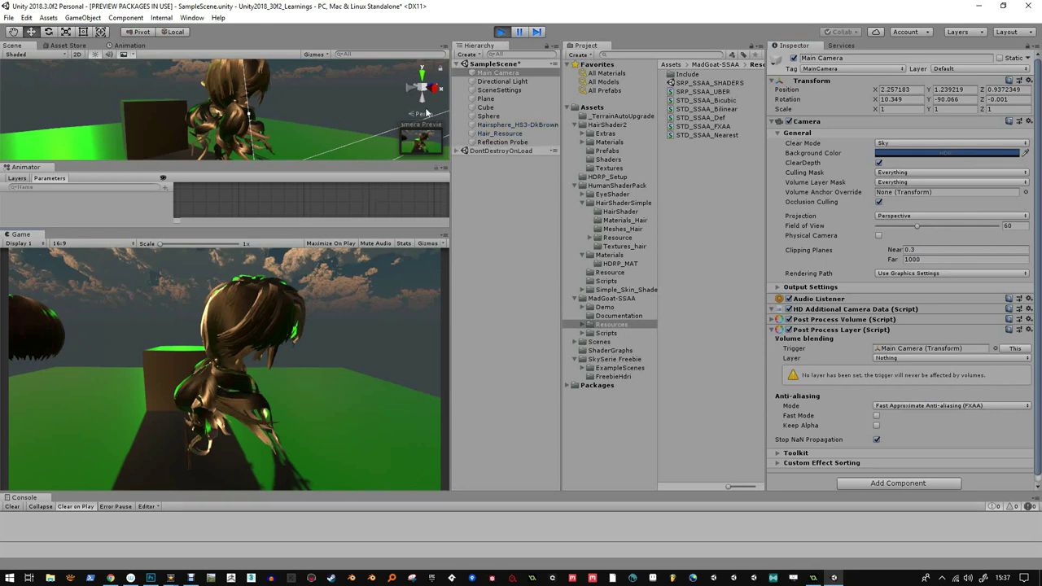
# - Inspect Hairsphere_HS3-DkBrown and Hair_Resource, then adjust SceneSettings' HDRI Rotation
pyautogui.click(504, 125)
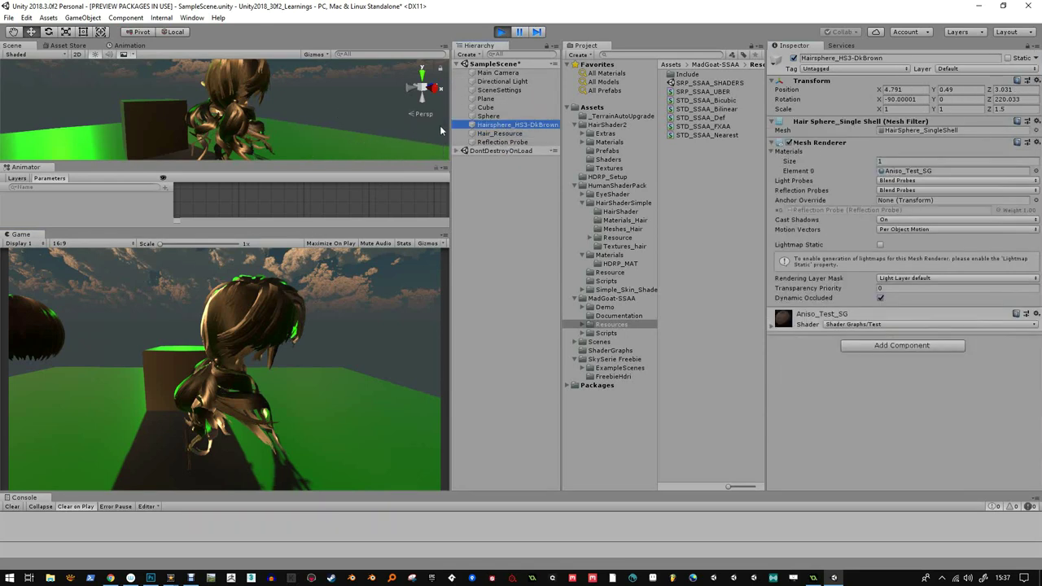
pyautogui.click(499, 132)
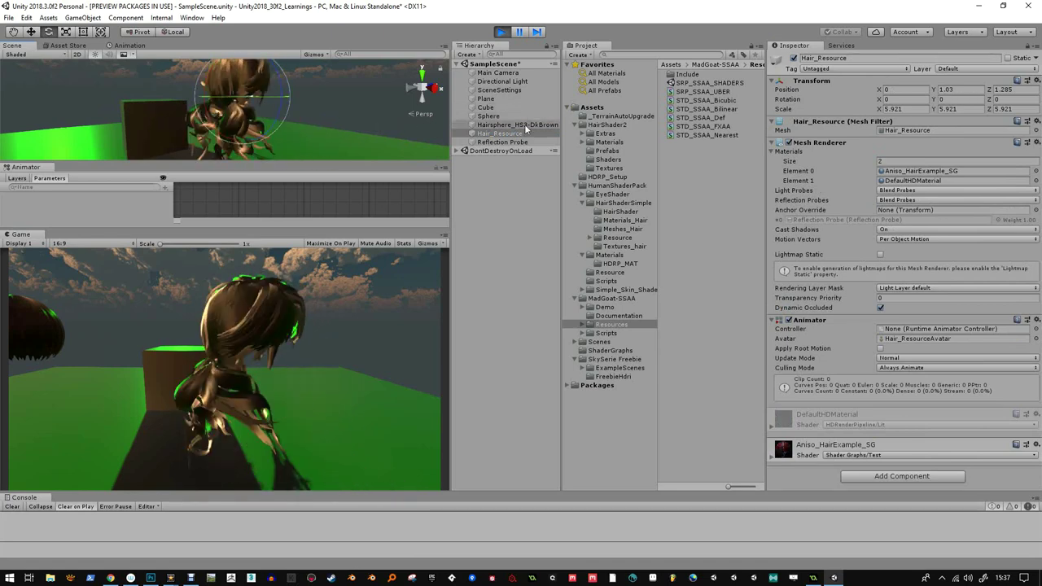
pyautogui.click(523, 91)
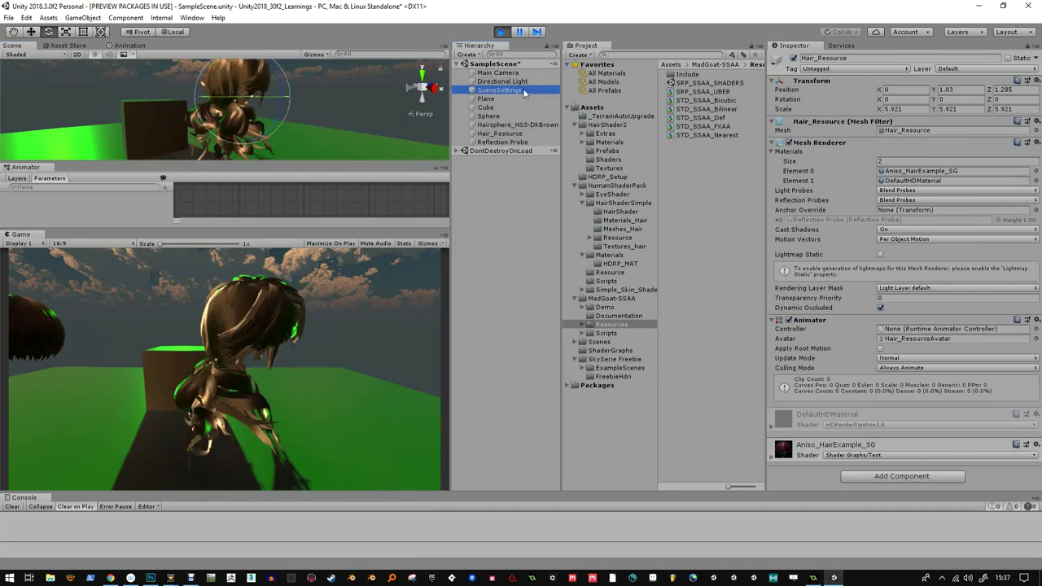
pyautogui.moveTo(975, 276)
pyautogui.mouseDown()
pyautogui.moveTo(890, 288)
pyautogui.moveTo(1025, 284)
pyautogui.moveTo(959, 284)
pyautogui.mouseUp()
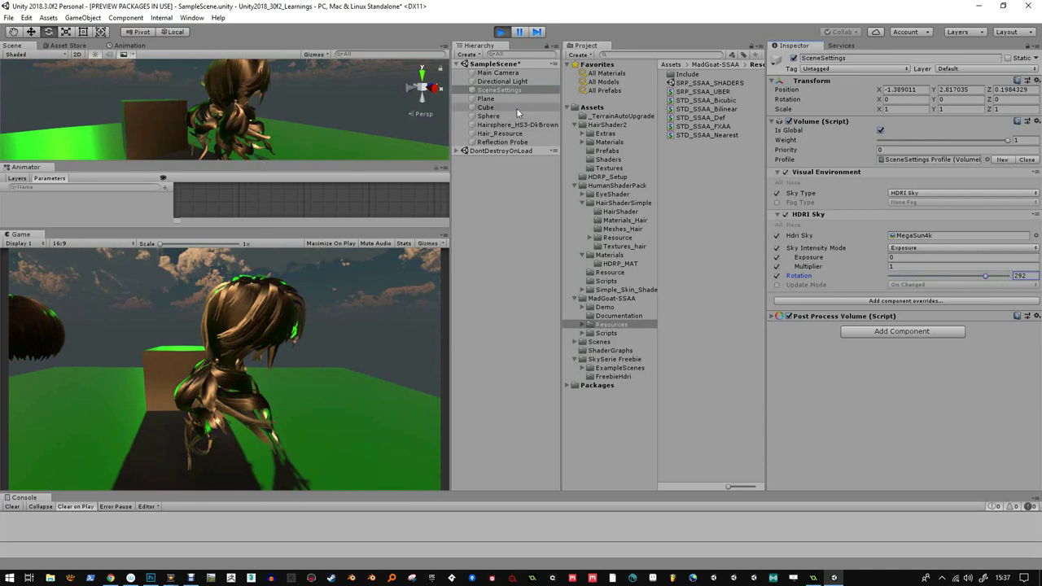
# - Enlarge the Scene view, orbit closely around the hair model, then stop Play mode
pyautogui.moveTo(302, 161); pyautogui.dragTo(310, 283)
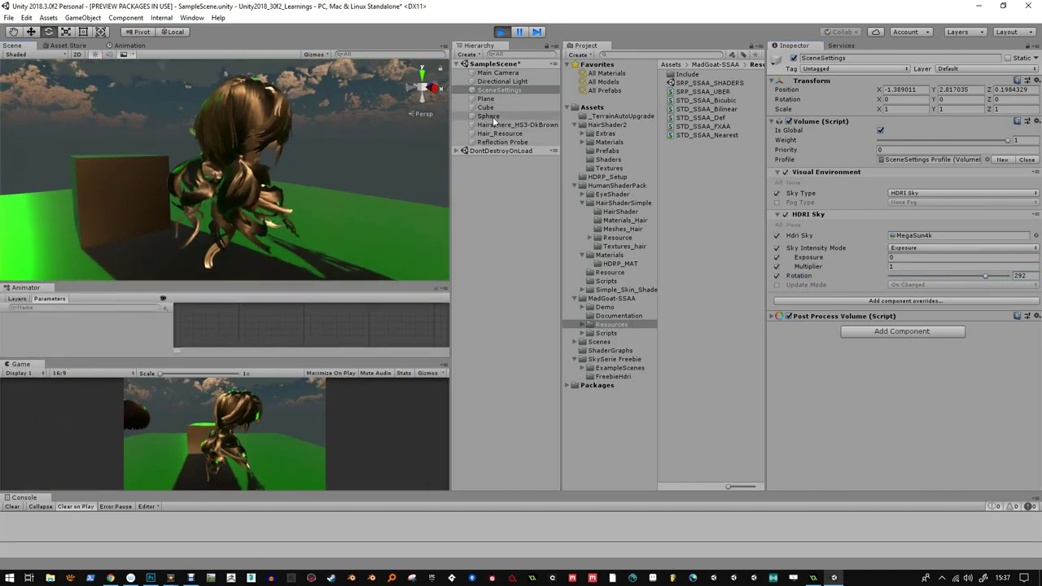
pyautogui.keyDown('alt'); pyautogui.moveTo(260, 179); pyautogui.dragTo(279, 153); pyautogui.keyUp('alt')
pyautogui.moveTo(279, 152)
pyautogui.keyDown('alt'); pyautogui.mouseDown(button='right')
pyautogui.moveTo(276, 144)
pyautogui.moveTo(268, 163)
pyautogui.mouseUp(button='right'); pyautogui.keyUp('alt')
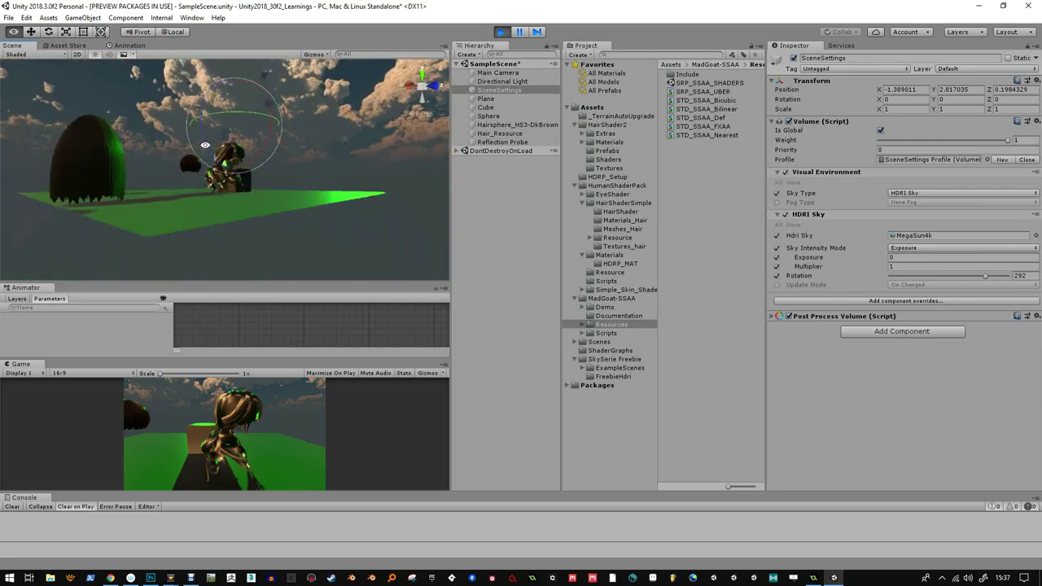
pyautogui.keyDown('alt'); pyautogui.moveTo(268, 163); pyautogui.dragTo(276, 225); pyautogui.keyUp('alt')
pyautogui.click(501, 31)
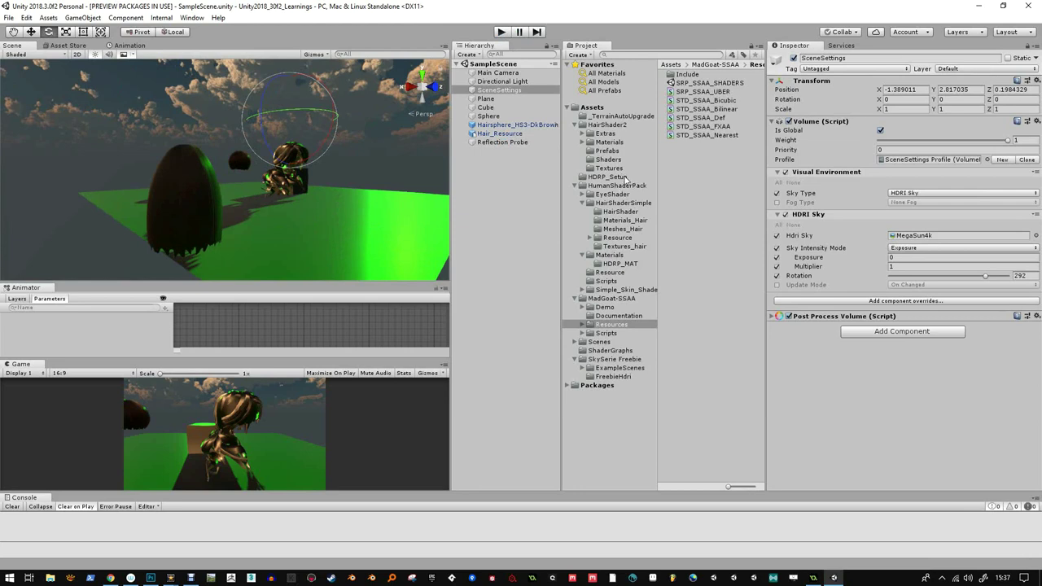
# - Open the HDRP_Setup folder, delete the Directional Light, then bring VideoPad Professional forward
pyautogui.click(575, 186)
pyautogui.click(599, 178)
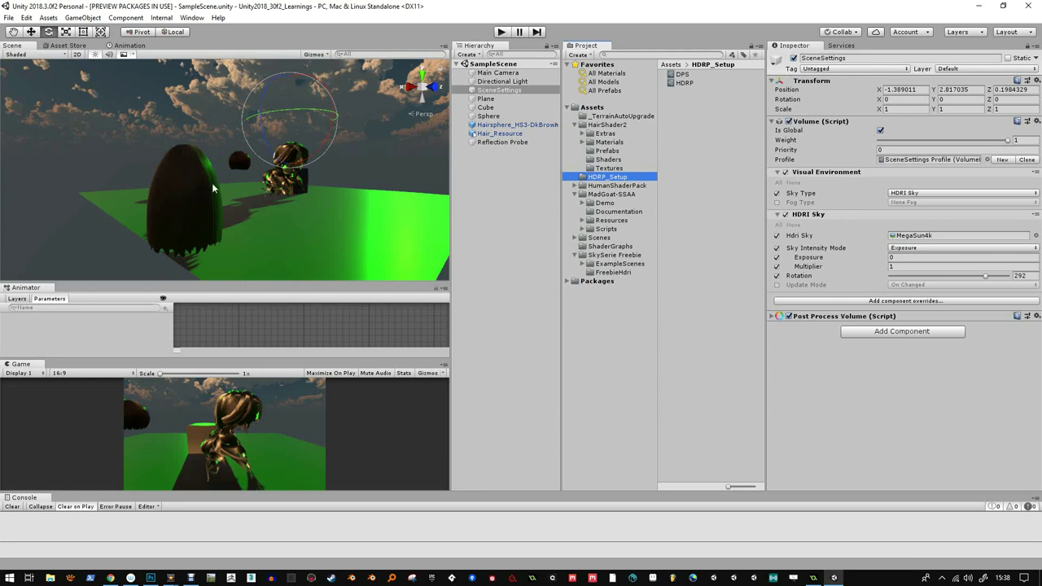
pyautogui.keyDown('alt'); pyautogui.moveTo(276, 179); pyautogui.dragTo(488, 106); pyautogui.keyUp('alt')
pyautogui.click(492, 81)
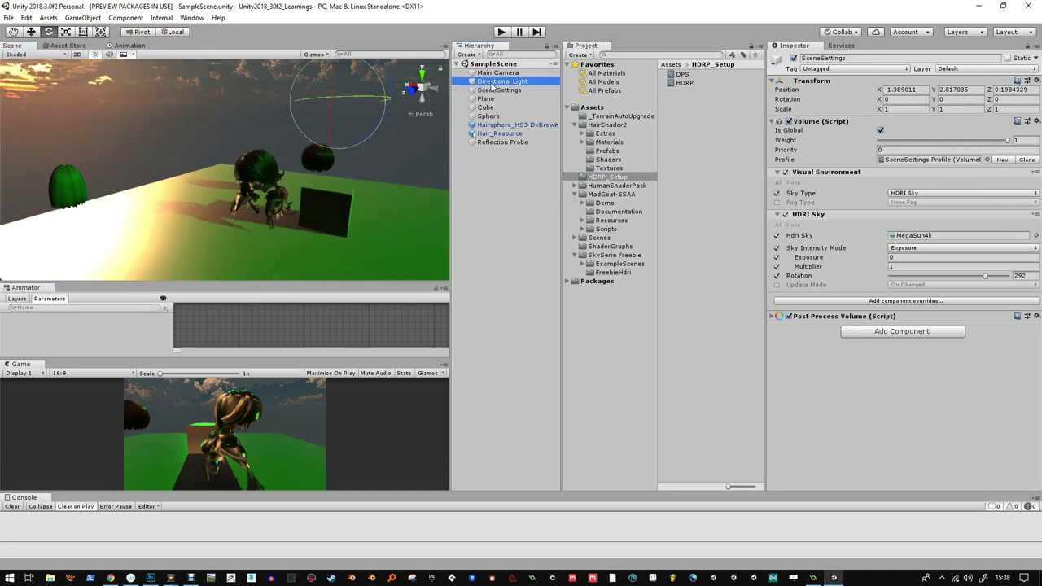
pyautogui.press('Delete')
pyautogui.keyDown('alt'); pyautogui.moveTo(290, 153); pyautogui.dragTo(264, 205); pyautogui.keyUp('alt')
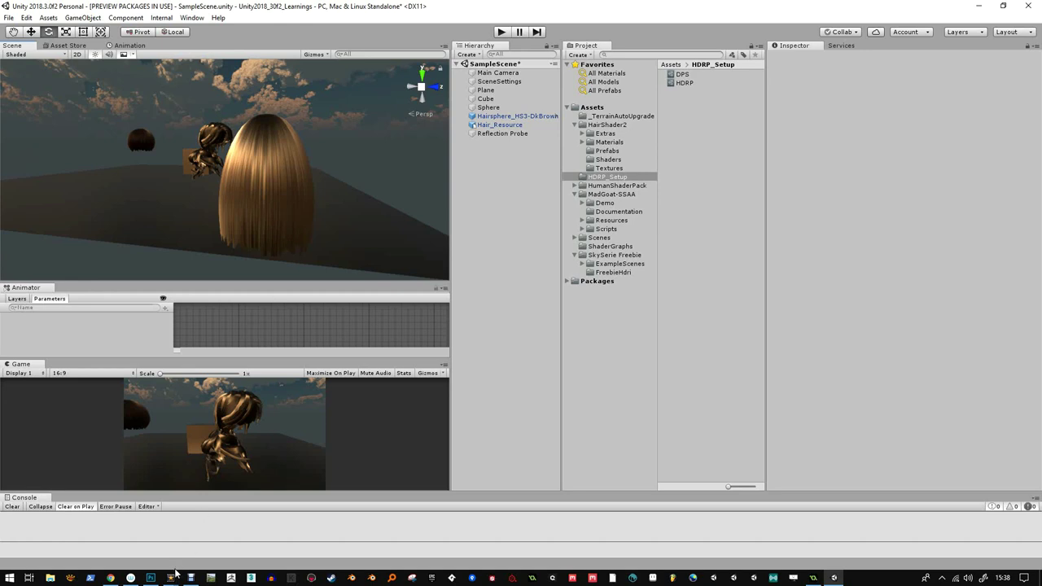
pyautogui.click(200, 537)
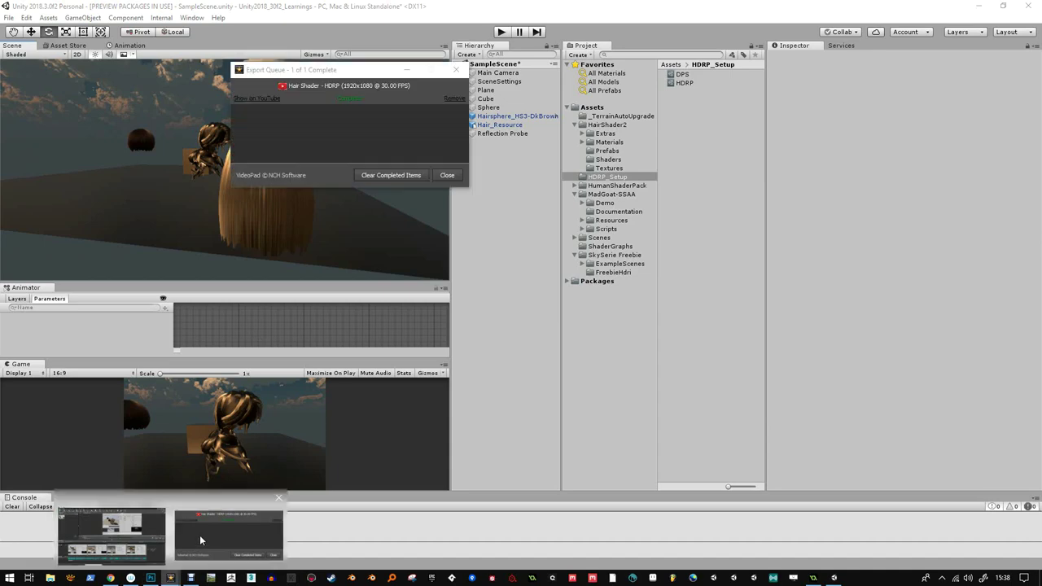
pyautogui.click(171, 578)
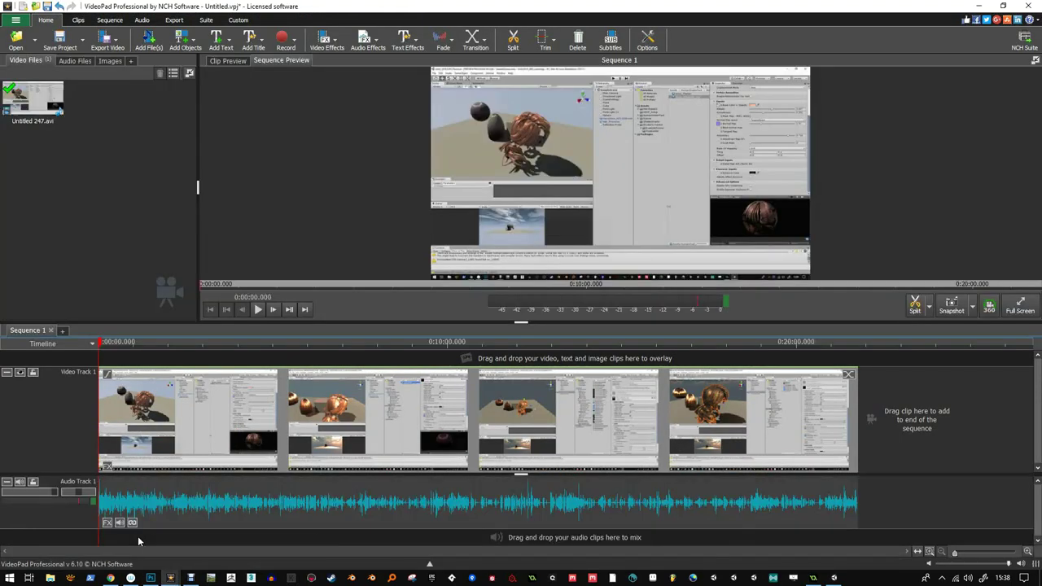